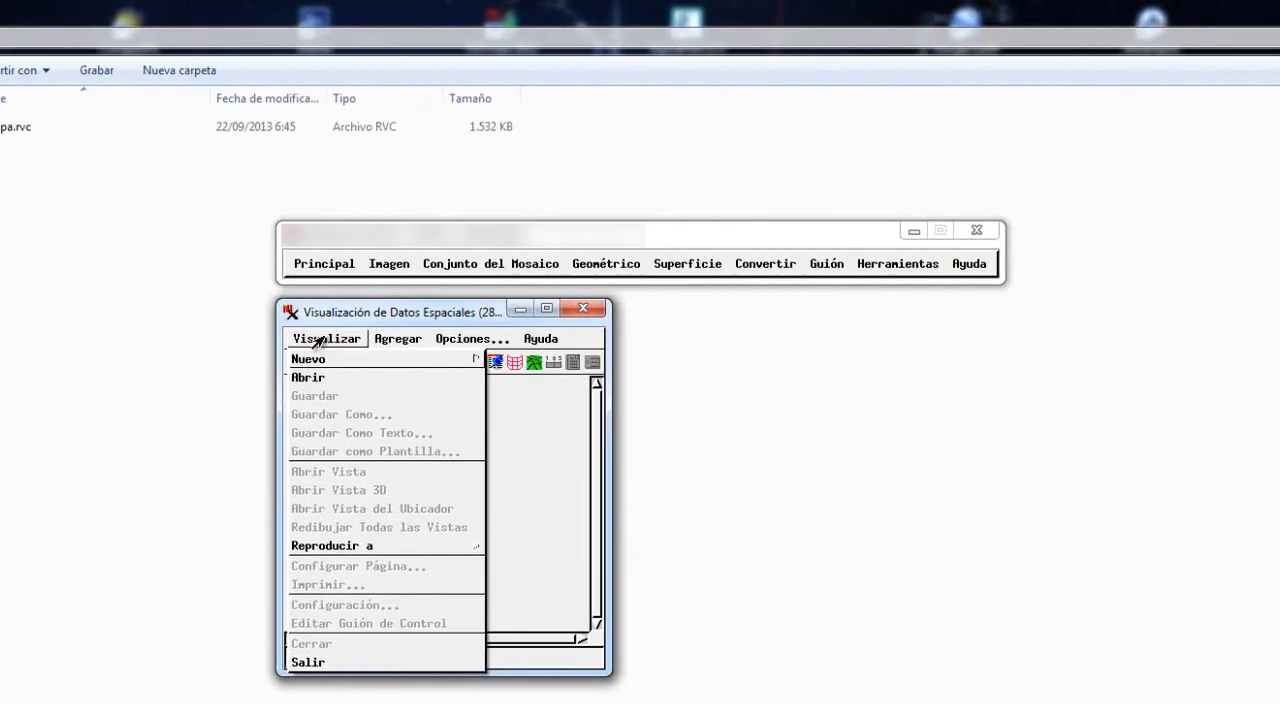
Create a new presentation page (Página de Presentación).
{"action": "mouse_move", "coordinate": [345, 358]}
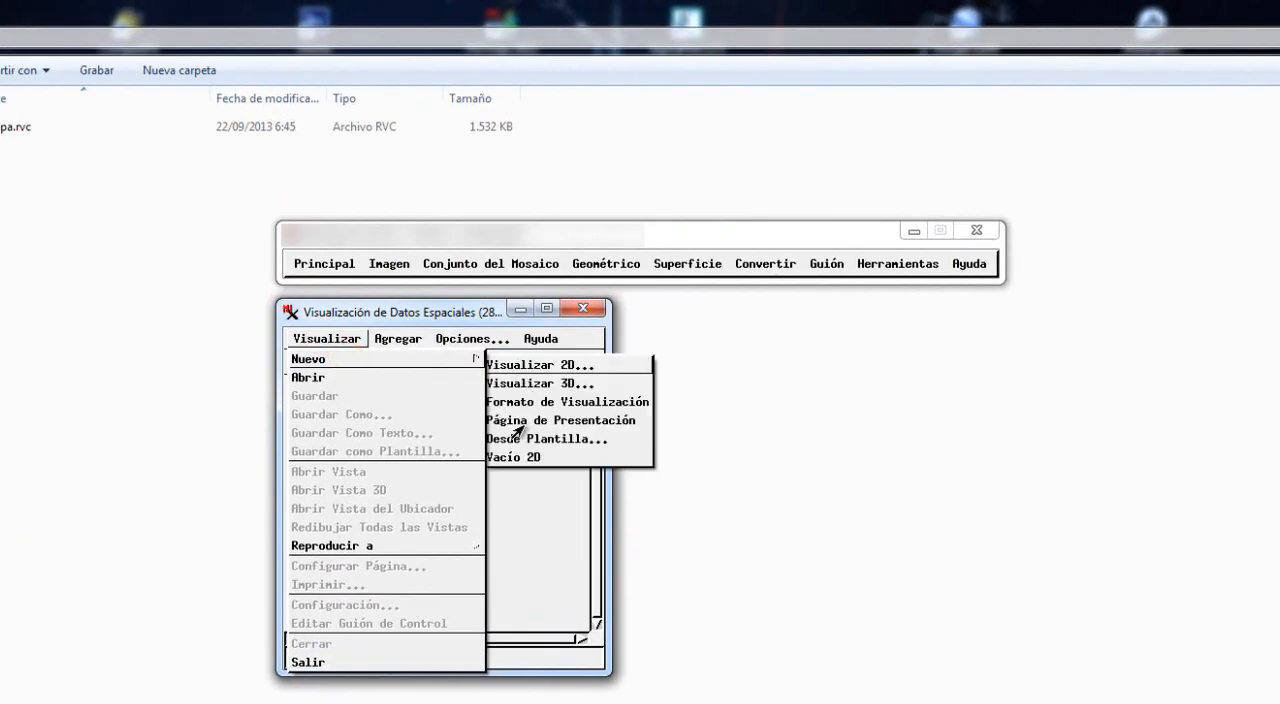
{"action": "left_click", "coordinate": [522, 422]}
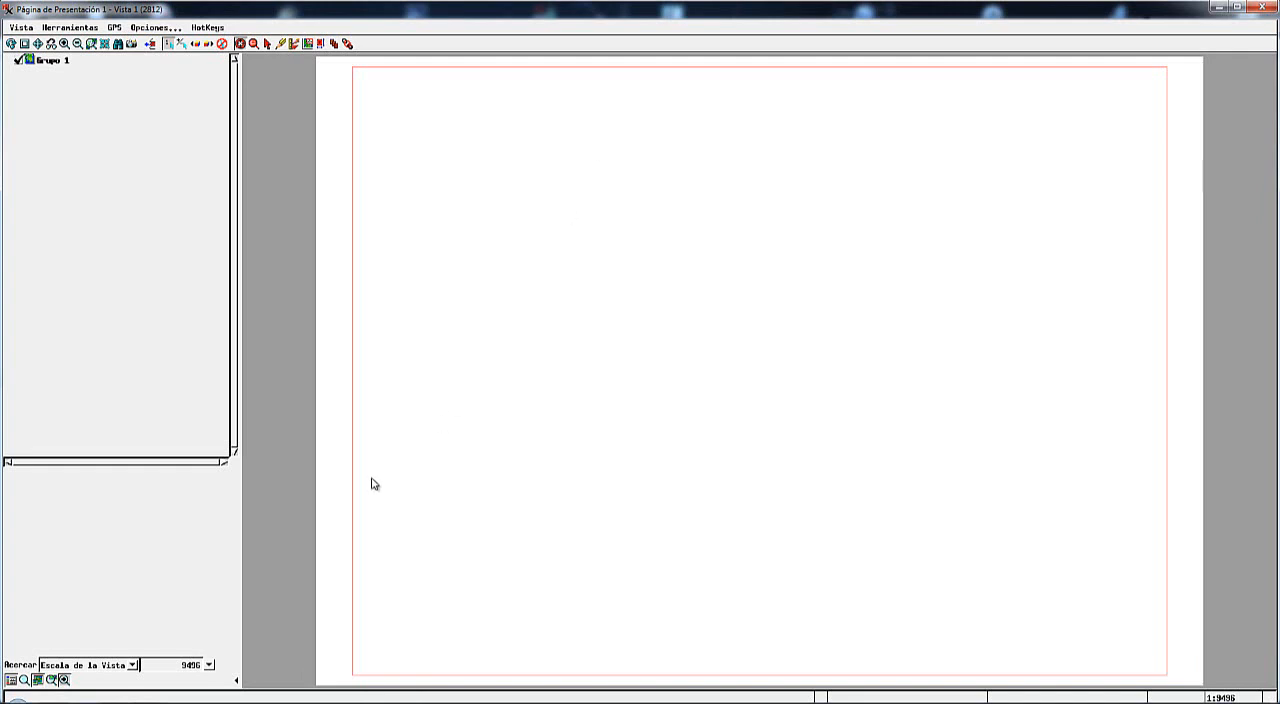
Add a text layer to the presentation page with the title "PRESENTACIÓN FINAL ISLOTE ALEGRANZA (LANZAROTE)".
{"action": "mouse_move", "coordinate": [134, 700]}
{"action": "left_click", "coordinate": [235, 650]}
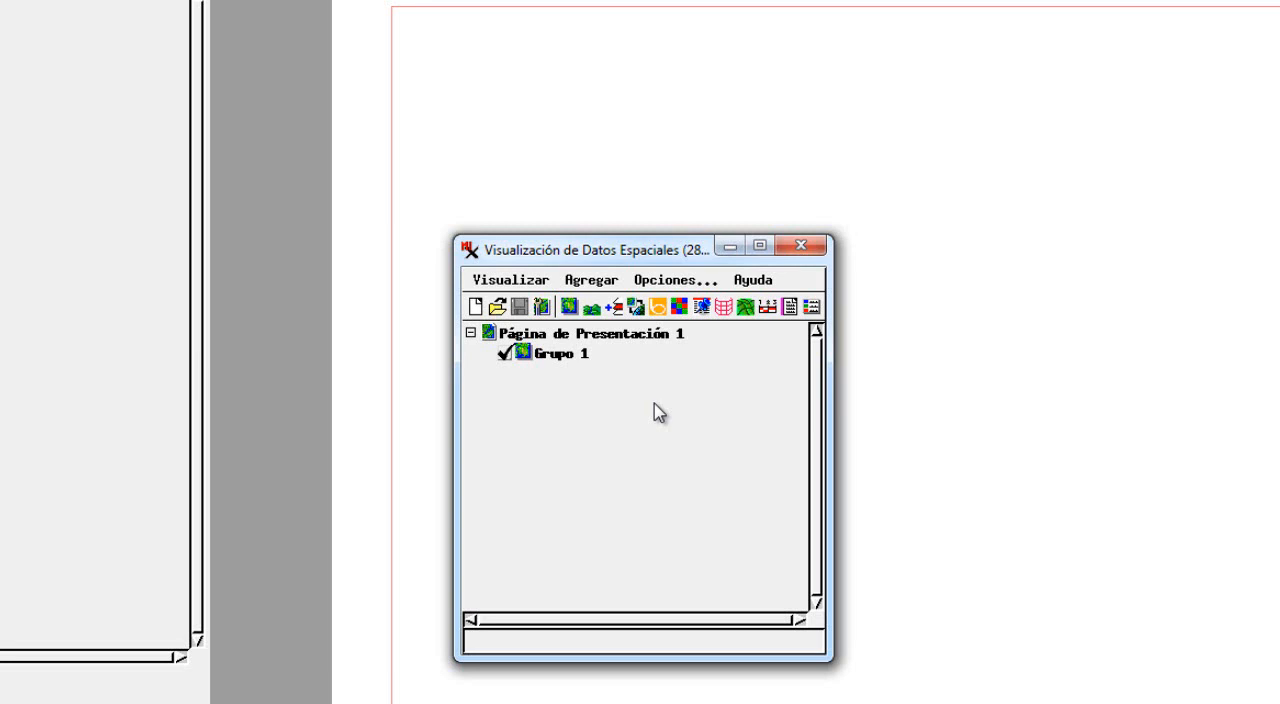
{"action": "left_click", "coordinate": [788, 307]}
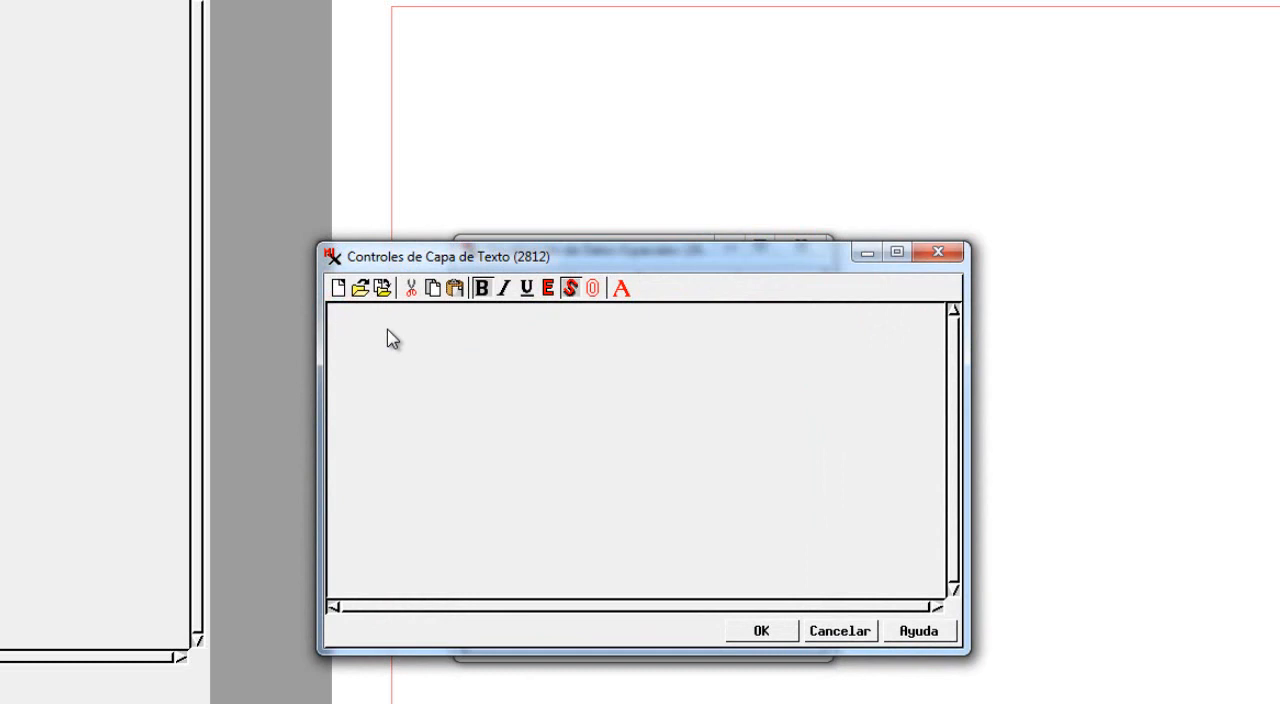
{"action": "type", "text": "PRESENTACIÓN"}
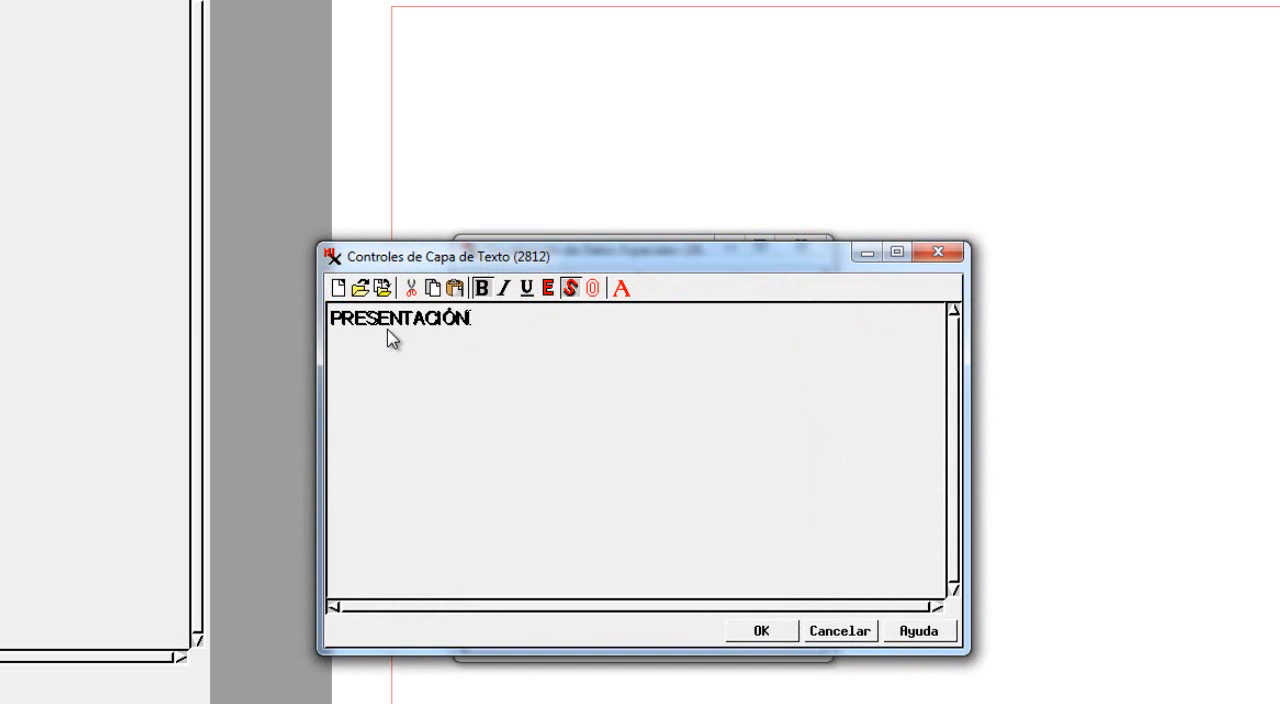
{"action": "type", "text": " FINAL ISLOT"}
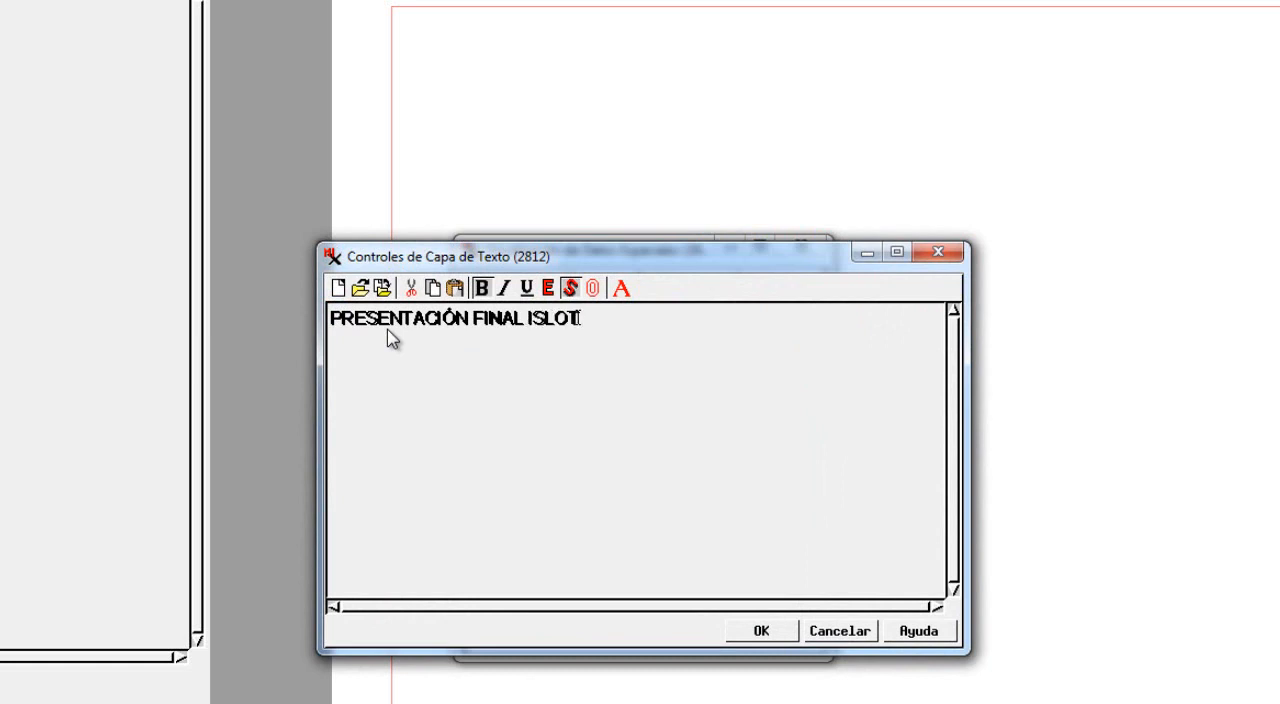
{"action": "type", "text": "E ALEGR"}
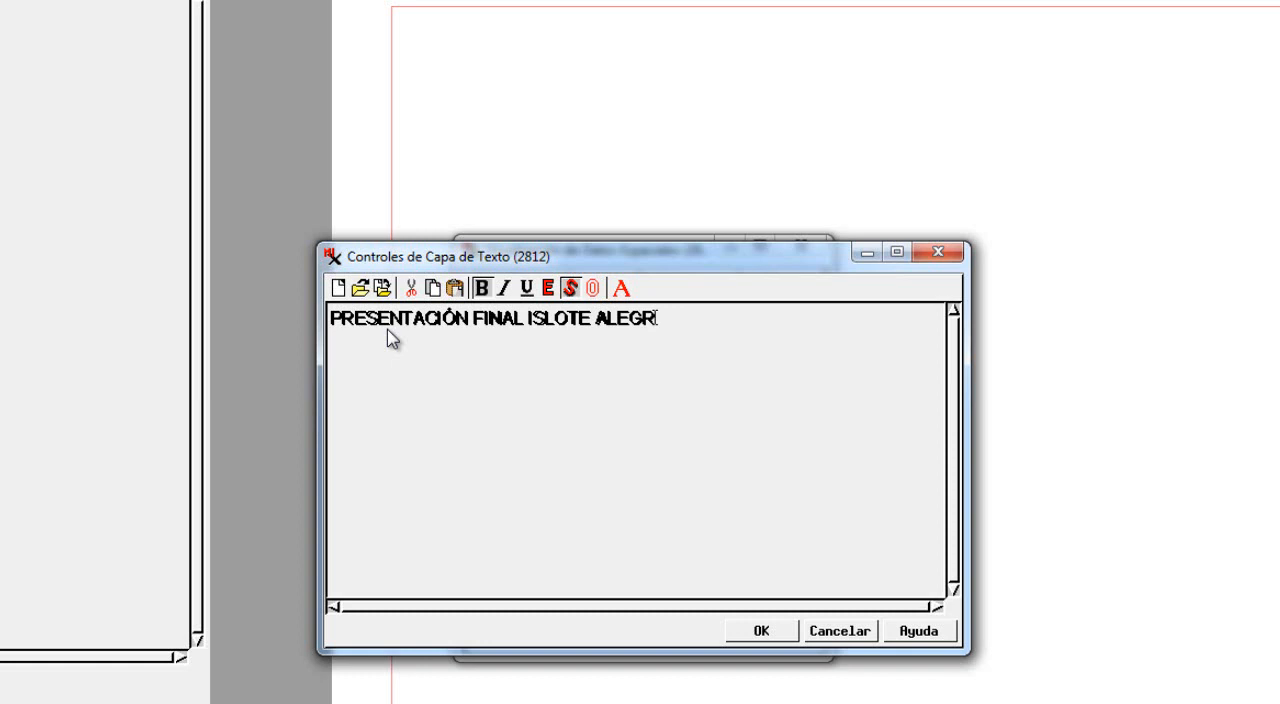
{"action": "type", "text": "ANZA (LAN"}
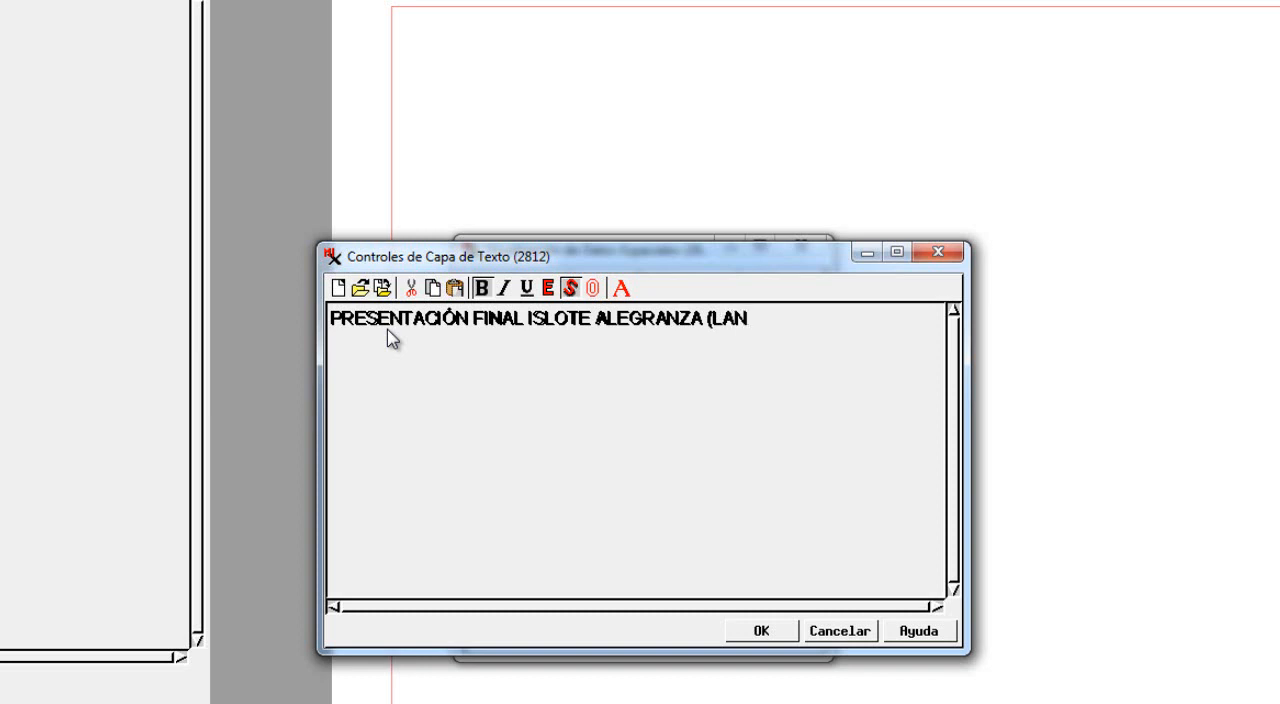
{"action": "type", "text": "ZAROTE)"}
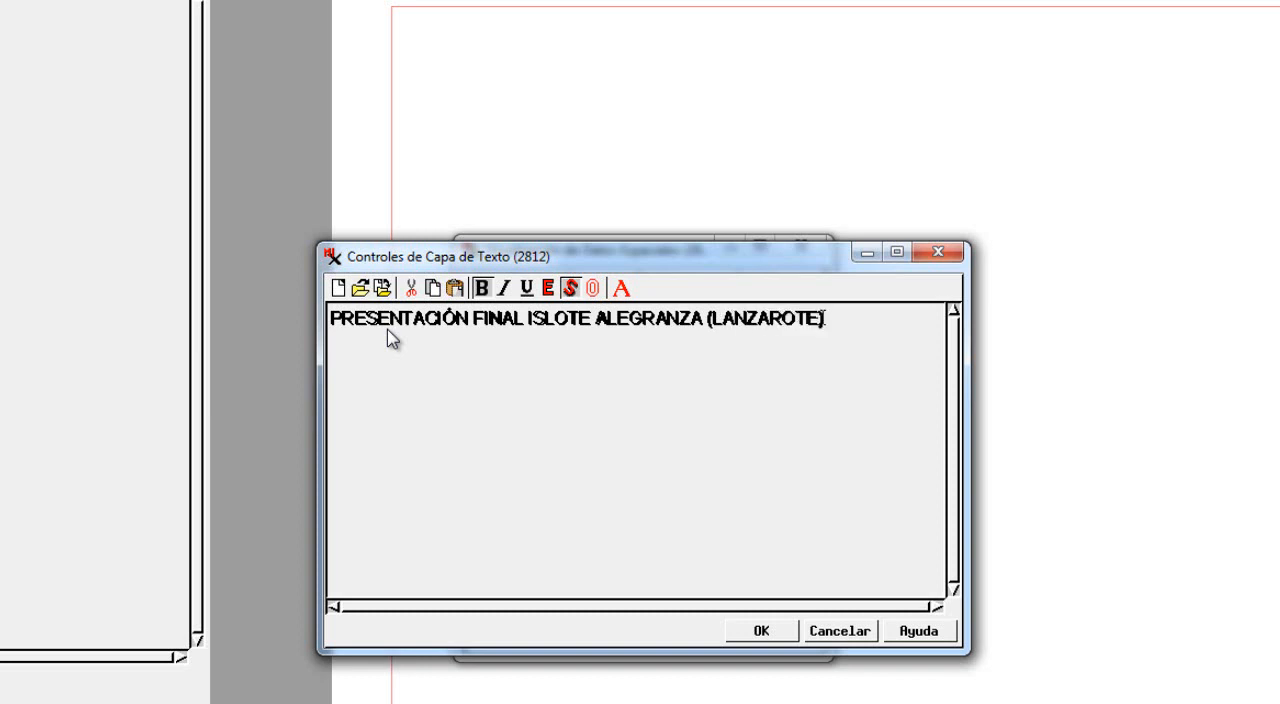
Remove the bold and shadow effects from the whole title text, trying italic and outline along the way.
{"action": "left_click", "coordinate": [826, 318]}
{"action": "left_click_drag", "start_coordinate": [575, 338], "coordinate": [327, 318]}
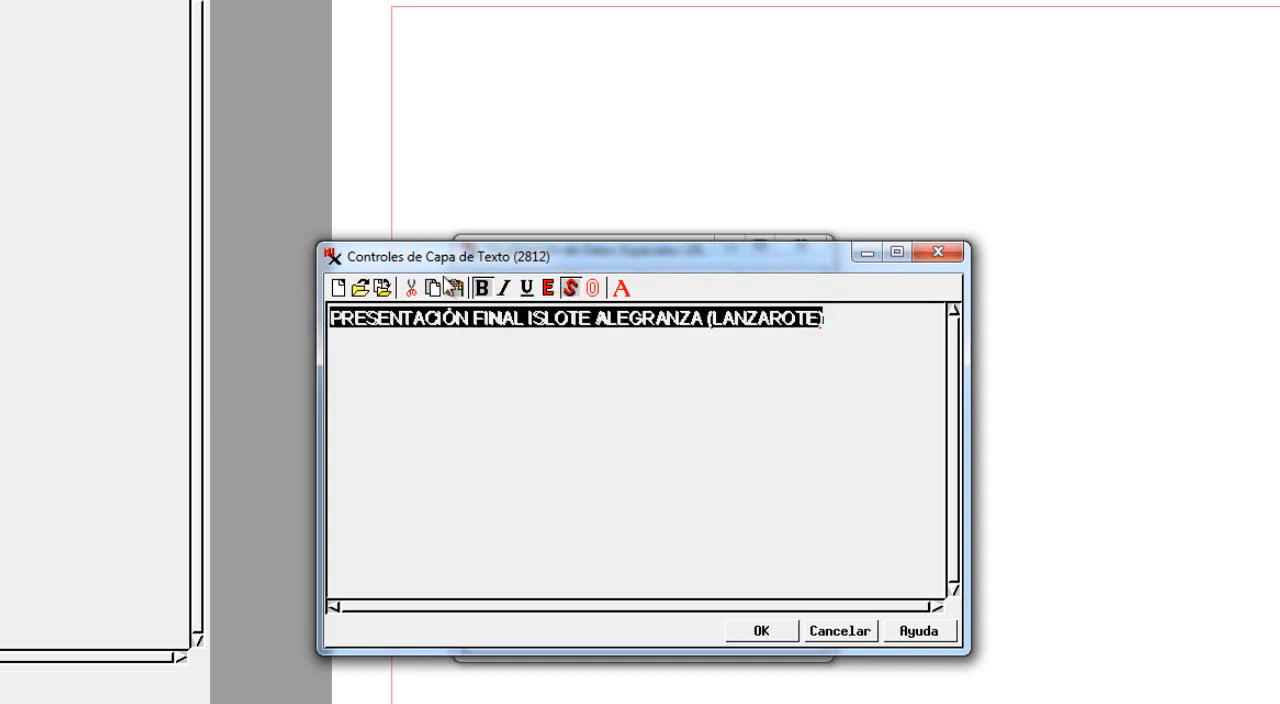
{"action": "left_click", "coordinate": [504, 288]}
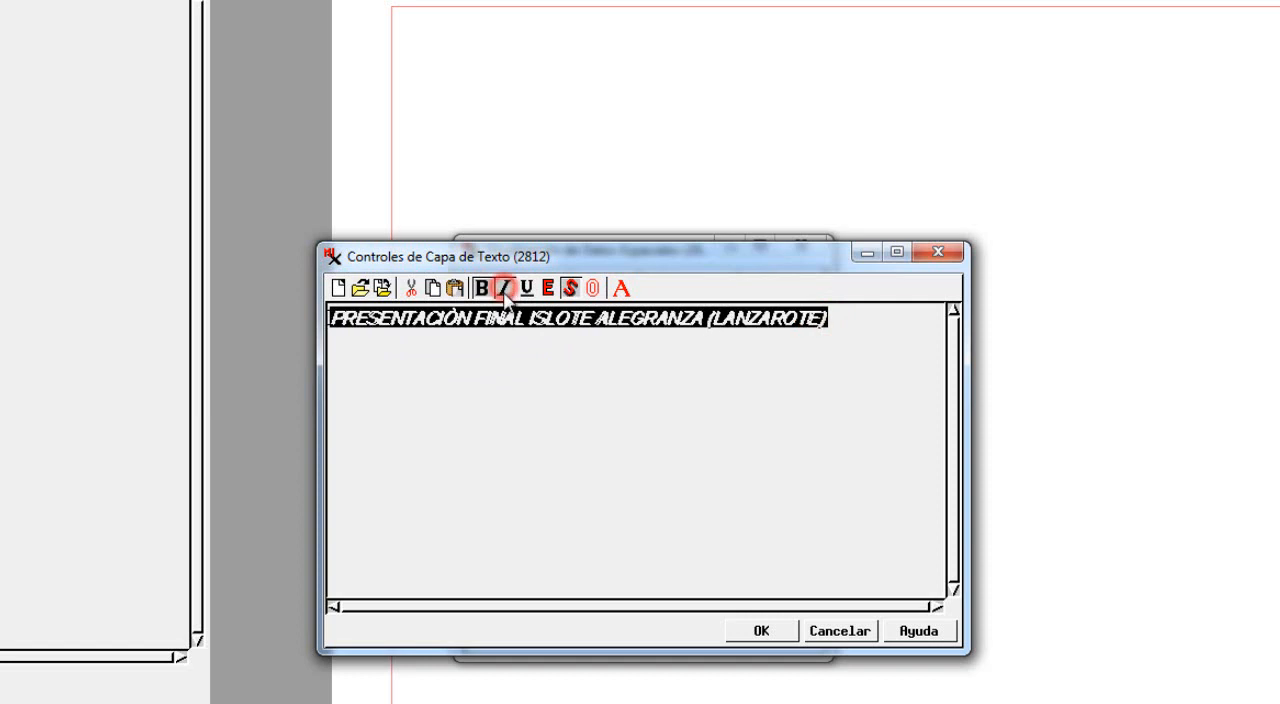
{"action": "left_click", "coordinate": [504, 288]}
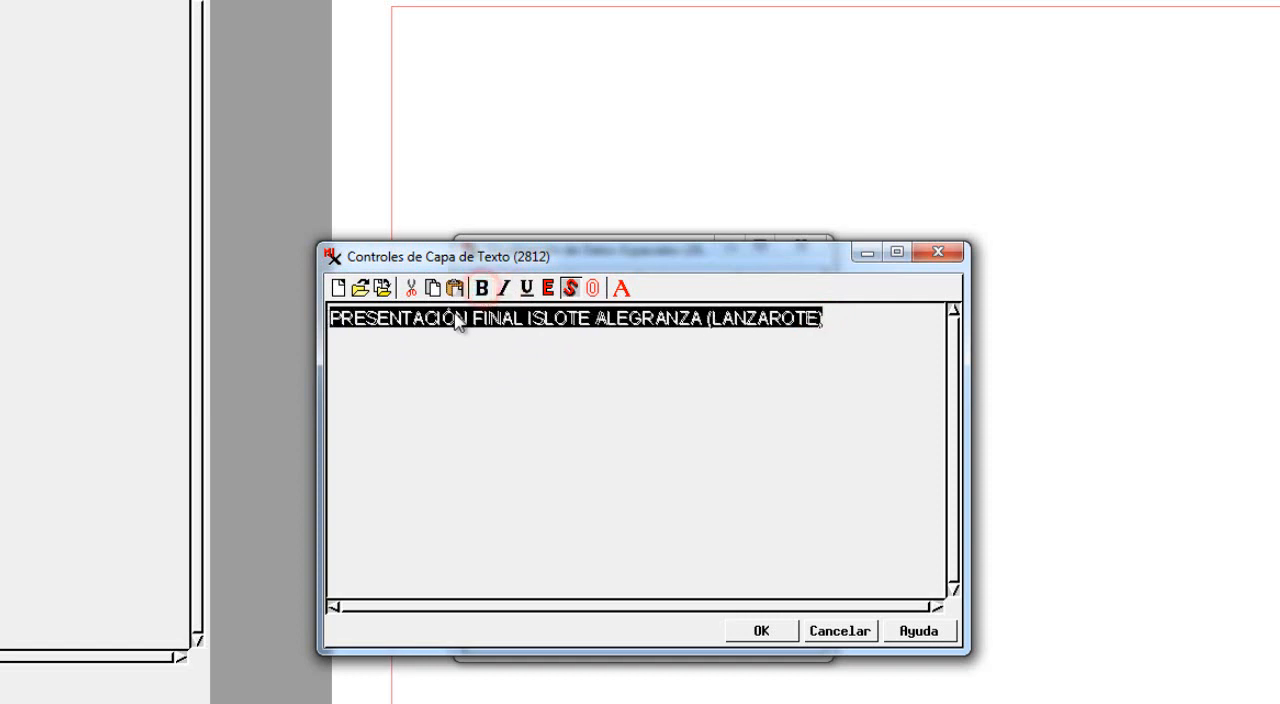
{"action": "left_click", "coordinate": [576, 290]}
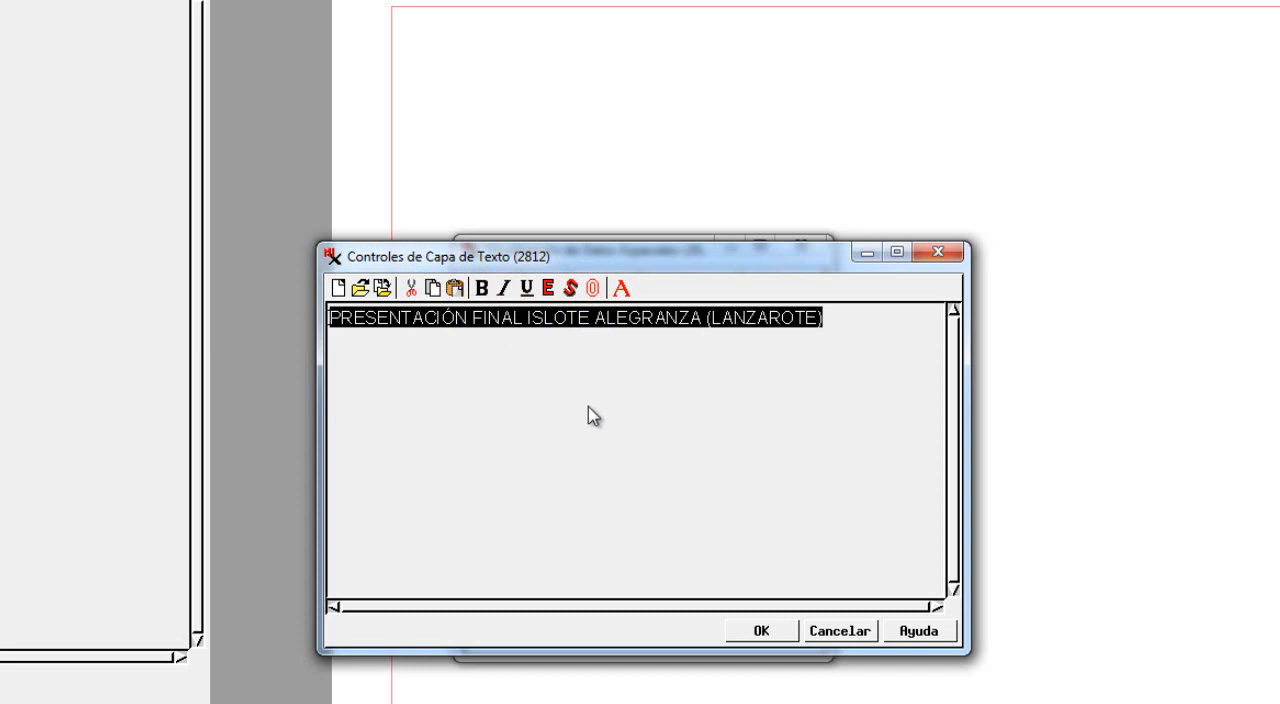
{"action": "left_click", "coordinate": [593, 290]}
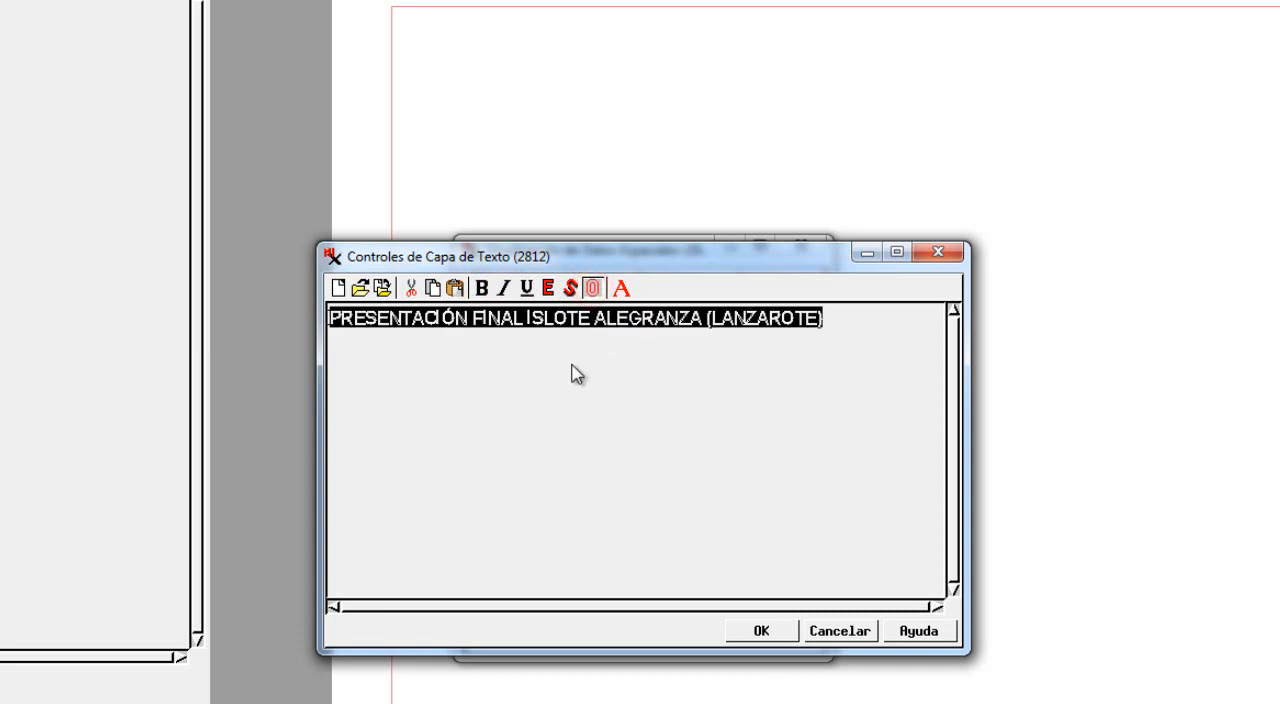
{"action": "left_click", "coordinate": [593, 289]}
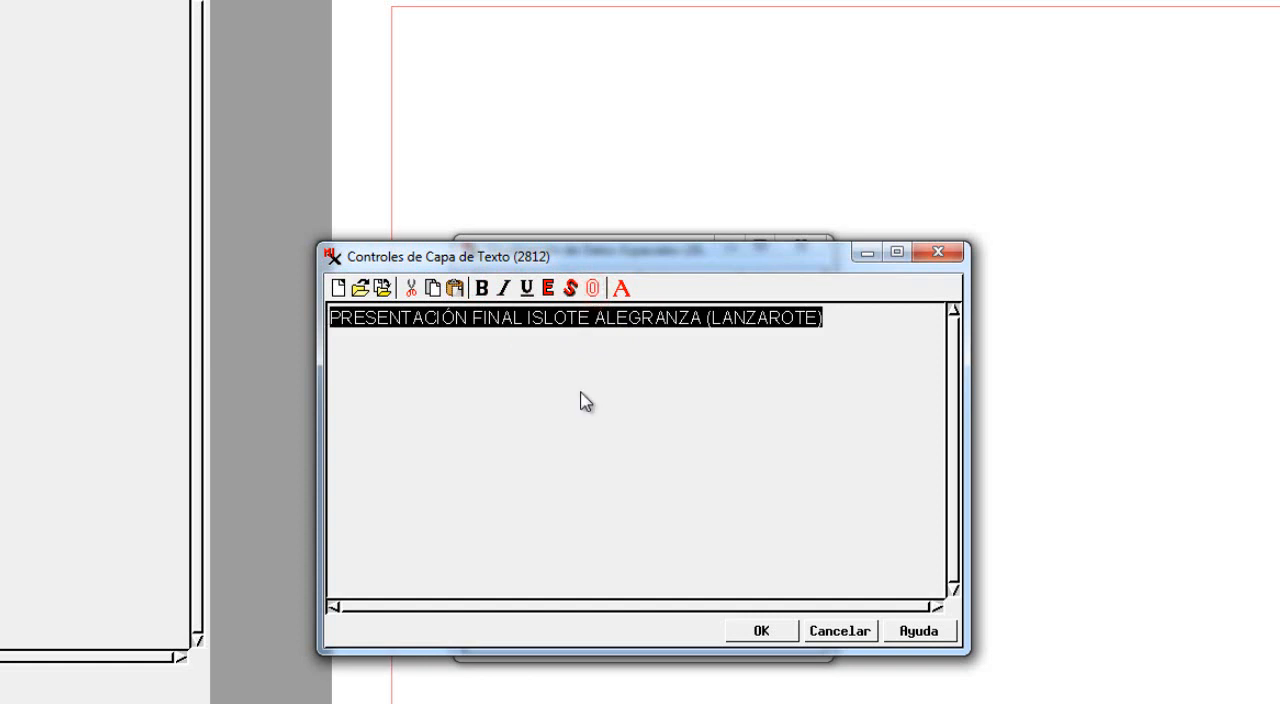
Style the title with blue foreground and background colours and a text height of 20 points, and accept the text layer.
{"action": "left_click", "coordinate": [622, 290]}
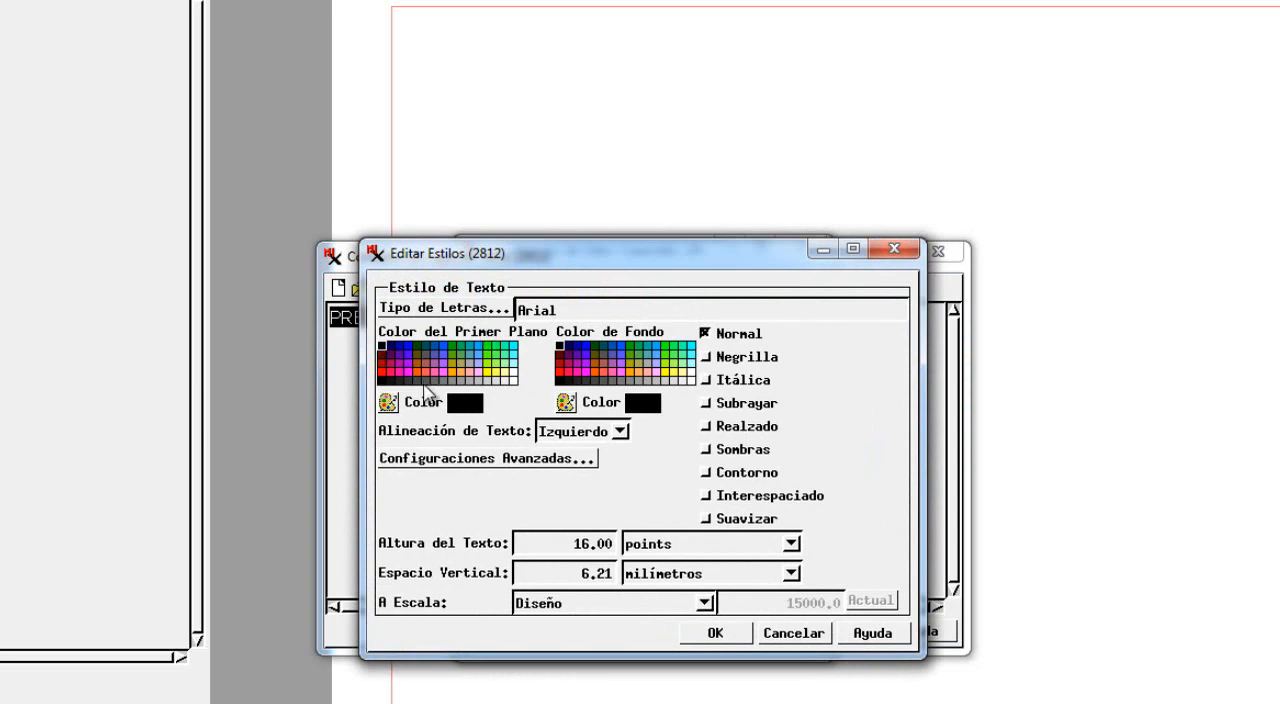
{"action": "left_click", "coordinate": [443, 346]}
{"action": "left_click", "coordinate": [621, 346]}
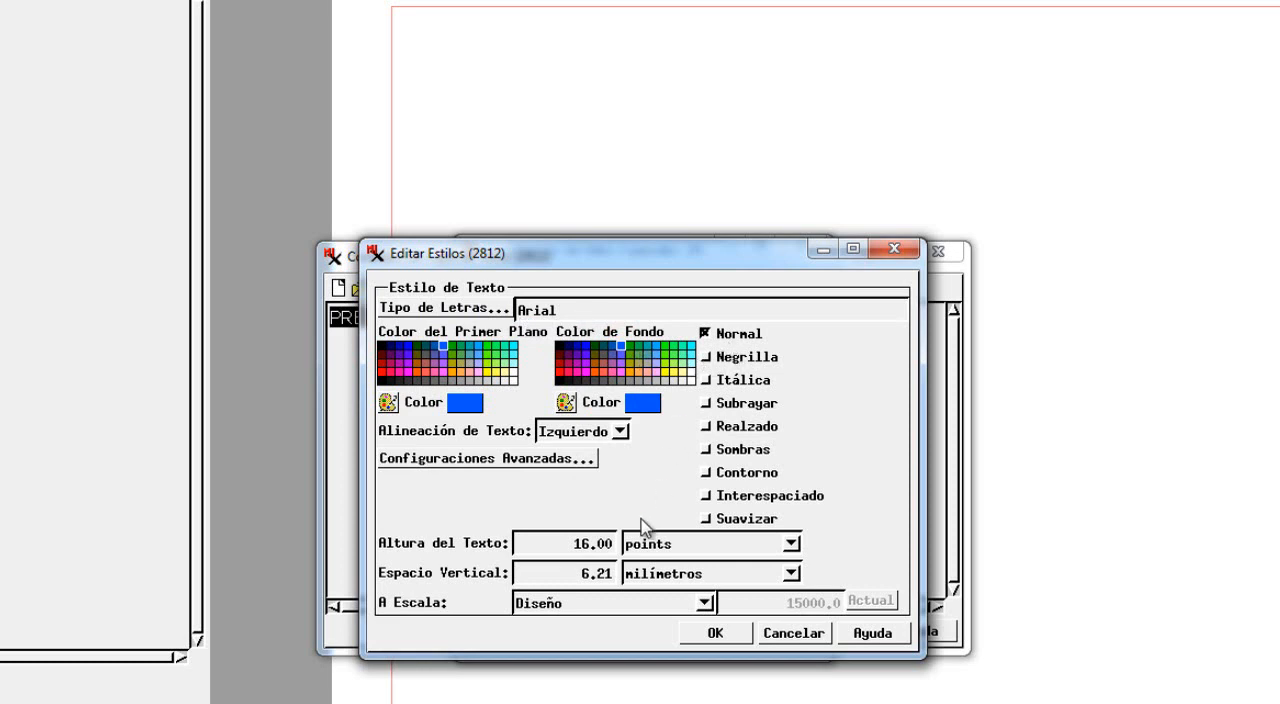
{"action": "left_click_drag", "start_coordinate": [575, 546], "coordinate": [588, 546]}
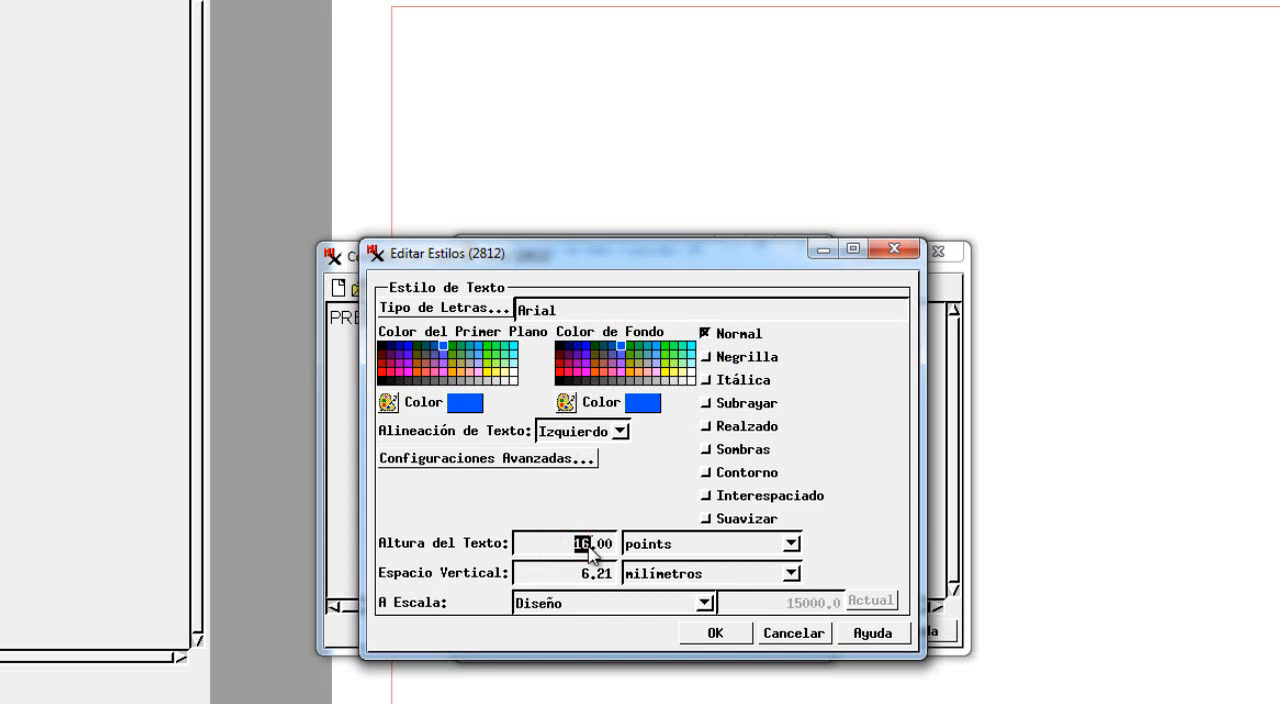
{"action": "type", "text": "20"}
{"action": "left_click", "coordinate": [735, 632]}
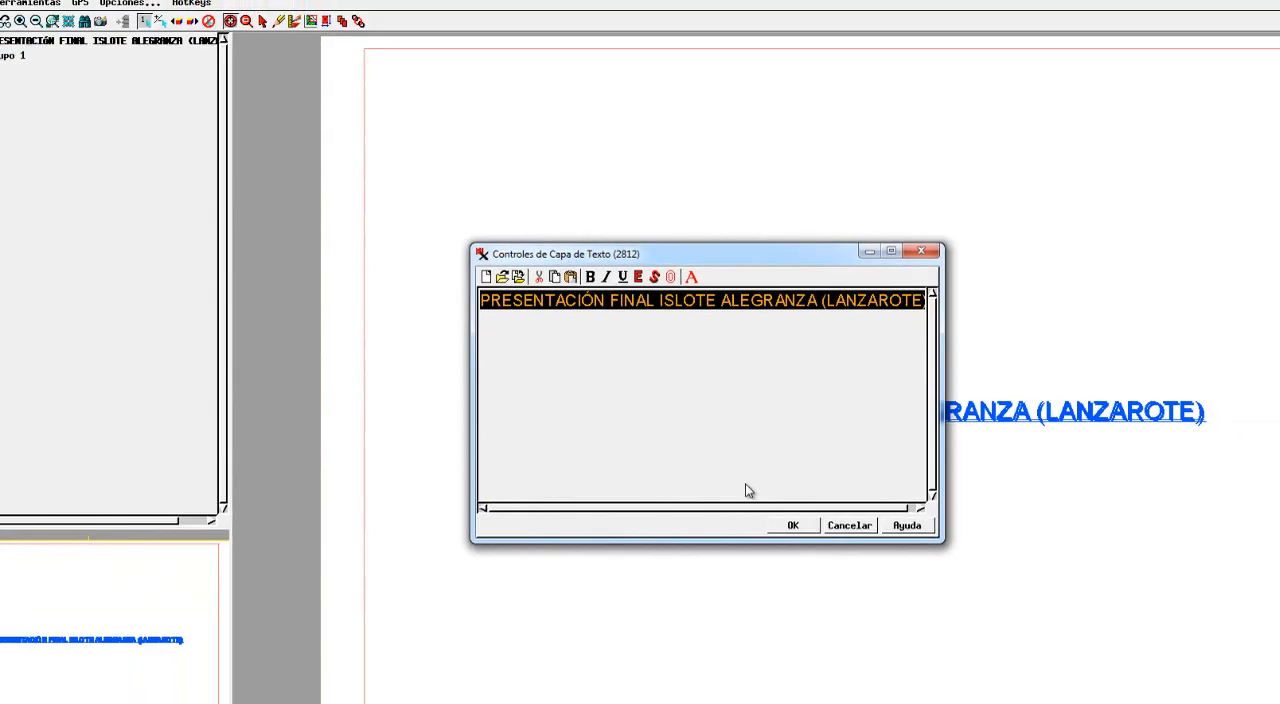
{"action": "left_click", "coordinate": [762, 634]}
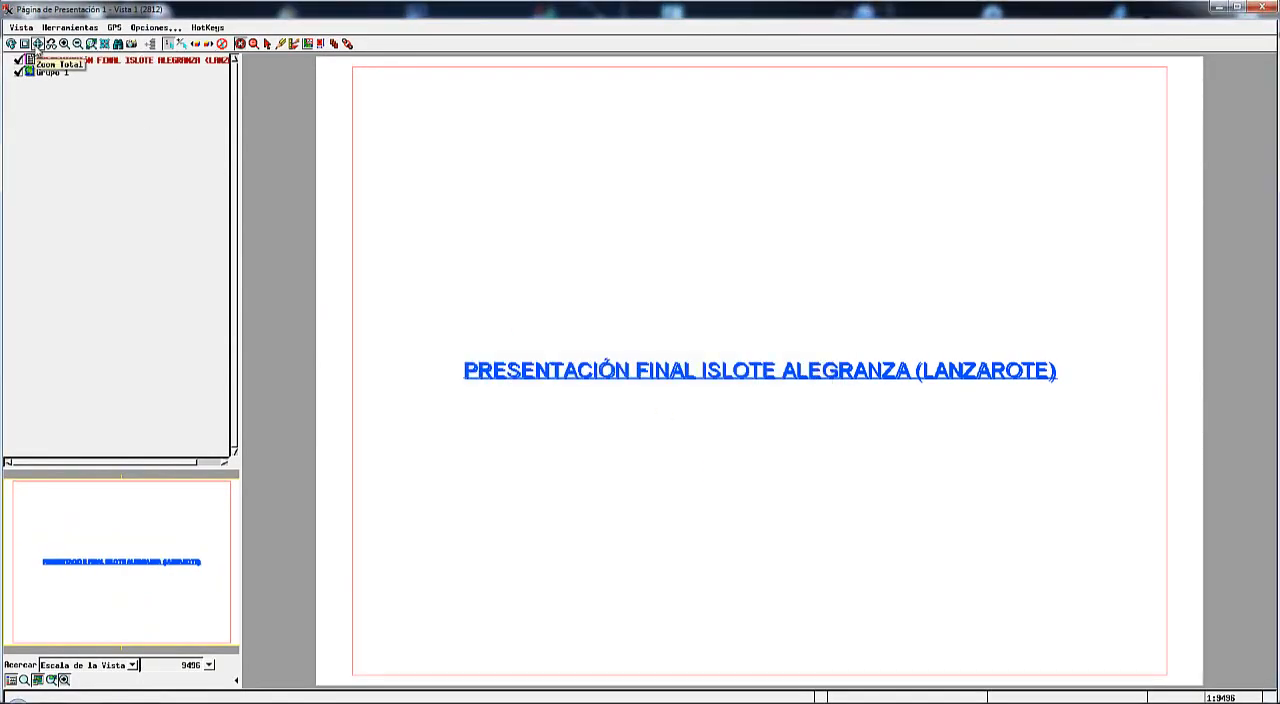
Show the full page and open the presentation placement settings of the title group, moving the dialog clear of the title.
{"action": "left_click", "coordinate": [38, 44]}
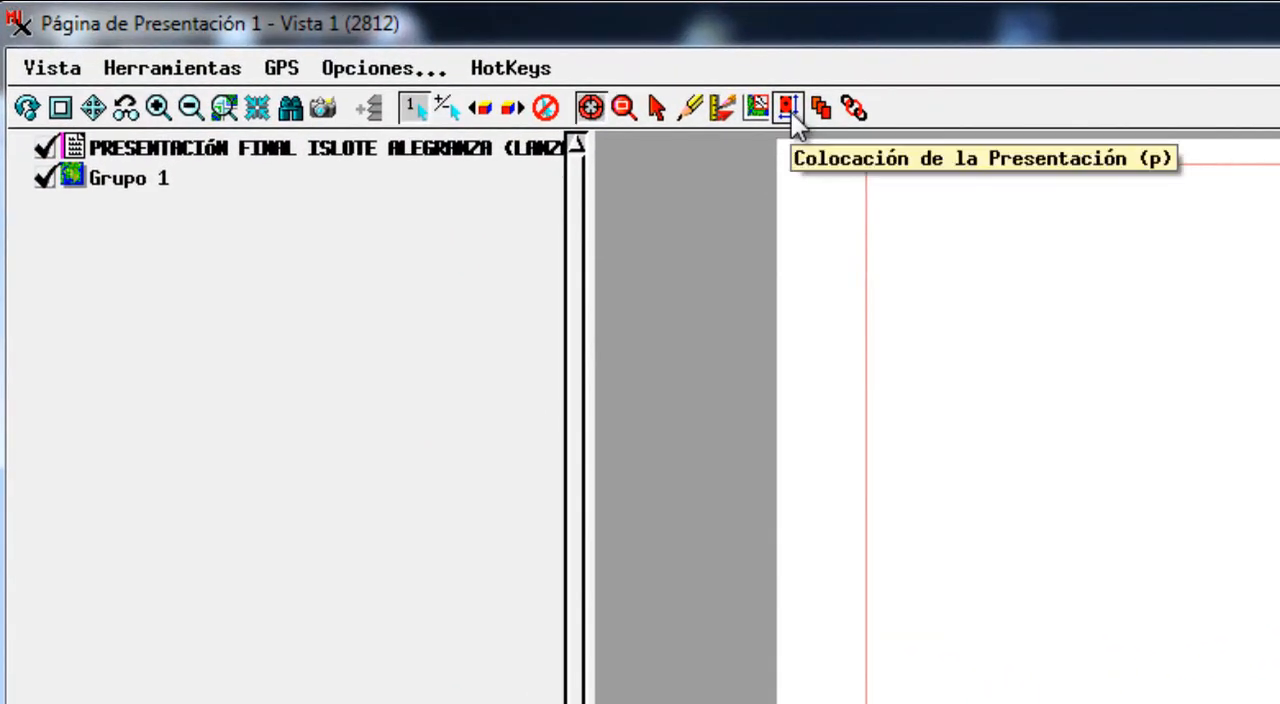
{"action": "left_click", "coordinate": [791, 112]}
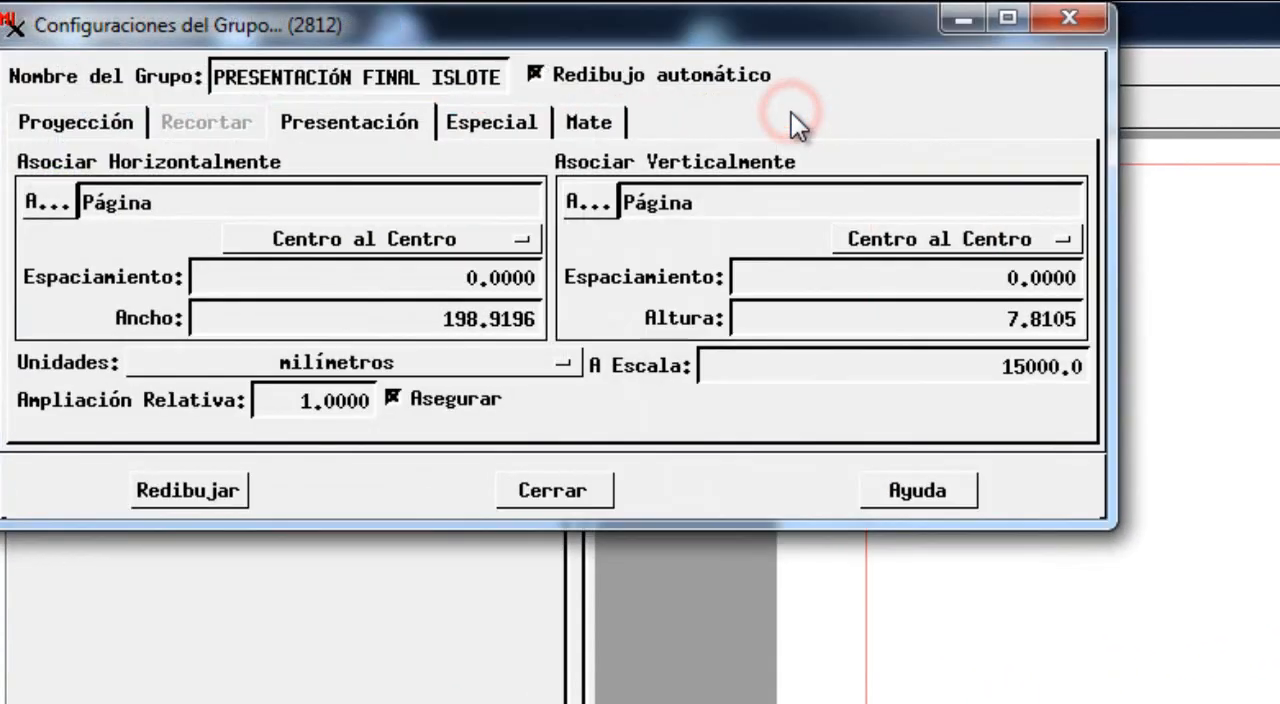
{"action": "left_click_drag", "start_coordinate": [577, 19], "coordinate": [589, 21]}
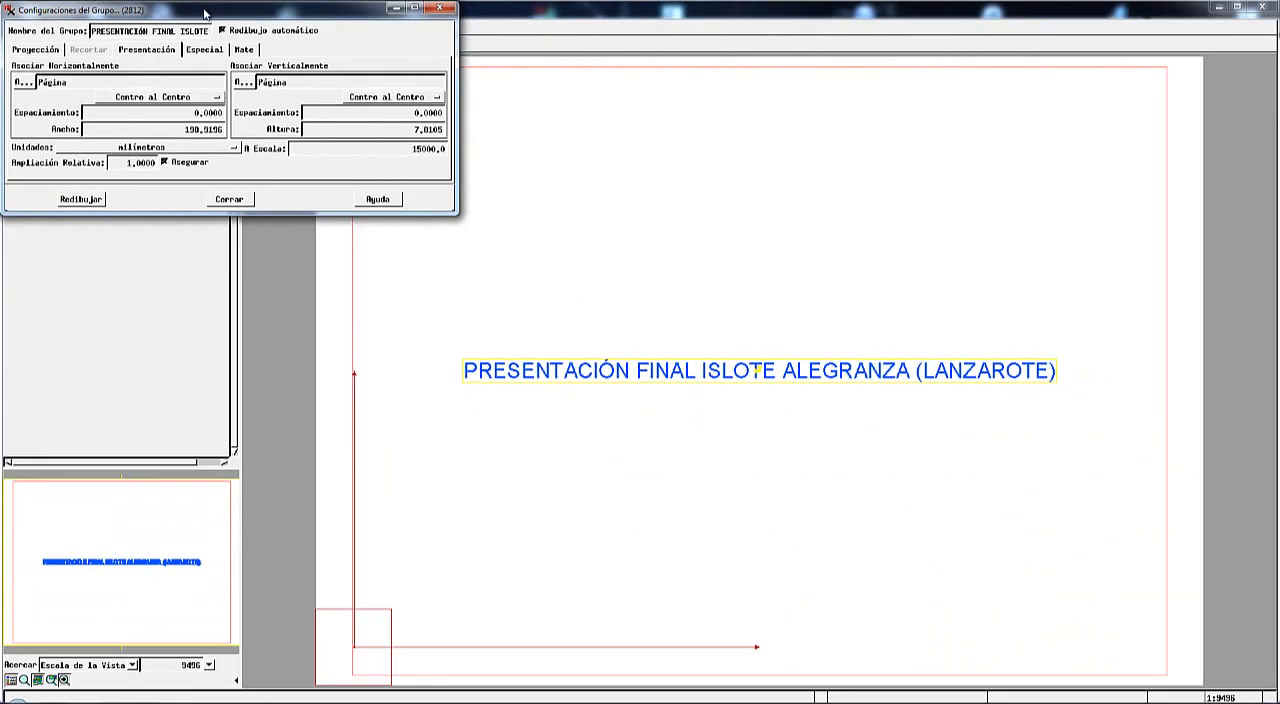
{"action": "left_click_drag", "start_coordinate": [499, 22], "coordinate": [729, 190]}
{"action": "left_click_drag", "start_coordinate": [299, 81], "coordinate": [334, 115]}
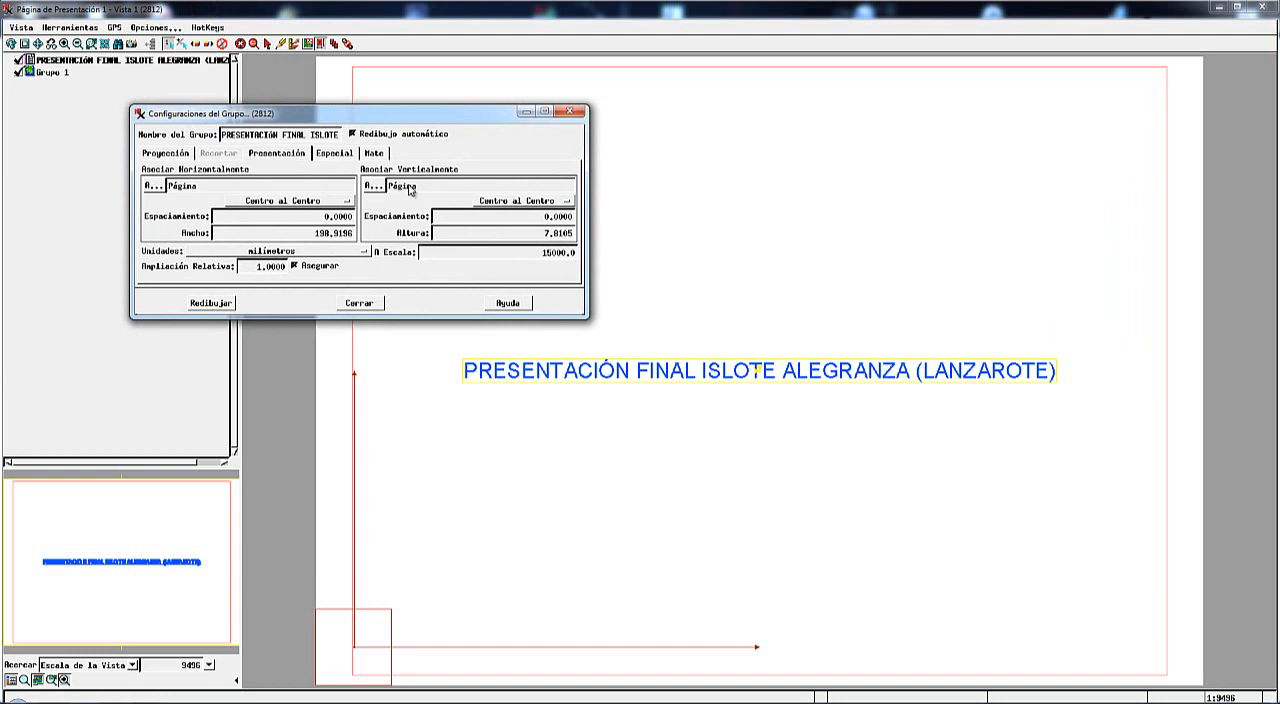
Attach the title group horizontally to Página, trying Margen and Grupo 1 as alternatives first.
{"action": "left_click", "coordinate": [153, 188]}
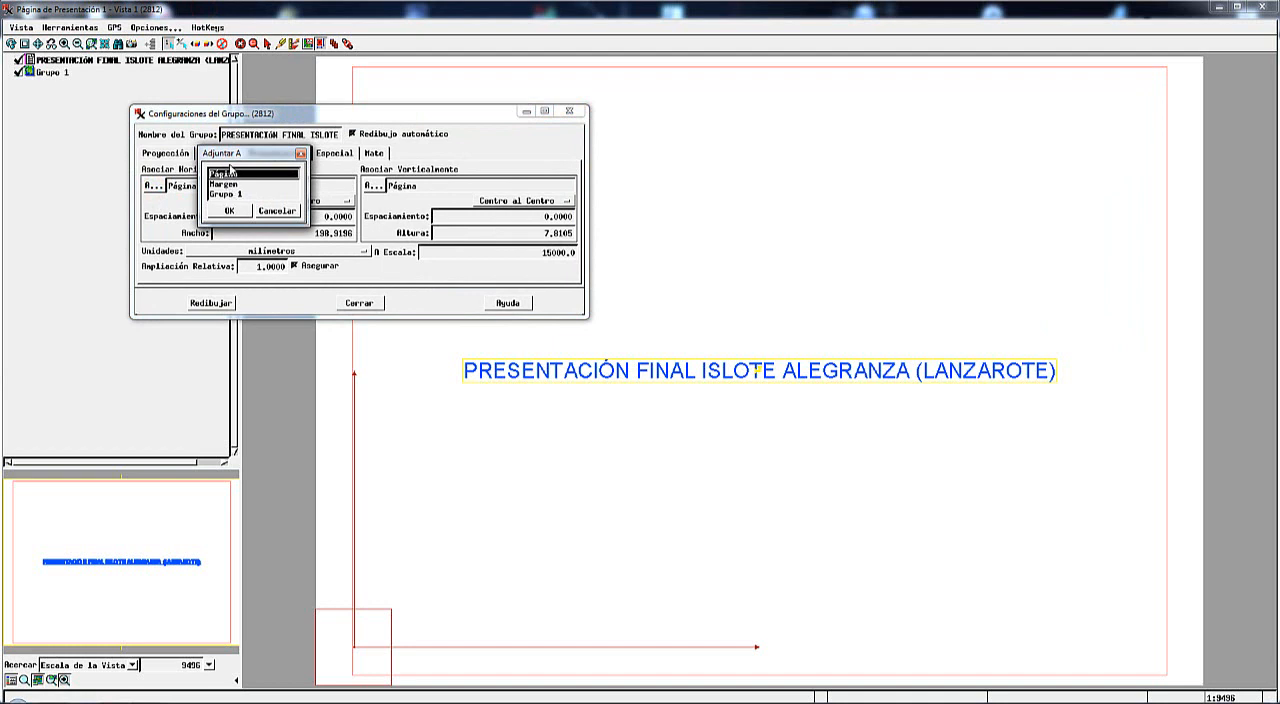
{"action": "left_click_drag", "start_coordinate": [229, 153], "coordinate": [211, 201]}
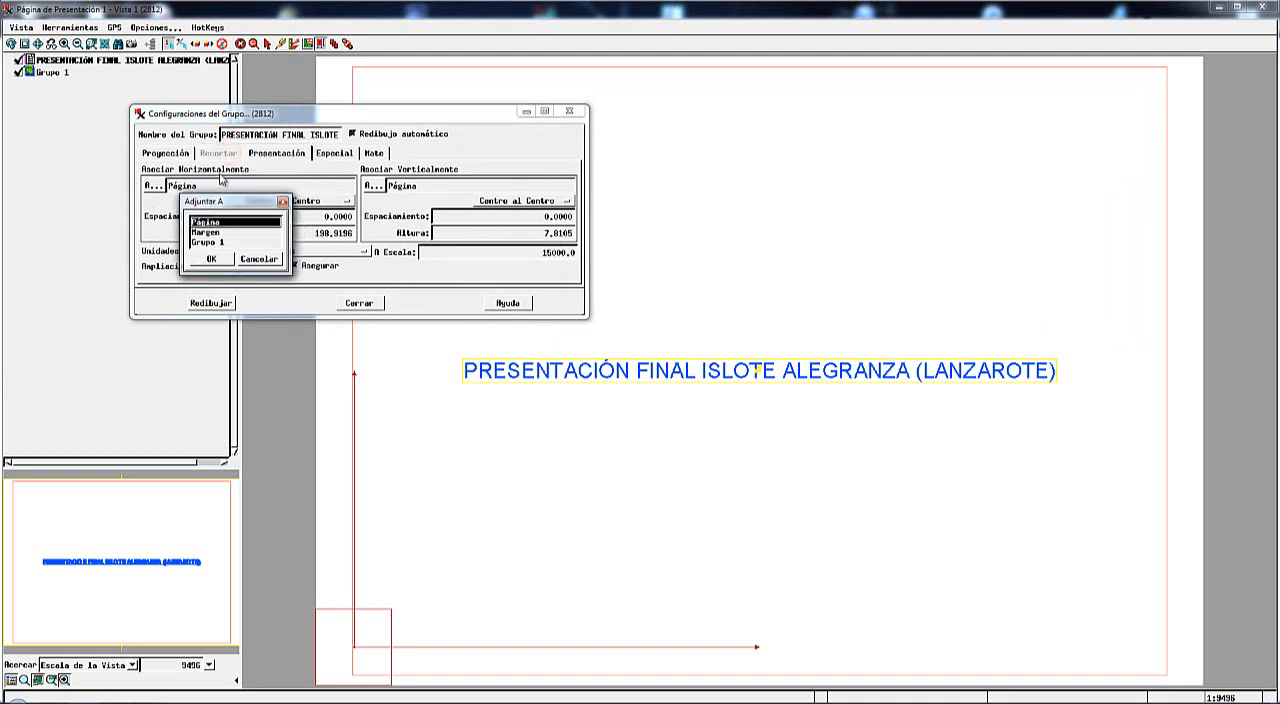
{"action": "left_click", "coordinate": [205, 232]}
{"action": "left_click", "coordinate": [212, 241]}
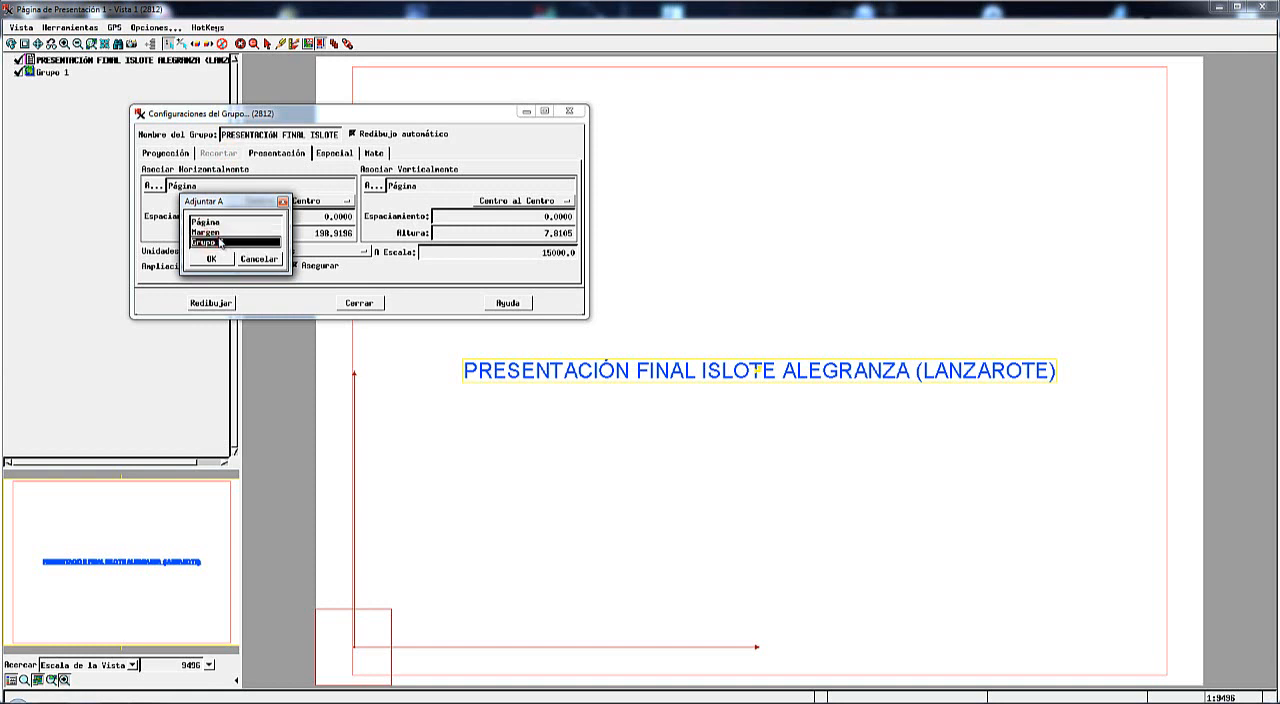
{"action": "left_click", "coordinate": [209, 221]}
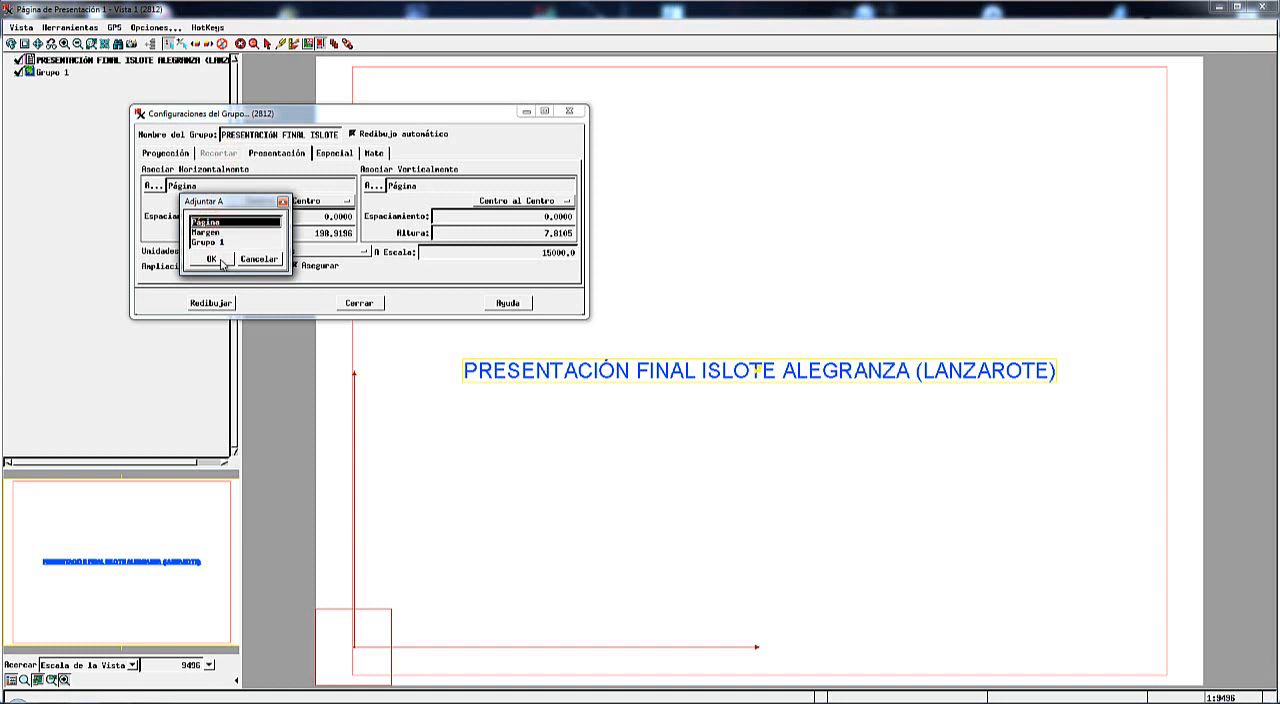
{"action": "left_click", "coordinate": [212, 259]}
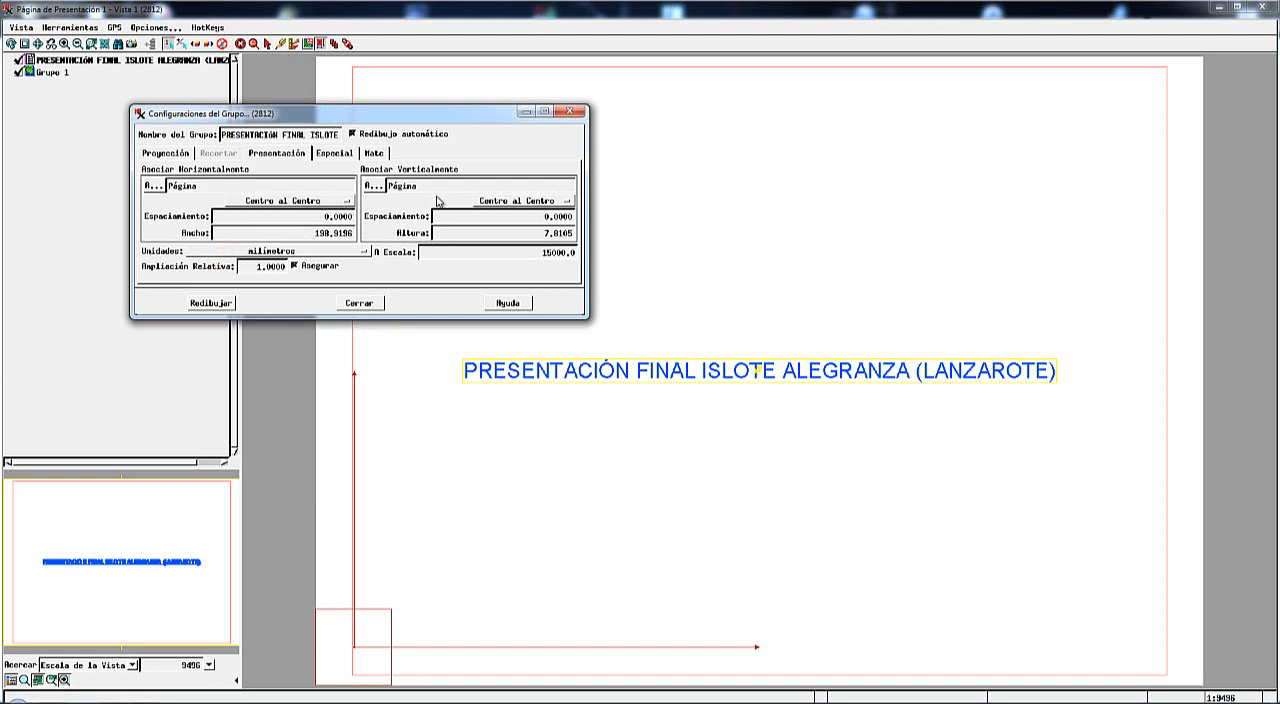
Review the horizontal alignment options for the title group and choose Centro al Centro.
{"action": "left_click", "coordinate": [340, 201]}
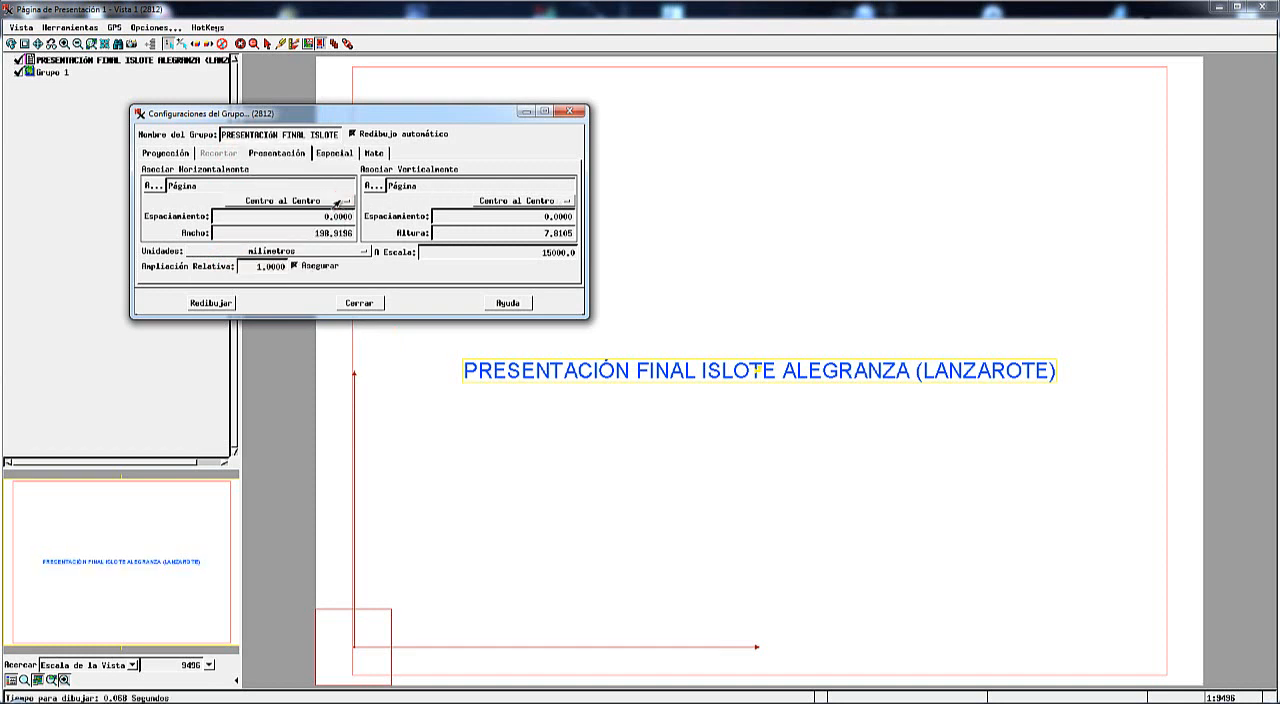
{"action": "left_click", "coordinate": [337, 202]}
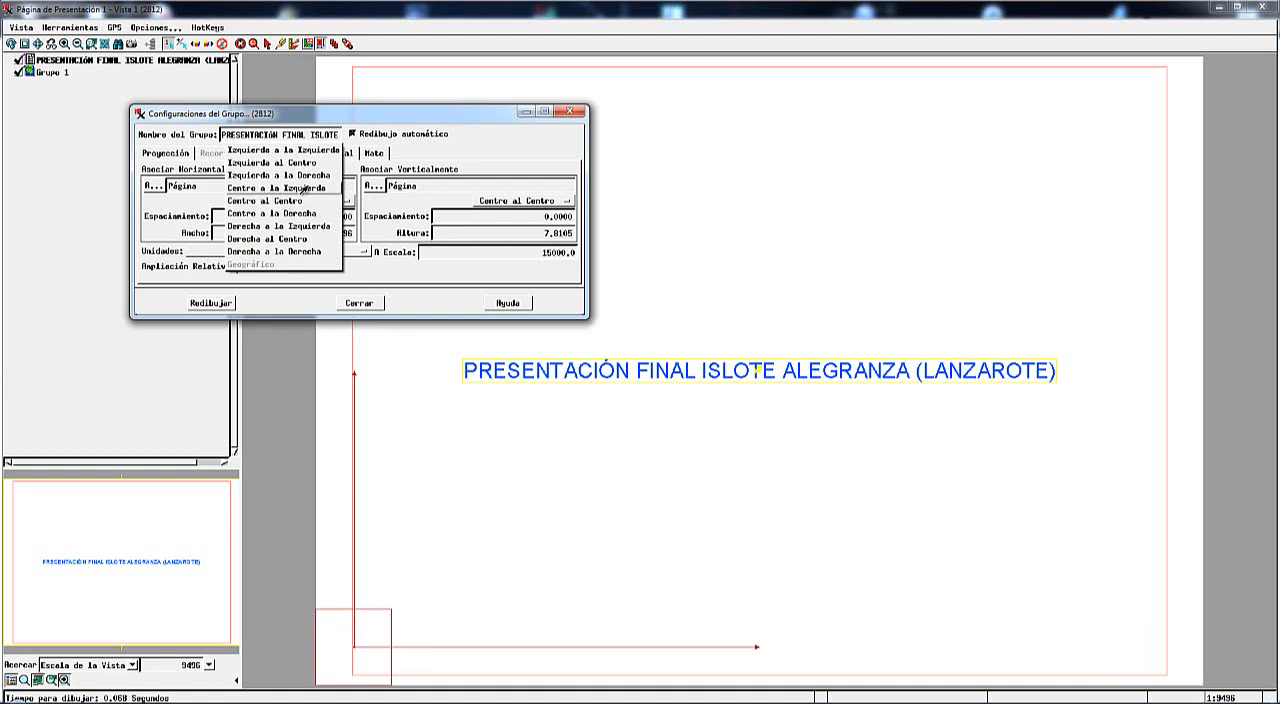
{"action": "left_click", "coordinate": [353, 205]}
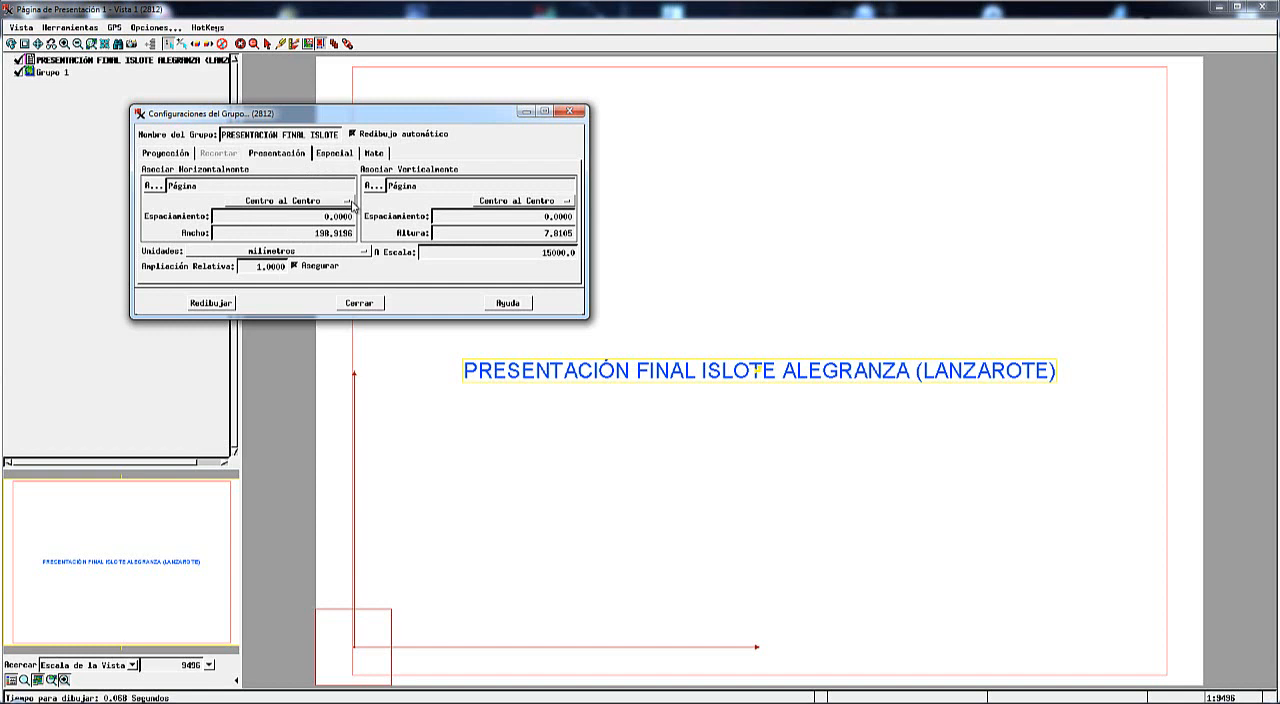
{"action": "left_click", "coordinate": [341, 203]}
{"action": "left_click", "coordinate": [336, 200]}
{"action": "left_click", "coordinate": [337, 201]}
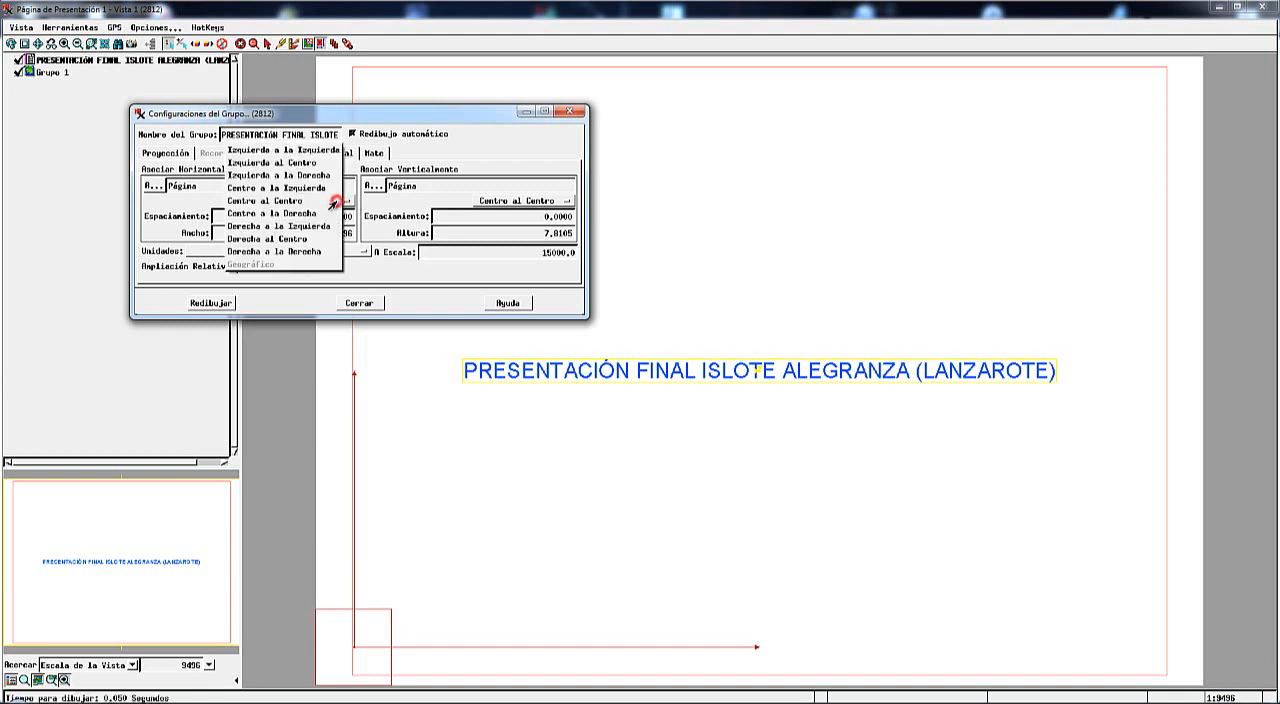
{"action": "left_click", "coordinate": [318, 201]}
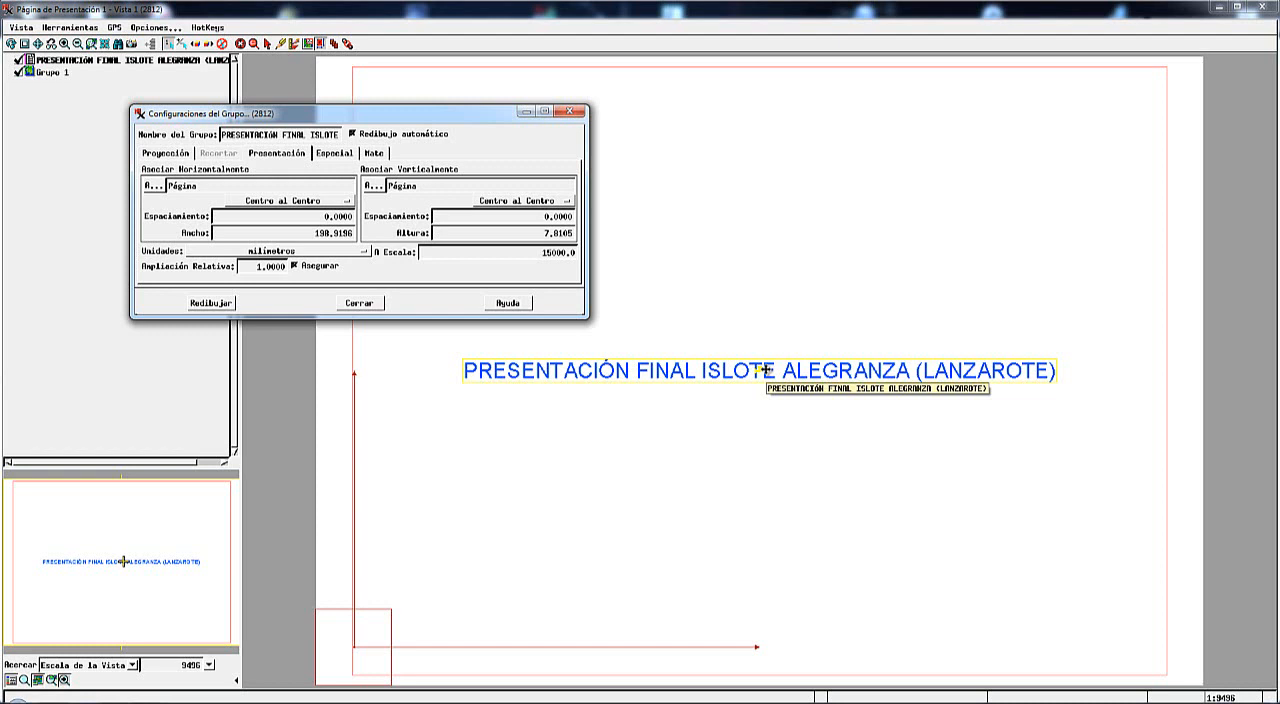
Place the title group centred along the page's upper margin and leave placement mode.
{"action": "left_click_drag", "start_coordinate": [763, 370], "coordinate": [760, 77]}
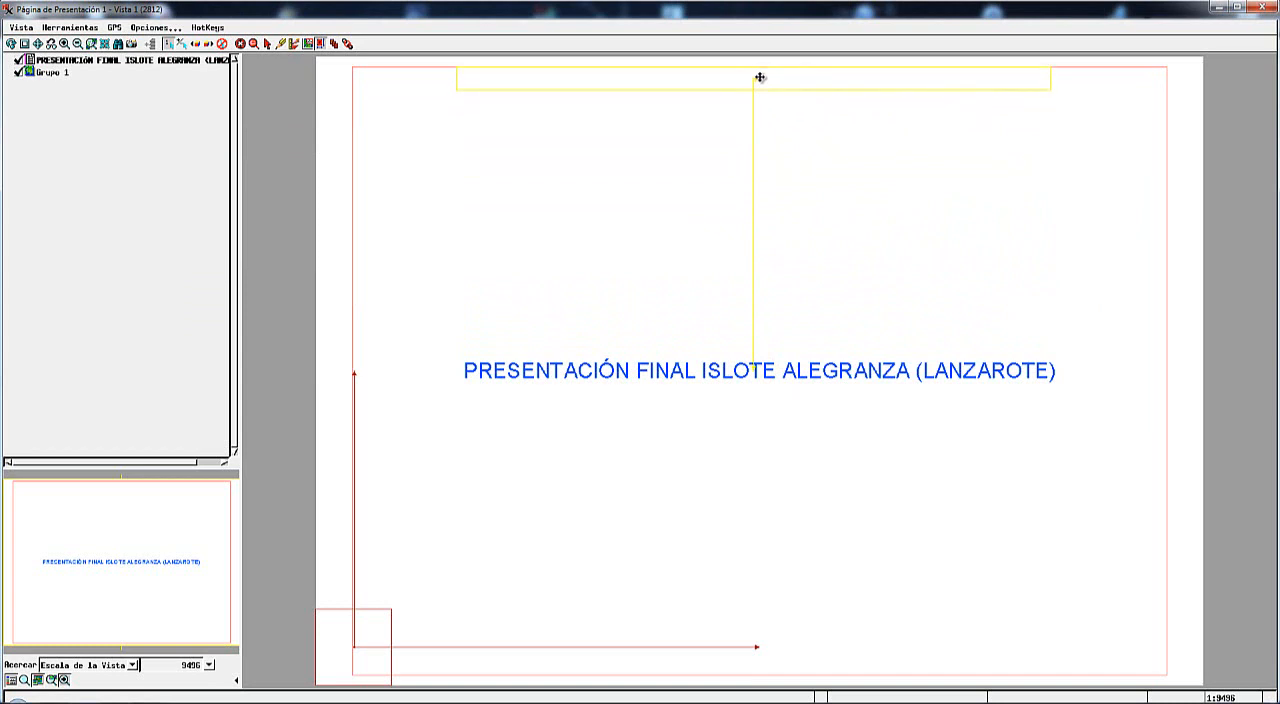
{"action": "left_click_drag", "start_coordinate": [760, 77], "coordinate": [760, 77]}
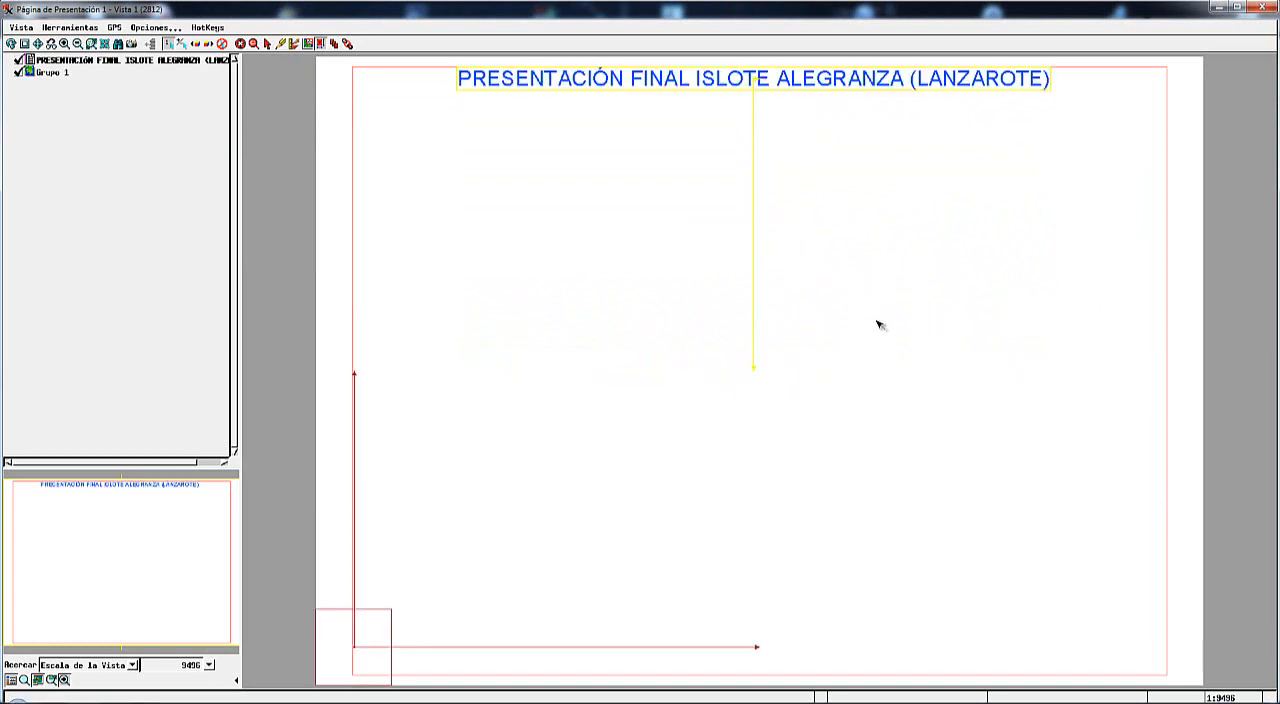
{"action": "left_click", "coordinate": [266, 44]}
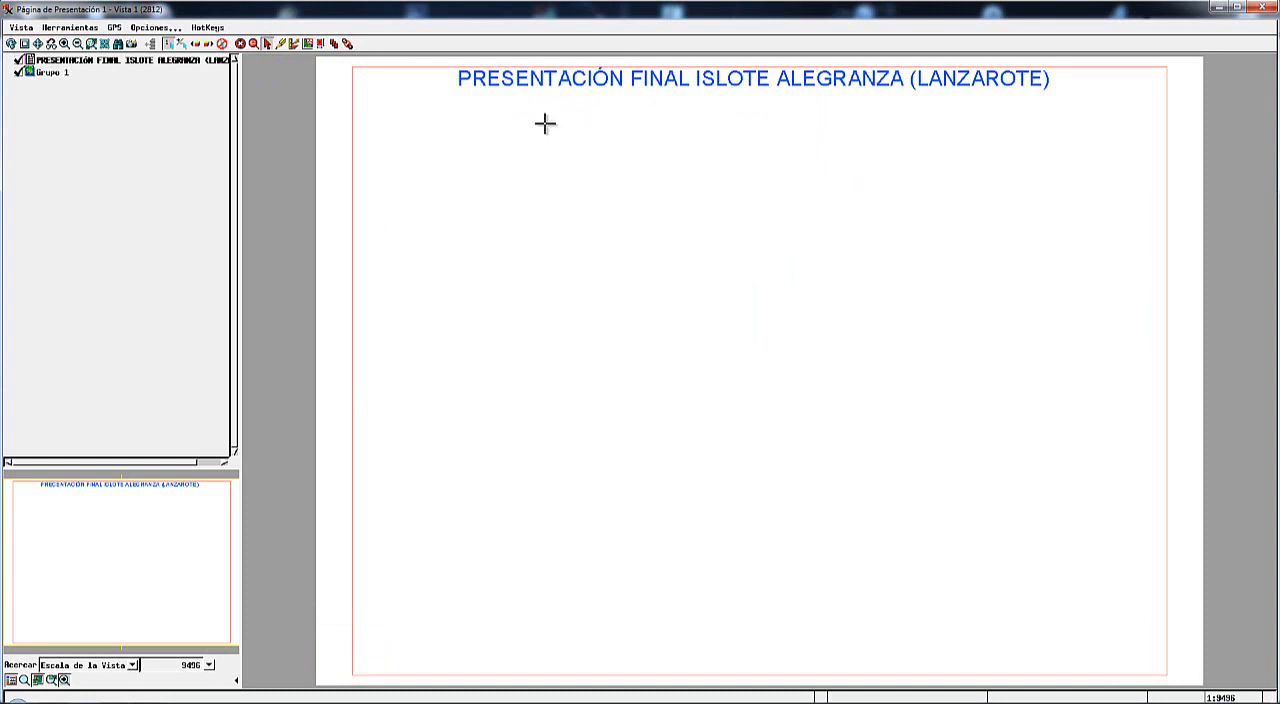
Add the Geo_Alegranza vector from Mapa.rvc to Grupo 1.
{"action": "left_click", "coordinate": [54, 73]}
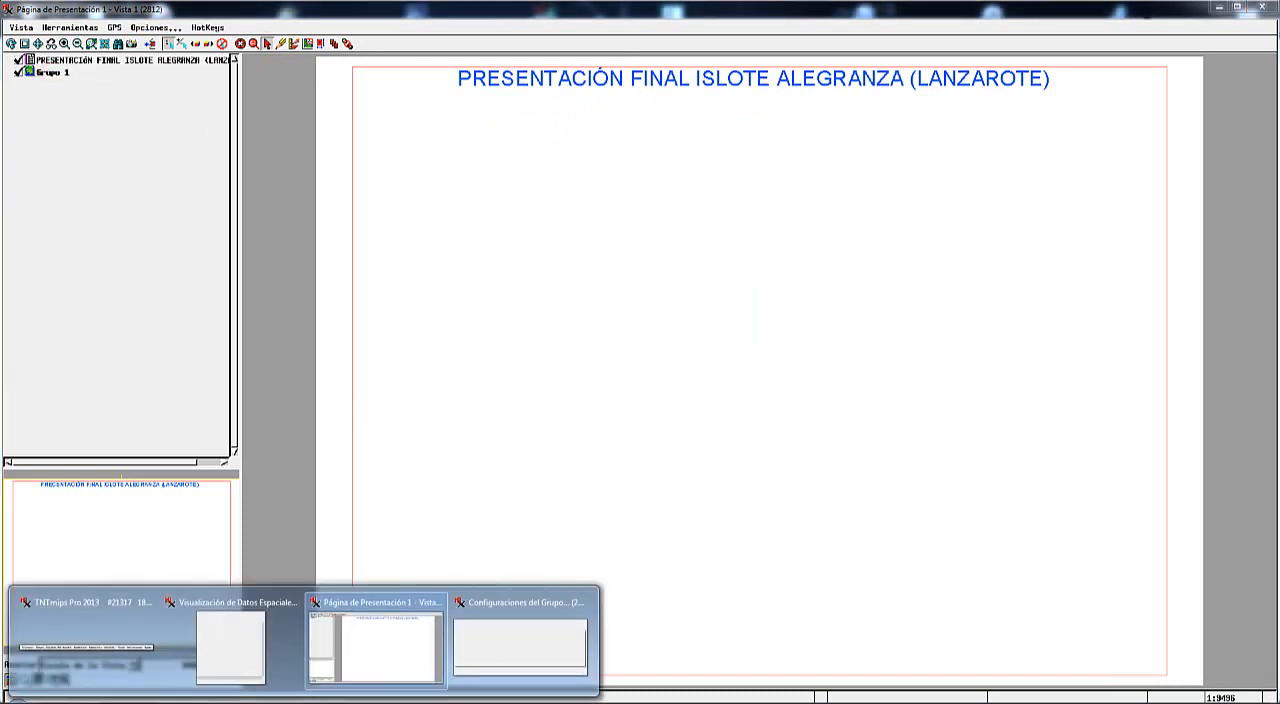
{"action": "left_click", "coordinate": [246, 655]}
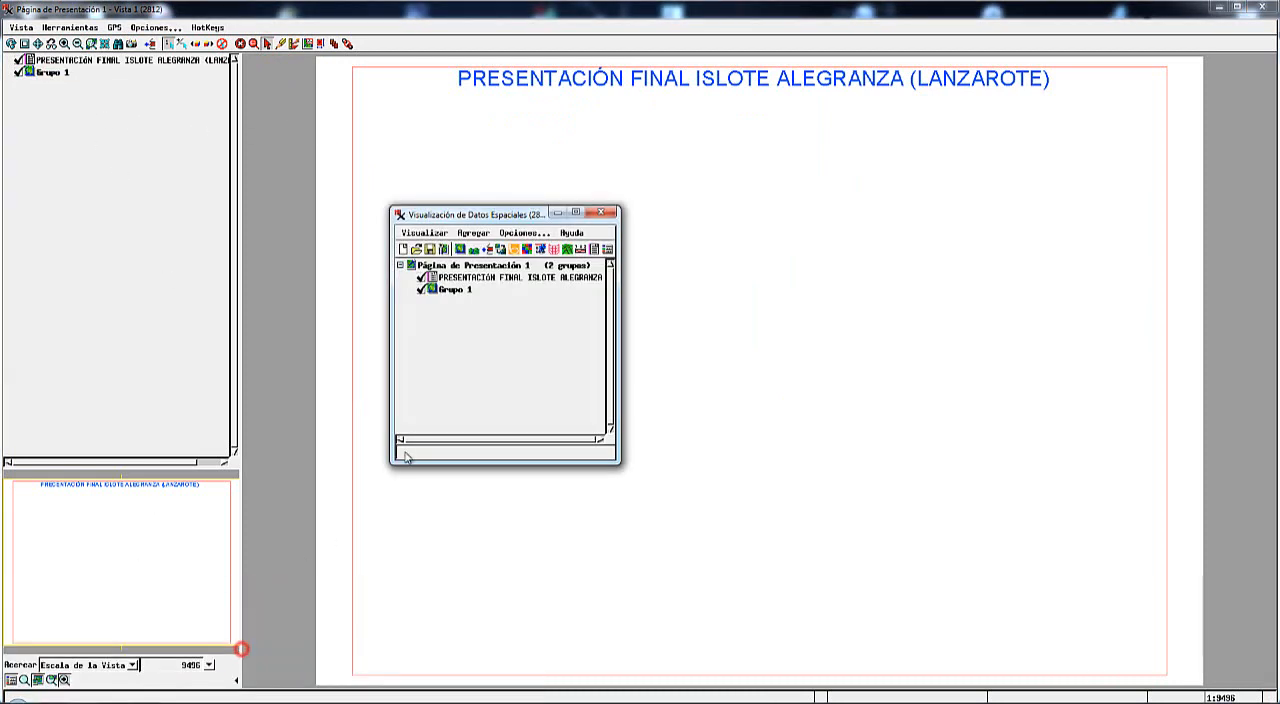
{"action": "left_click", "coordinate": [487, 251]}
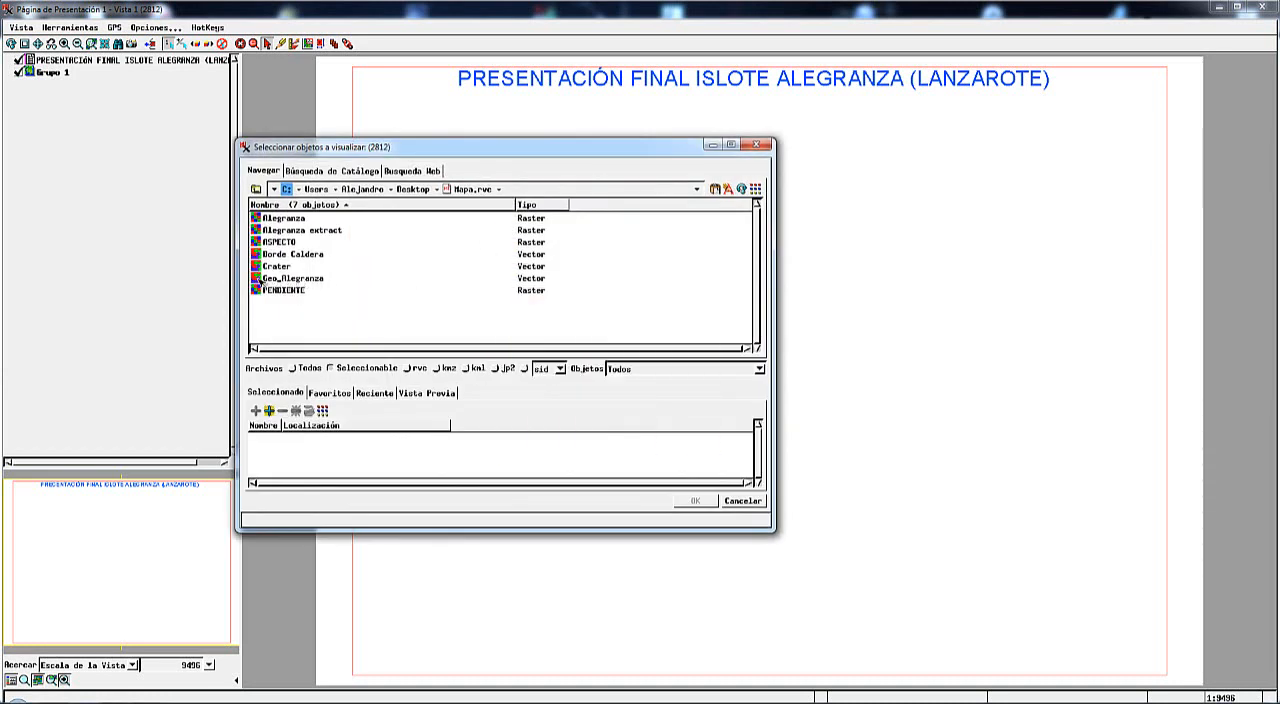
{"action": "double_click", "coordinate": [257, 280]}
{"action": "left_click", "coordinate": [695, 500]}
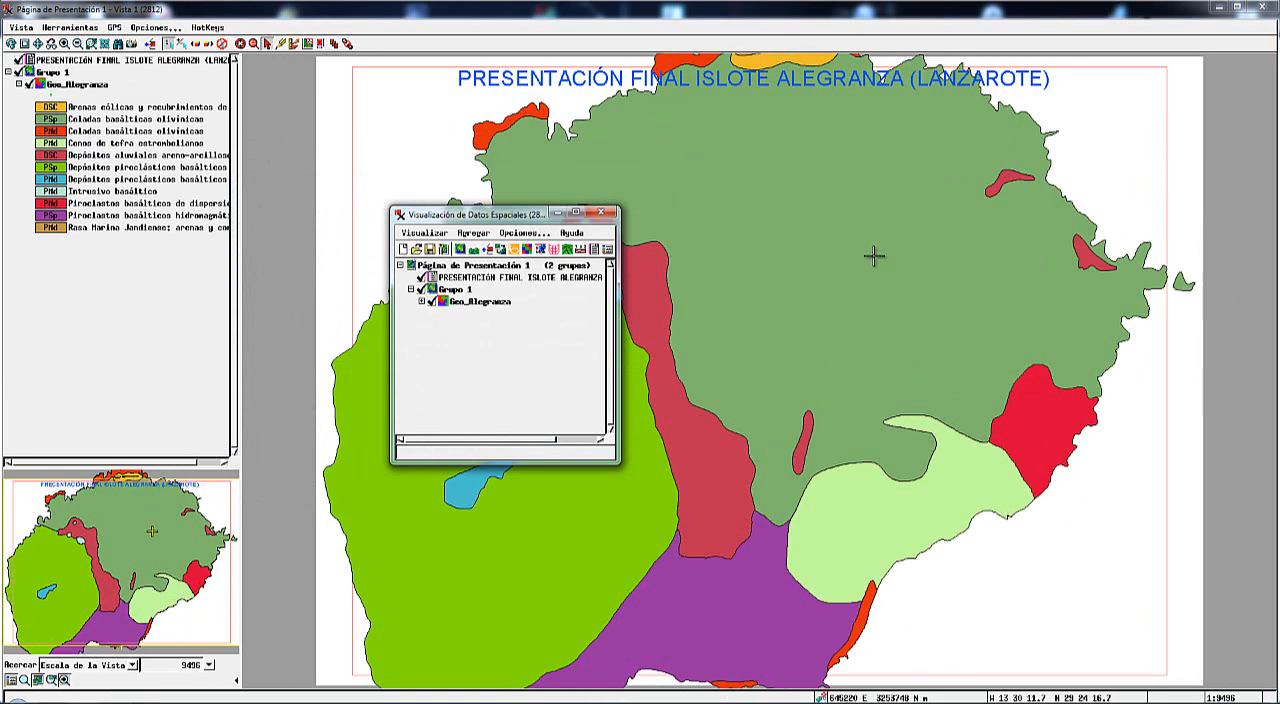
Open the settings of Grupo 1 and check its clipping options before returning to the presentation settings.
{"action": "mouse_move", "coordinate": [874, 256]}
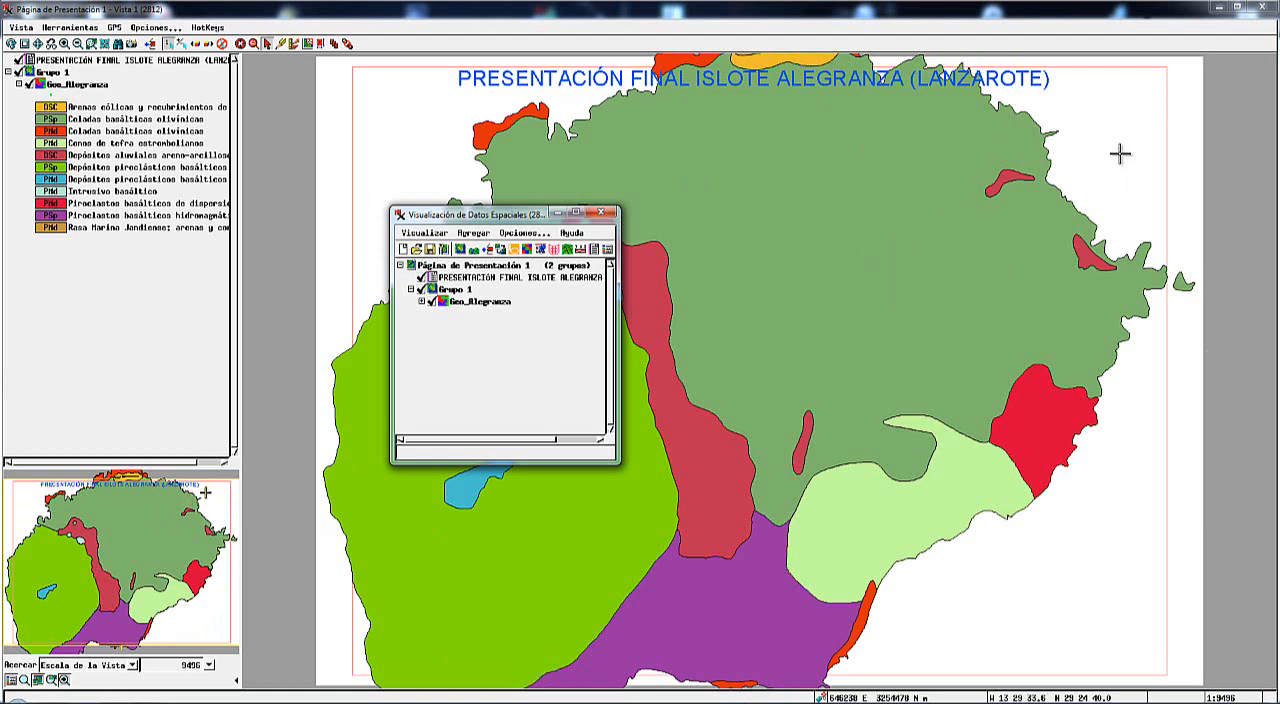
{"action": "left_click", "coordinate": [433, 290]}
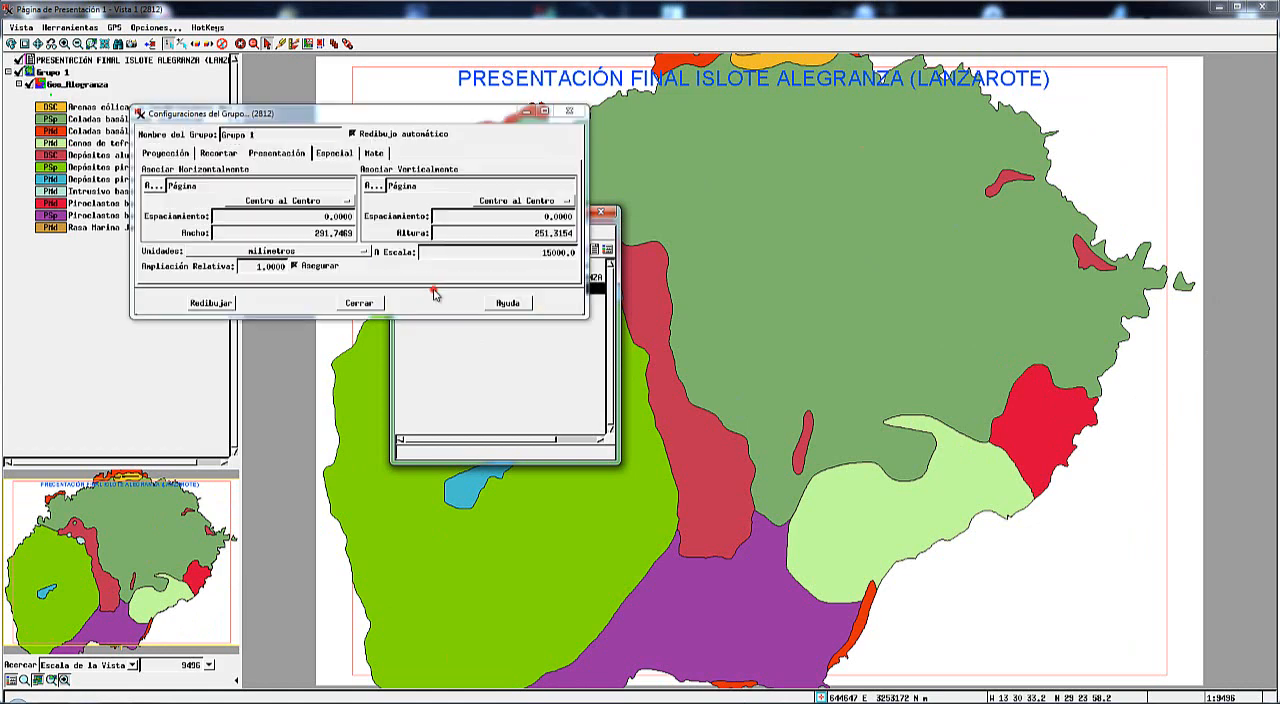
{"action": "left_click_drag", "start_coordinate": [352, 119], "coordinate": [525, 185]}
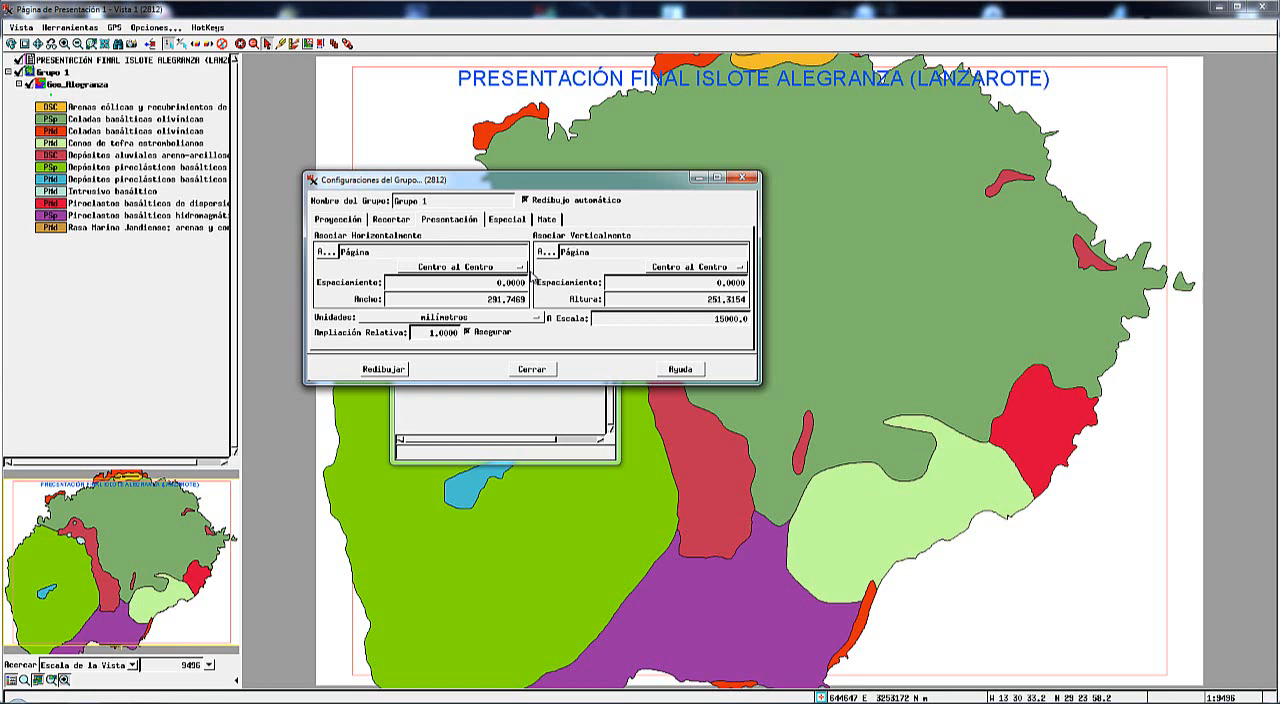
{"action": "left_click", "coordinate": [343, 220]}
{"action": "left_click", "coordinate": [398, 220]}
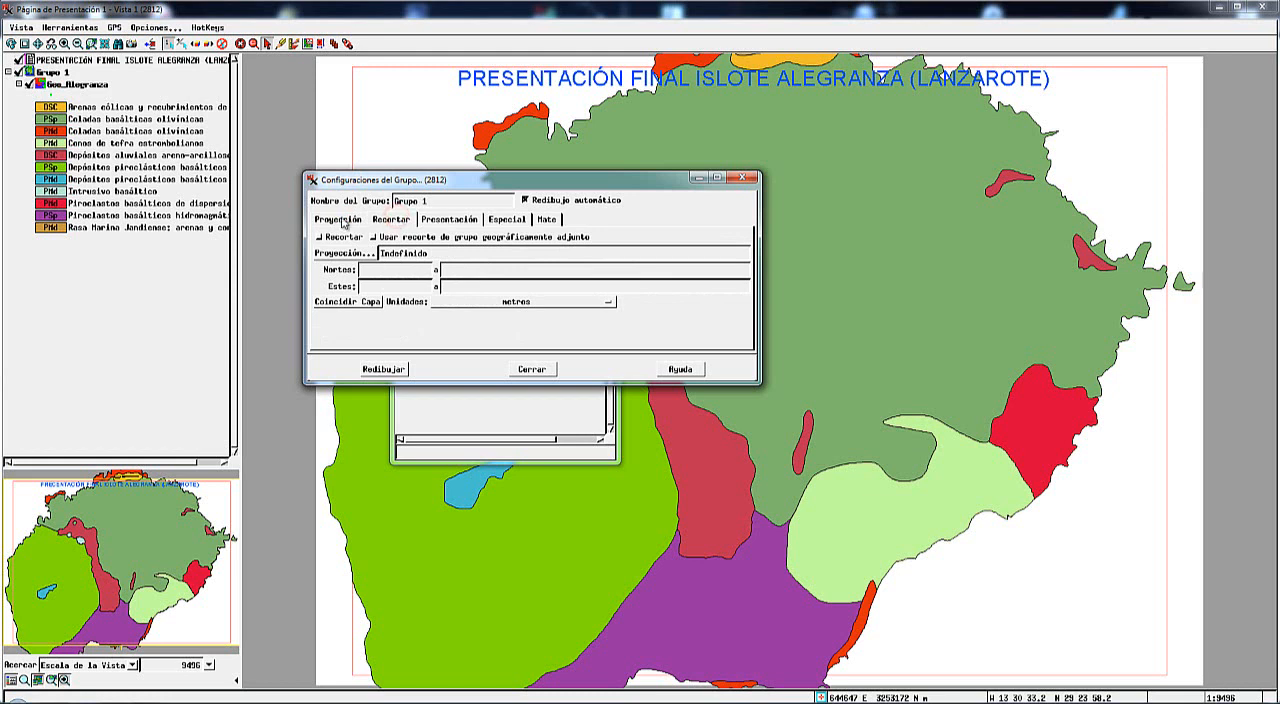
{"action": "left_click", "coordinate": [461, 223]}
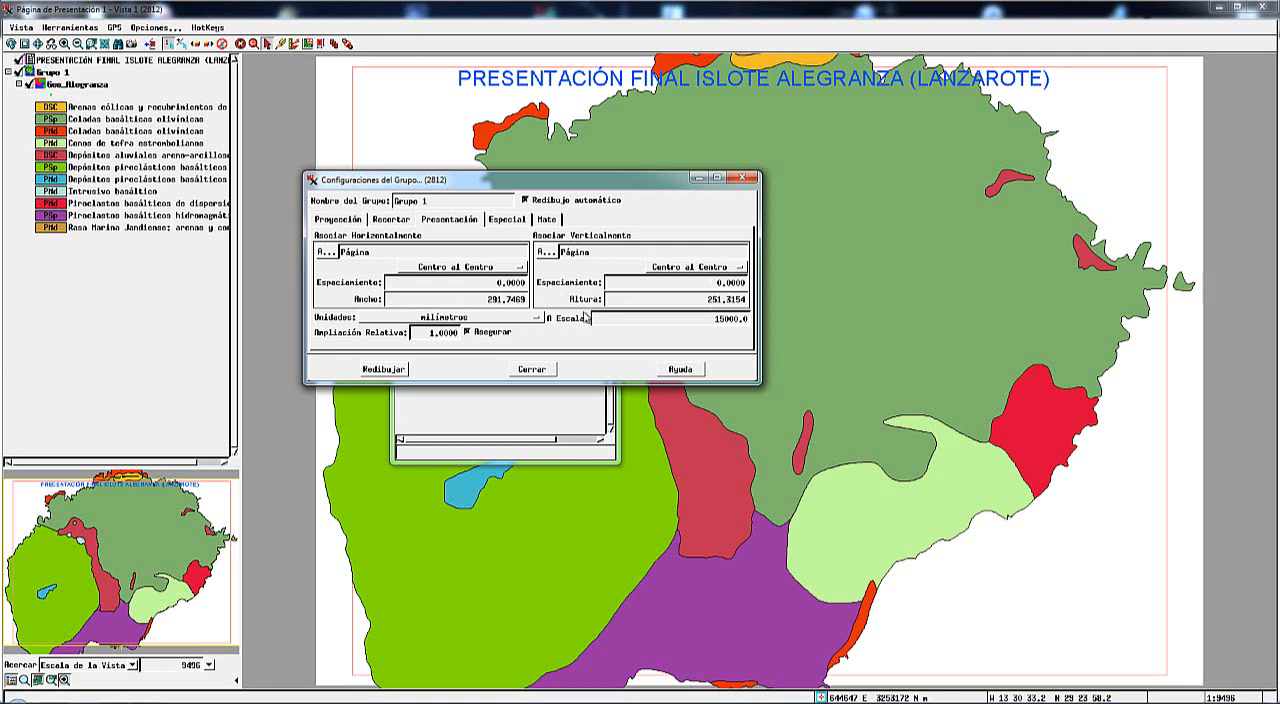
Try a map scale of 40000 for Grupo 1 and redraw the page.
{"action": "left_click", "coordinate": [715, 318]}
{"action": "left_click", "coordinate": [716, 318]}
{"action": "left_click_drag", "start_coordinate": [716, 318], "coordinate": [725, 318]}
{"action": "type", "text": "40"}
{"action": "left_click", "coordinate": [385, 371]}
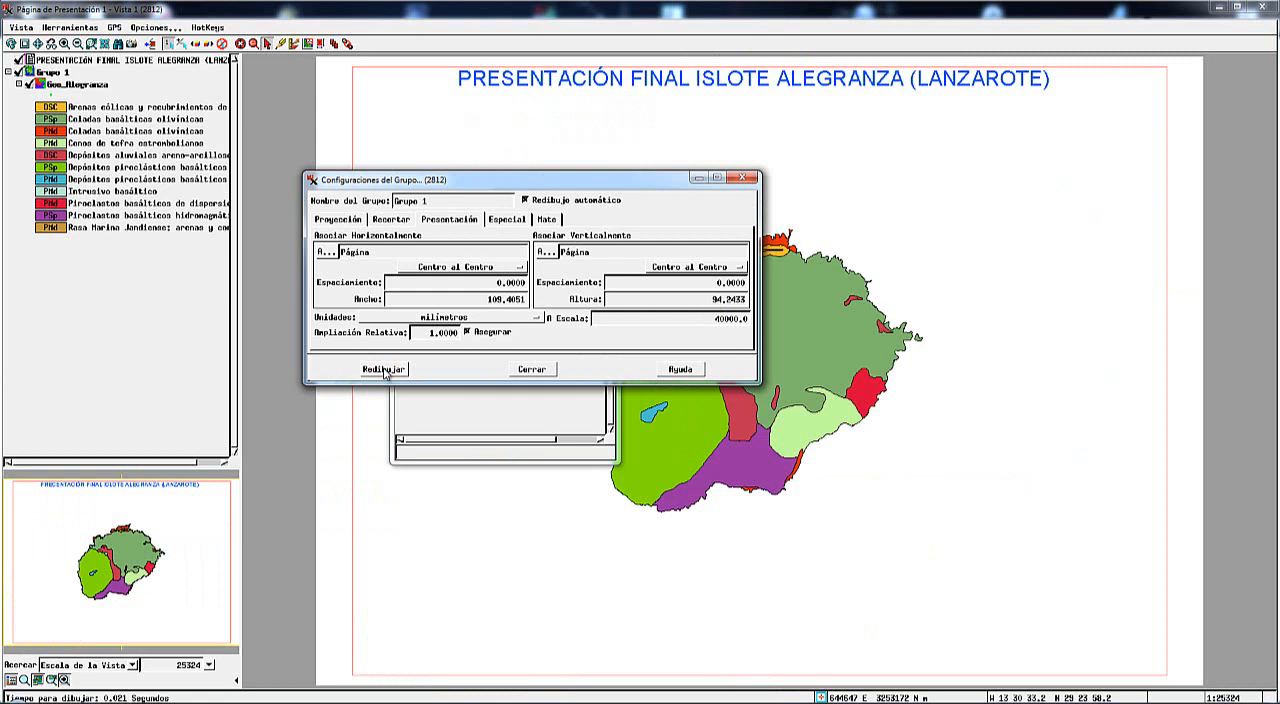
Set the map scale of Grupo 1 to 30000, redraw the page and close the group settings.
{"action": "left_click", "coordinate": [717, 319]}
{"action": "left_click_drag", "start_coordinate": [720, 319], "coordinate": [727, 322]}
{"action": "type", "text": "30"}
{"action": "left_click", "coordinate": [398, 369]}
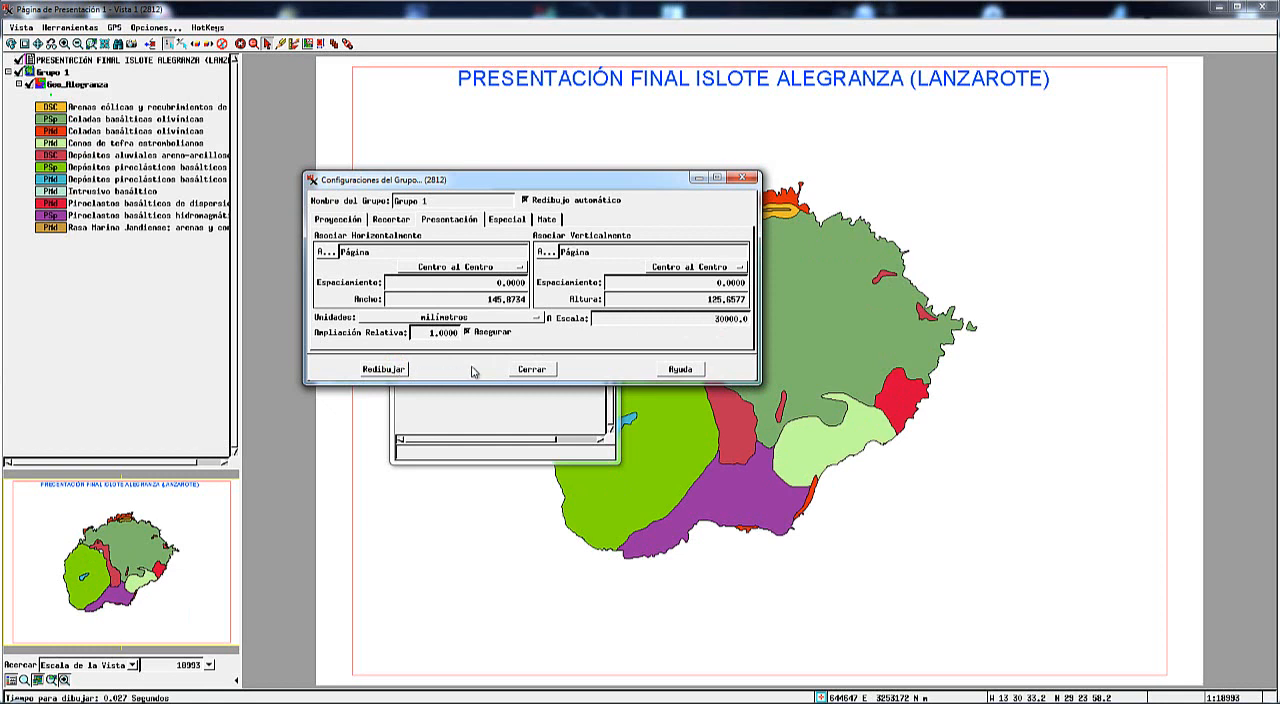
{"action": "left_click", "coordinate": [531, 369]}
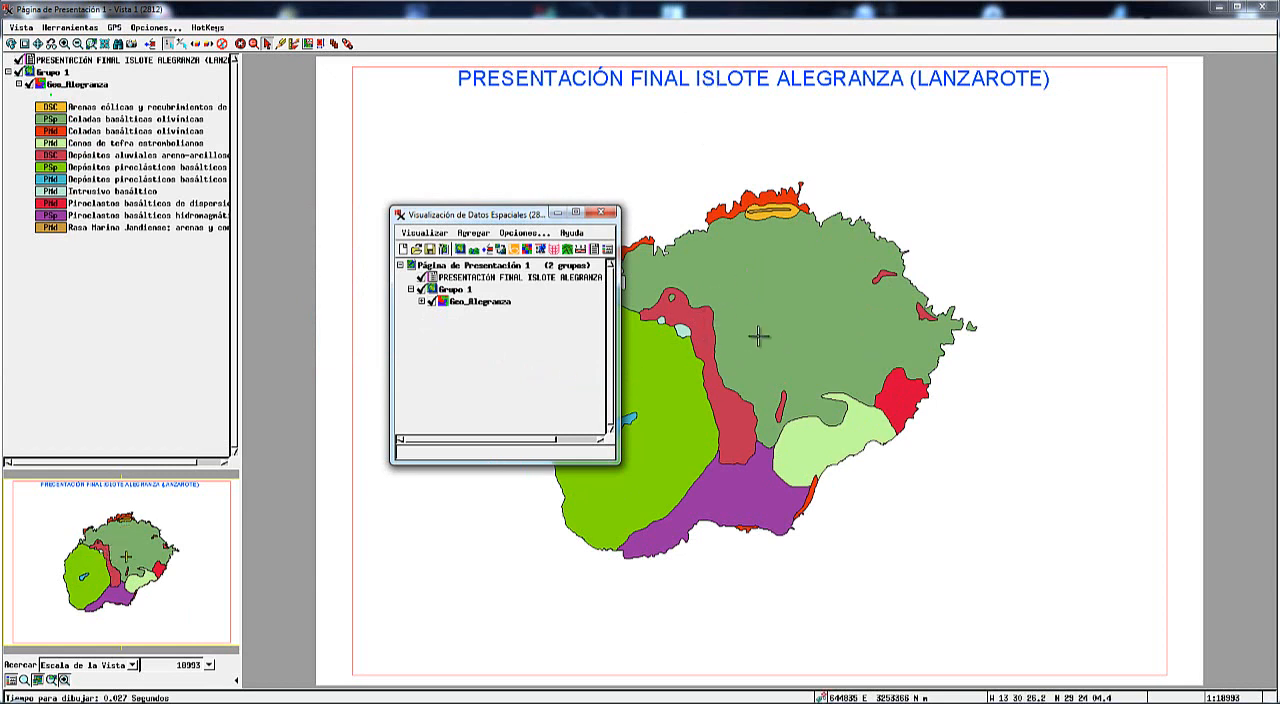
Move the Grupo 1 map to the upper-left part of the page below the title and leave placement mode.
{"action": "left_click", "coordinate": [320, 44]}
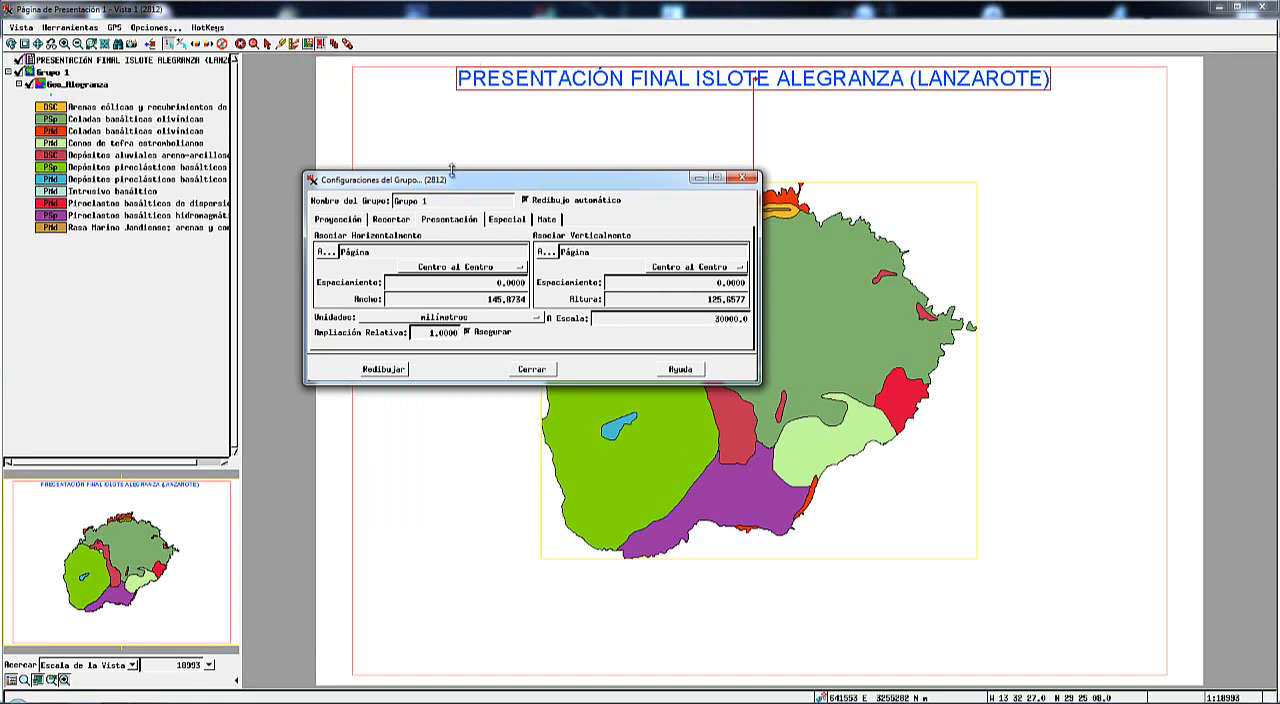
{"action": "left_click_drag", "start_coordinate": [509, 184], "coordinate": [279, 396]}
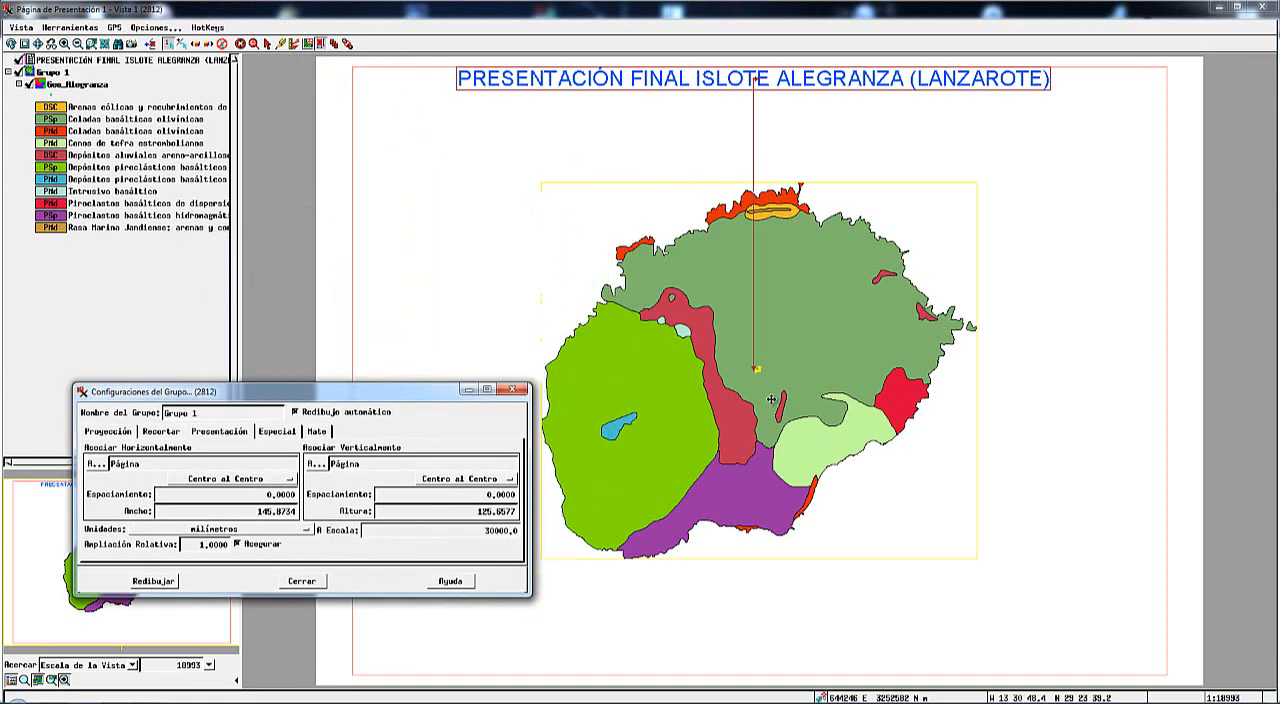
{"action": "left_click_drag", "start_coordinate": [757, 375], "coordinate": [589, 308]}
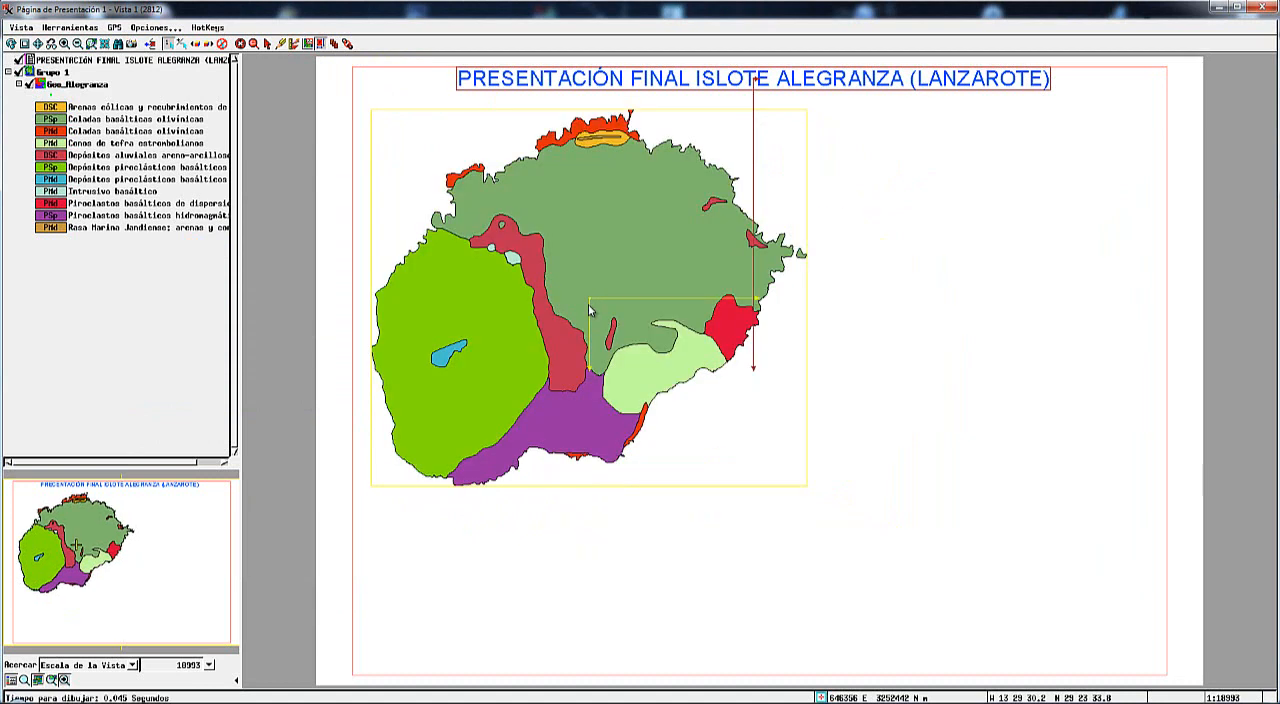
{"action": "left_click", "coordinate": [268, 46]}
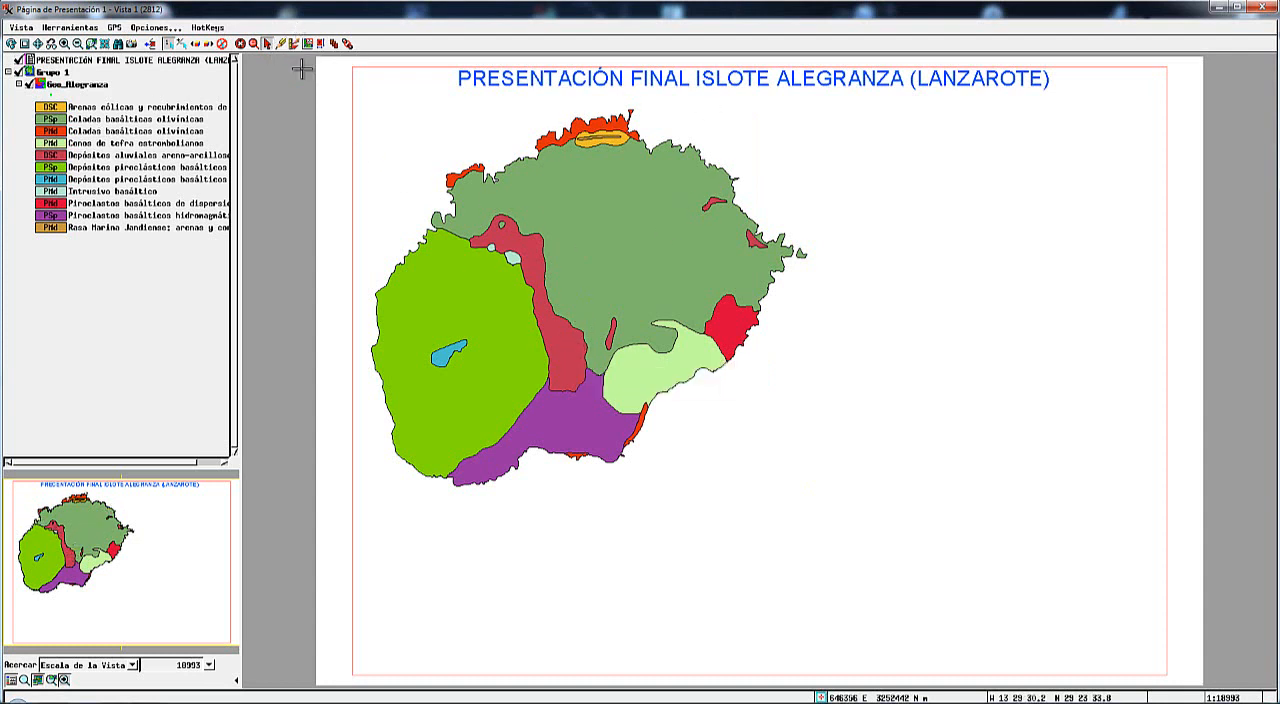
Add the Crater and Borde Caldera vectors and the Alegranza extract raster from Mapa.rvc to Grupo 1.
{"action": "left_click", "coordinate": [234, 660]}
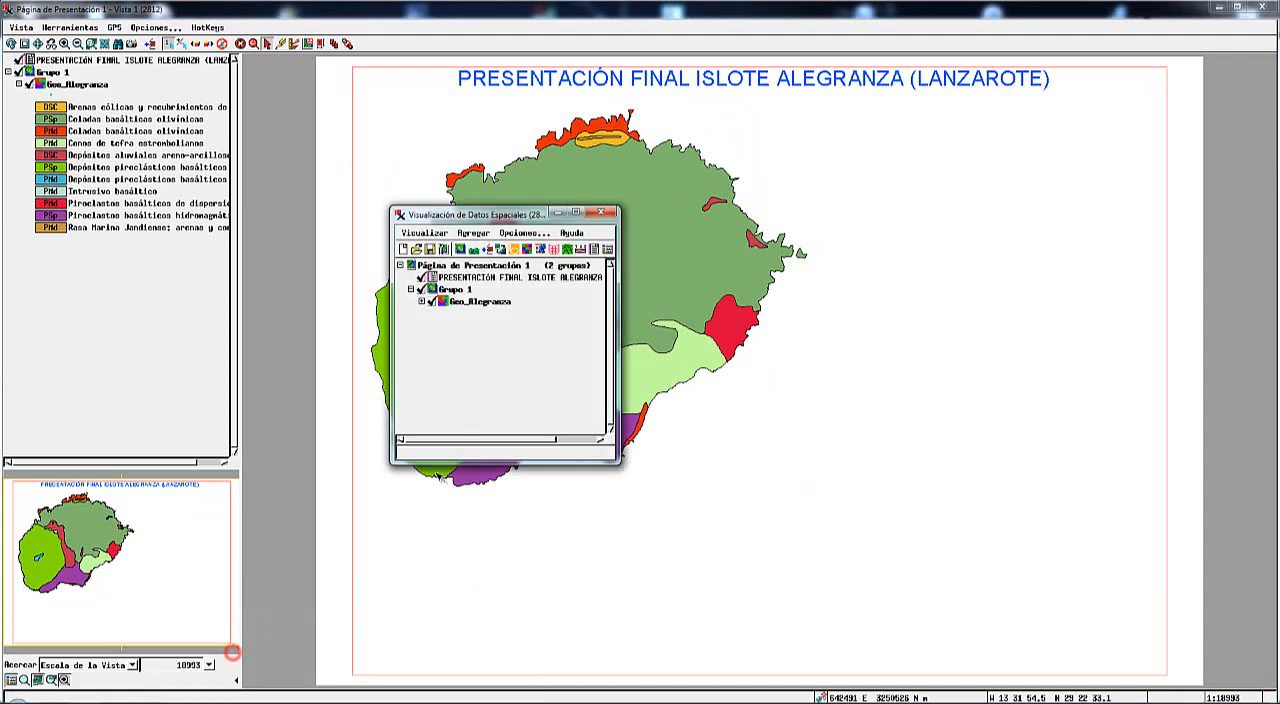
{"action": "left_click", "coordinate": [470, 279]}
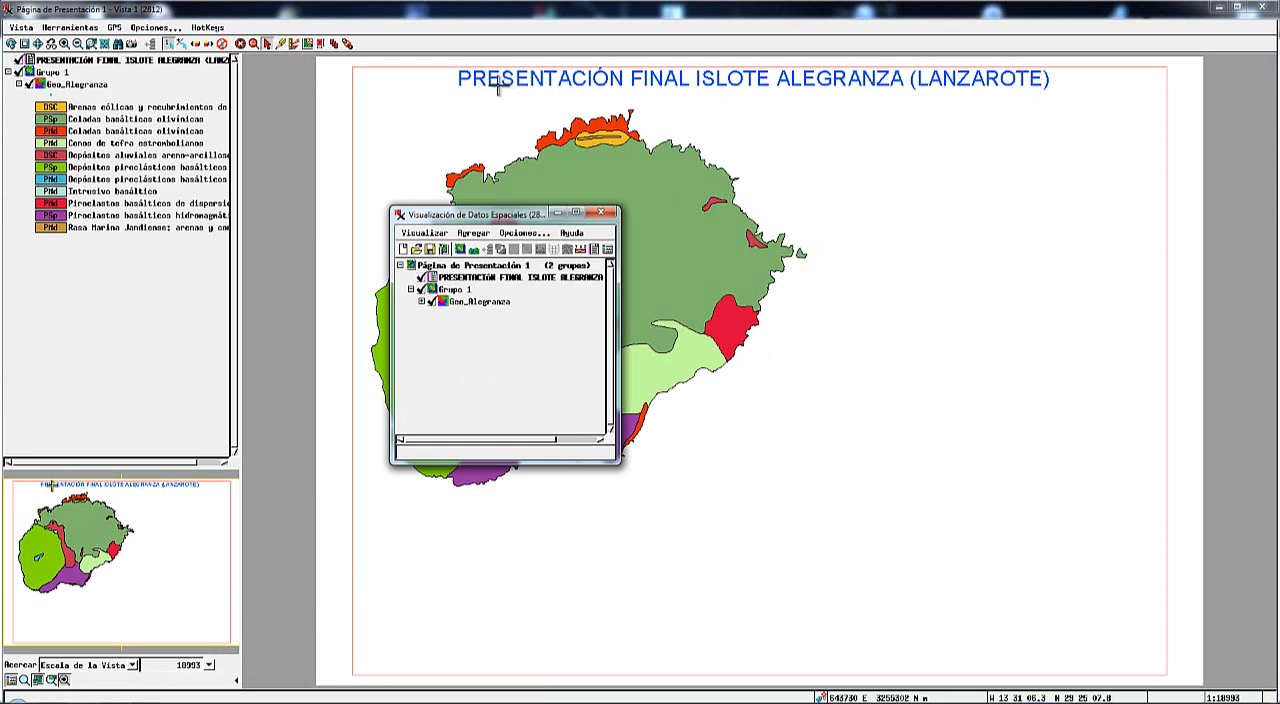
{"action": "left_click", "coordinate": [455, 289]}
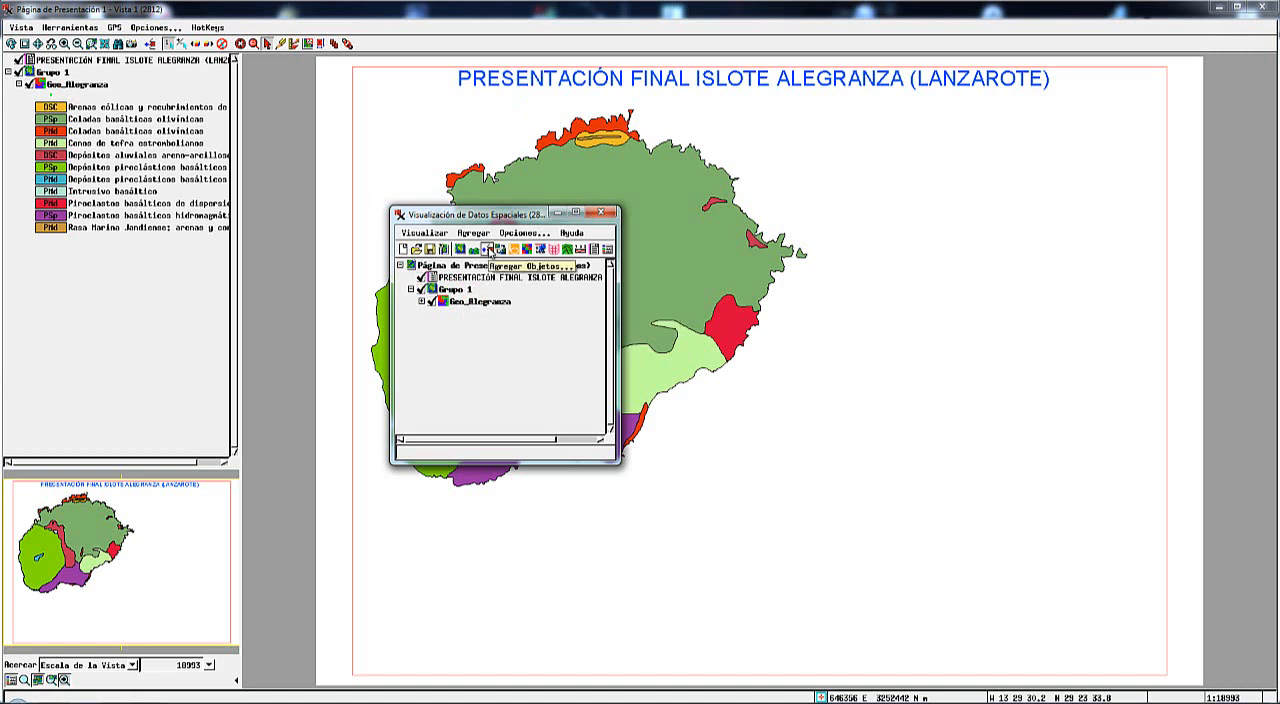
{"action": "left_click", "coordinate": [487, 249]}
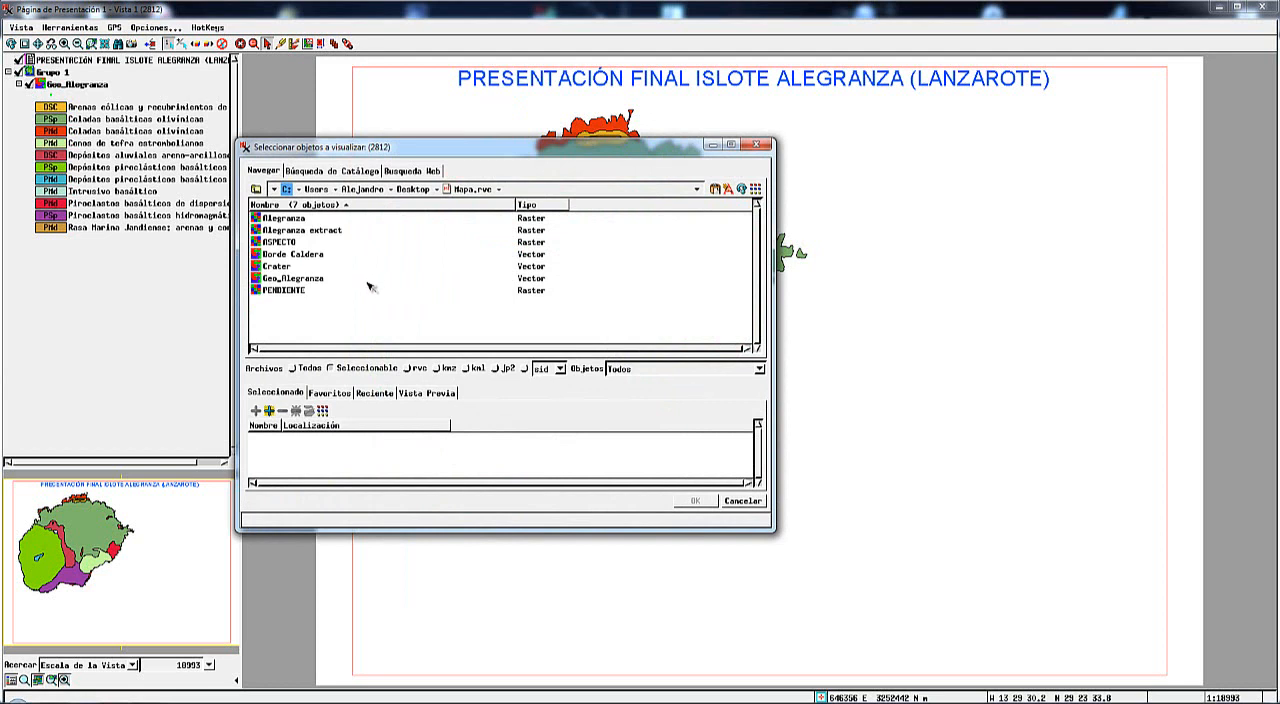
{"action": "left_click", "coordinate": [256, 266]}
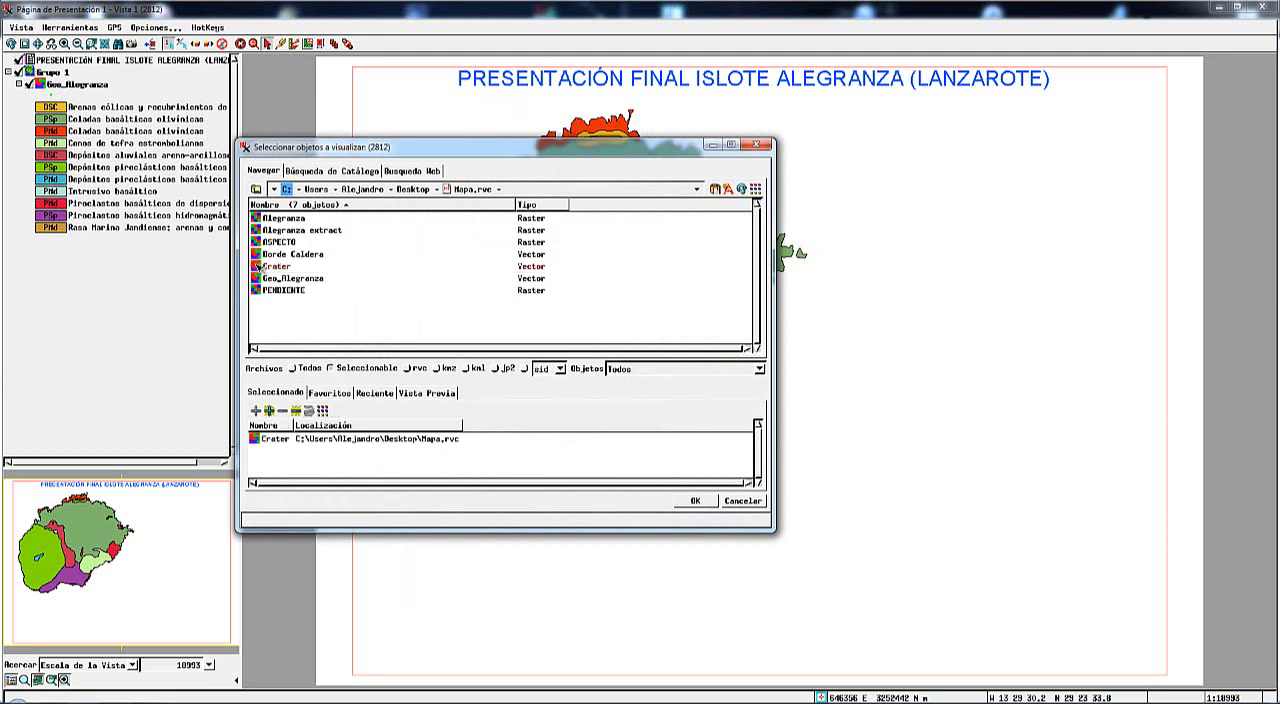
{"action": "left_click", "coordinate": [260, 254]}
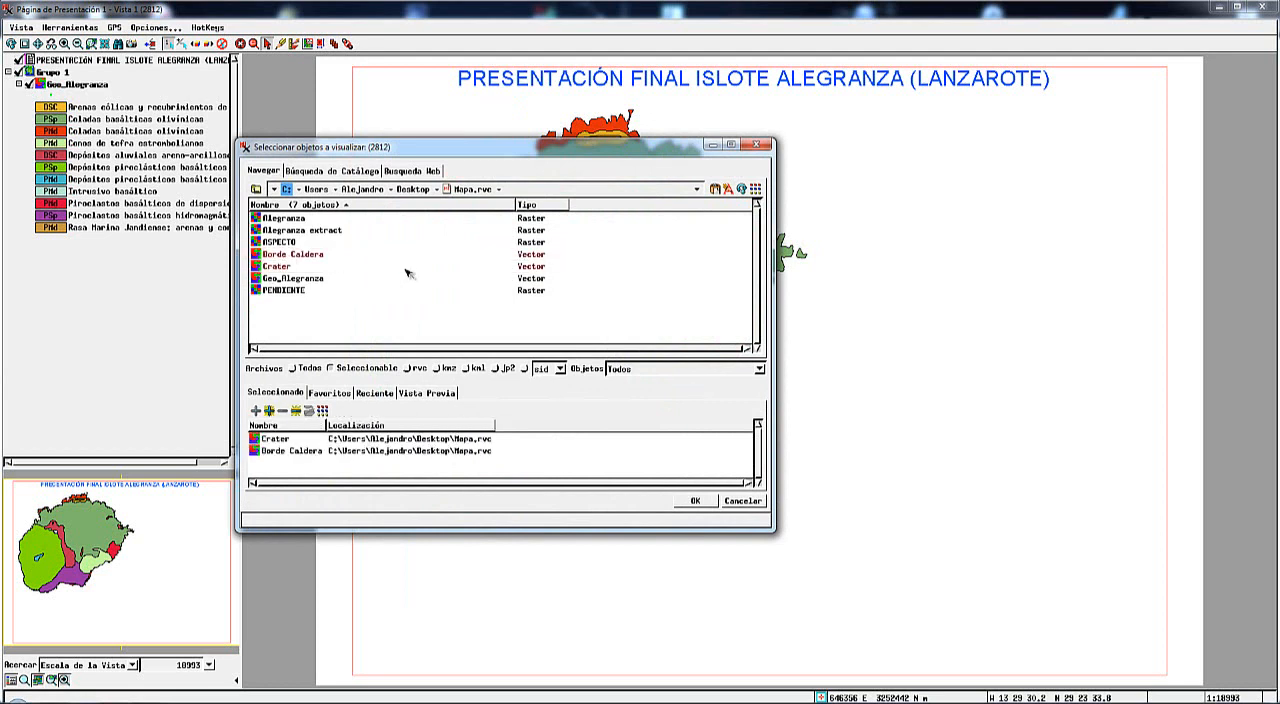
{"action": "mouse_move", "coordinate": [407, 271]}
{"action": "mouse_move", "coordinate": [316, 258]}
{"action": "left_click", "coordinate": [258, 230]}
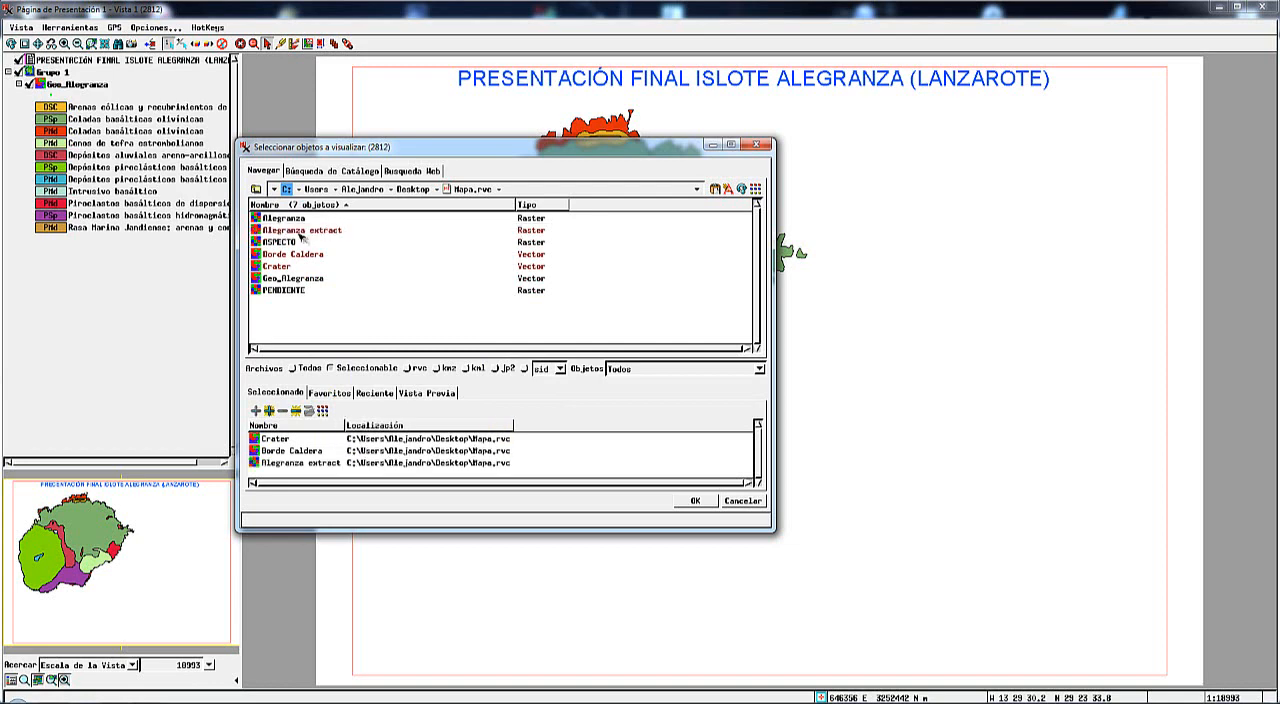
{"action": "left_click", "coordinate": [697, 501]}
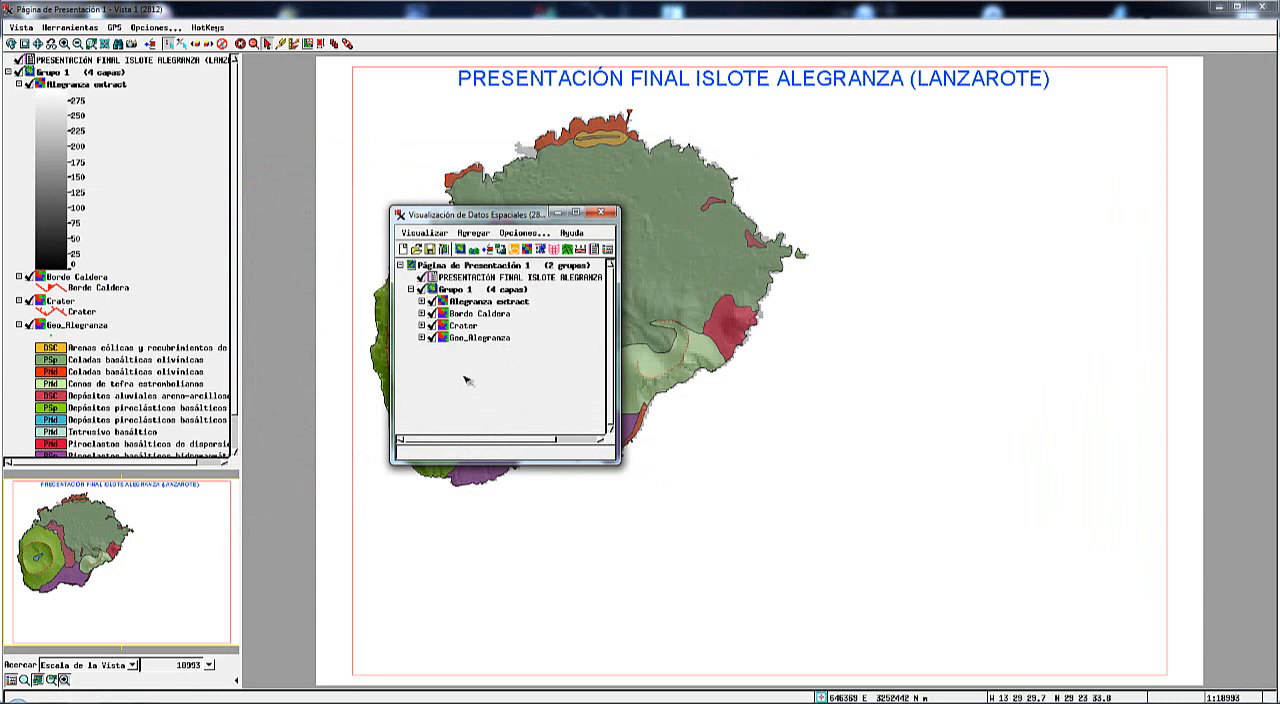
With the layer list clear of the map and Geo_Alegranza selected, start adding a map grid layer to Grupo 1.
{"action": "left_click_drag", "start_coordinate": [480, 214], "coordinate": [944, 284]}
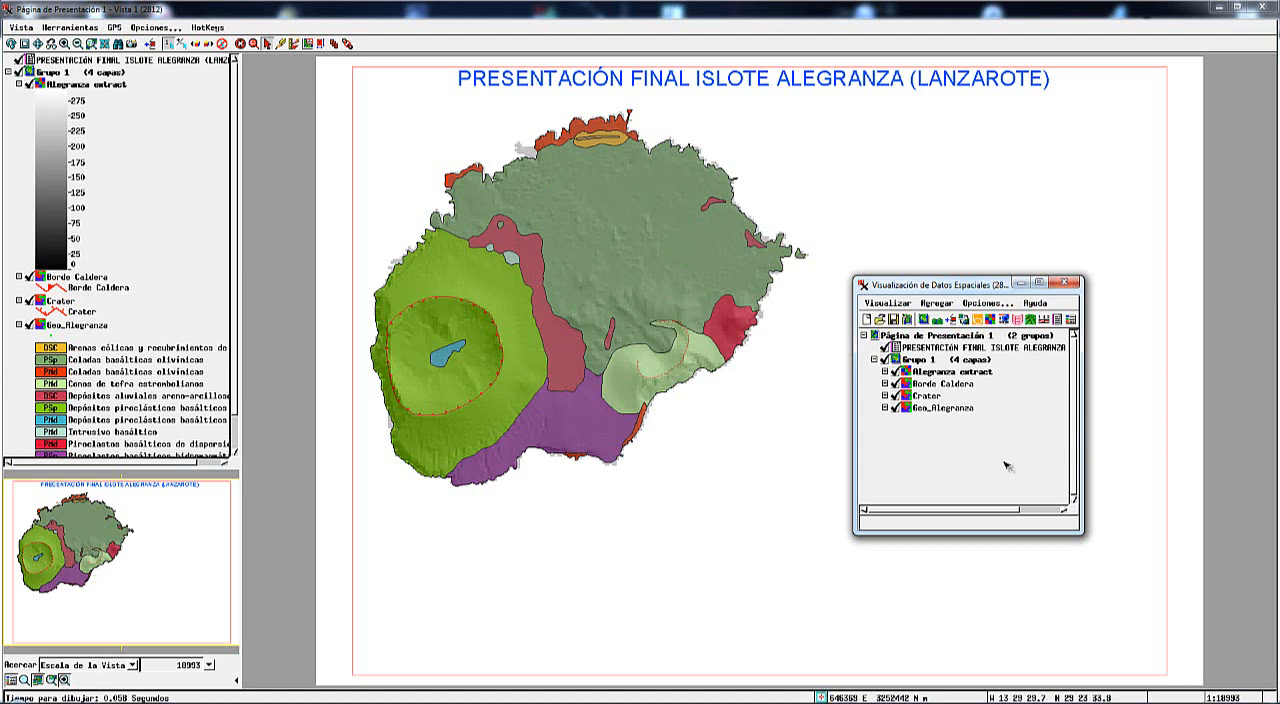
{"action": "left_click", "coordinate": [928, 397]}
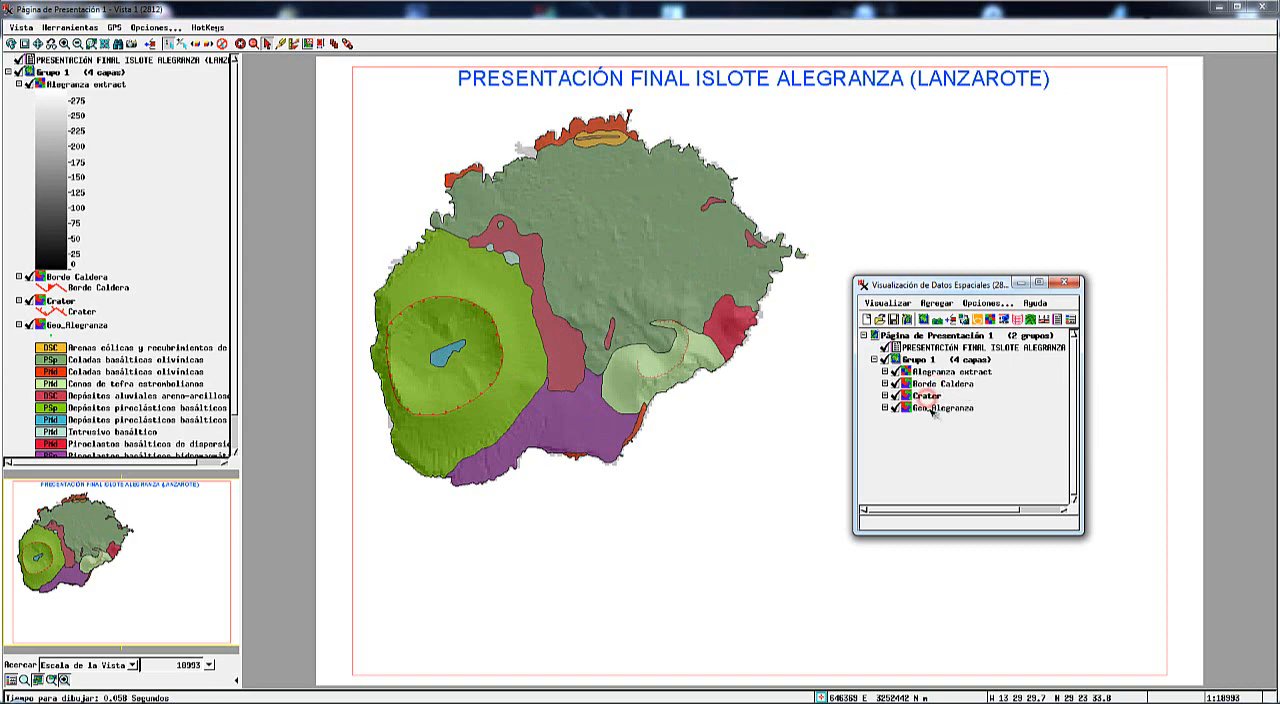
{"action": "left_click", "coordinate": [930, 410]}
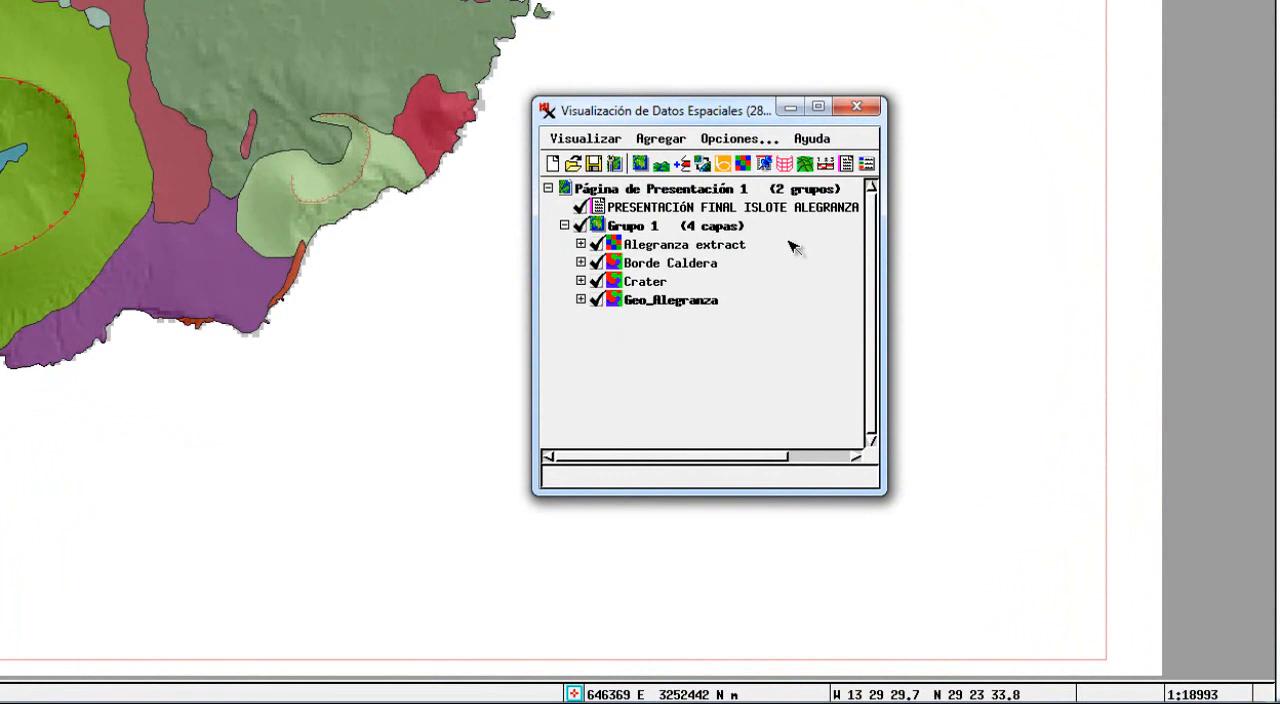
{"action": "left_click", "coordinate": [785, 165]}
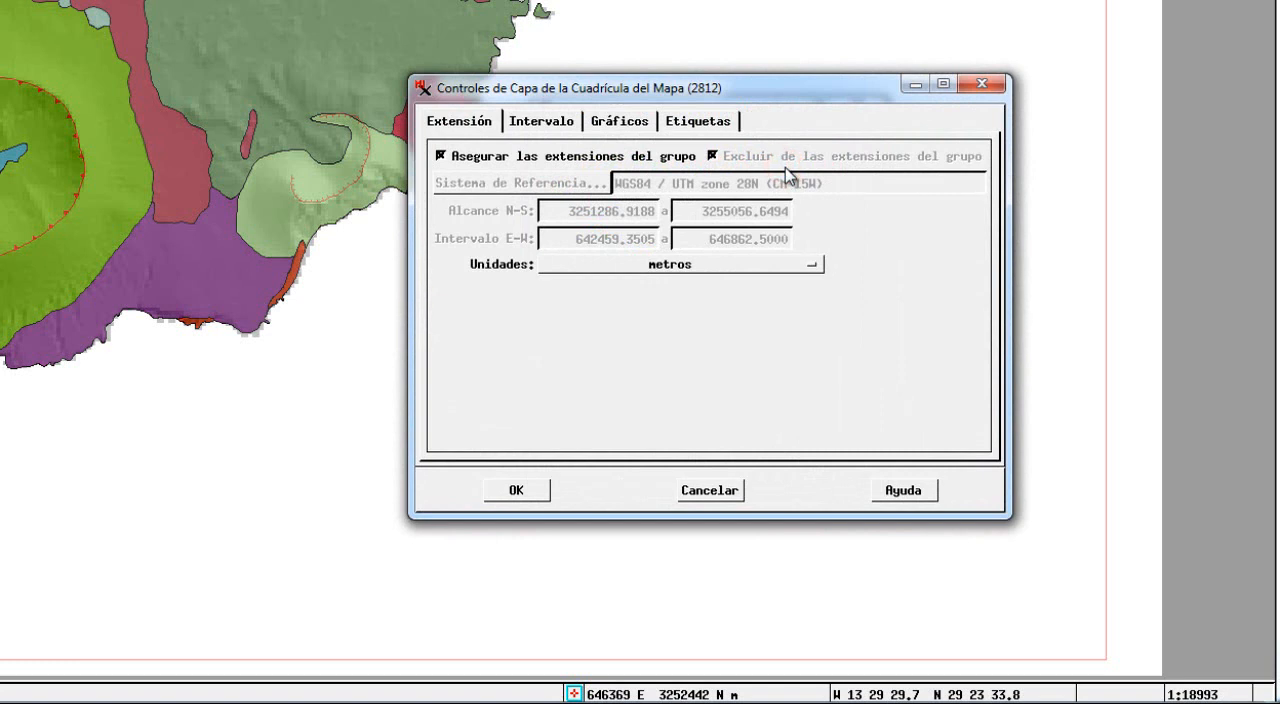
{"action": "left_click_drag", "start_coordinate": [753, 93], "coordinate": [589, 19]}
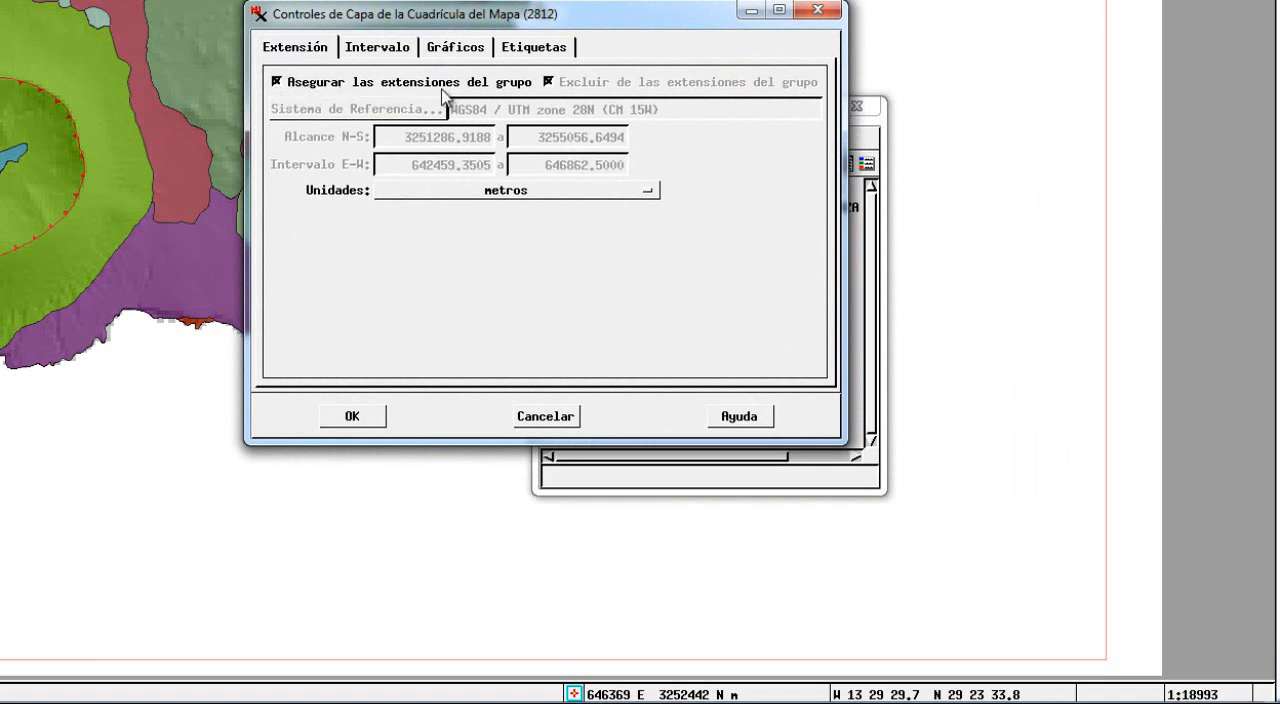
Review the map grid's interval settings and starting point options, keeping Origen as the start.
{"action": "left_click", "coordinate": [396, 57]}
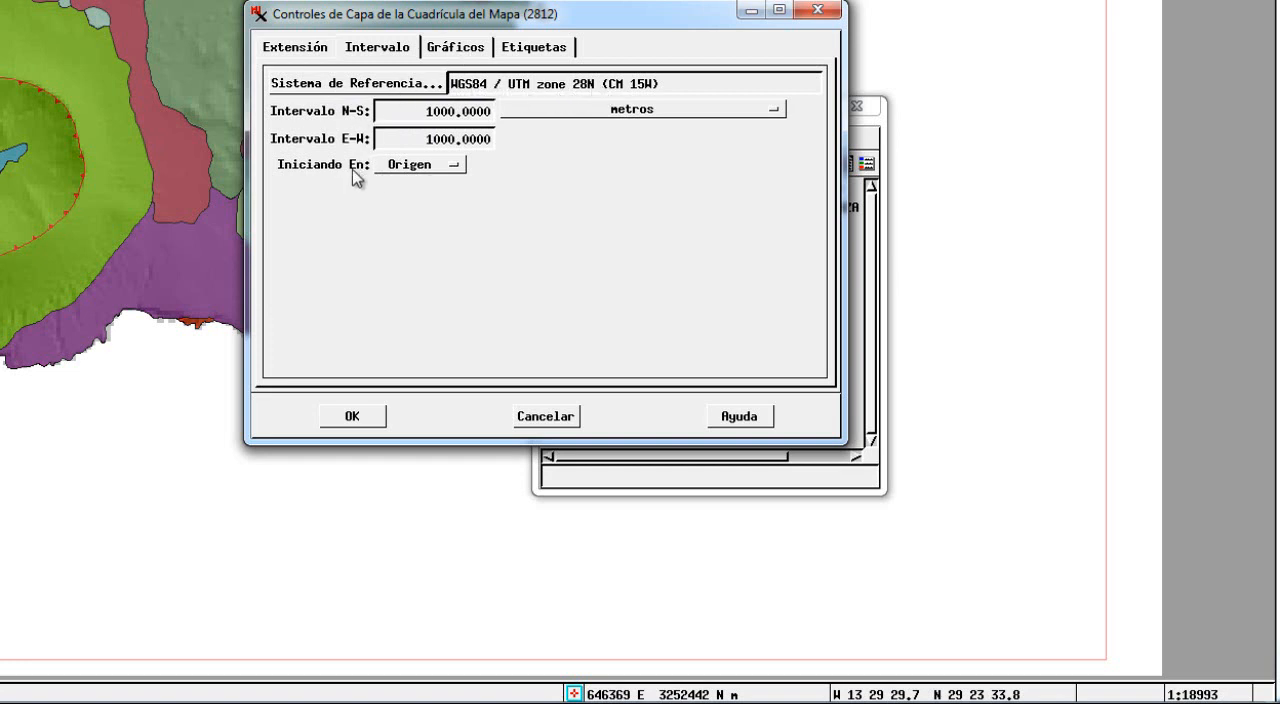
{"action": "left_click", "coordinate": [455, 164]}
{"action": "left_click", "coordinate": [522, 167]}
Show the map grid's lines and set the grid border thickness to 0.25 mm.
{"action": "left_click", "coordinate": [466, 50]}
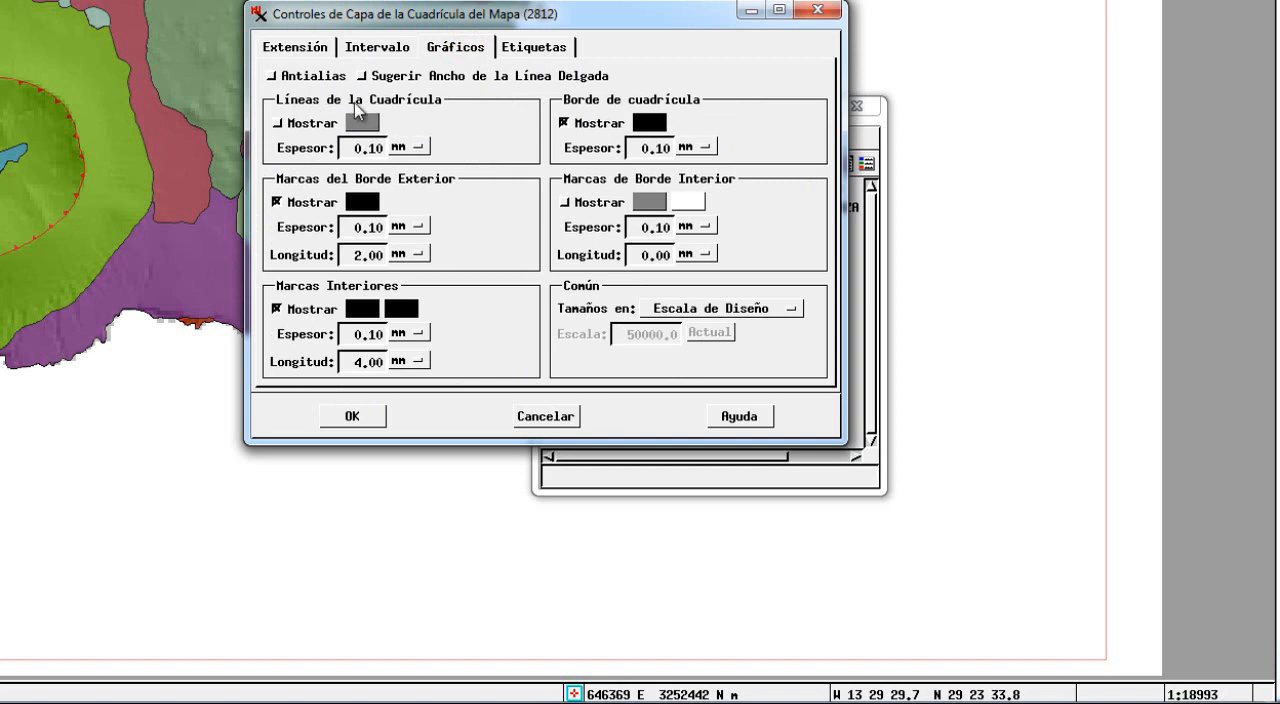
{"action": "left_click", "coordinate": [278, 123]}
{"action": "left_click", "coordinate": [657, 148]}
{"action": "double_click", "coordinate": [662, 149]}
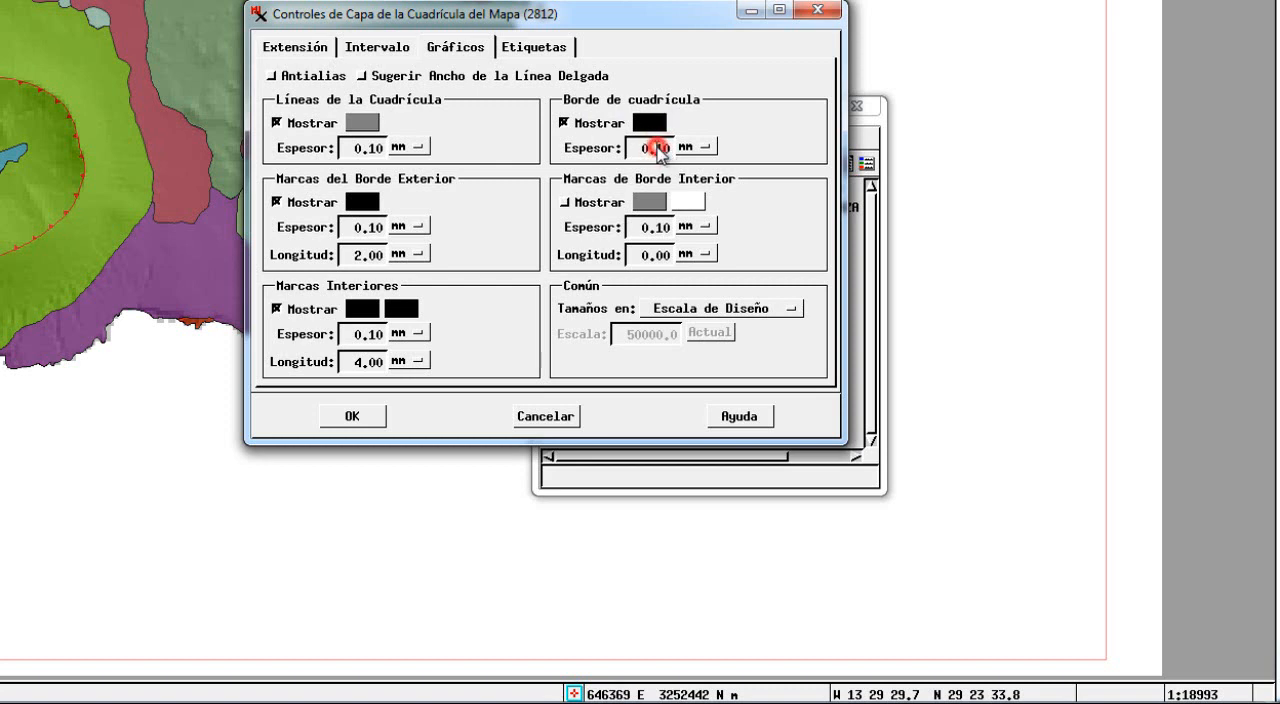
{"action": "left_click", "coordinate": [666, 148]}
{"action": "left_click_drag", "start_coordinate": [659, 148], "coordinate": [675, 149]}
{"action": "type", "text": "25"}
Set the exterior border marks' thickness to 0.25 mm, hide the interior marks, and apply the map grid settings.
{"action": "left_click", "coordinate": [481, 237]}
{"action": "left_click", "coordinate": [370, 228]}
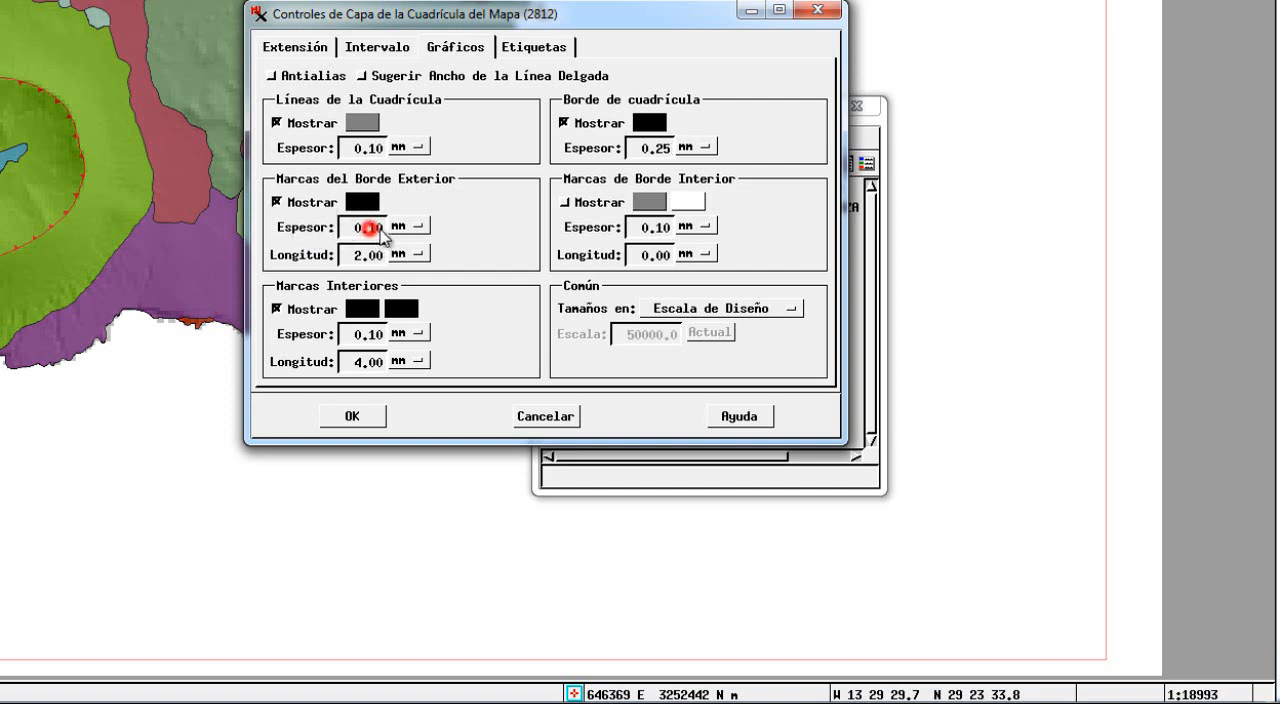
{"action": "left_click_drag", "start_coordinate": [380, 229], "coordinate": [394, 230]}
{"action": "type", "text": "25"}
{"action": "left_click", "coordinate": [298, 310]}
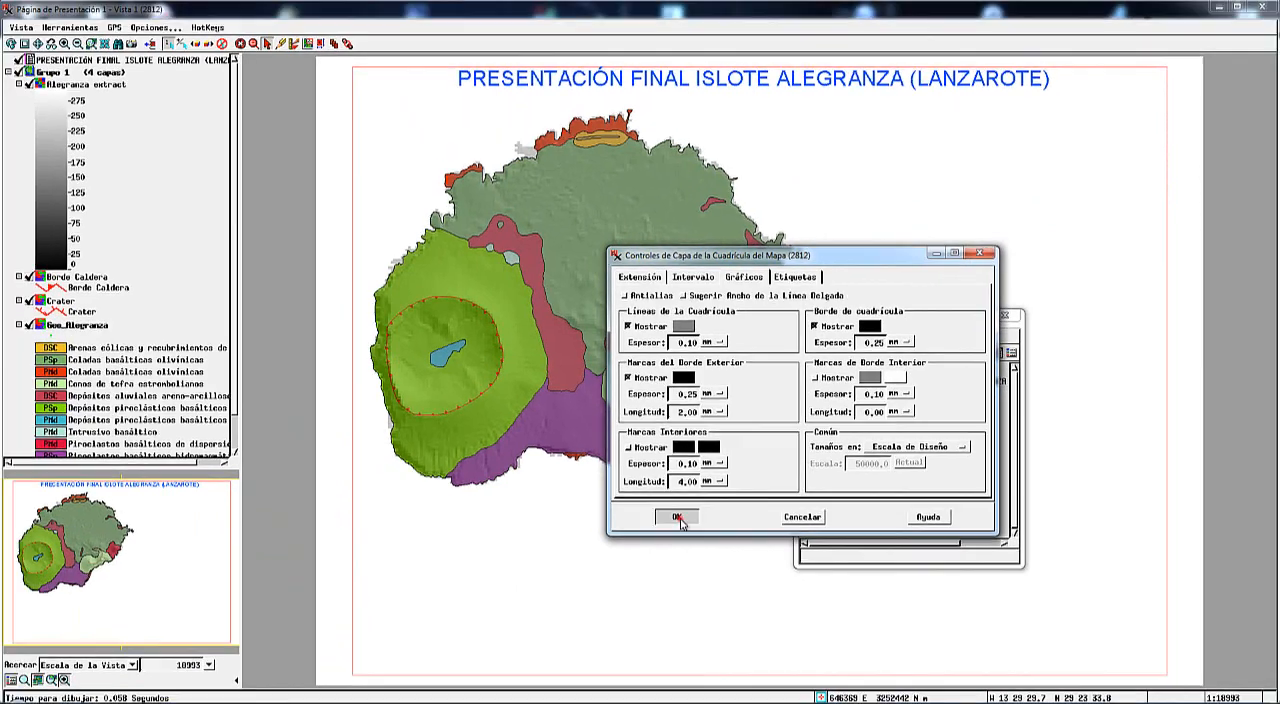
{"action": "left_click", "coordinate": [352, 416]}
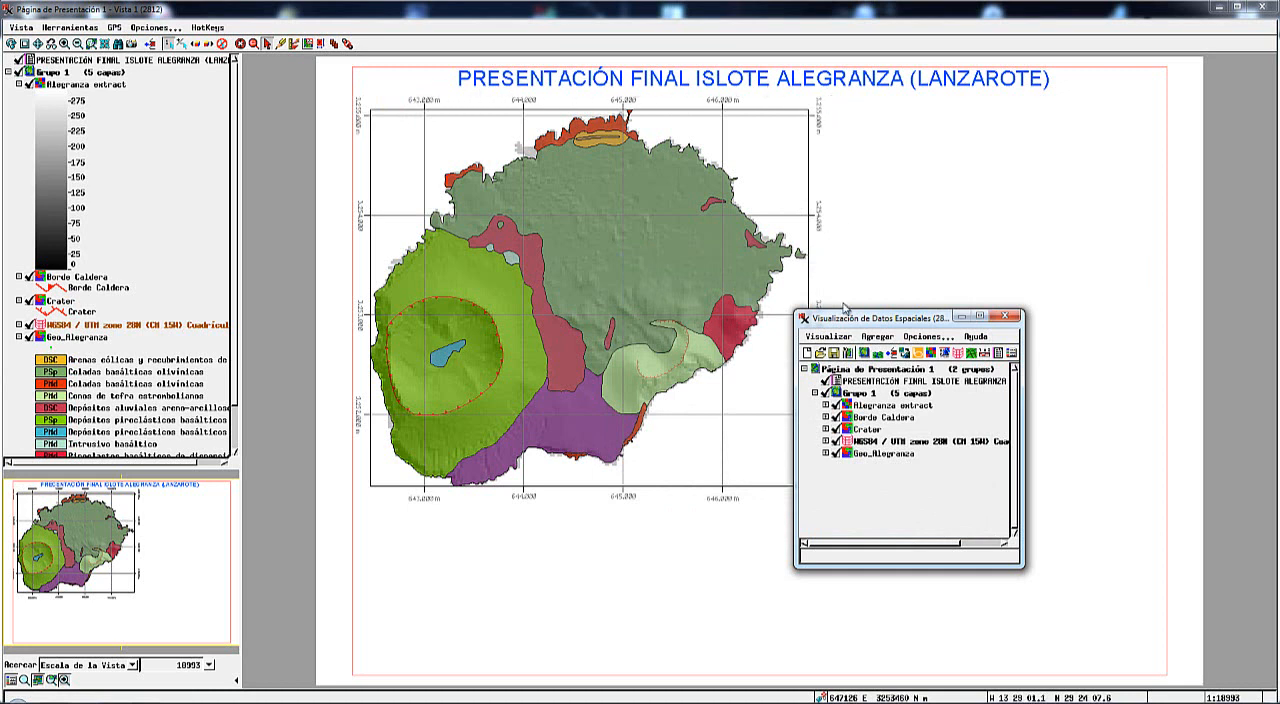
Reopen the map grid's controls, turn off the grid lines and turn on the interior marks.
{"action": "left_click_drag", "start_coordinate": [858, 318], "coordinate": [968, 294]}
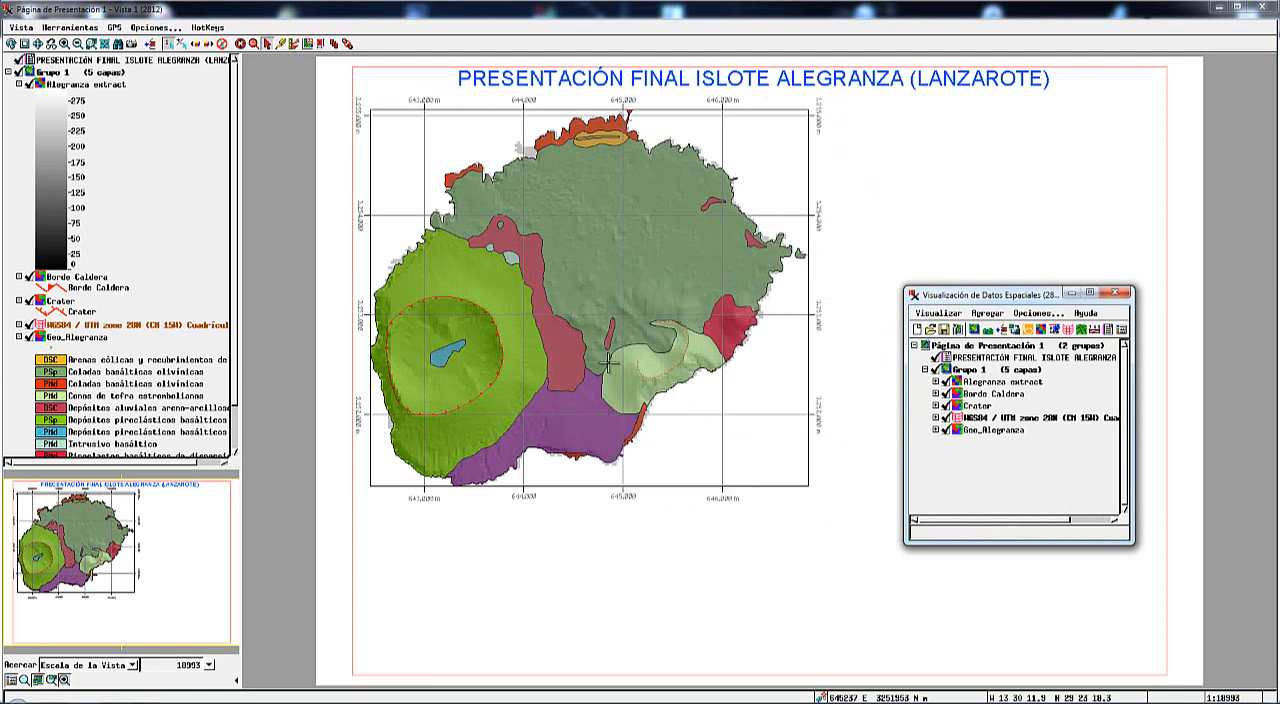
{"action": "left_click", "coordinate": [253, 44]}
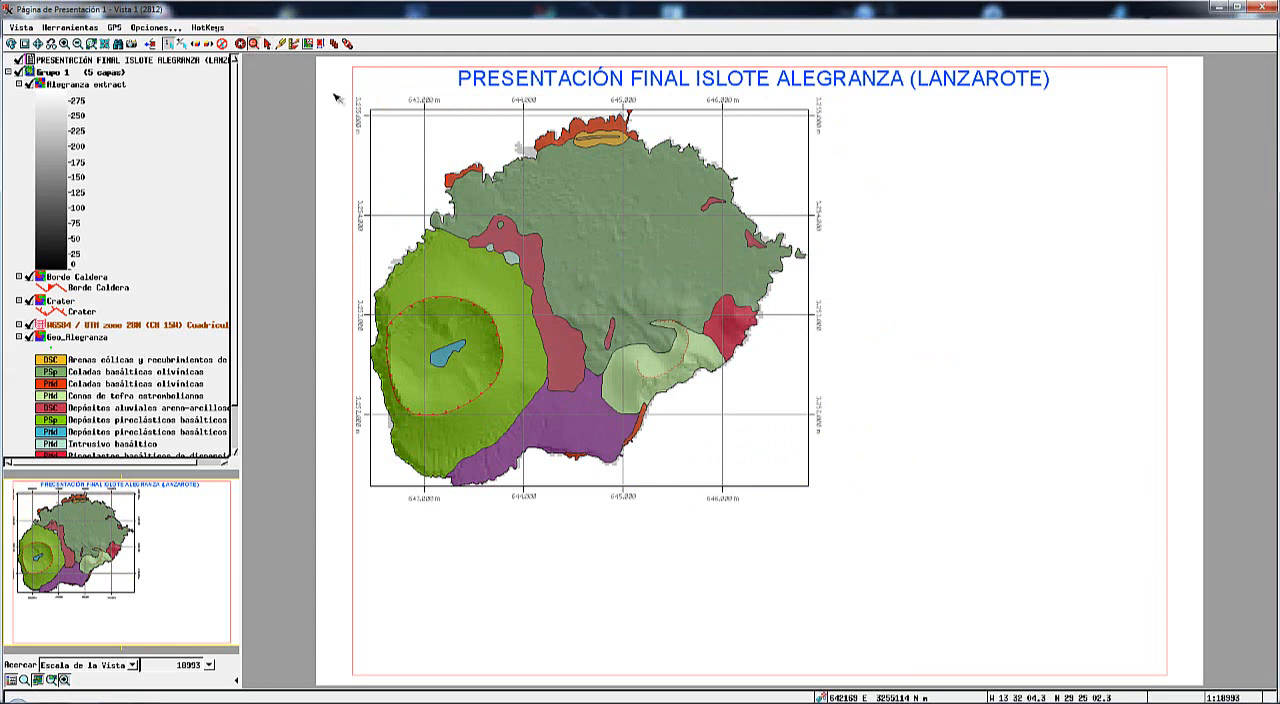
{"action": "left_click_drag", "start_coordinate": [334, 89], "coordinate": [553, 223]}
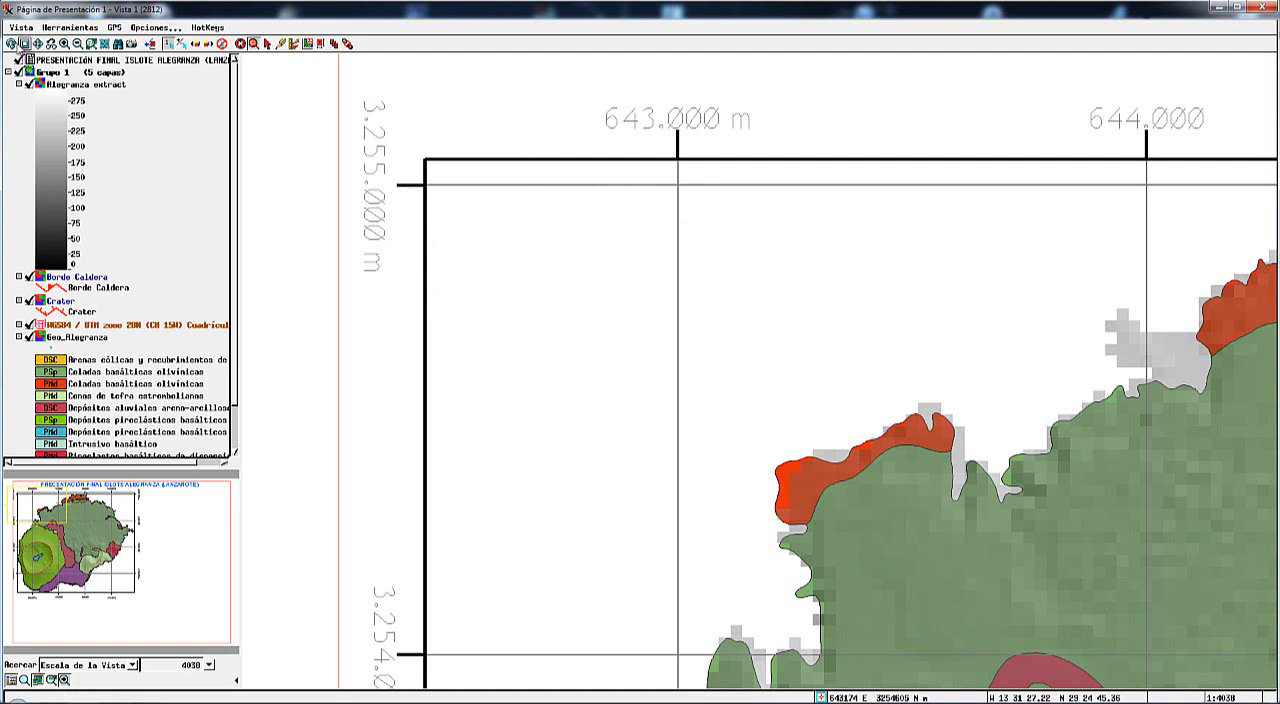
{"action": "left_click", "coordinate": [38, 45]}
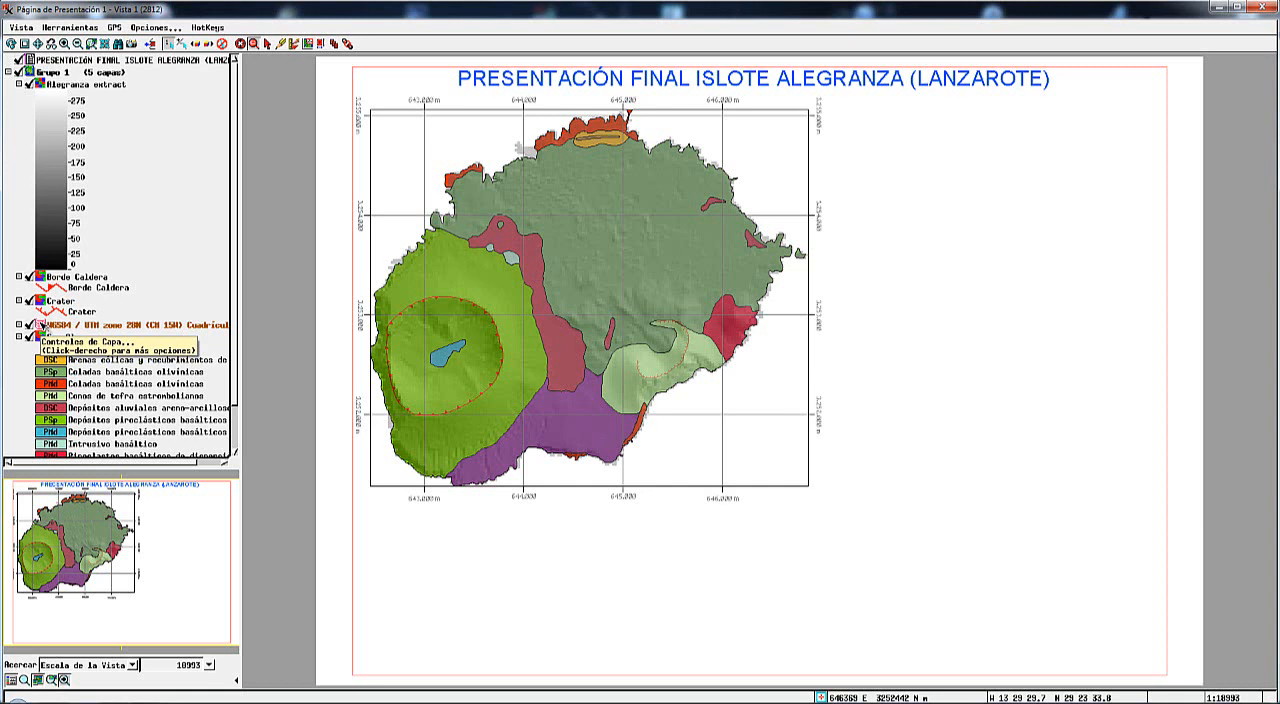
{"action": "left_click", "coordinate": [40, 326]}
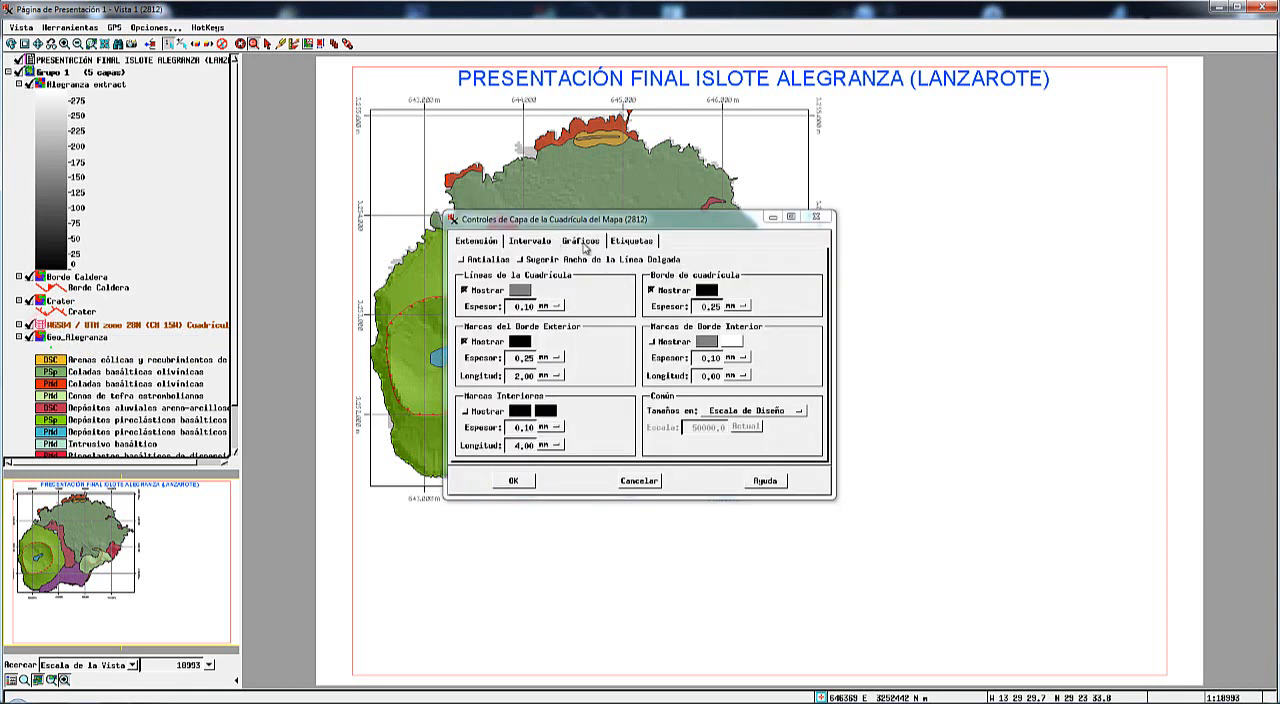
{"action": "left_click", "coordinate": [466, 291]}
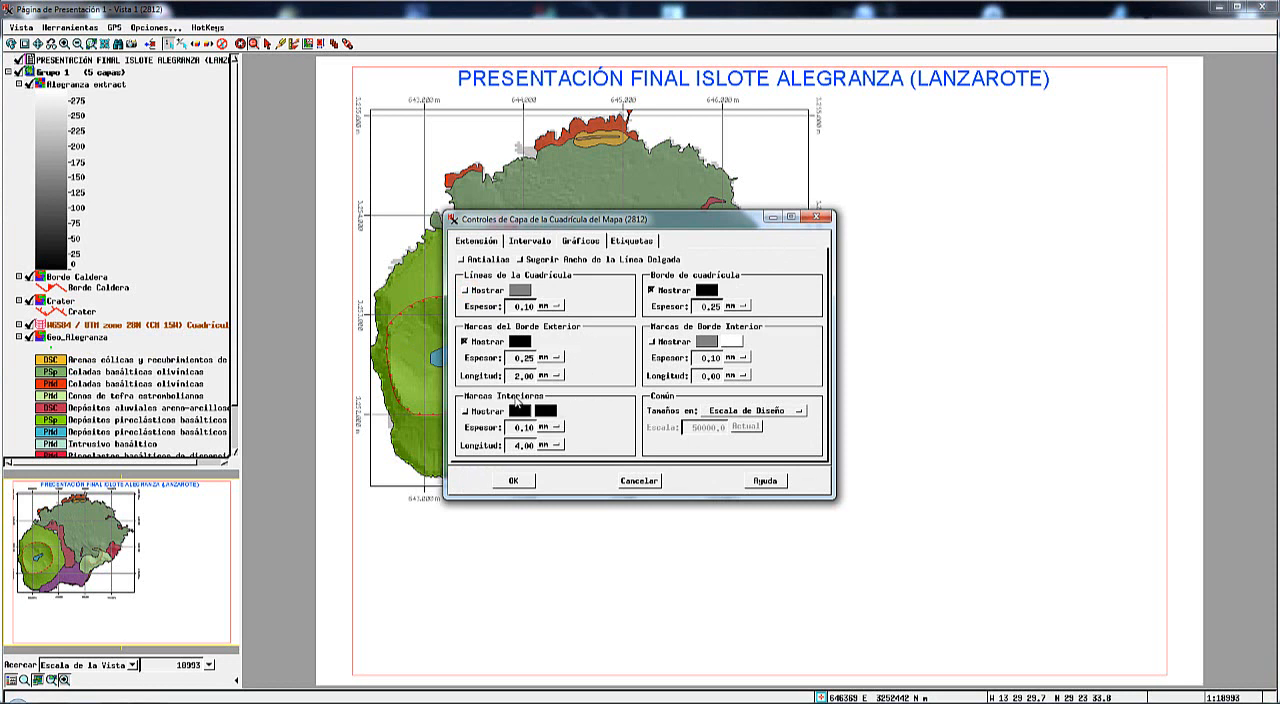
{"action": "left_click", "coordinate": [465, 411]}
Try the Perpendicular orientation for the grid's coordinate labels, keeping the XXX.XXX format.
{"action": "left_click", "coordinate": [634, 242]}
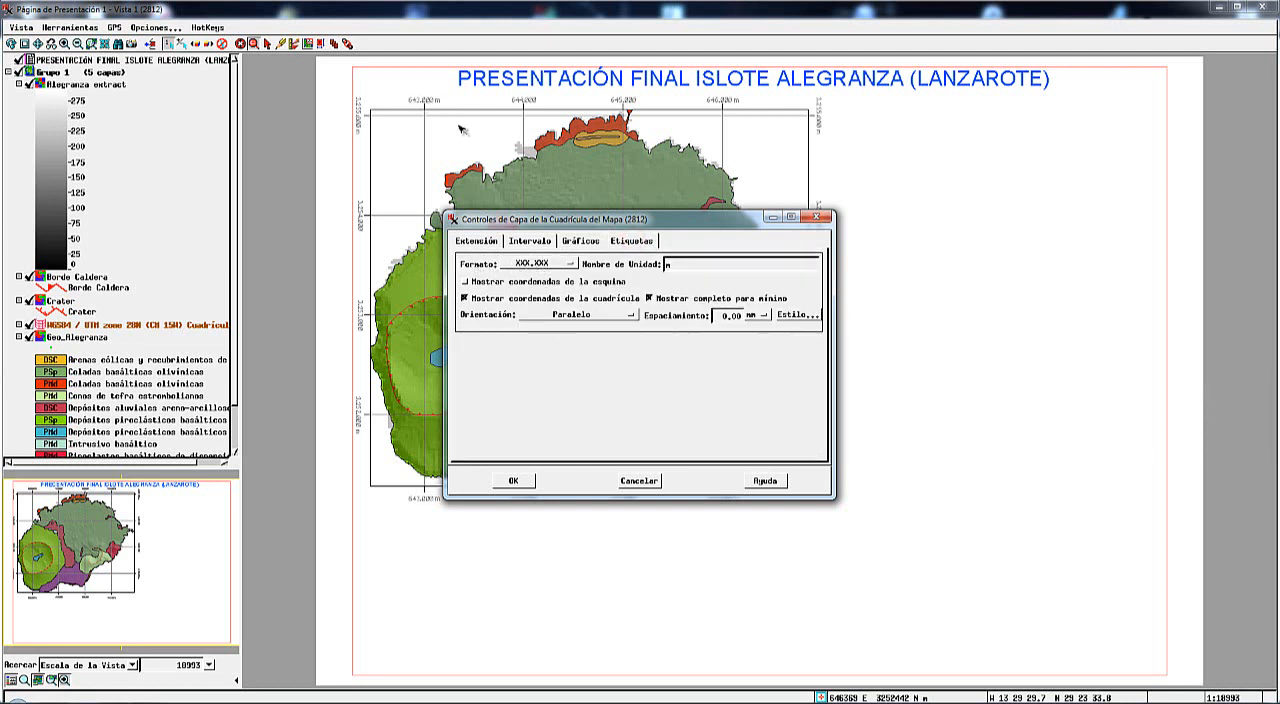
{"action": "left_click", "coordinate": [567, 265]}
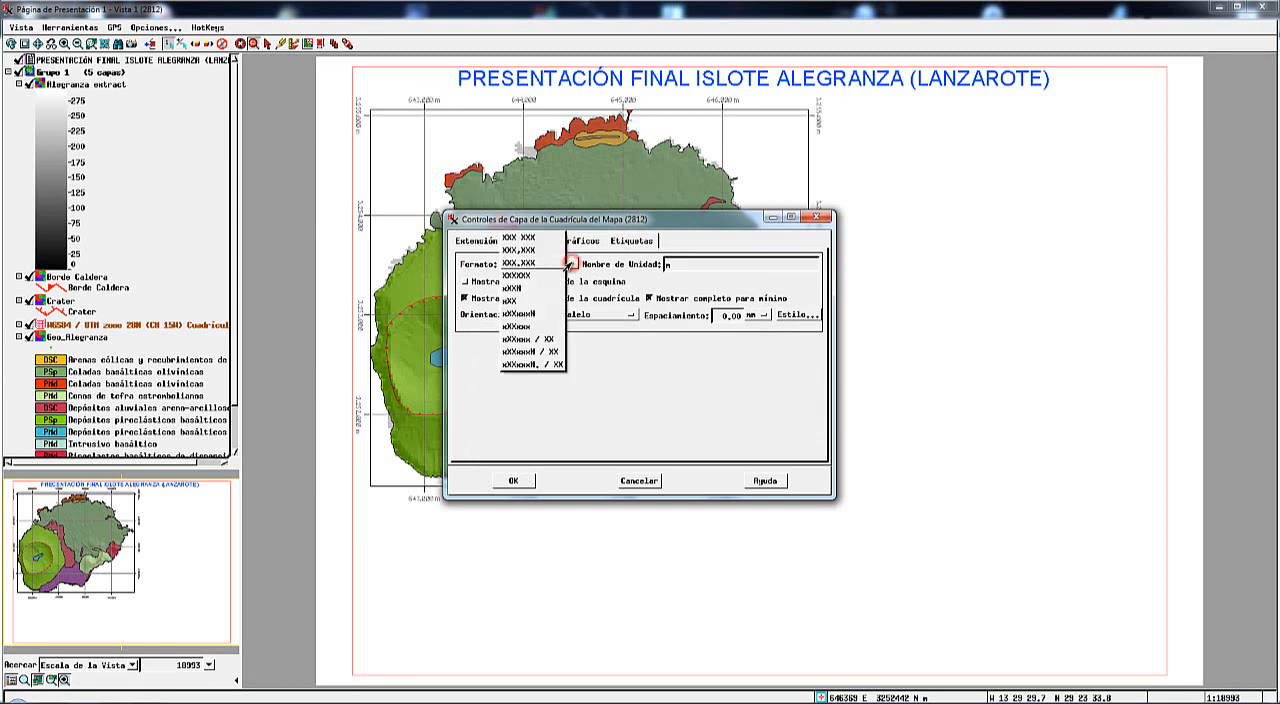
{"action": "left_click", "coordinate": [512, 263]}
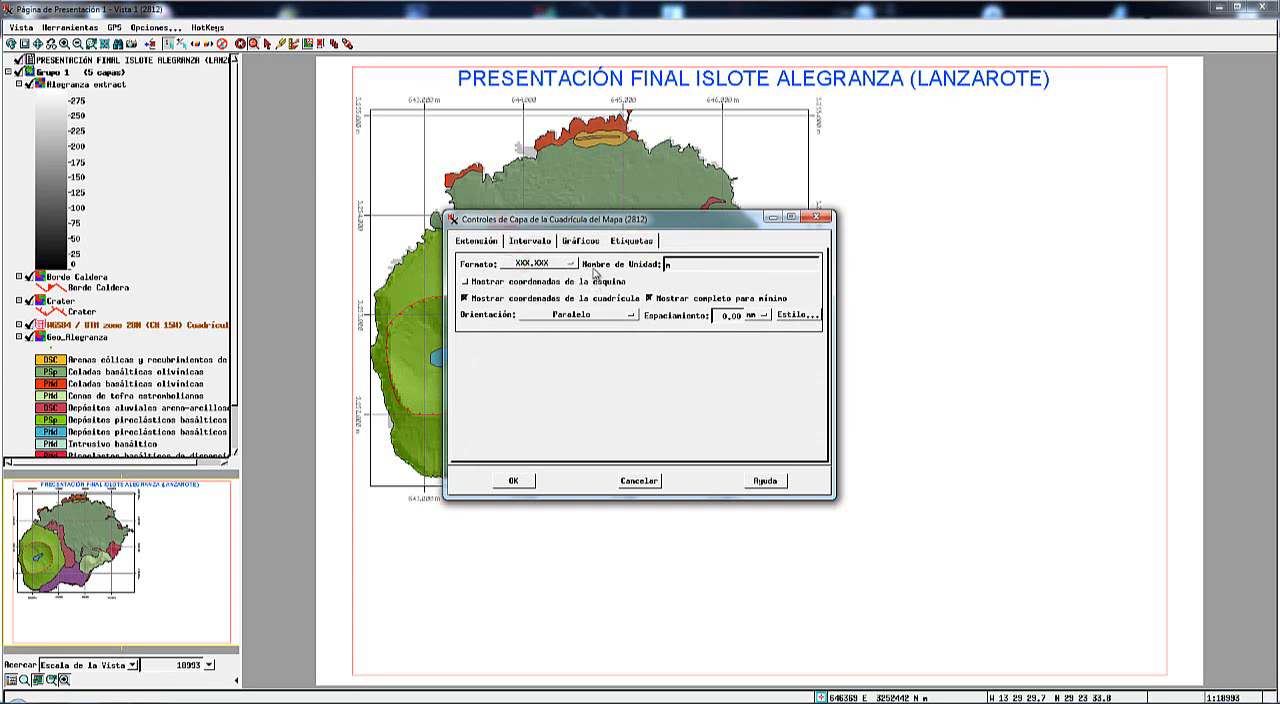
{"action": "left_click", "coordinate": [672, 266]}
{"action": "left_click_drag", "start_coordinate": [633, 223], "coordinate": [1028, 203]}
{"action": "left_click", "coordinate": [1025, 295]}
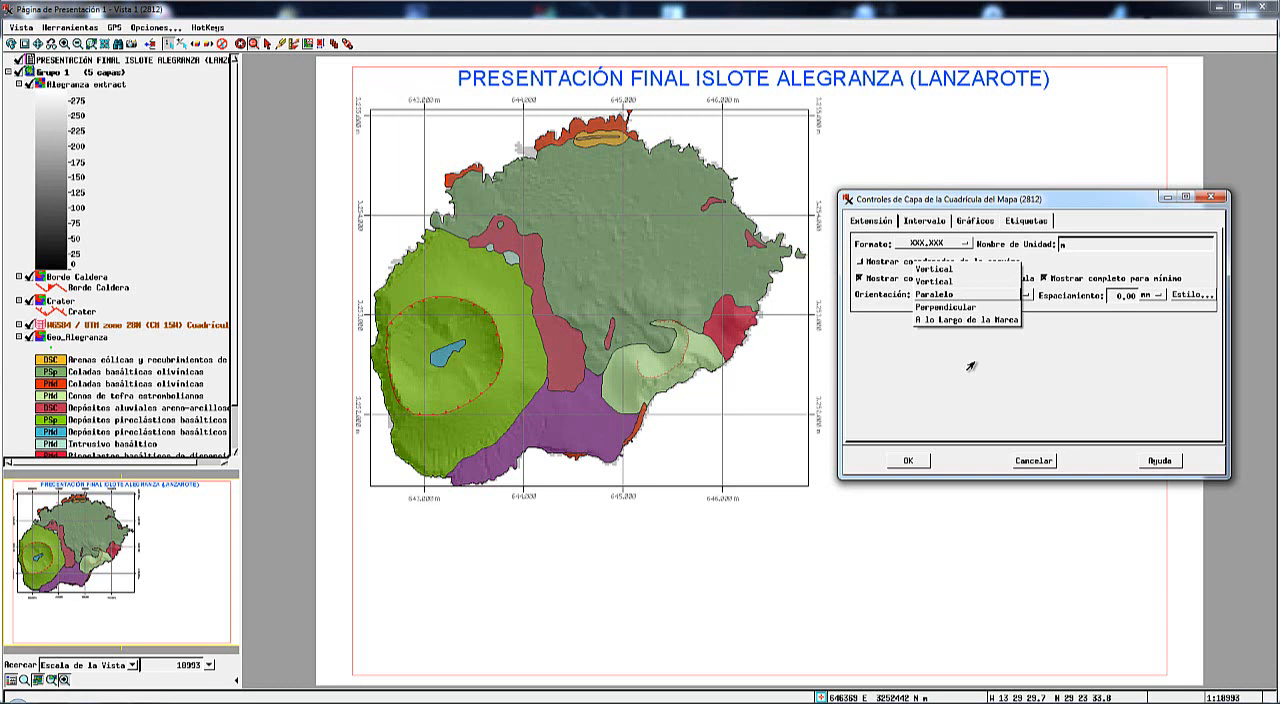
{"action": "left_click", "coordinate": [922, 309]}
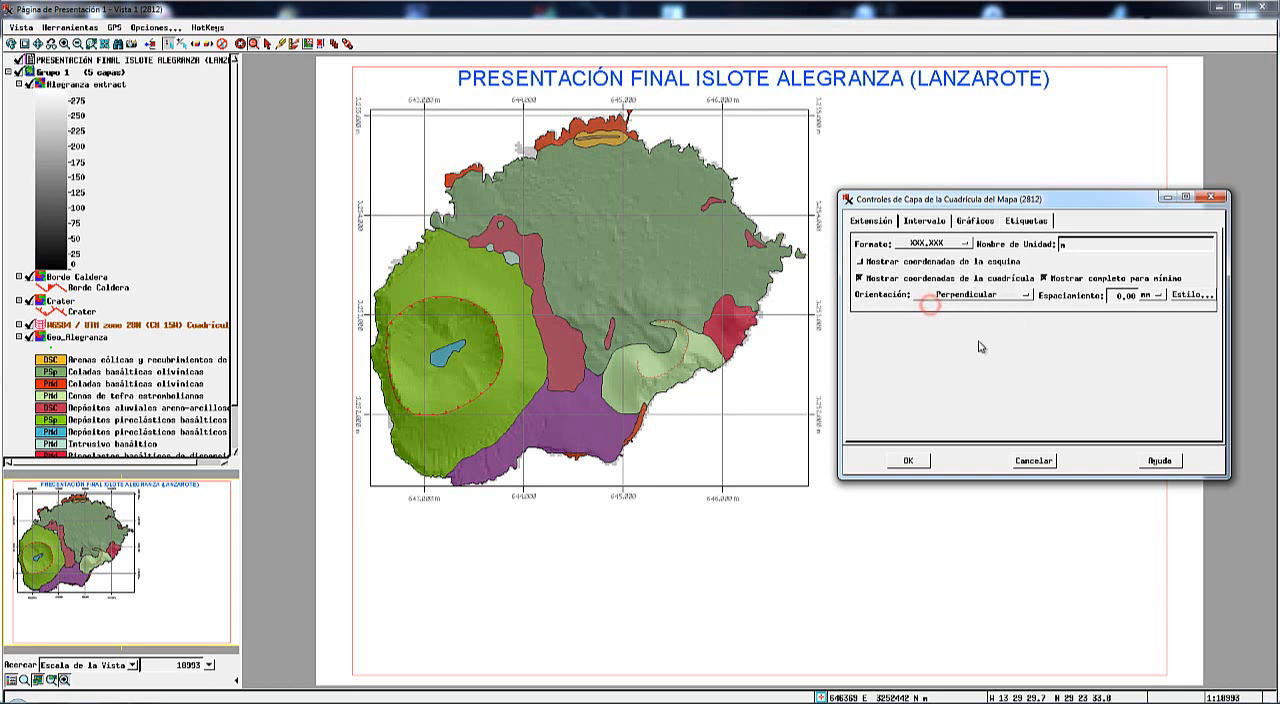
{"action": "left_click", "coordinate": [910, 462]}
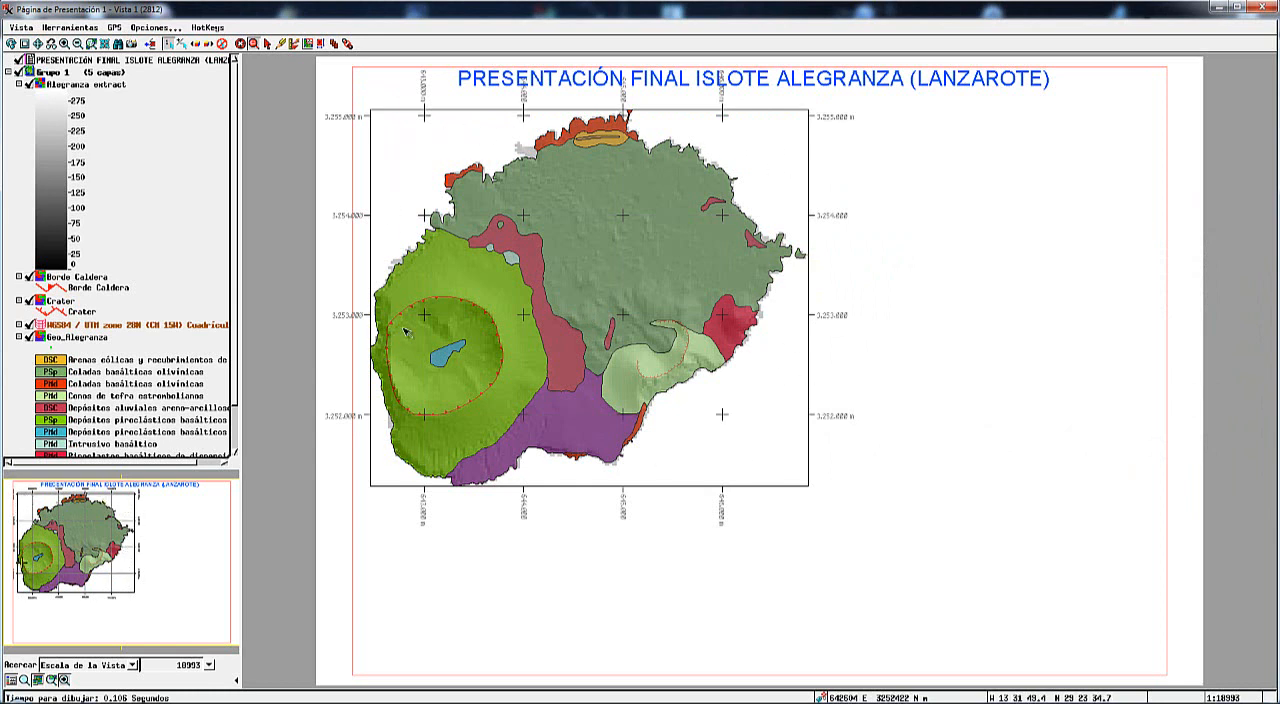
{"action": "left_click_drag", "start_coordinate": [540, 192], "coordinate": [447, 228]}
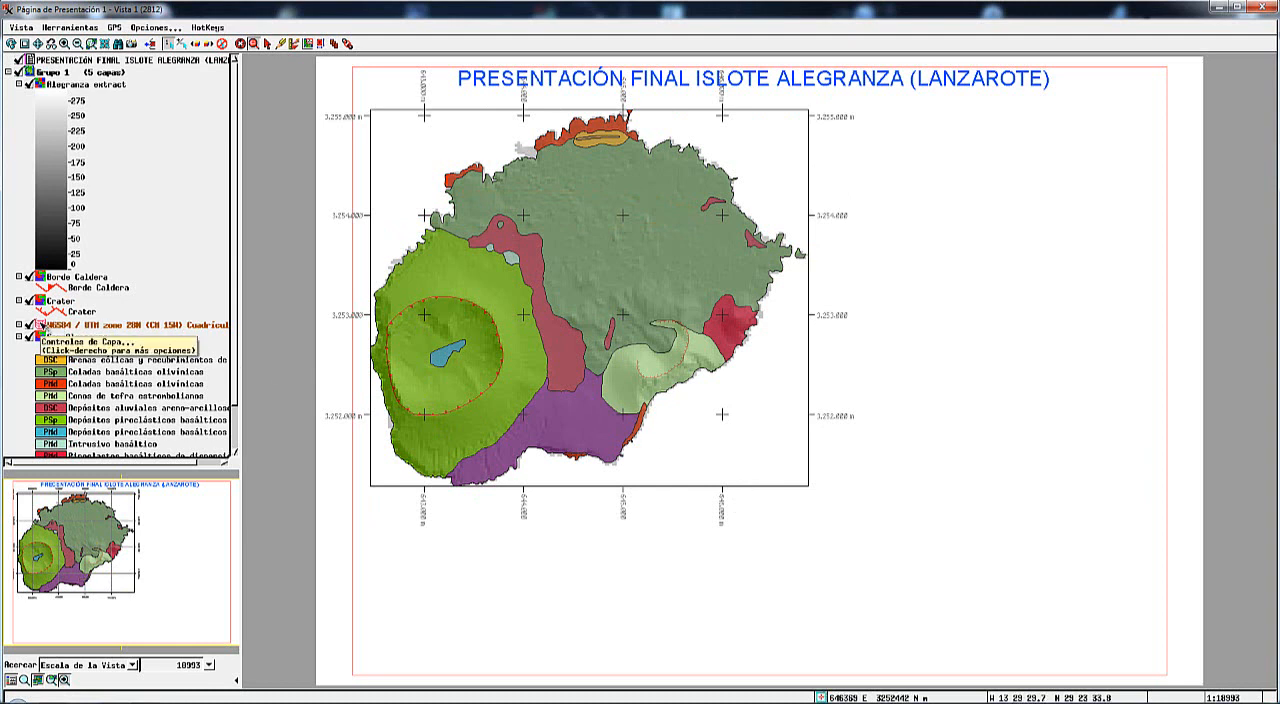
Set the orientation of the map grid's coordinate labels back to Paralelo.
{"action": "left_click", "coordinate": [40, 326]}
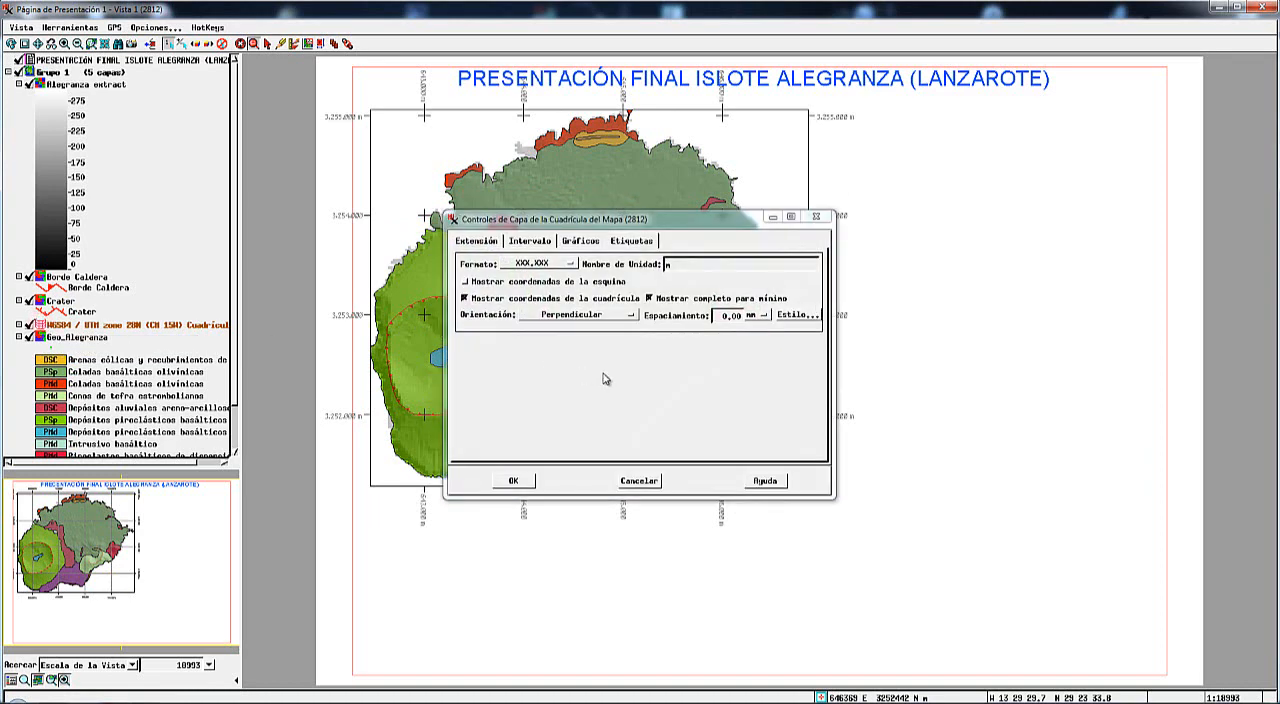
{"action": "left_click", "coordinate": [632, 316]}
{"action": "left_click", "coordinate": [550, 300]}
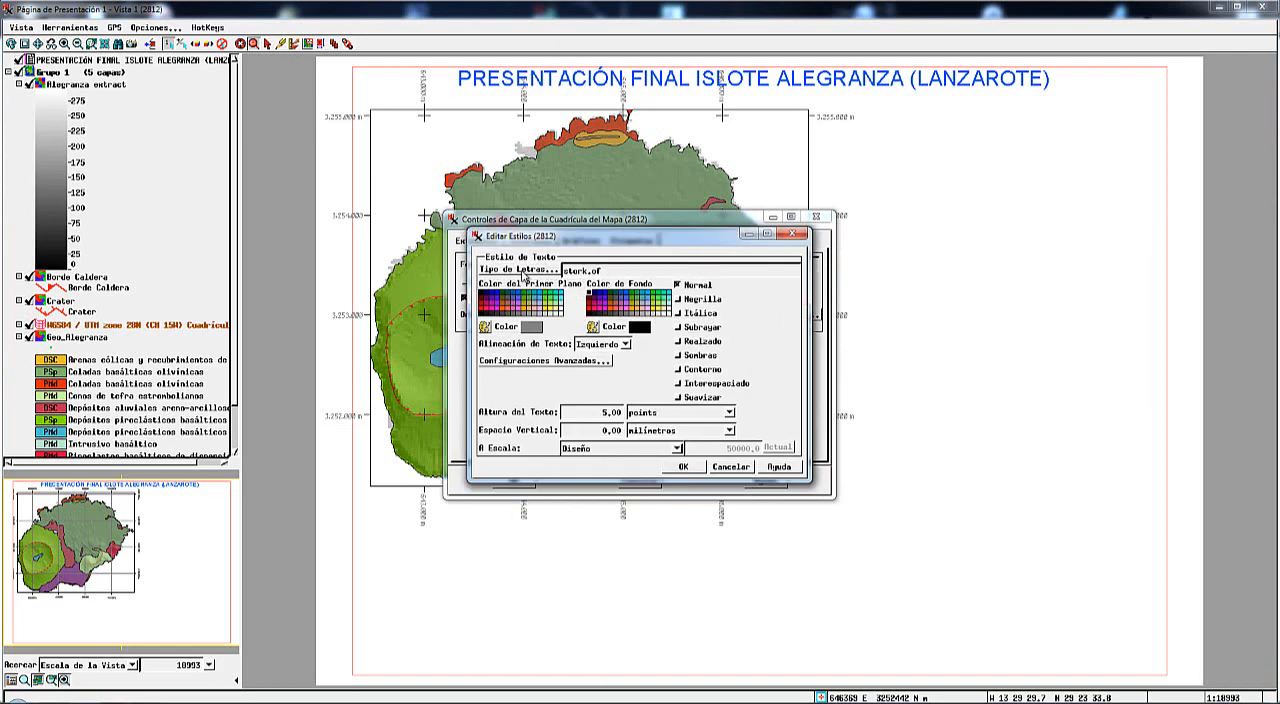
Change the font of the grid's coordinate labels to Arial and apply the map grid settings.
{"action": "left_click", "coordinate": [521, 274]}
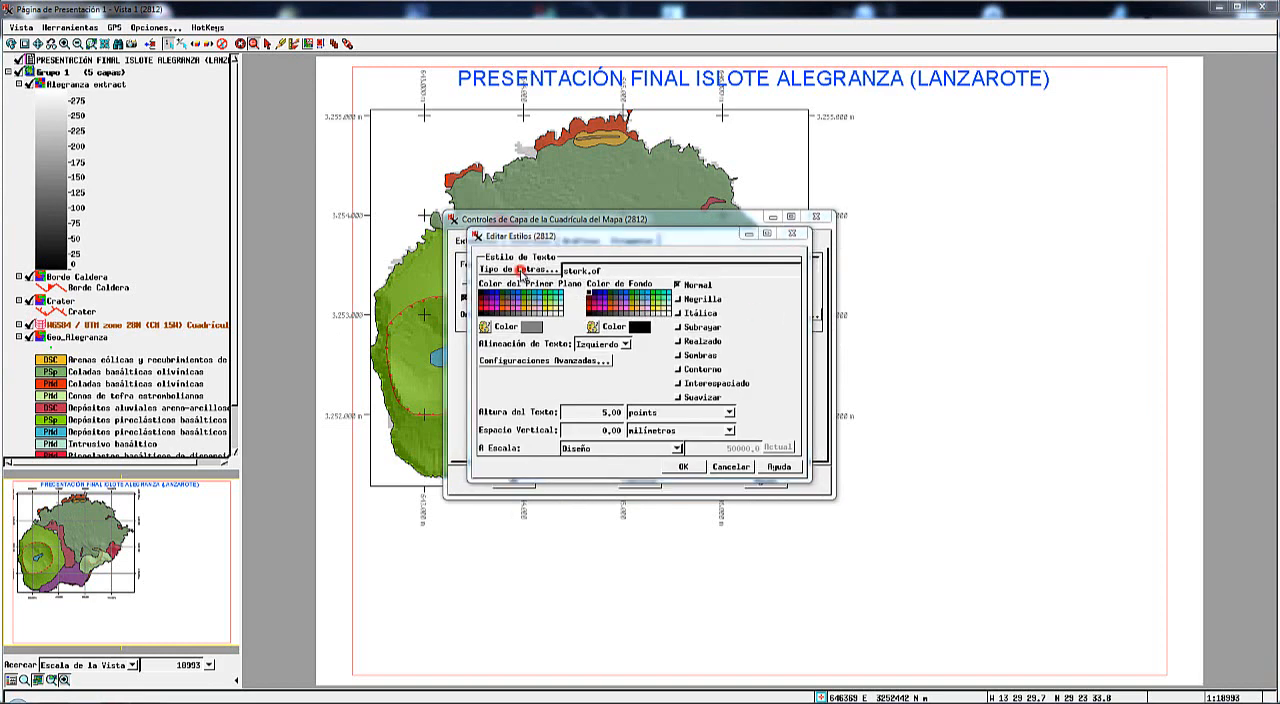
{"action": "scroll", "coordinate": [604, 345], "scroll_direction": "up", "scroll_amount": 15}
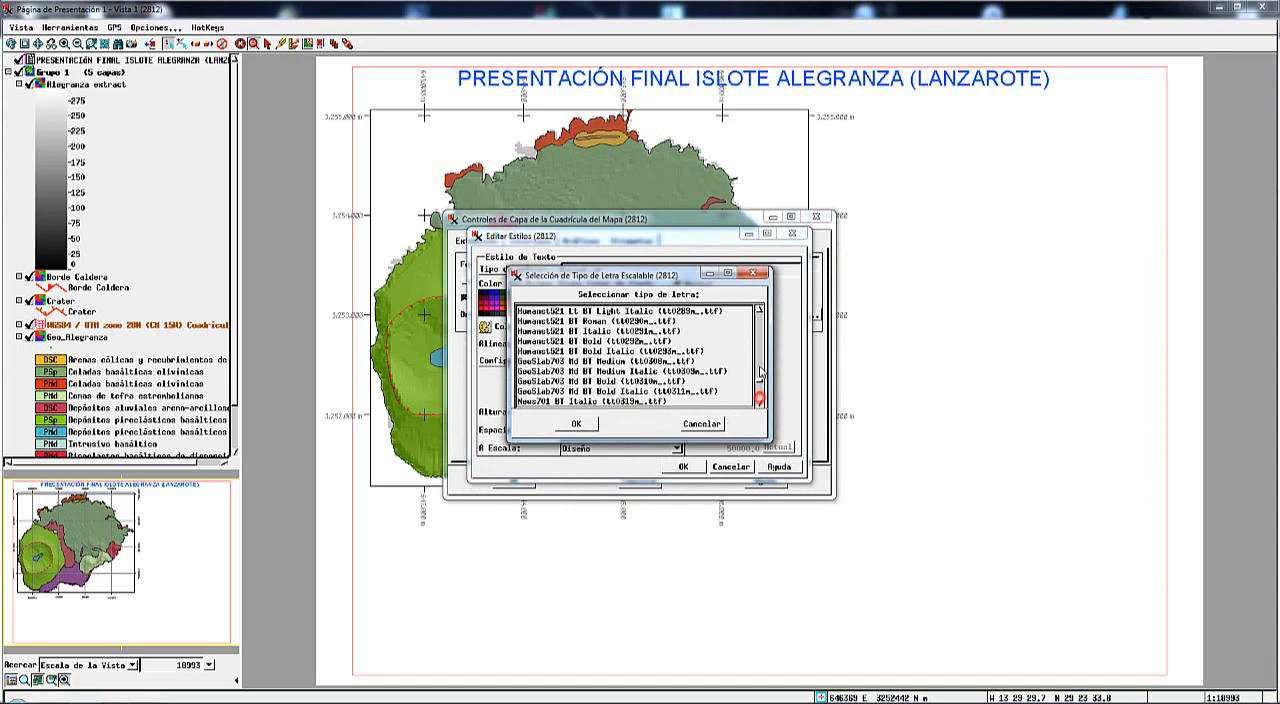
{"action": "scroll", "coordinate": [604, 345], "scroll_direction": "down", "scroll_amount": 5}
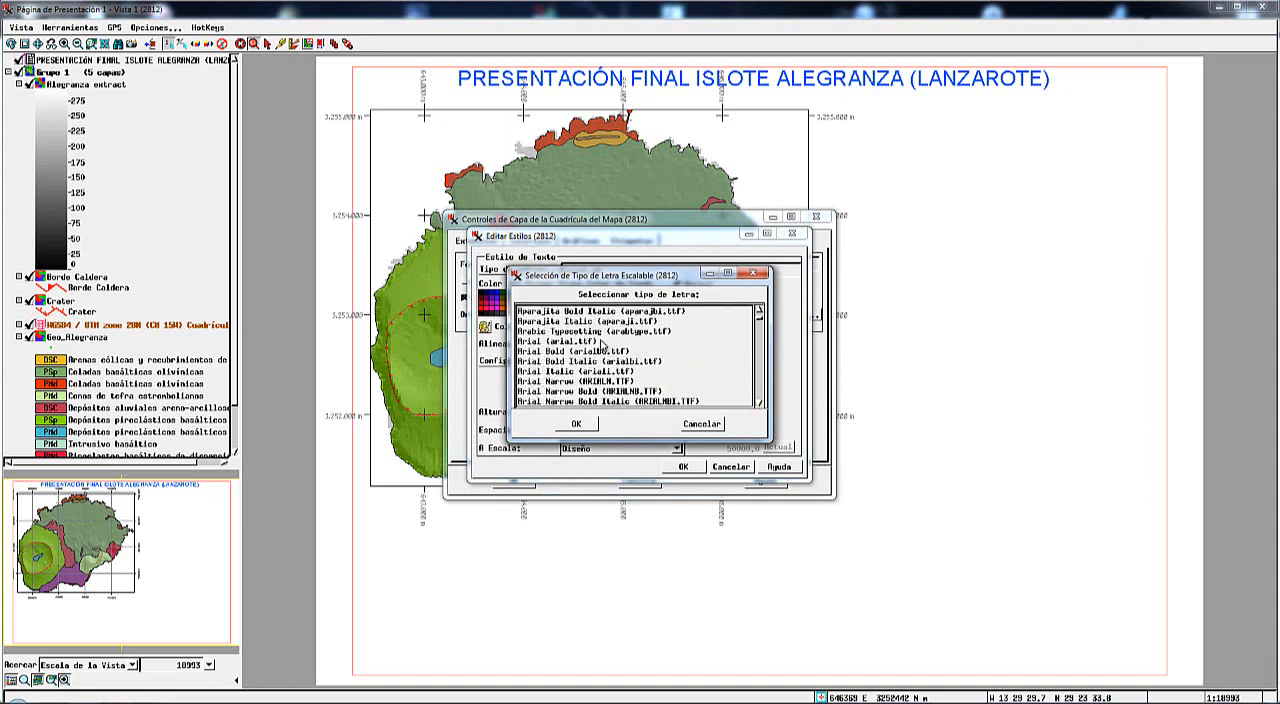
{"action": "left_click", "coordinate": [530, 343]}
{"action": "left_click", "coordinate": [576, 423]}
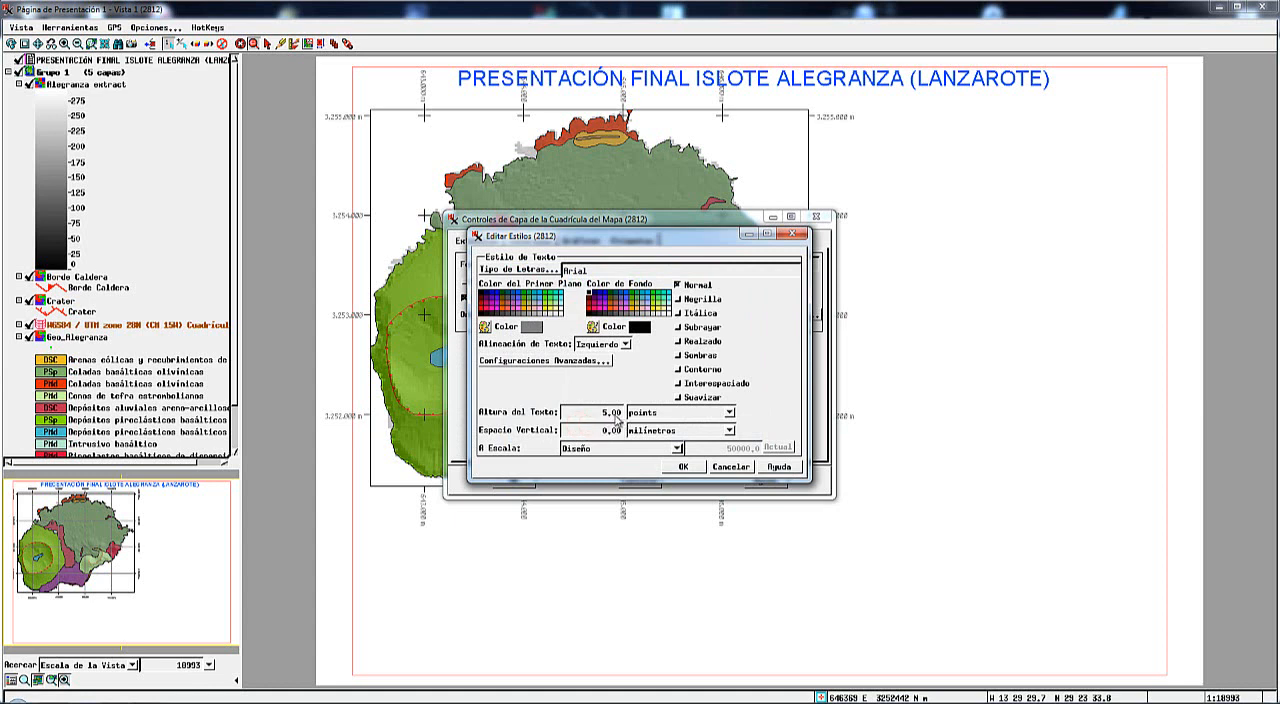
{"action": "left_click", "coordinate": [685, 472]}
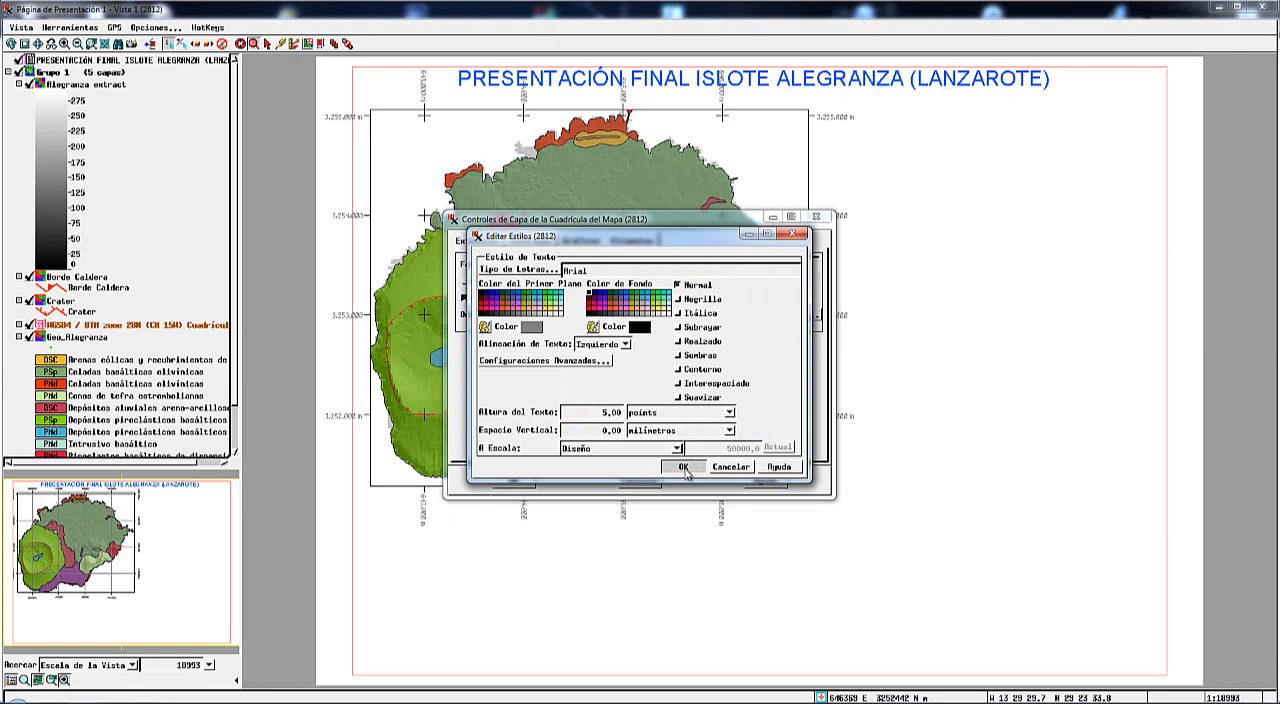
{"action": "left_click", "coordinate": [514, 485]}
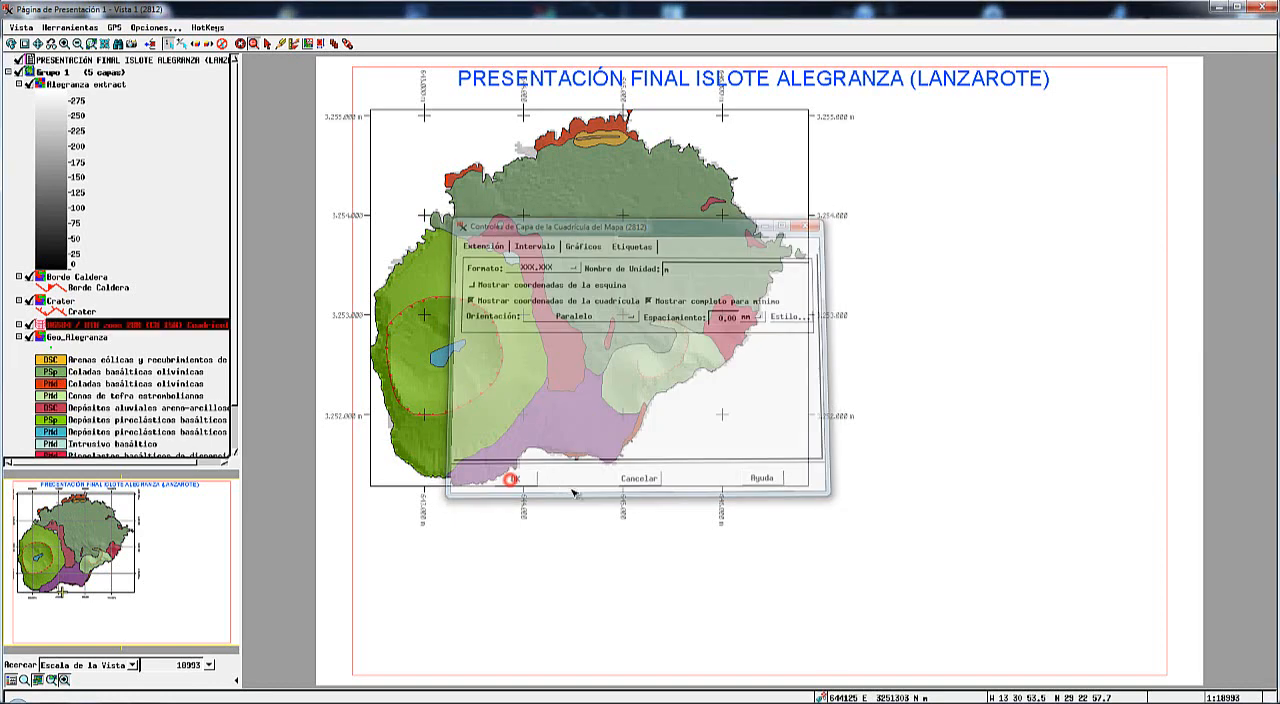
Check the coordinate labels at the grid's upper-left corner and change their text colour to black.
{"action": "left_click", "coordinate": [38, 44]}
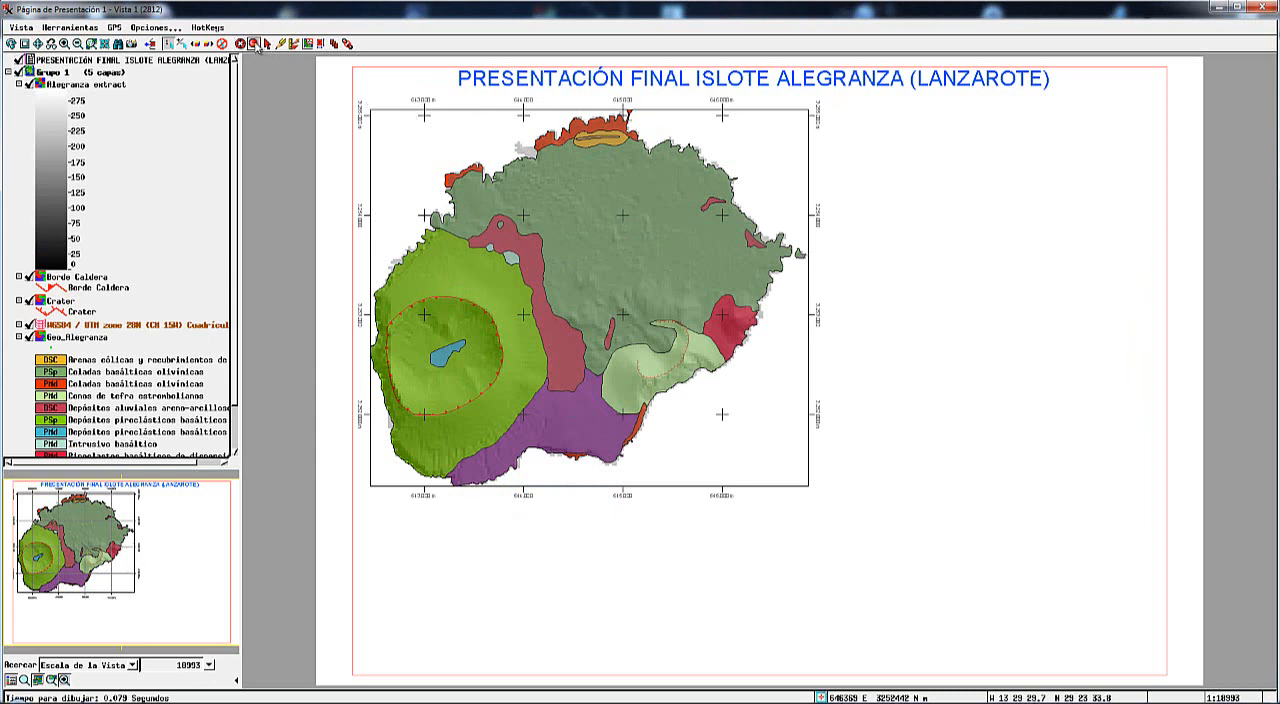
{"action": "left_click_drag", "start_coordinate": [342, 66], "coordinate": [476, 160]}
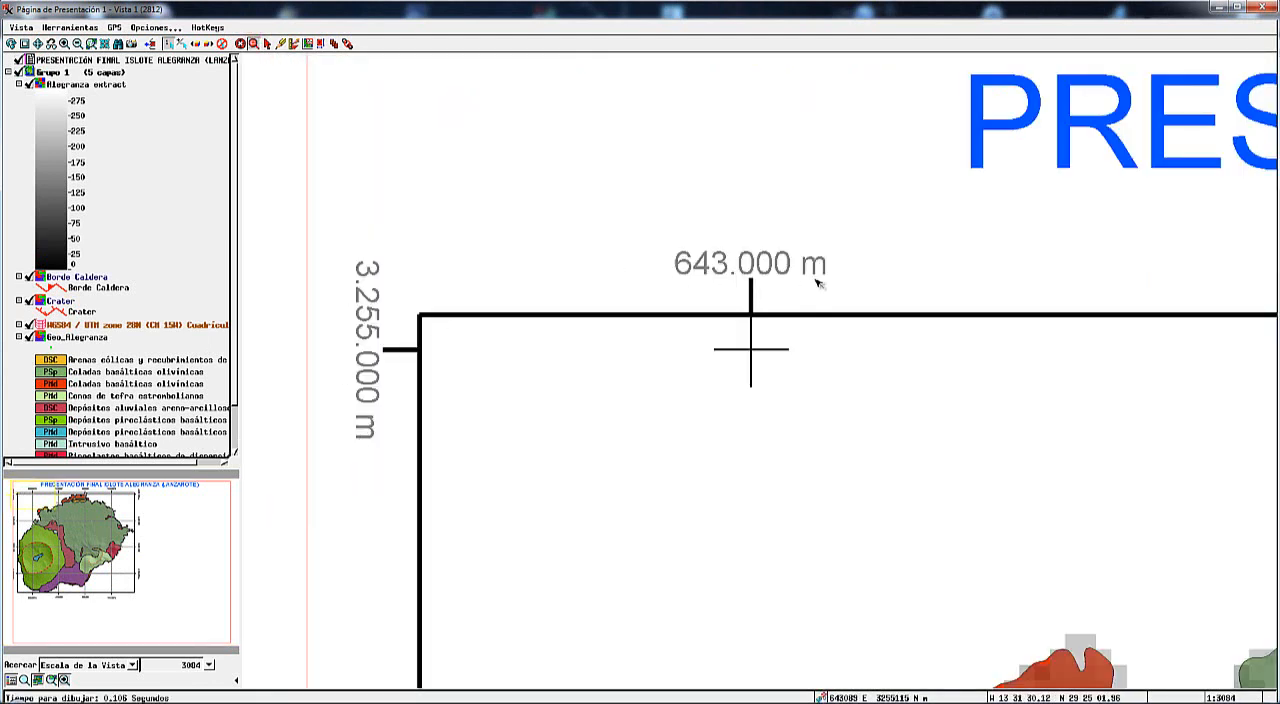
{"action": "left_click", "coordinate": [41, 325]}
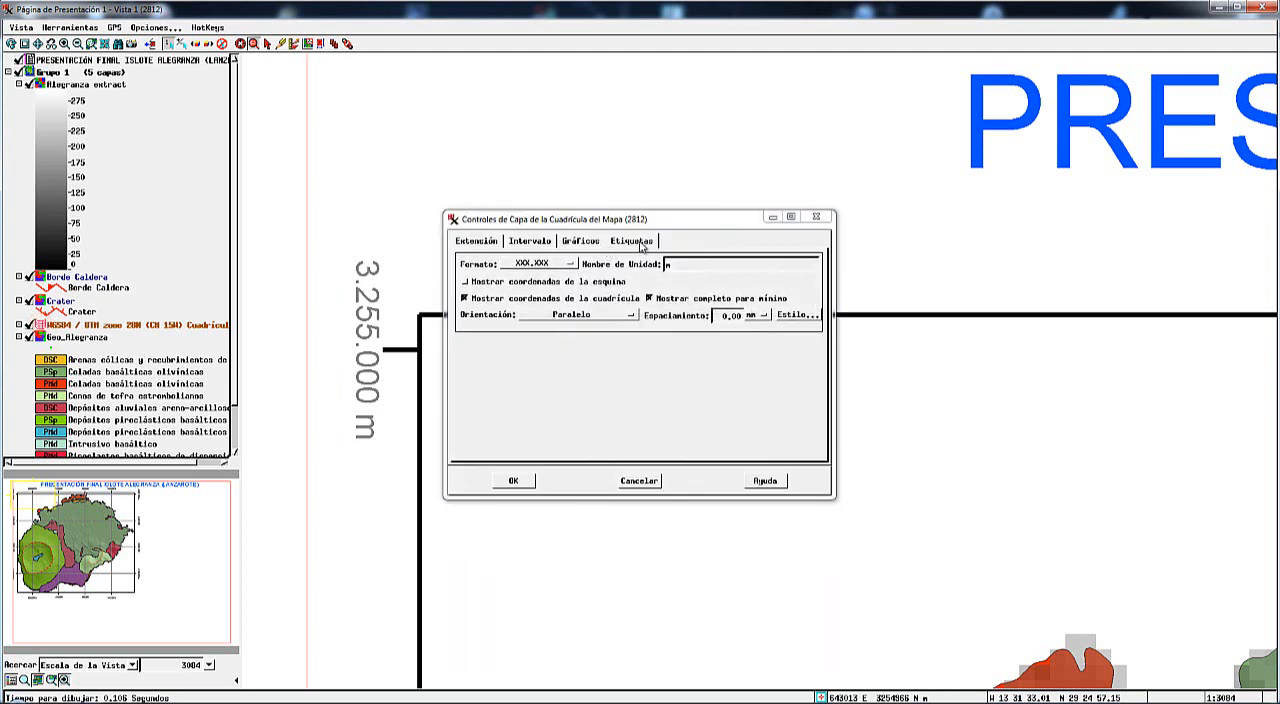
{"action": "left_click", "coordinate": [642, 481]}
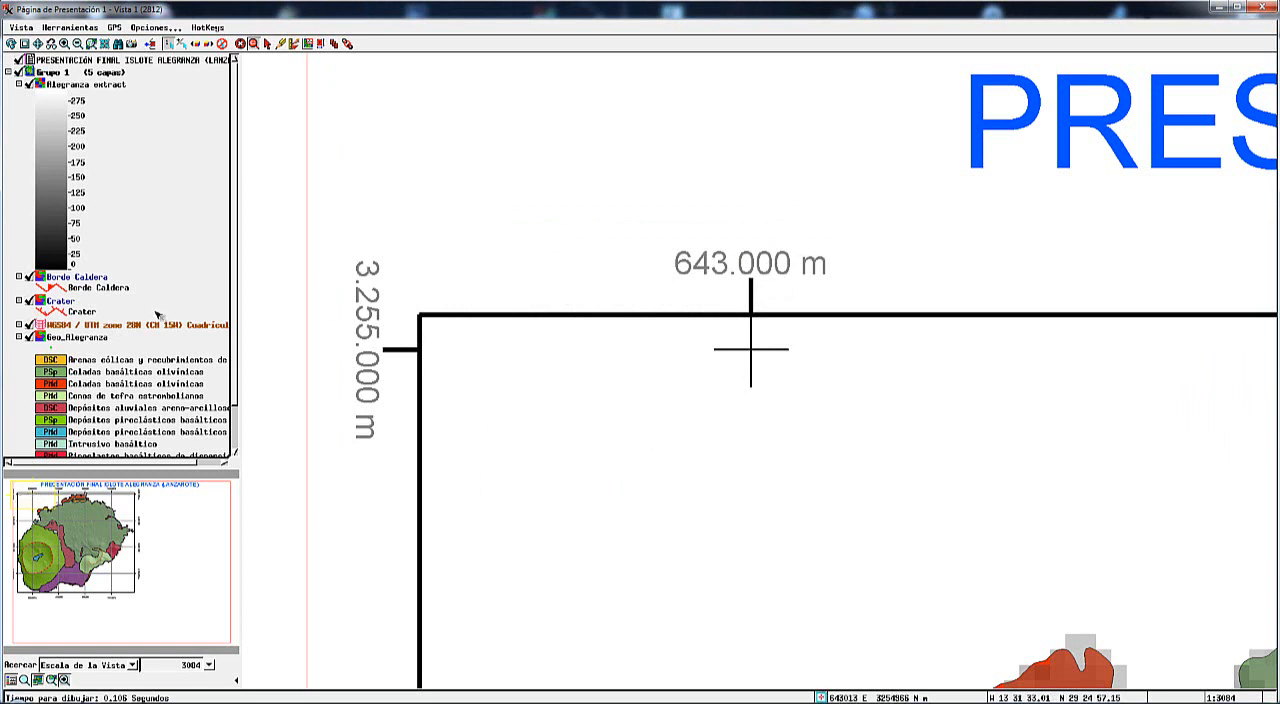
{"action": "left_click", "coordinate": [242, 648]}
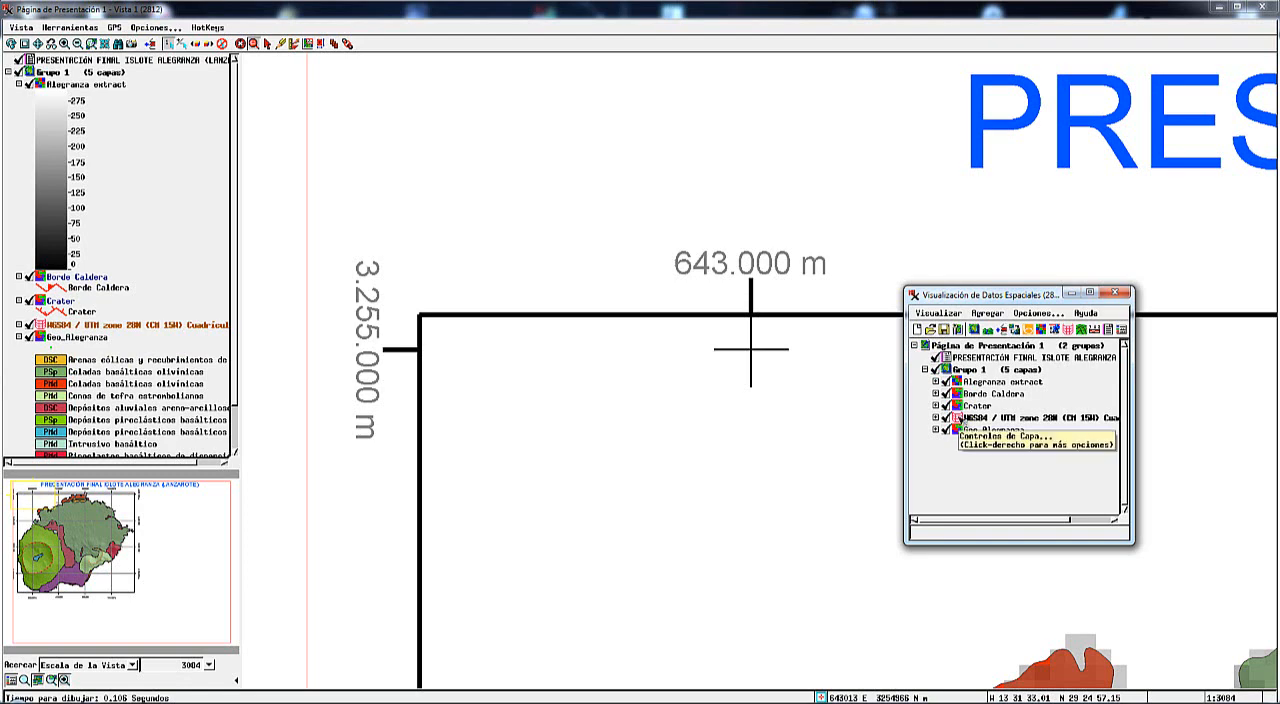
{"action": "left_click", "coordinate": [956, 418]}
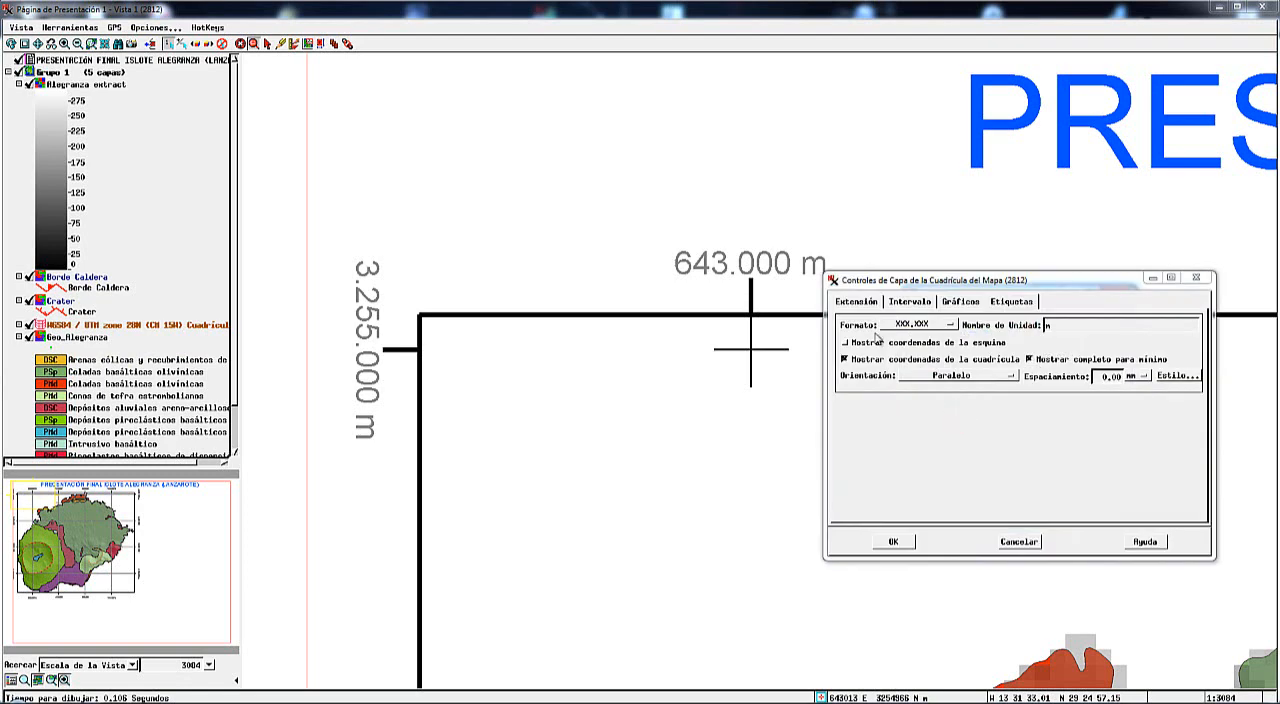
{"action": "left_click", "coordinate": [1173, 378]}
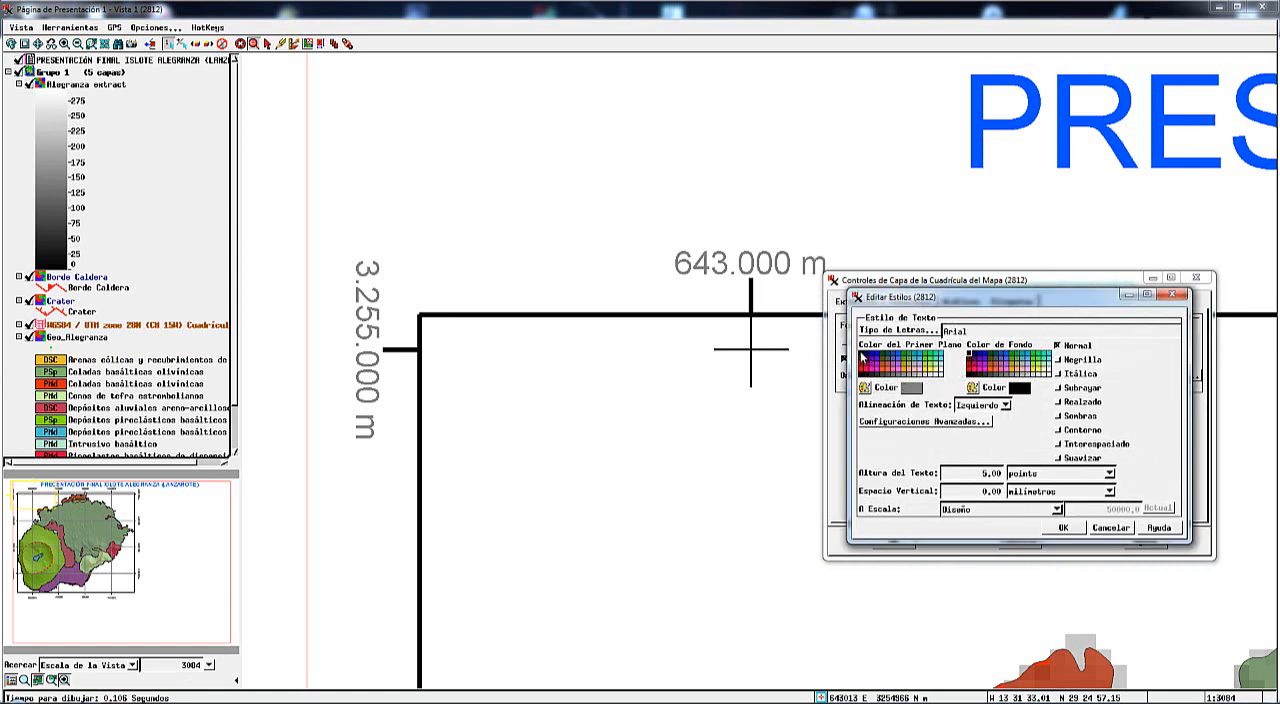
{"action": "left_click", "coordinate": [862, 357]}
{"action": "left_click", "coordinate": [1066, 527]}
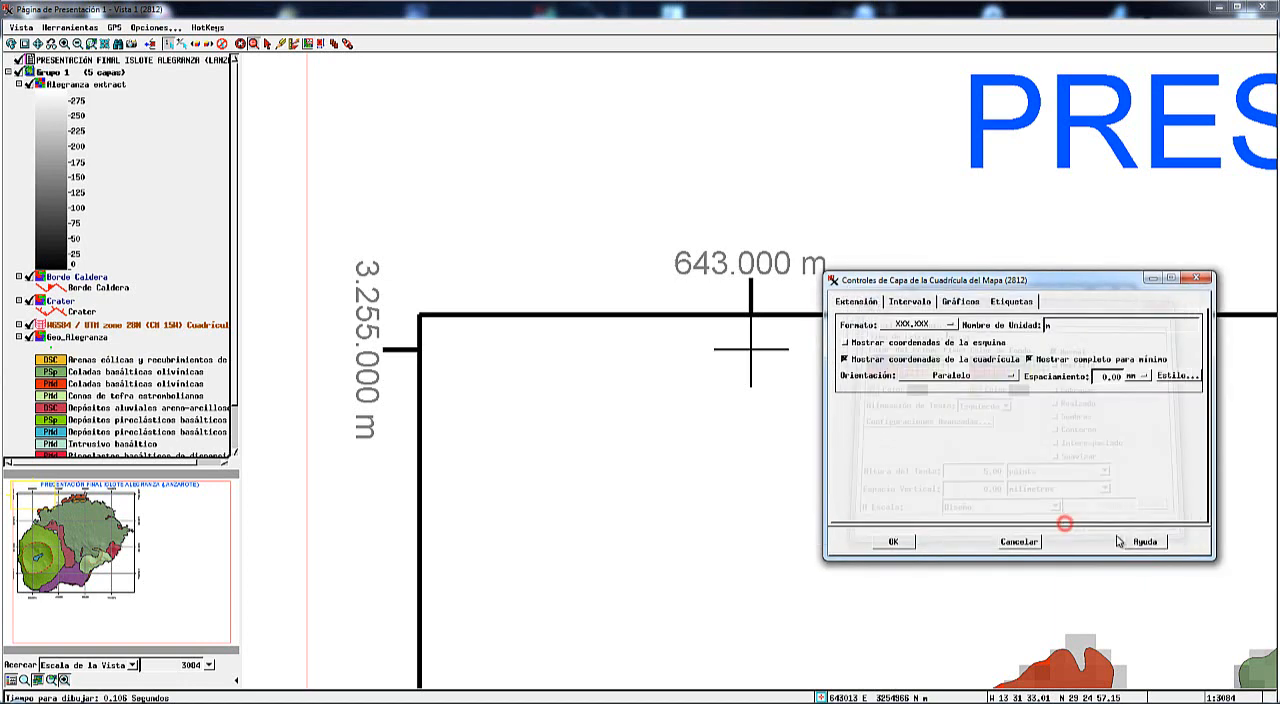
{"action": "left_click", "coordinate": [890, 536]}
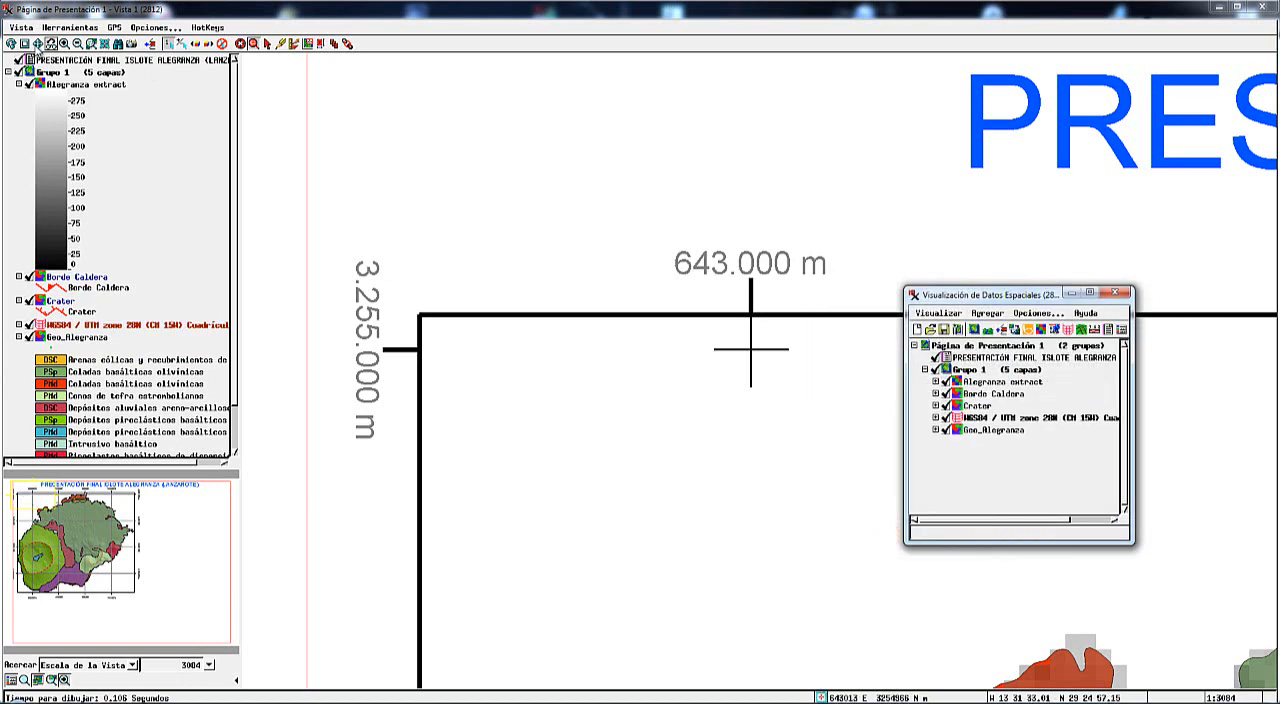
Unlink the map grid's extents from the group and set them to N-S 3251000 to 3255100 and E-W 642000 to 647000 metres.
{"action": "left_click", "coordinate": [37, 44]}
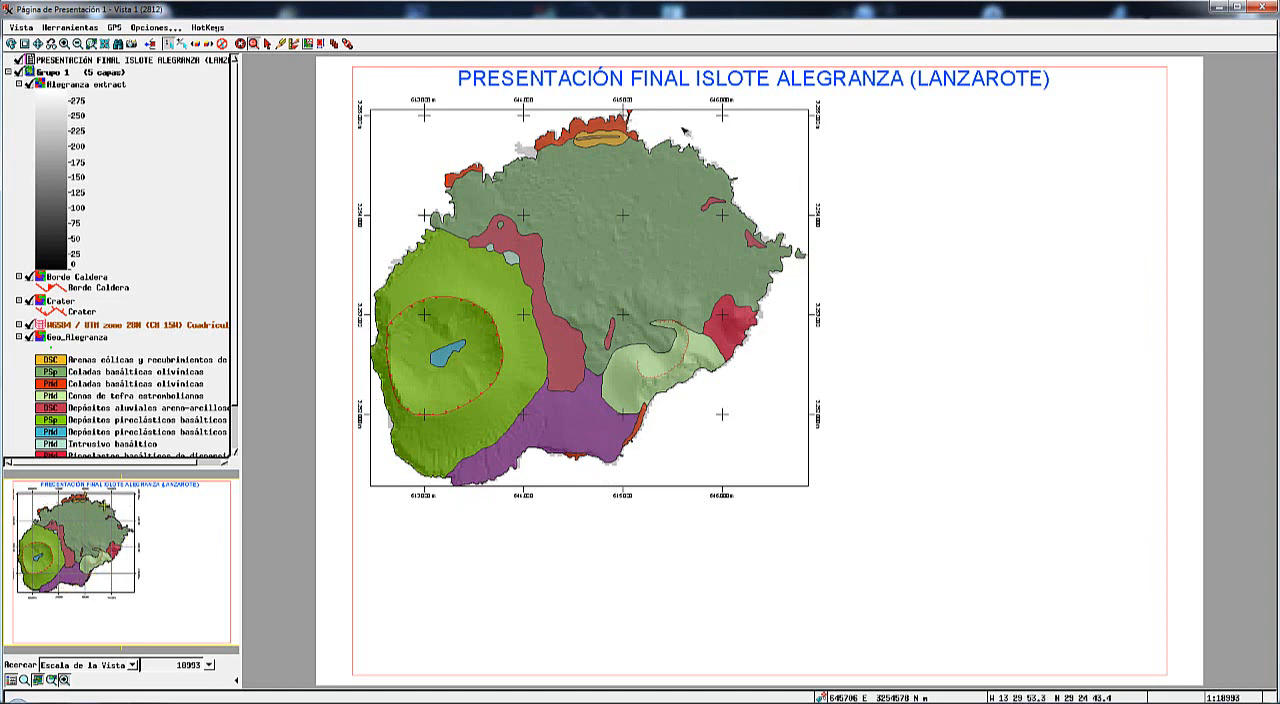
{"action": "mouse_move", "coordinate": [425, 345]}
{"action": "left_click", "coordinate": [42, 325]}
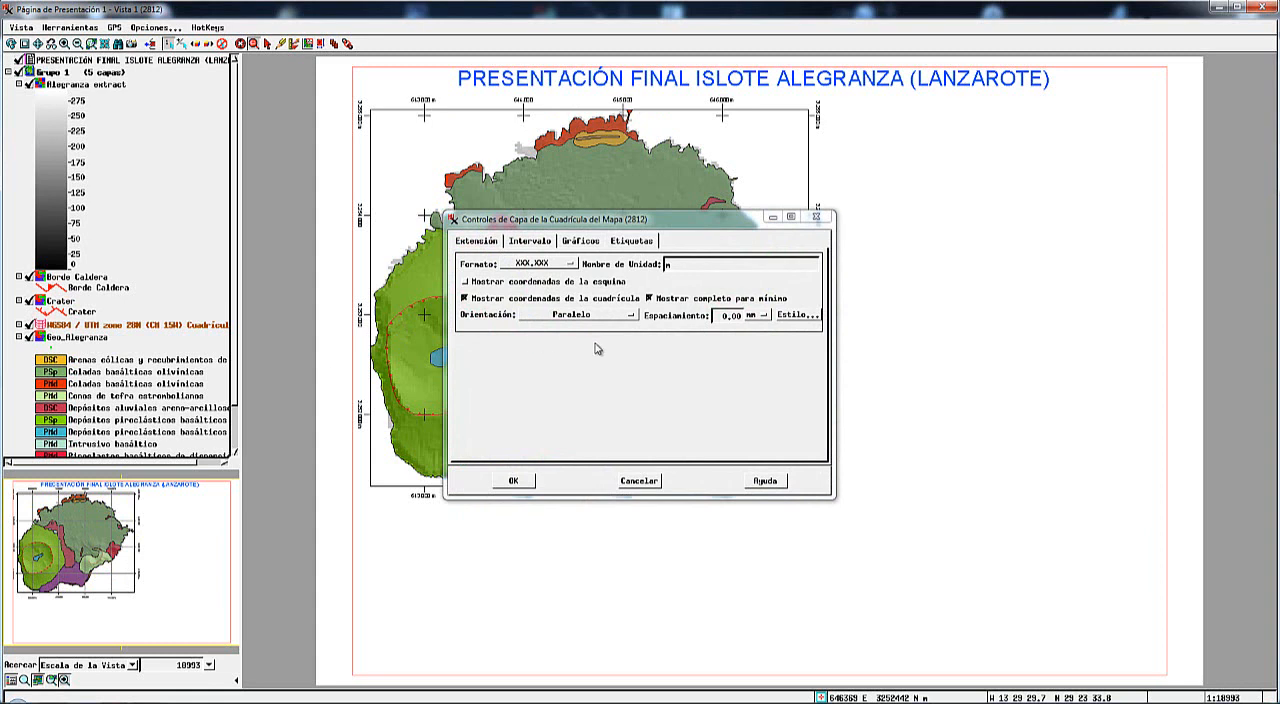
{"action": "left_click", "coordinate": [478, 243]}
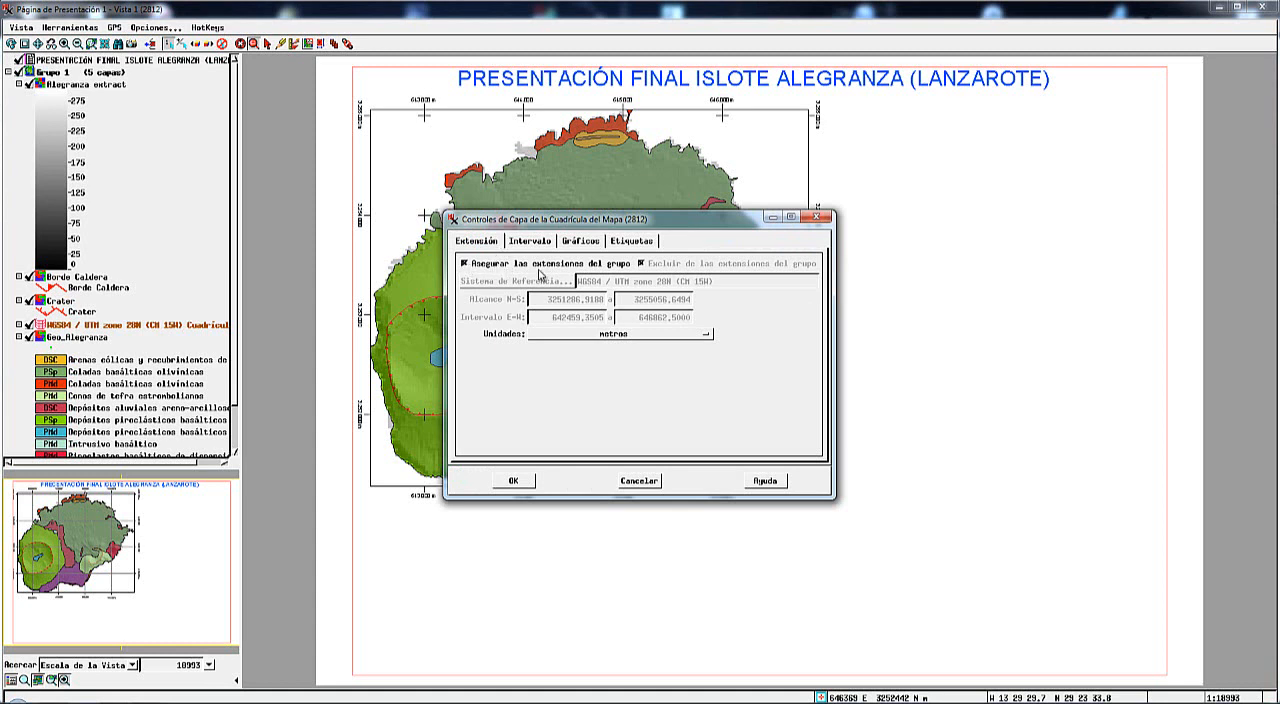
{"action": "left_click", "coordinate": [465, 264]}
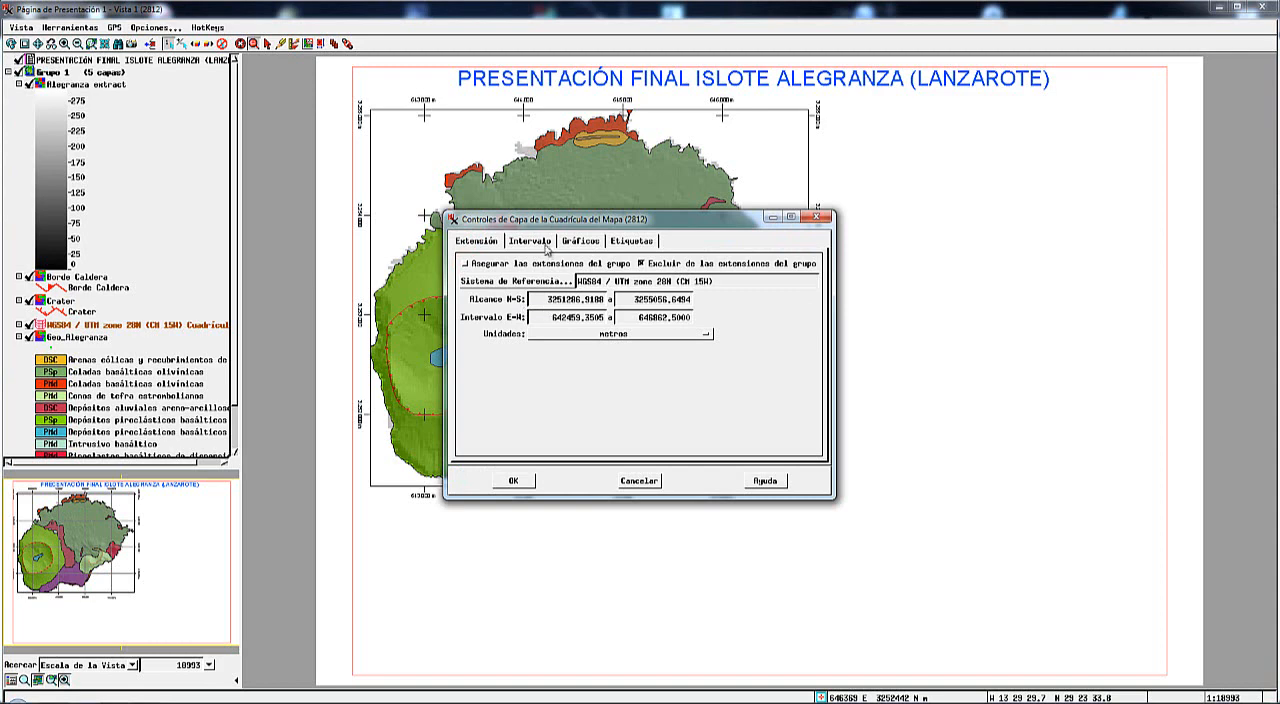
{"action": "left_click_drag", "start_coordinate": [541, 227], "coordinate": [572, 222]}
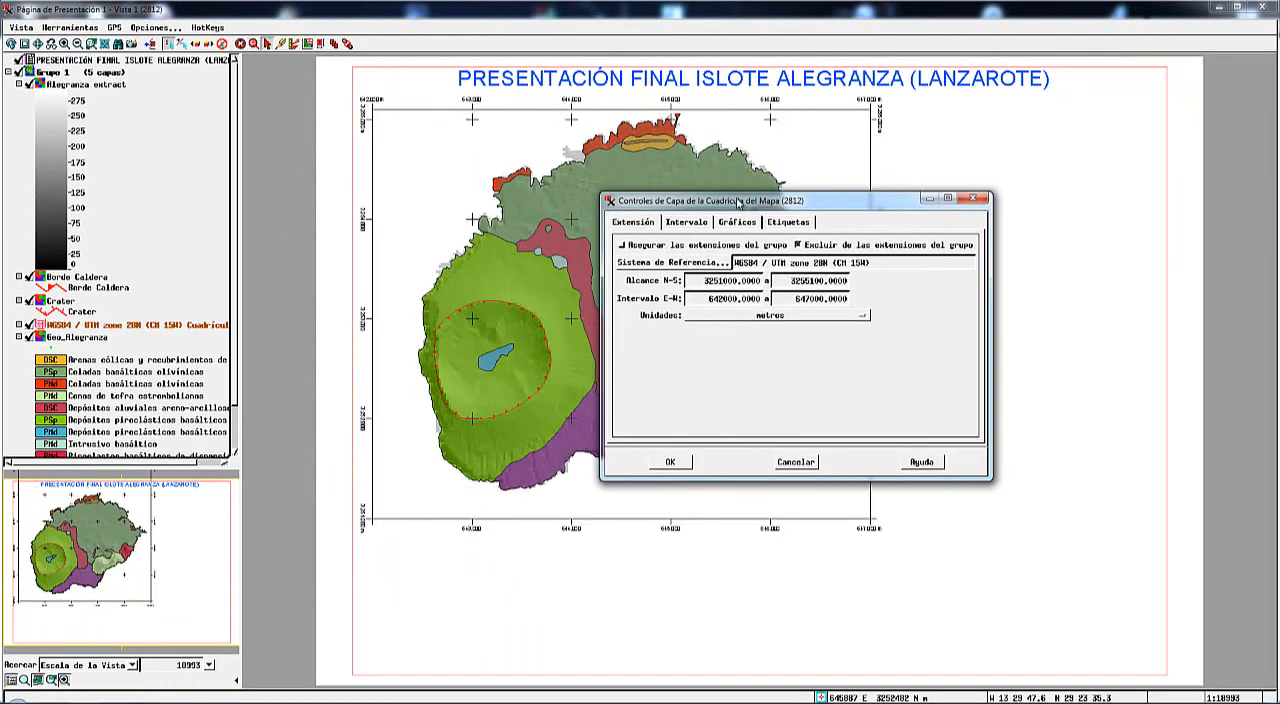
Set the map grid's minimum easting to 642300 and its minimum northing to 3251200.
{"action": "left_click_drag", "start_coordinate": [723, 299], "coordinate": [739, 300]}
{"action": "type", "text": "300"}
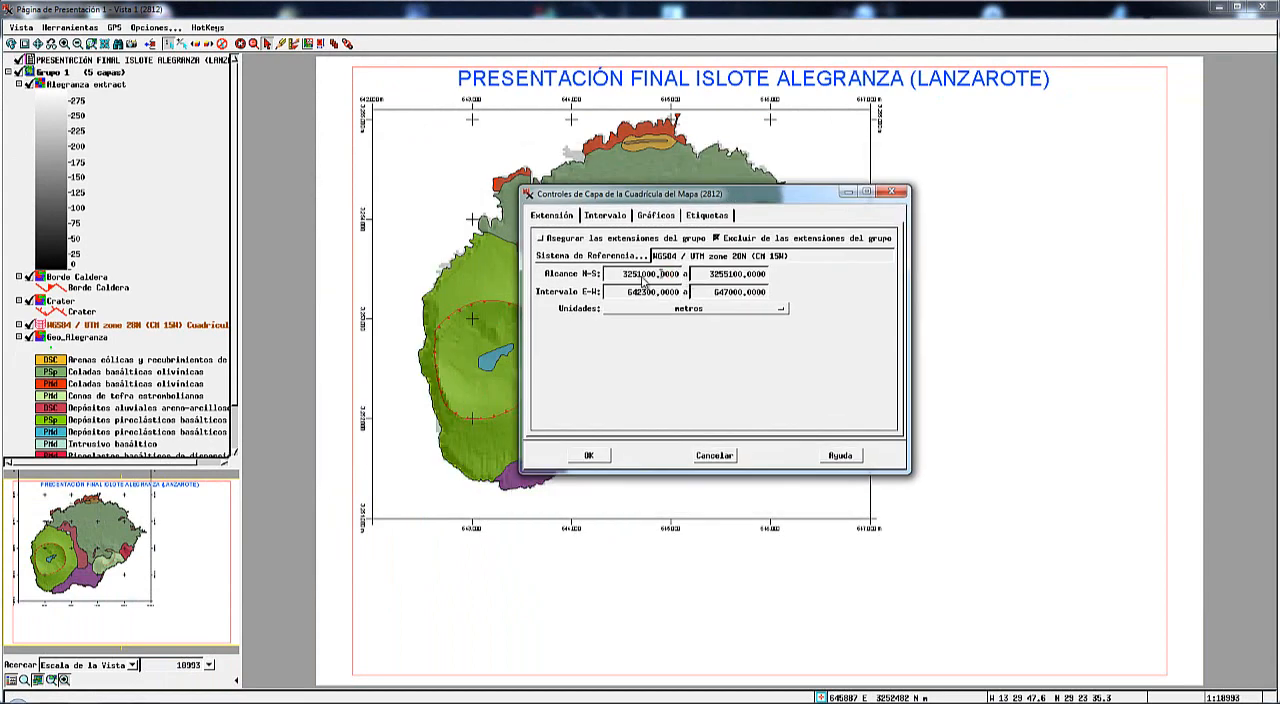
{"action": "left_click_drag", "start_coordinate": [642, 277], "coordinate": [657, 277]}
{"action": "type", "text": "200"}
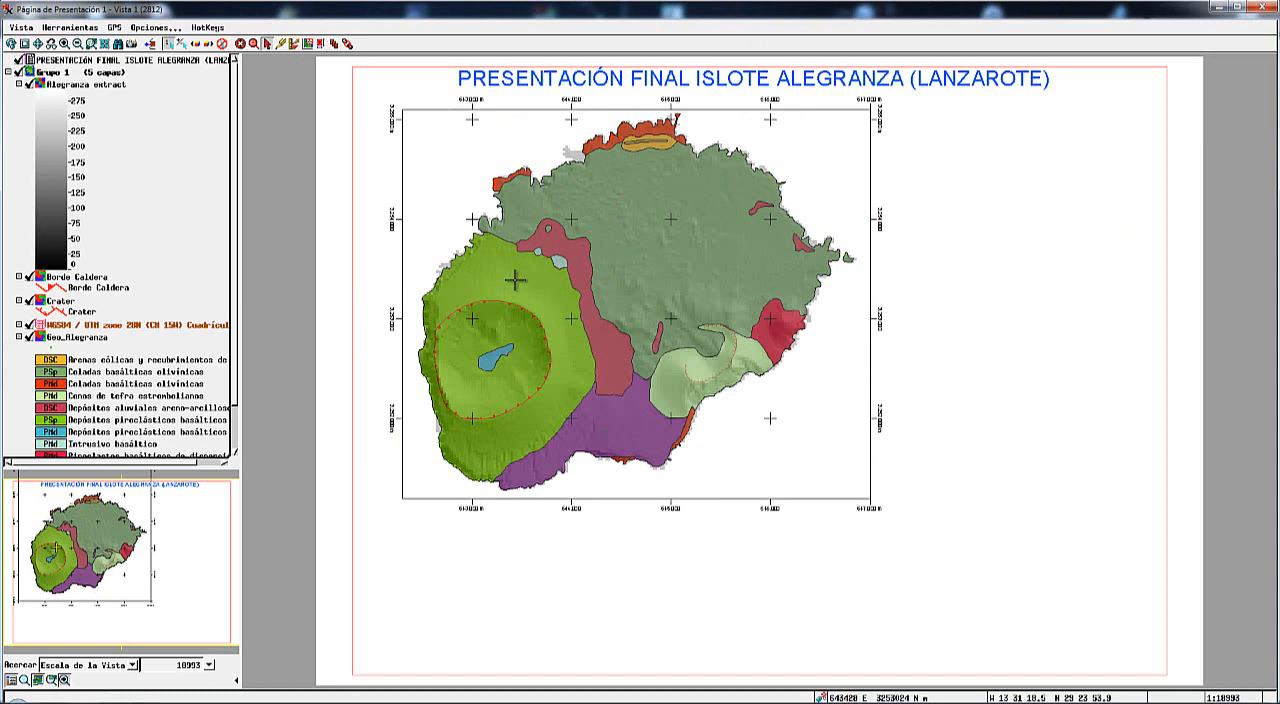
Reposition the map group on the page so that its grid frame sits close to the left margin.
{"action": "left_click", "coordinate": [320, 44]}
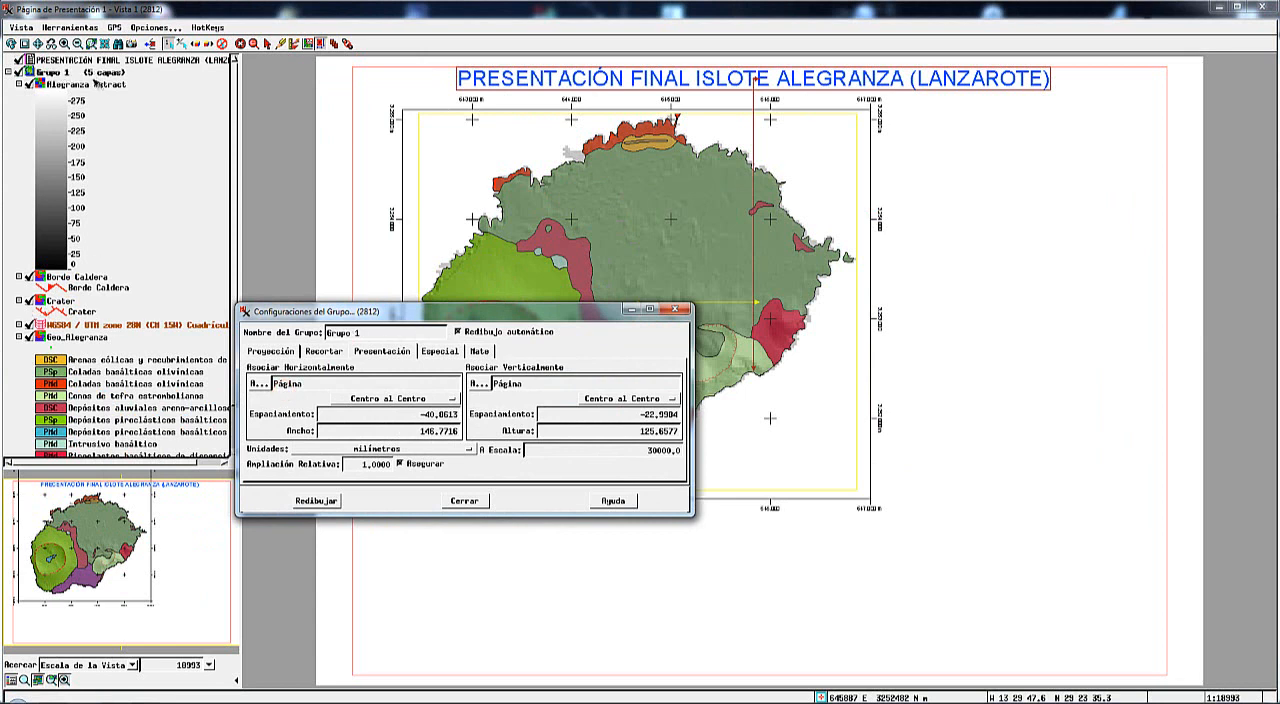
{"action": "left_click_drag", "start_coordinate": [432, 315], "coordinate": [382, 317]}
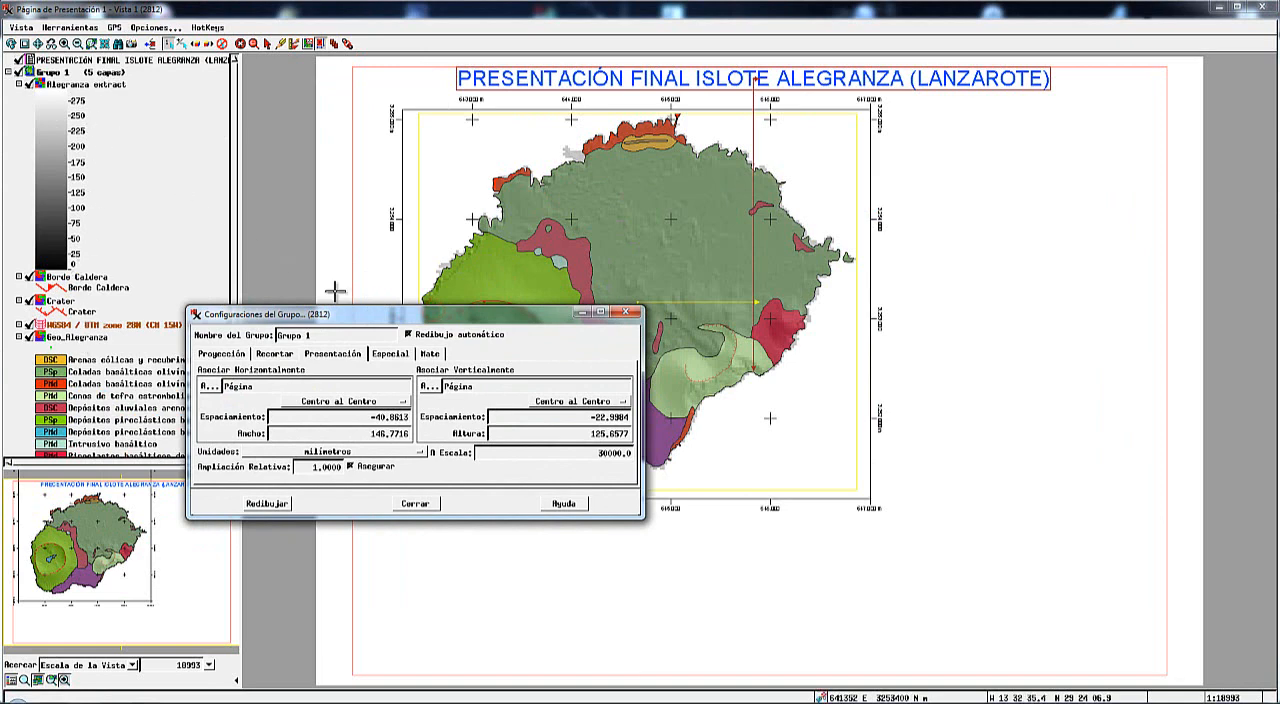
{"action": "left_click_drag", "start_coordinate": [360, 314], "coordinate": [311, 382]}
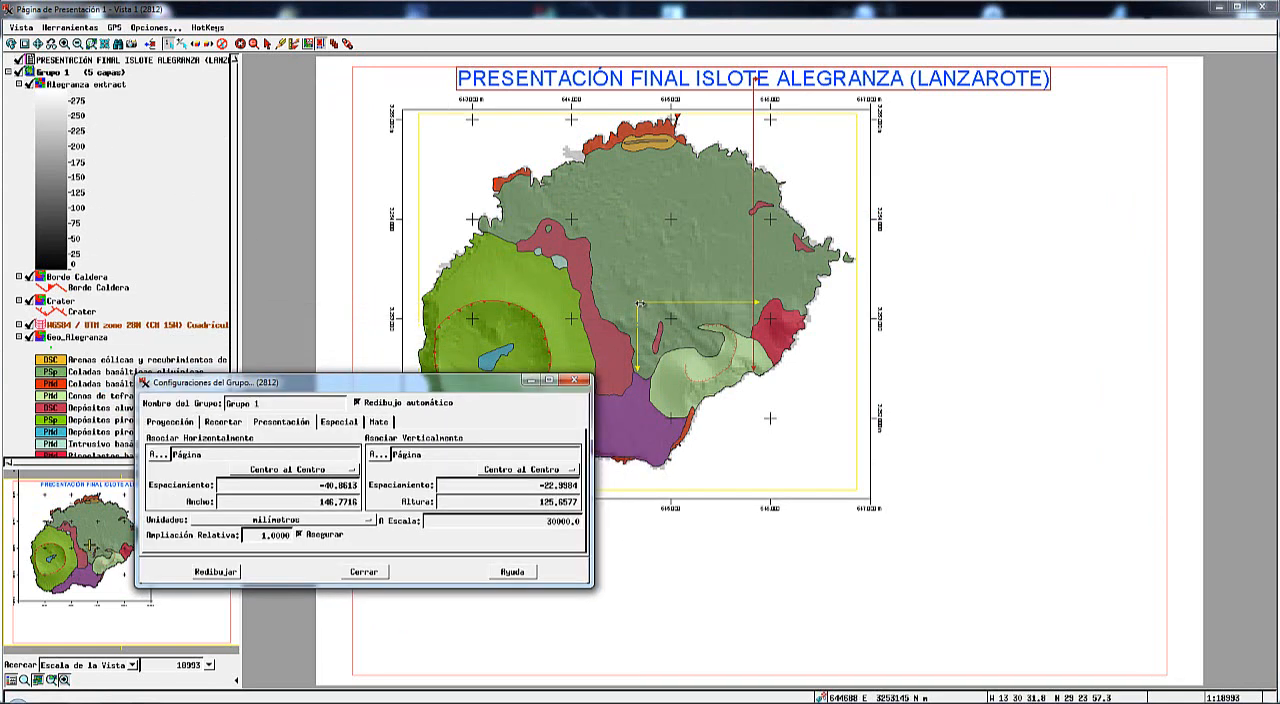
{"action": "left_click_drag", "start_coordinate": [627, 297], "coordinate": [566, 298]}
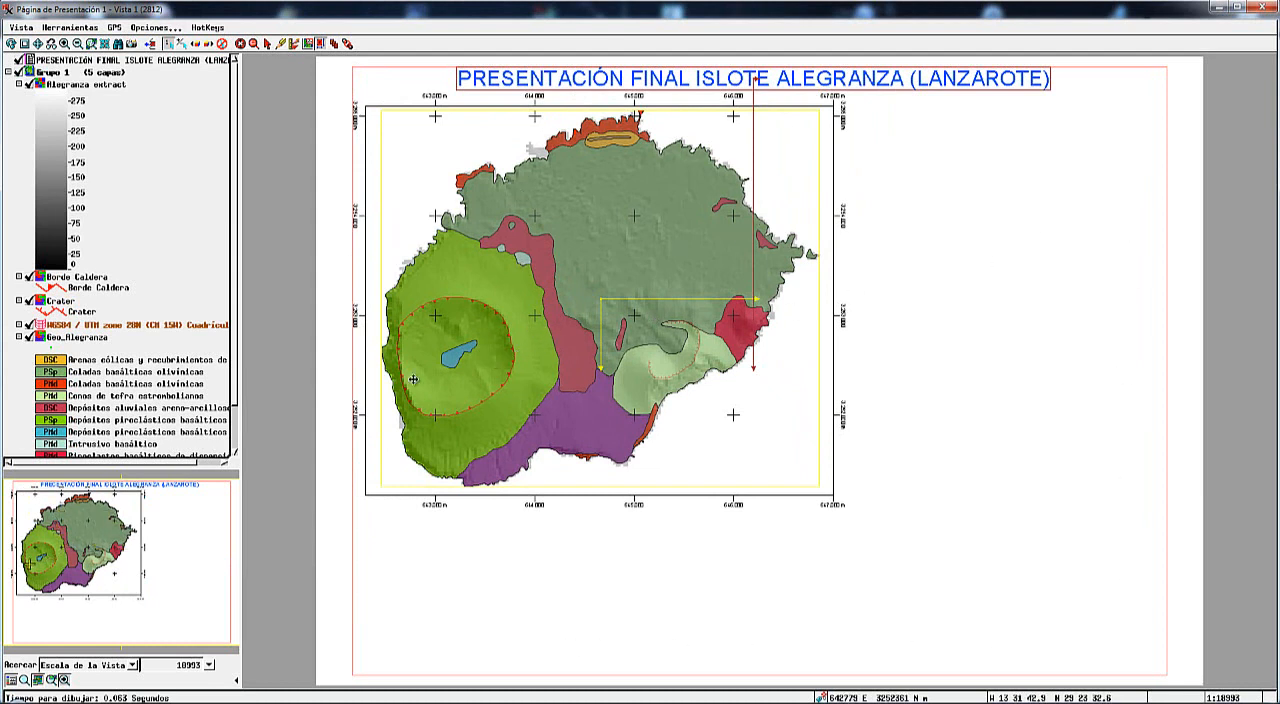
{"action": "left_click", "coordinate": [267, 44]}
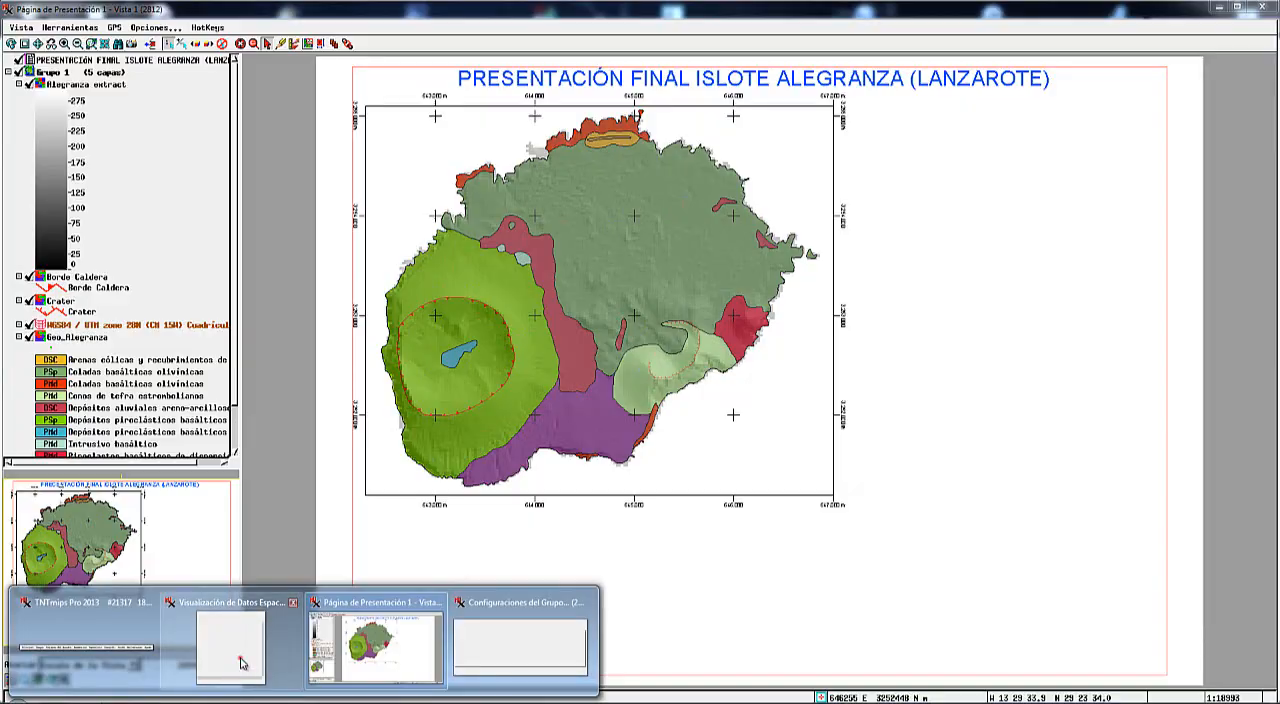
Add a legend to the presentation page and fill it with the polygon classes of the Geo_Alegranza layer.
{"action": "left_click", "coordinate": [235, 665]}
{"action": "left_click_drag", "start_coordinate": [1005, 296], "coordinate": [997, 292]}
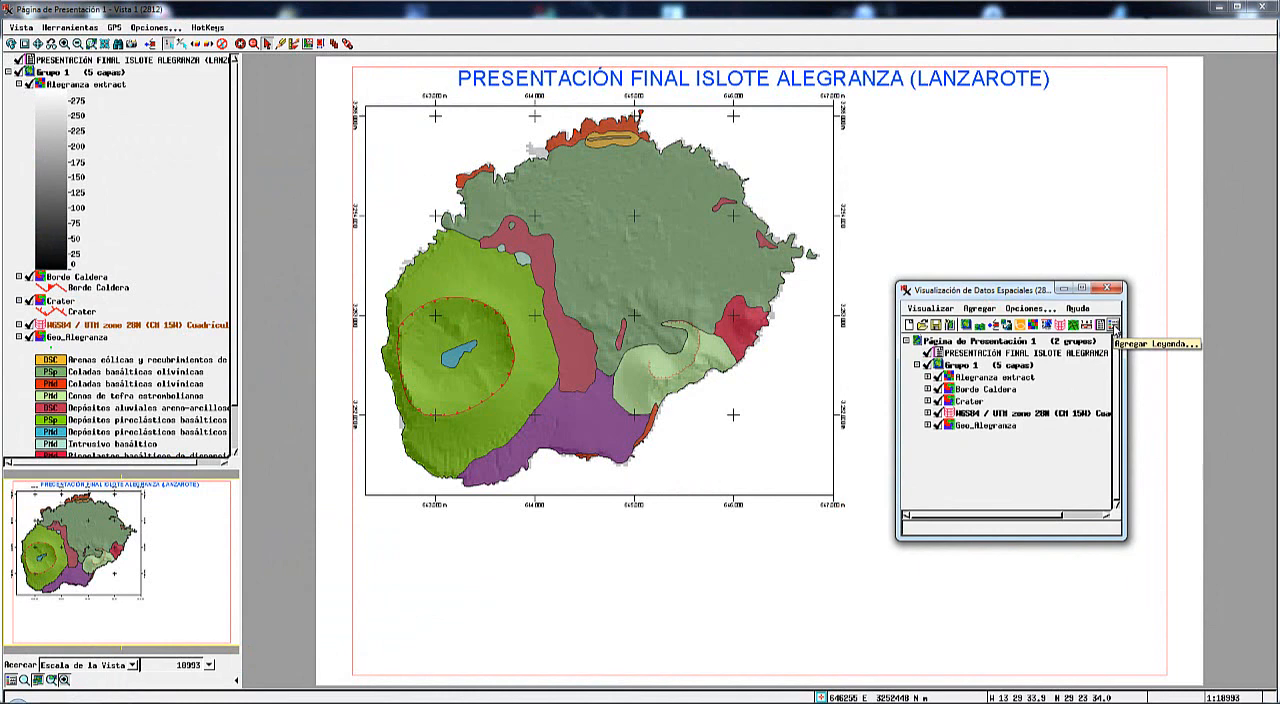
{"action": "left_click", "coordinate": [1114, 330]}
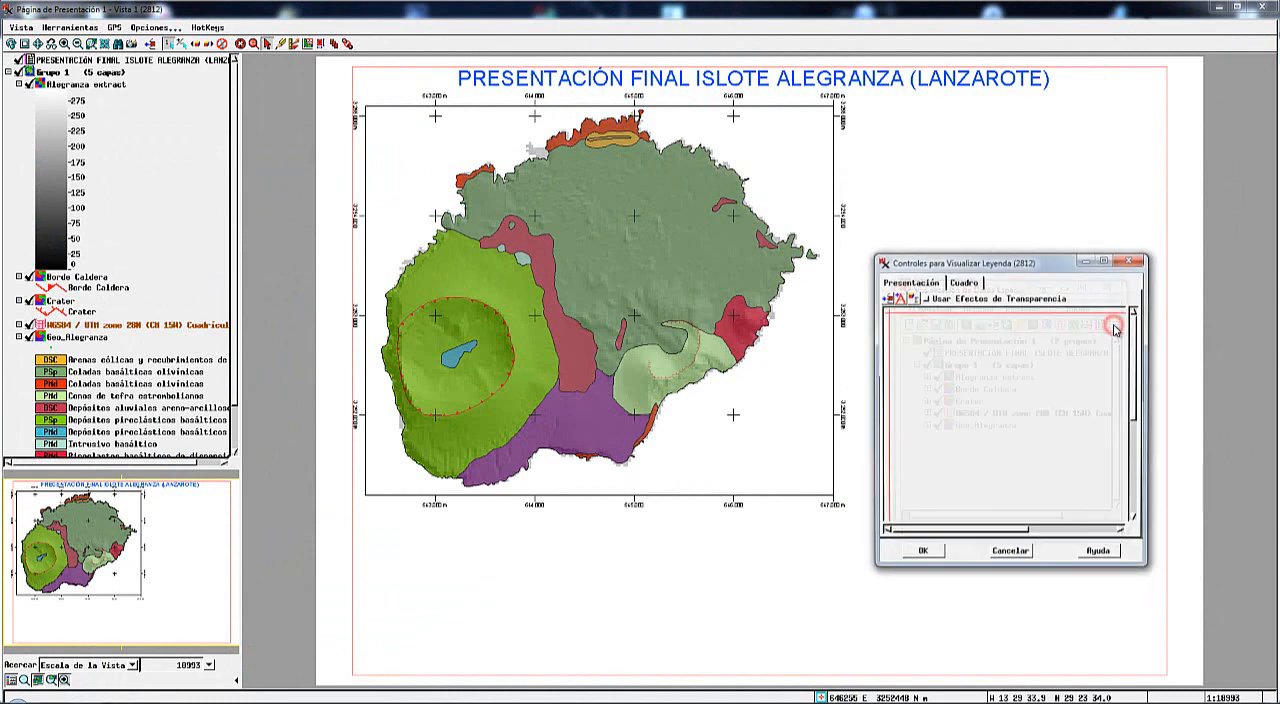
{"action": "left_click_drag", "start_coordinate": [1033, 262], "coordinate": [688, 266]}
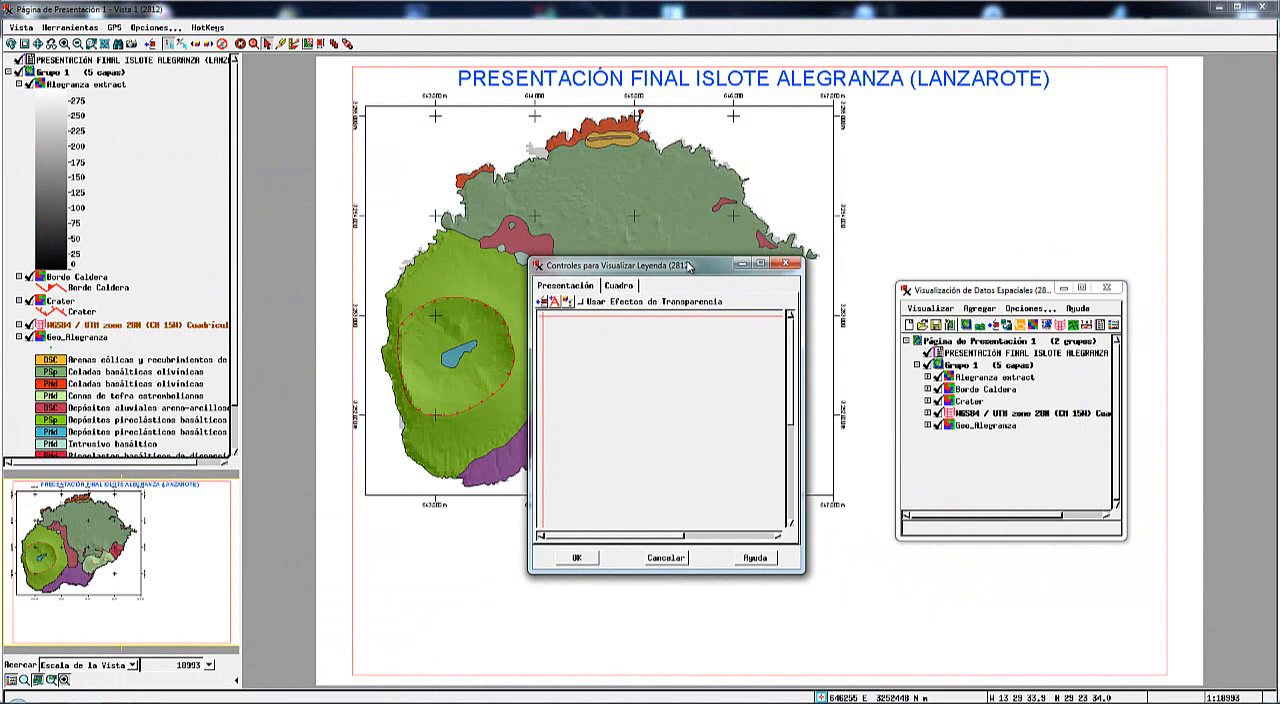
{"action": "left_click", "coordinate": [544, 304]}
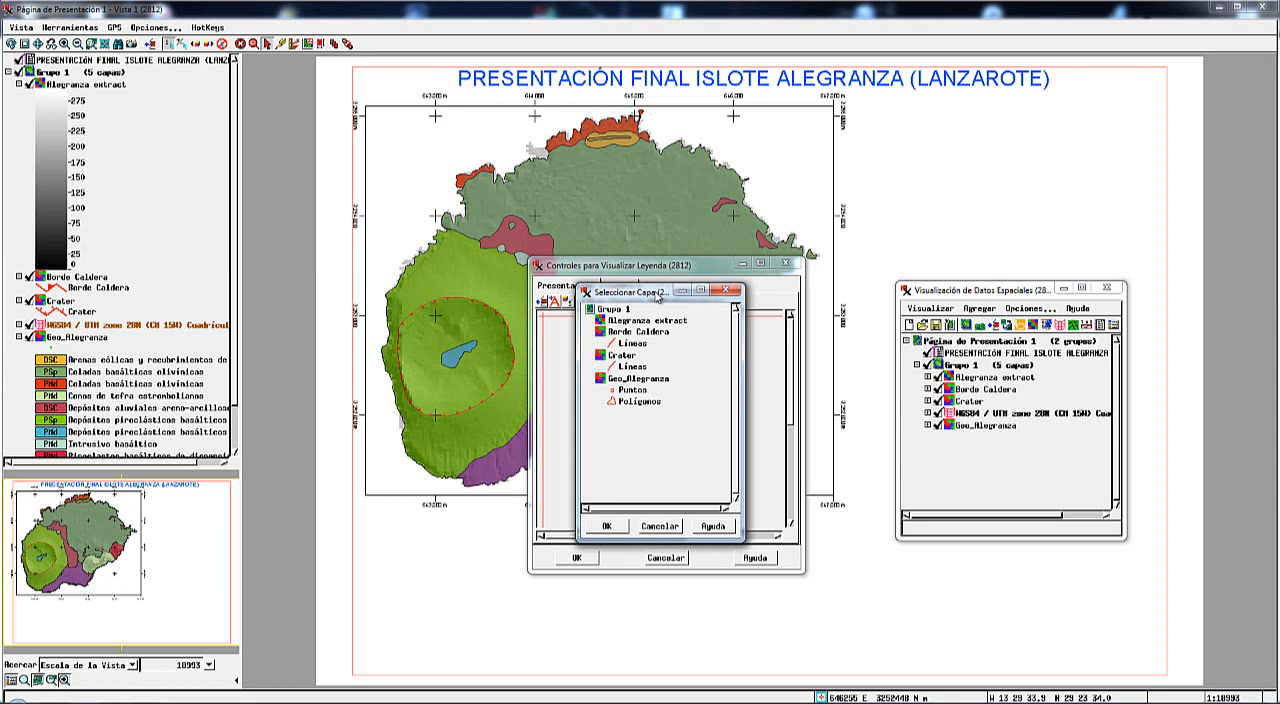
{"action": "left_click", "coordinate": [636, 384]}
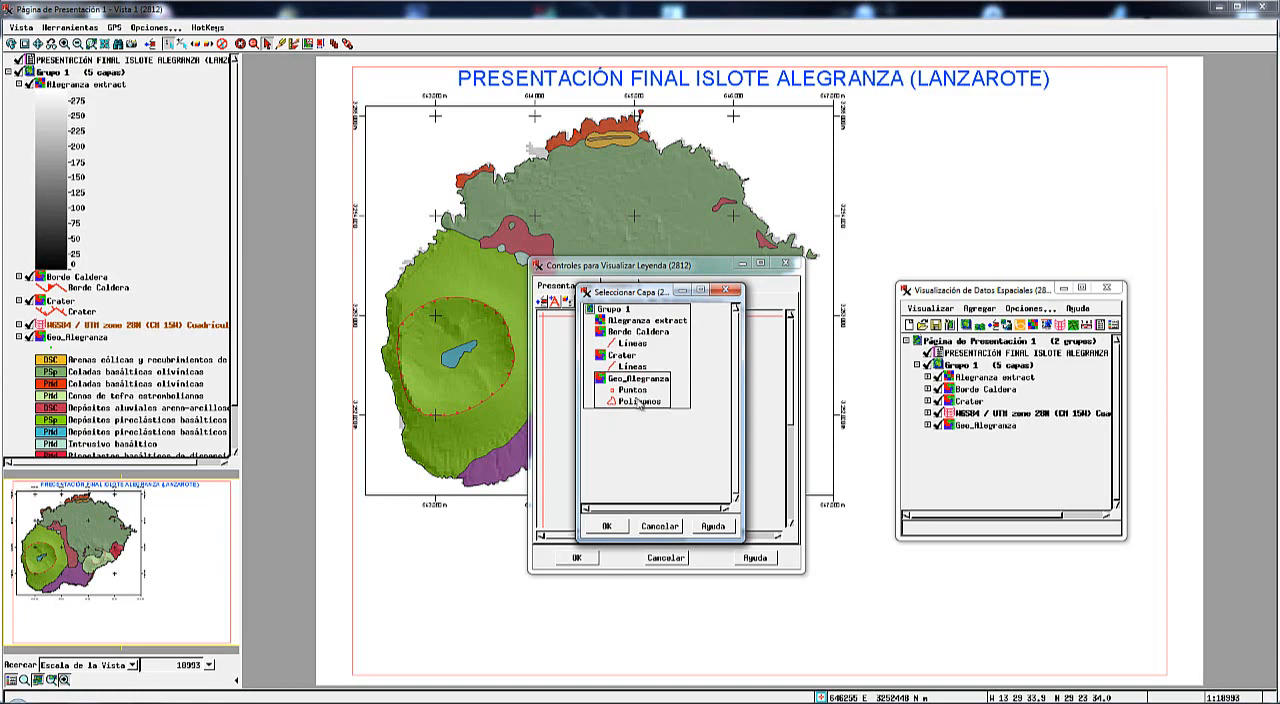
{"action": "left_click", "coordinate": [638, 400]}
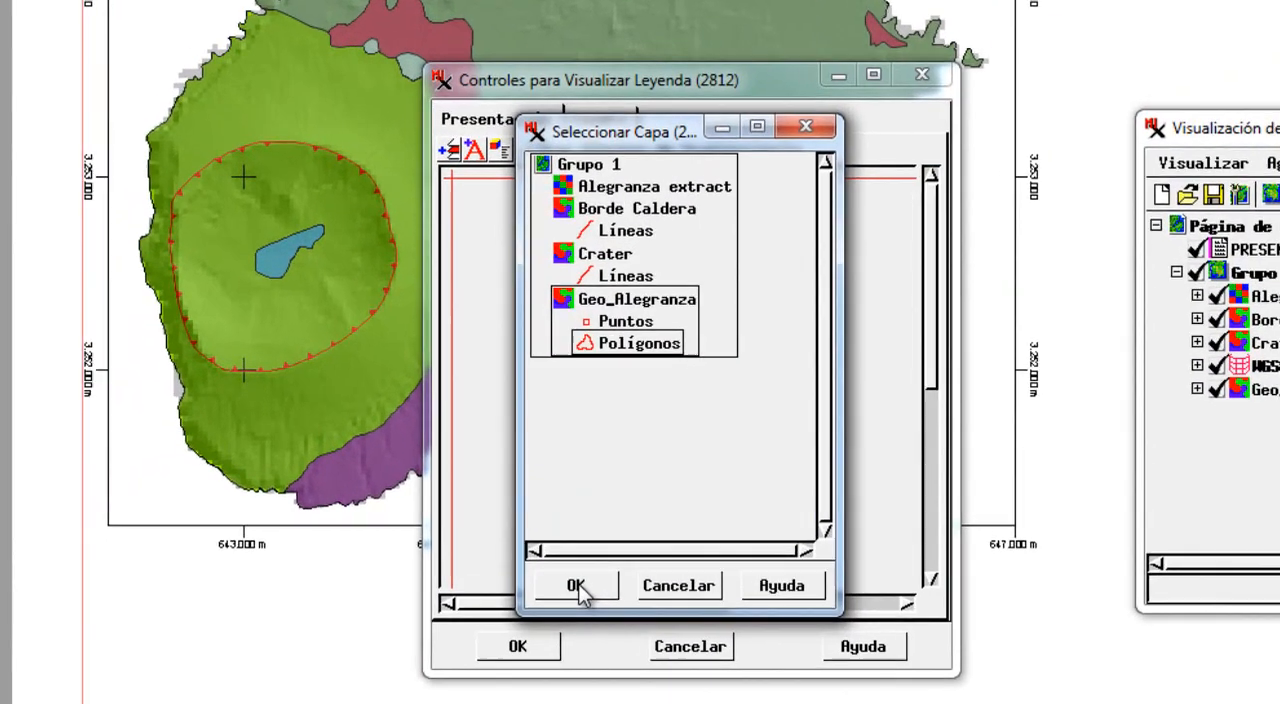
{"action": "left_click", "coordinate": [606, 526]}
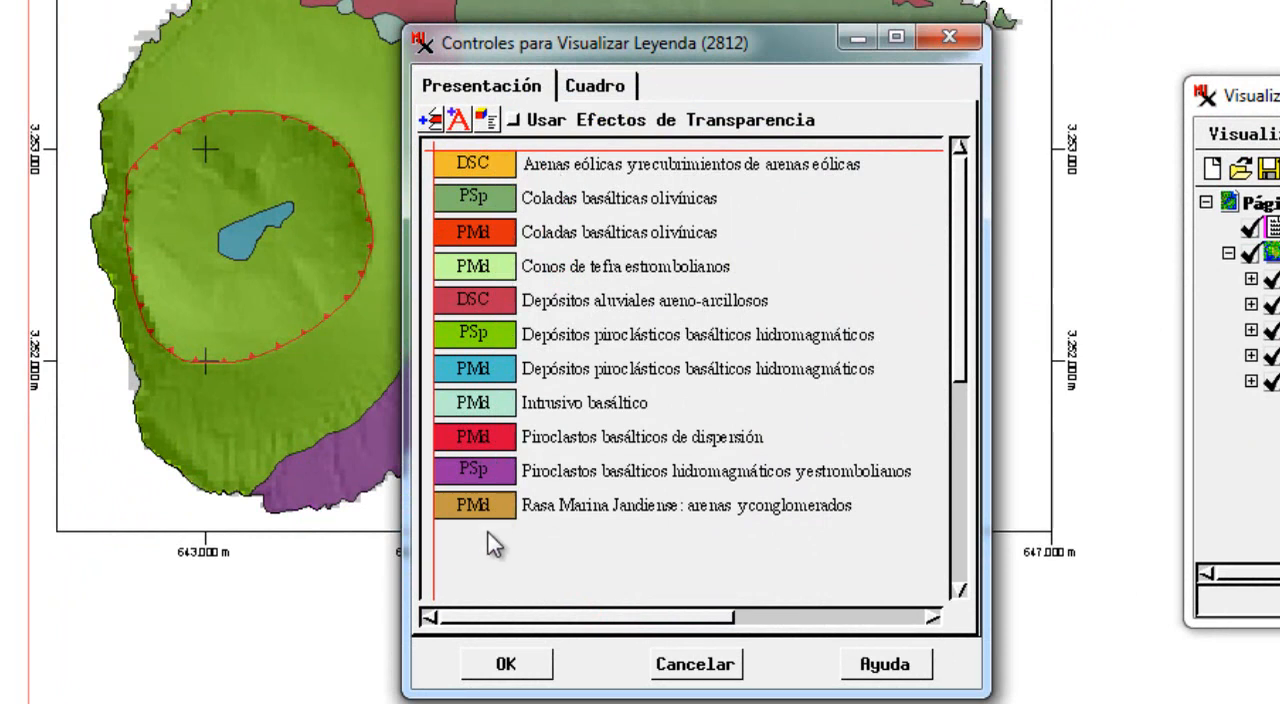
Go through the legend's entries one by one, from Rasa Marina Jandiense up to Arenas eólicas.
{"action": "left_click", "coordinate": [587, 507]}
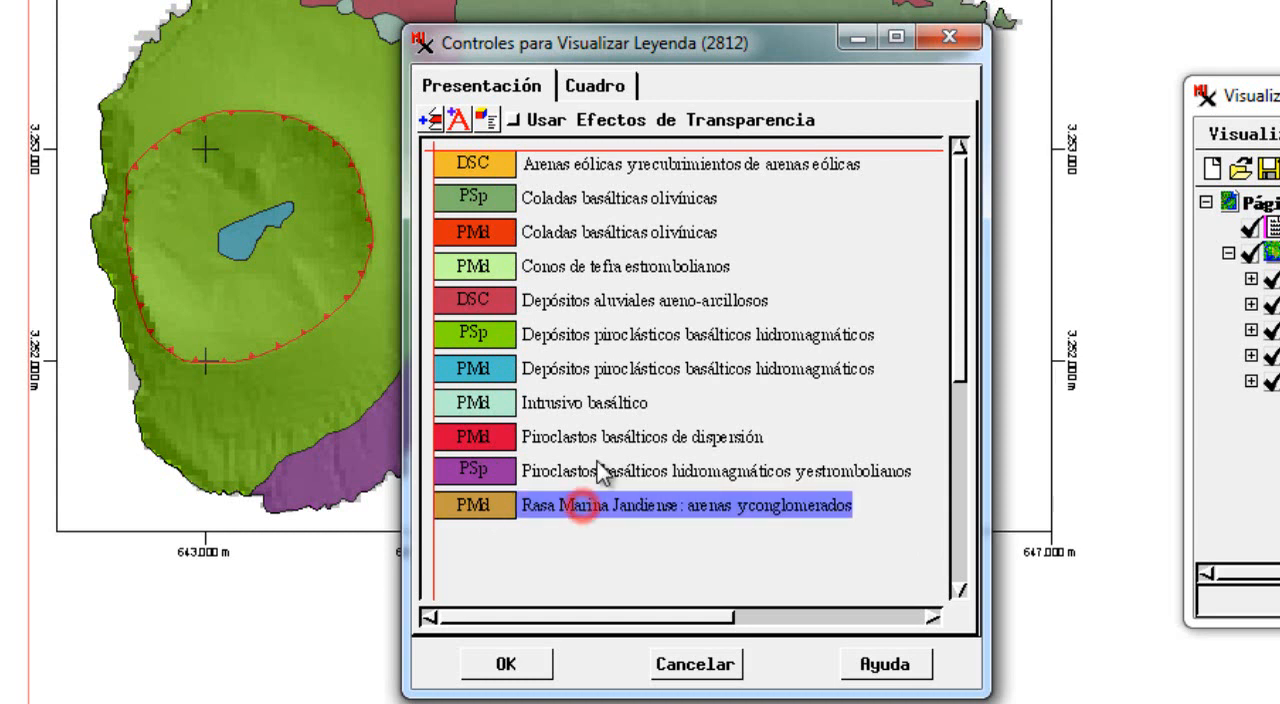
{"action": "left_click", "coordinate": [594, 470]}
{"action": "left_click", "coordinate": [594, 440]}
{"action": "left_click", "coordinate": [589, 370]}
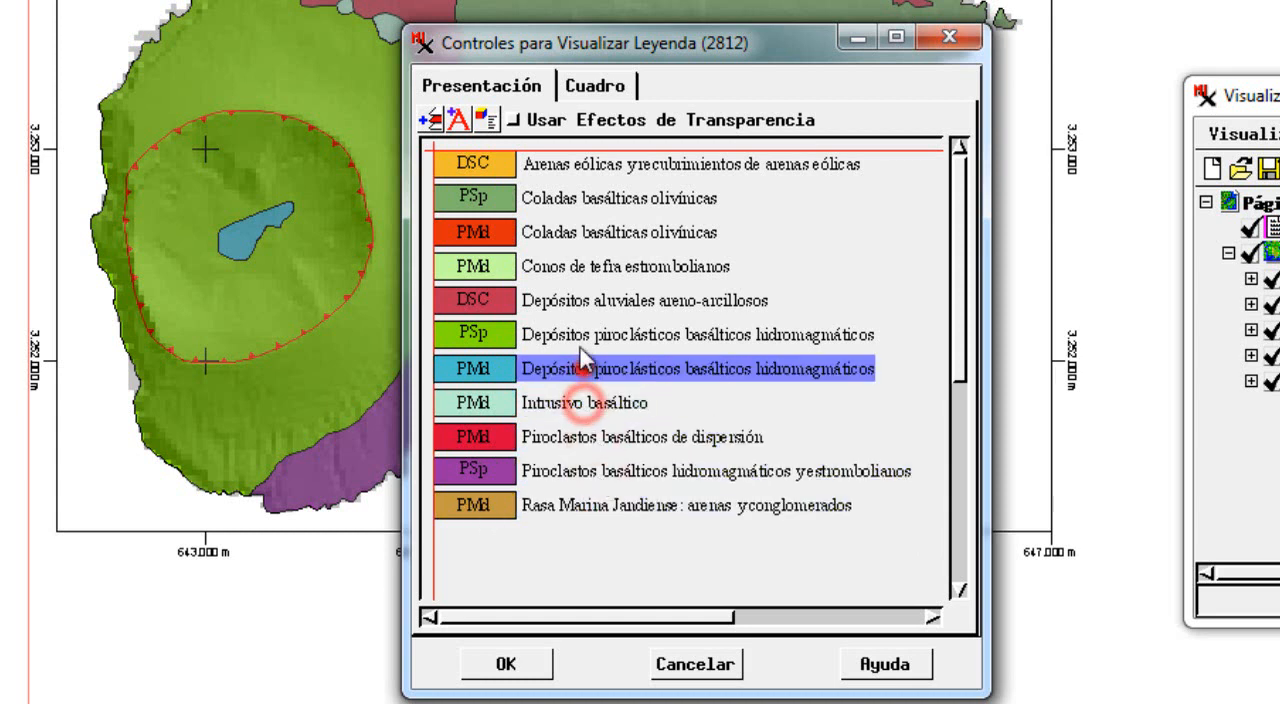
{"action": "left_click", "coordinate": [587, 336]}
{"action": "left_click", "coordinate": [580, 302]}
{"action": "left_click", "coordinate": [578, 267]}
{"action": "left_click", "coordinate": [578, 232]}
{"action": "left_click", "coordinate": [578, 199]}
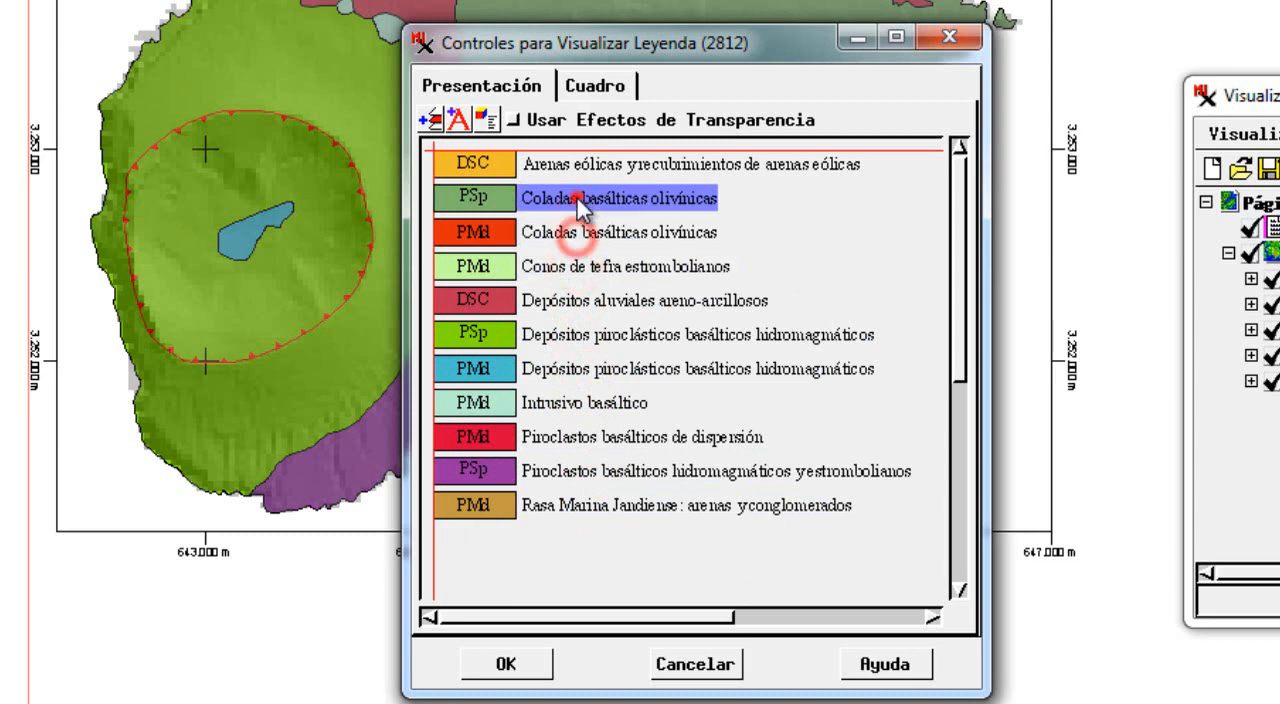
{"action": "left_click", "coordinate": [575, 164]}
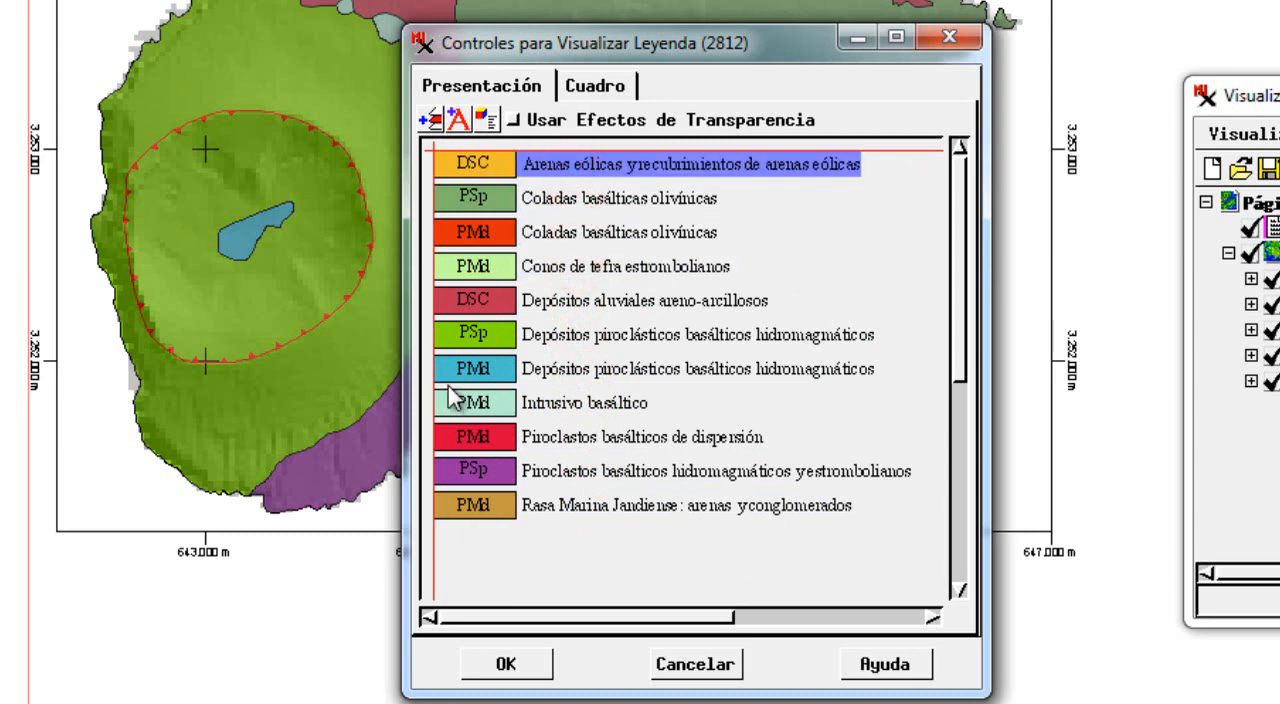
{"action": "left_click", "coordinate": [618, 535]}
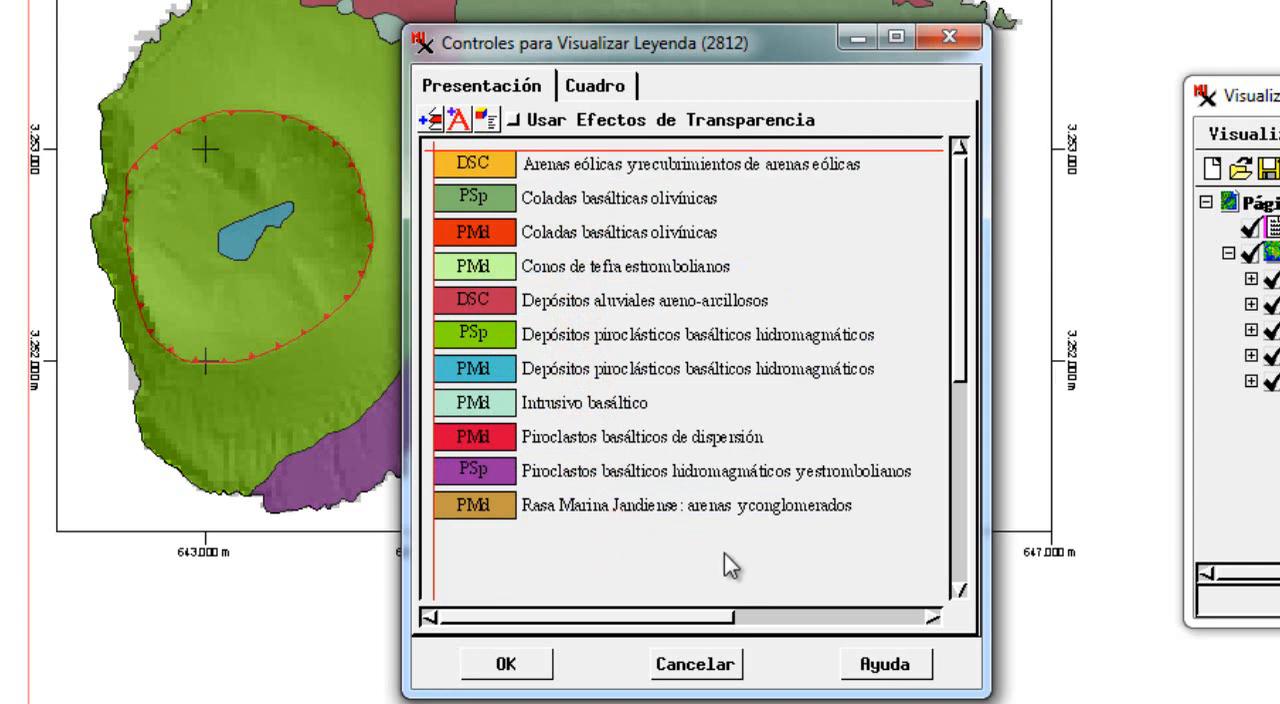
{"action": "left_click", "coordinate": [645, 506]}
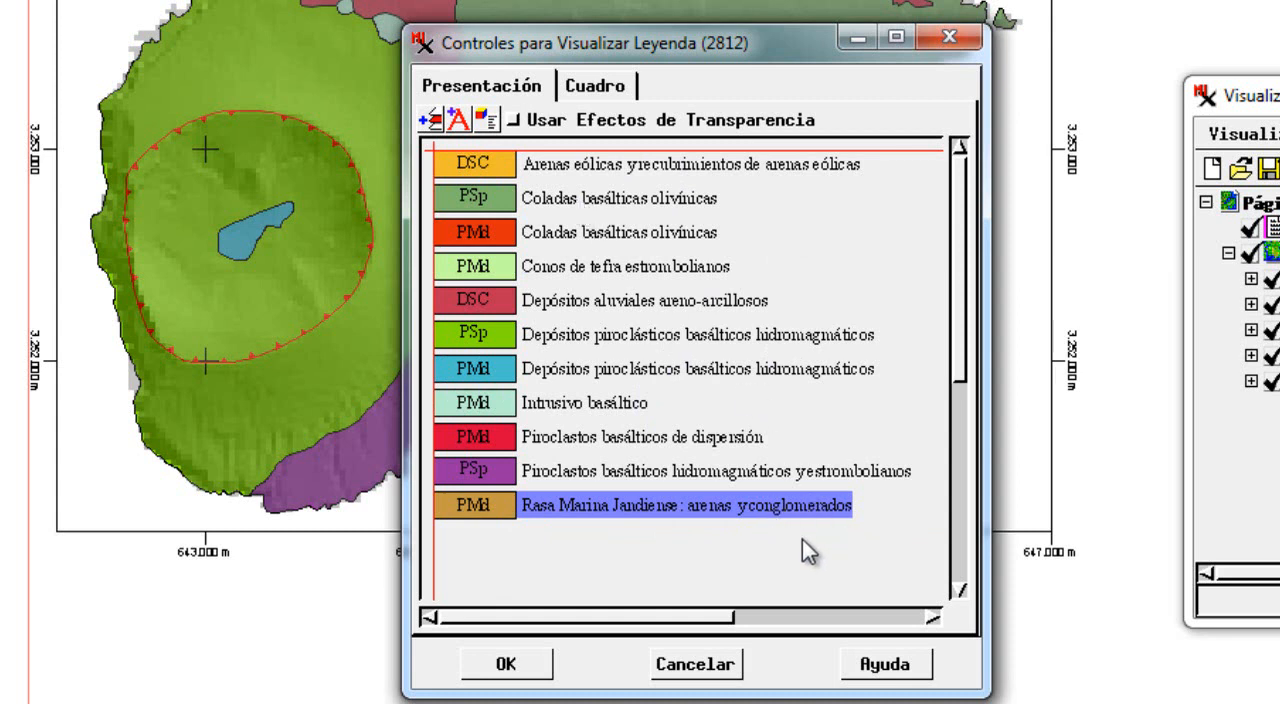
Set the sample width of all the legend's entries to 30 points.
{"action": "left_click_drag", "start_coordinate": [832, 549], "coordinate": [468, 167]}
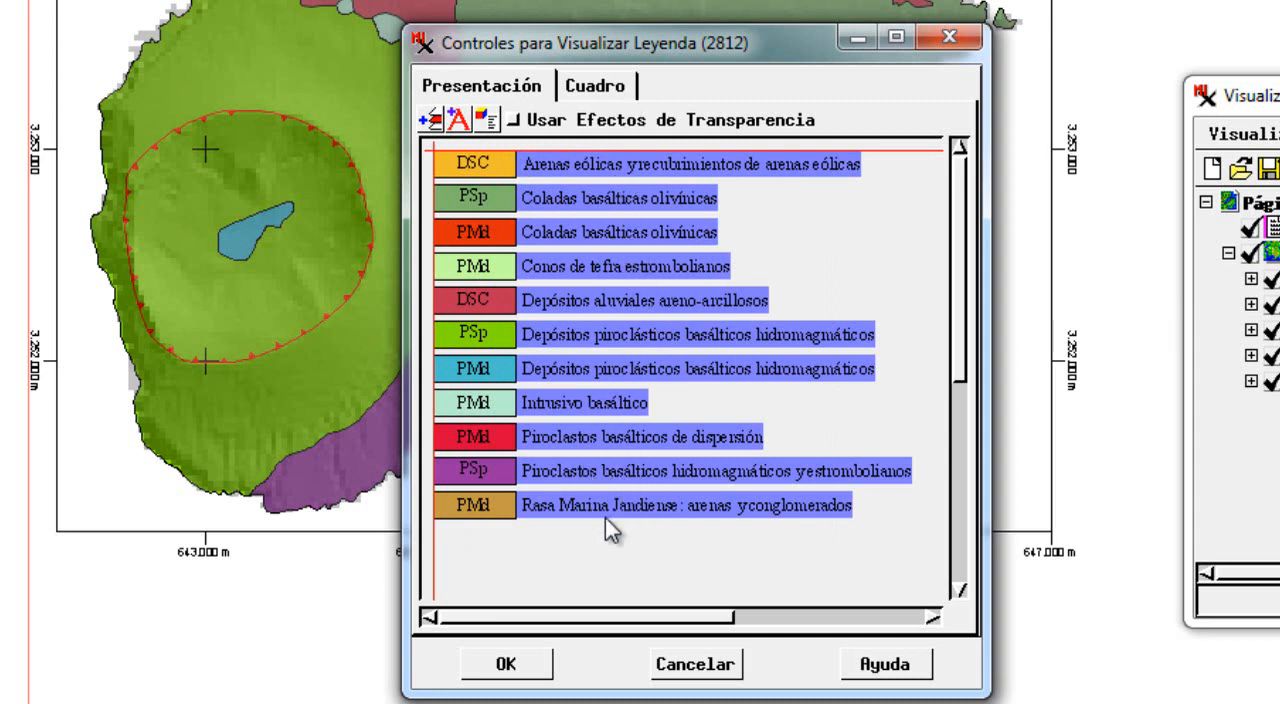
{"action": "right_click", "coordinate": [615, 159]}
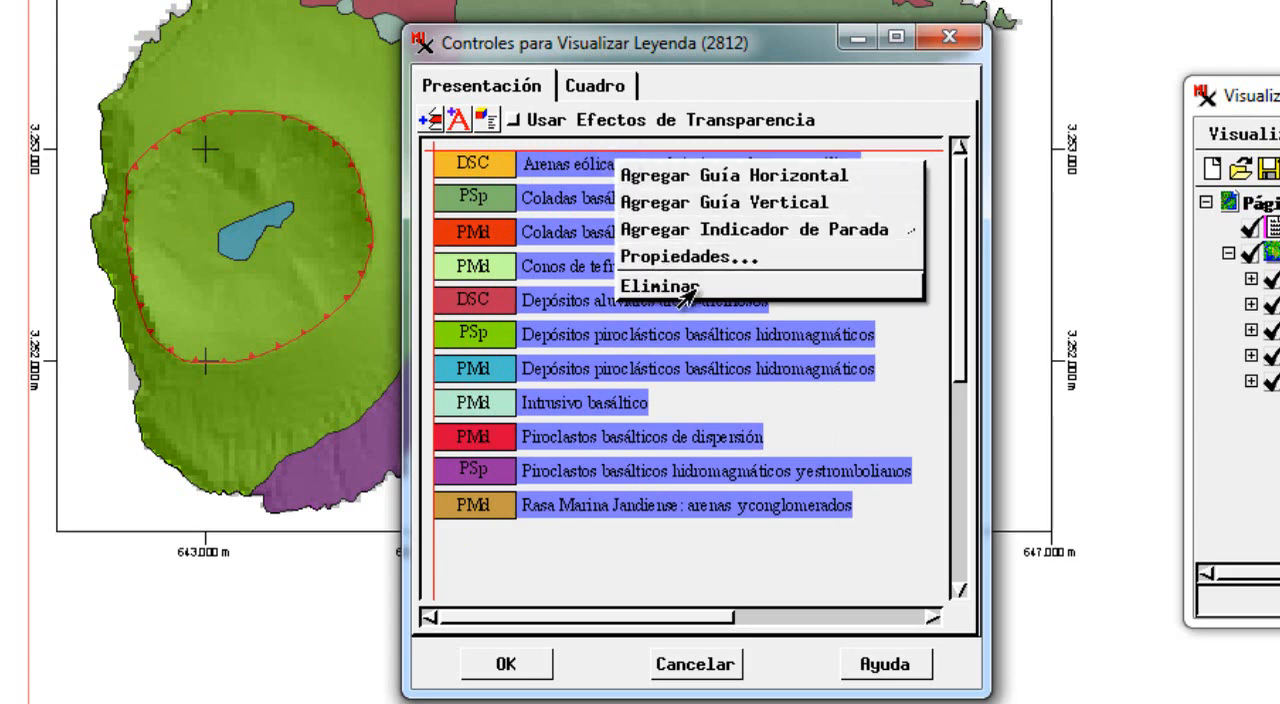
{"action": "left_click", "coordinate": [688, 257]}
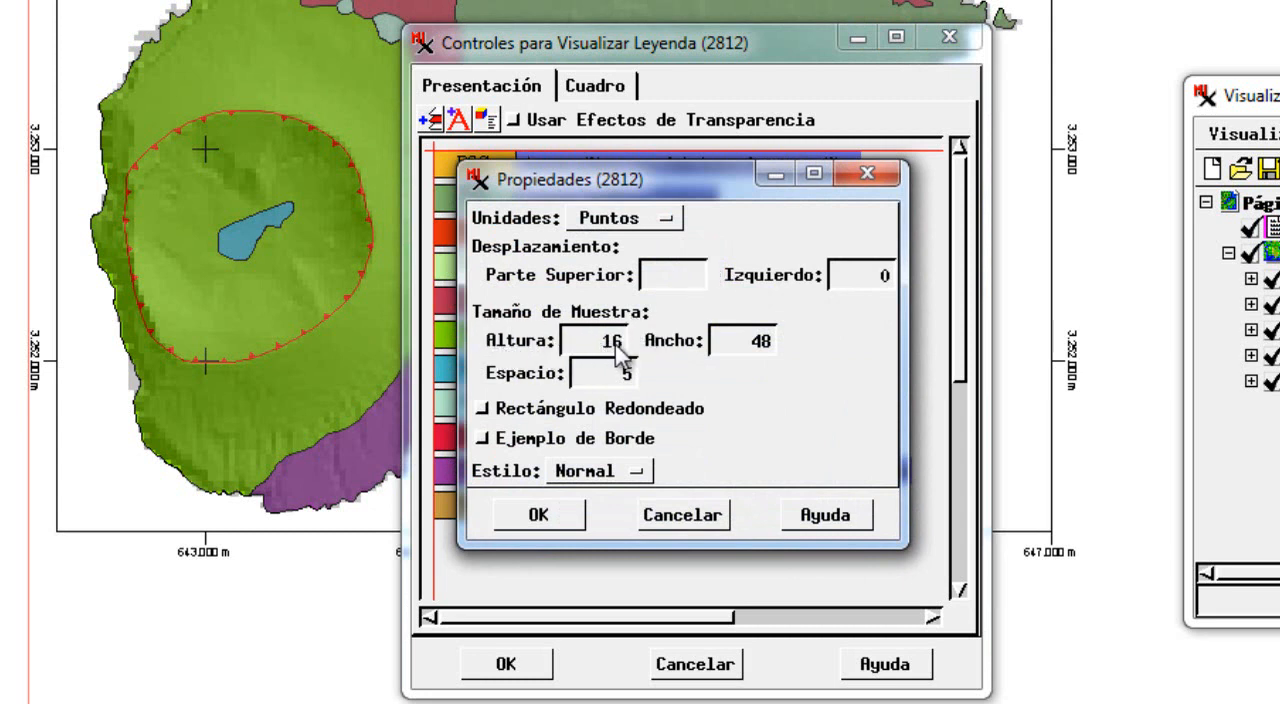
{"action": "left_click_drag", "start_coordinate": [622, 182], "coordinate": [717, 179]}
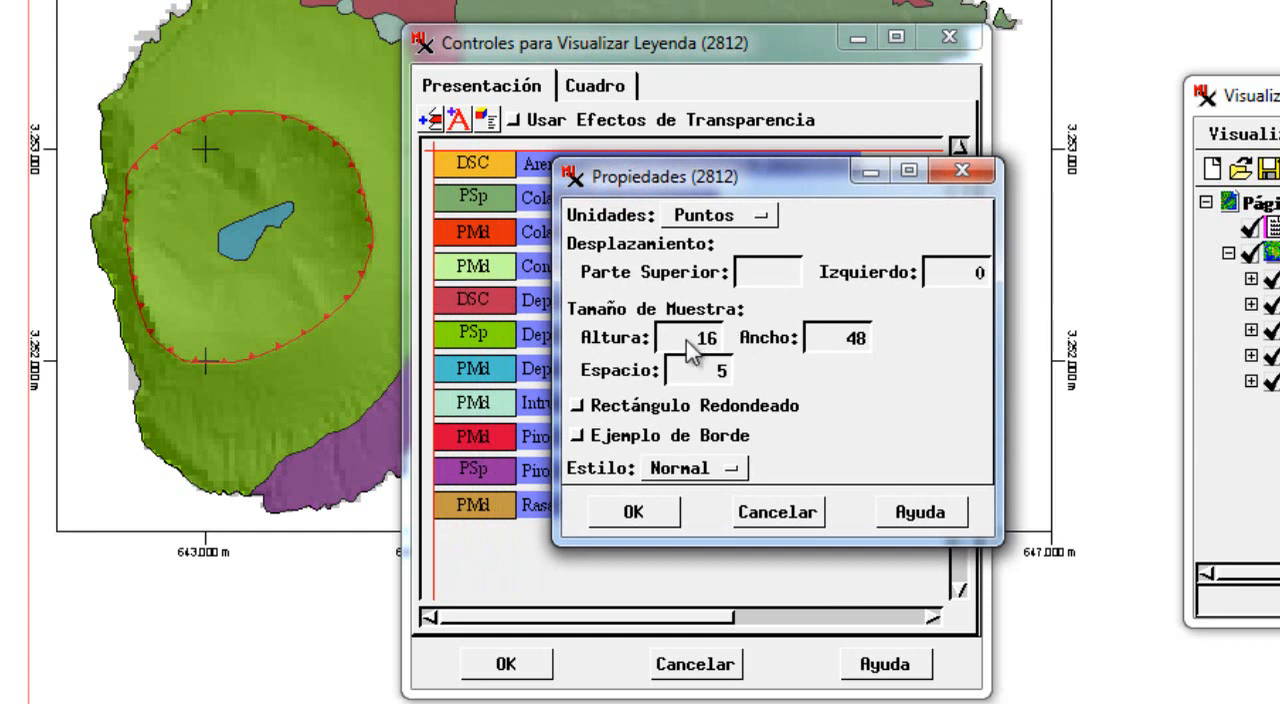
{"action": "double_click", "coordinate": [842, 340]}
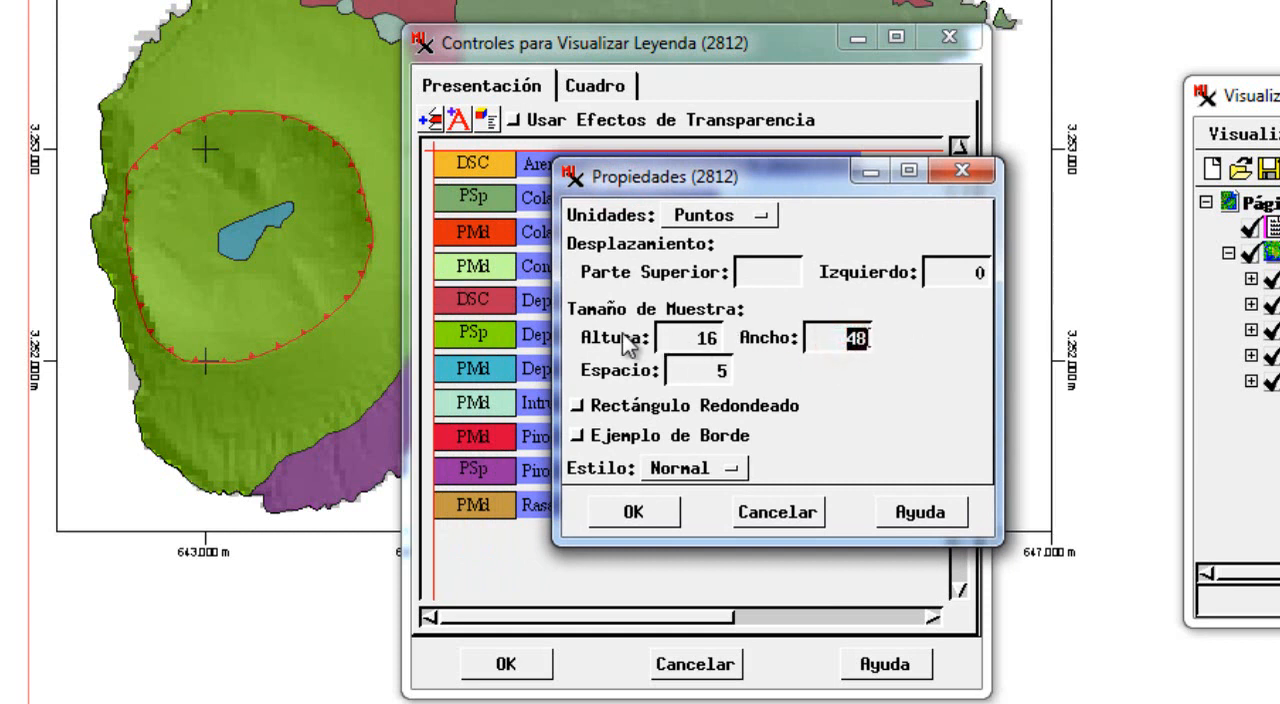
{"action": "left_click", "coordinate": [700, 339]}
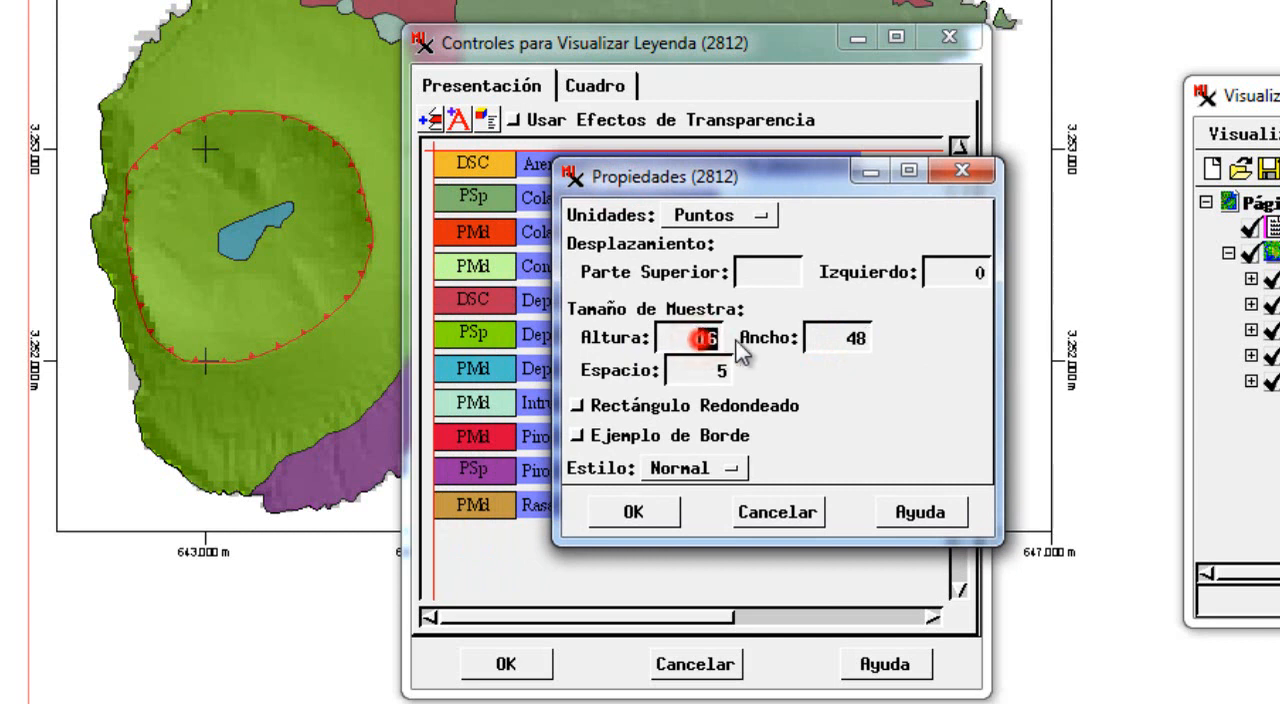
{"action": "double_click", "coordinate": [843, 342]}
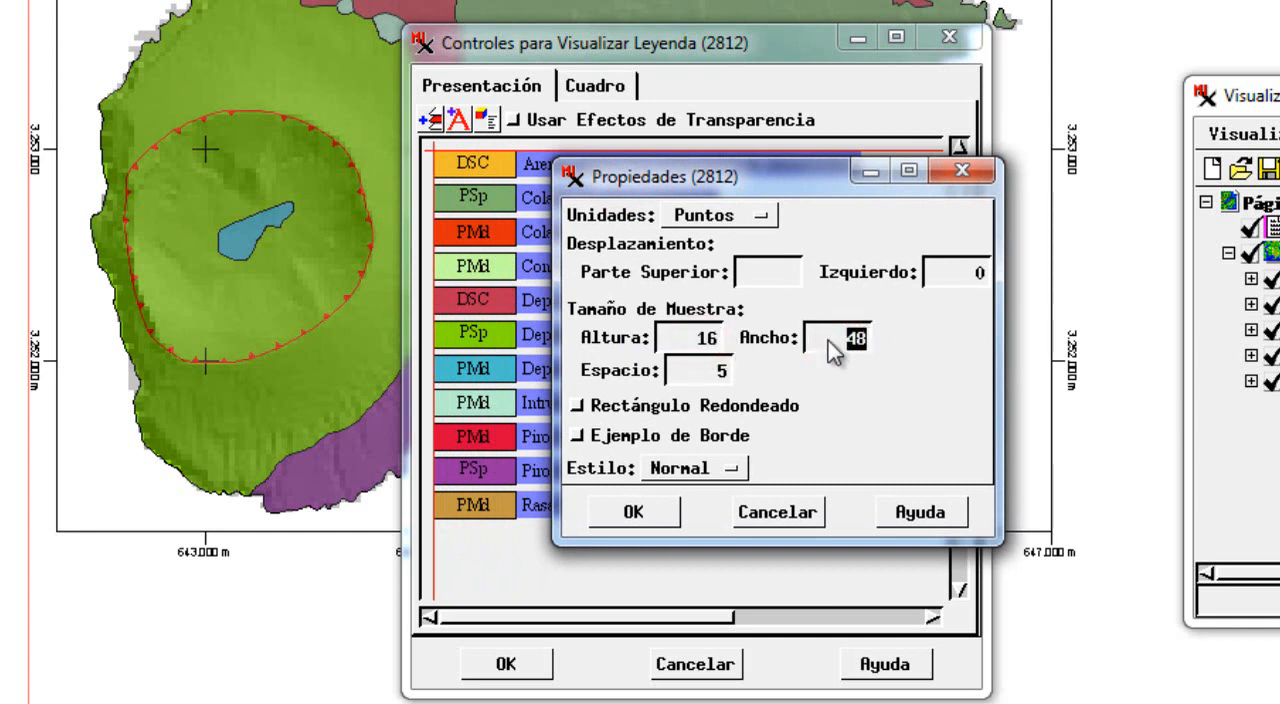
{"action": "type", "text": "30"}
{"action": "left_click", "coordinate": [636, 514]}
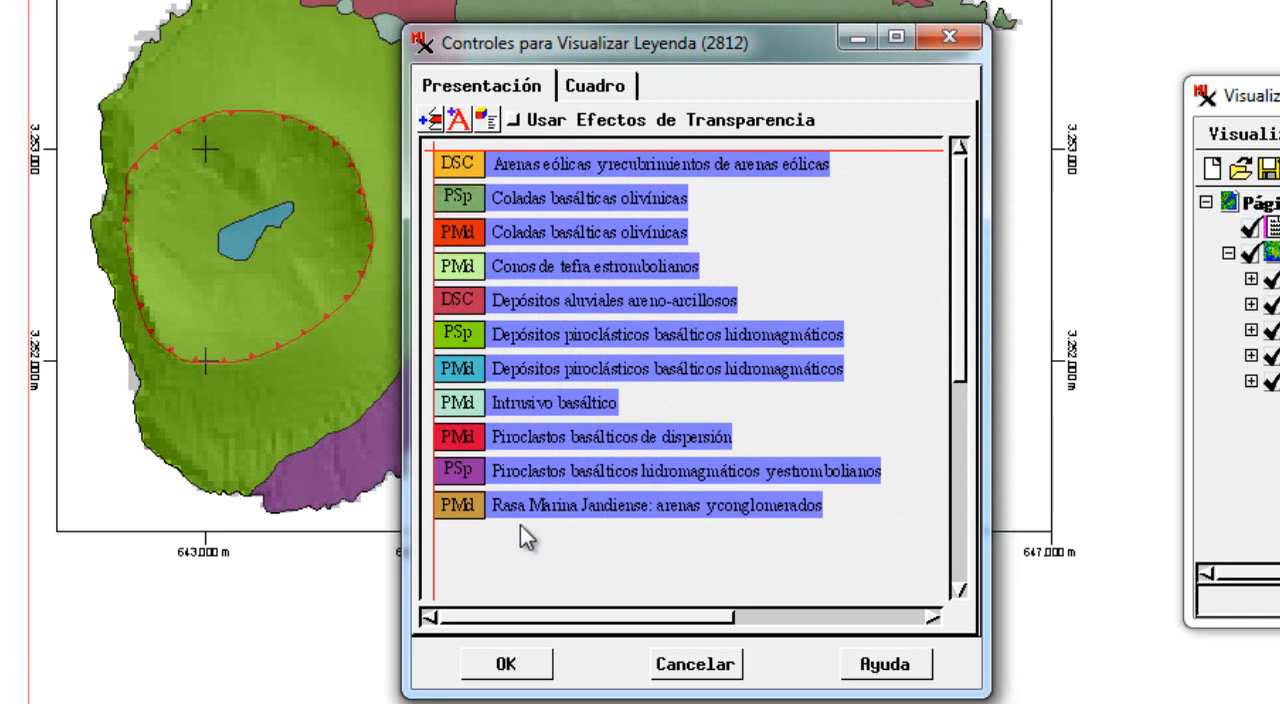
{"action": "left_click", "coordinate": [692, 550]}
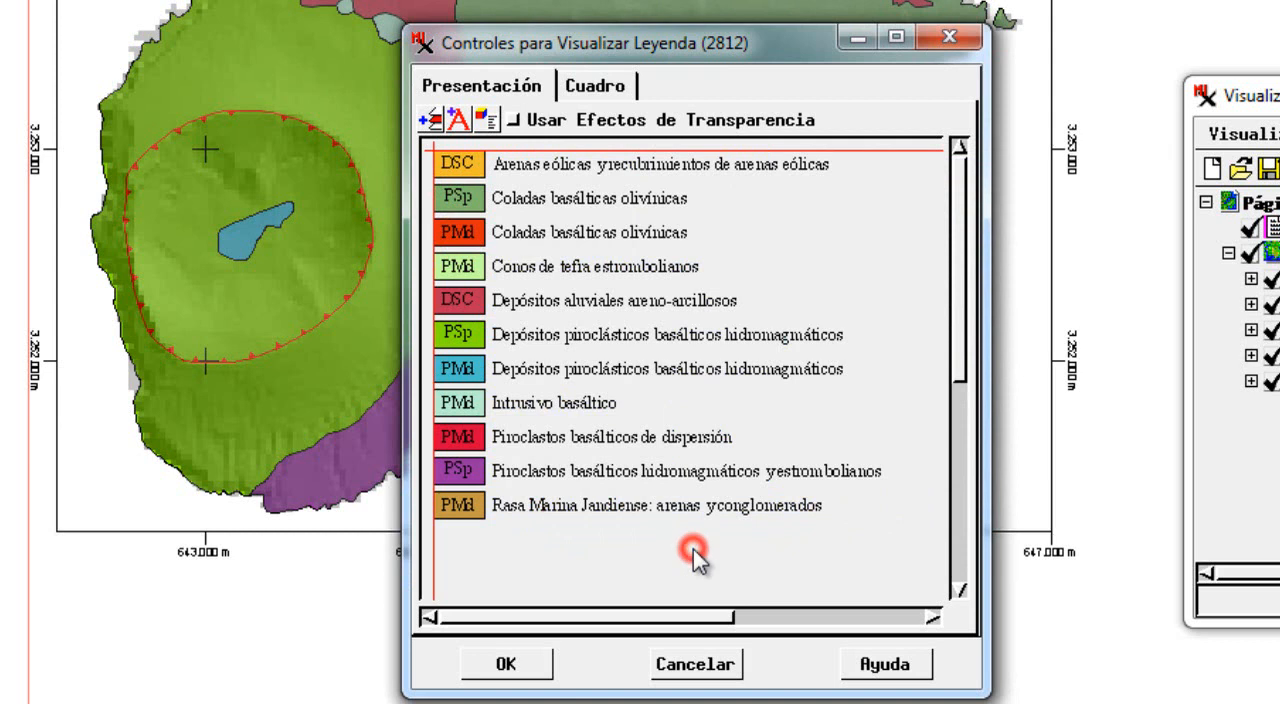
Review the sample size and text style options for all the legend's entries, keeping the Normal style.
{"action": "left_click", "coordinate": [561, 162]}
{"action": "left_click", "coordinate": [561, 197]}
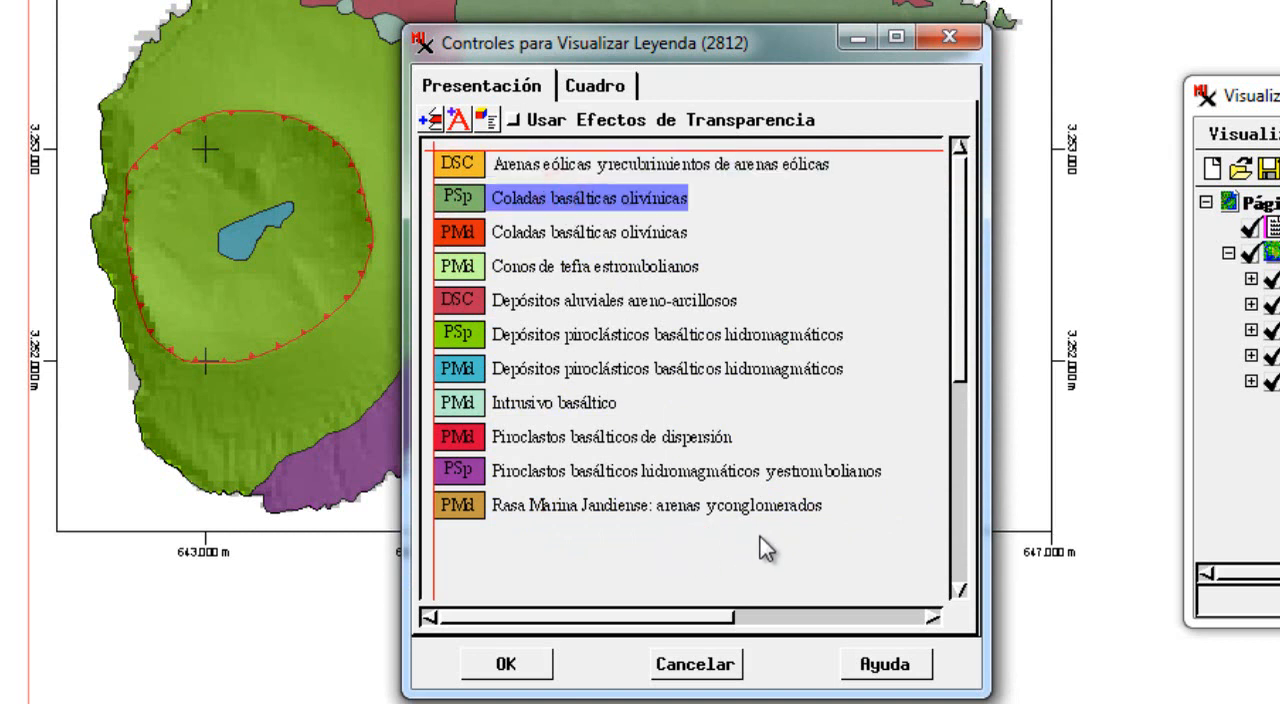
{"action": "left_click_drag", "start_coordinate": [764, 538], "coordinate": [583, 163]}
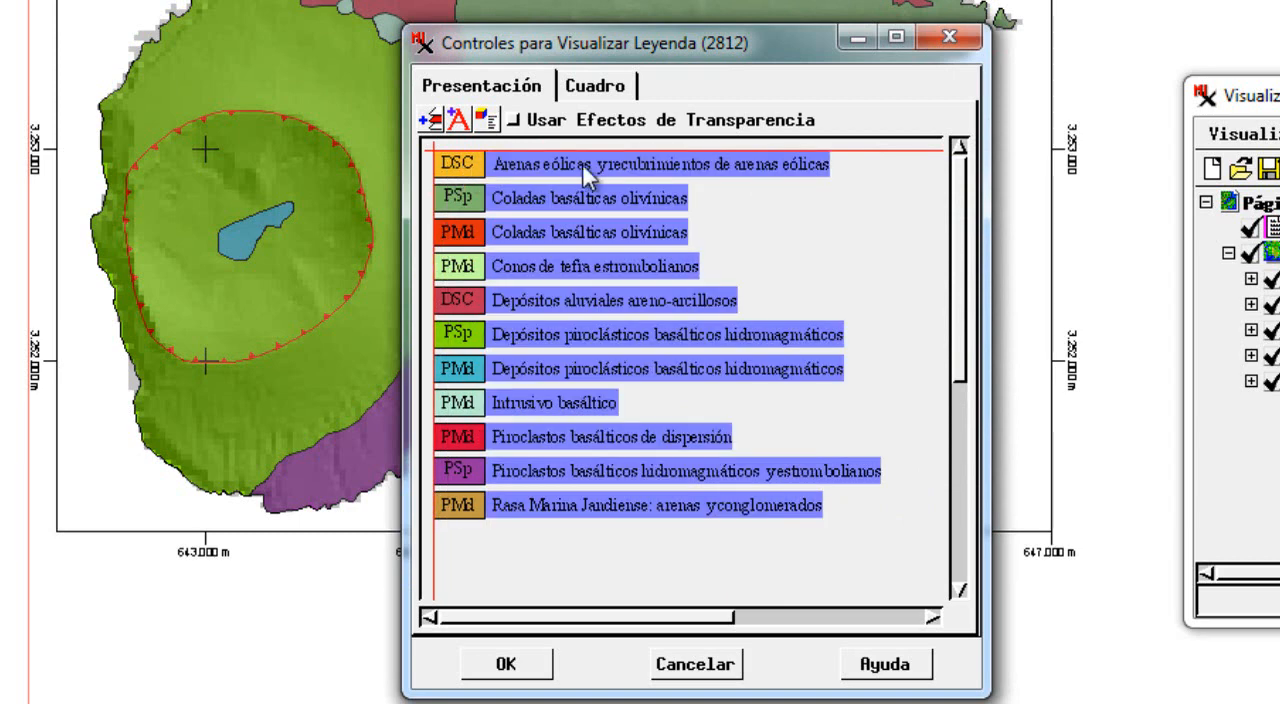
{"action": "right_click", "coordinate": [585, 165]}
{"action": "left_click", "coordinate": [648, 264]}
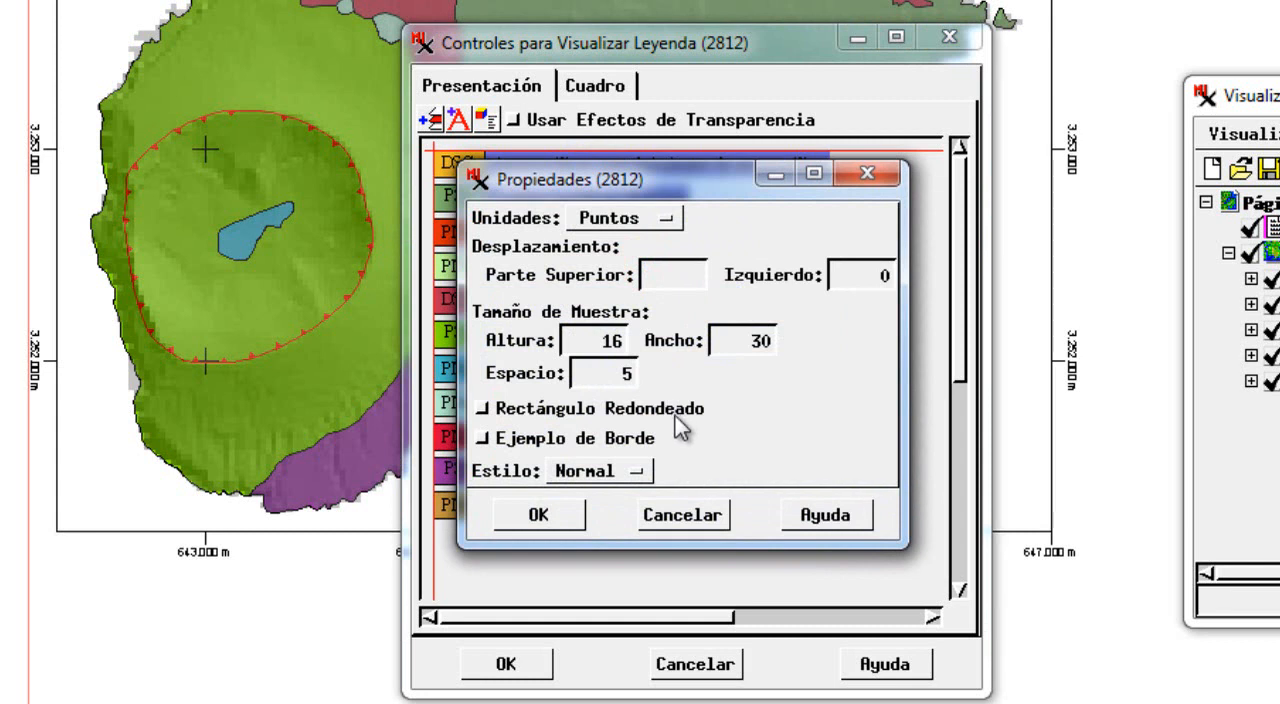
{"action": "left_click", "coordinate": [639, 471]}
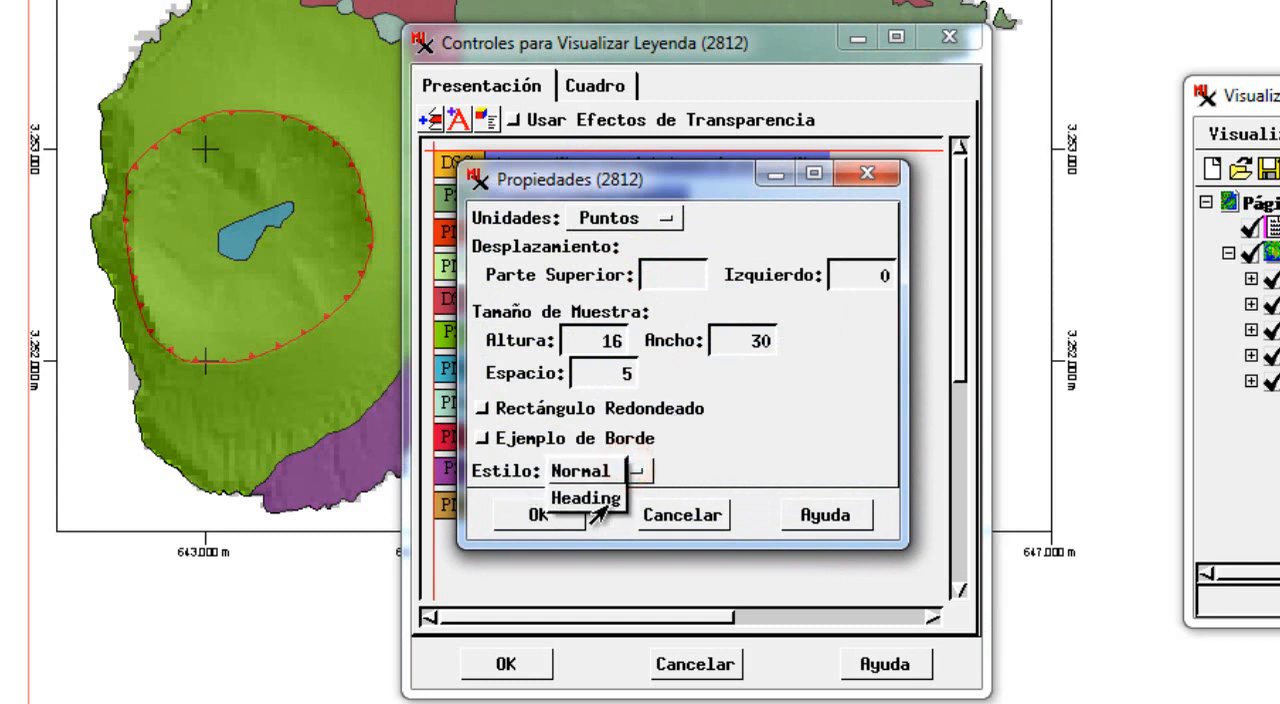
{"action": "left_click", "coordinate": [706, 467]}
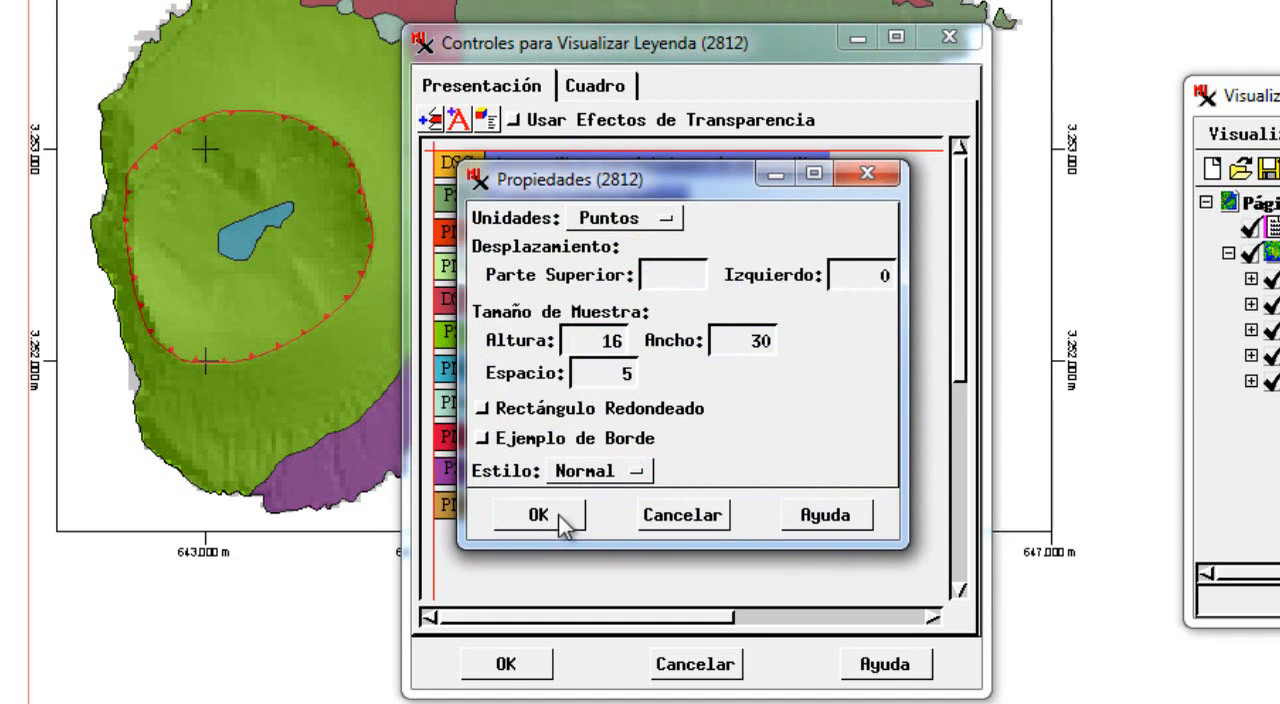
{"action": "left_click", "coordinate": [562, 518]}
{"action": "left_click", "coordinate": [759, 233]}
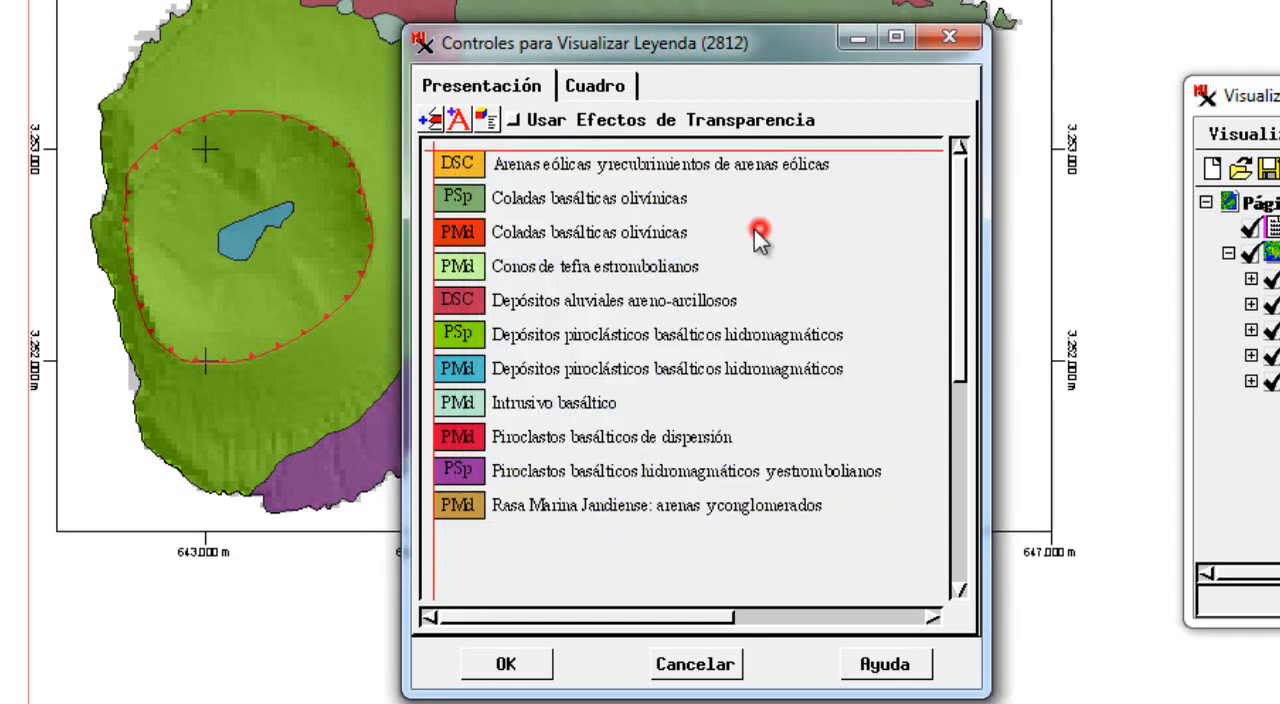
{"action": "double_click", "coordinate": [541, 162]}
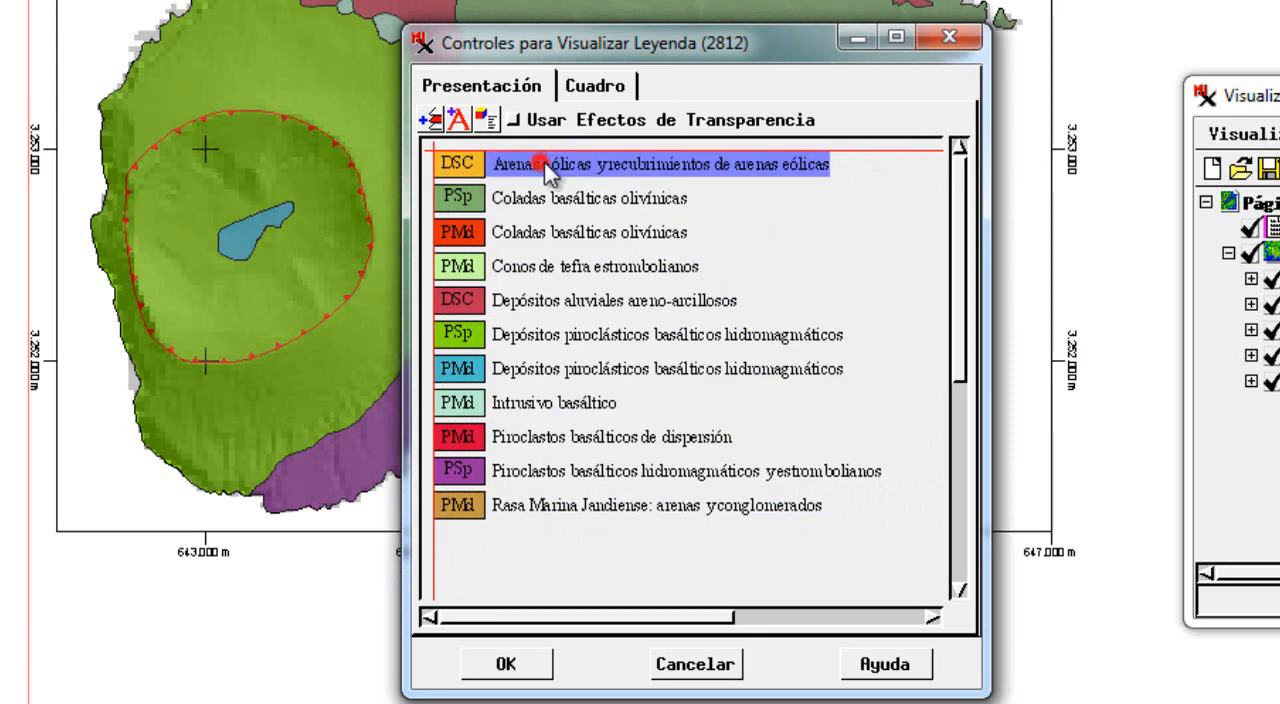
{"action": "triple_click", "coordinate": [639, 443]}
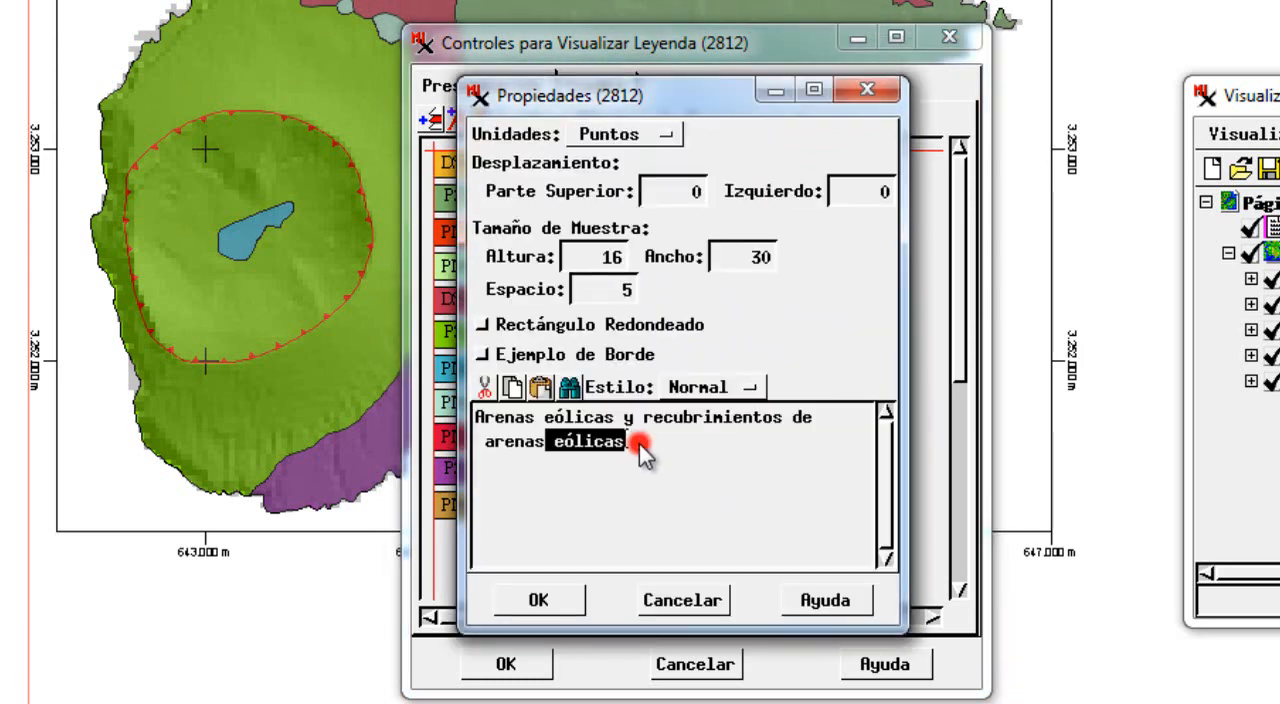
{"action": "left_click", "coordinate": [690, 599]}
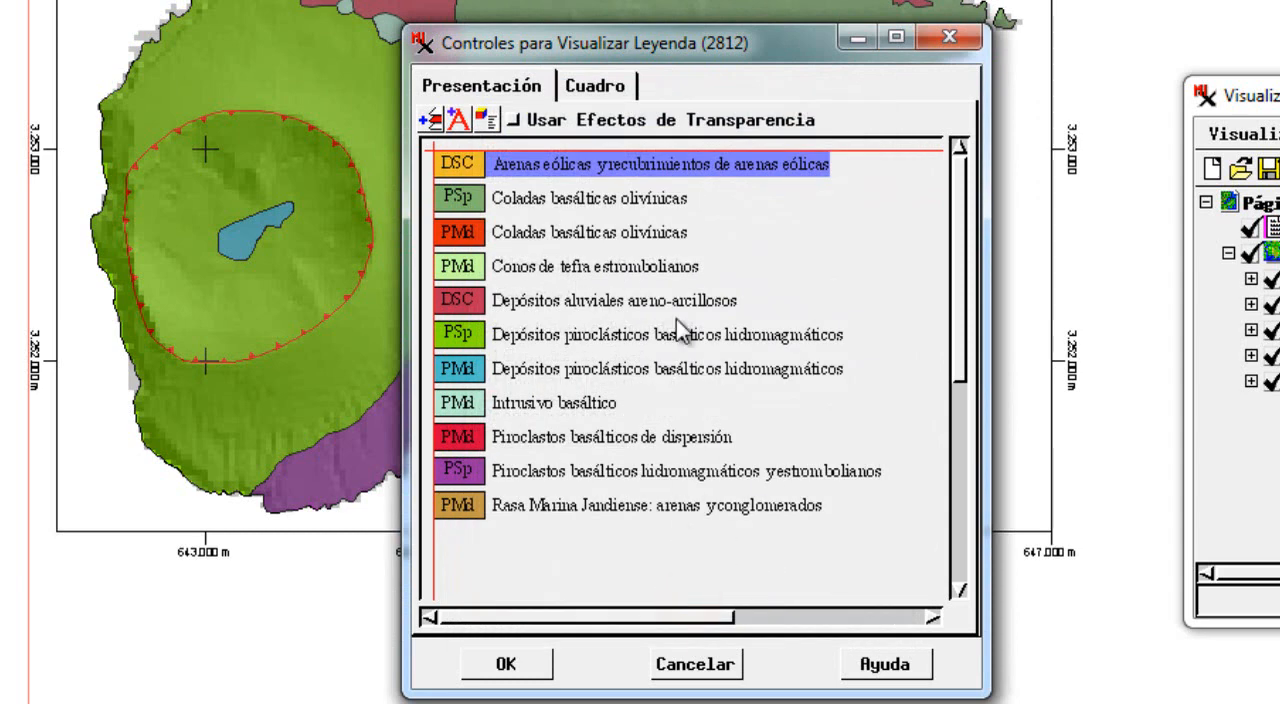
Apply the Heading style to the legend entry "Arenas eólicas y recubrimientos de arenas eólicas".
{"action": "double_click", "coordinate": [557, 170]}
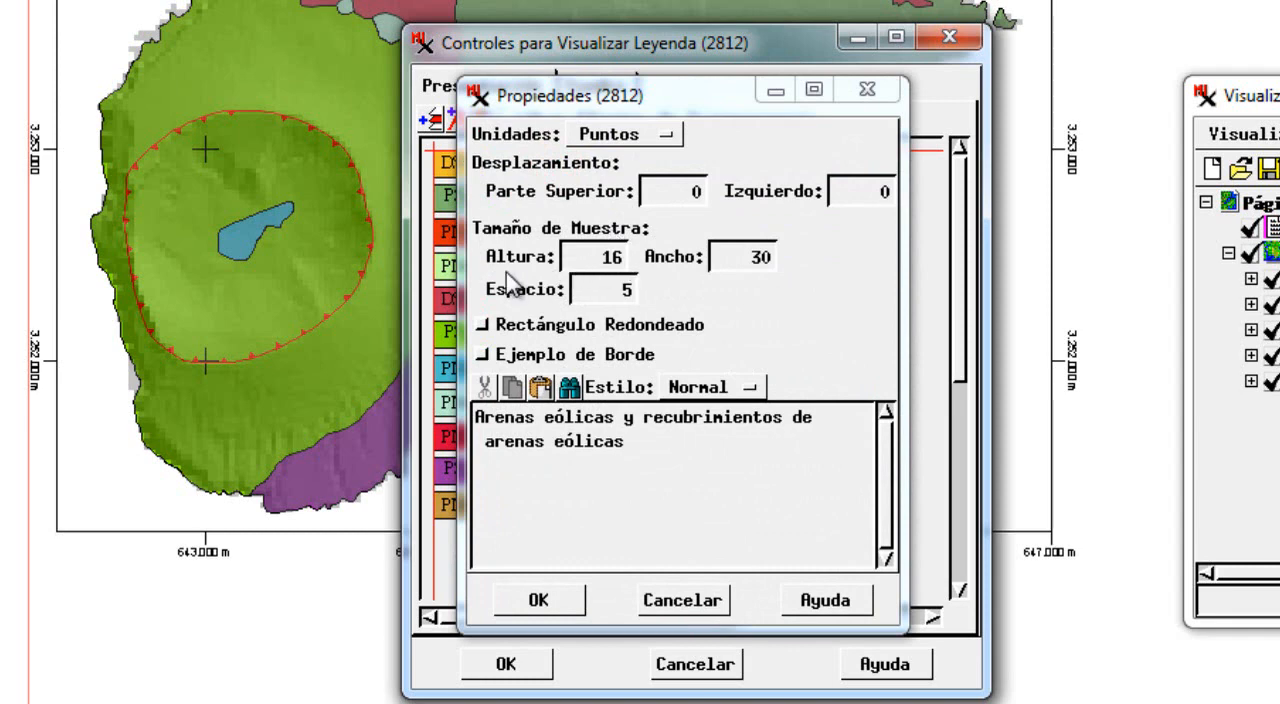
{"action": "left_click_drag", "start_coordinate": [640, 95], "coordinate": [943, 108]}
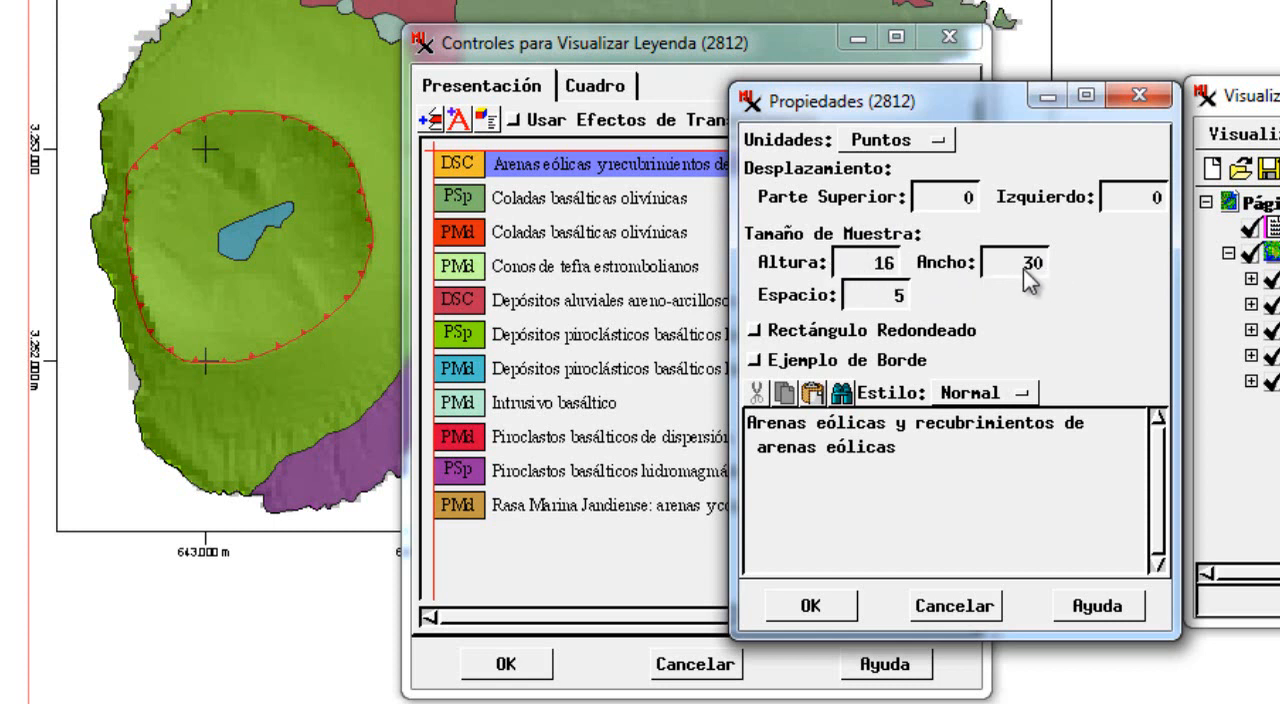
{"action": "triple_click", "coordinate": [910, 451]}
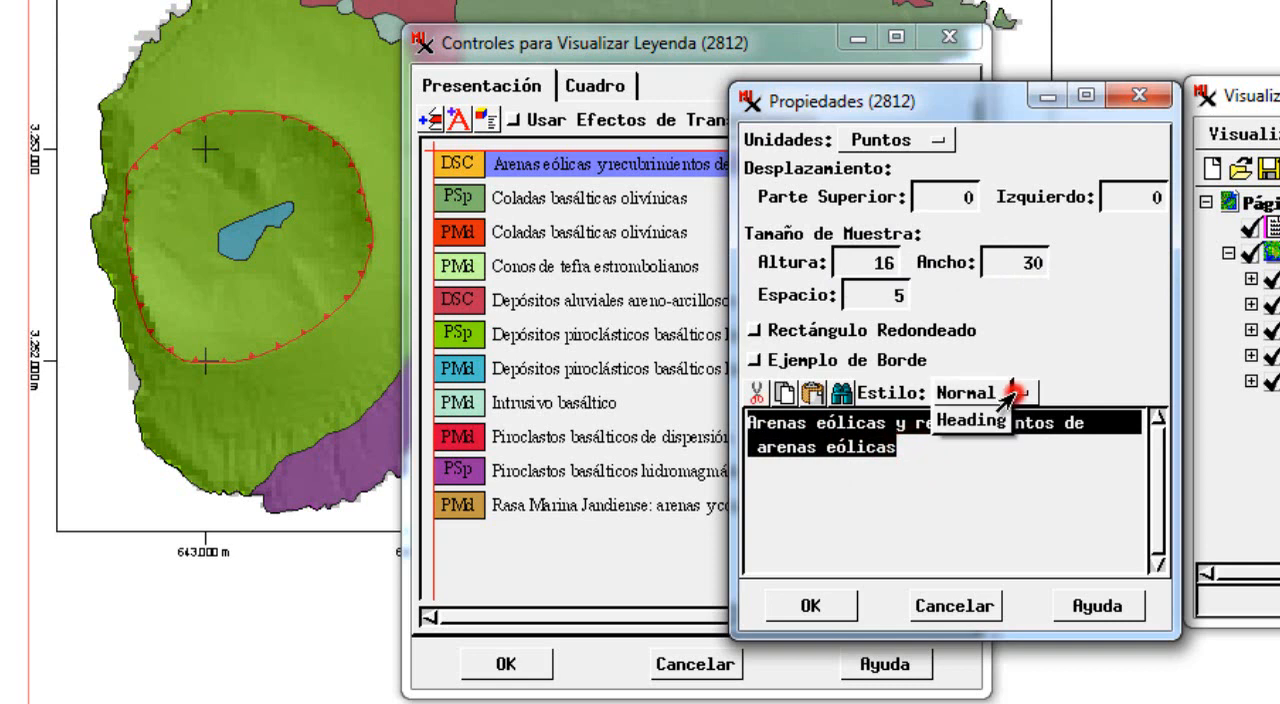
{"action": "left_click", "coordinate": [970, 420]}
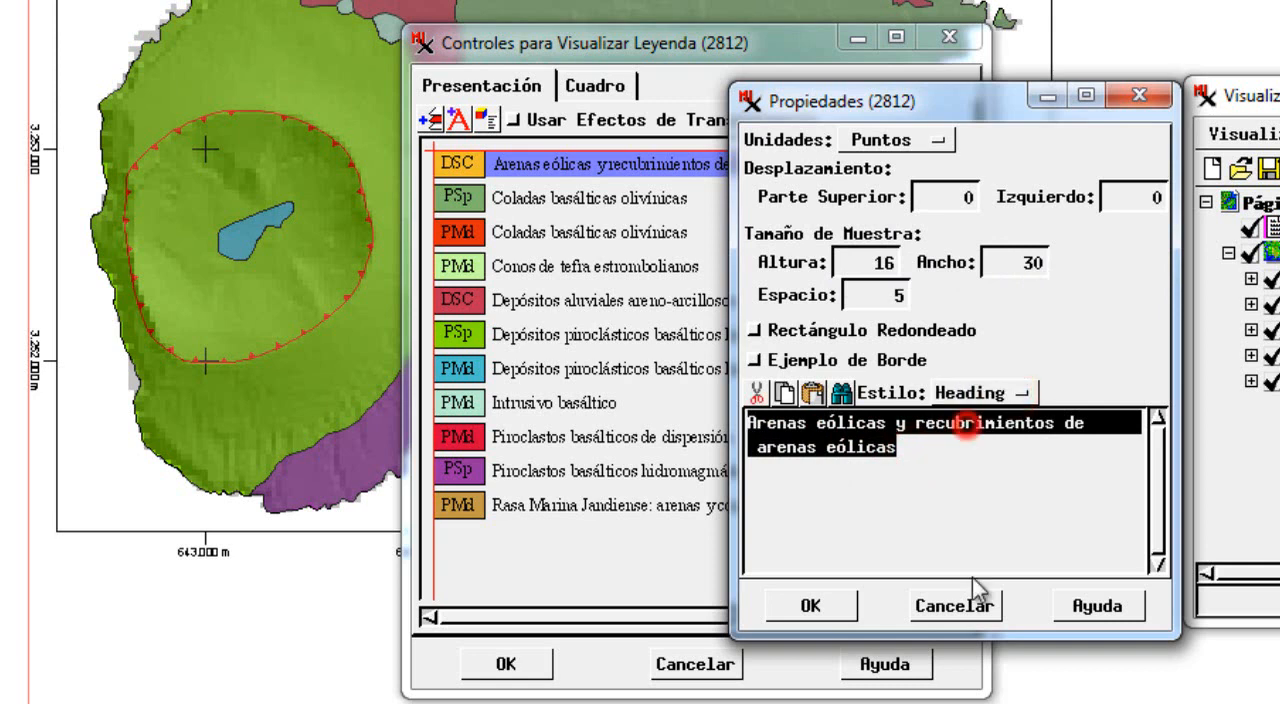
{"action": "left_click", "coordinate": [812, 605]}
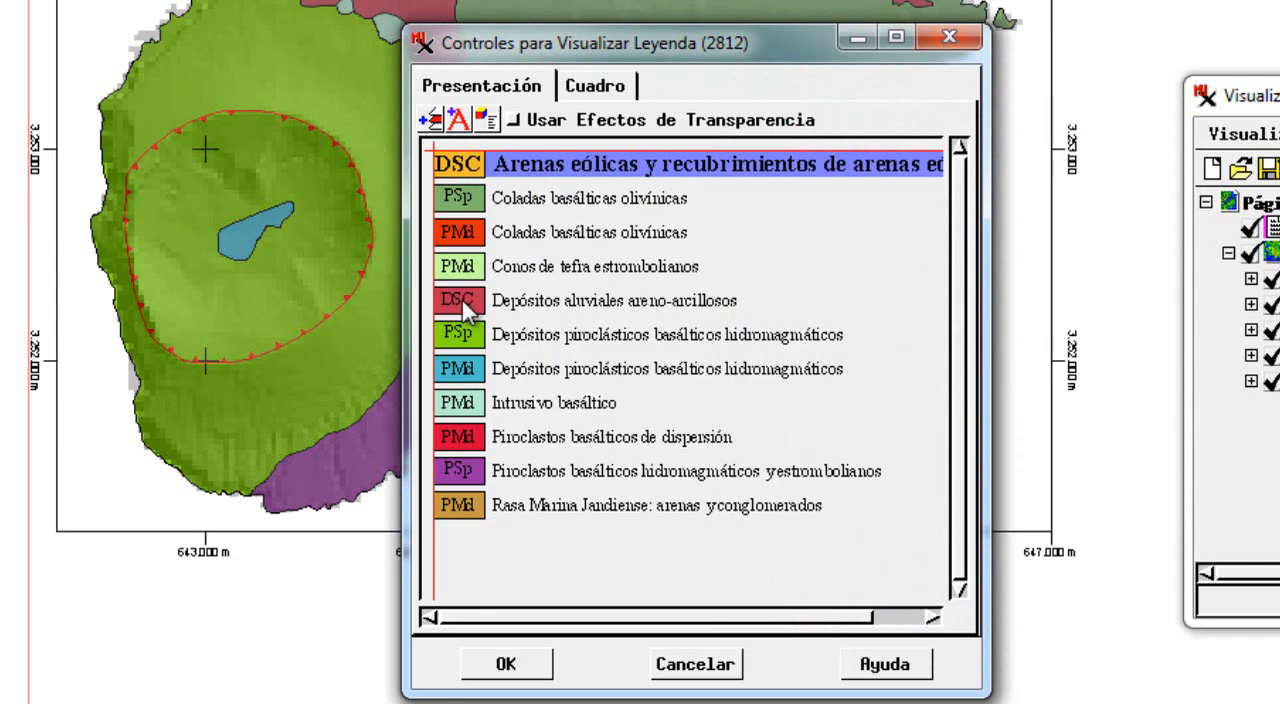
Set the style of the "Arenas eólicas y recubrimientos de arenas eólicas" entry back to Normal.
{"action": "double_click", "coordinate": [570, 166]}
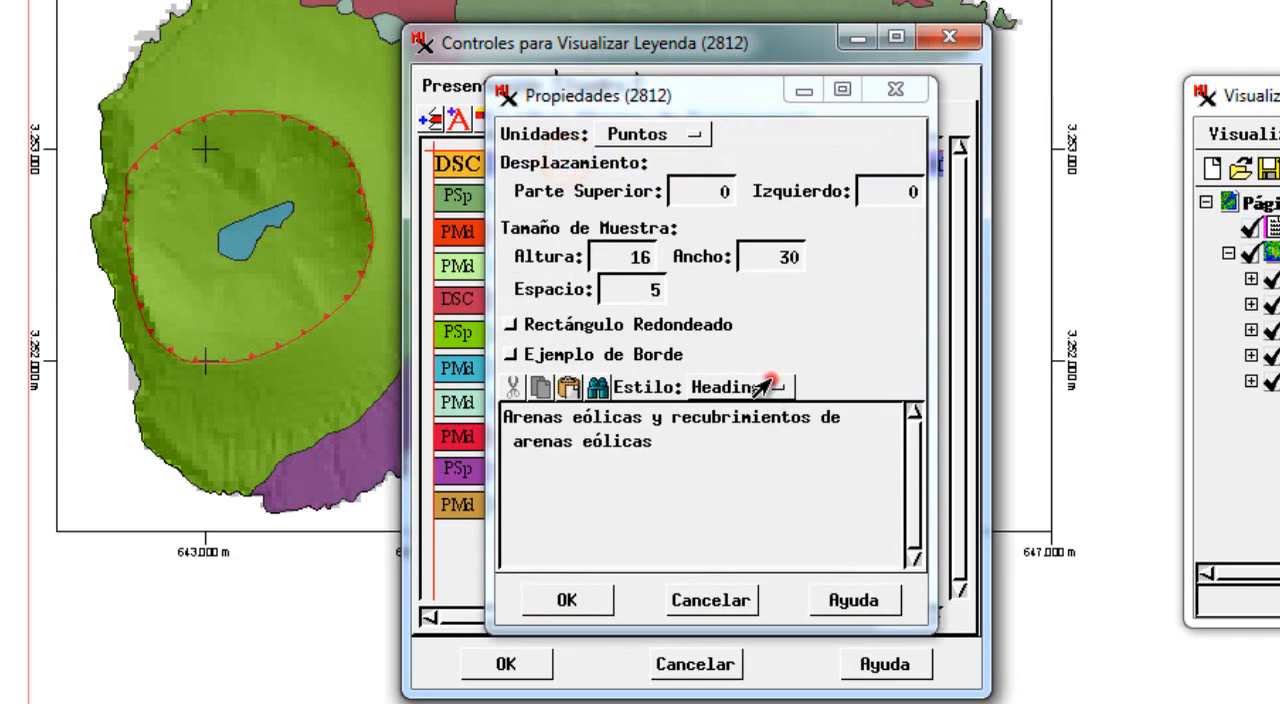
{"action": "left_click", "coordinate": [775, 378]}
{"action": "left_click", "coordinate": [726, 360]}
{"action": "left_click", "coordinate": [586, 600]}
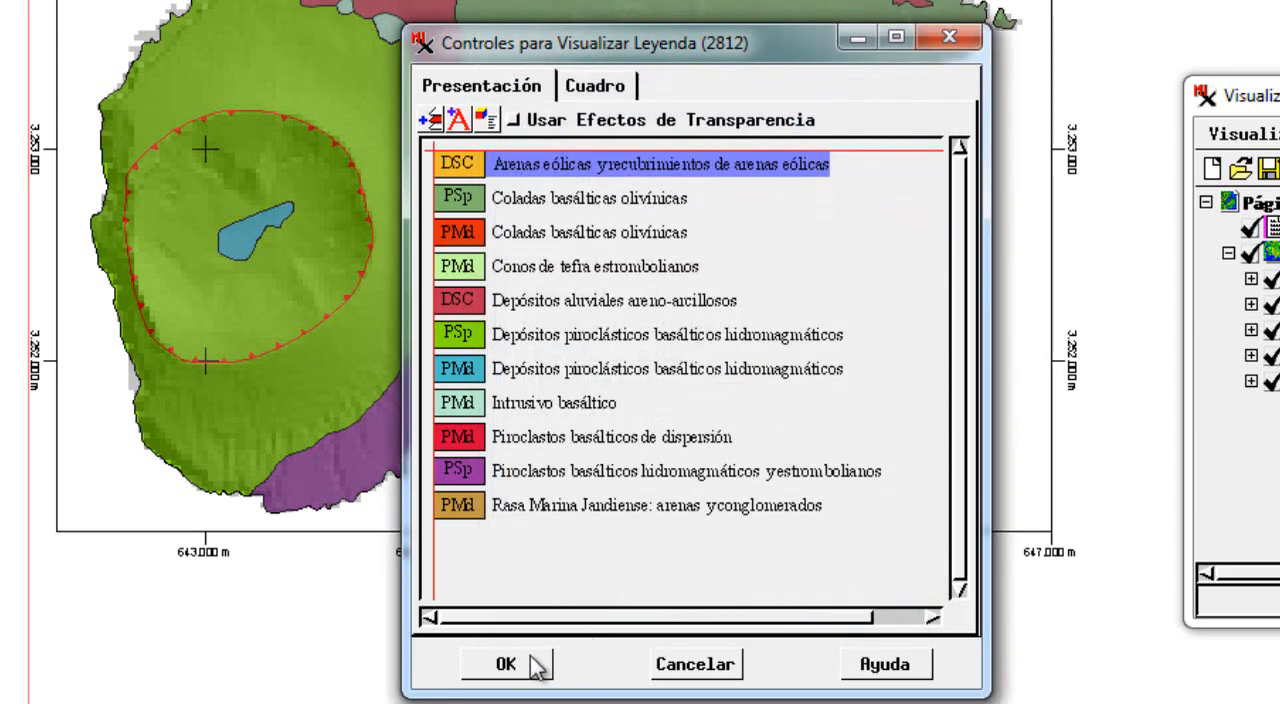
Check the legend's frame options and accept the legend to place it on the presentation page.
{"action": "left_click", "coordinate": [595, 86]}
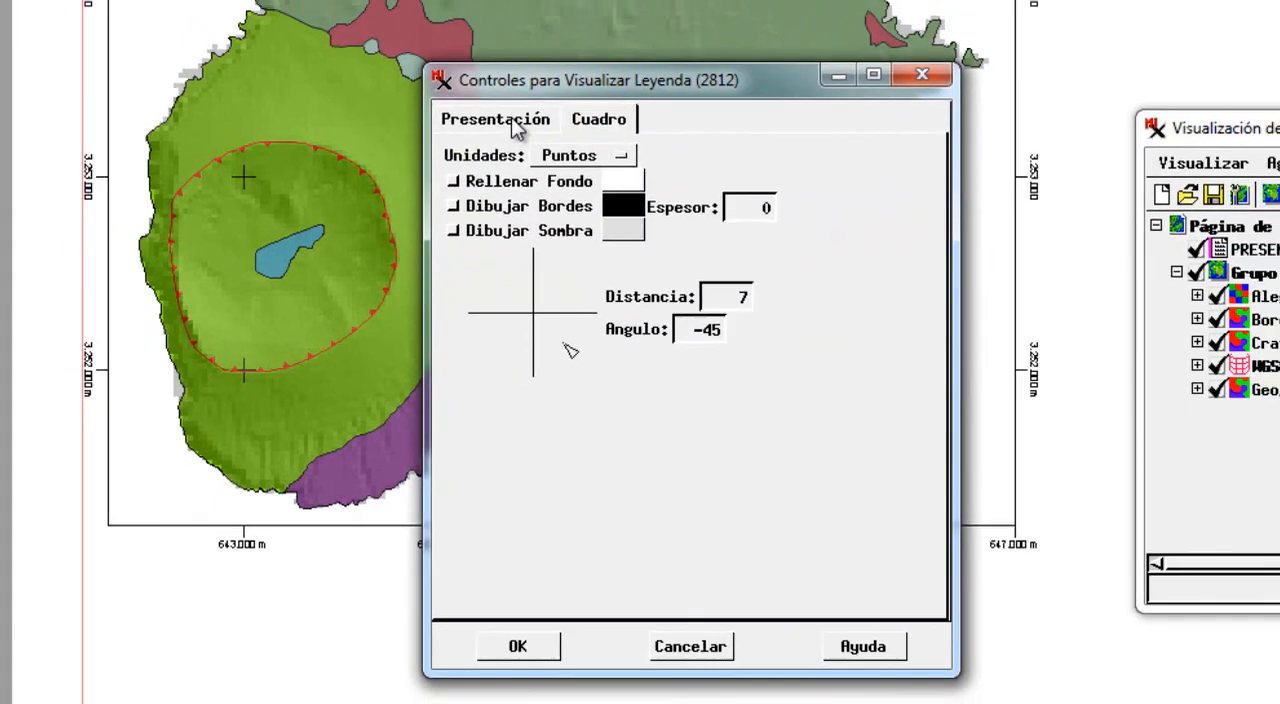
{"action": "left_click", "coordinate": [481, 86]}
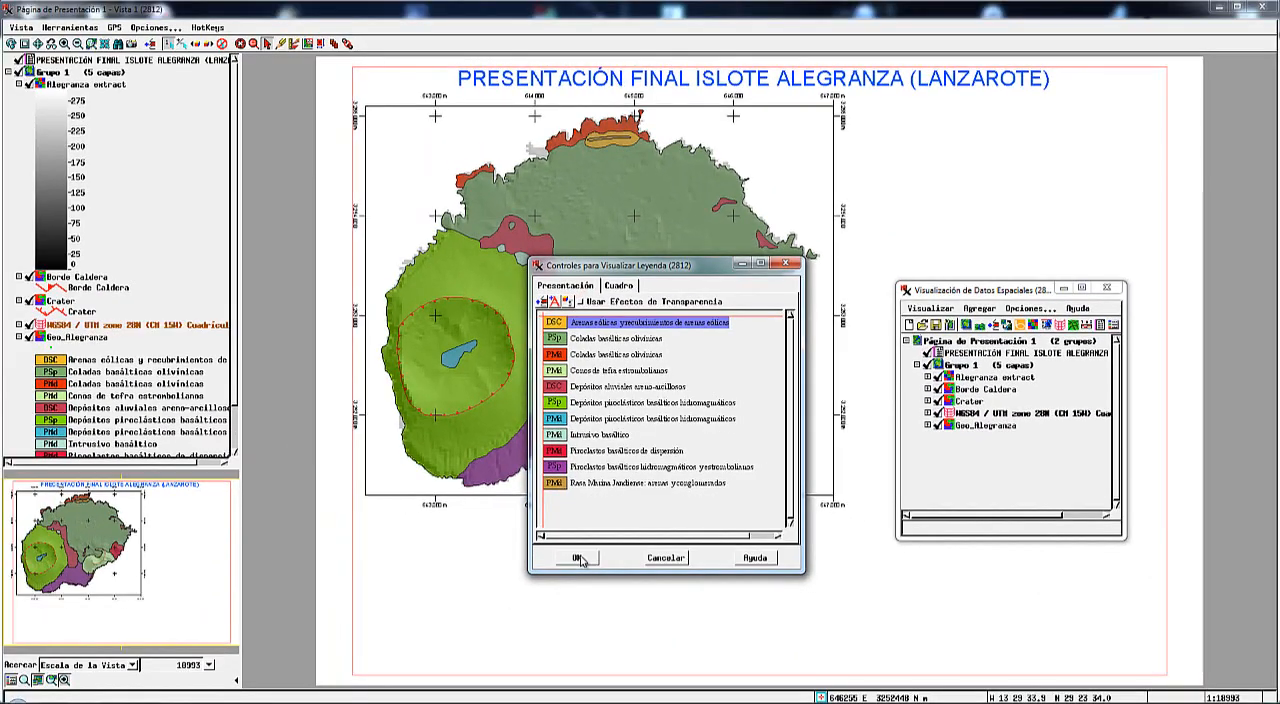
{"action": "left_click", "coordinate": [580, 559]}
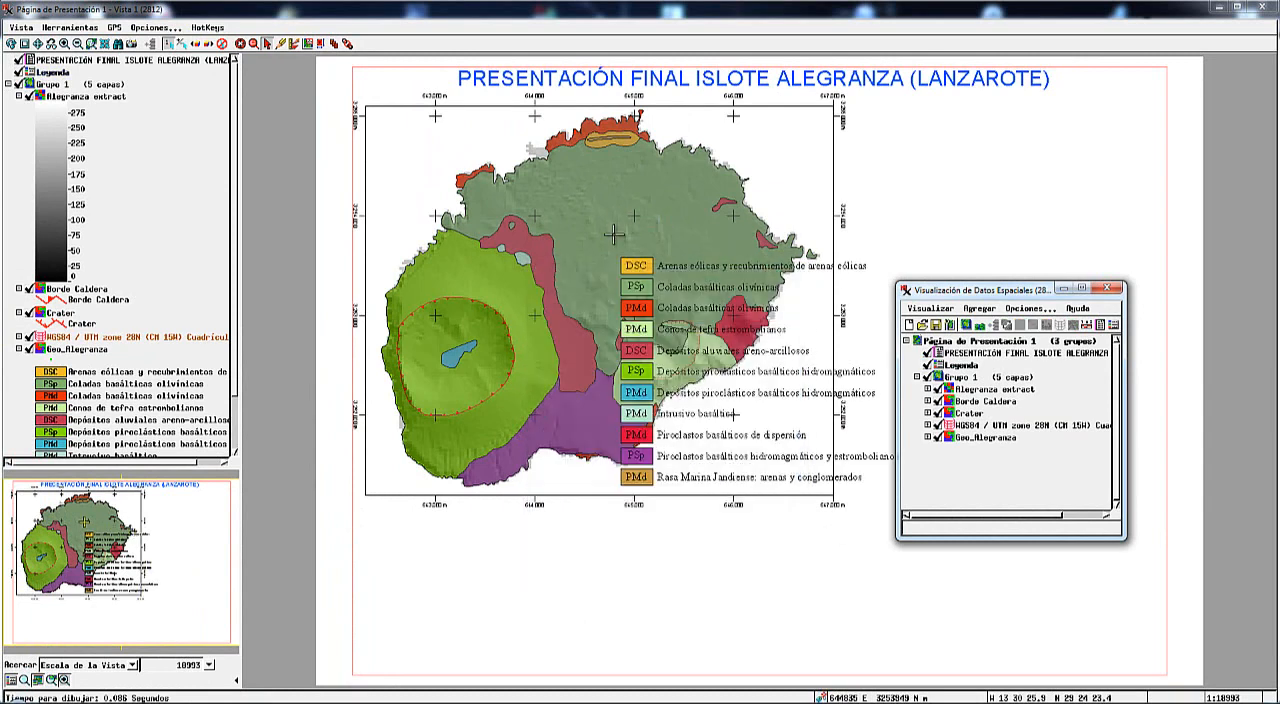
Examine the Leyenda group's page association, spacing and size settings, and close them without changes.
{"action": "left_click", "coordinate": [1064, 288]}
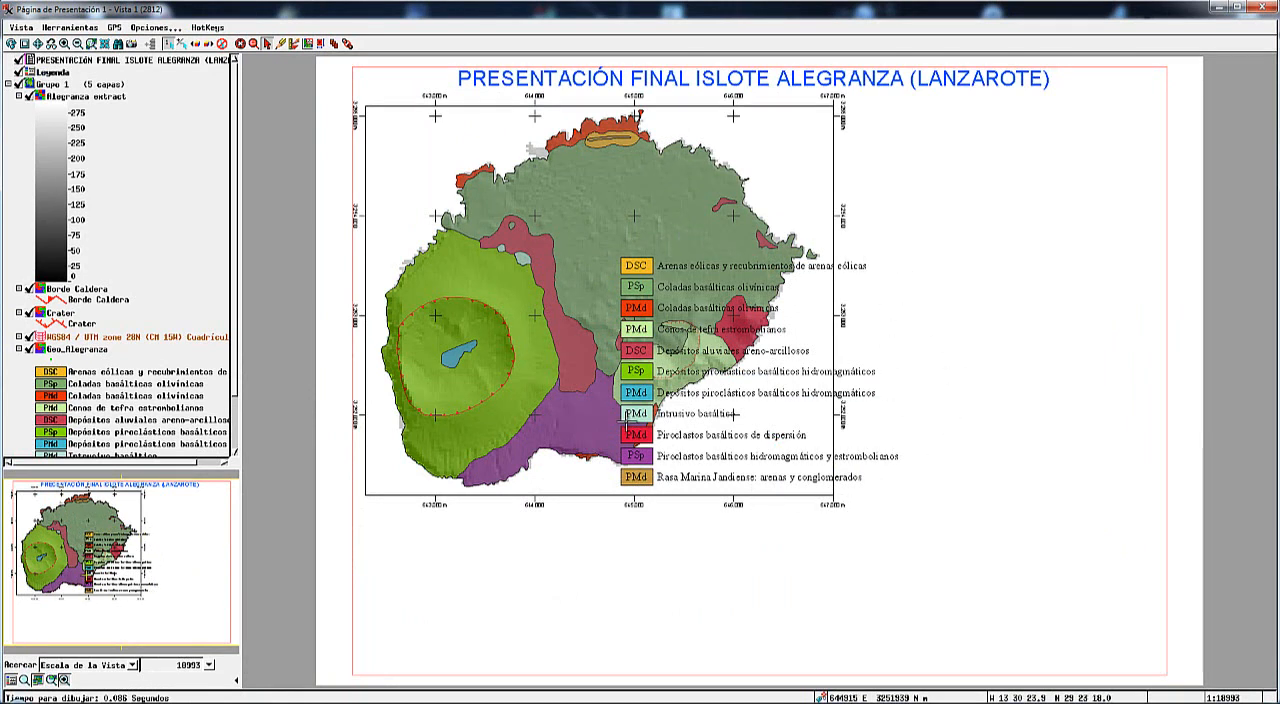
{"action": "mouse_move", "coordinate": [627, 428]}
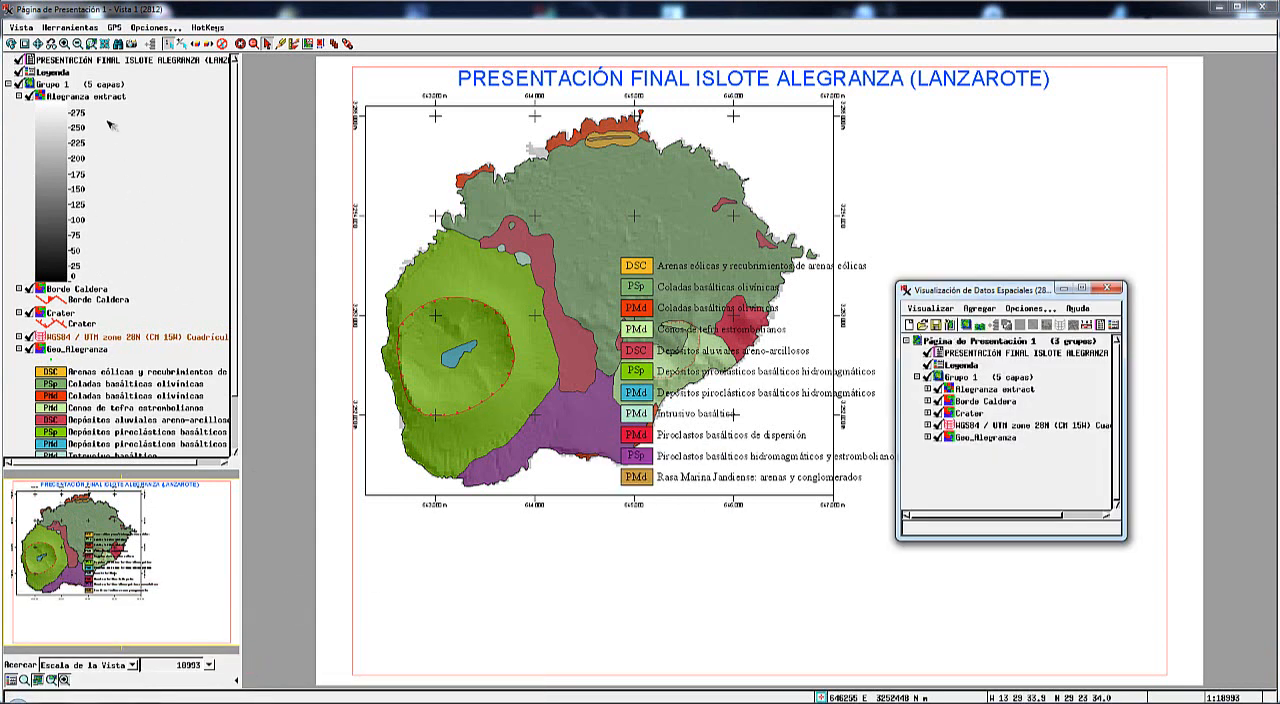
{"action": "left_click_drag", "start_coordinate": [1016, 290], "coordinate": [1048, 192]}
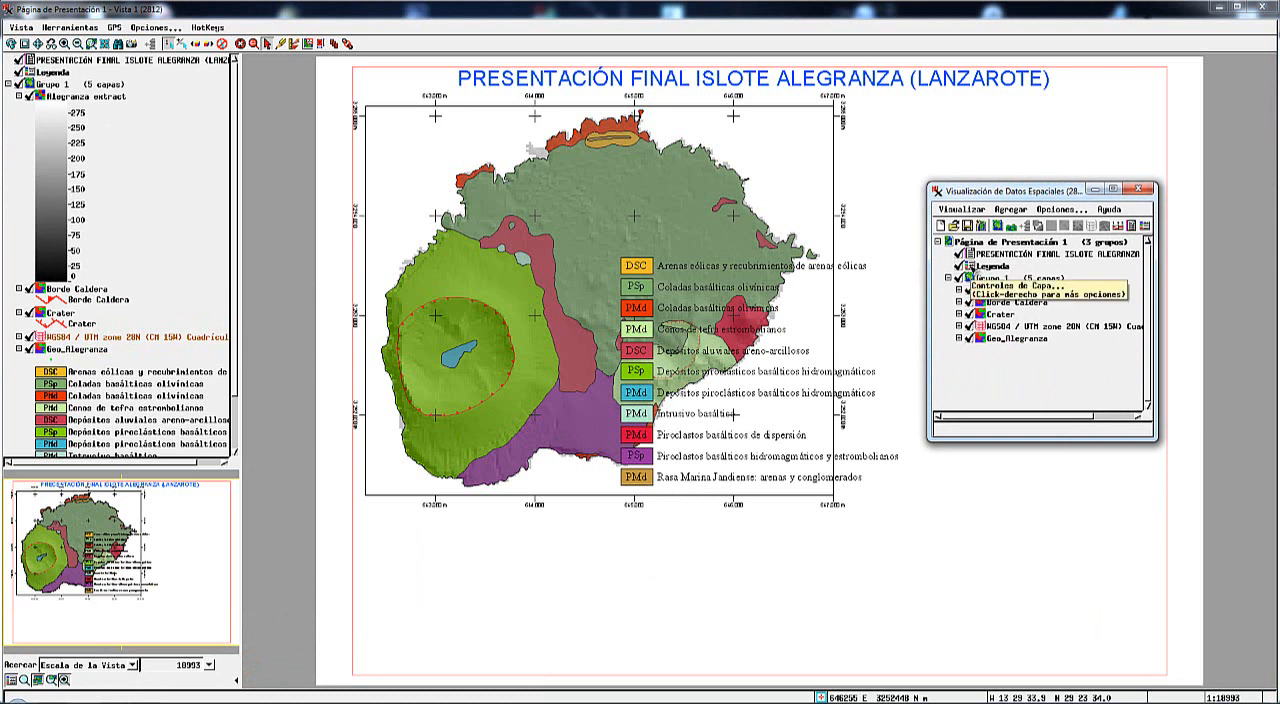
{"action": "right_click", "coordinate": [968, 266]}
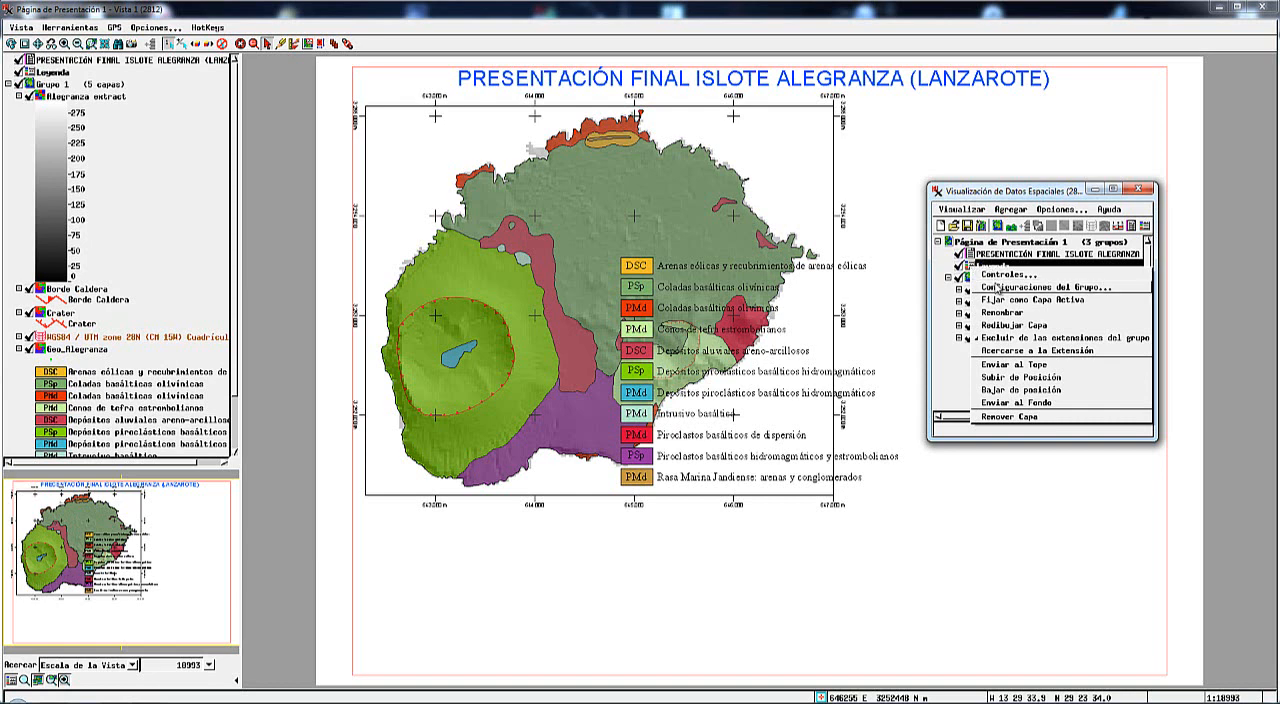
{"action": "left_click", "coordinate": [998, 288]}
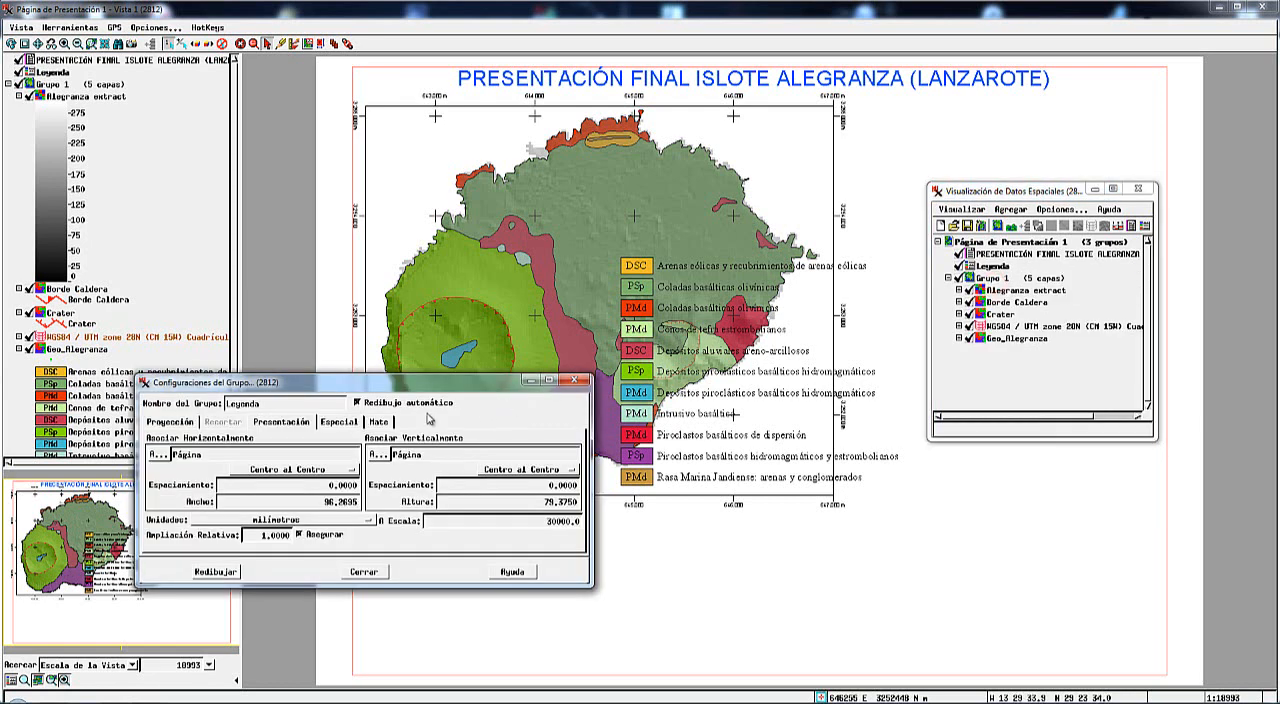
{"action": "left_click_drag", "start_coordinate": [351, 388], "coordinate": [651, 262]}
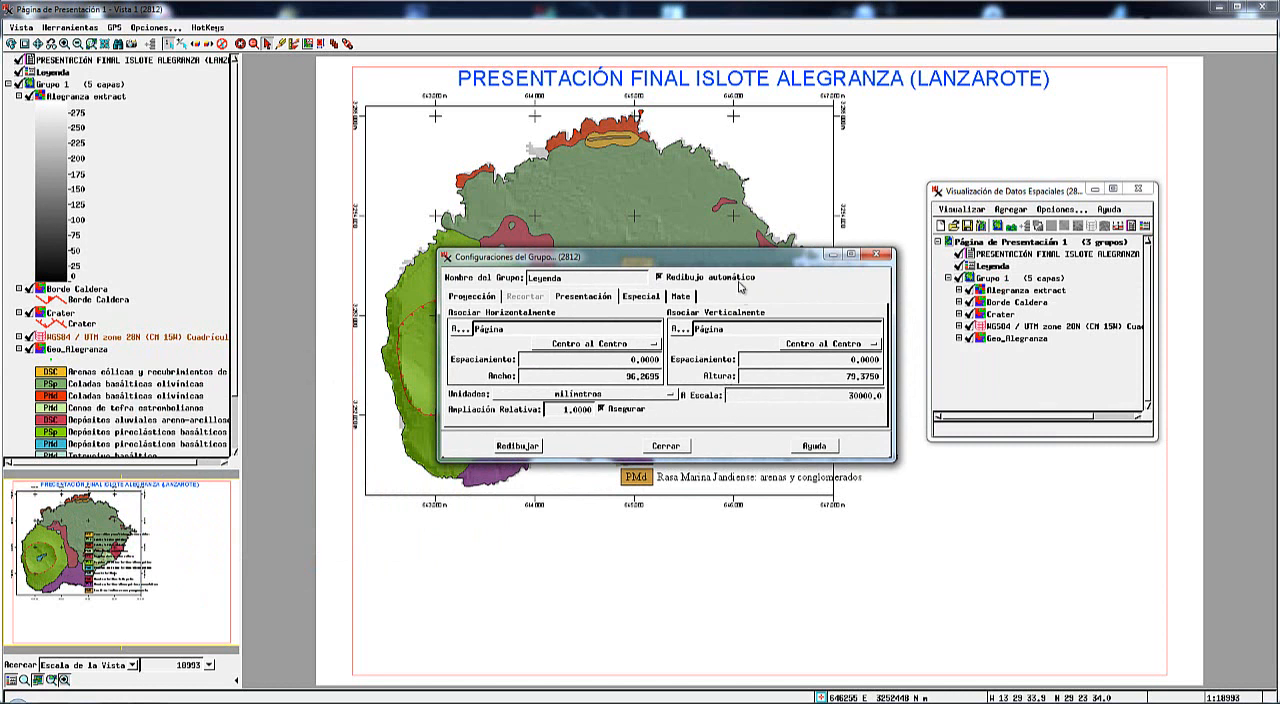
{"action": "left_click_drag", "start_coordinate": [718, 266], "coordinate": [614, 270]}
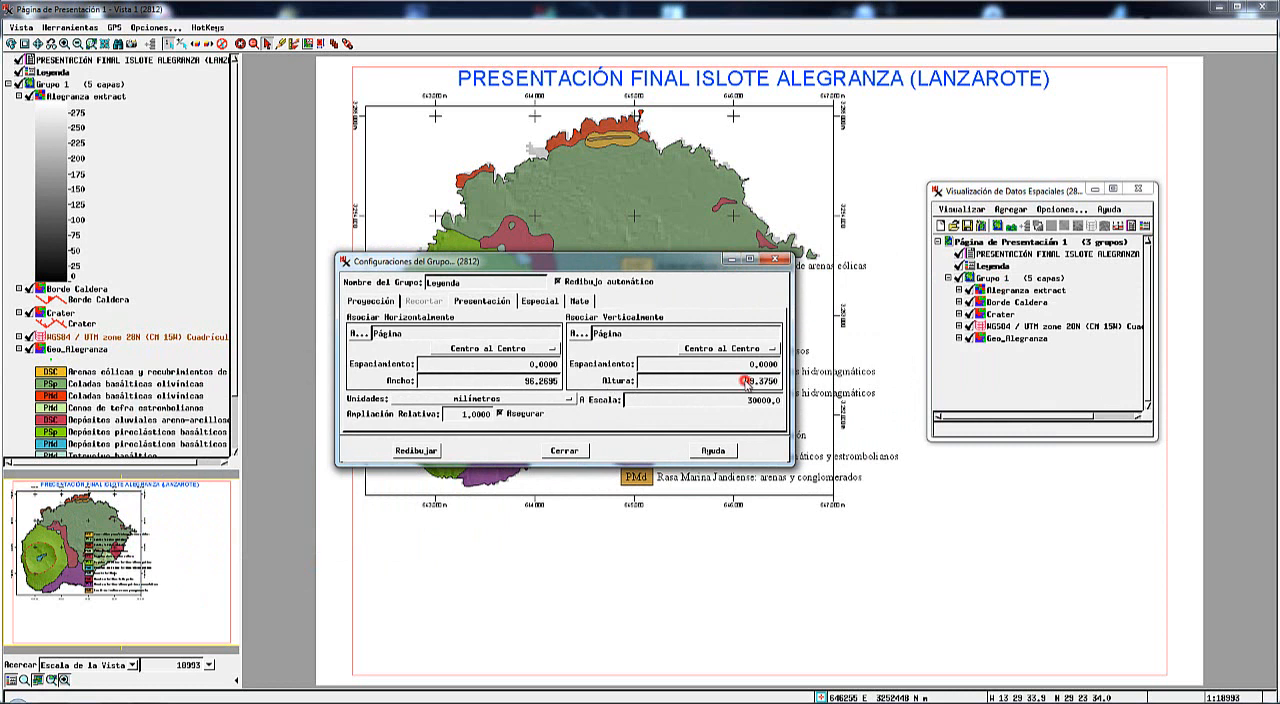
{"action": "left_click_drag", "start_coordinate": [745, 381], "coordinate": [788, 386]}
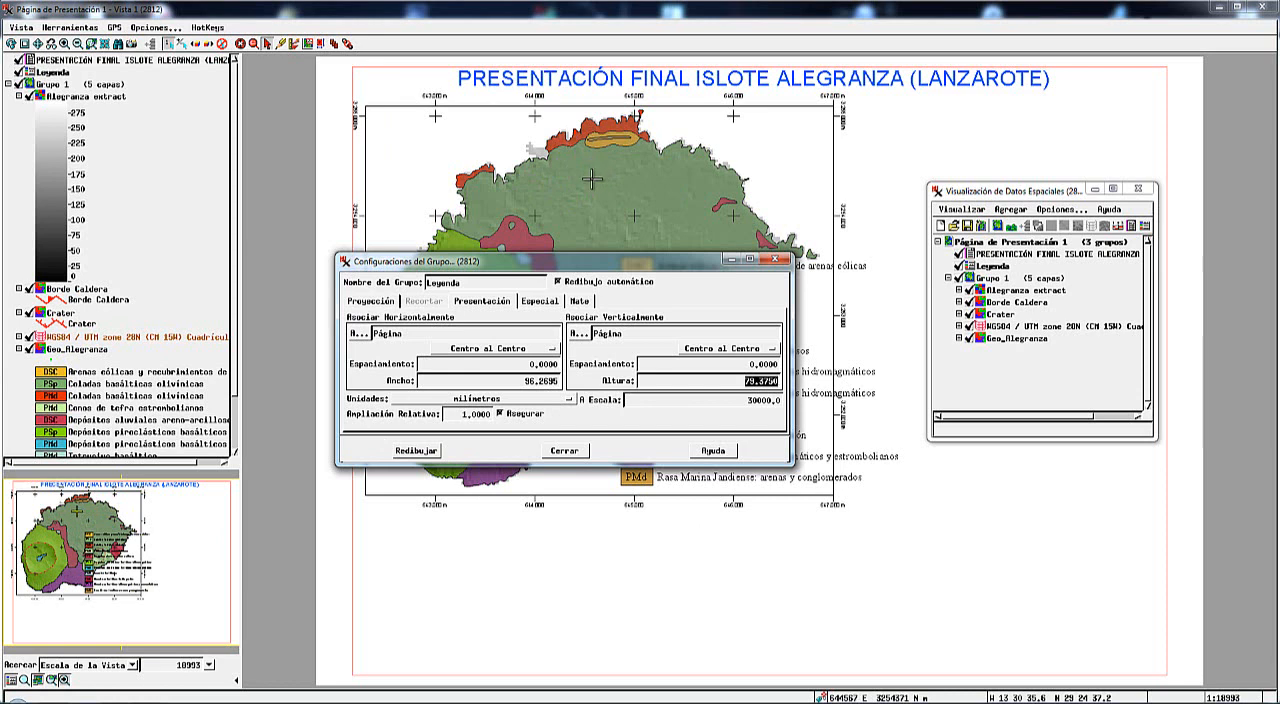
{"action": "left_click_drag", "start_coordinate": [572, 260], "coordinate": [575, 416]}
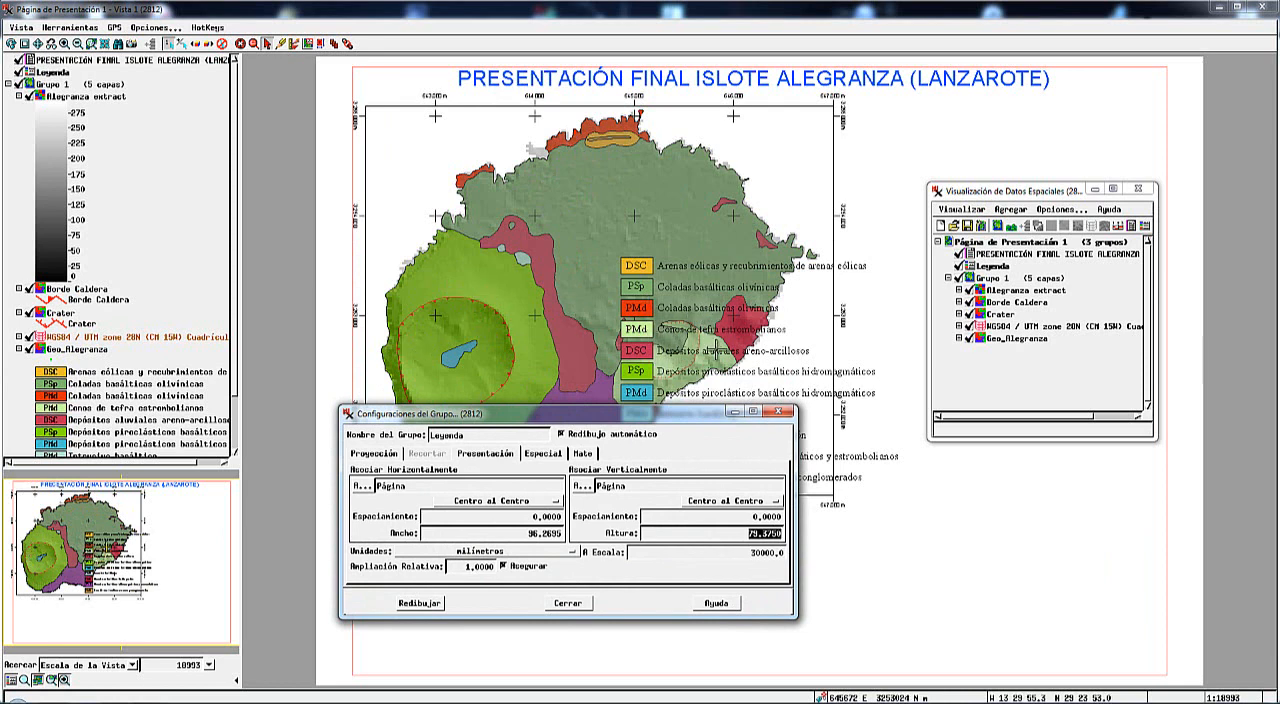
{"action": "left_click_drag", "start_coordinate": [649, 421], "coordinate": [622, 411]}
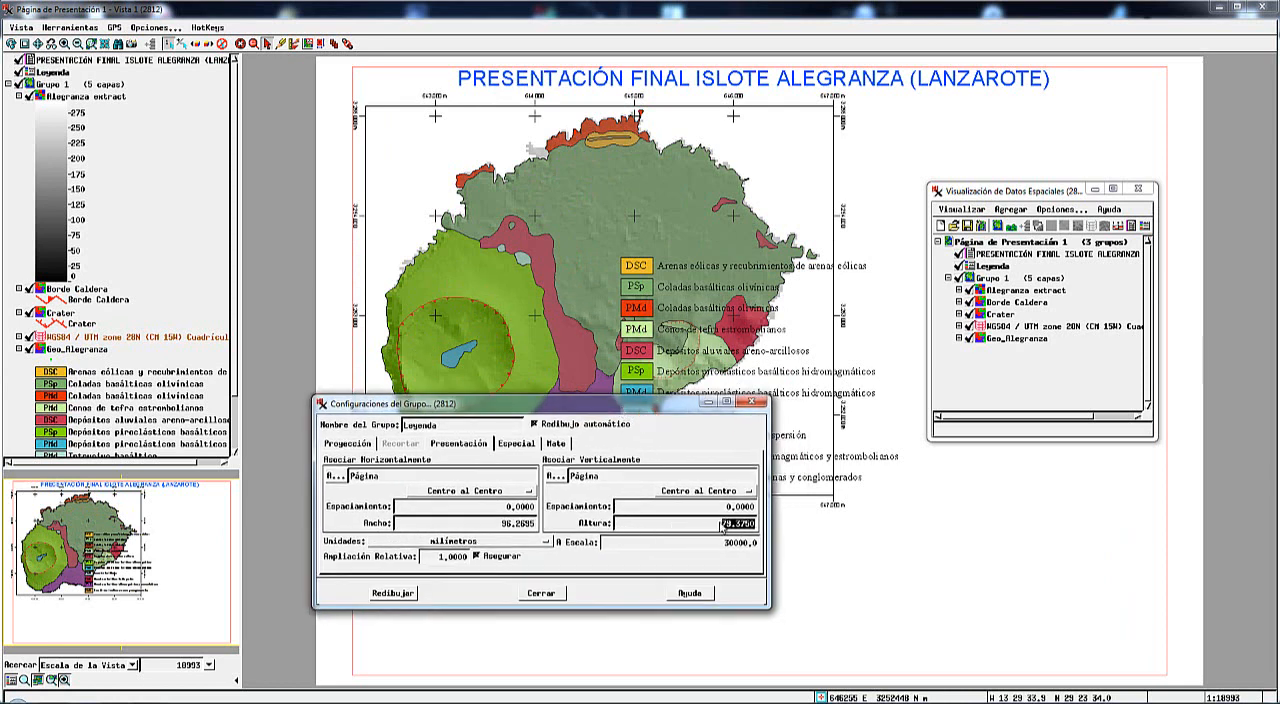
{"action": "left_click", "coordinate": [545, 596]}
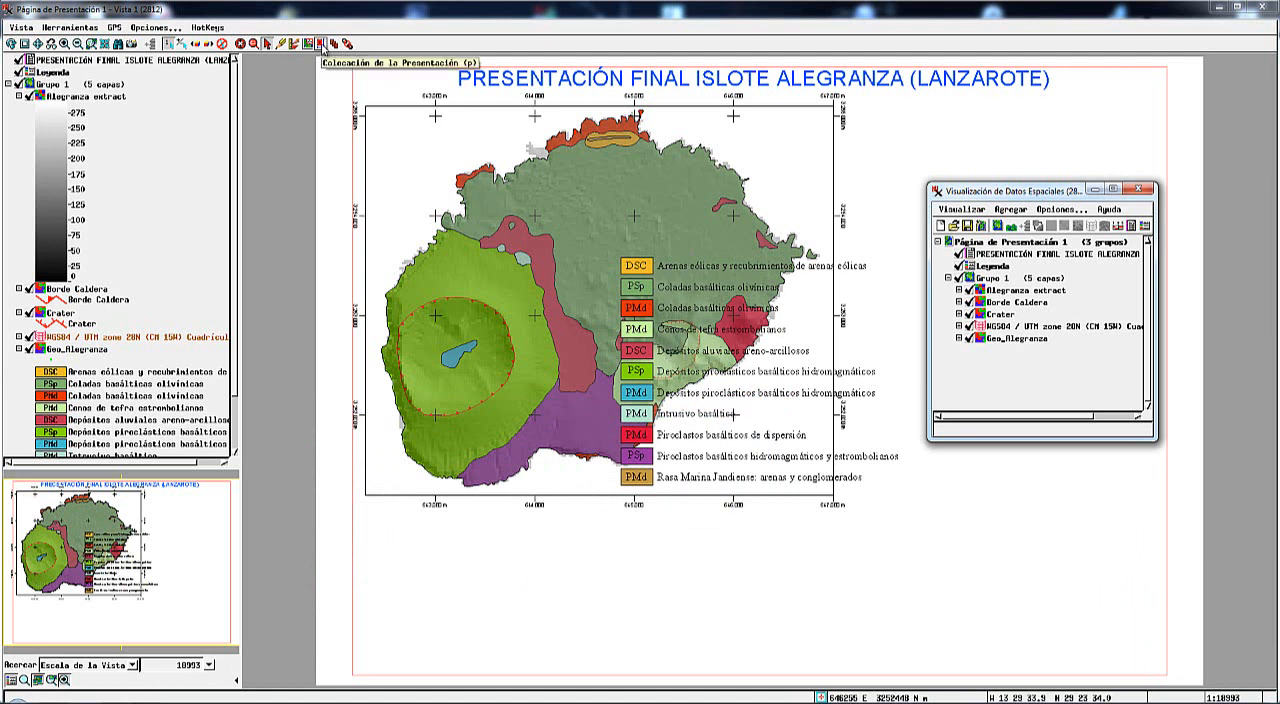
Activate presentation placement, select the Leyenda group on the page, and review its height setting without changing it.
{"action": "left_click", "coordinate": [321, 44]}
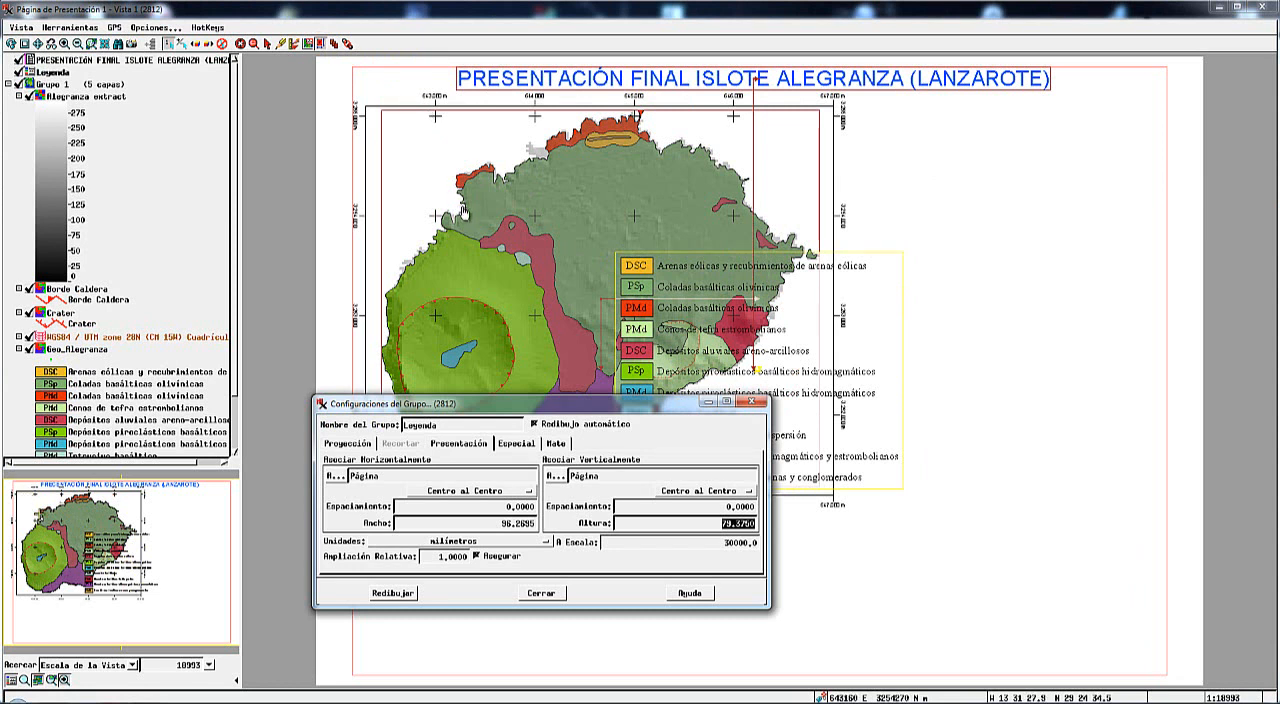
{"action": "left_click", "coordinate": [576, 302]}
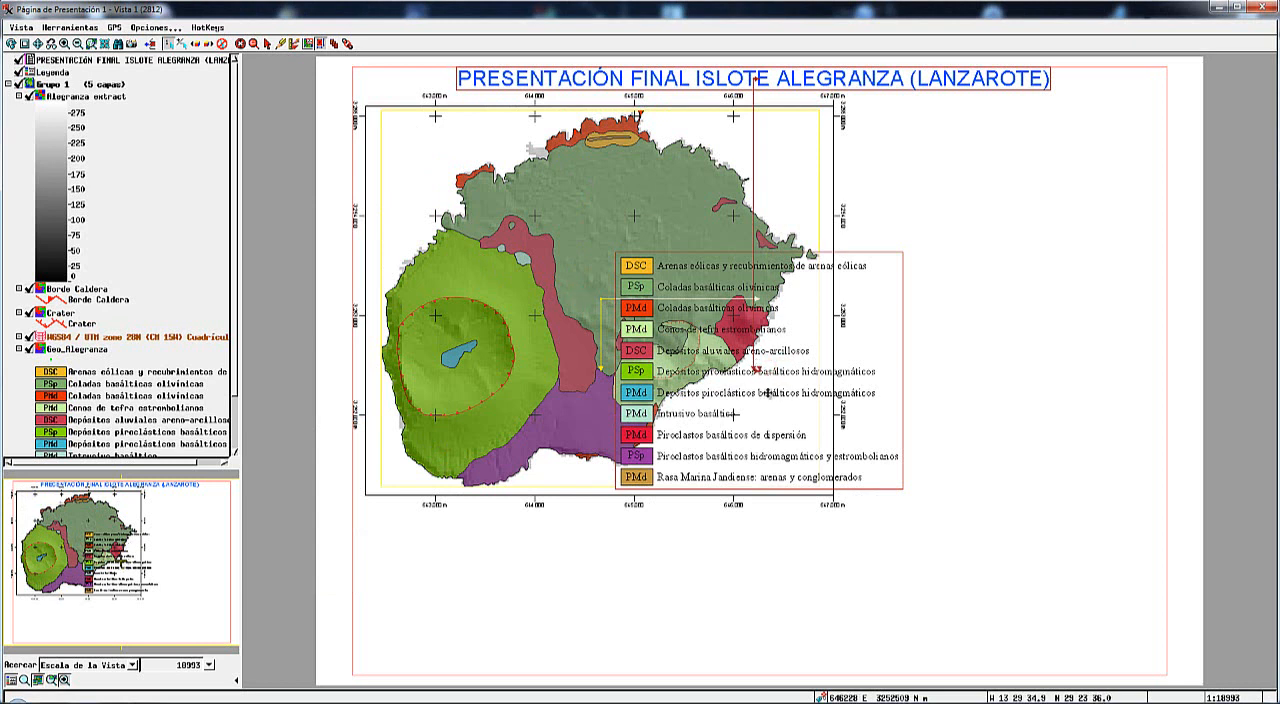
{"action": "left_click", "coordinate": [858, 462]}
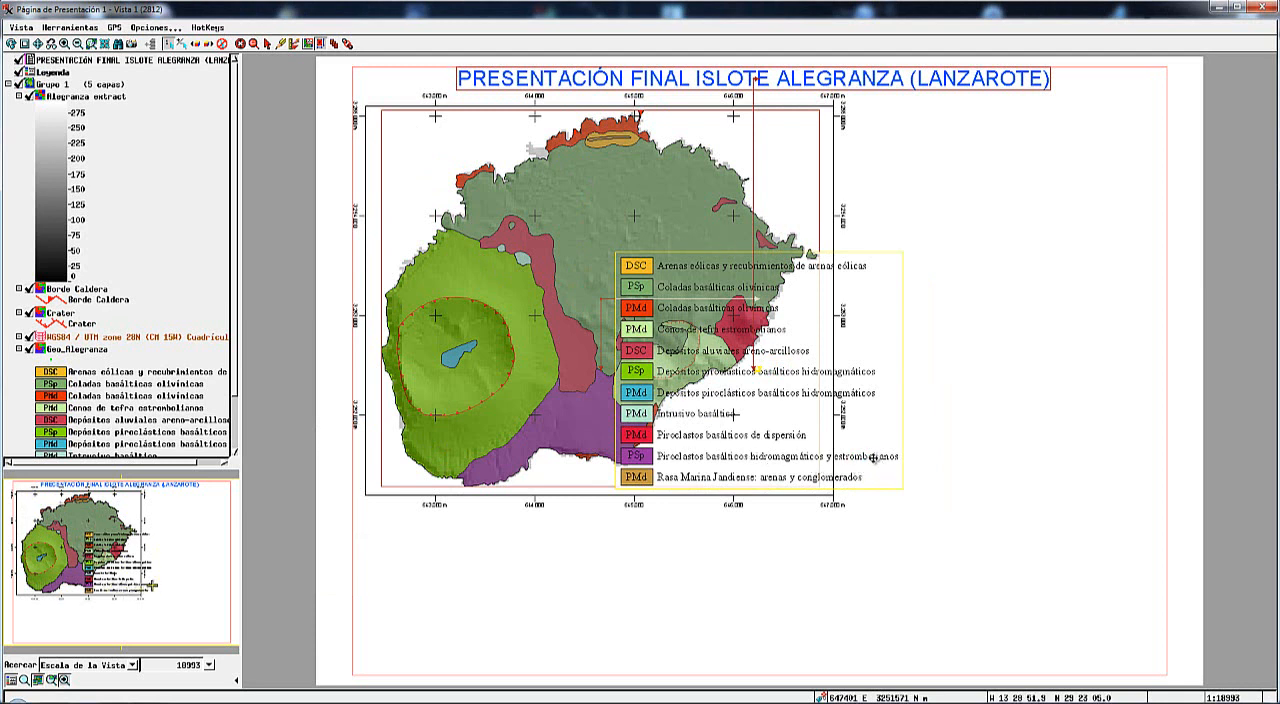
{"action": "left_click", "coordinate": [304, 701]}
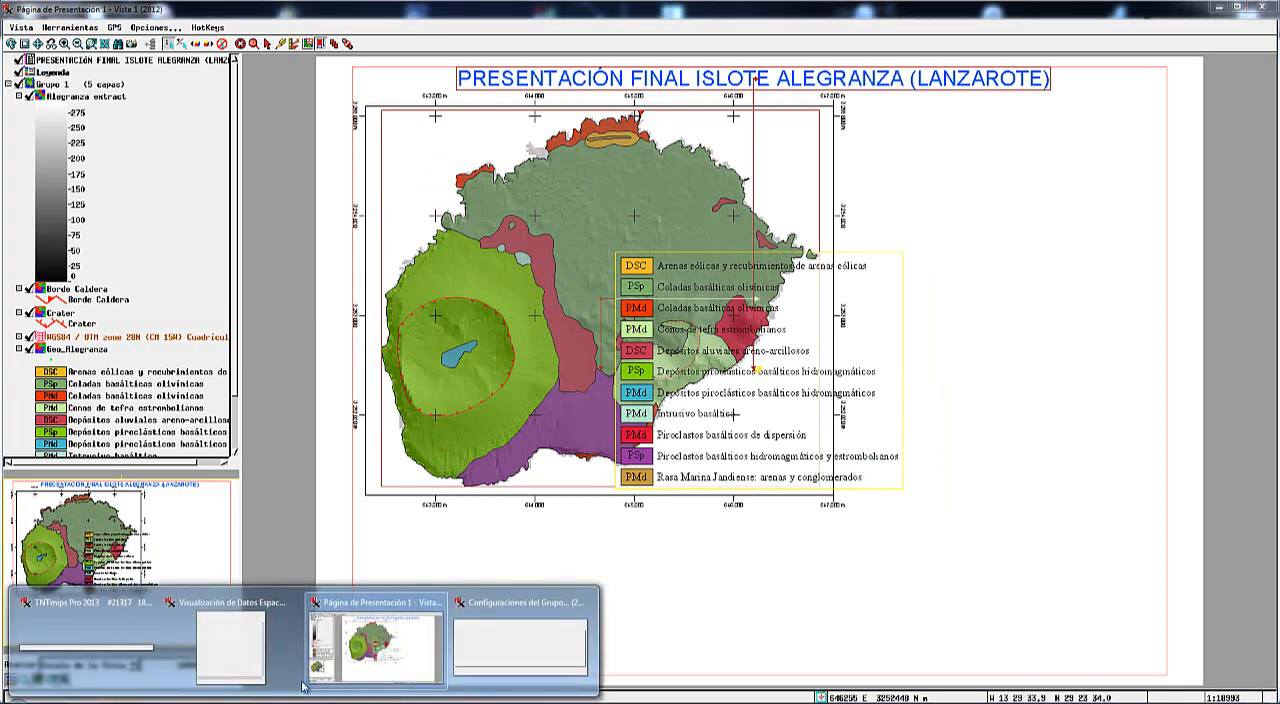
{"action": "left_click", "coordinate": [508, 650]}
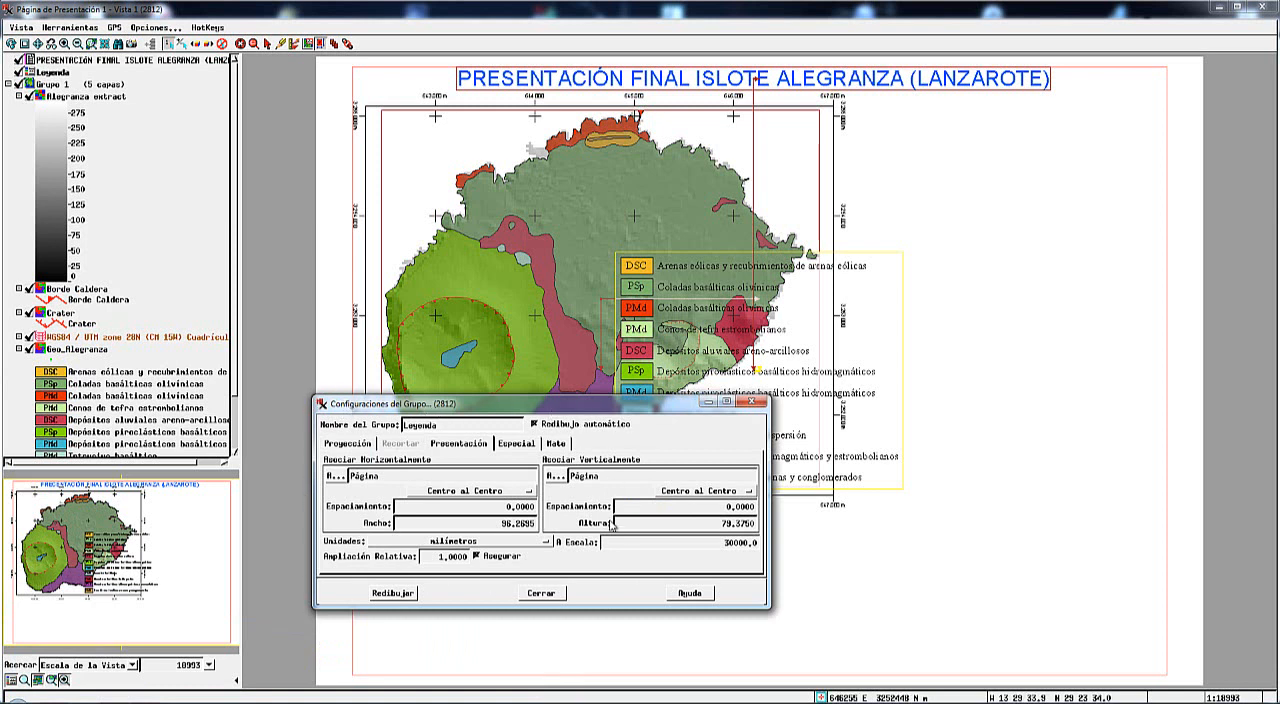
{"action": "double_click", "coordinate": [703, 524]}
{"action": "left_click", "coordinate": [550, 595]}
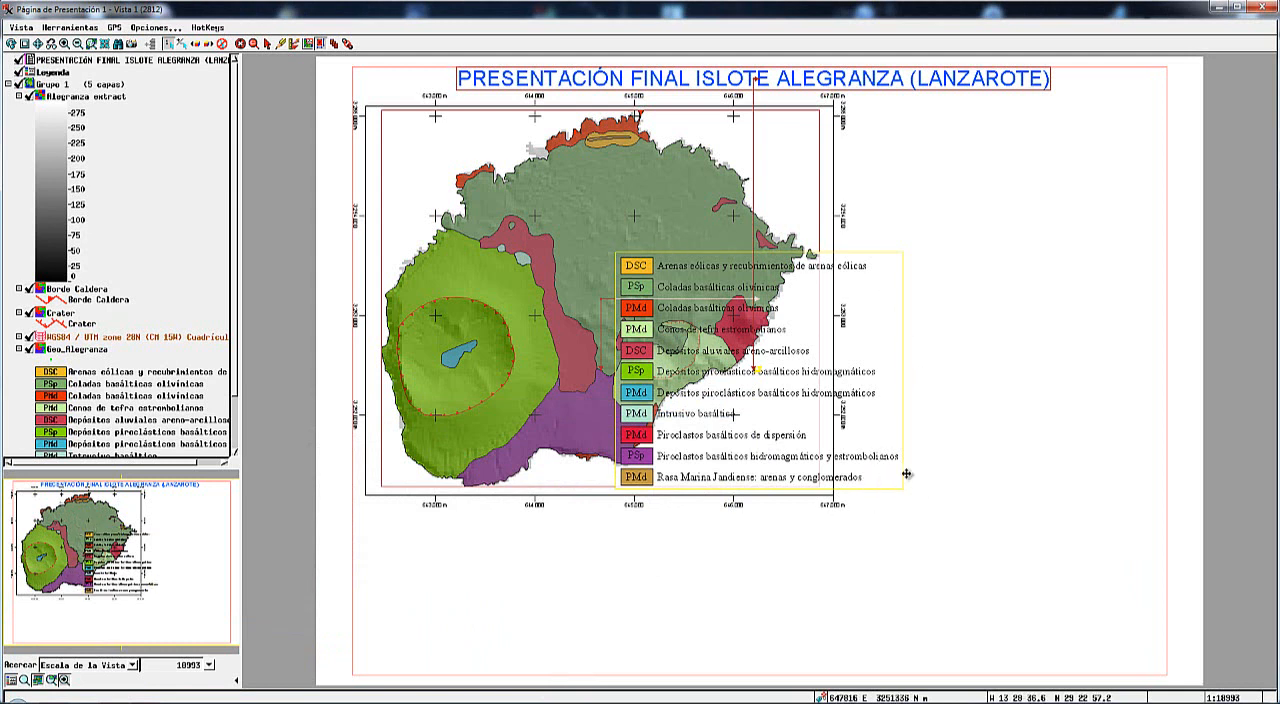
Unlock the Leyenda group's scale (Asegurar Escala) and shrink the legend to about half its size.
{"action": "right_click", "coordinate": [887, 456]}
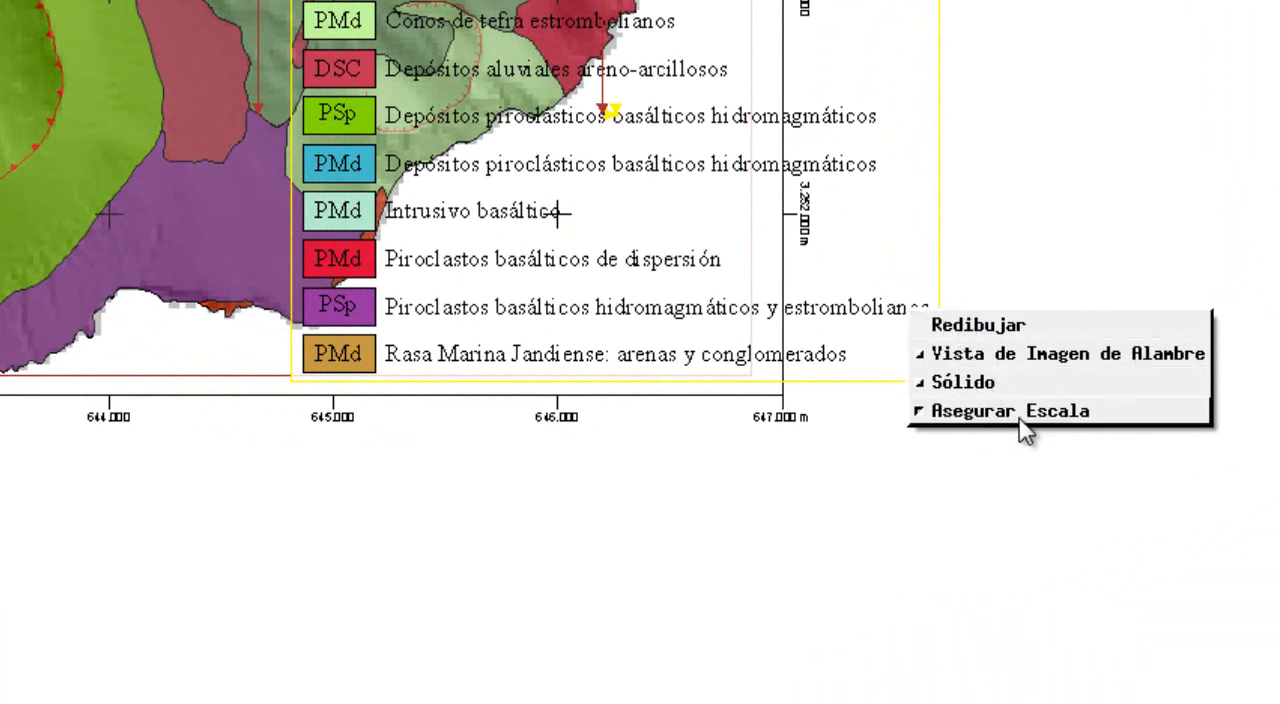
{"action": "left_click", "coordinate": [960, 411]}
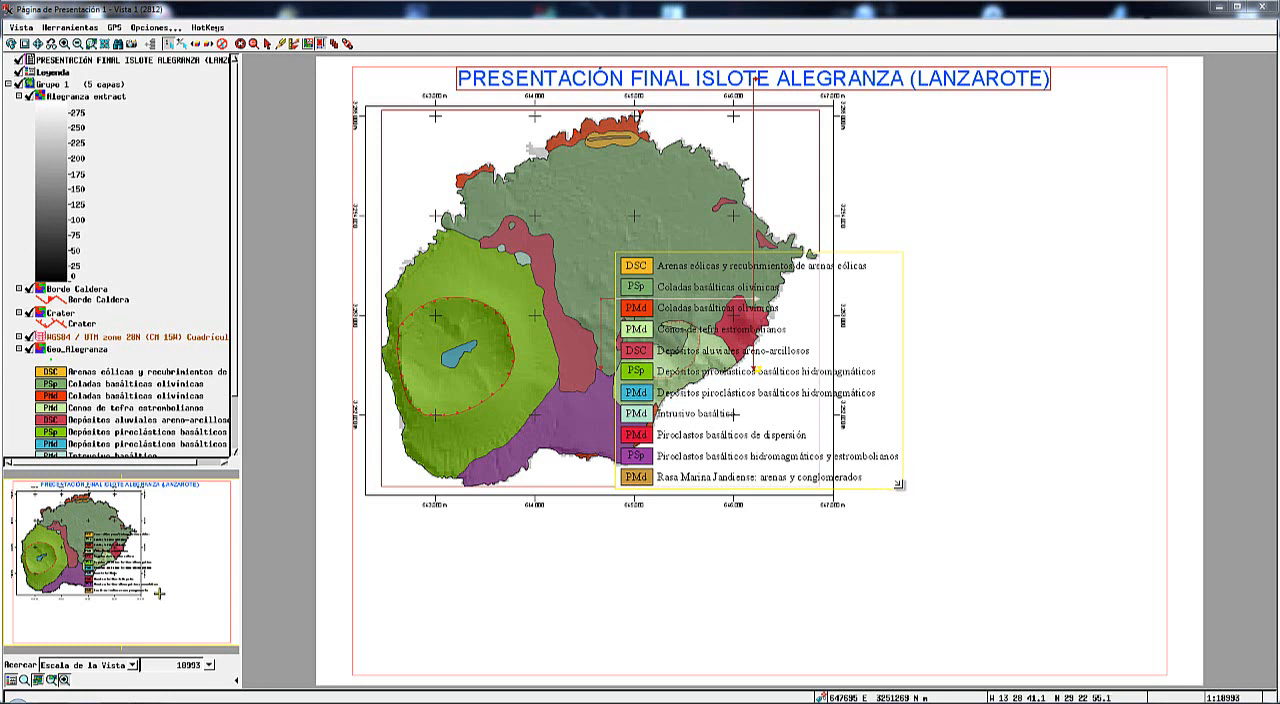
{"action": "left_click_drag", "start_coordinate": [898, 484], "coordinate": [780, 400]}
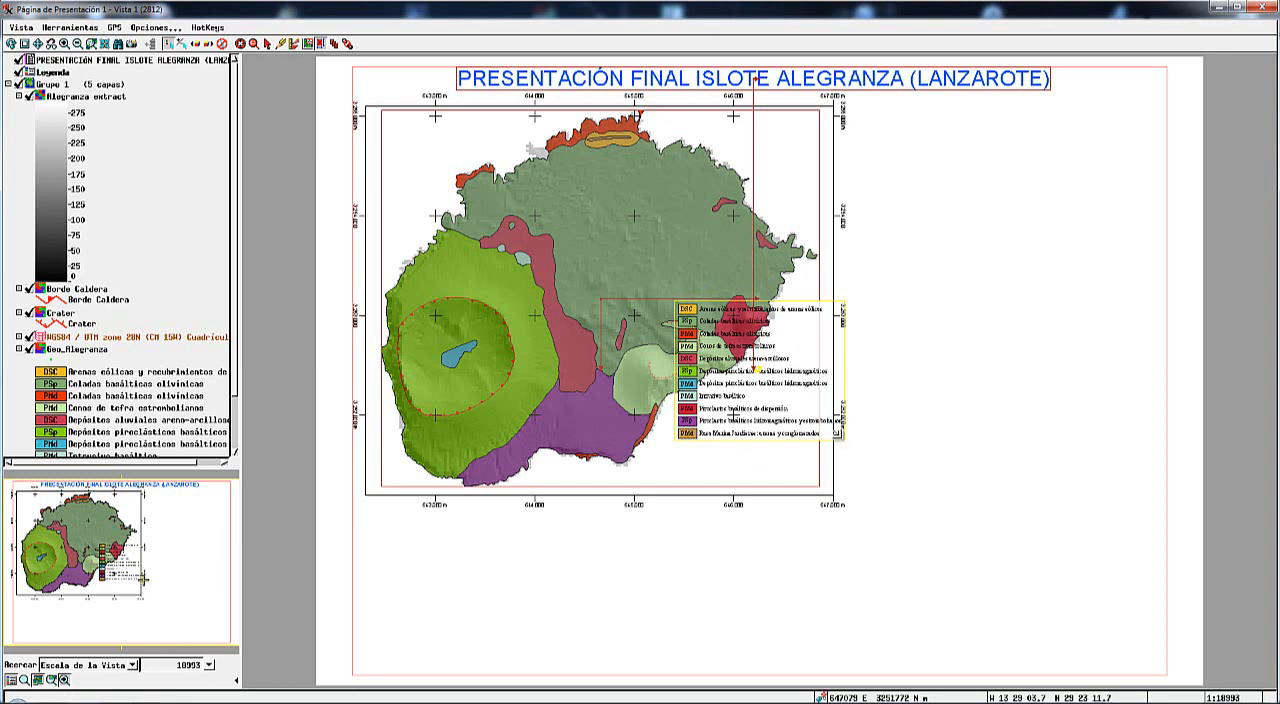
{"action": "left_click_drag", "start_coordinate": [837, 436], "coordinate": [810, 425]}
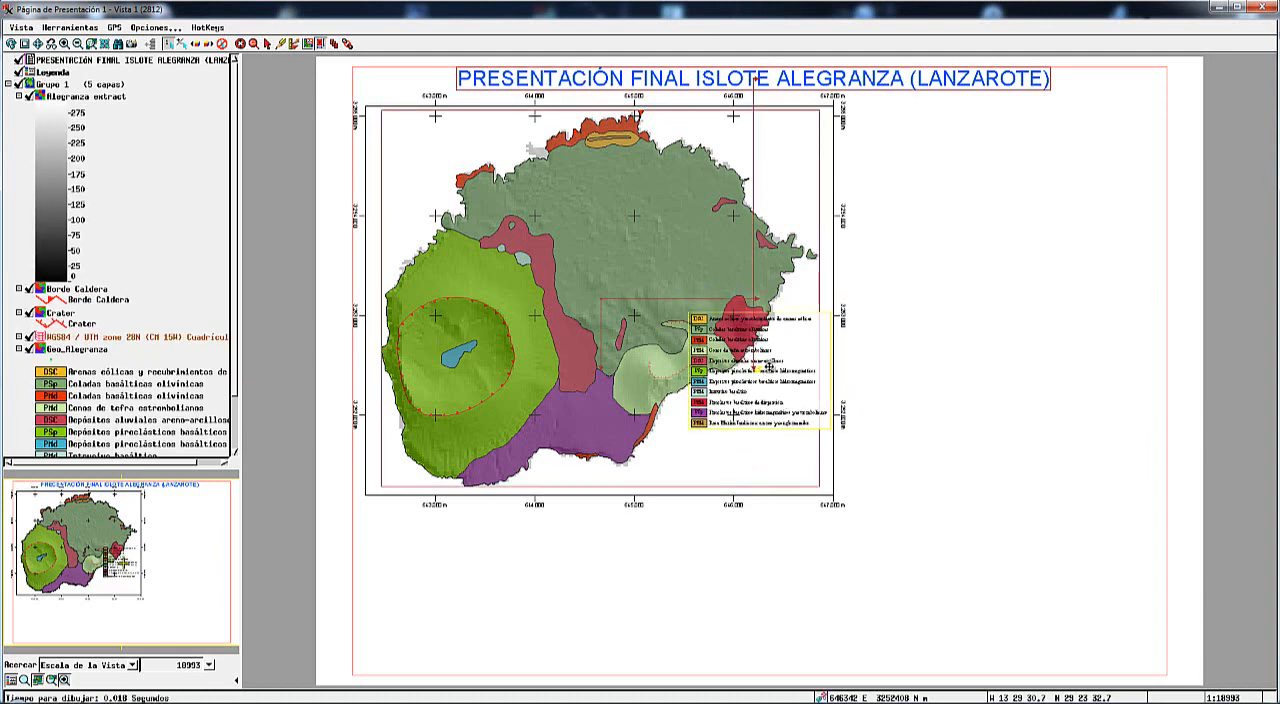
Move the legend into the map frame's lower-right corner and reduce it to about 44 by 36 mm.
{"action": "left_click_drag", "start_coordinate": [759, 362], "coordinate": [759, 426]}
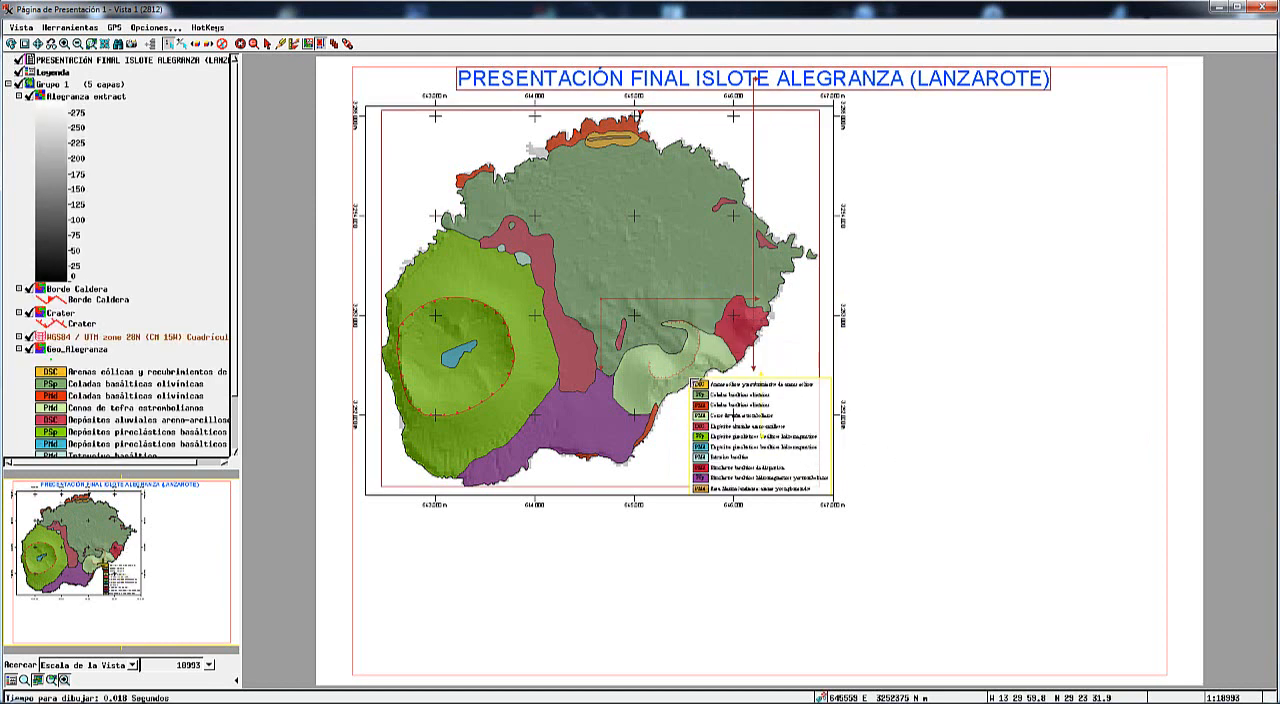
{"action": "left_click_drag", "start_coordinate": [690, 378], "coordinate": [704, 390]}
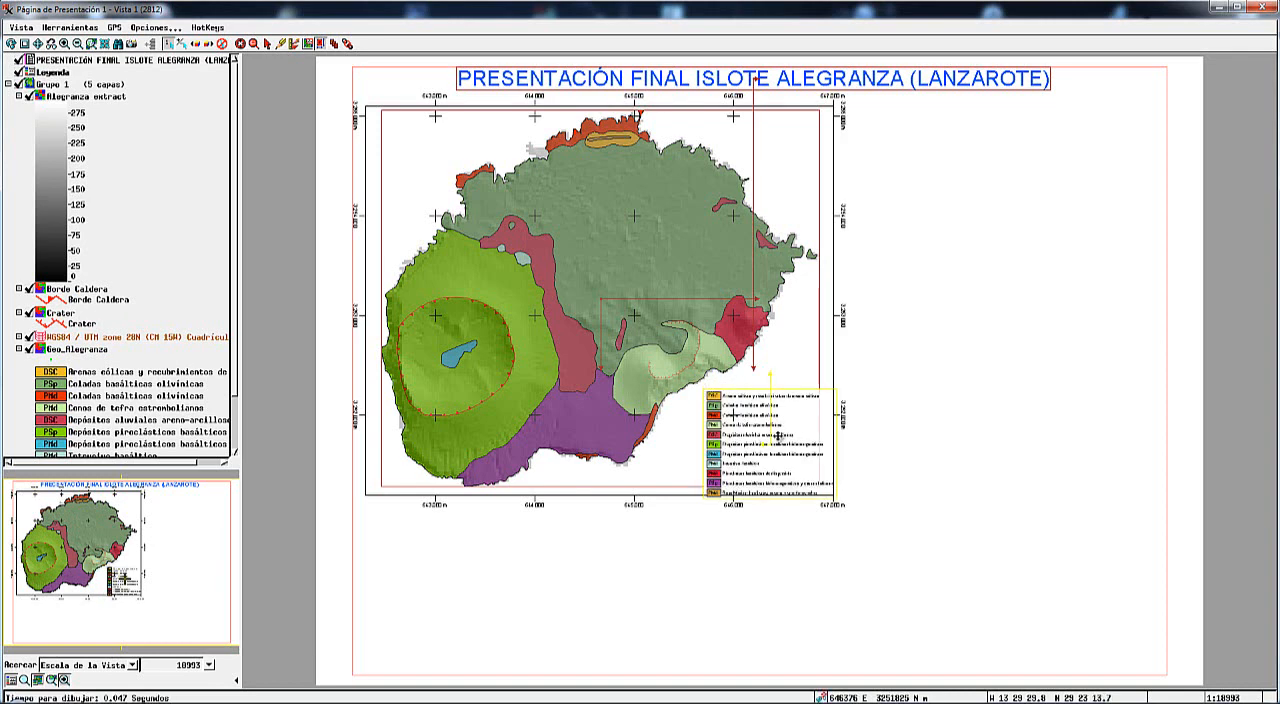
{"action": "left_click_drag", "start_coordinate": [751, 453], "coordinate": [756, 448]}
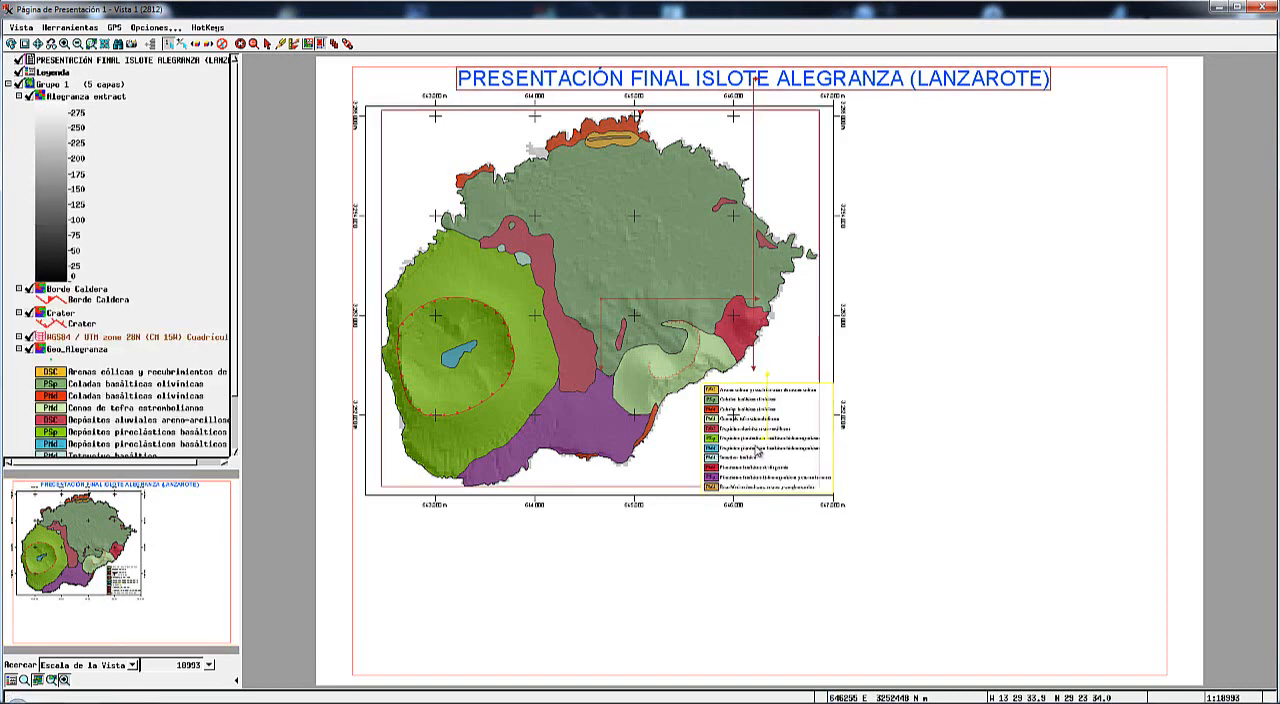
{"action": "left_click_drag", "start_coordinate": [751, 443], "coordinate": [749, 445]}
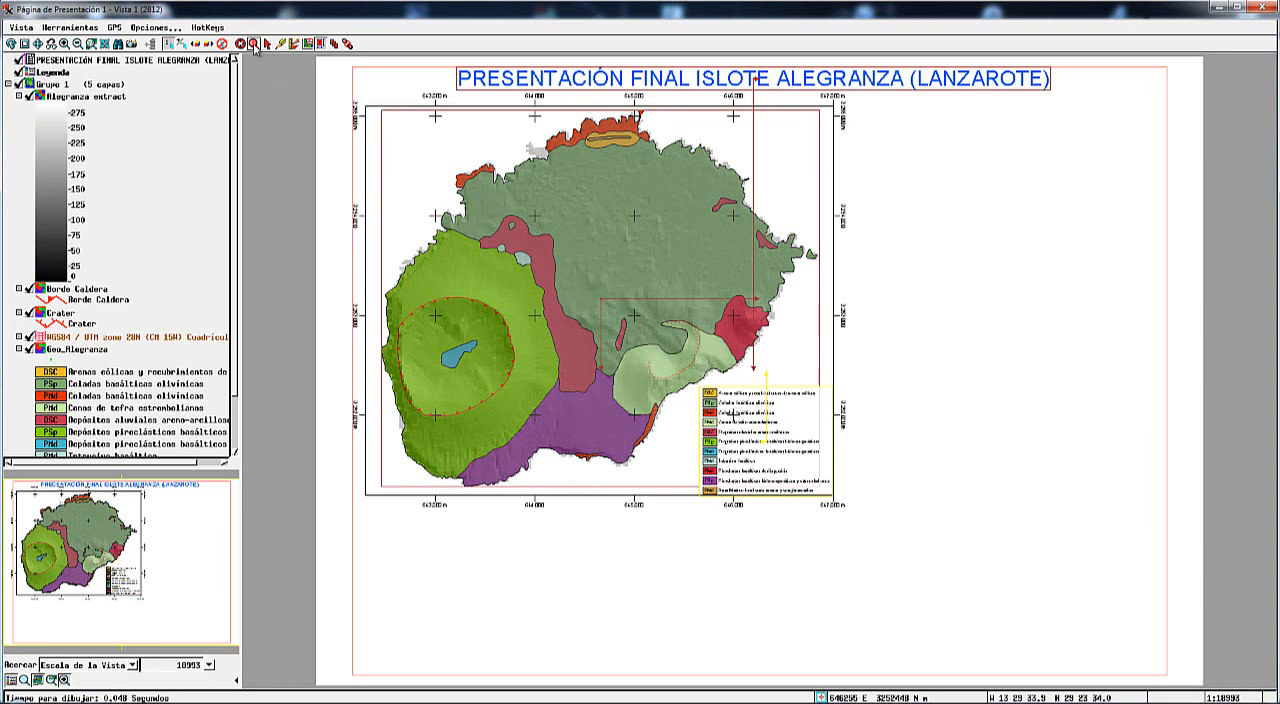
Look at the legend up close and check the resized Leyenda group's spacing, width and height settings.
{"action": "left_click", "coordinate": [254, 45]}
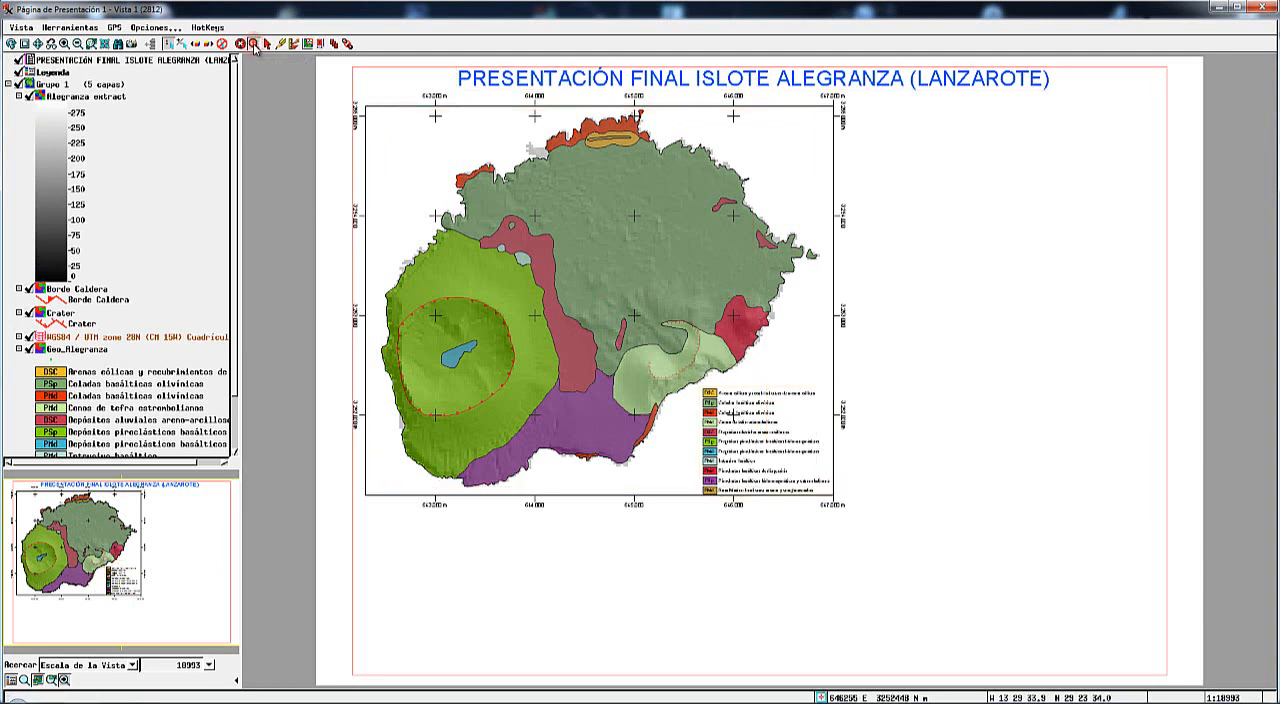
{"action": "left_click_drag", "start_coordinate": [619, 318], "coordinate": [952, 549]}
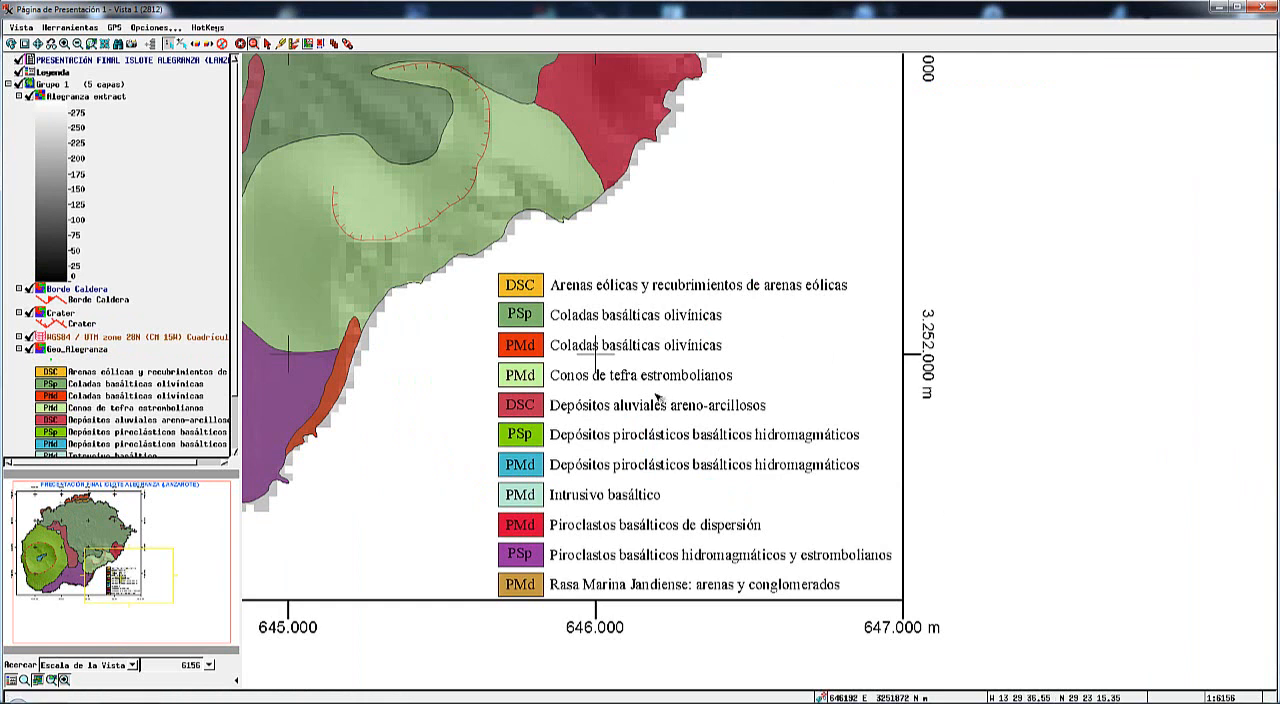
{"action": "left_click", "coordinate": [320, 44]}
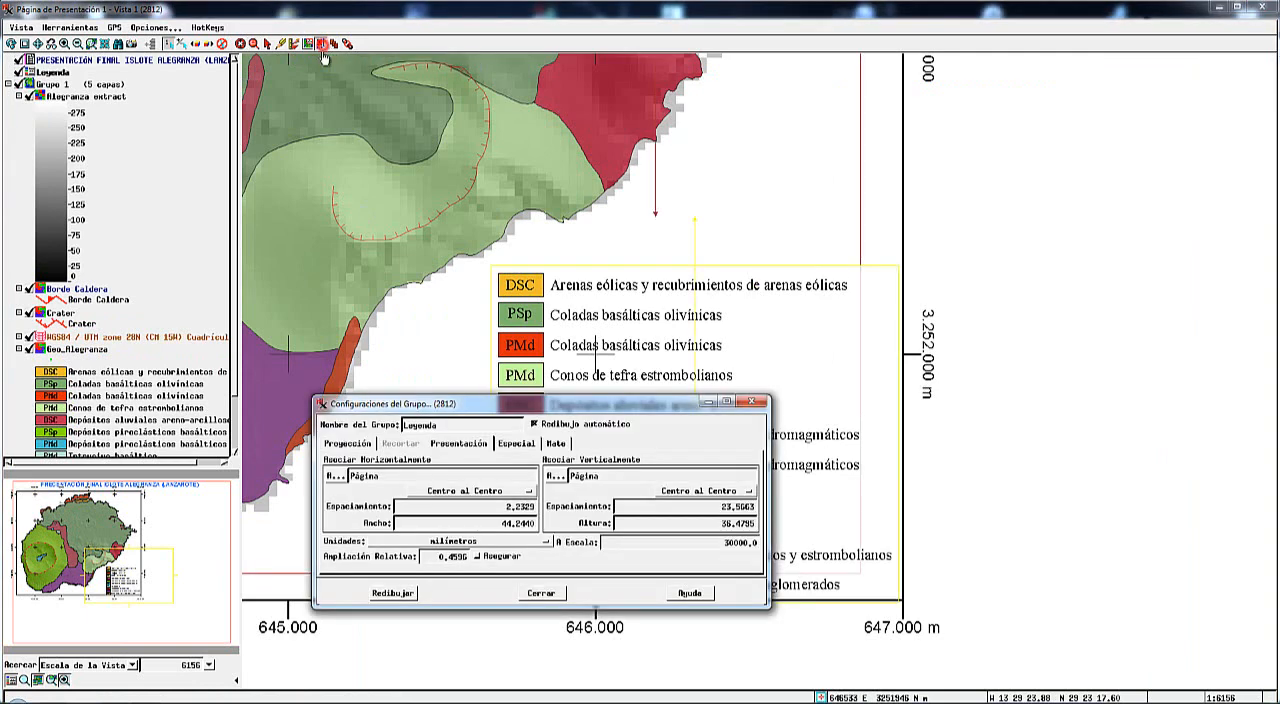
{"action": "left_click_drag", "start_coordinate": [583, 409], "coordinate": [326, 82]}
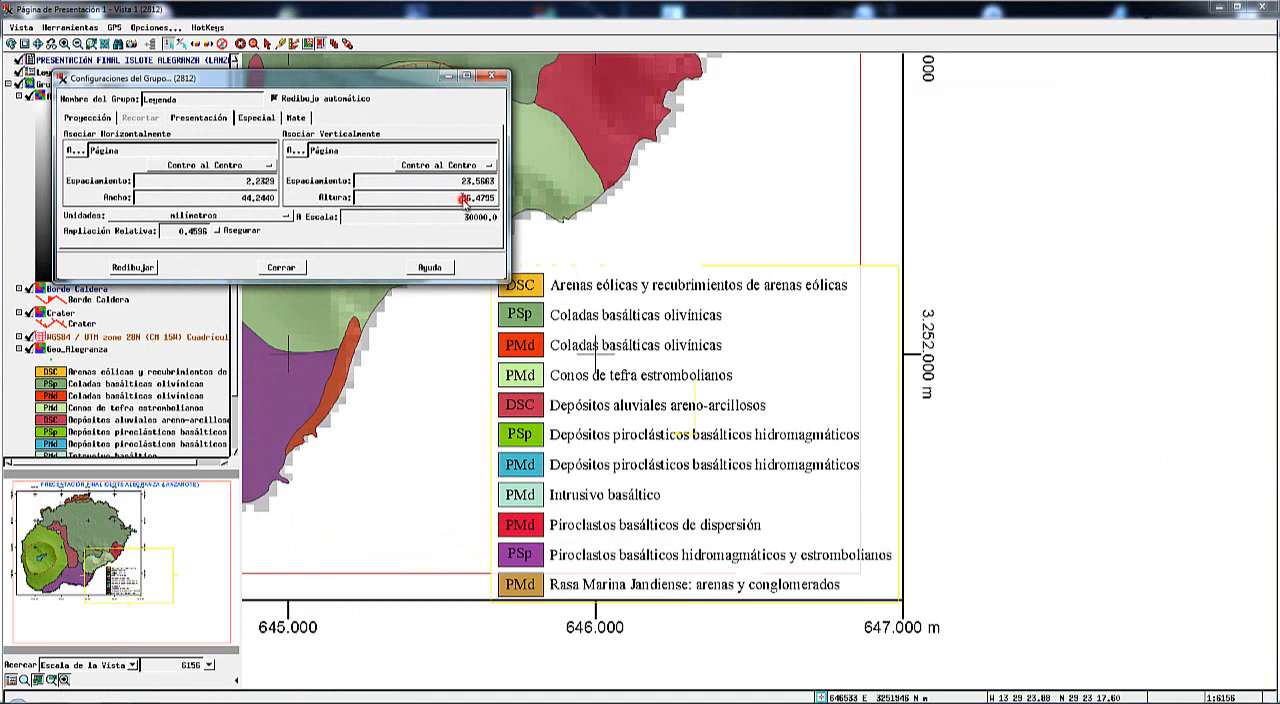
{"action": "left_click", "coordinate": [464, 198]}
{"action": "left_click", "coordinate": [289, 268]}
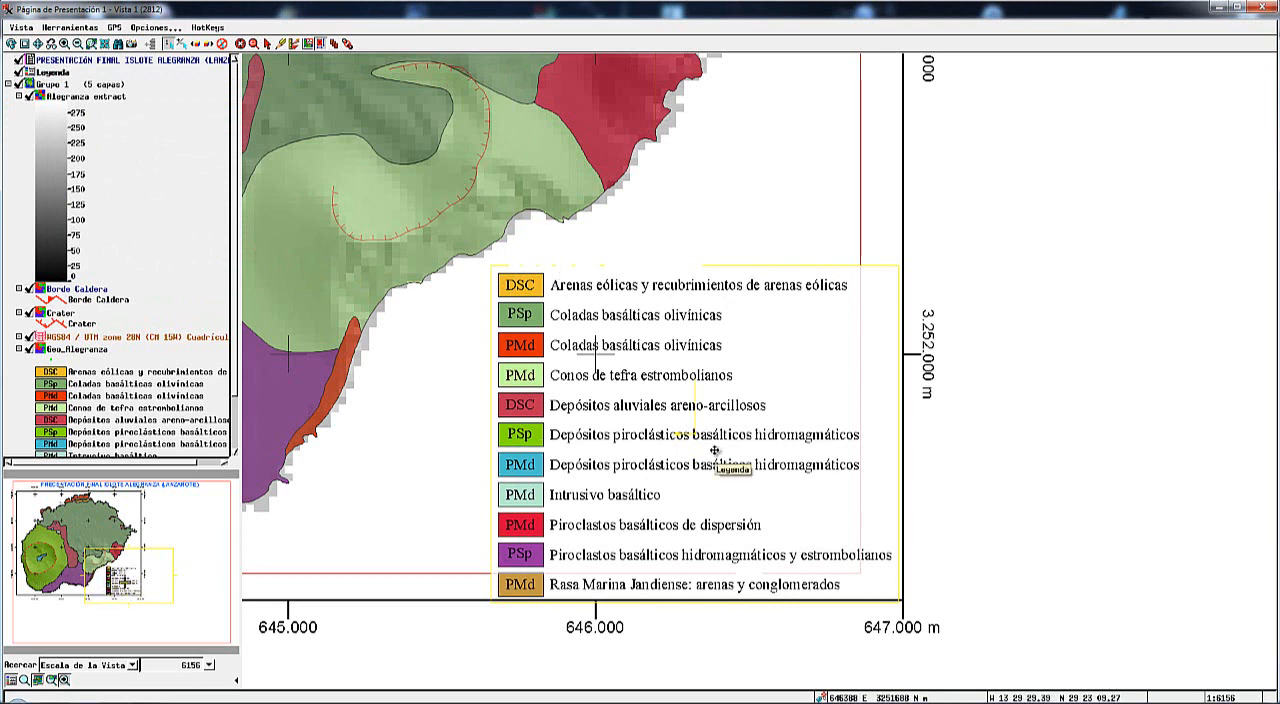
Nudge the legend up and slightly left so it sits just inside the lower-right corner of the map frame.
{"action": "key", "text": "Up"}
{"action": "key", "text": "Up"}
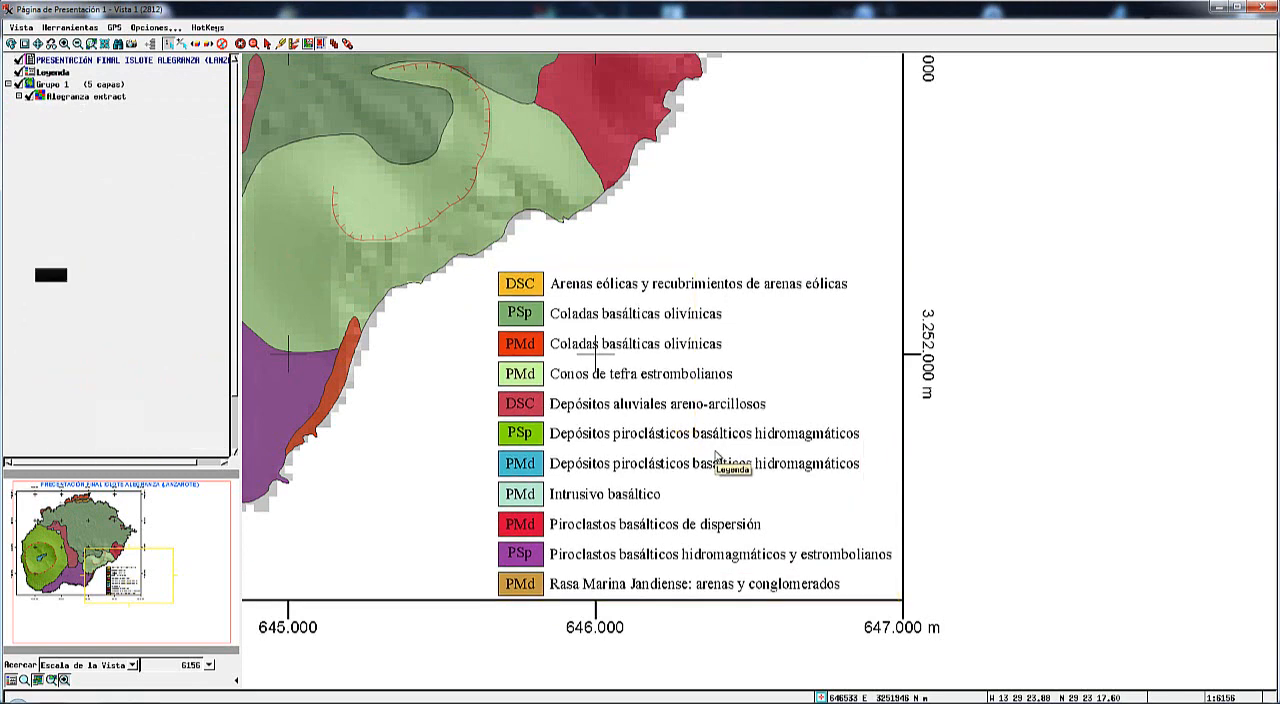
{"action": "key", "text": "Up"}
{"action": "key", "text": "Right"}
{"action": "key", "text": "Right"}
{"action": "key", "text": "Right"}
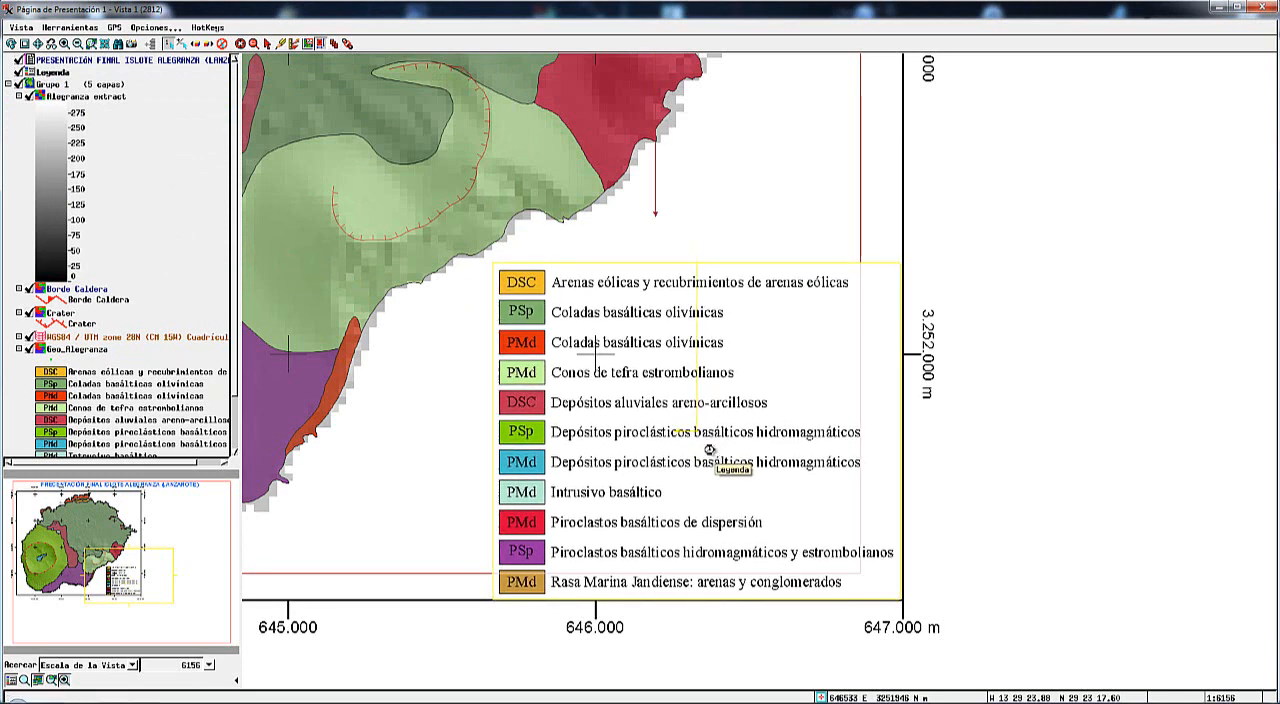
{"action": "key", "text": "Right"}
{"action": "key", "text": "Left"}
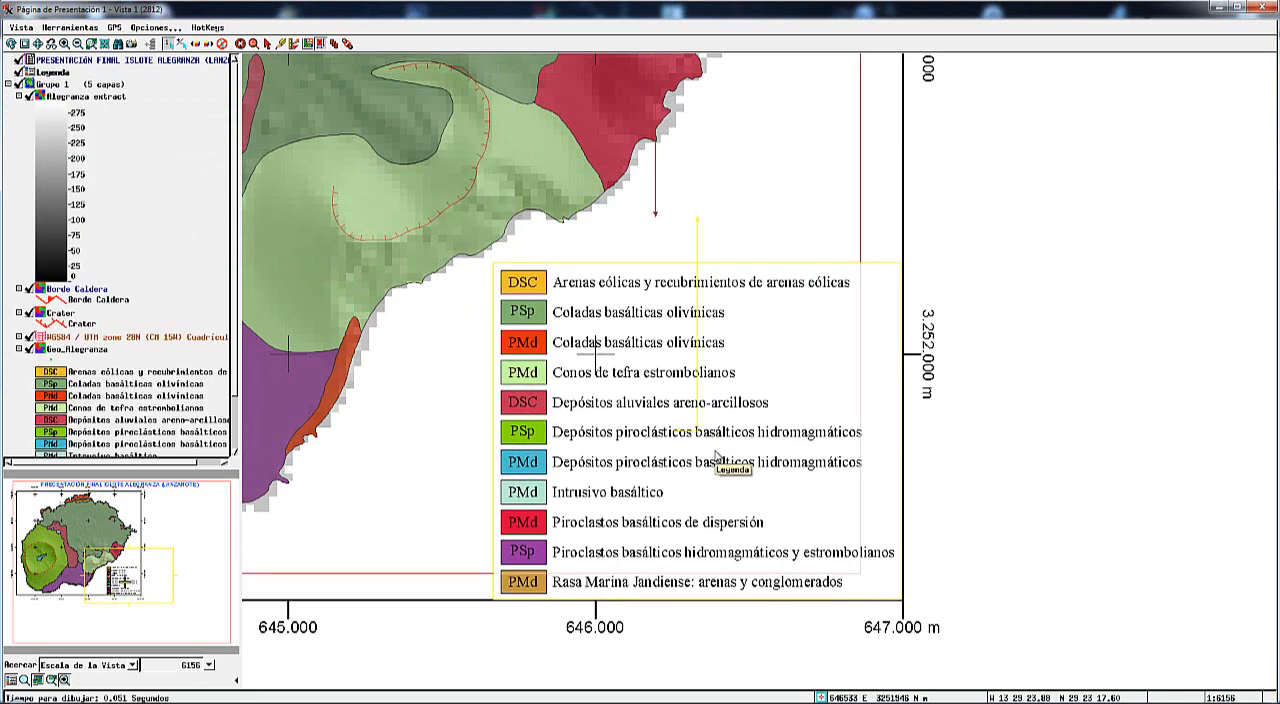
{"action": "key", "text": "Left"}
{"action": "key", "text": "Left"}
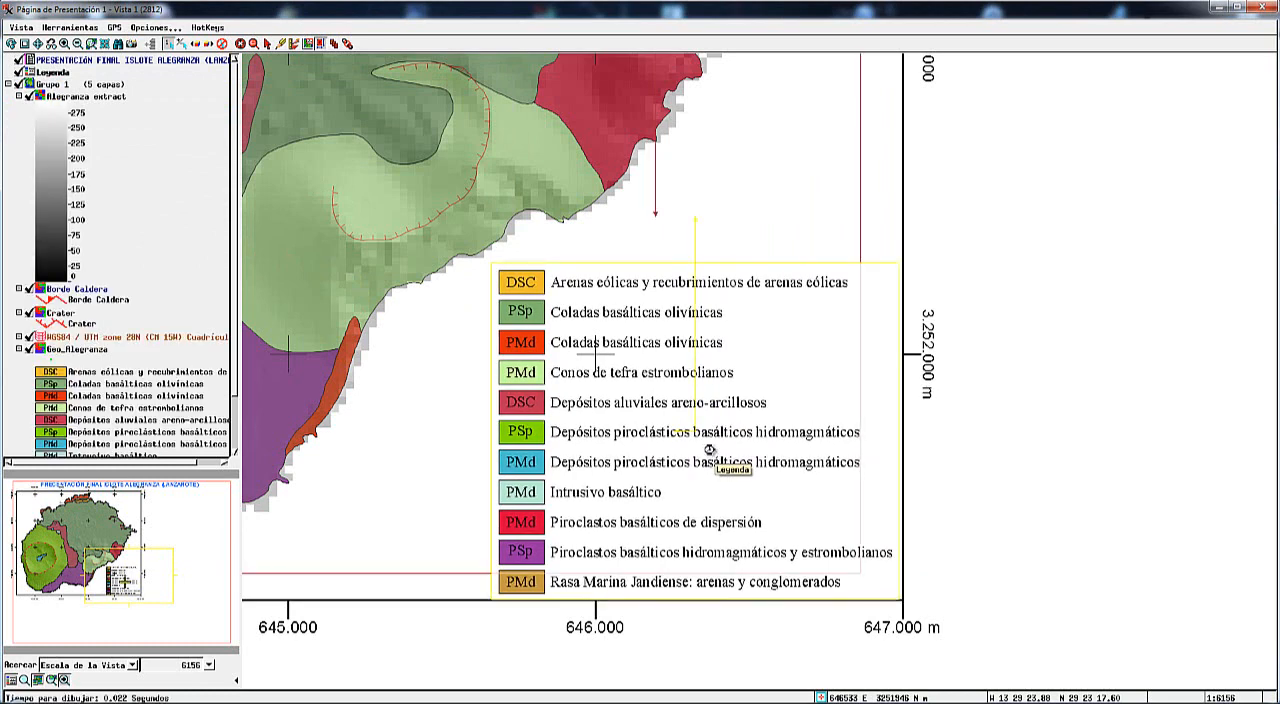
{"action": "key", "text": "Up"}
{"action": "key", "text": "Up"}
{"action": "key", "text": "Left"}
{"action": "key", "text": "Left"}
{"action": "key", "text": "Left"}
{"action": "key", "text": "Up"}
{"action": "key", "text": "Up"}
{"action": "key", "text": "Up"}
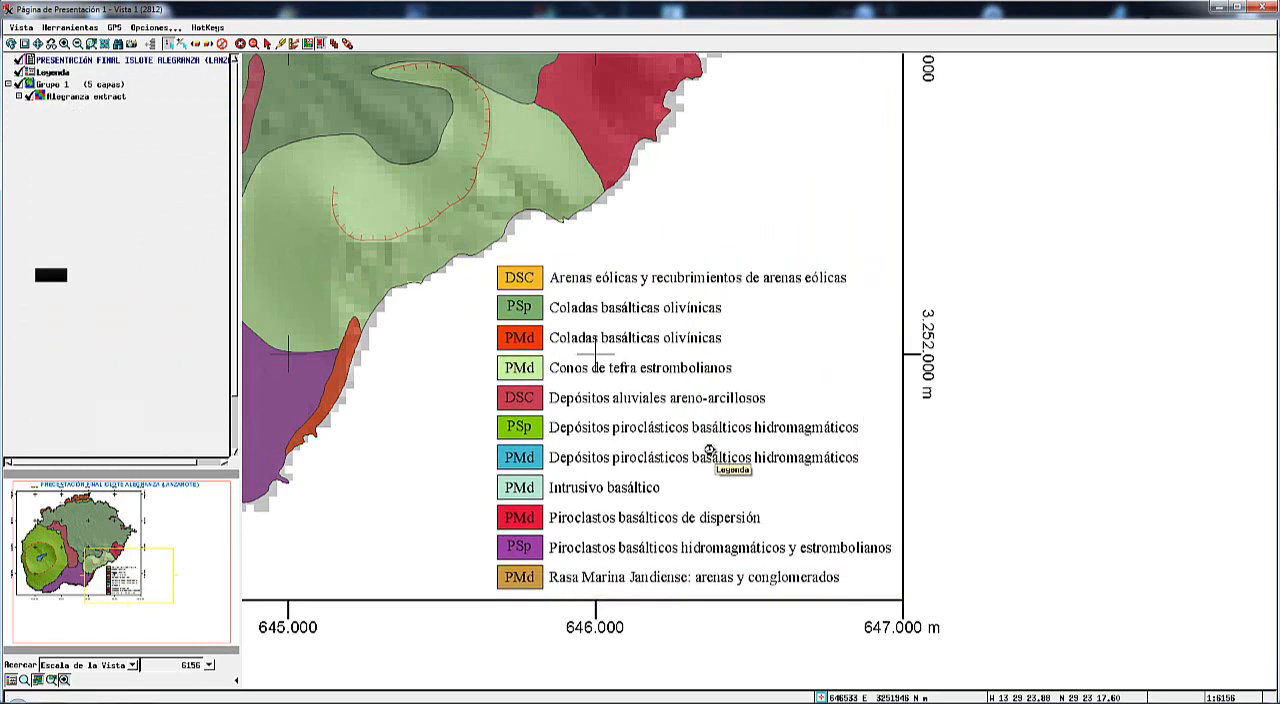
{"action": "key", "text": "Left"}
{"action": "key", "text": "Left"}
{"action": "key", "text": "Left"}
{"action": "key", "text": "Up"}
{"action": "key", "text": "Up"}
{"action": "key", "text": "Up"}
{"action": "key", "text": "Up"}
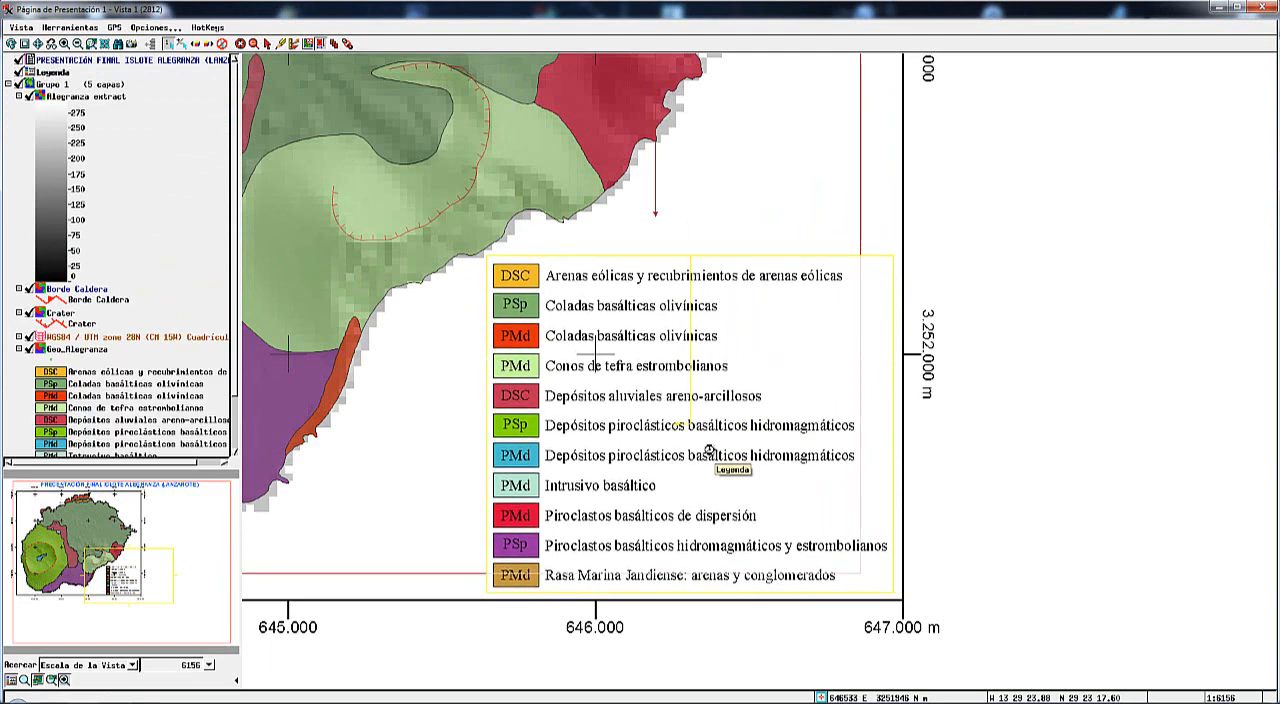
{"action": "key", "text": "Up"}
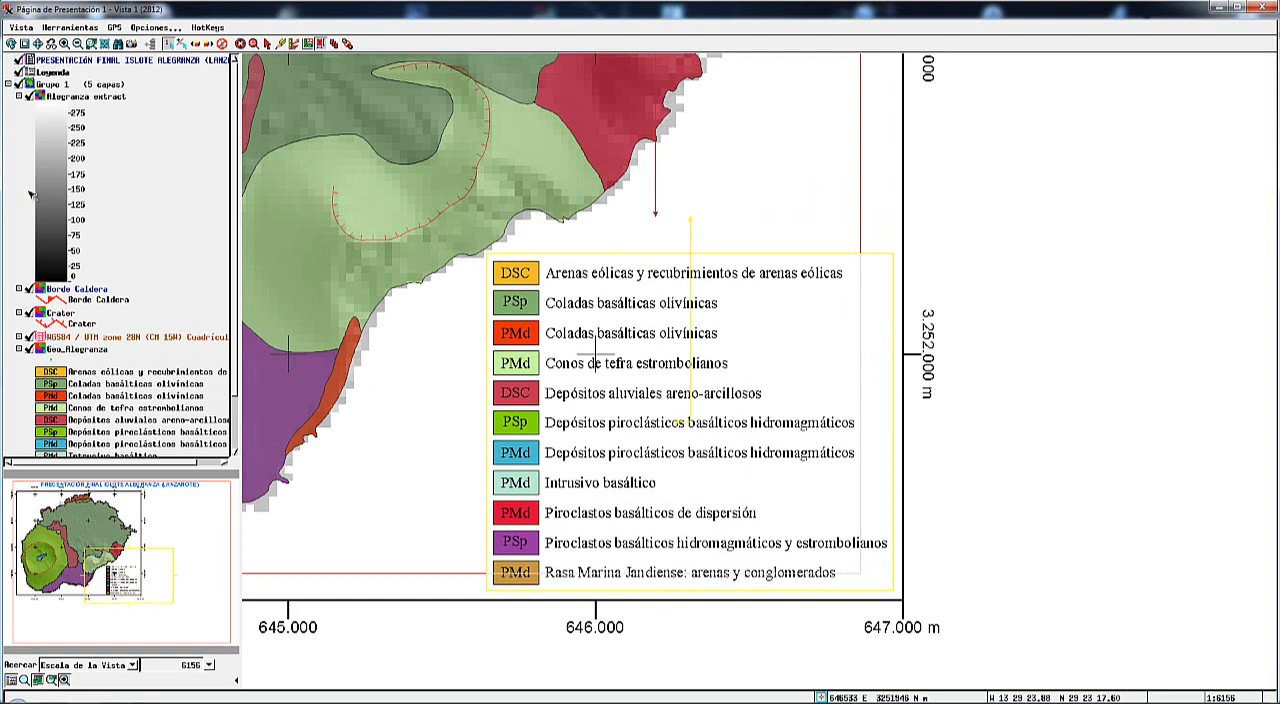
Enable the legend frame's background fill (Rellenar Fondo) with a pale cream color from the Web (Named Colors) palette.
{"action": "left_click", "coordinate": [30, 72]}
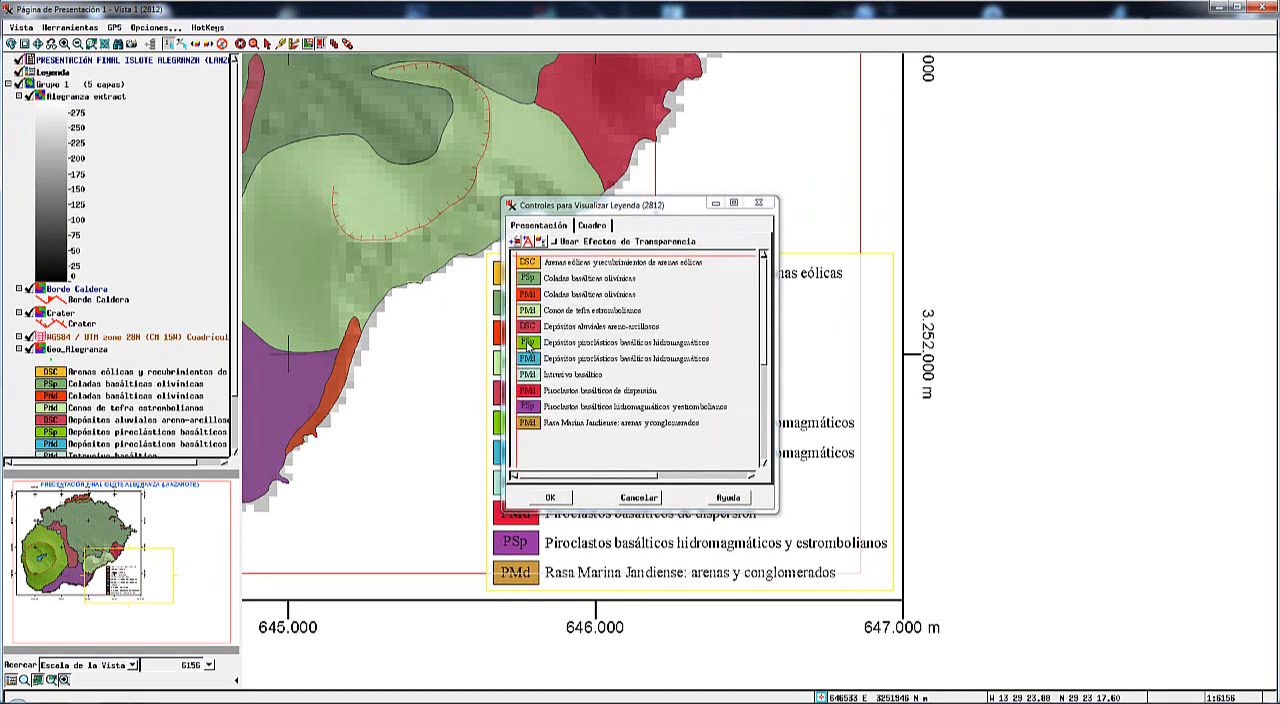
{"action": "left_click", "coordinate": [594, 226]}
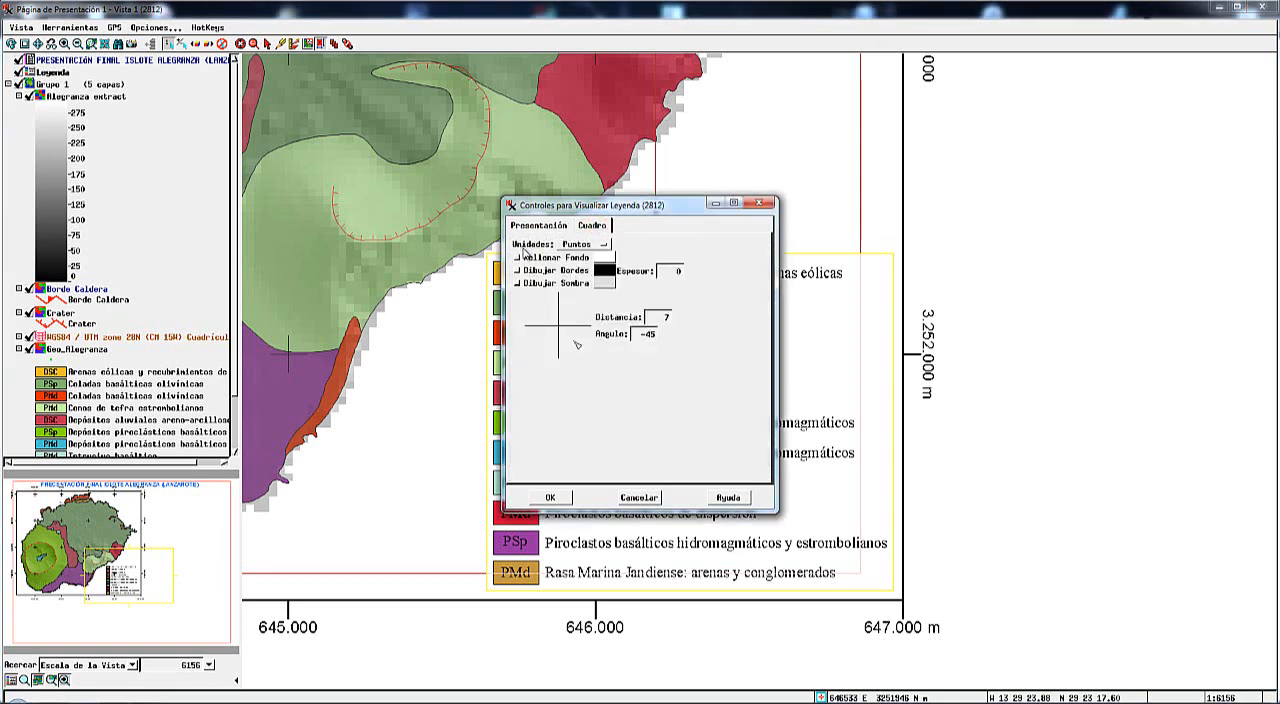
{"action": "left_click_drag", "start_coordinate": [572, 210], "coordinate": [550, 211]}
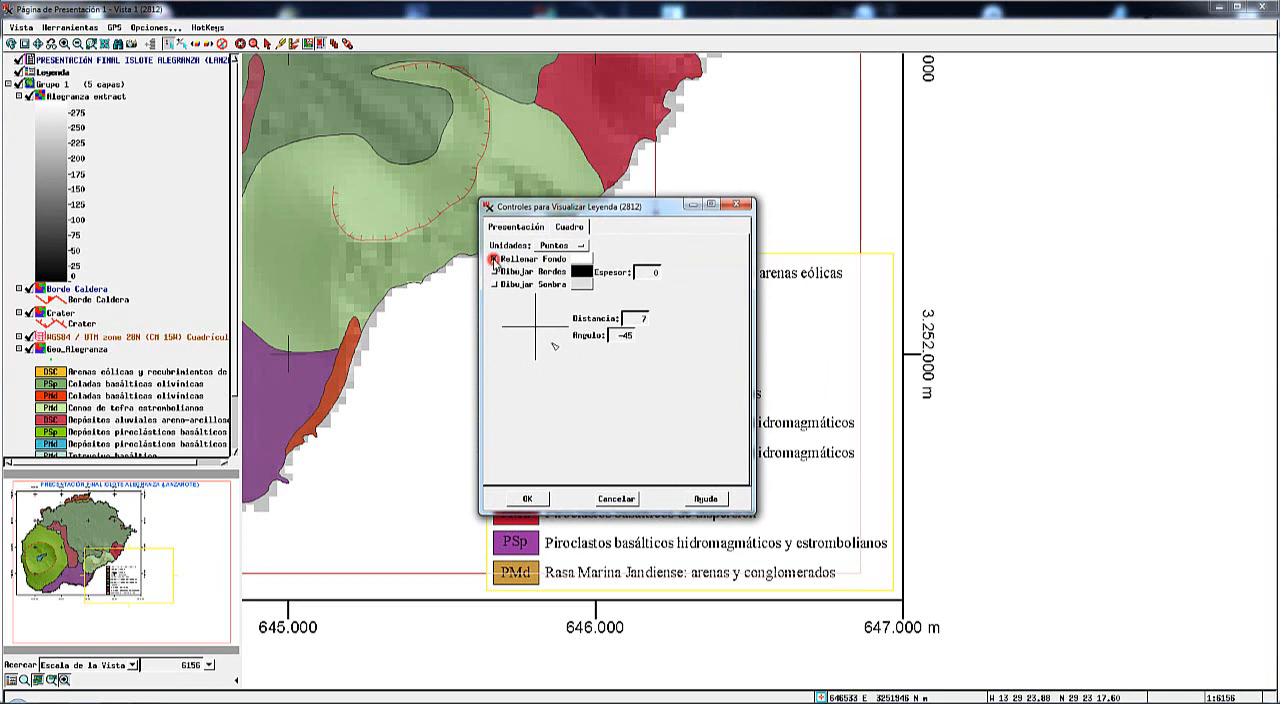
{"action": "left_click", "coordinate": [580, 259]}
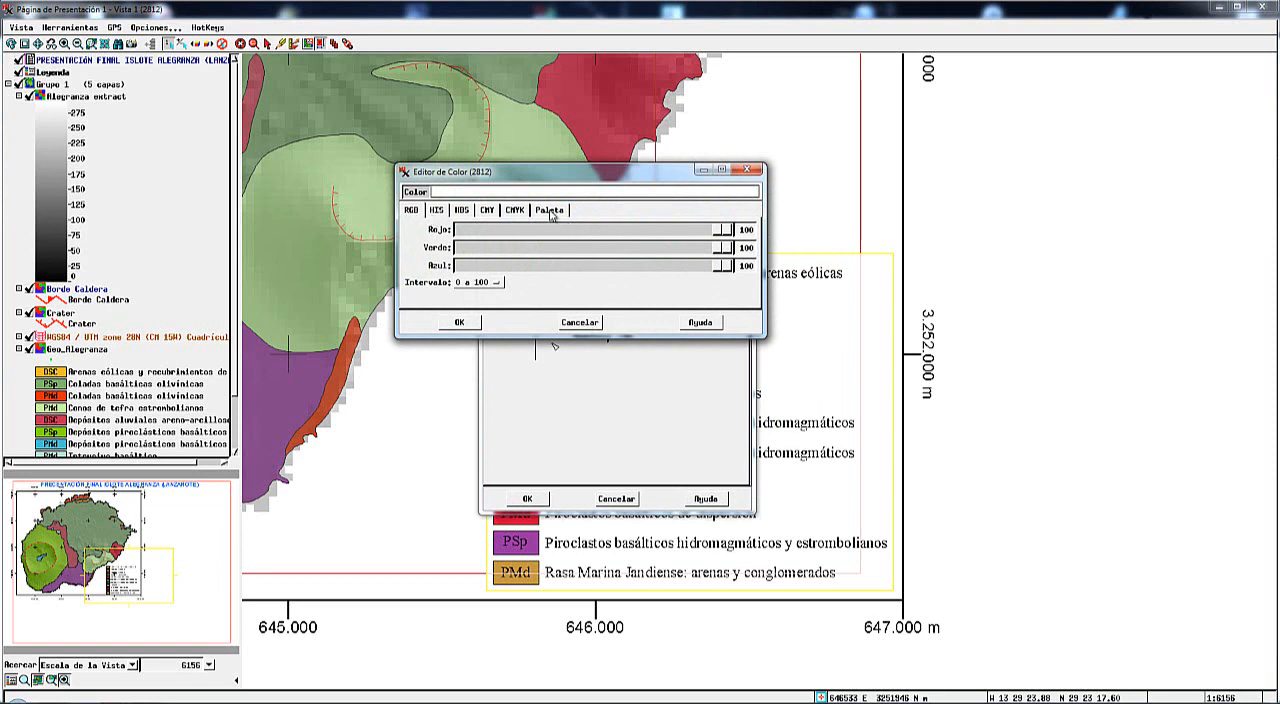
{"action": "left_click", "coordinate": [550, 212]}
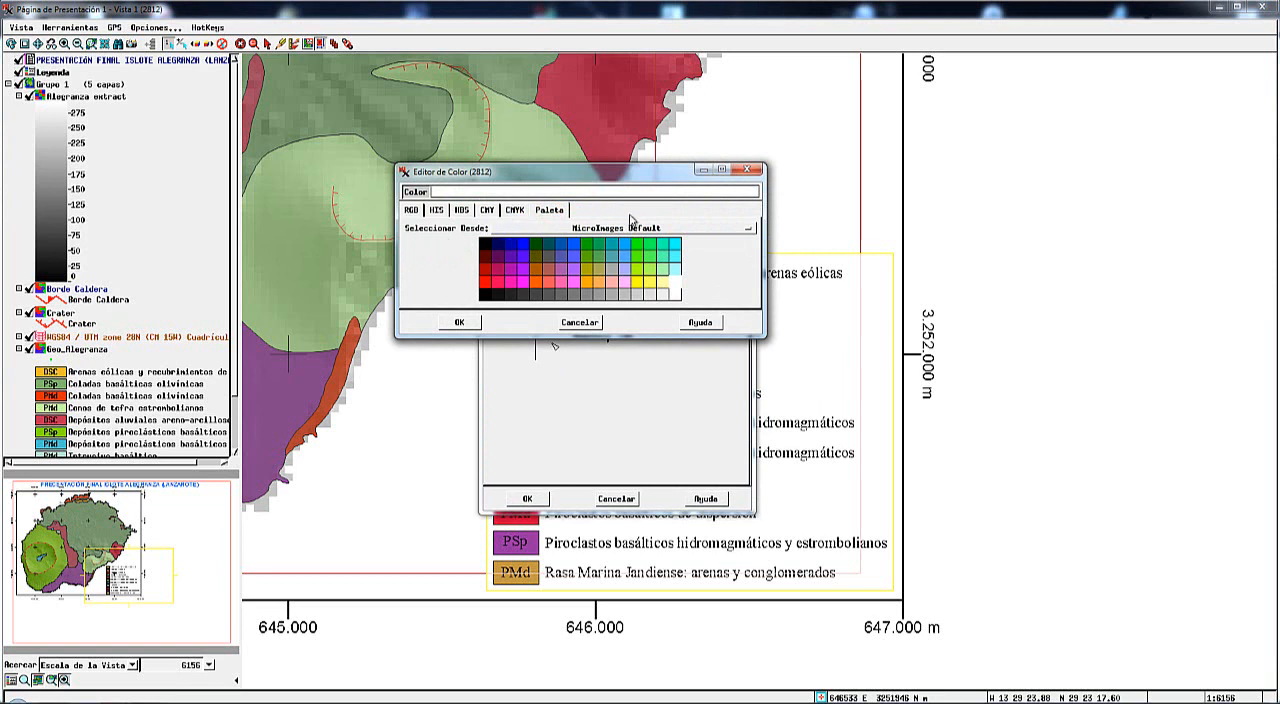
{"action": "left_click", "coordinate": [750, 231]}
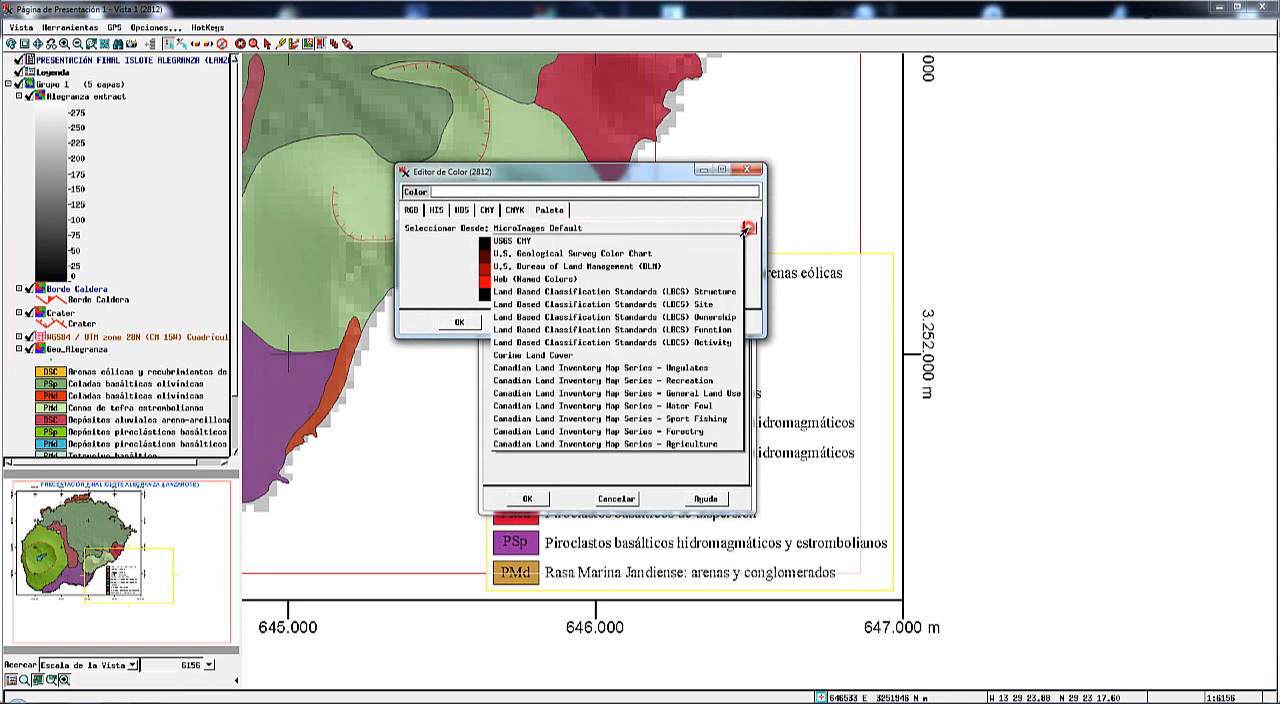
{"action": "left_click", "coordinate": [557, 279]}
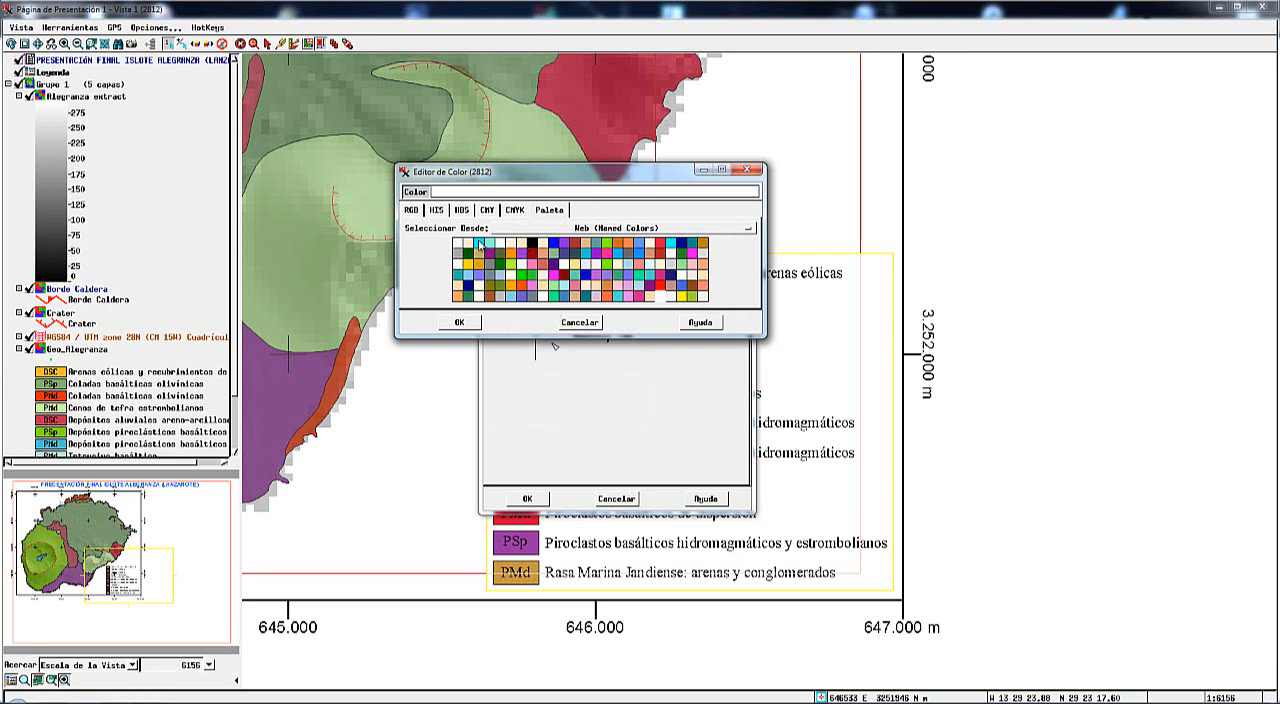
{"action": "left_click", "coordinate": [478, 245]}
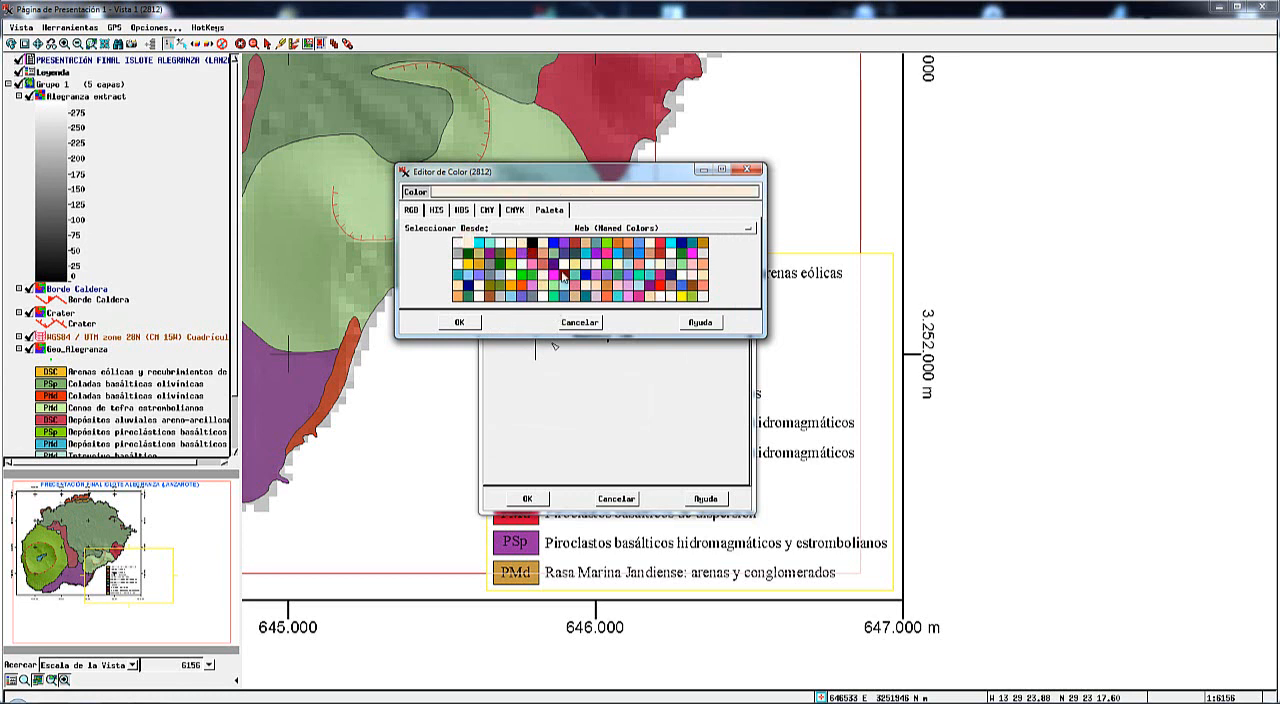
{"action": "left_click", "coordinate": [461, 323]}
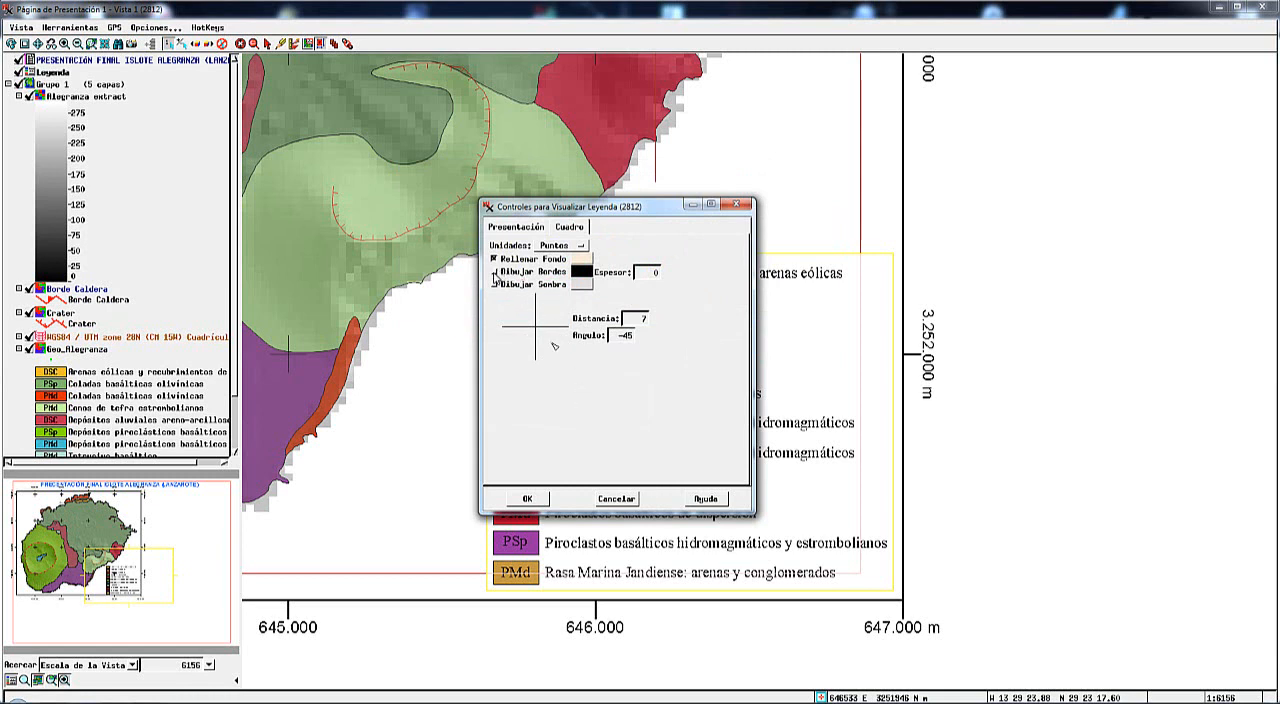
Enable the border (Dibujar Bordes) and the shadow (Dibujar Sombra) of the legend's frame.
{"action": "left_click", "coordinate": [494, 272]}
{"action": "left_click", "coordinate": [494, 285]}
{"action": "left_click", "coordinate": [527, 499]}
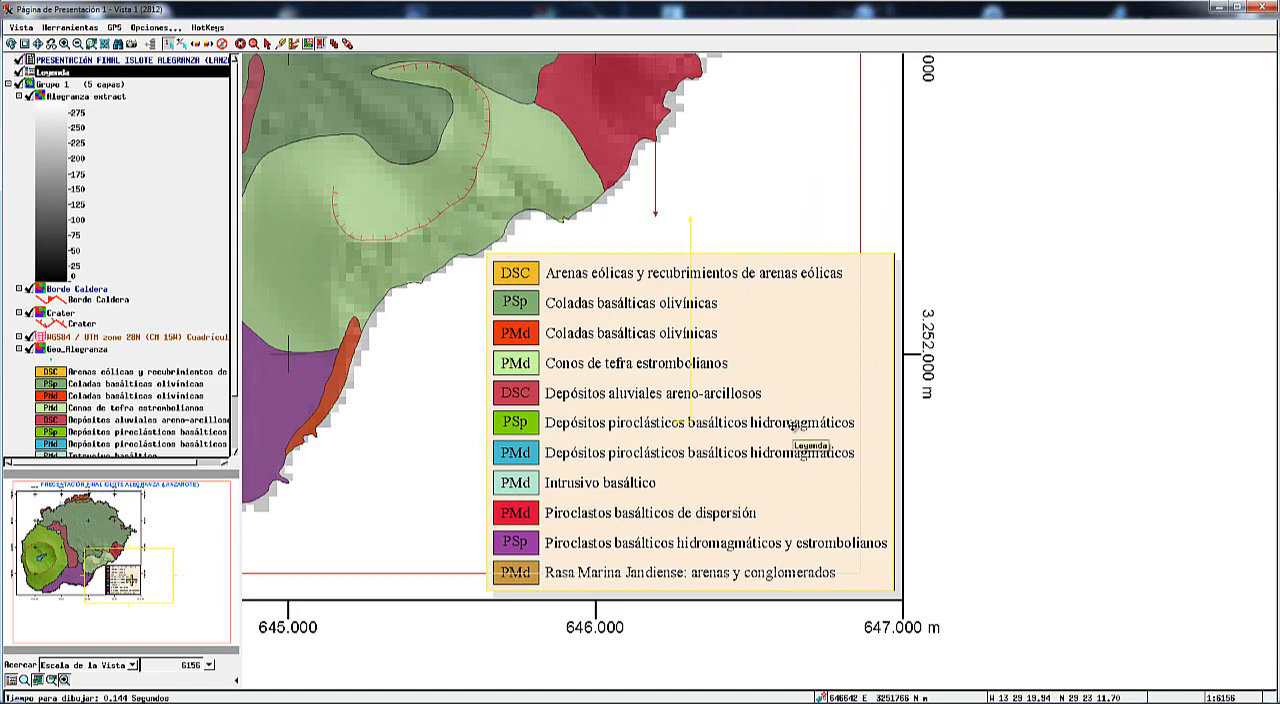
Nudge the legend slightly left and up so its frame and shadow clear the map frame's lower-right corner.
{"action": "key", "text": "Left"}
{"action": "key", "text": "Left"}
{"action": "key", "text": "Left"}
{"action": "key", "text": "Up"}
{"action": "key", "text": "Up"}
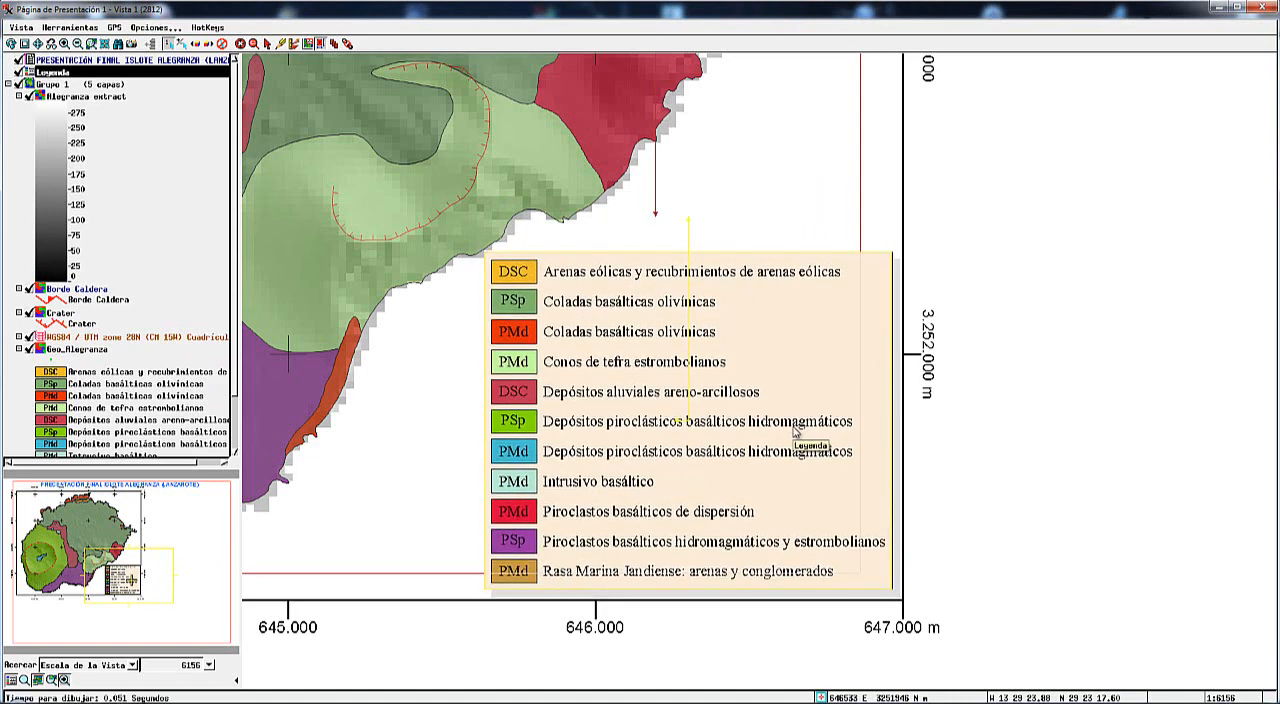
{"action": "key", "text": "Left"}
{"action": "key", "text": "Up"}
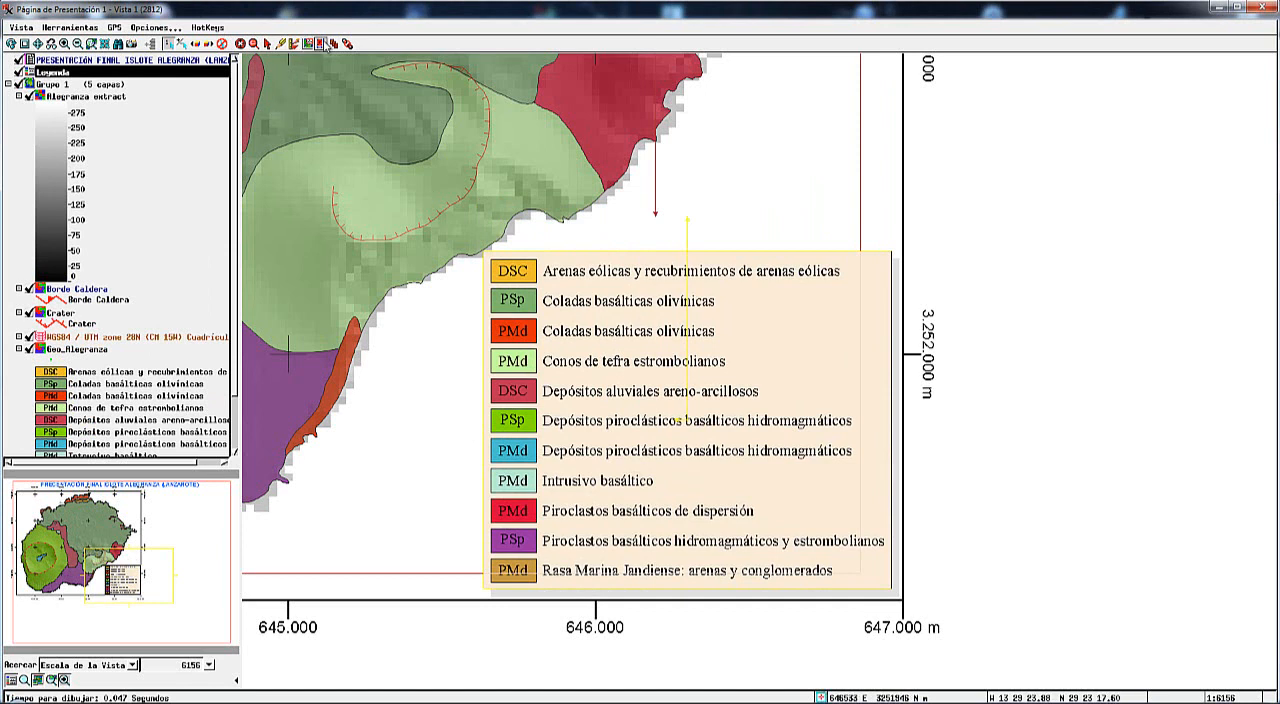
{"action": "left_click", "coordinate": [269, 46]}
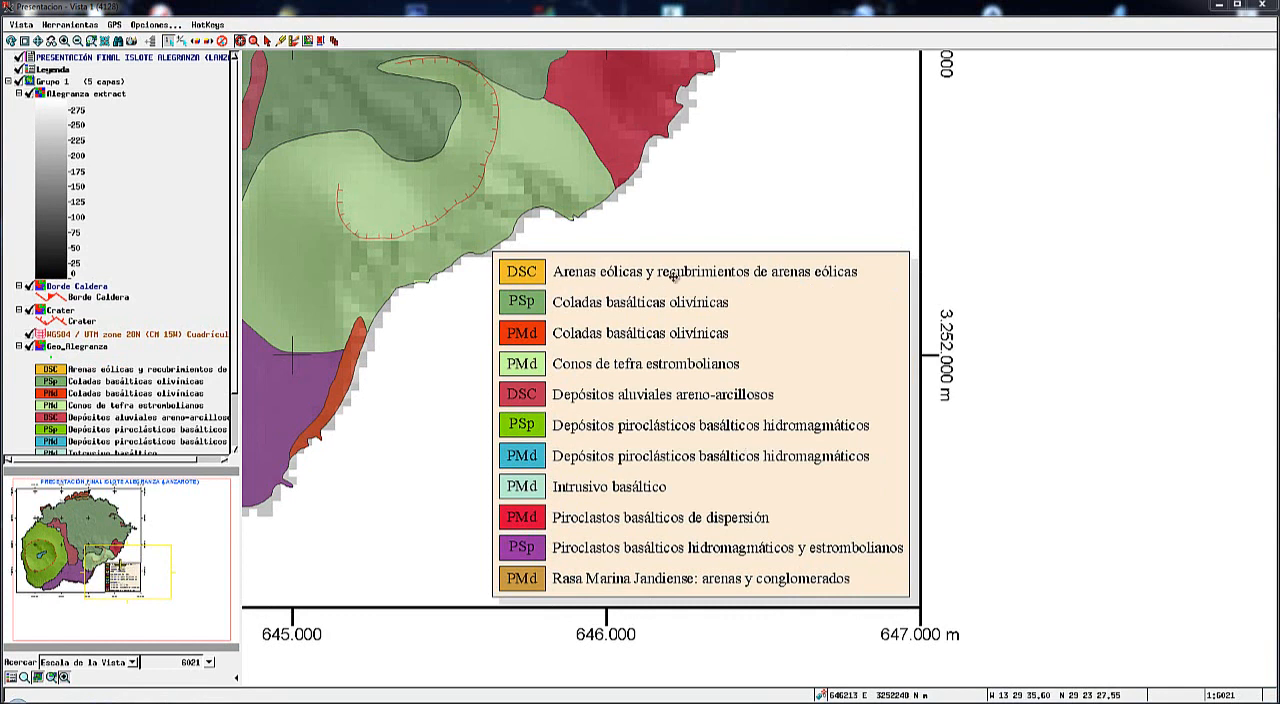
{"action": "left_click", "coordinate": [709, 398]}
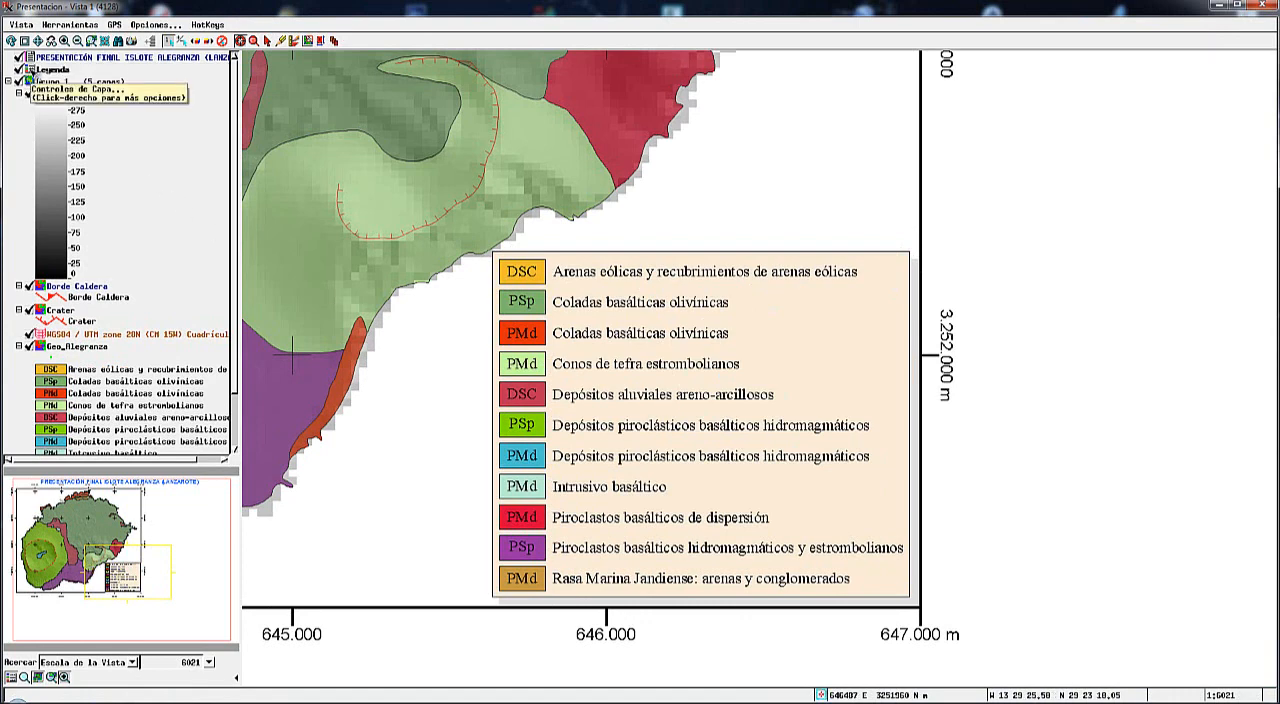
Disable the background fill, border and shadow in the legend layer's Cuadro settings.
{"action": "left_click", "coordinate": [30, 70]}
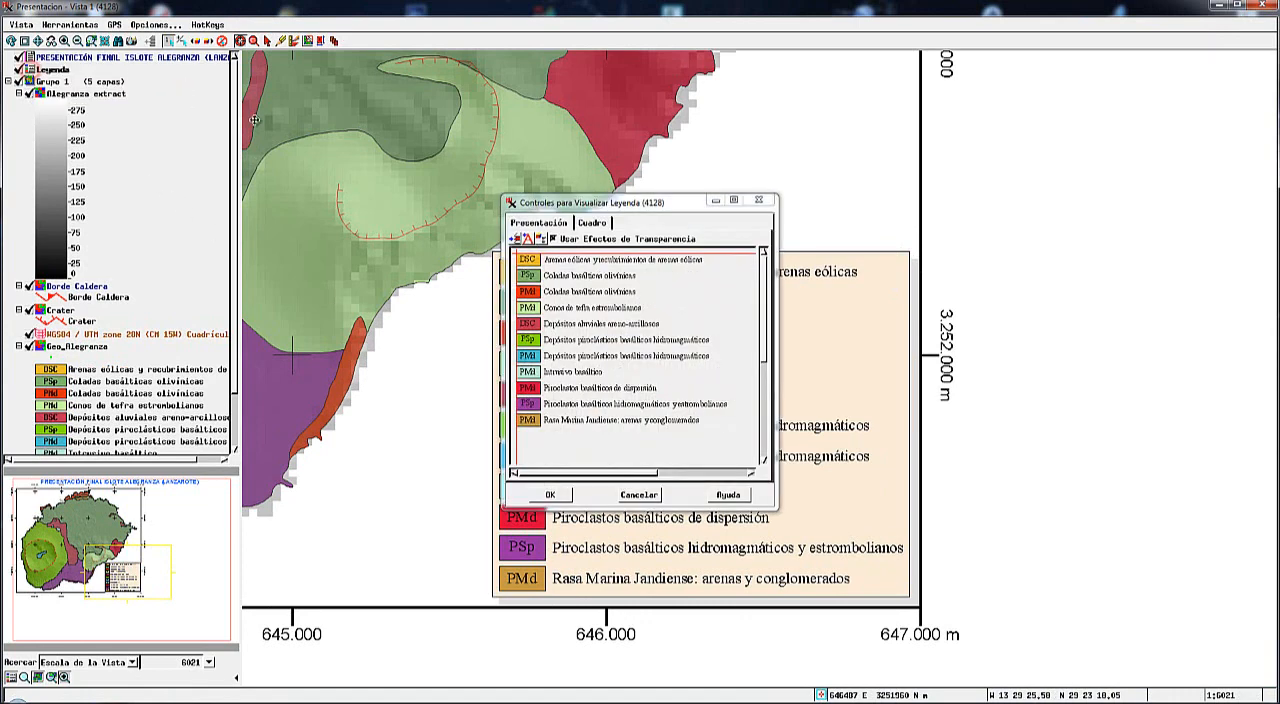
{"action": "left_click", "coordinate": [590, 224]}
{"action": "left_click", "coordinate": [517, 255]}
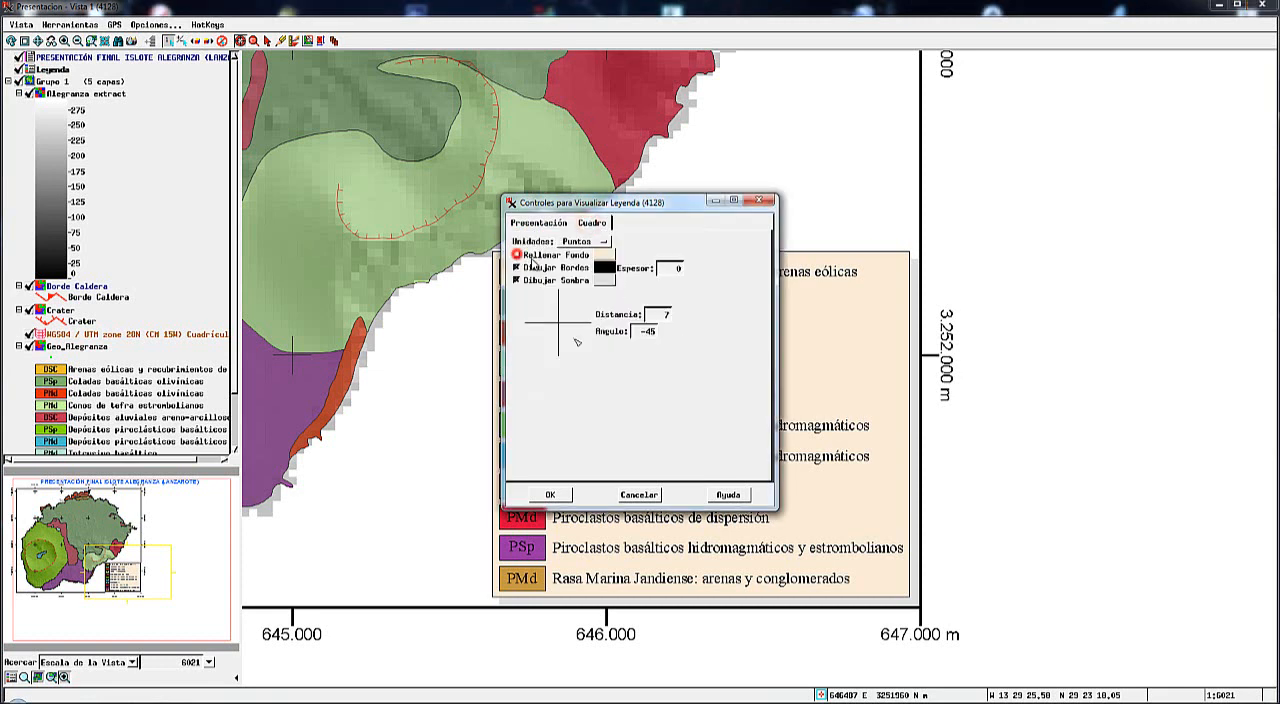
{"action": "left_click", "coordinate": [517, 268]}
{"action": "left_click", "coordinate": [517, 280]}
{"action": "left_click", "coordinate": [551, 495]}
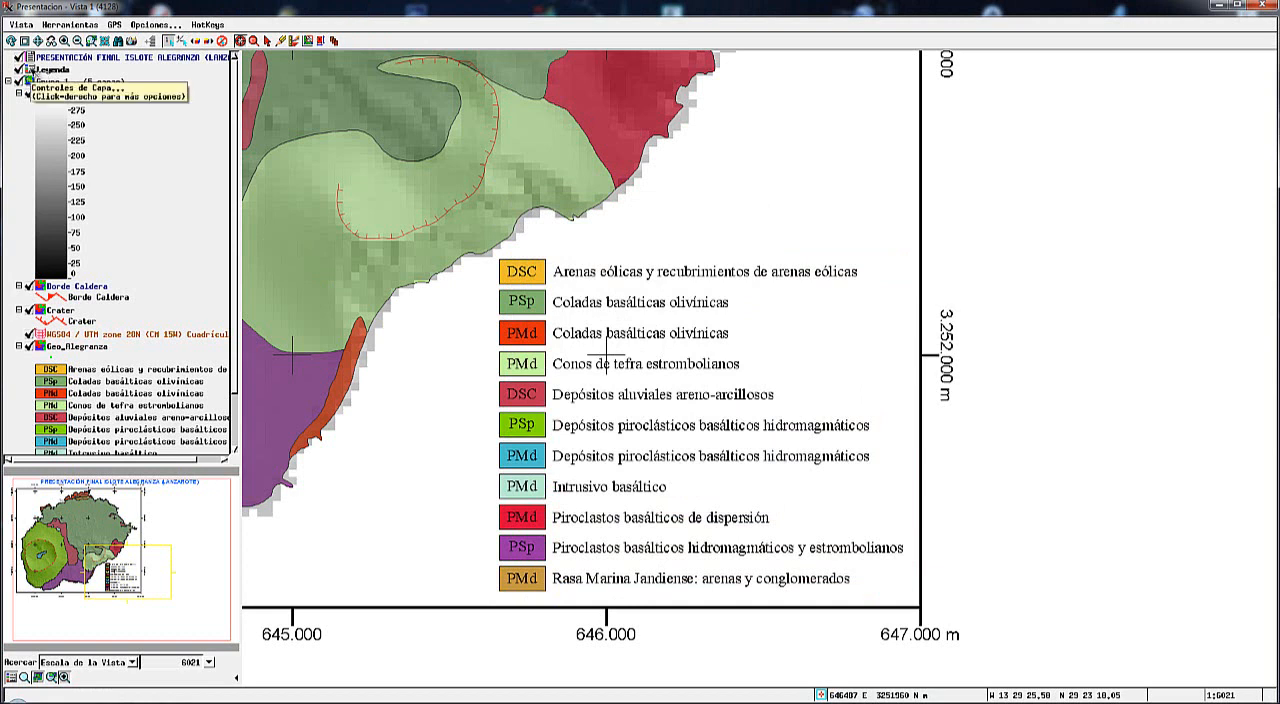
Give the Leyenda group's matte a Gradiente background running from turquoise to deep blue.
{"action": "right_click", "coordinate": [30, 70]}
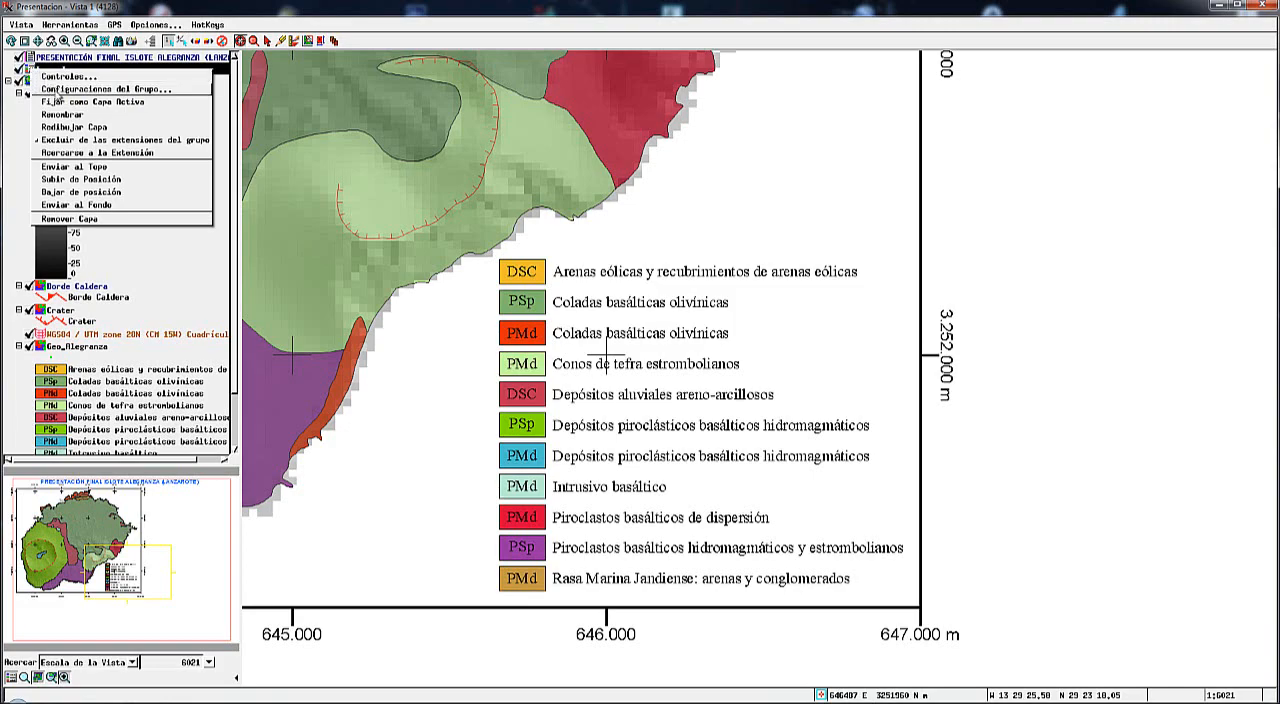
{"action": "left_click", "coordinate": [70, 89]}
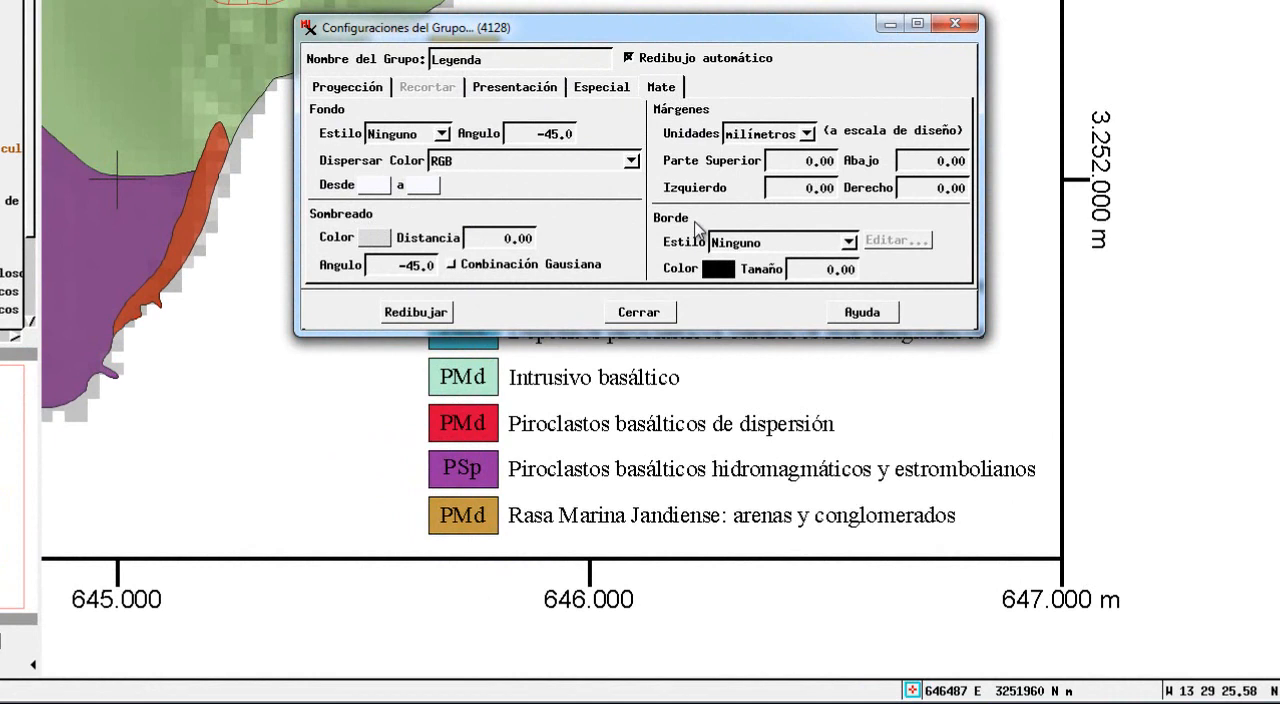
{"action": "left_click", "coordinate": [440, 134]}
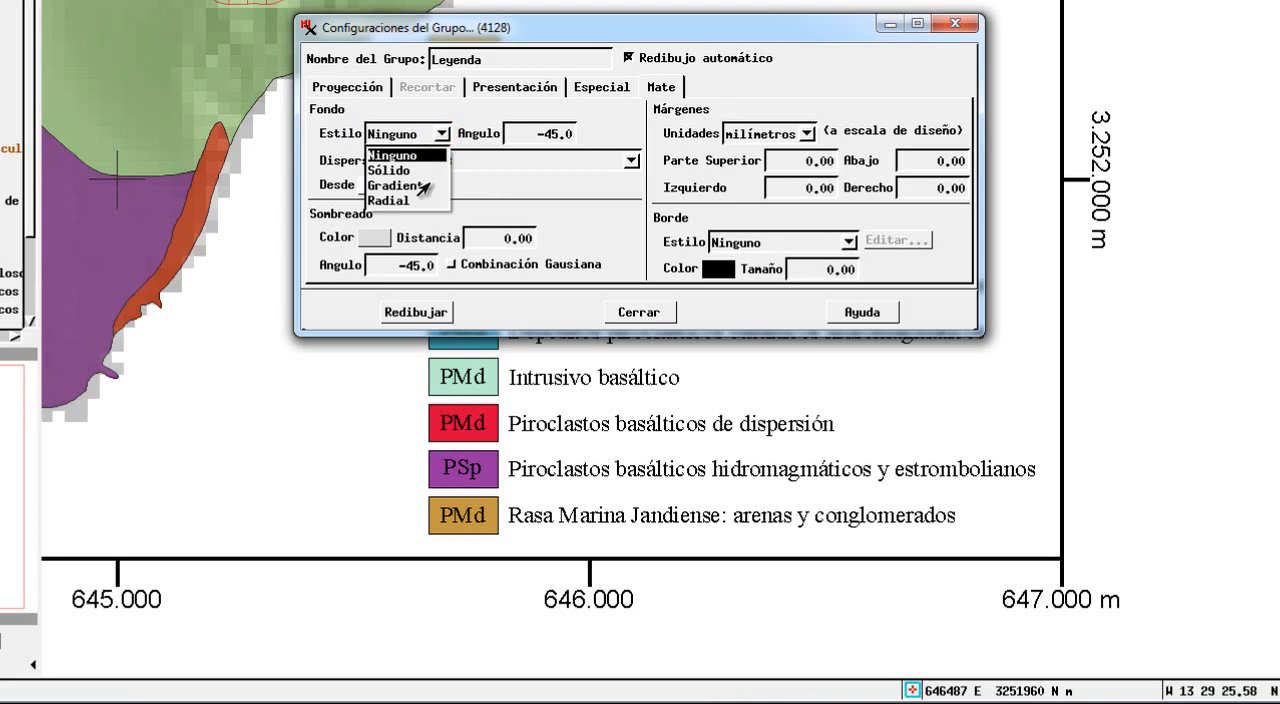
{"action": "left_click", "coordinate": [392, 186]}
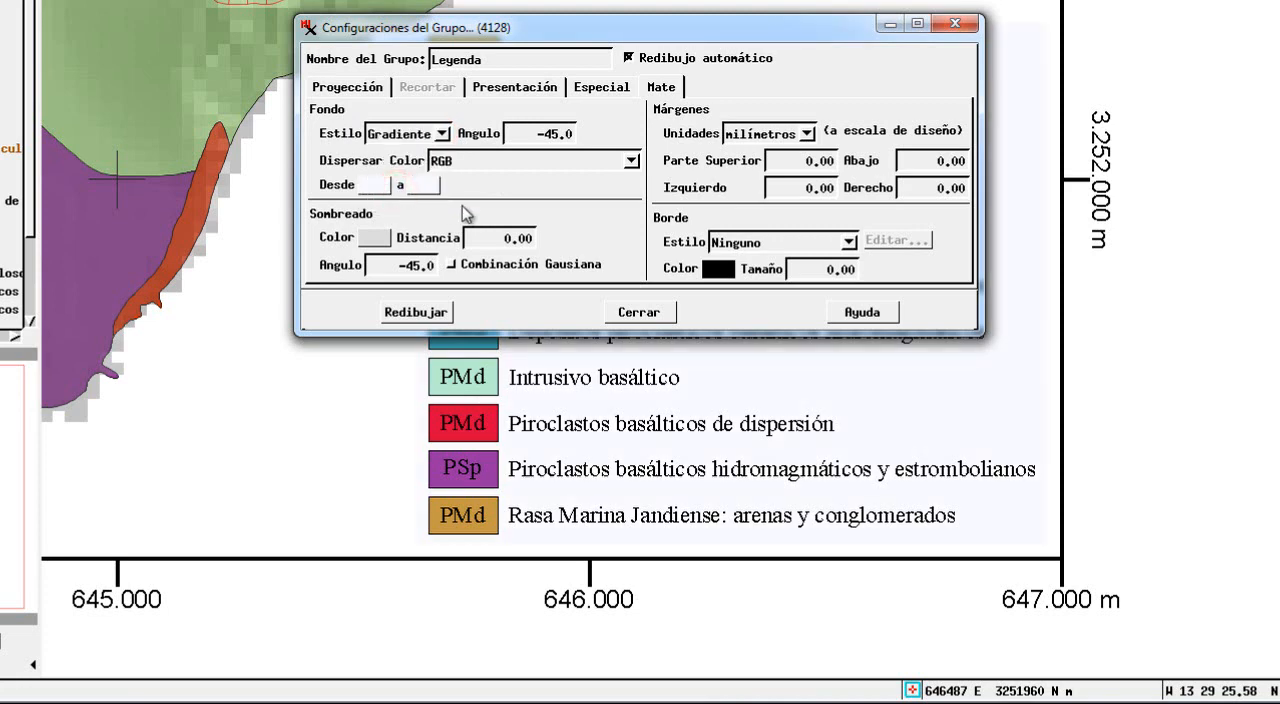
{"action": "left_click", "coordinate": [372, 188]}
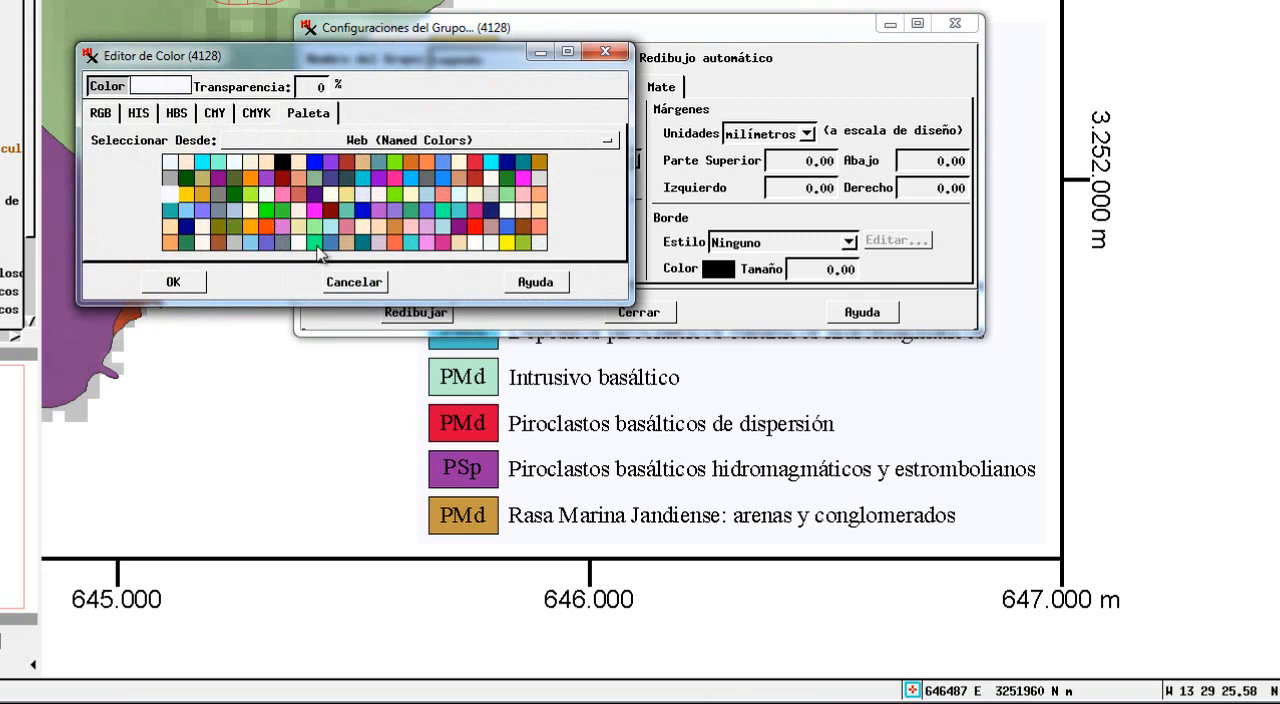
{"action": "left_click", "coordinate": [459, 209]}
{"action": "left_click", "coordinate": [175, 282]}
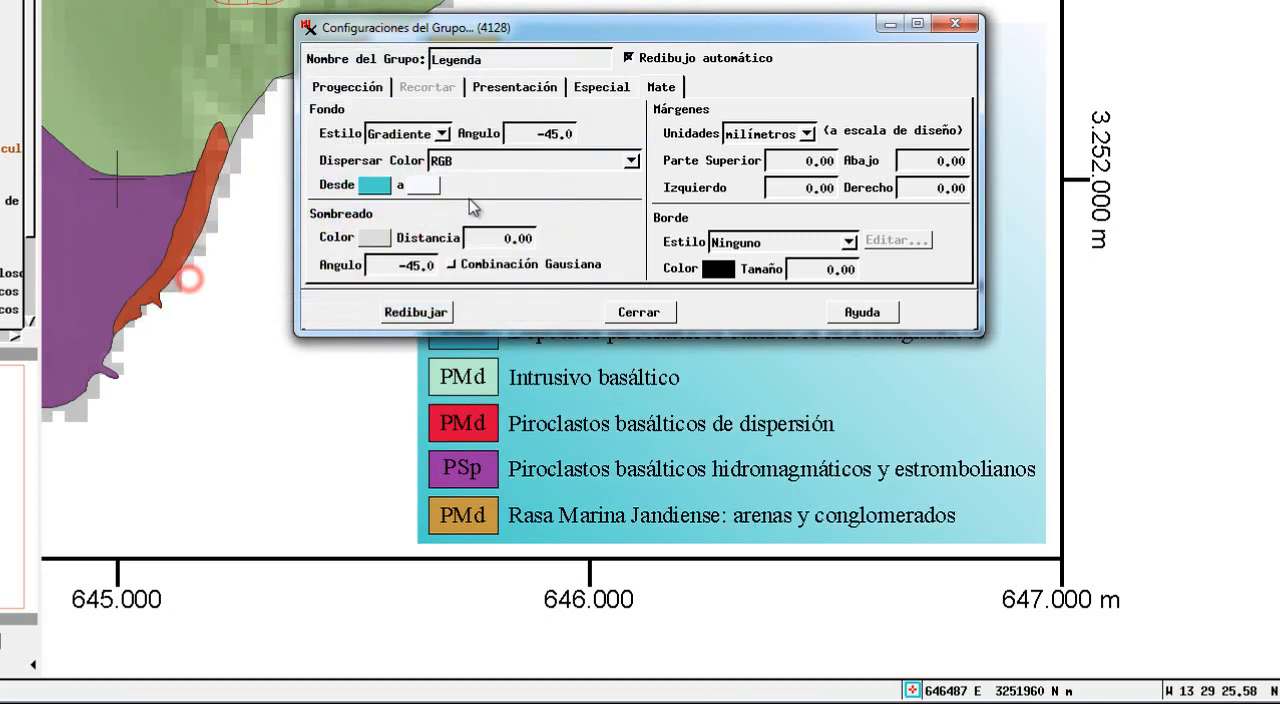
{"action": "left_click", "coordinate": [438, 198]}
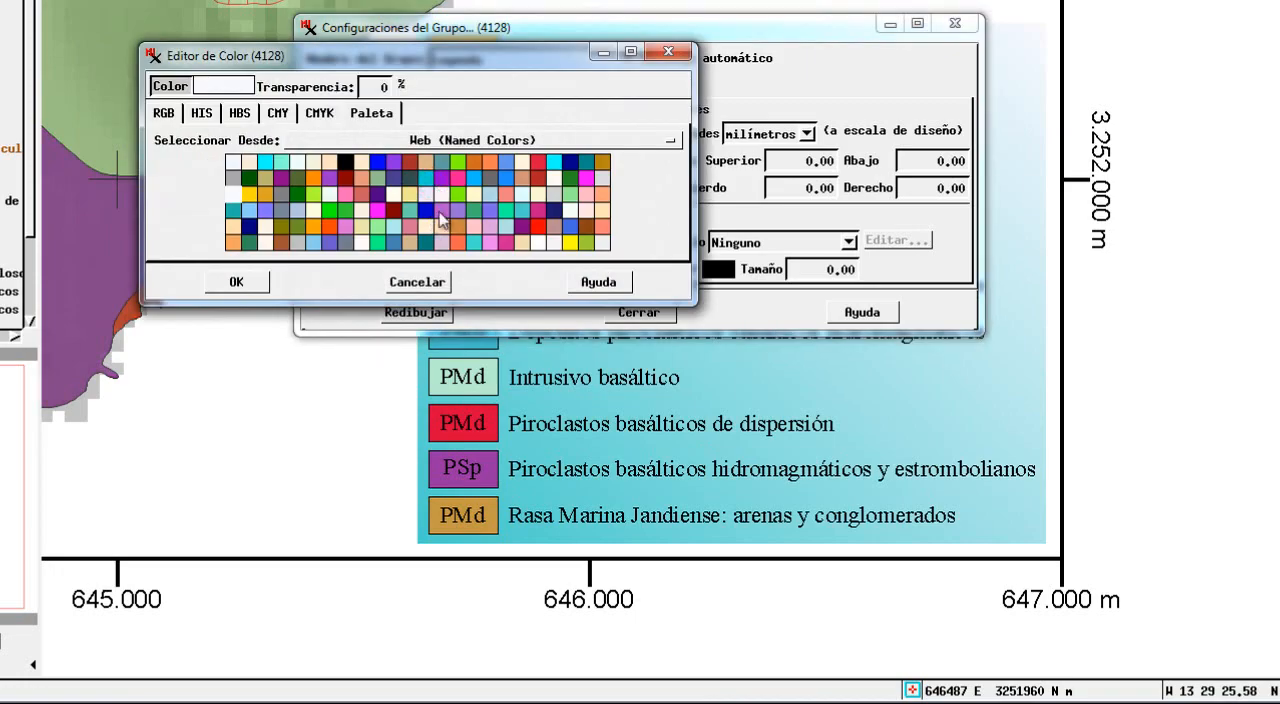
{"action": "left_click", "coordinate": [428, 205]}
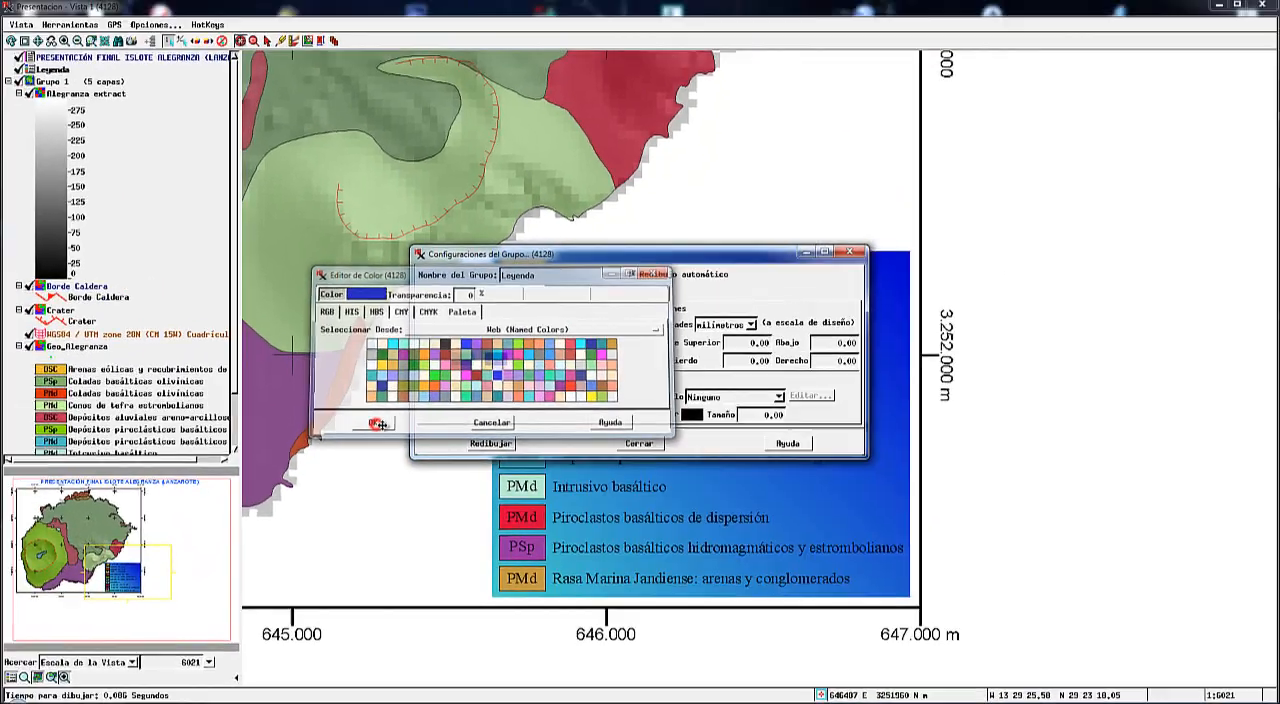
{"action": "left_click", "coordinate": [306, 352]}
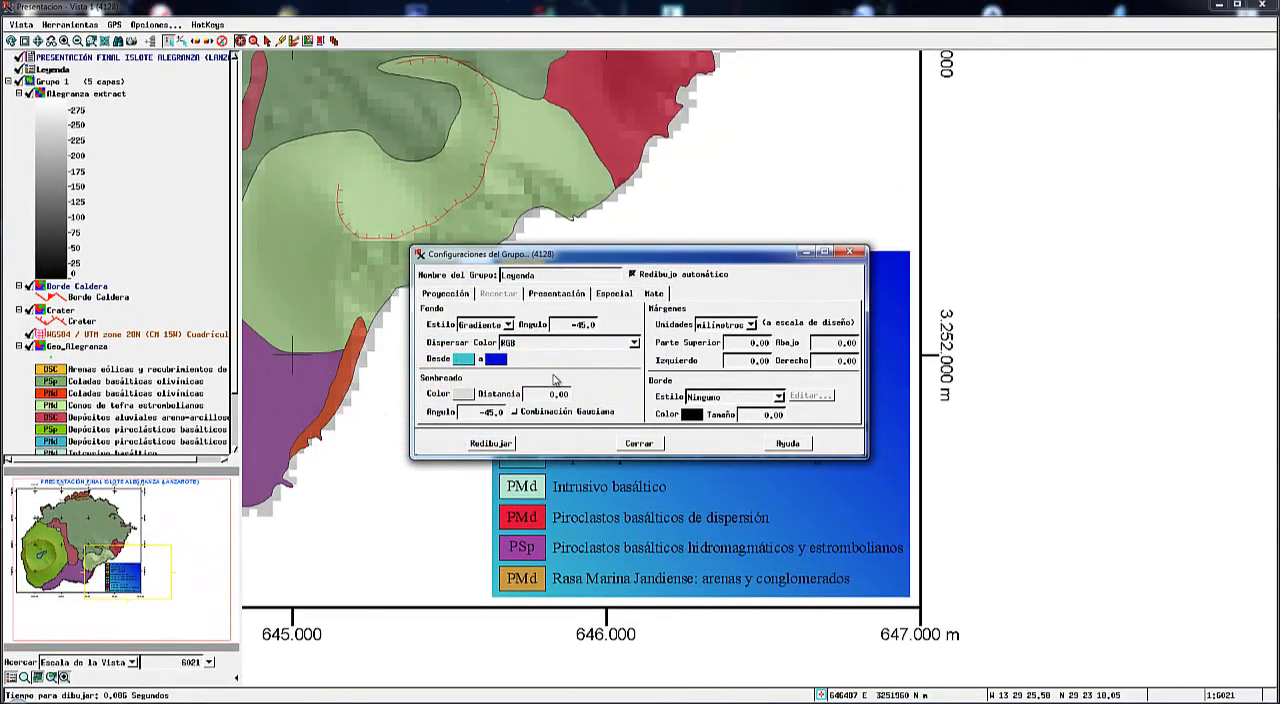
Recolor the Leyenda background gradient so it runs from a very pale blue to a lighter, bright blue.
{"action": "left_click_drag", "start_coordinate": [617, 261], "coordinate": [372, 85]}
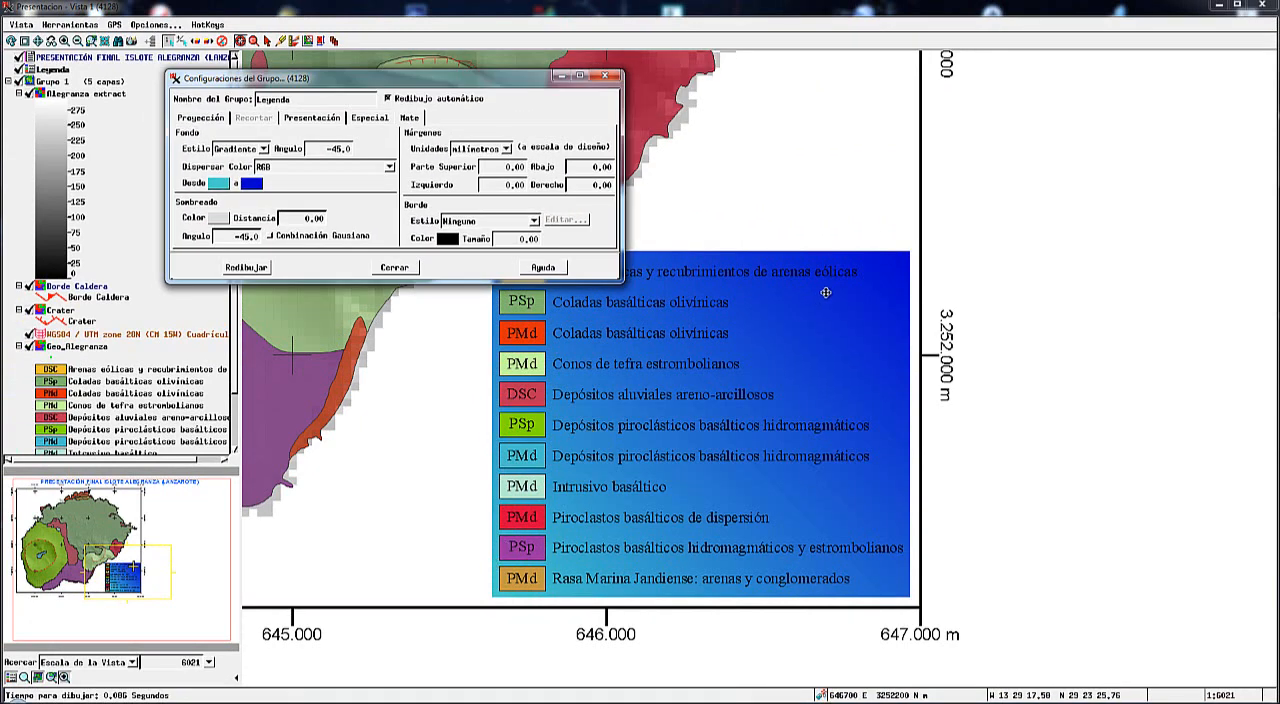
{"action": "left_click", "coordinate": [251, 184]}
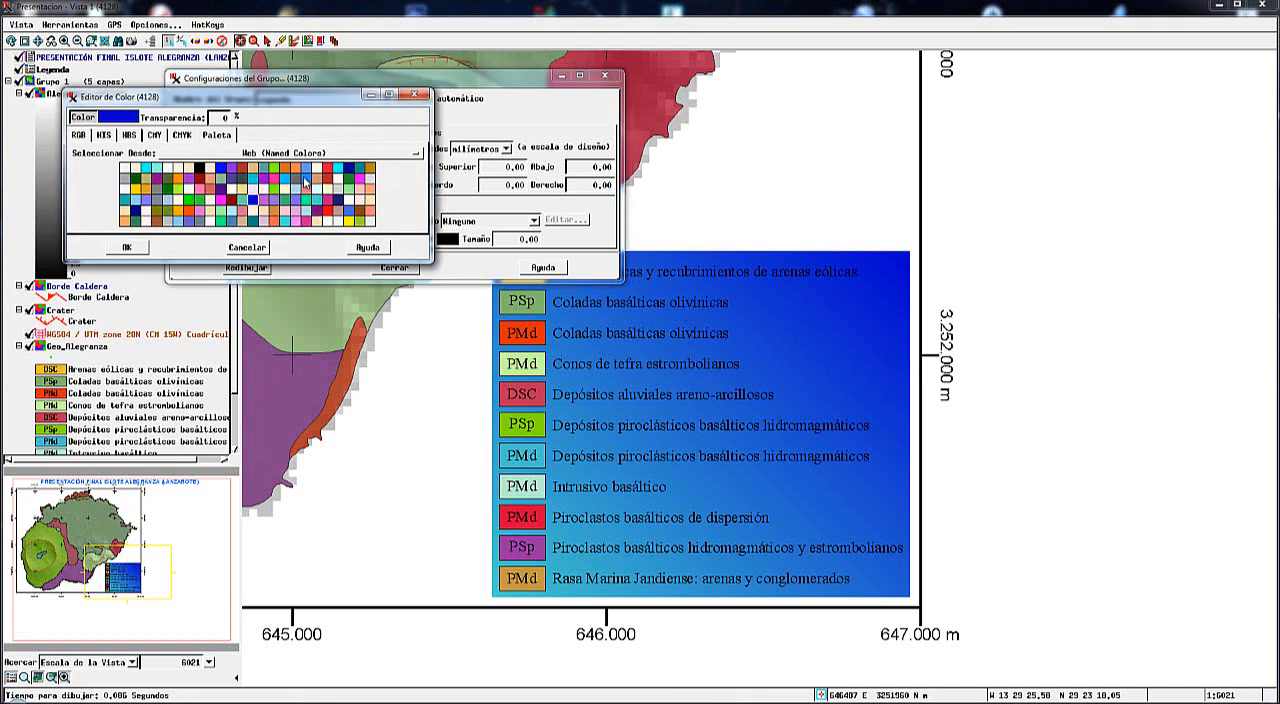
{"action": "left_click", "coordinate": [305, 181]}
{"action": "left_click", "coordinate": [126, 247]}
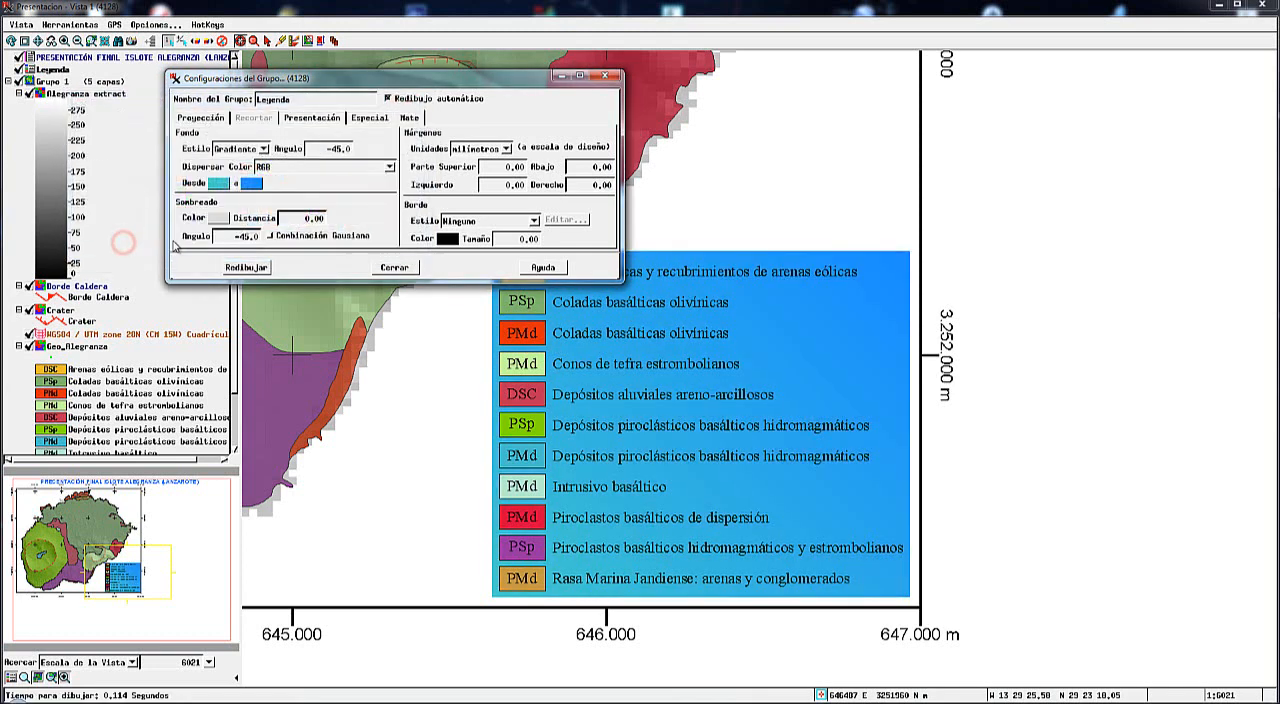
{"action": "left_click", "coordinate": [218, 183]}
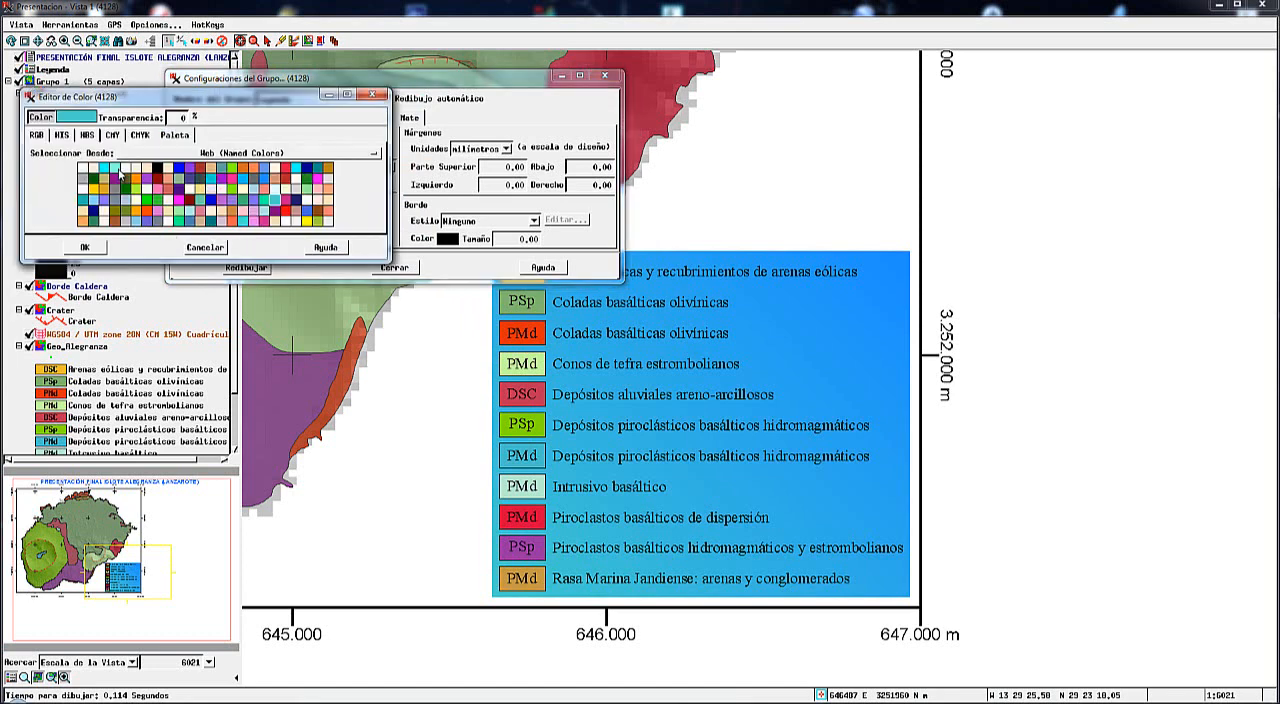
{"action": "left_click", "coordinate": [127, 168]}
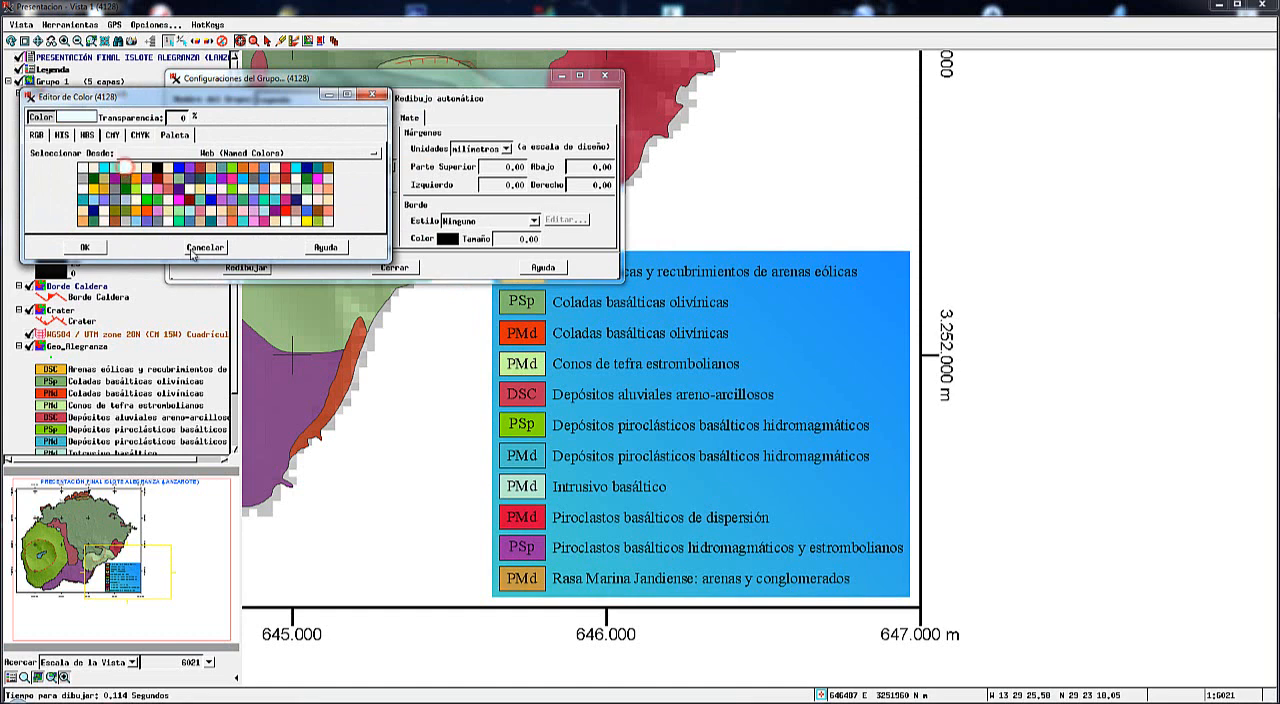
{"action": "left_click", "coordinate": [100, 248]}
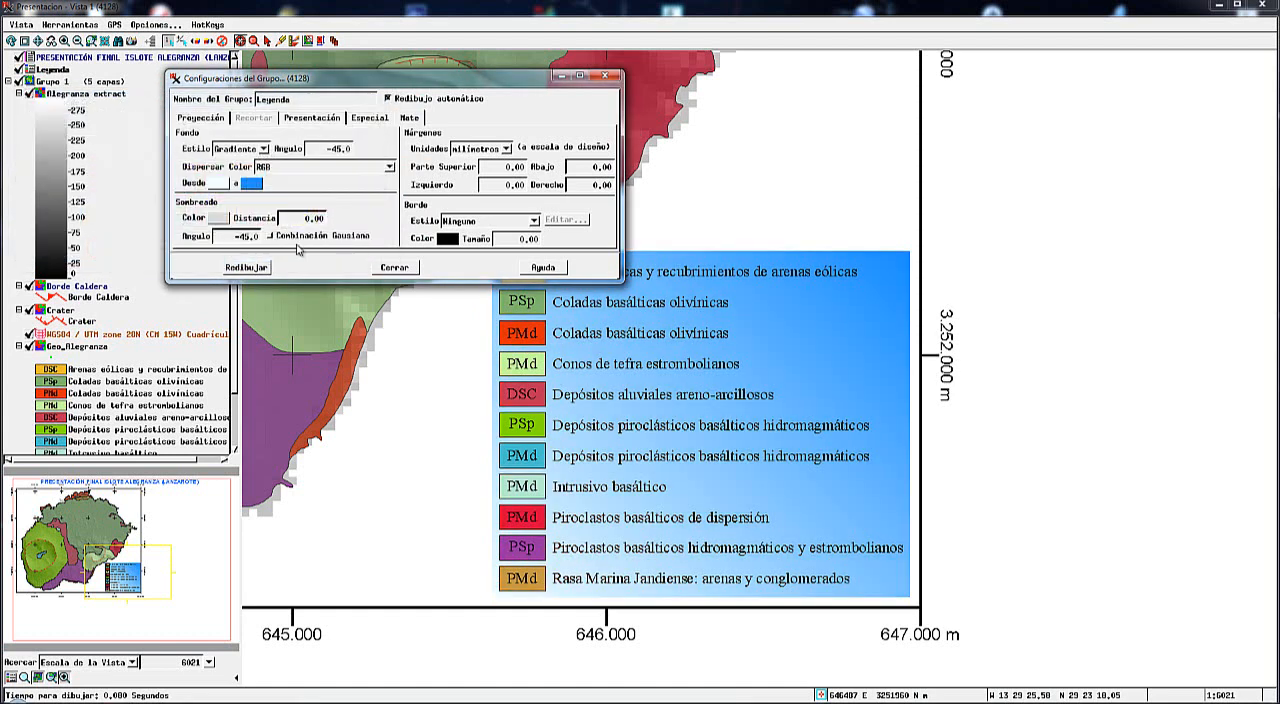
Give the Leyenda group's matte a Doble border with a size of 0.50 mm.
{"action": "left_click", "coordinate": [535, 222]}
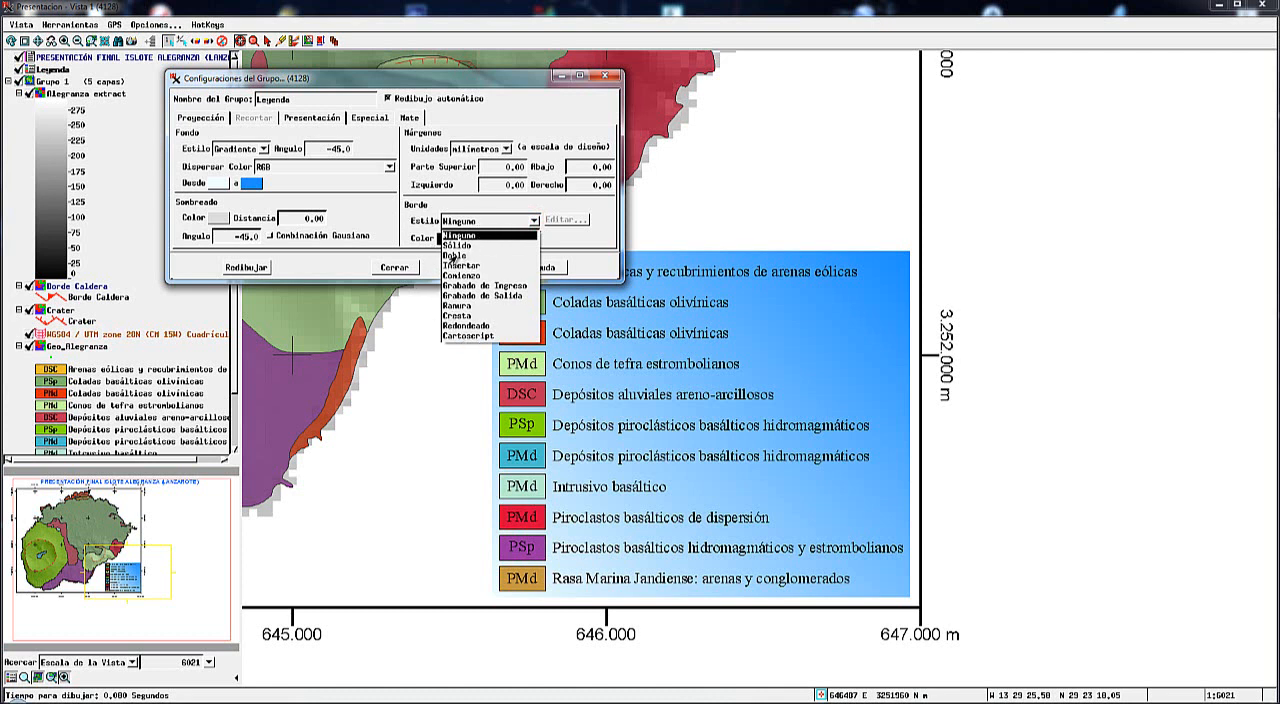
{"action": "left_click", "coordinate": [455, 256]}
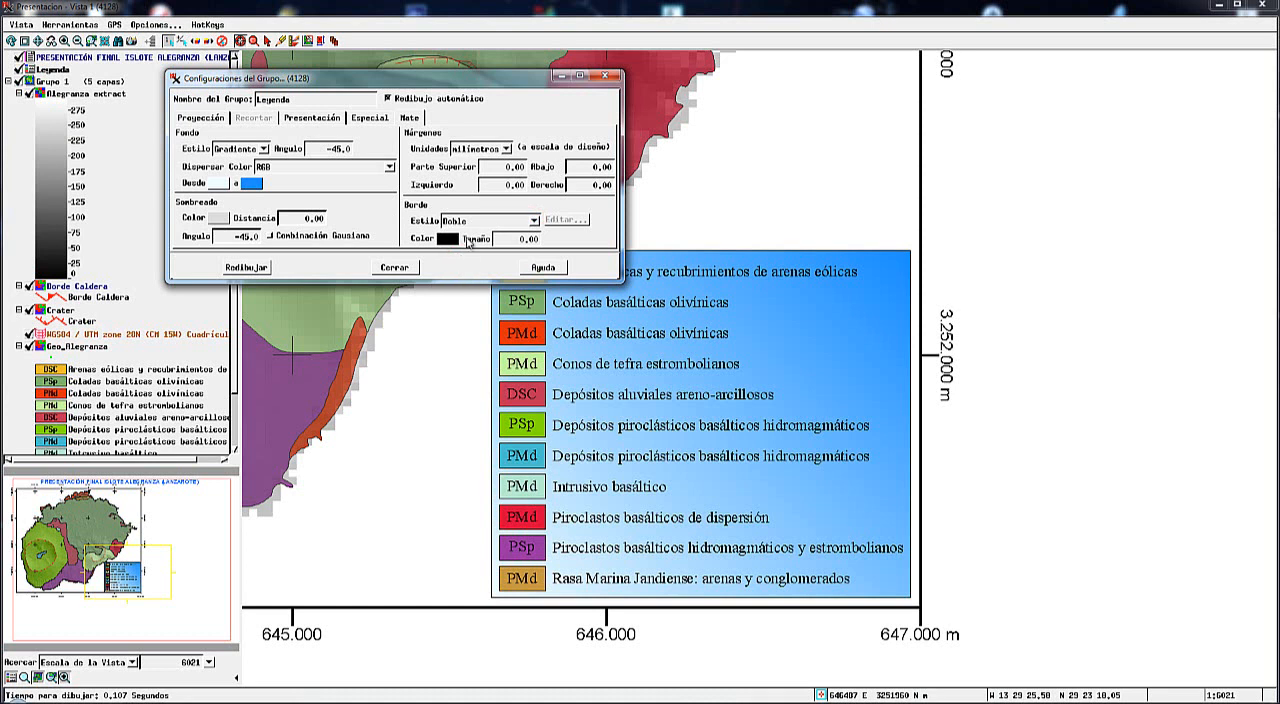
{"action": "left_click_drag", "start_coordinate": [529, 243], "coordinate": [565, 244]}
{"action": "type", "text": "50"}
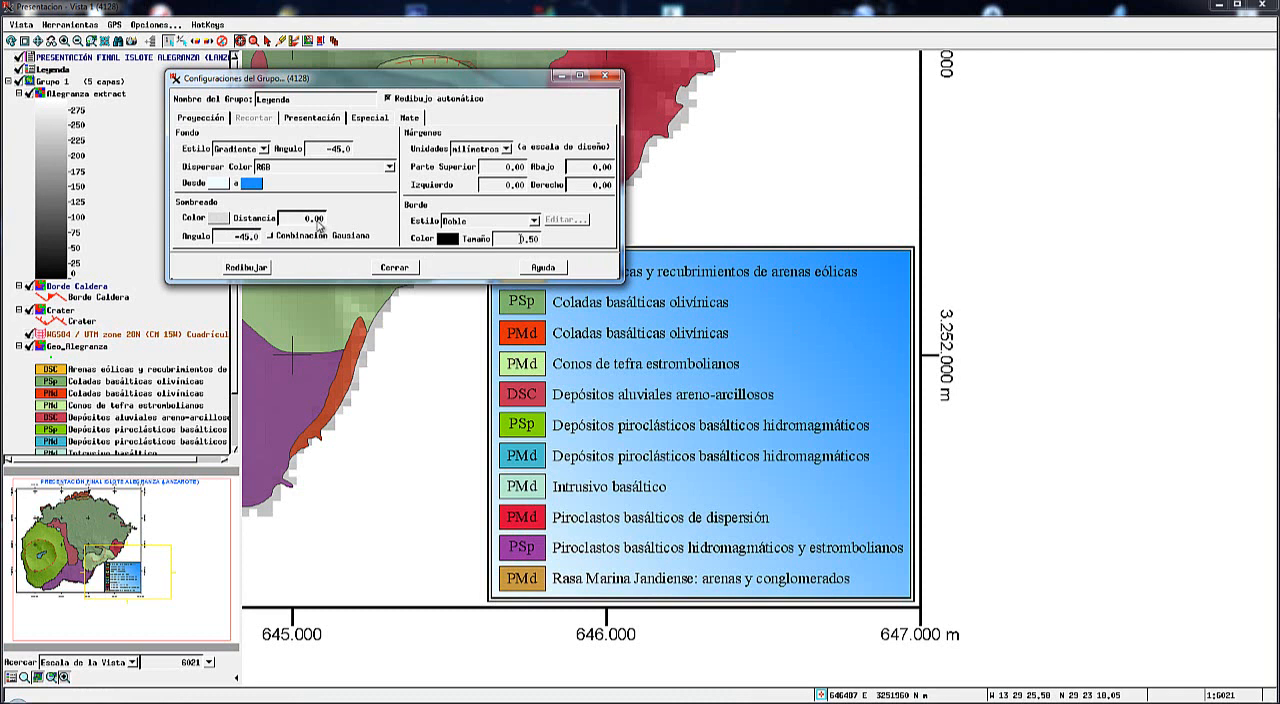
Set the Leyenda group's matte shadow to a distance of 0.50 mm and a darker gray color.
{"action": "left_click_drag", "start_coordinate": [315, 224], "coordinate": [337, 224]}
{"action": "type", "text": "50"}
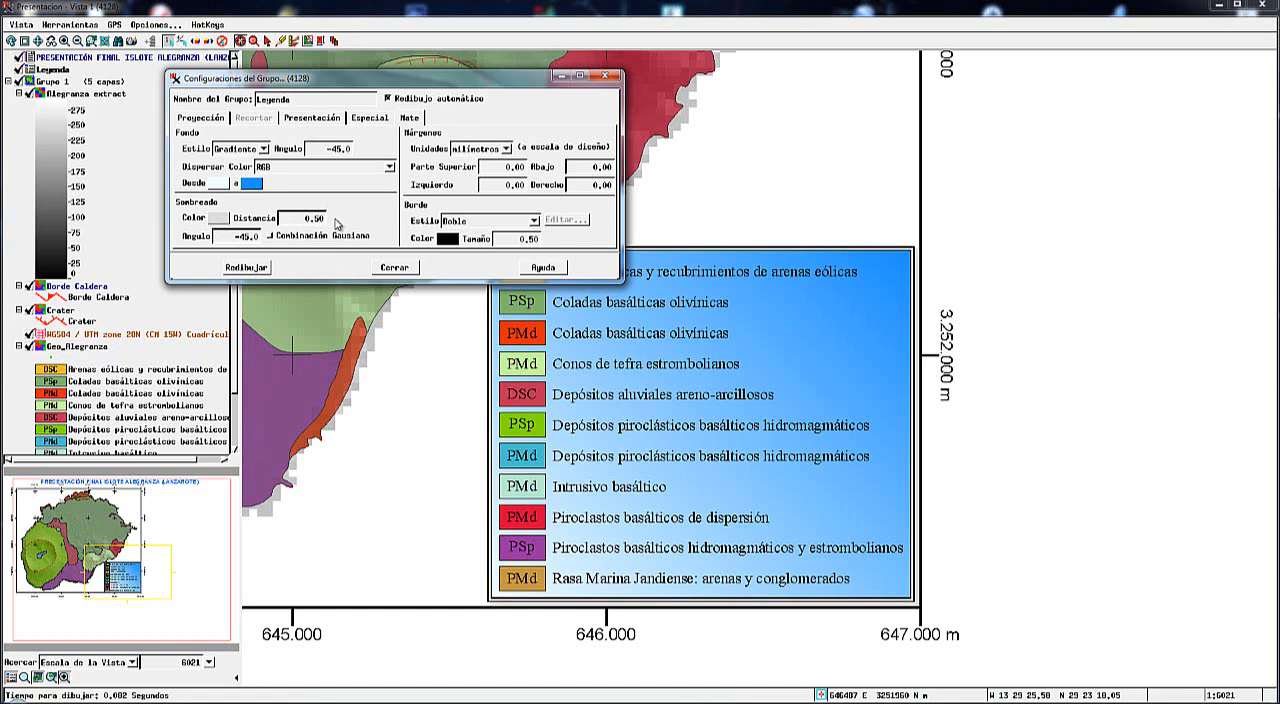
{"action": "left_click", "coordinate": [219, 221]}
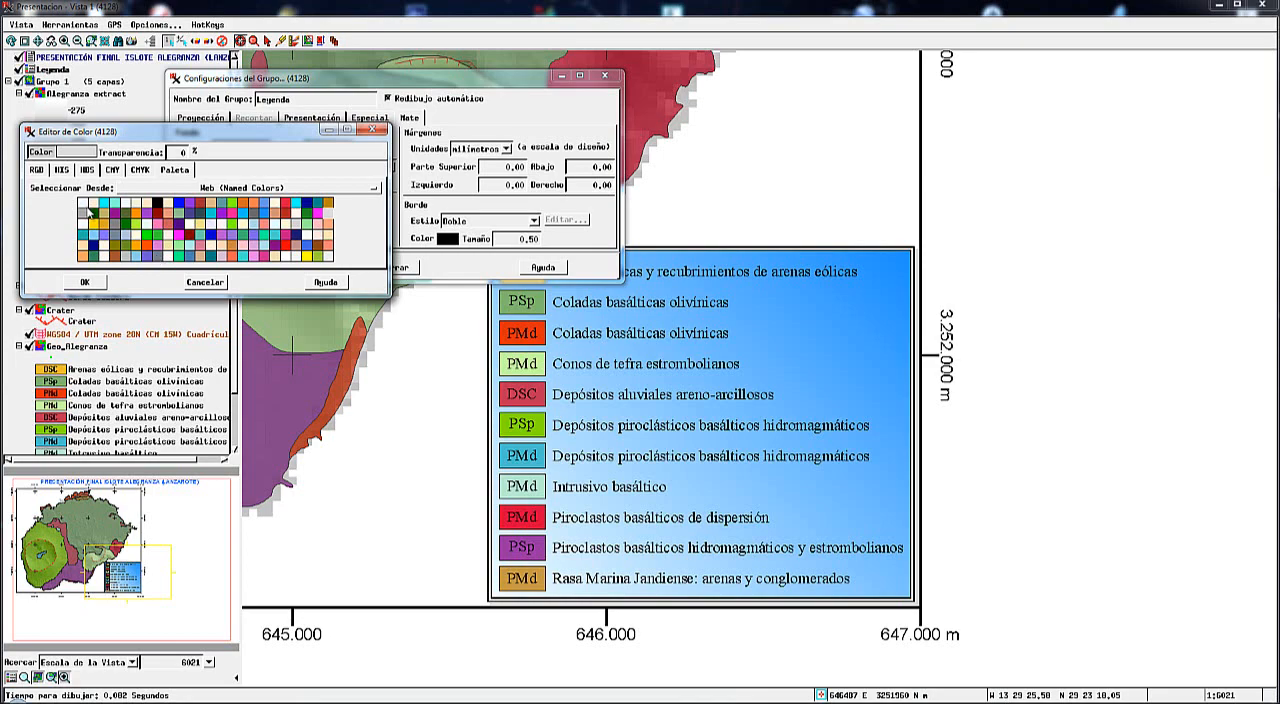
{"action": "left_click", "coordinate": [88, 211]}
{"action": "left_click", "coordinate": [87, 282]}
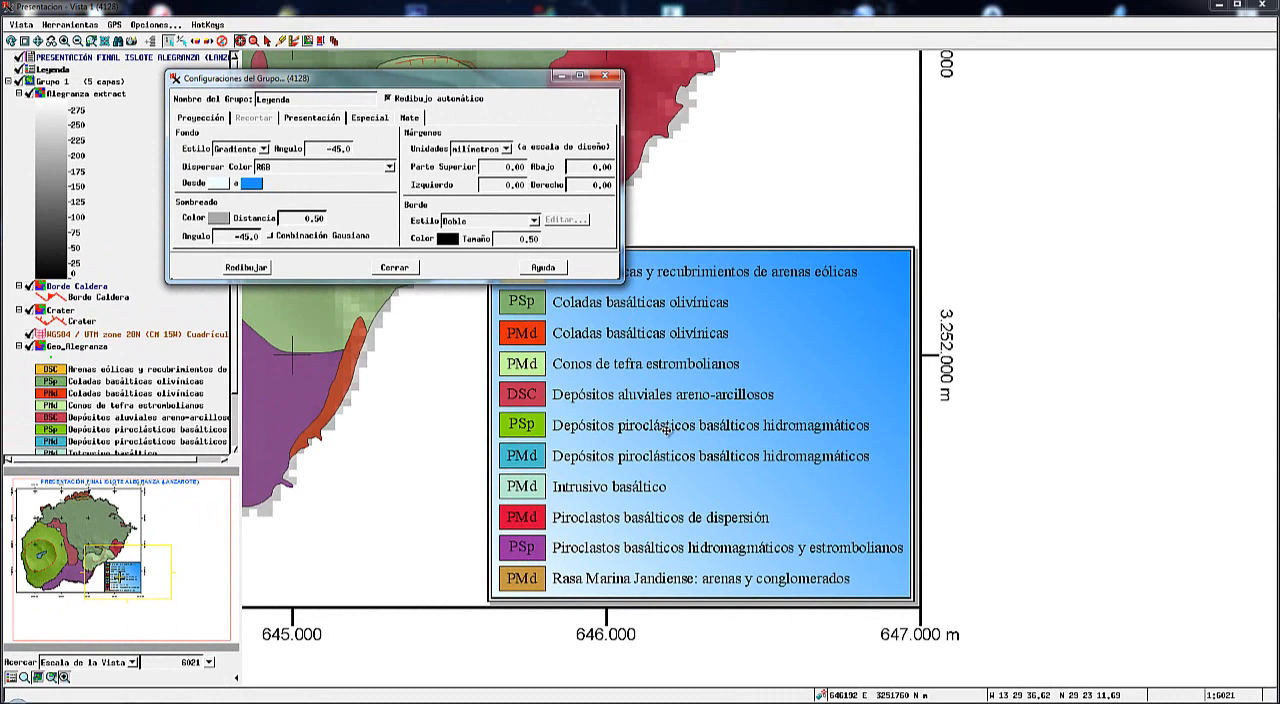
{"action": "left_click", "coordinate": [395, 268]}
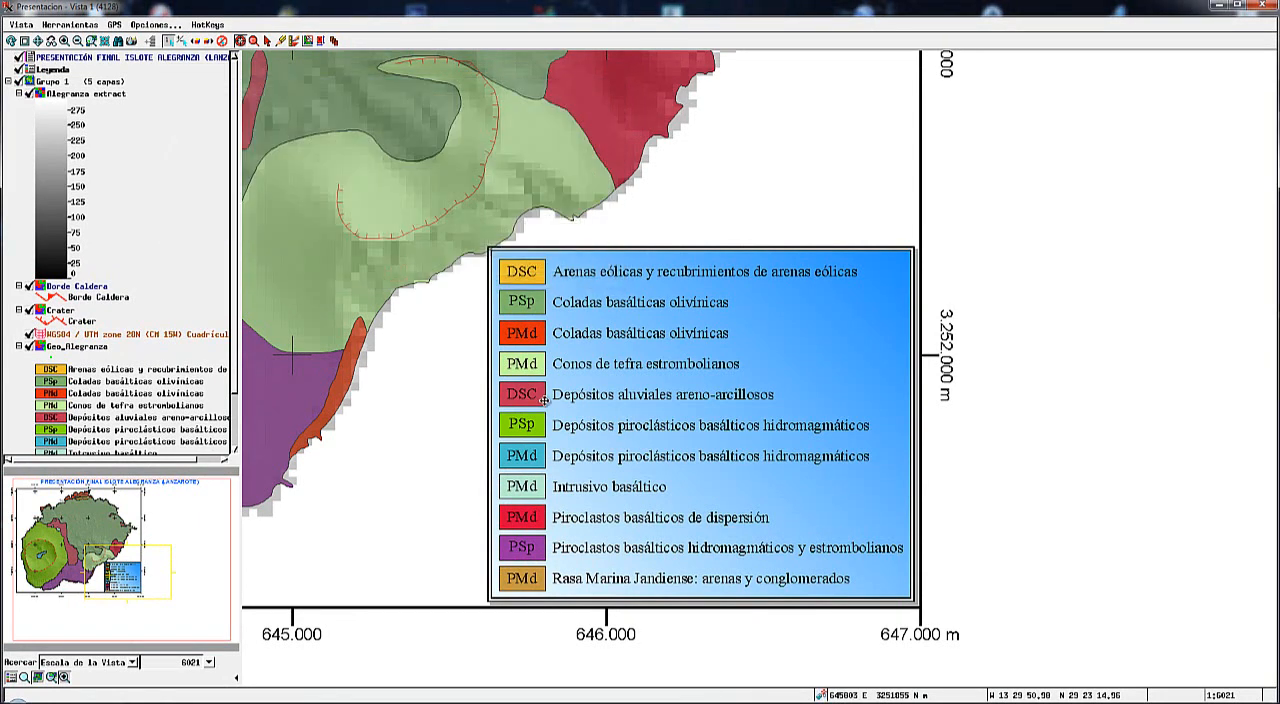
Add a graphic scale layer (Escala Gráfica) to Grupo 1 of the presentation.
{"action": "left_click", "coordinate": [37, 41]}
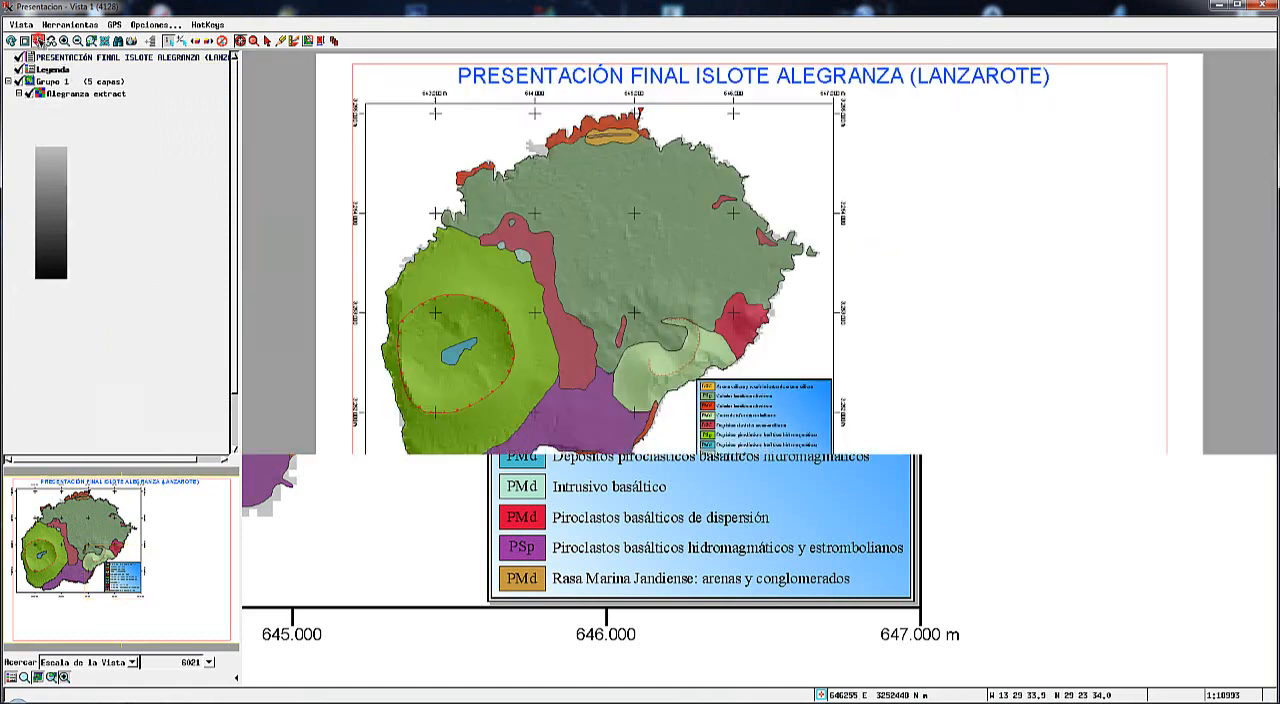
{"action": "mouse_move", "coordinate": [605, 398]}
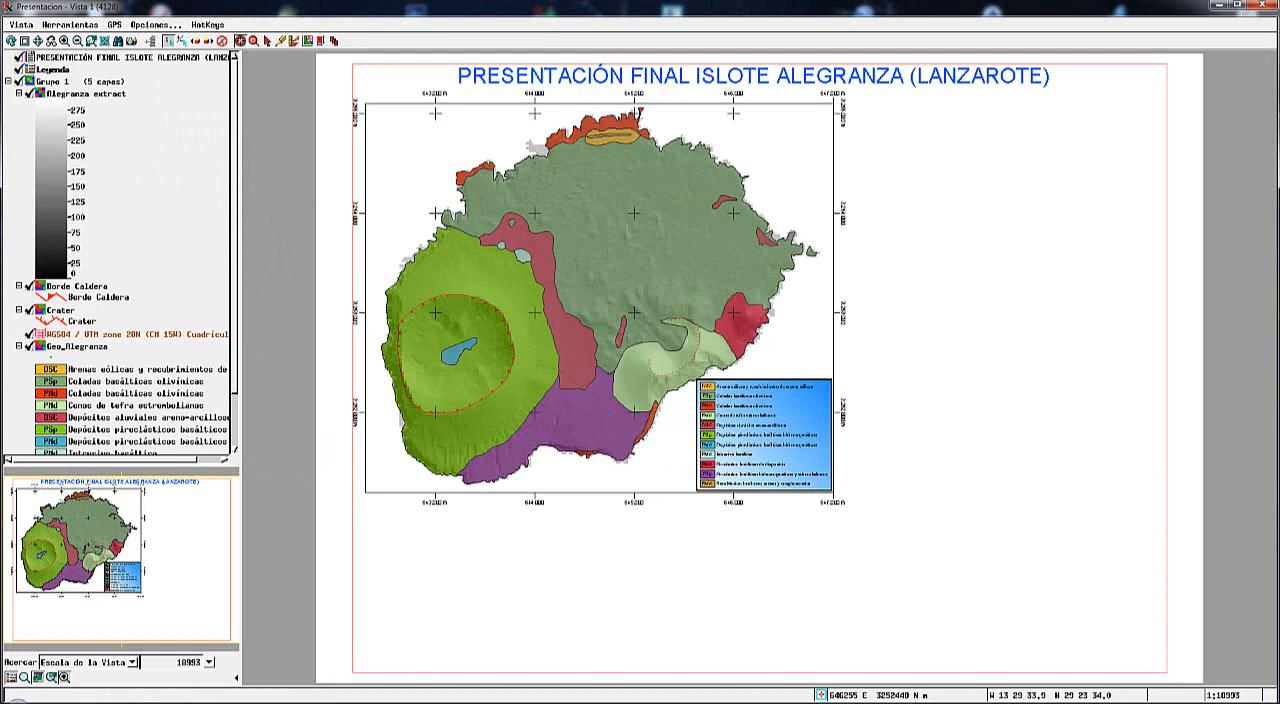
{"action": "mouse_move", "coordinate": [235, 698]}
{"action": "left_click", "coordinate": [231, 650]}
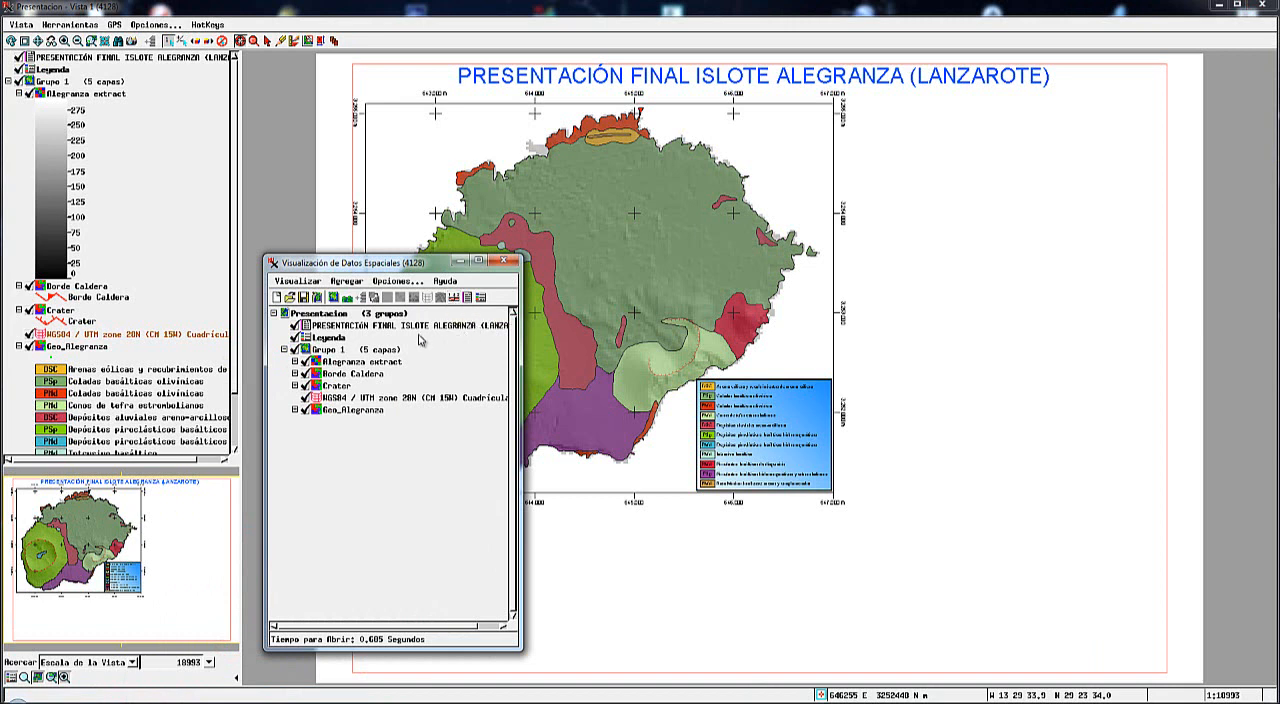
{"action": "left_click", "coordinate": [459, 300]}
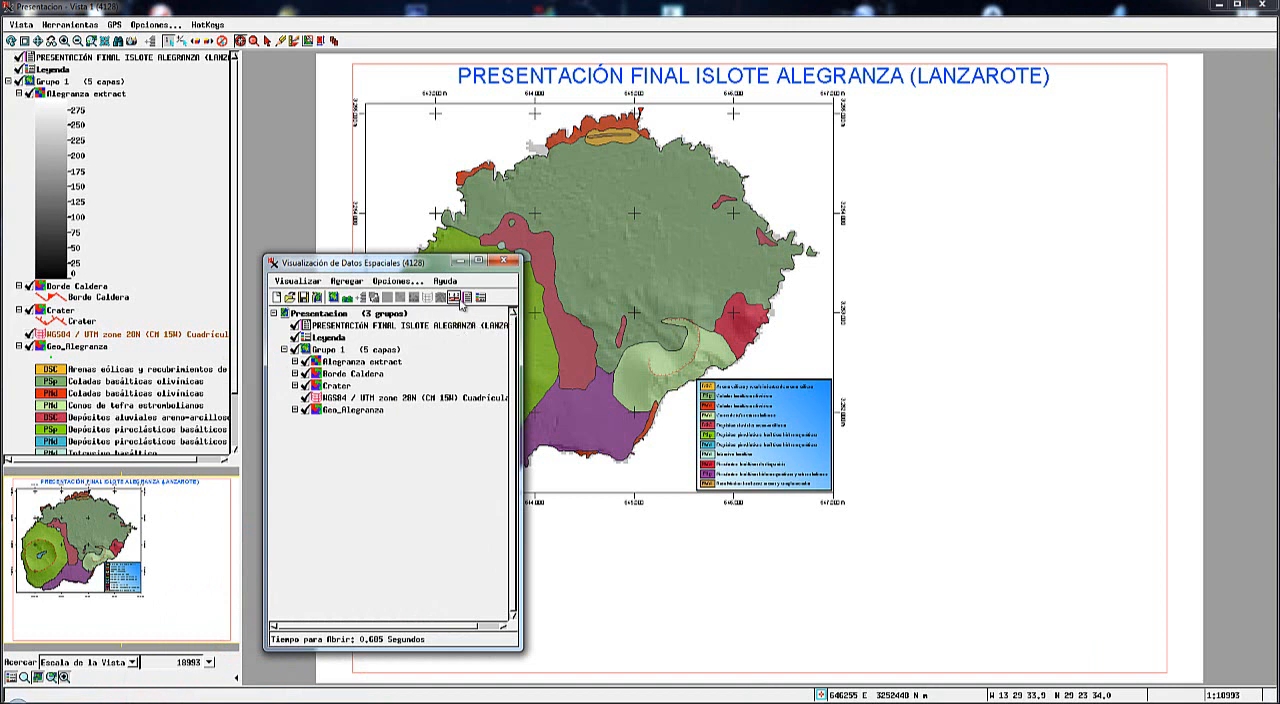
{"action": "left_click", "coordinate": [329, 350]}
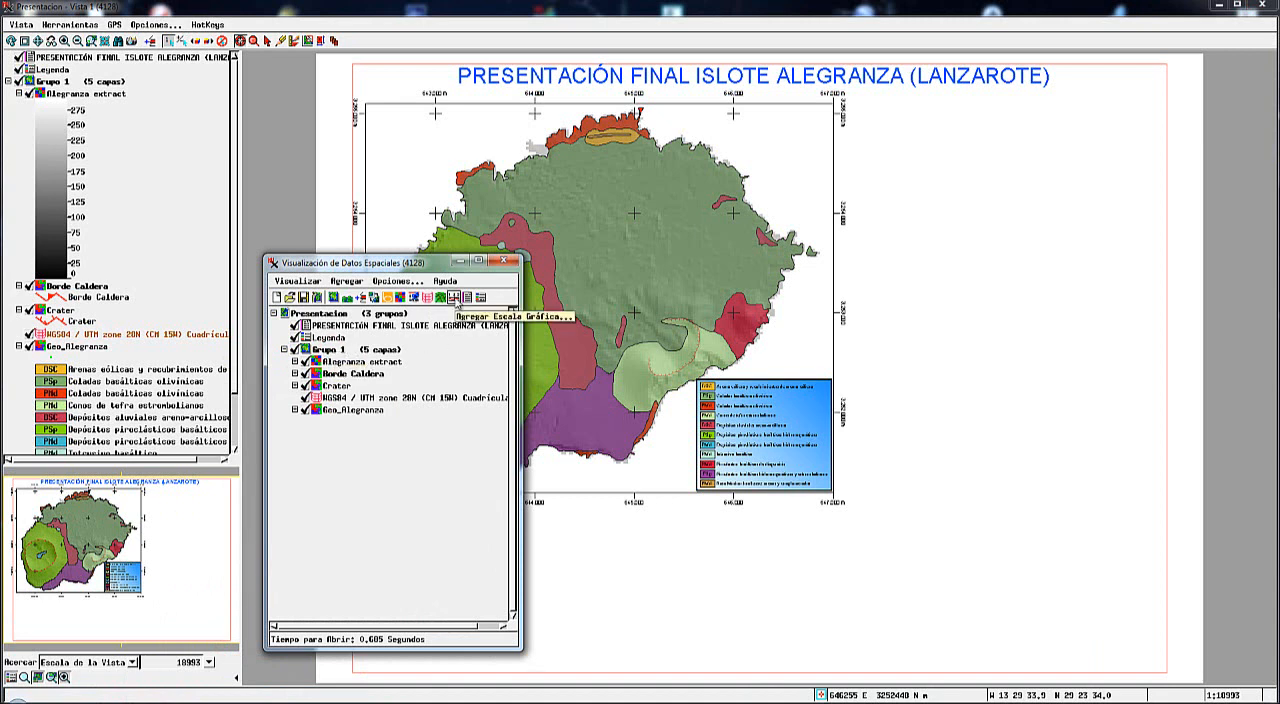
{"action": "left_click", "coordinate": [454, 297]}
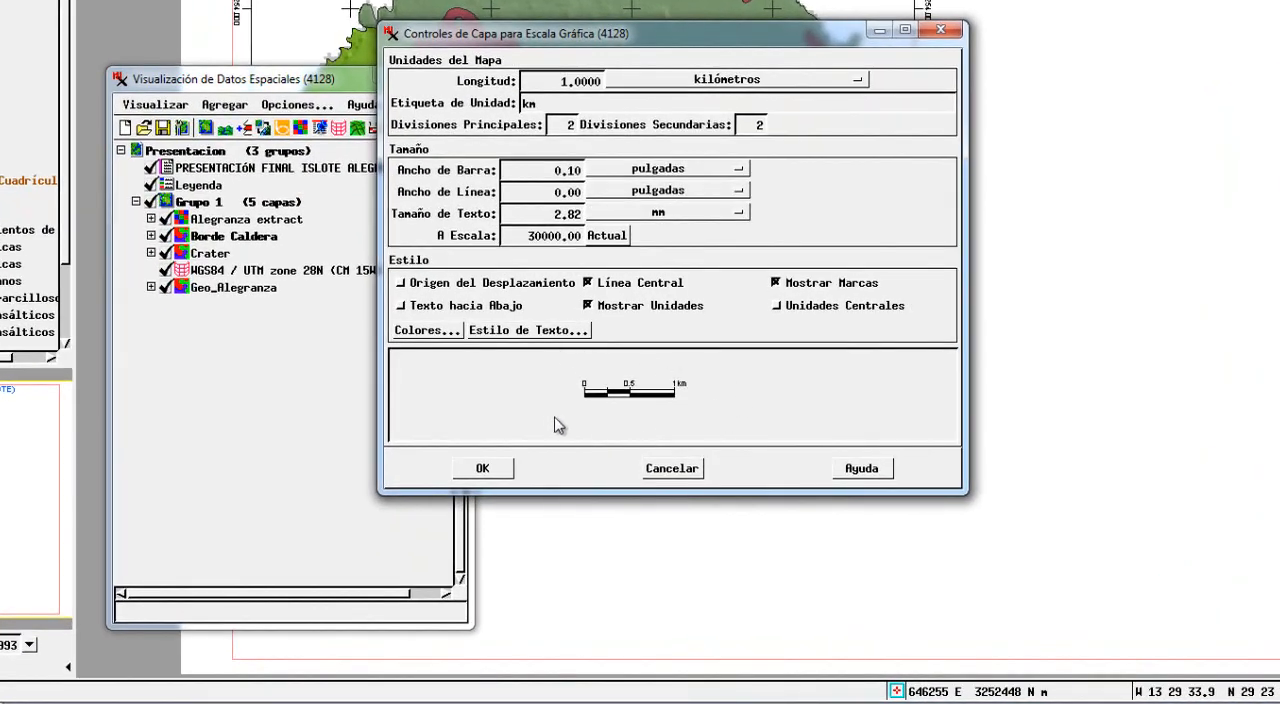
{"action": "left_click", "coordinate": [562, 414]}
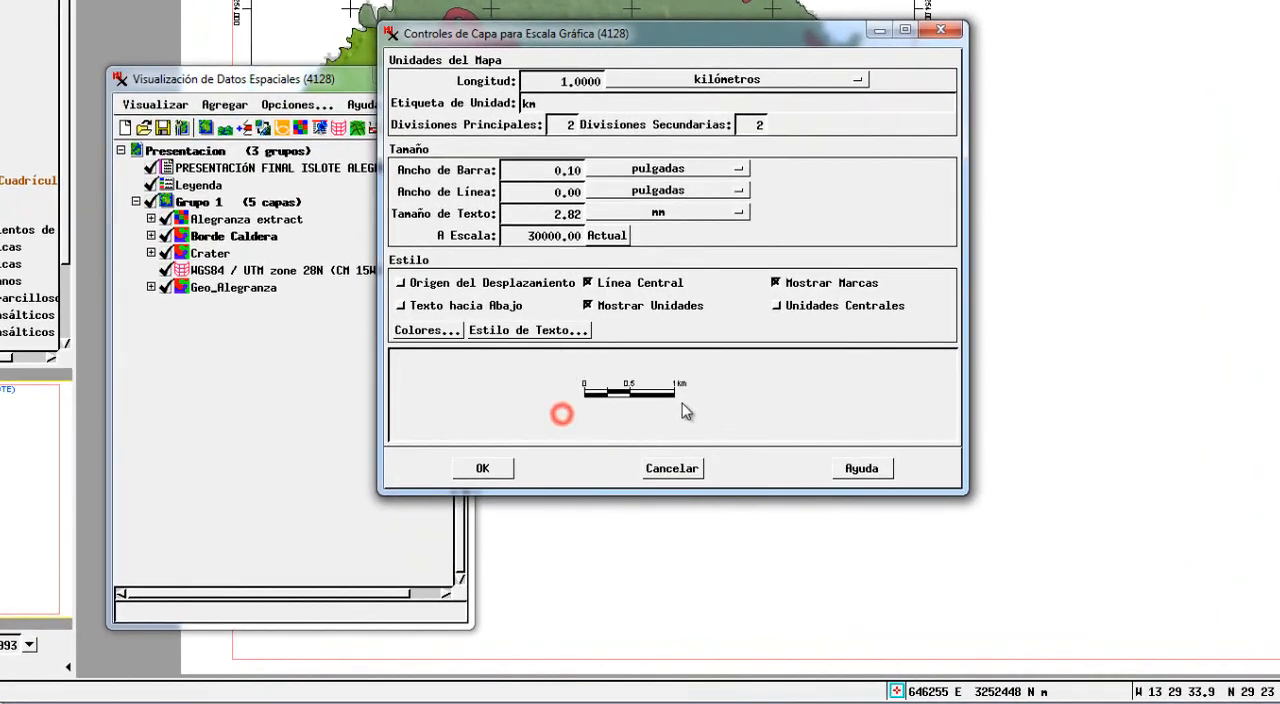
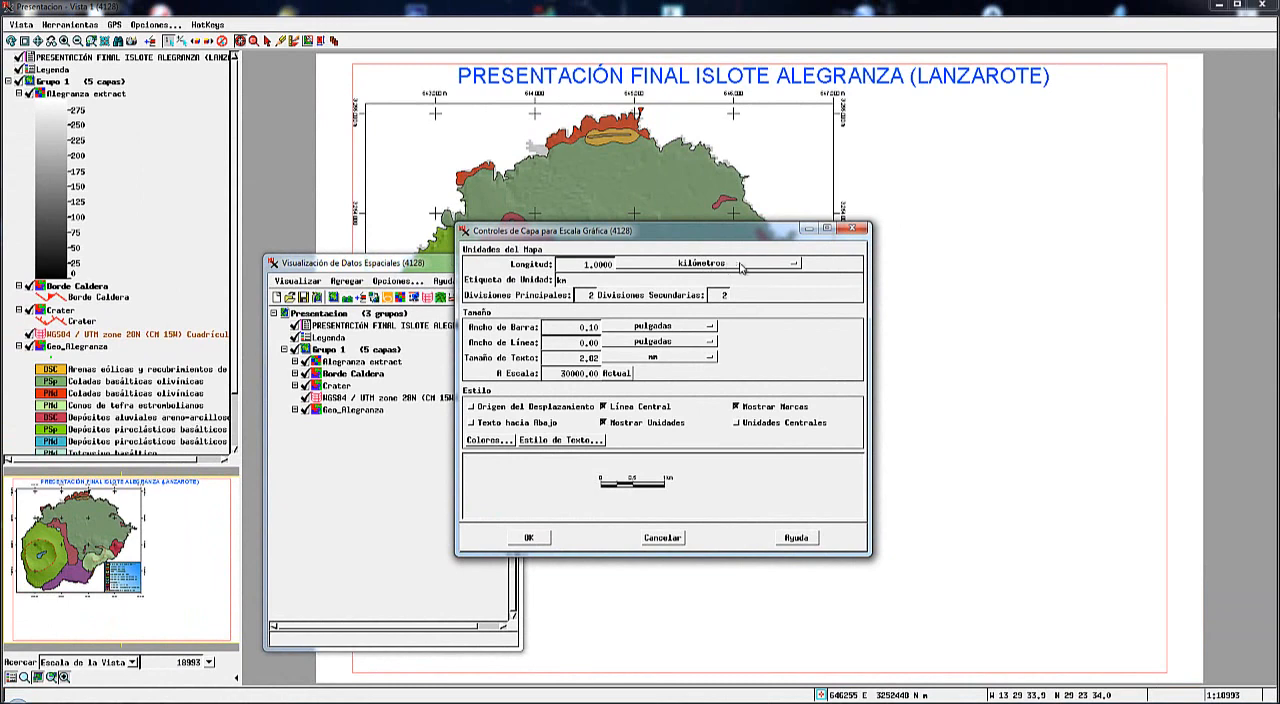
Set the graphic scale's map length unit to kilómetros and its unit label to km.
{"action": "left_click", "coordinate": [749, 265]}
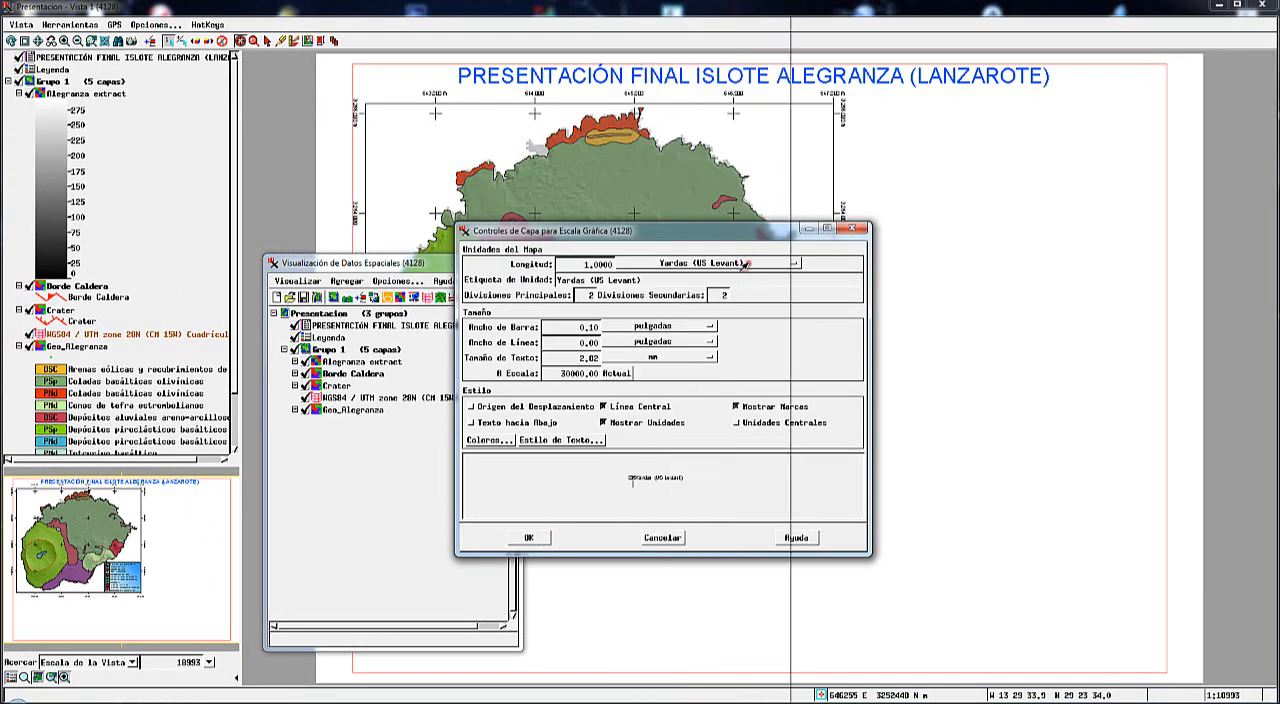
{"action": "left_click", "coordinate": [745, 265]}
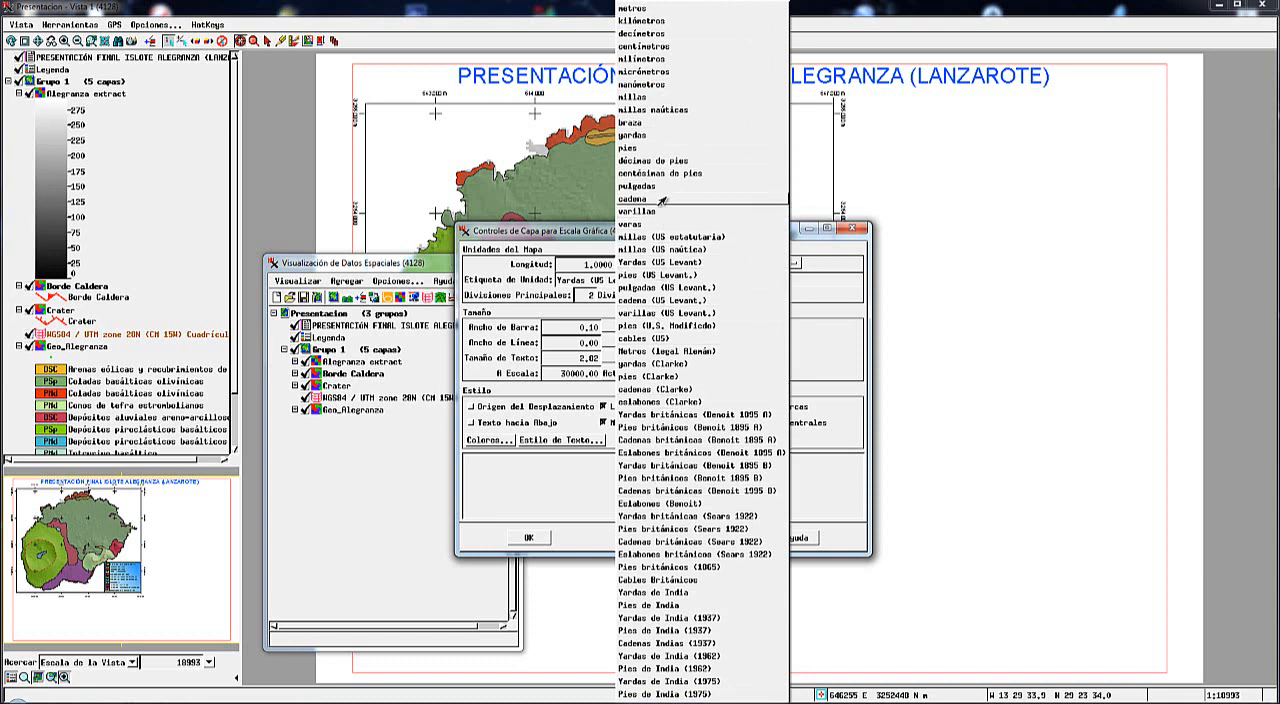
{"action": "left_click", "coordinate": [632, 21]}
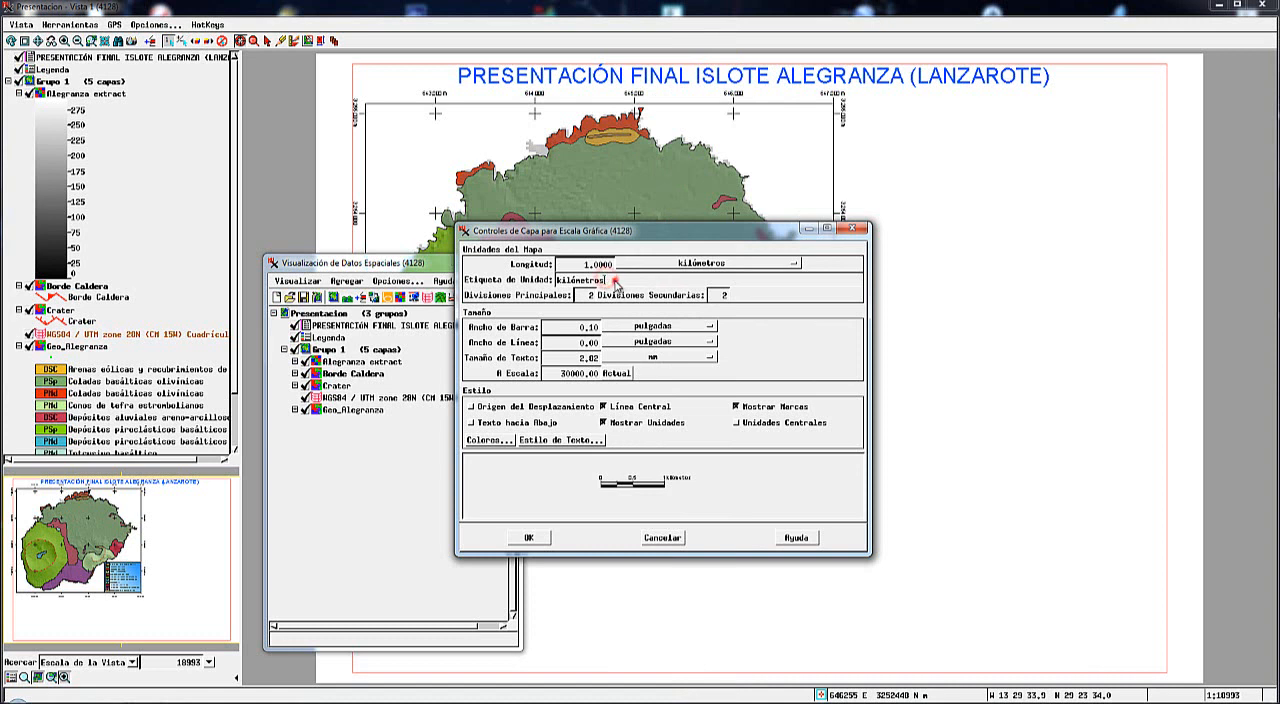
{"action": "left_click_drag", "start_coordinate": [608, 284], "coordinate": [561, 283]}
{"action": "key", "text": "BackSpace"}
Try 4 secondary divisions on the graphic scale, and set them back to 2.
{"action": "left_click", "coordinate": [585, 296]}
{"action": "double_click", "coordinate": [590, 297]}
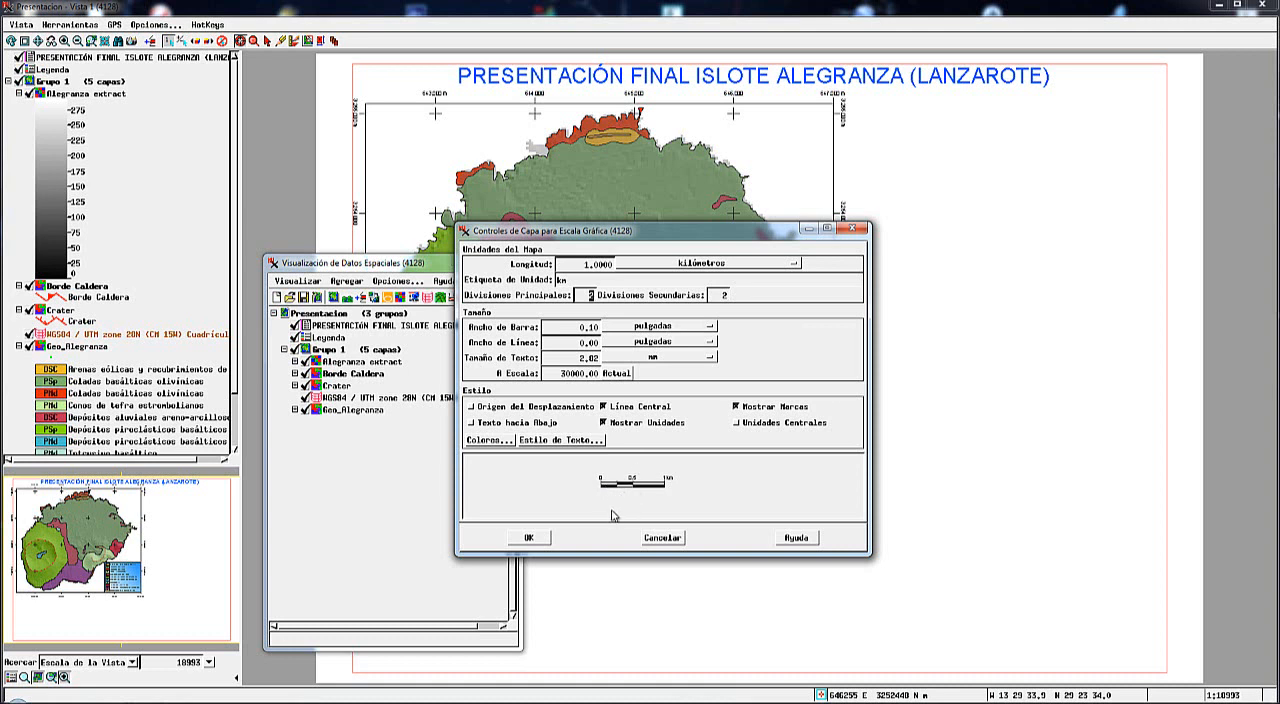
{"action": "left_click", "coordinate": [720, 296]}
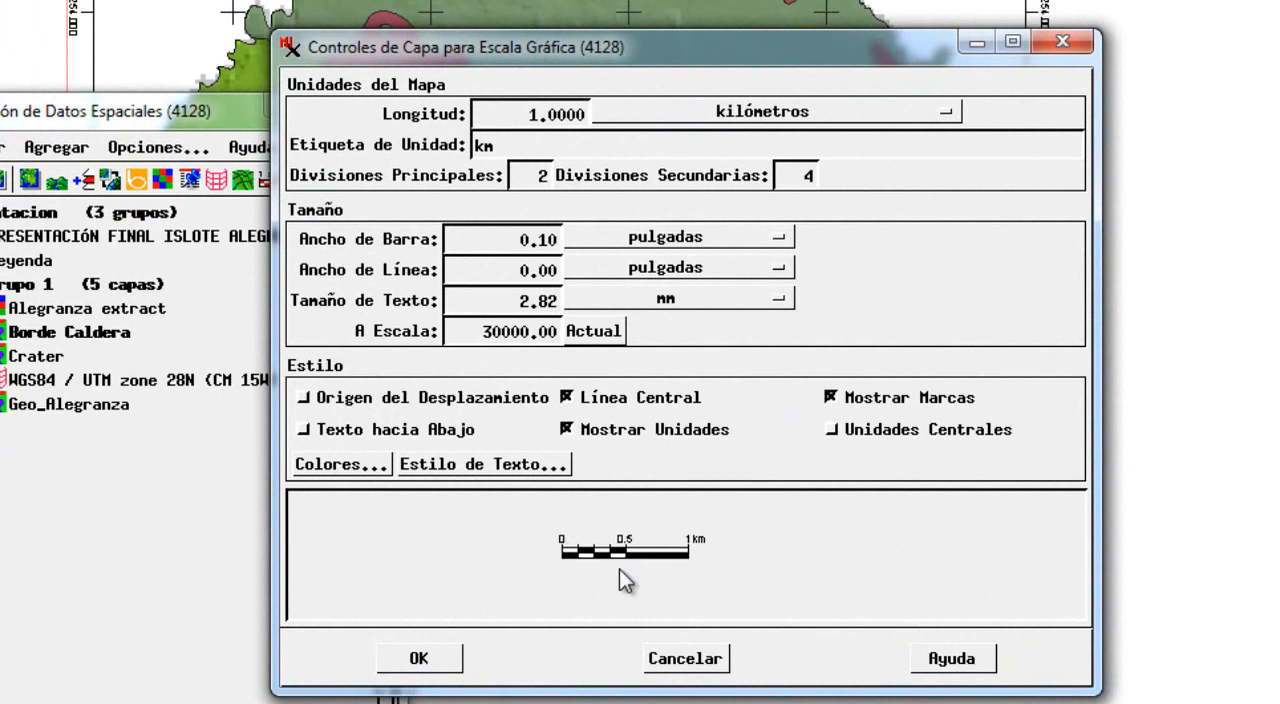
{"action": "double_click", "coordinate": [800, 176]}
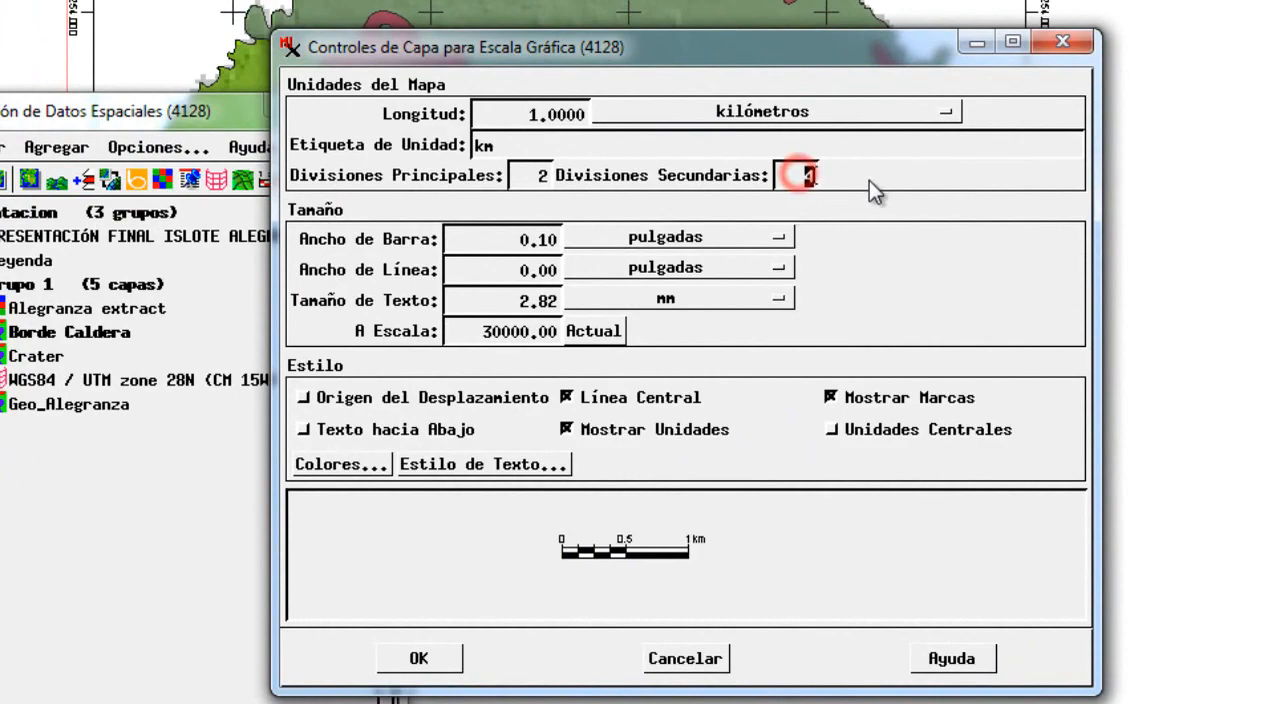
{"action": "type", "text": "2"}
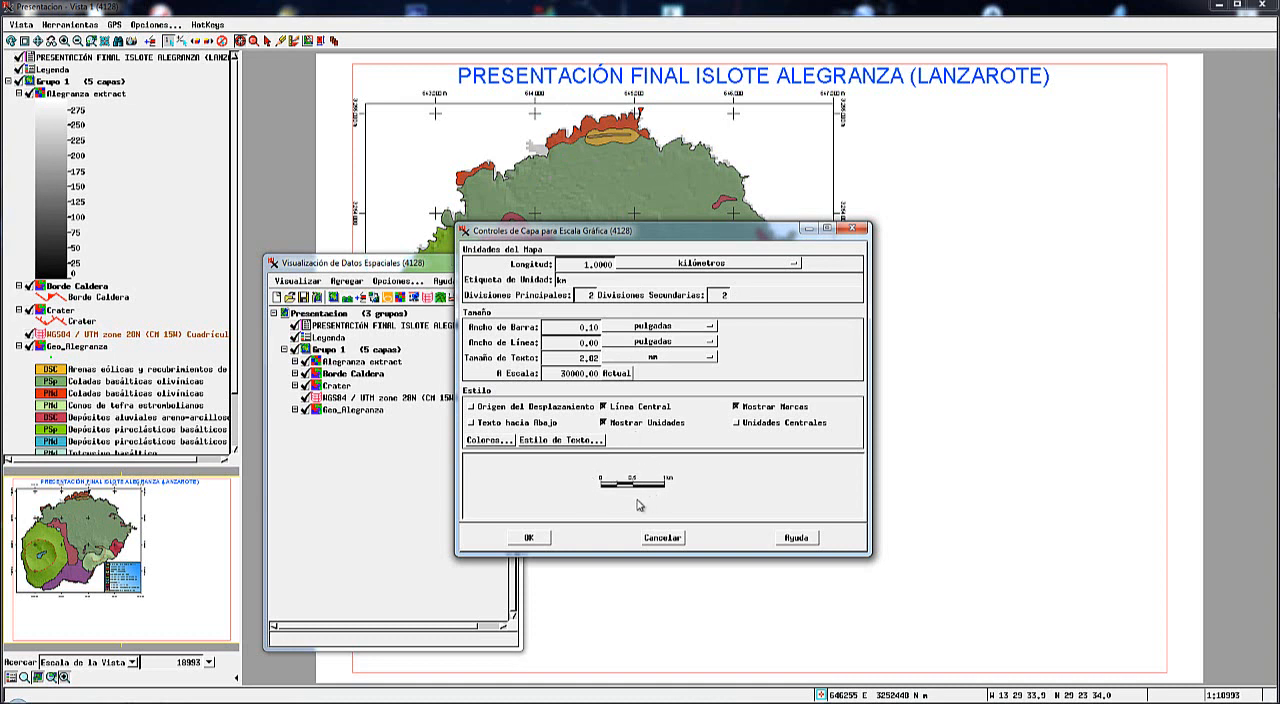
Check the graphic scale's colors and text style, and accept the layer settings to create the scale.
{"action": "left_click", "coordinate": [490, 441]}
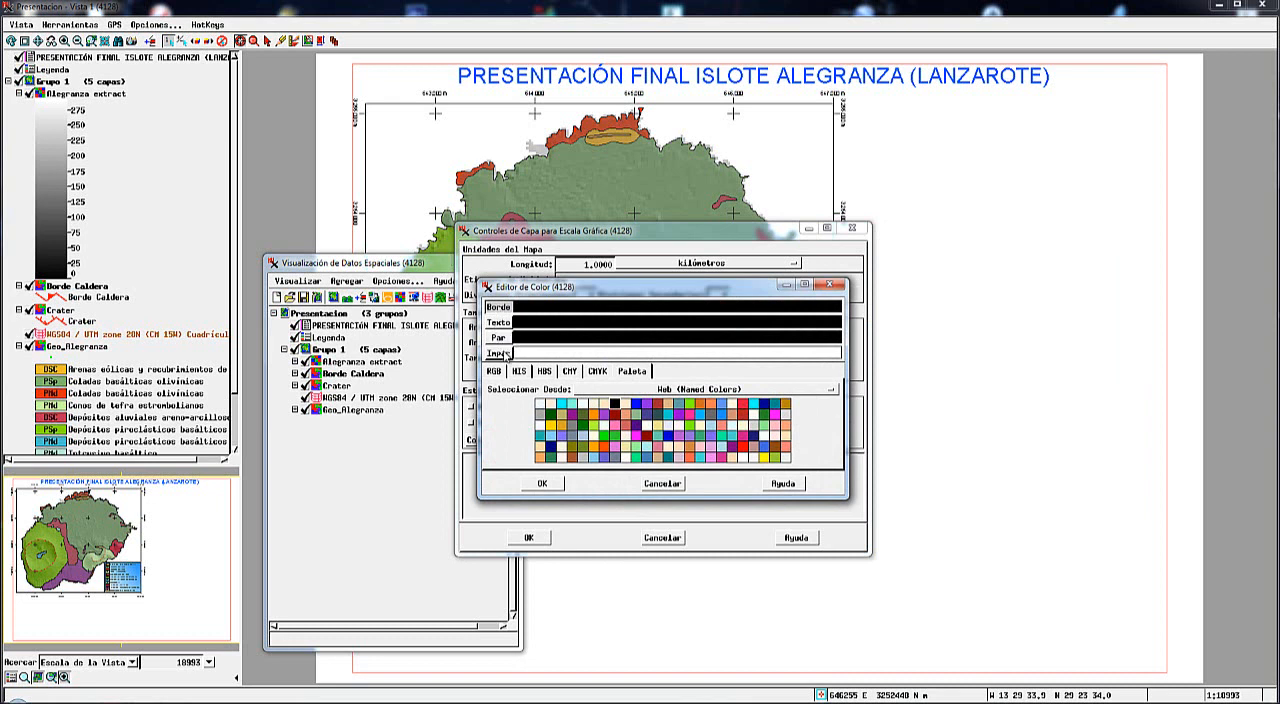
{"action": "left_click_drag", "start_coordinate": [551, 291], "coordinate": [775, 285]}
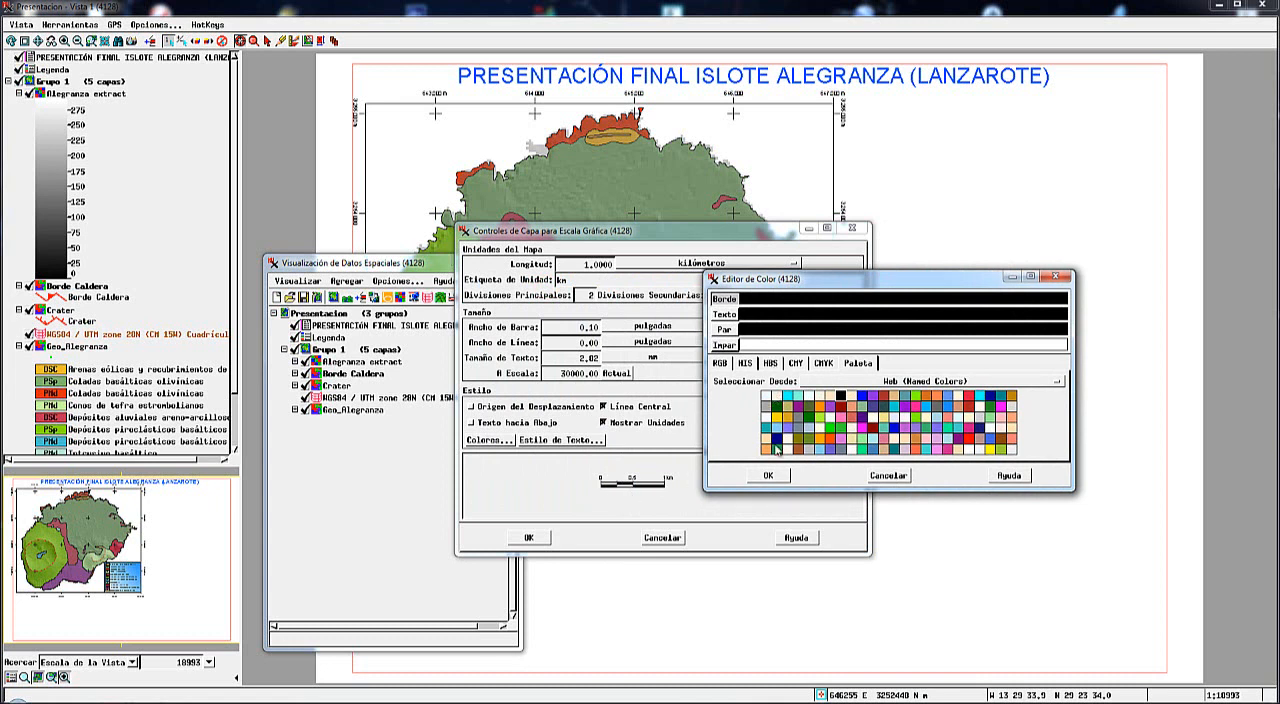
{"action": "left_click", "coordinate": [768, 476]}
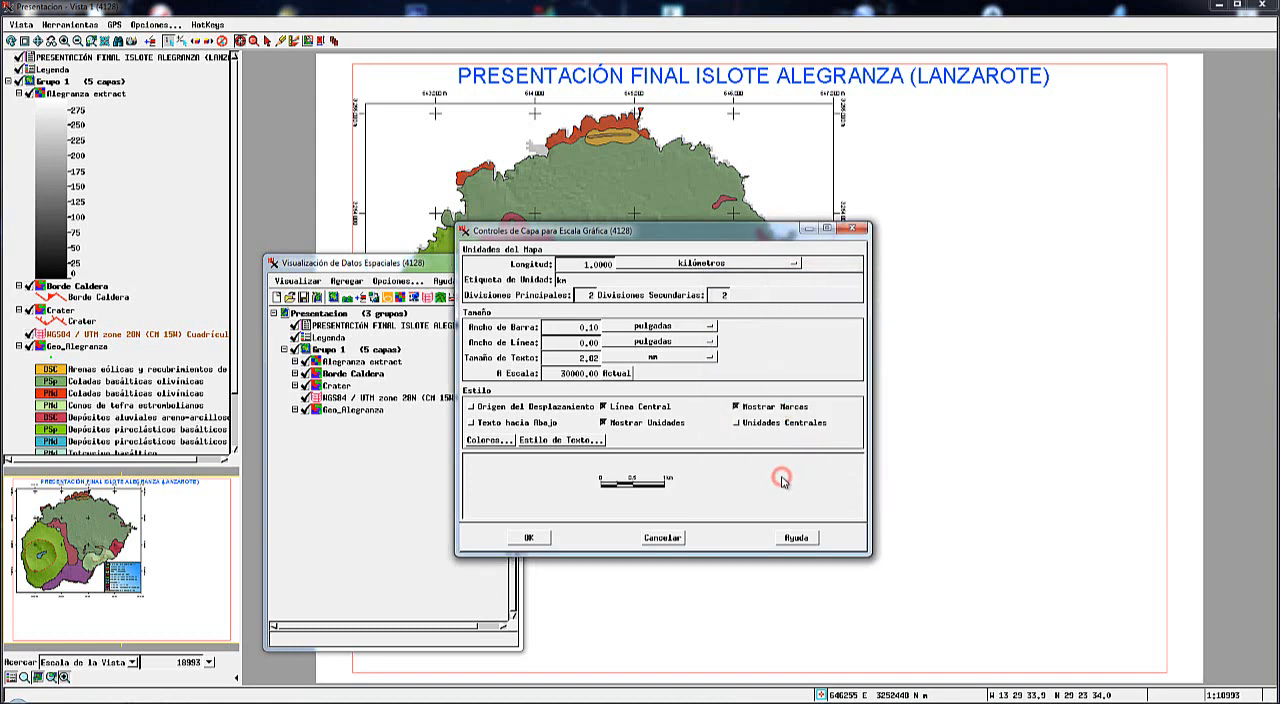
{"action": "left_click", "coordinate": [568, 441]}
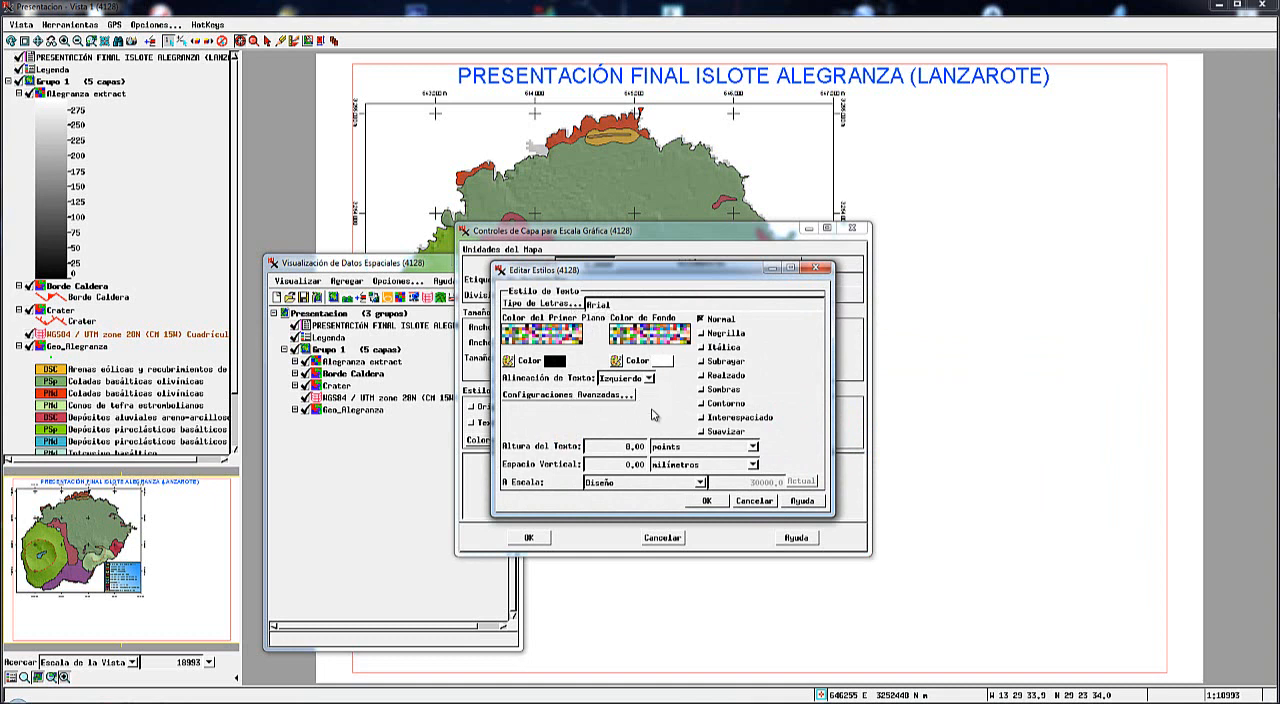
{"action": "left_click", "coordinate": [712, 501]}
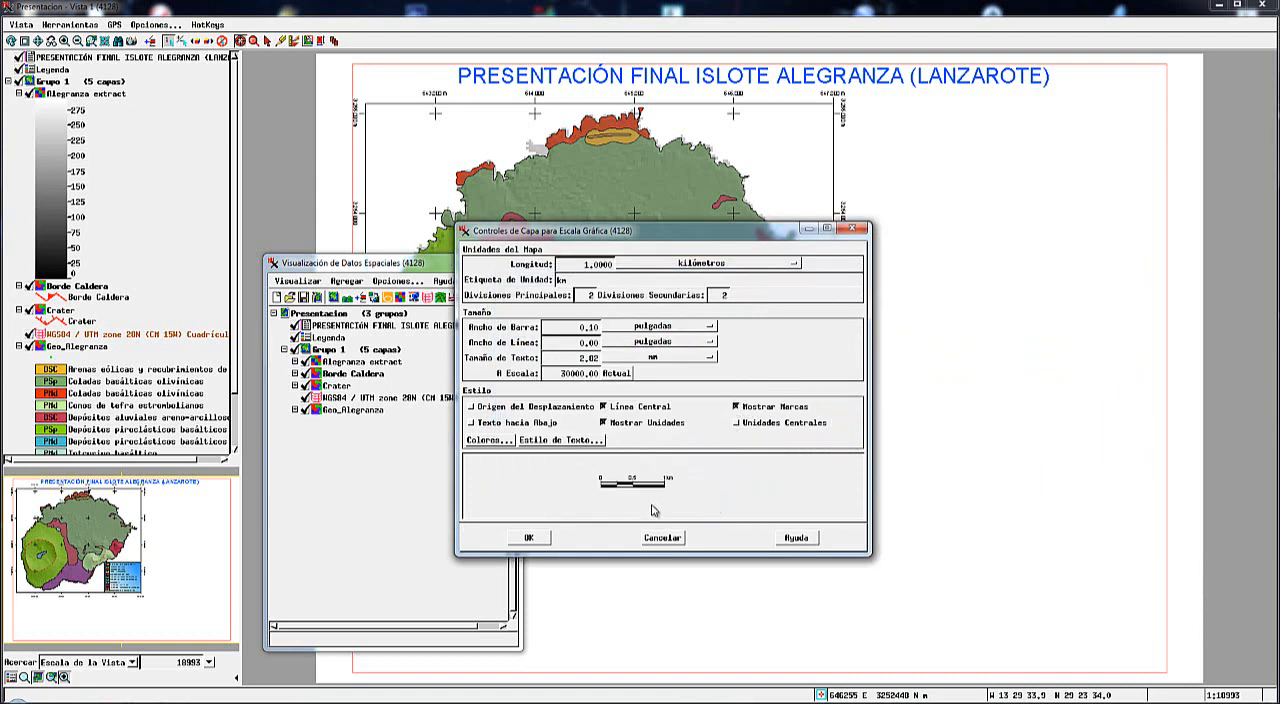
{"action": "left_click", "coordinate": [529, 539]}
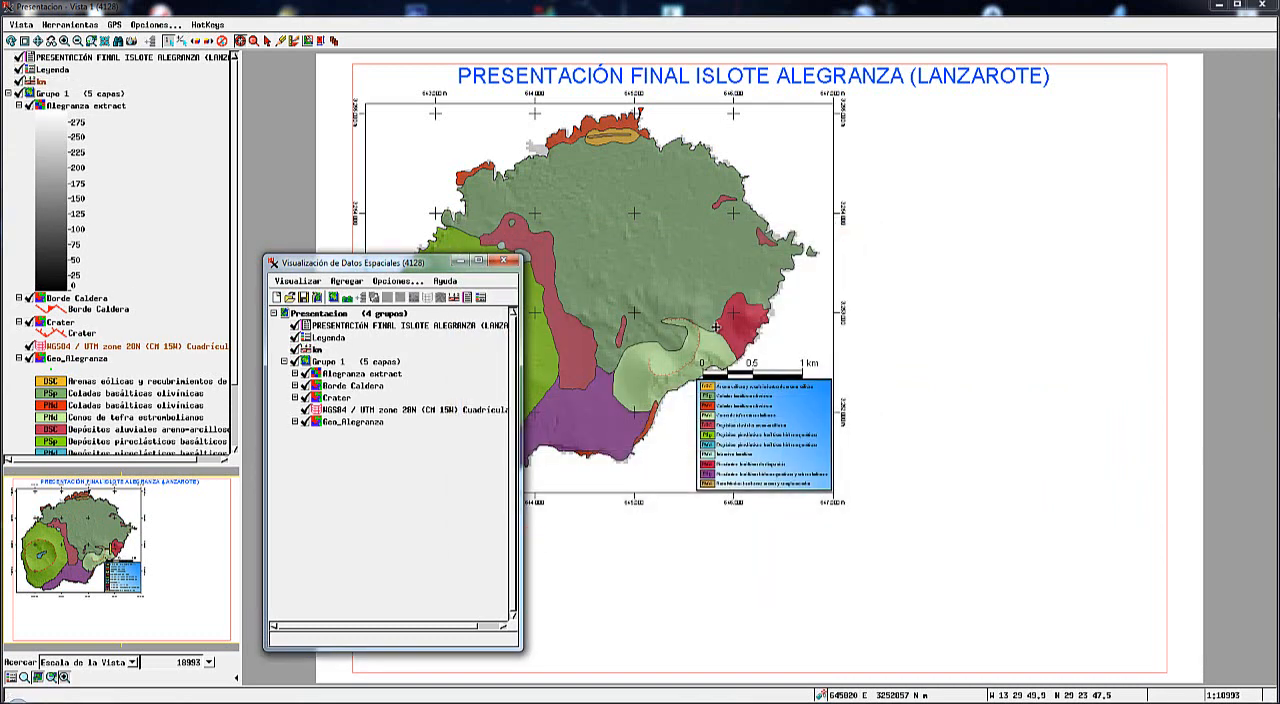
Place the graphic scale inside the map frame's upper-left corner, northwest of the island.
{"action": "left_click", "coordinate": [321, 41]}
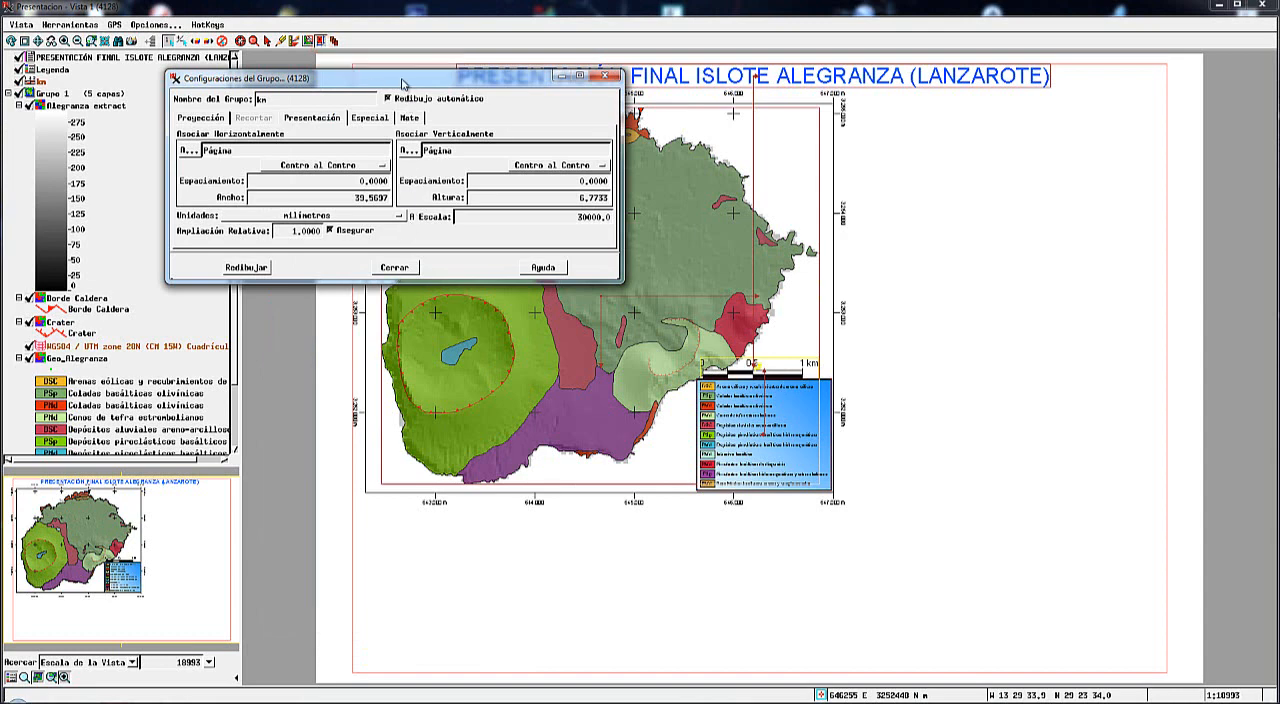
{"action": "left_click_drag", "start_coordinate": [403, 84], "coordinate": [456, 438]}
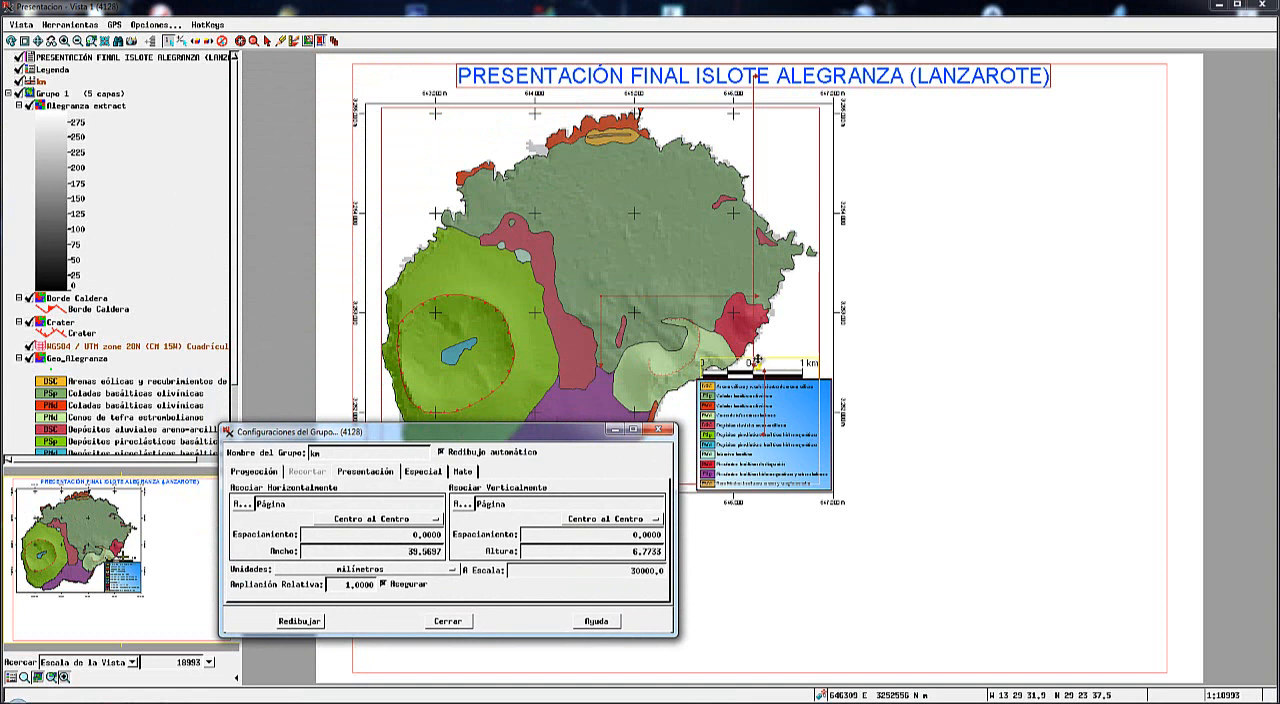
{"action": "left_click_drag", "start_coordinate": [735, 368], "coordinate": [432, 145]}
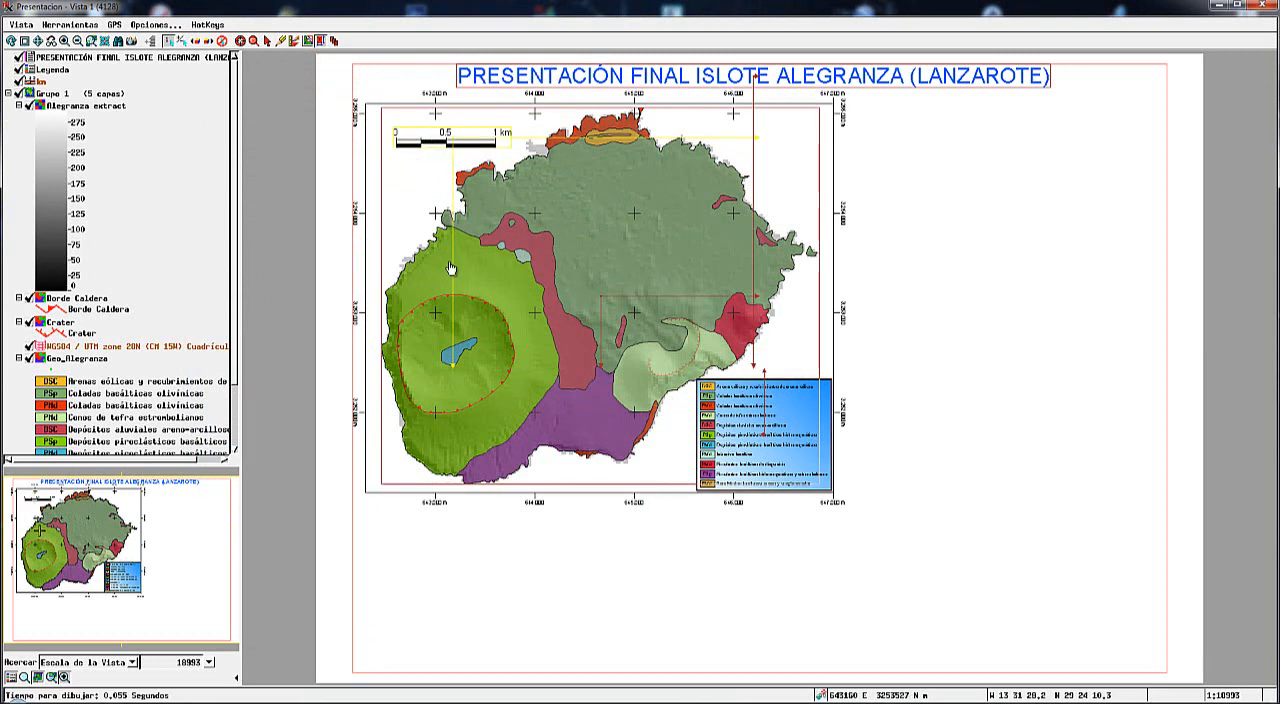
{"action": "left_click", "coordinate": [266, 41]}
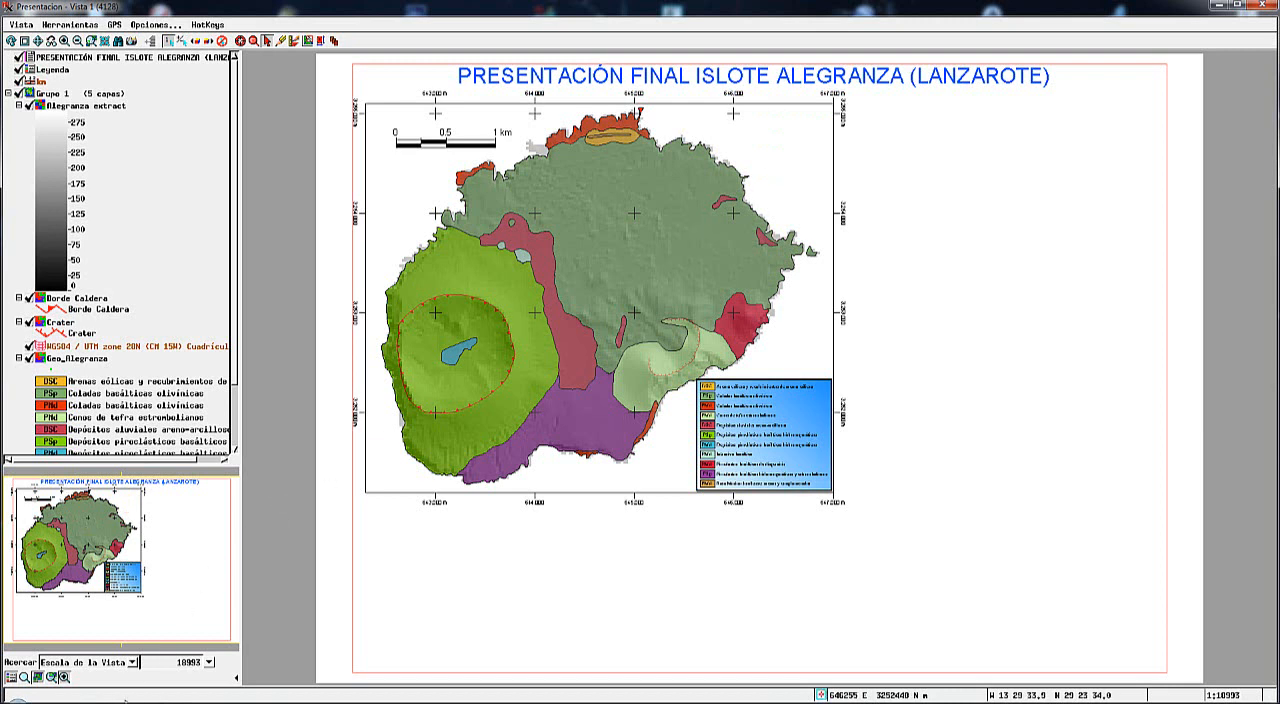
Add a new 2D group to the presentation and load the NorthPyramid object from north.rvc into it.
{"action": "mouse_move", "coordinate": [306, 666]}
{"action": "left_click", "coordinate": [230, 645]}
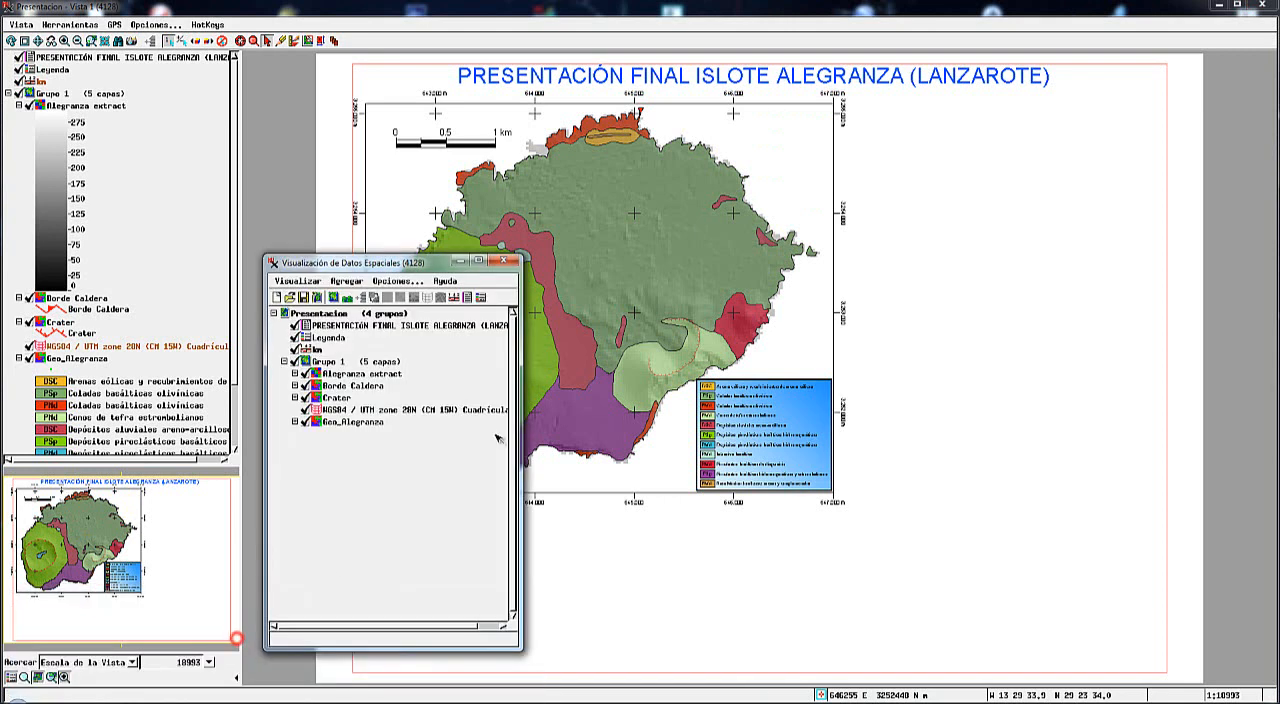
{"action": "left_click", "coordinate": [328, 362]}
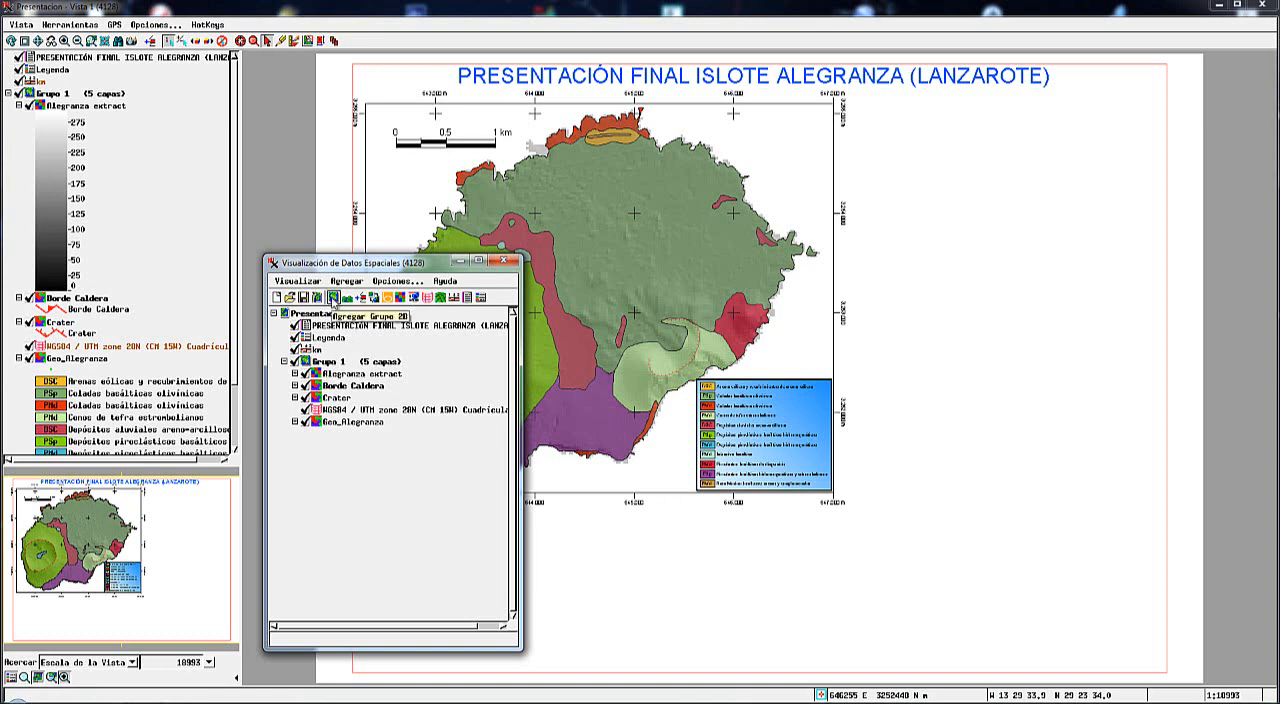
{"action": "left_click", "coordinate": [333, 297]}
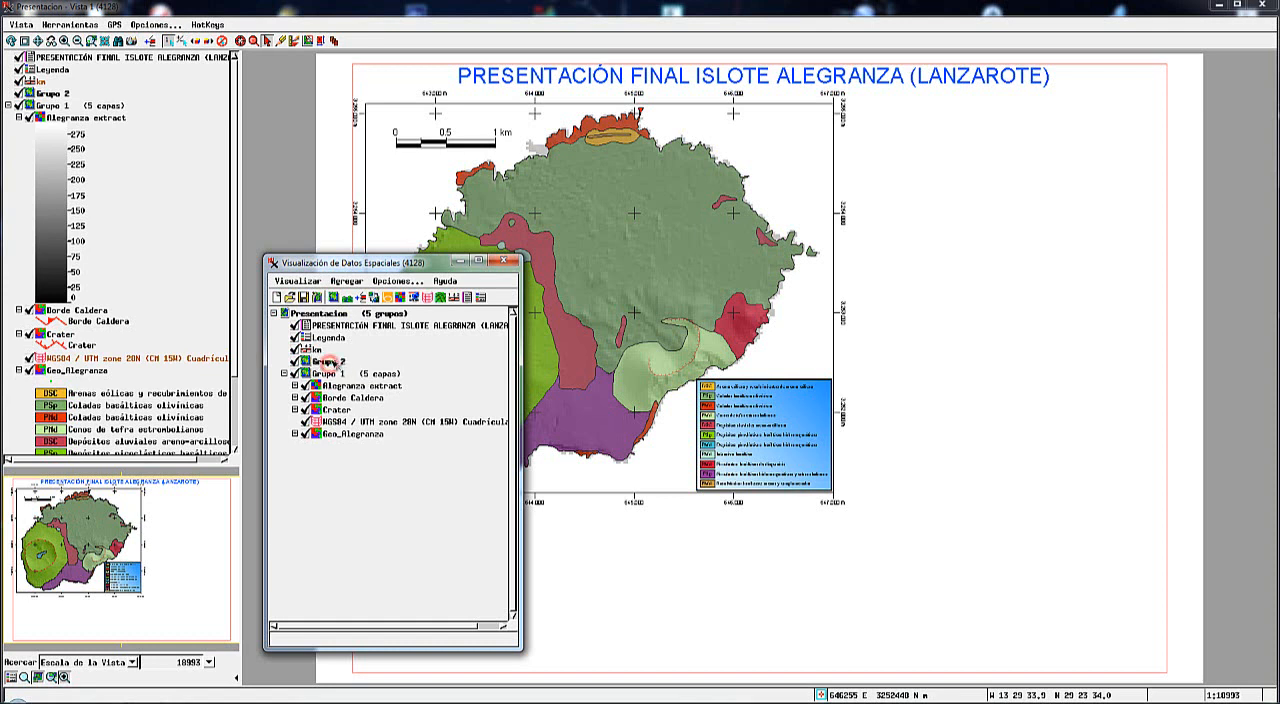
{"action": "left_click", "coordinate": [361, 299]}
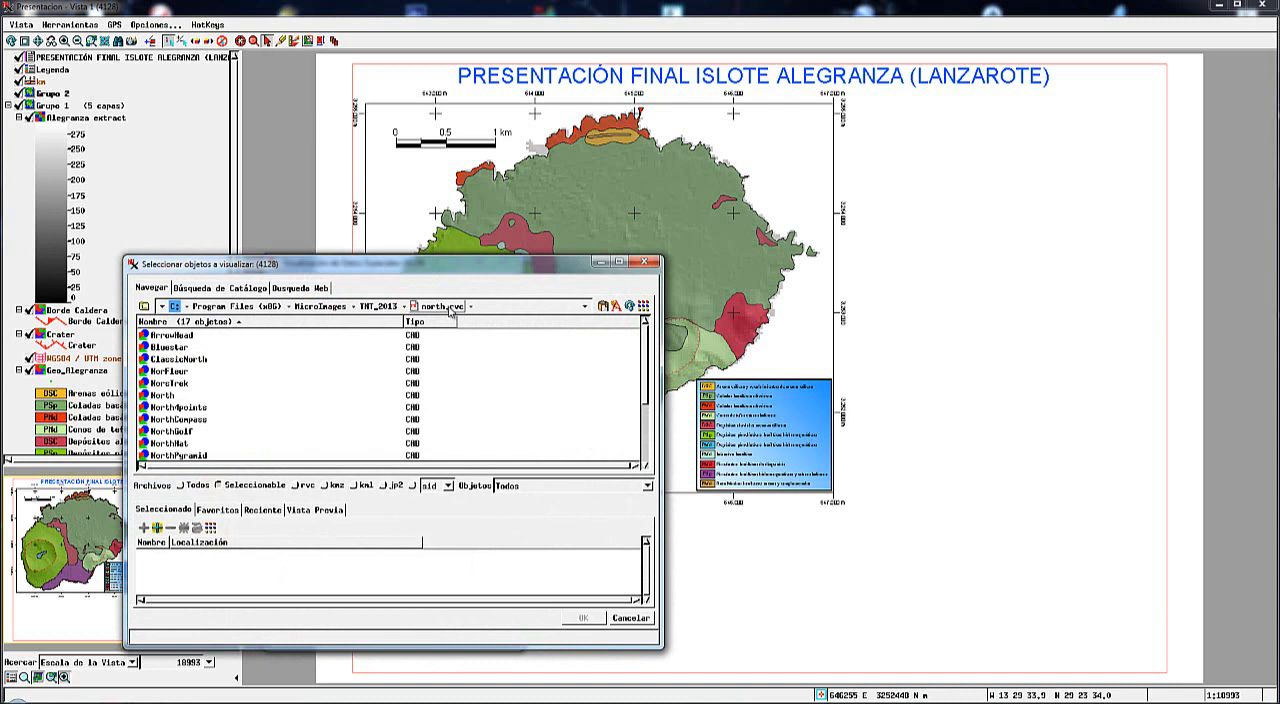
{"action": "scroll", "coordinate": [648, 374], "scroll_direction": "down", "scroll_amount": 3}
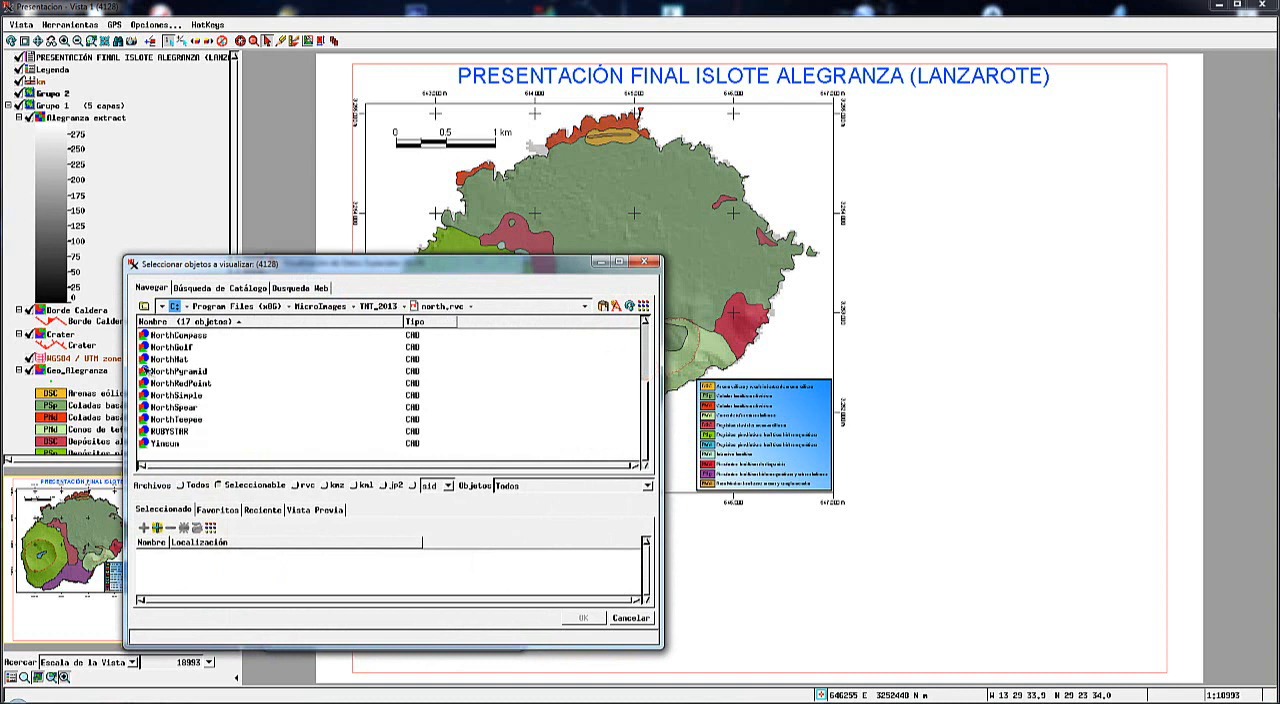
{"action": "left_click", "coordinate": [144, 371]}
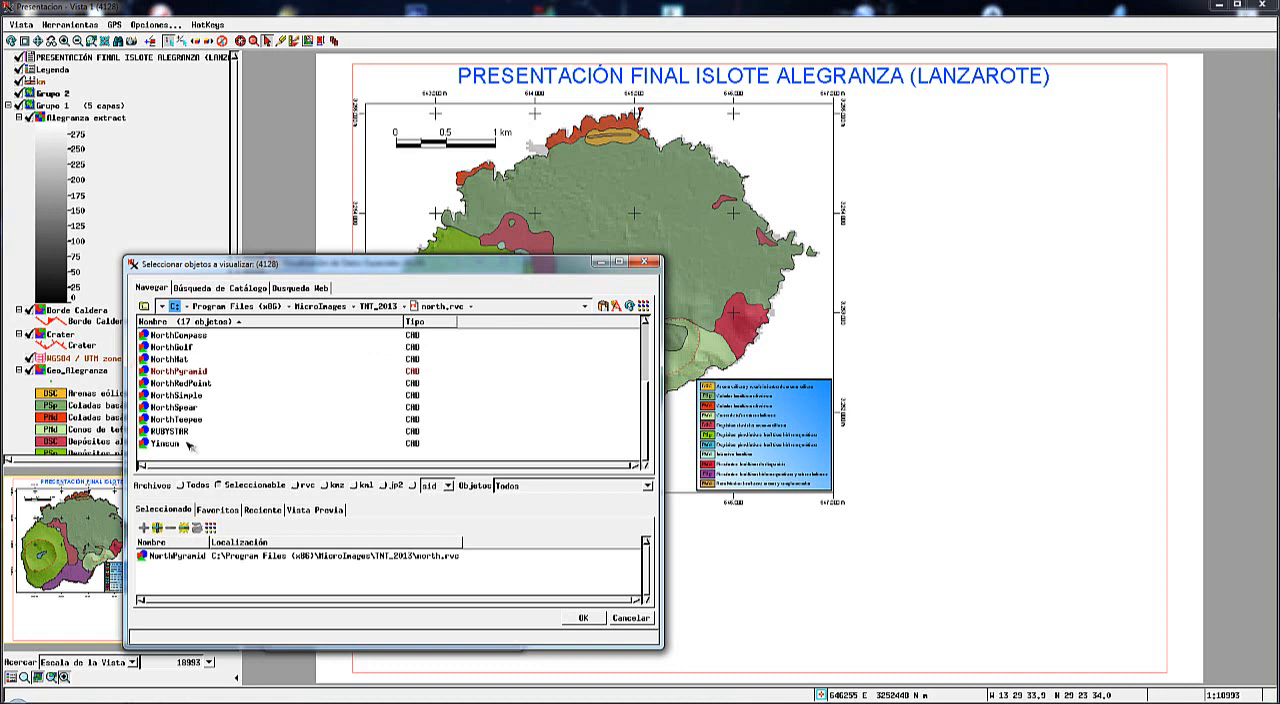
{"action": "left_click", "coordinate": [584, 618]}
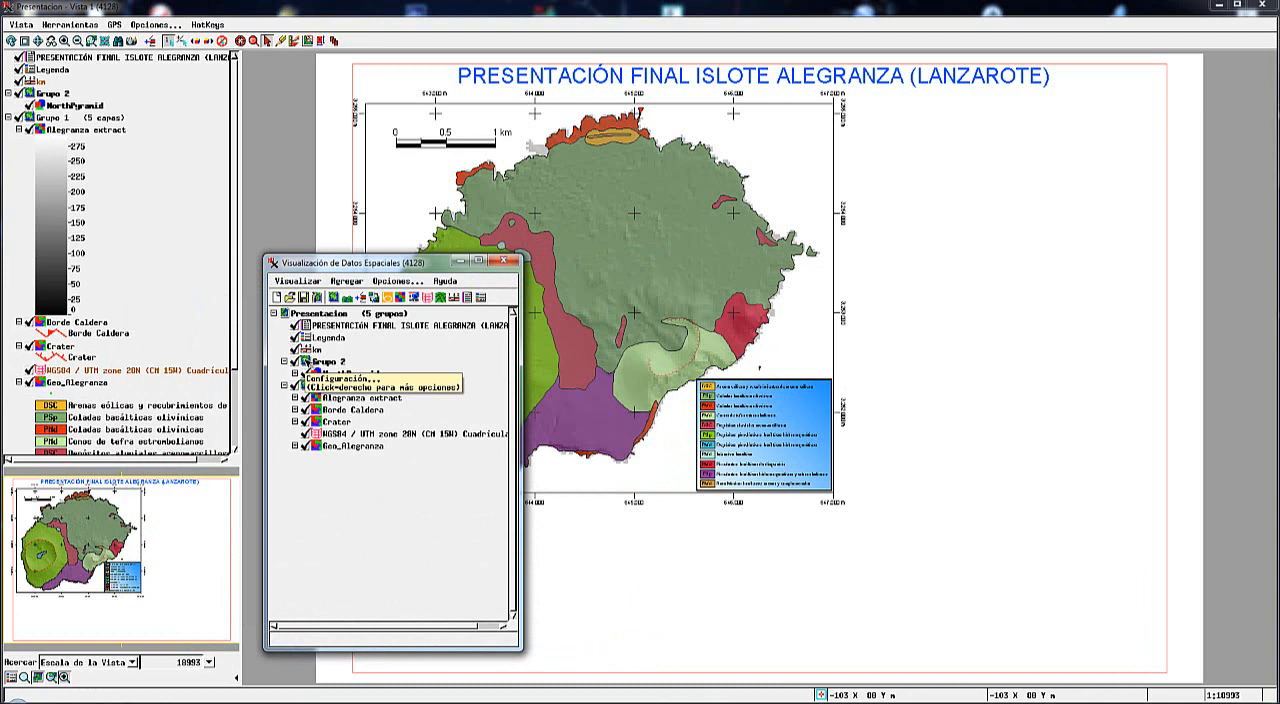
Set the height of Grupo 2, which holds the north arrow, to 25 mm.
{"action": "left_click", "coordinate": [305, 363]}
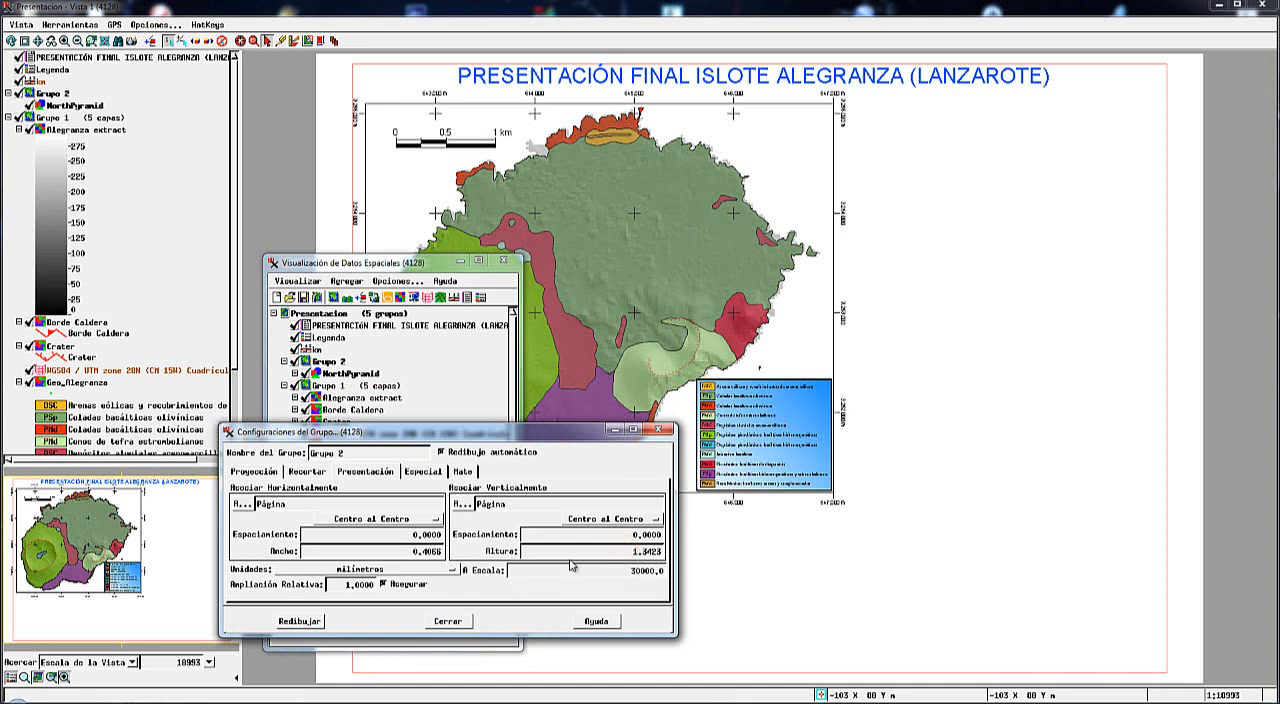
{"action": "double_click", "coordinate": [628, 551]}
{"action": "type", "text": "25"}
{"action": "key", "text": "Tab"}
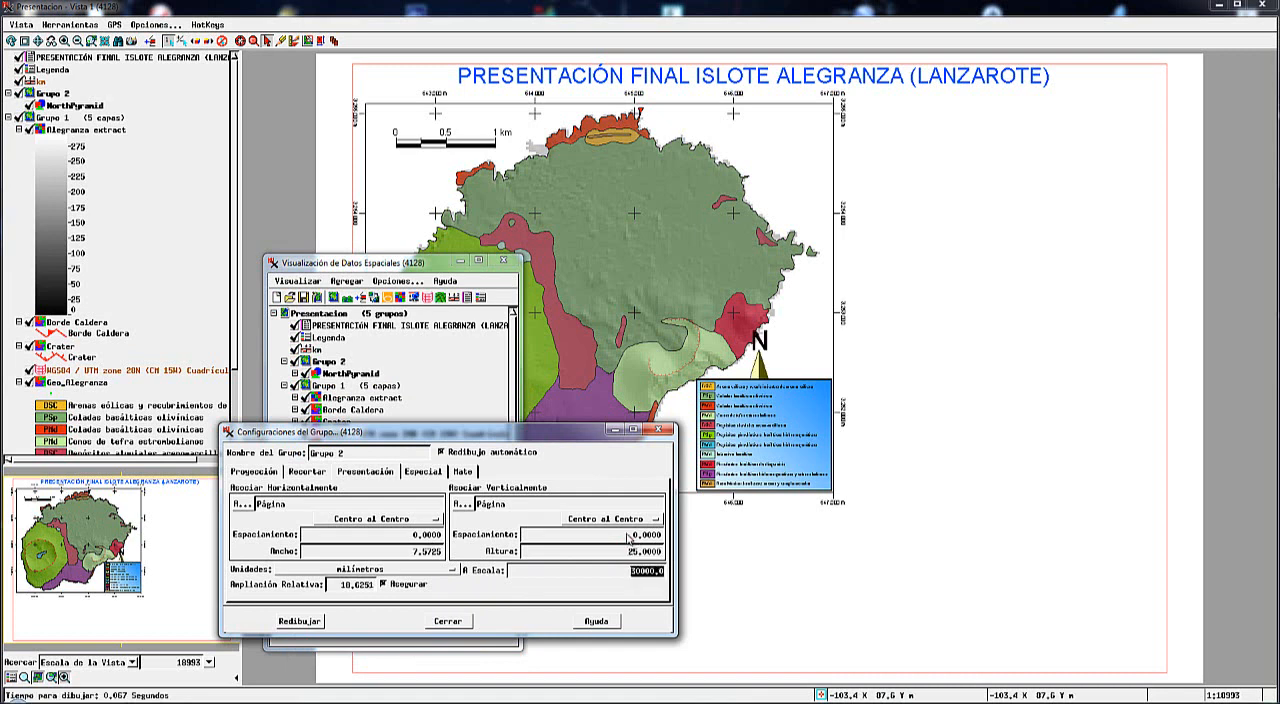
{"action": "left_click", "coordinate": [446, 621]}
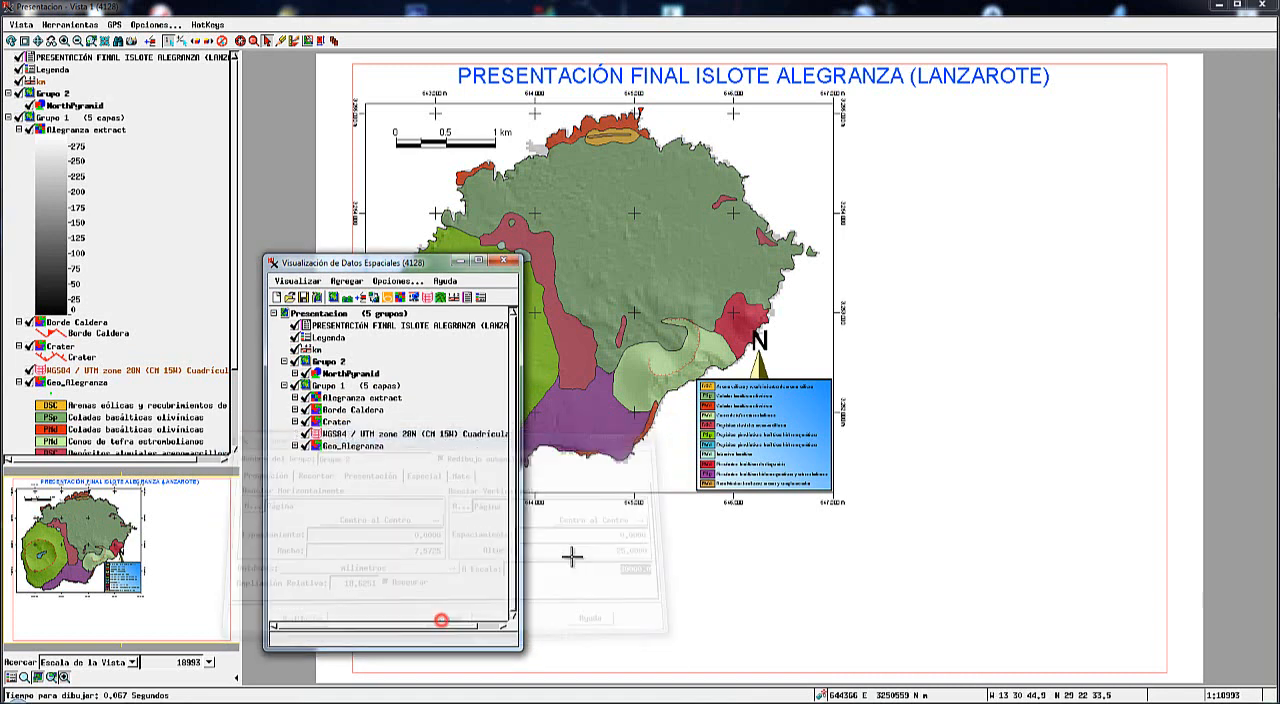
Place the north arrow inside the map frame's upper-right corner.
{"action": "left_click", "coordinate": [321, 42]}
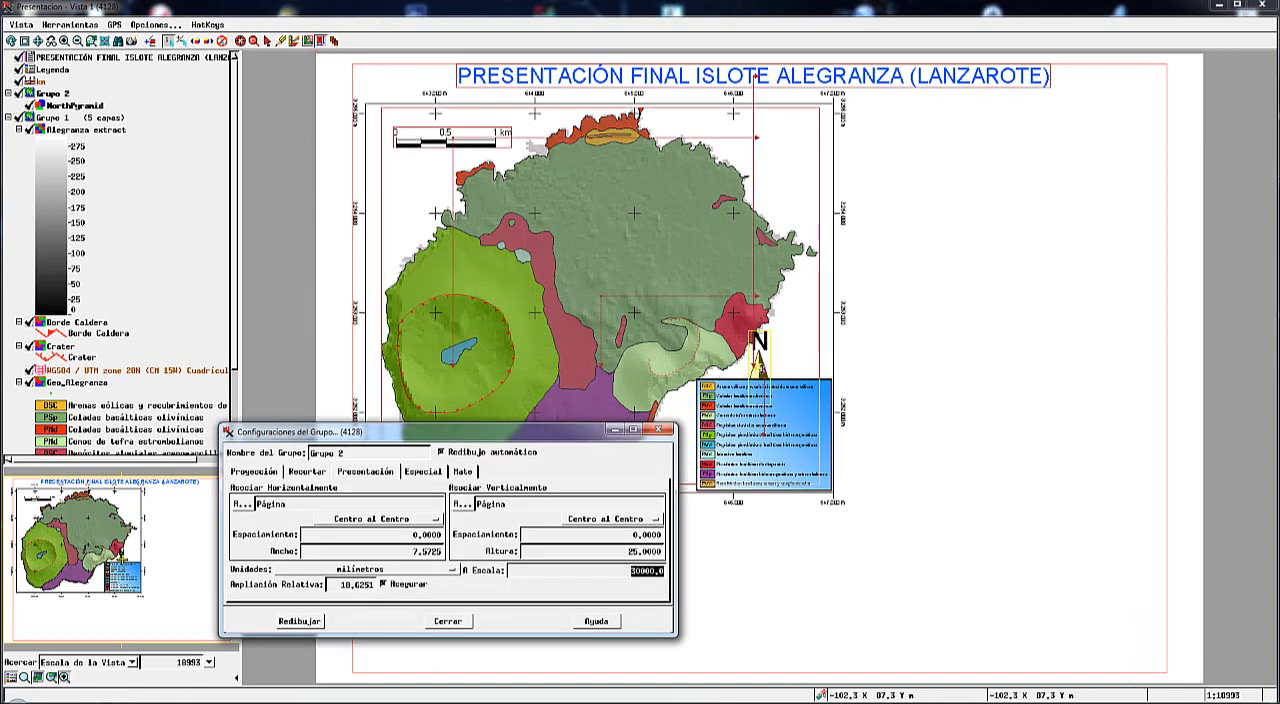
{"action": "left_click_drag", "start_coordinate": [758, 364], "coordinate": [798, 138]}
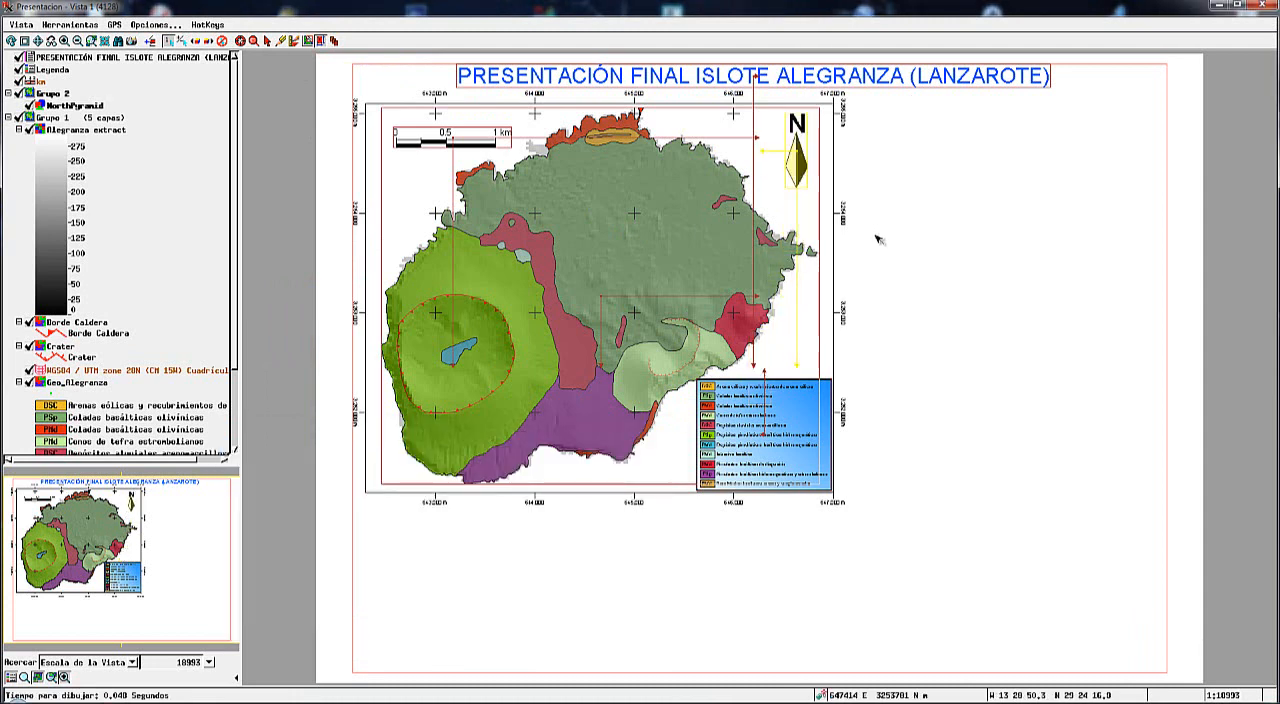
{"action": "left_click", "coordinate": [268, 42]}
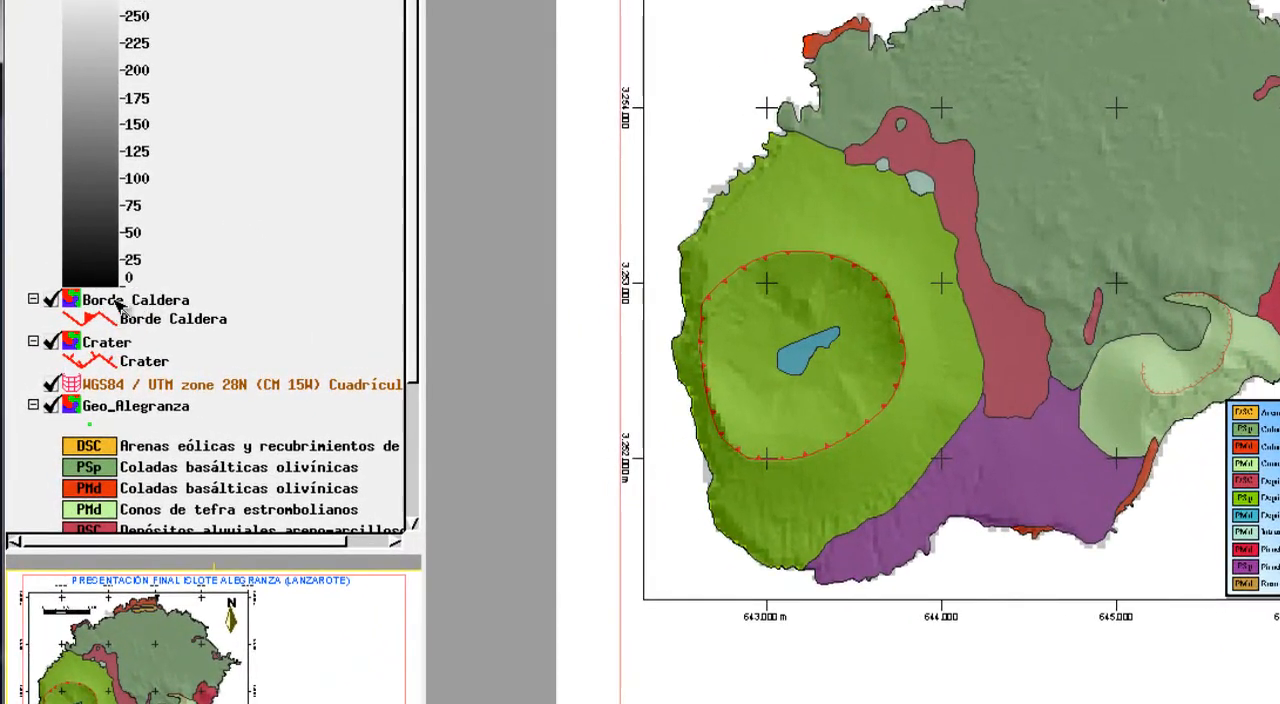
Examine the Borde Caldera and Crater layers and their line symbols in the layer list.
{"action": "left_click", "coordinate": [116, 302]}
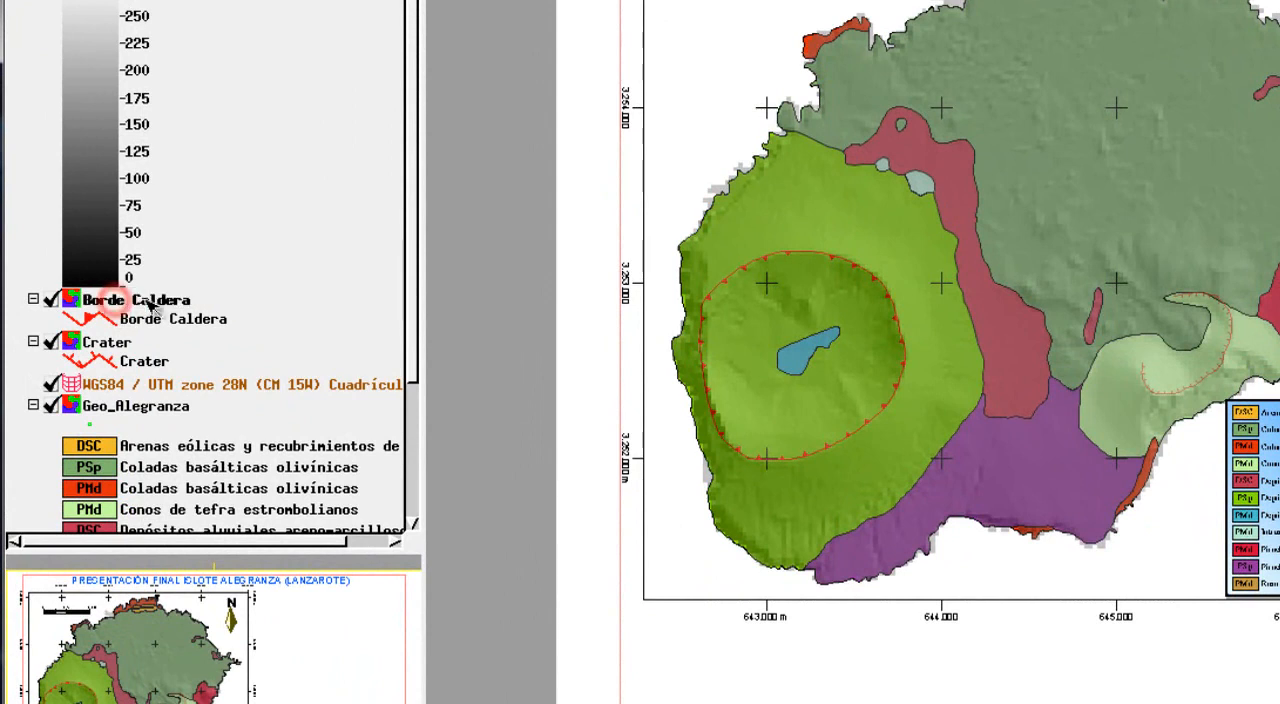
{"action": "left_click", "coordinate": [104, 342]}
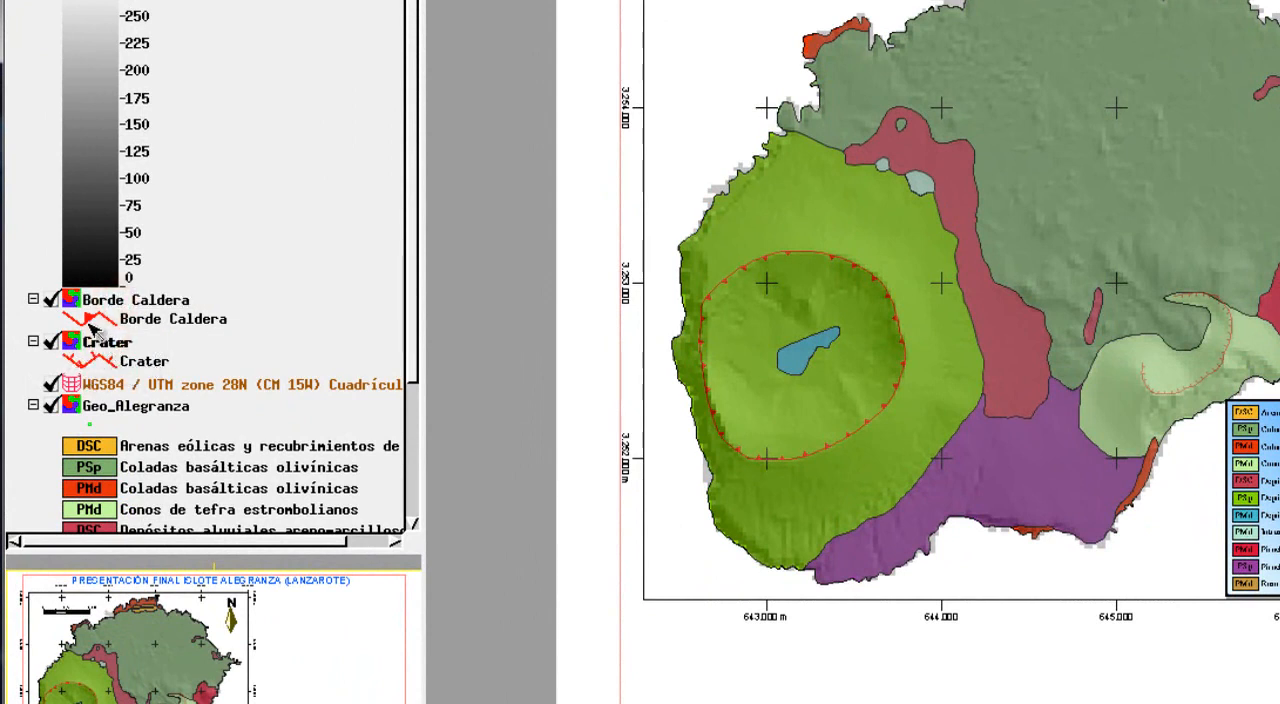
{"action": "left_click", "coordinate": [155, 300]}
{"action": "left_click", "coordinate": [106, 343]}
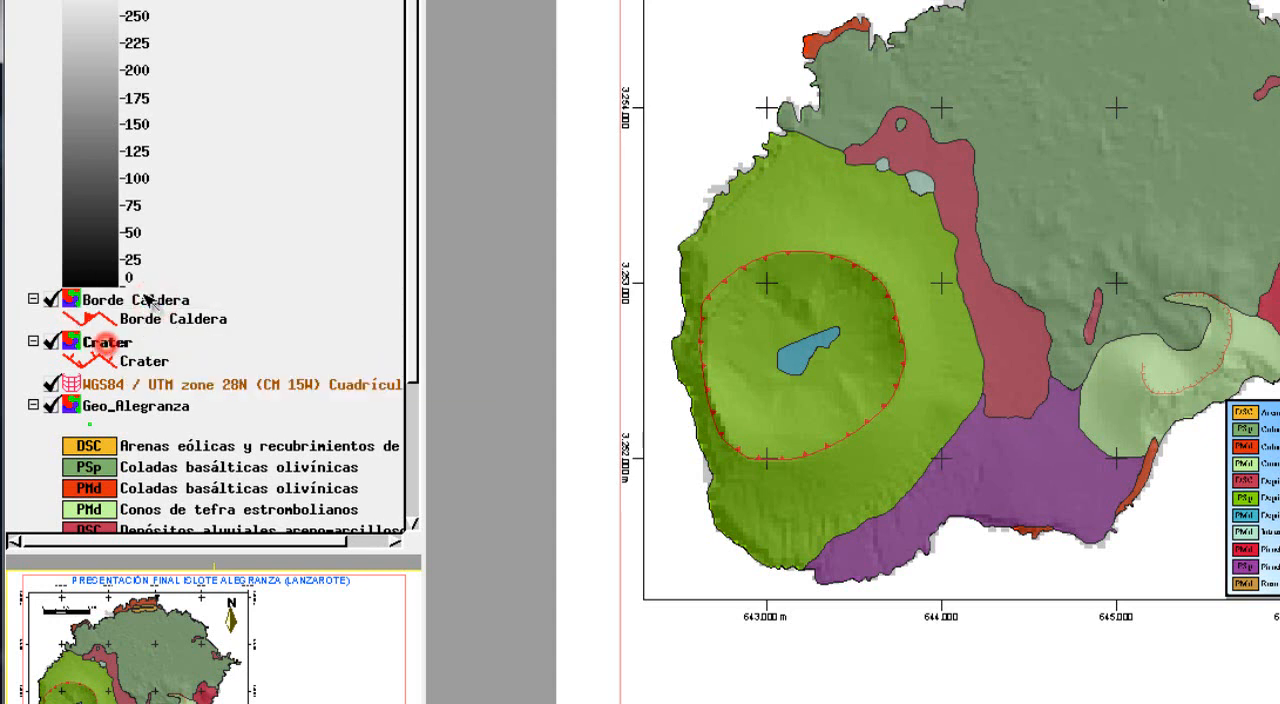
{"action": "left_click", "coordinate": [150, 300]}
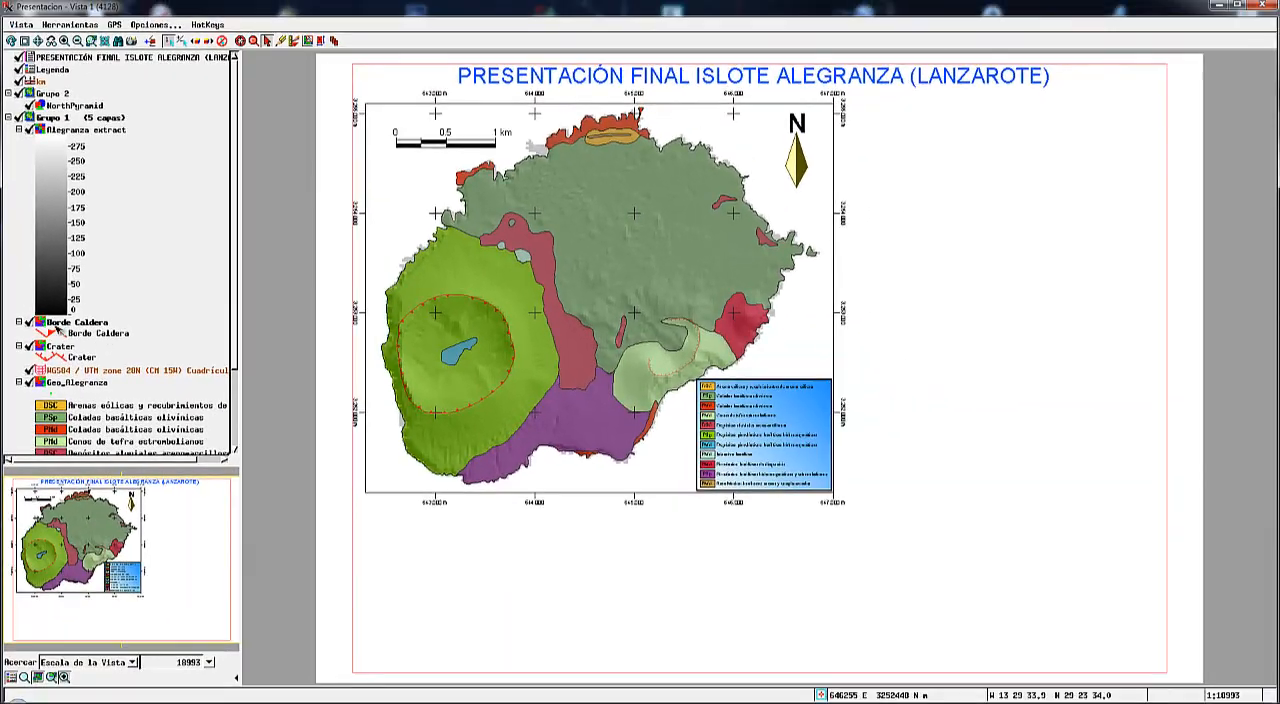
Switch to the Visualización de Datos Espaciales window and expand the line elements and their tables under the Borde Caldera and Crater layers.
{"action": "left_click", "coordinate": [226, 702]}
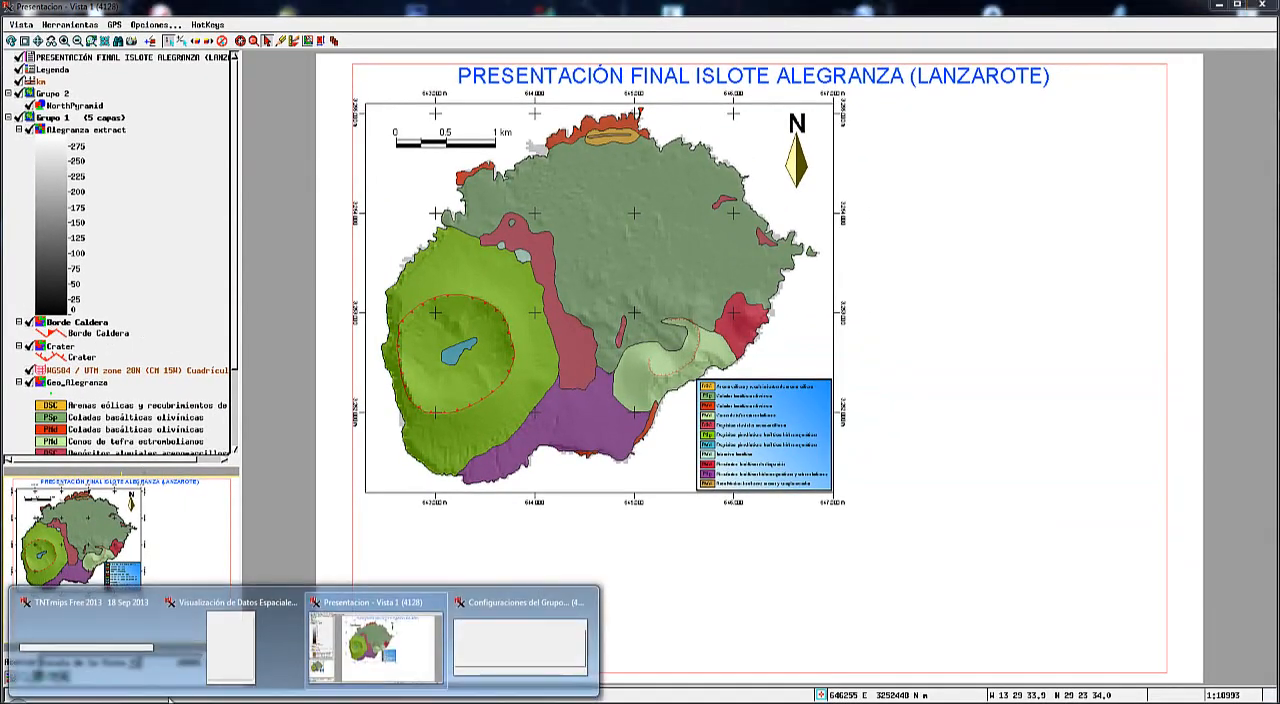
{"action": "left_click", "coordinate": [218, 650]}
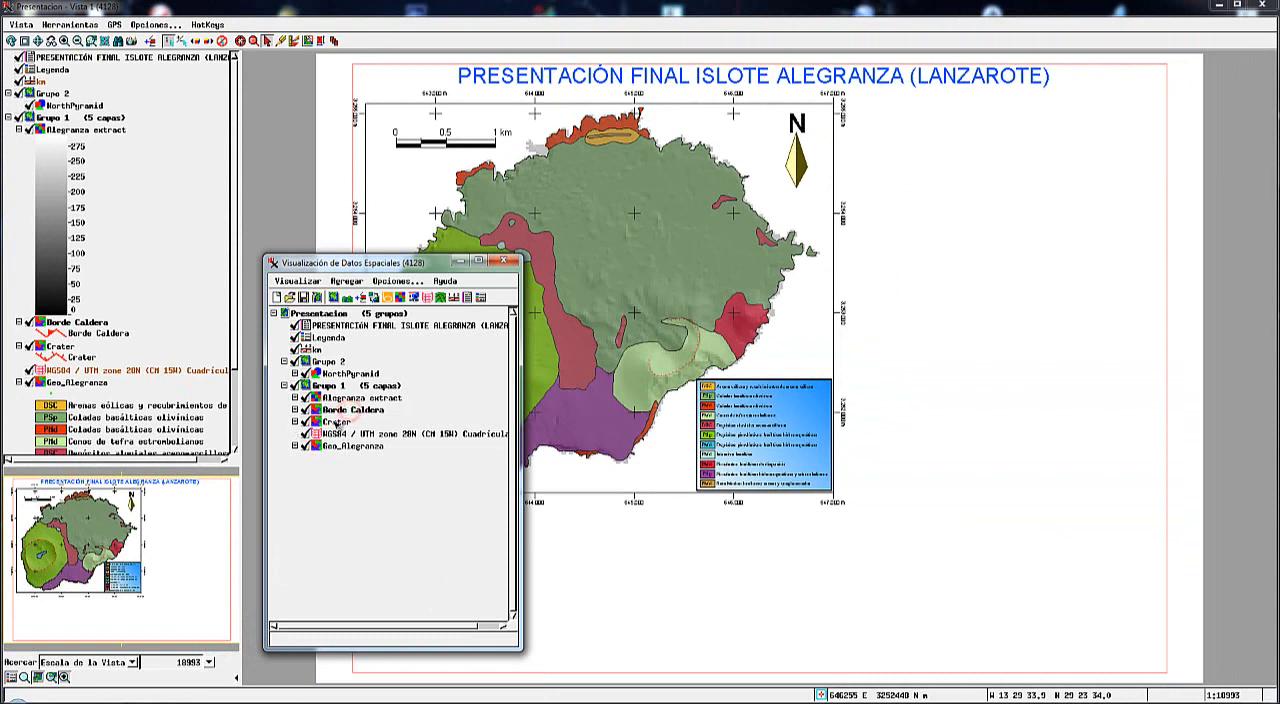
{"action": "left_click", "coordinate": [296, 410]}
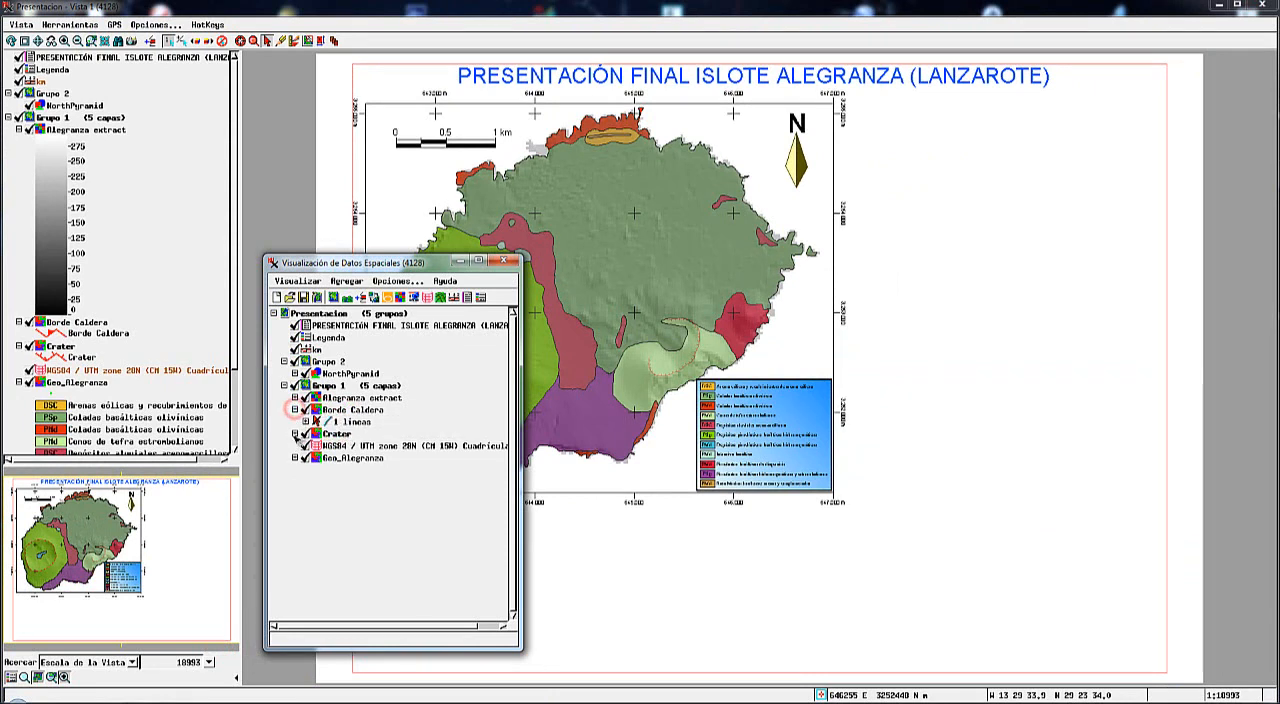
{"action": "left_click", "coordinate": [294, 433]}
{"action": "left_click", "coordinate": [306, 421]}
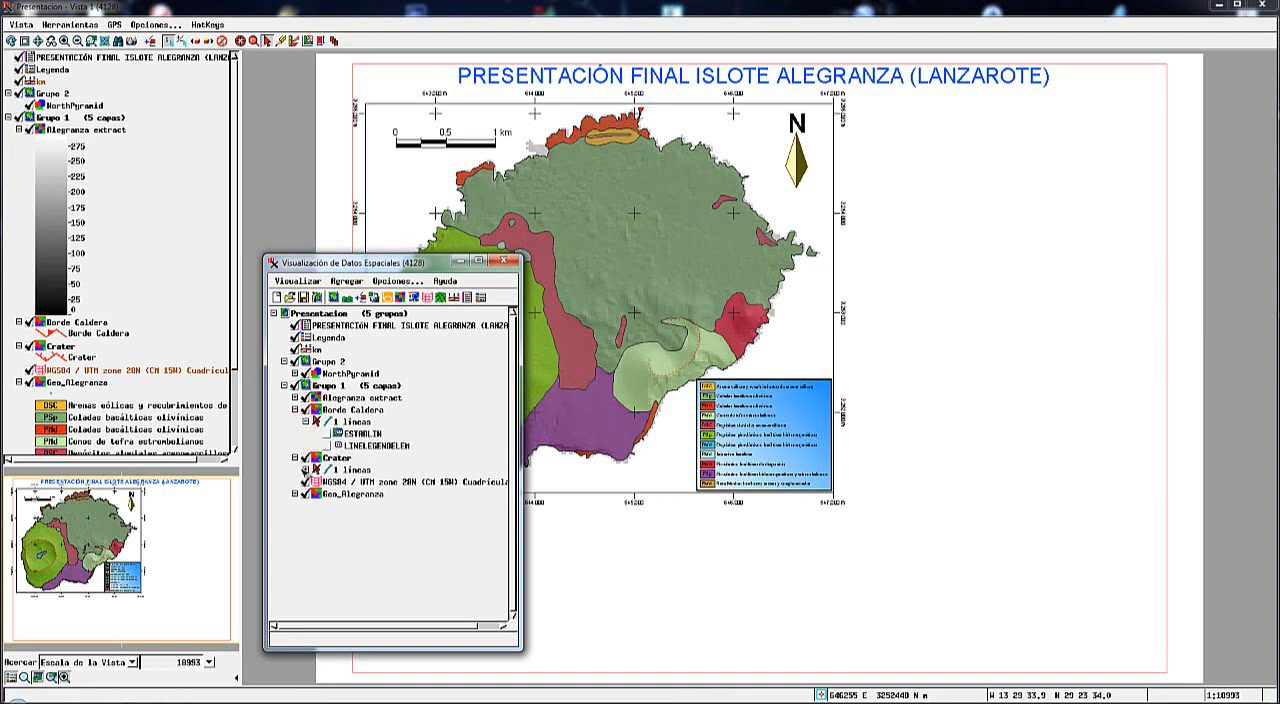
{"action": "left_click", "coordinate": [306, 469]}
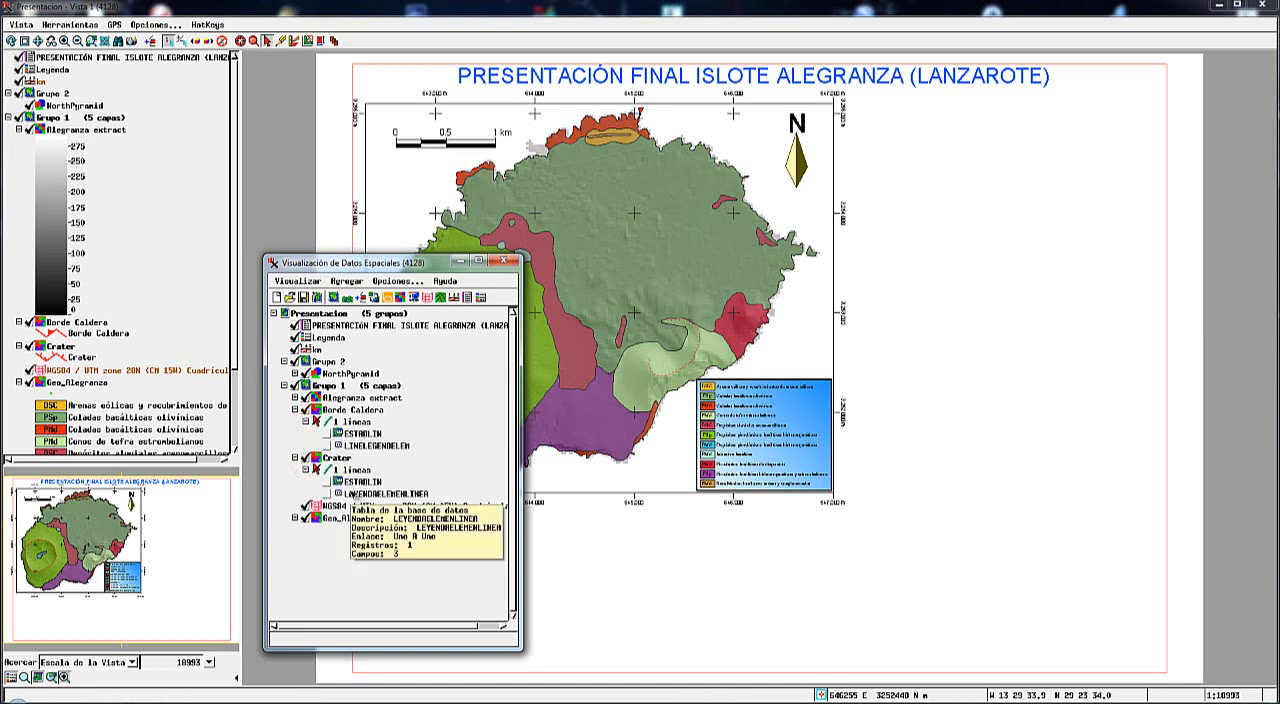
{"action": "left_click_drag", "start_coordinate": [398, 268], "coordinate": [1002, 187]}
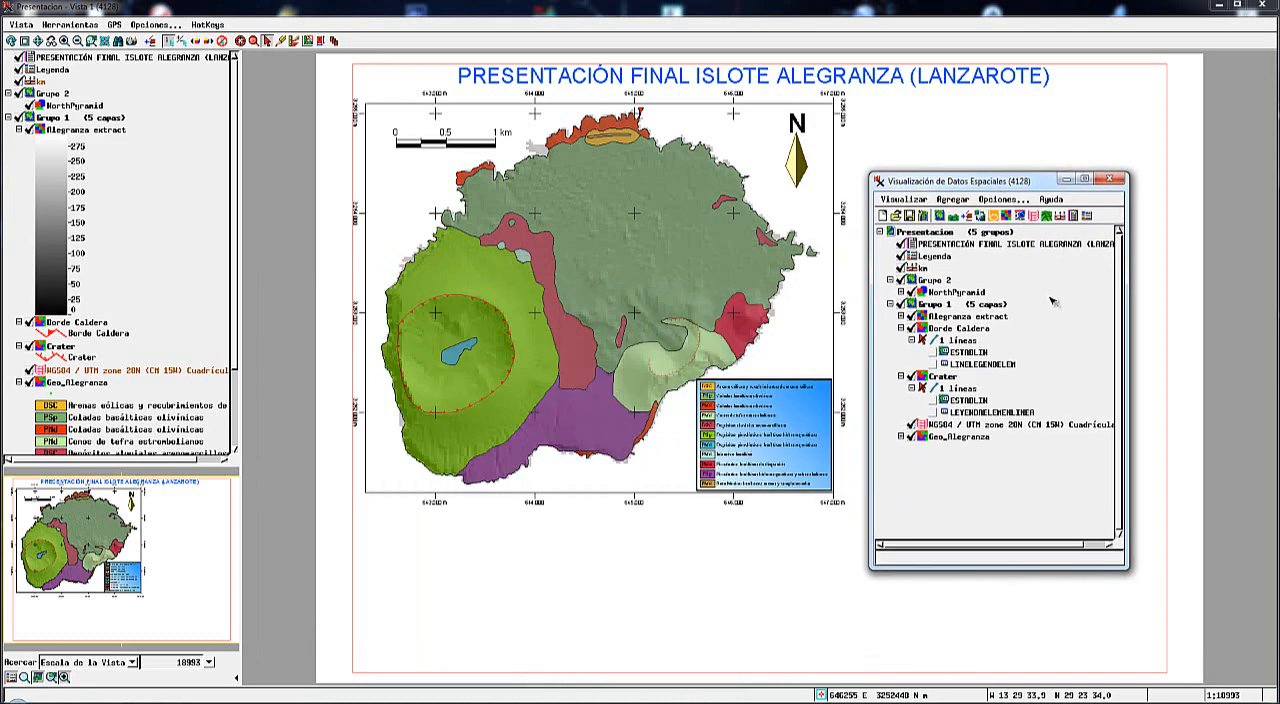
Open the ESTADLIN table of the Borde Caldera layer and mark its line record as the active element.
{"action": "right_click", "coordinate": [935, 352]}
{"action": "left_click", "coordinate": [965, 366]}
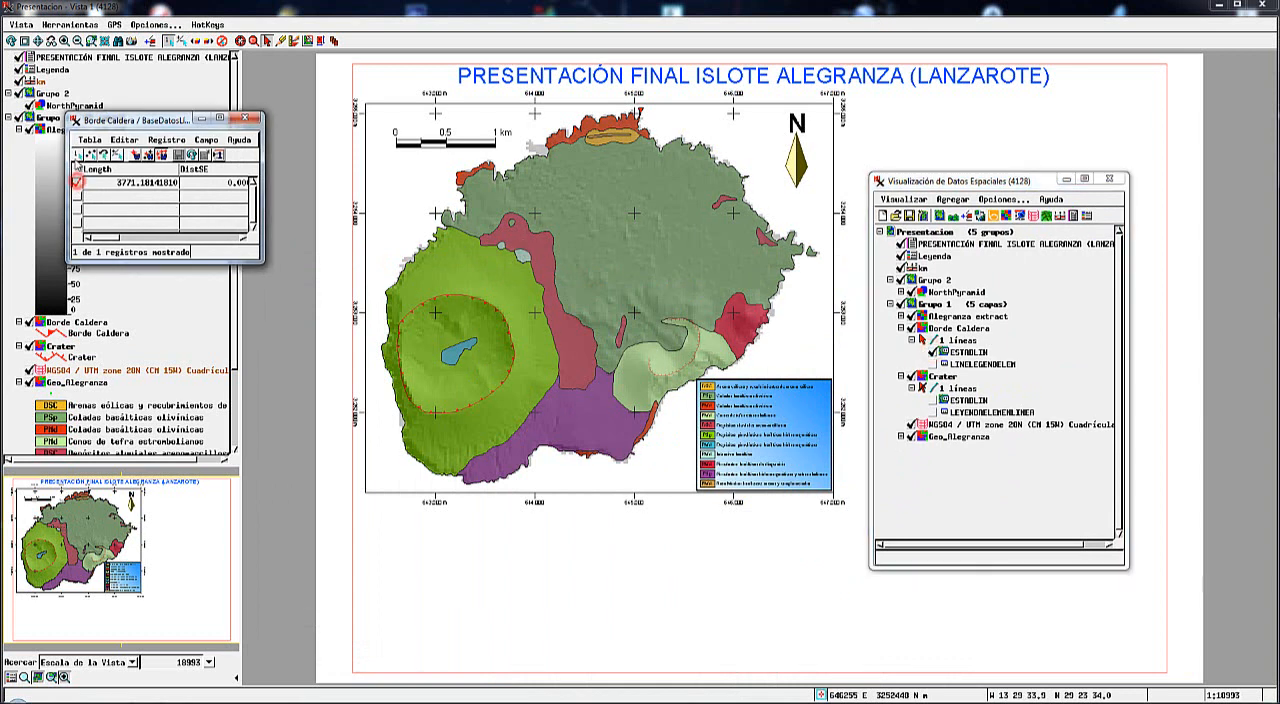
{"action": "left_click", "coordinate": [77, 155]}
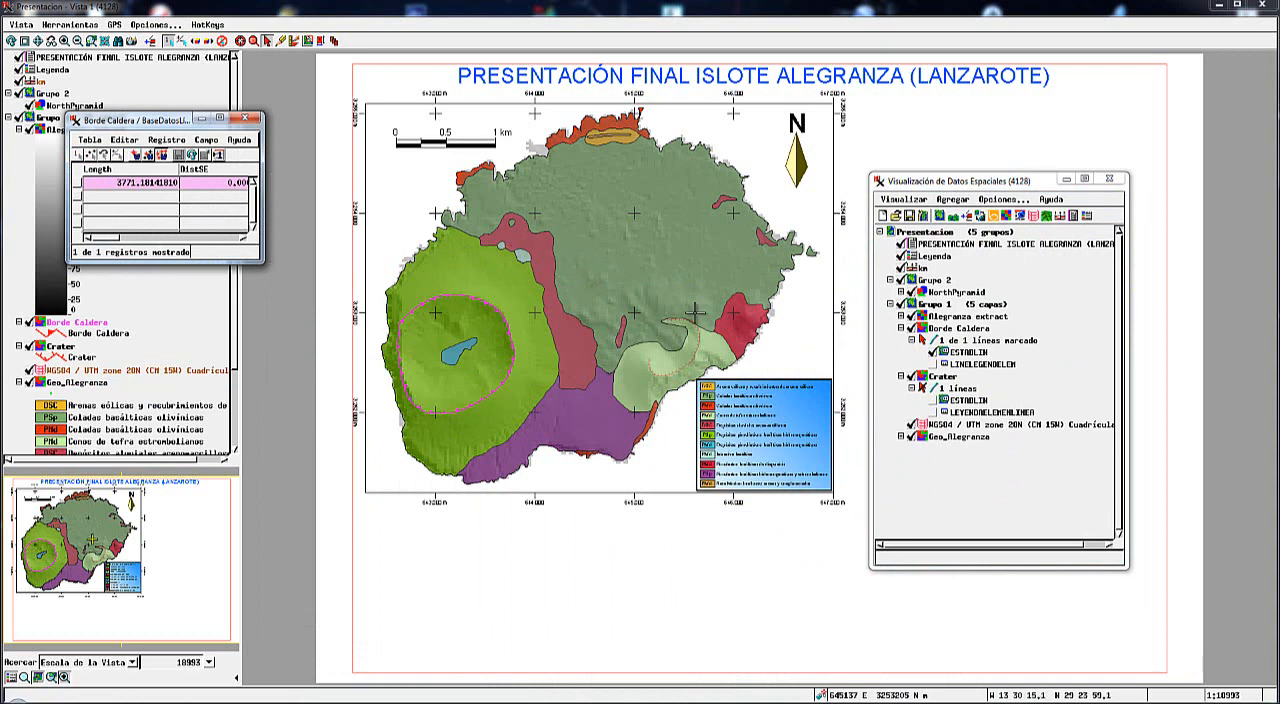
Remove the active line of the Borde Caldera layer from the legend.
{"action": "left_click", "coordinate": [958, 340]}
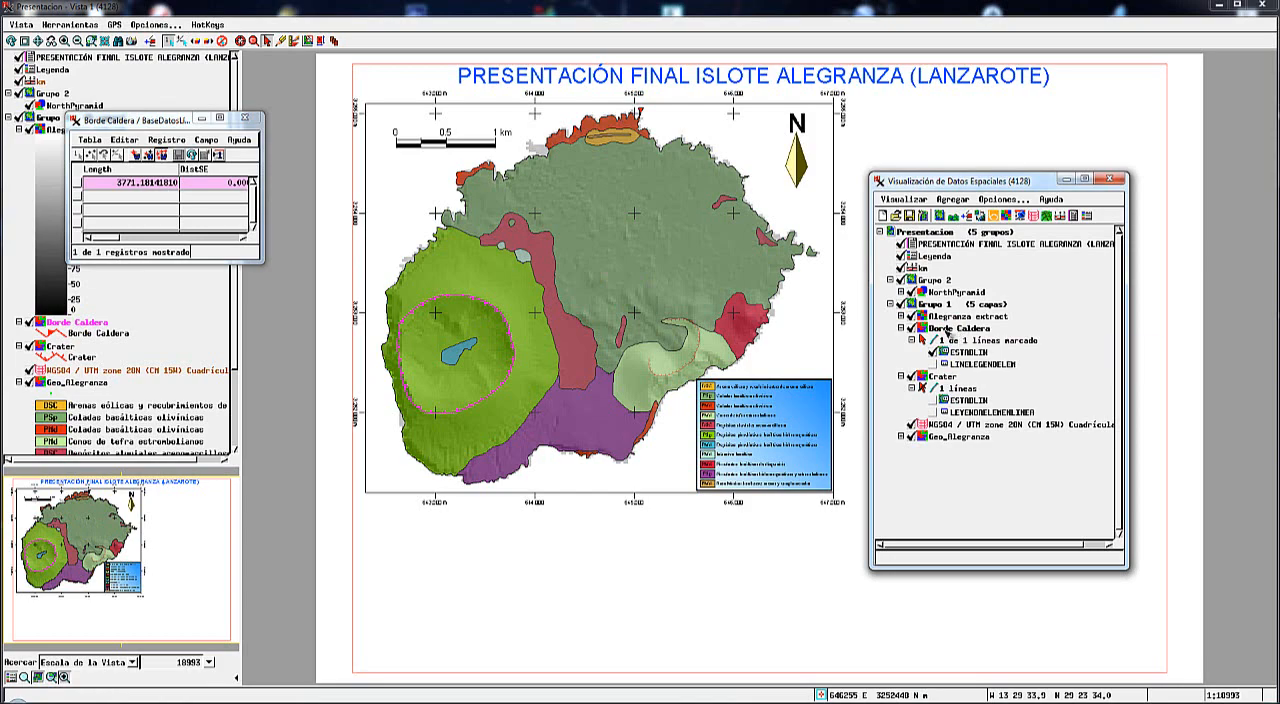
{"action": "left_click", "coordinate": [951, 333]}
{"action": "right_click", "coordinate": [948, 336]}
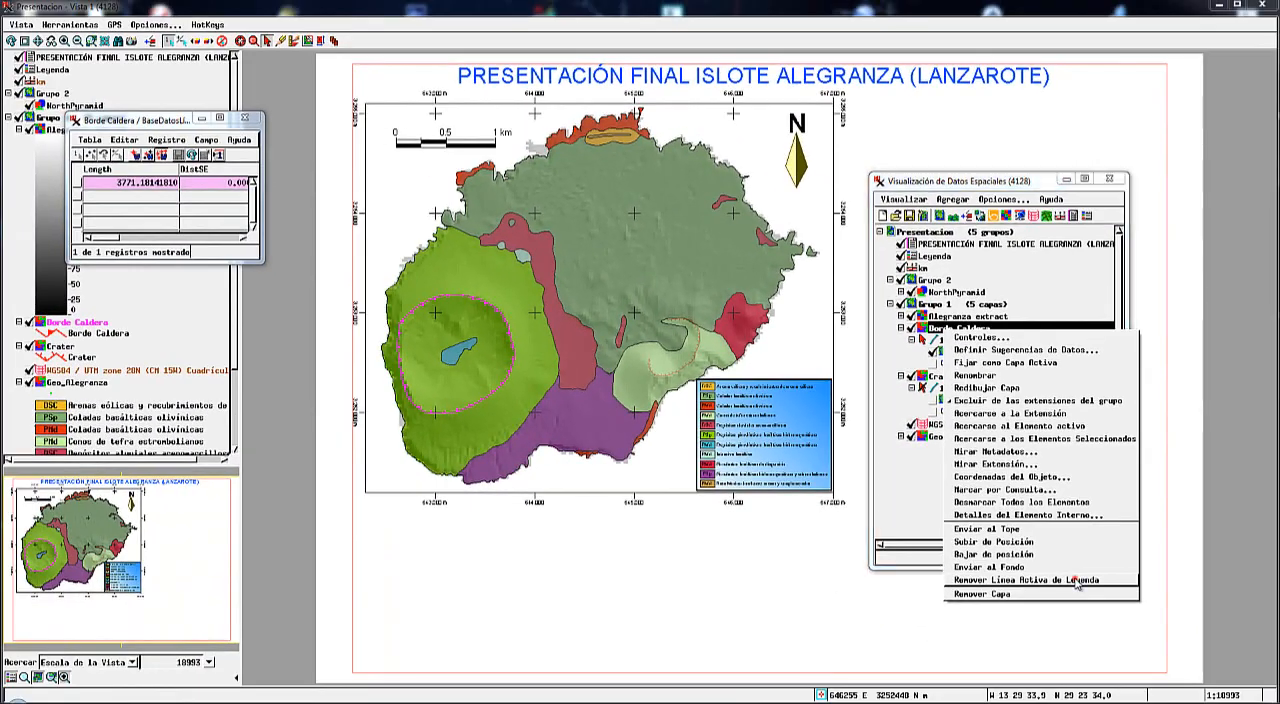
{"action": "left_click", "coordinate": [1077, 581]}
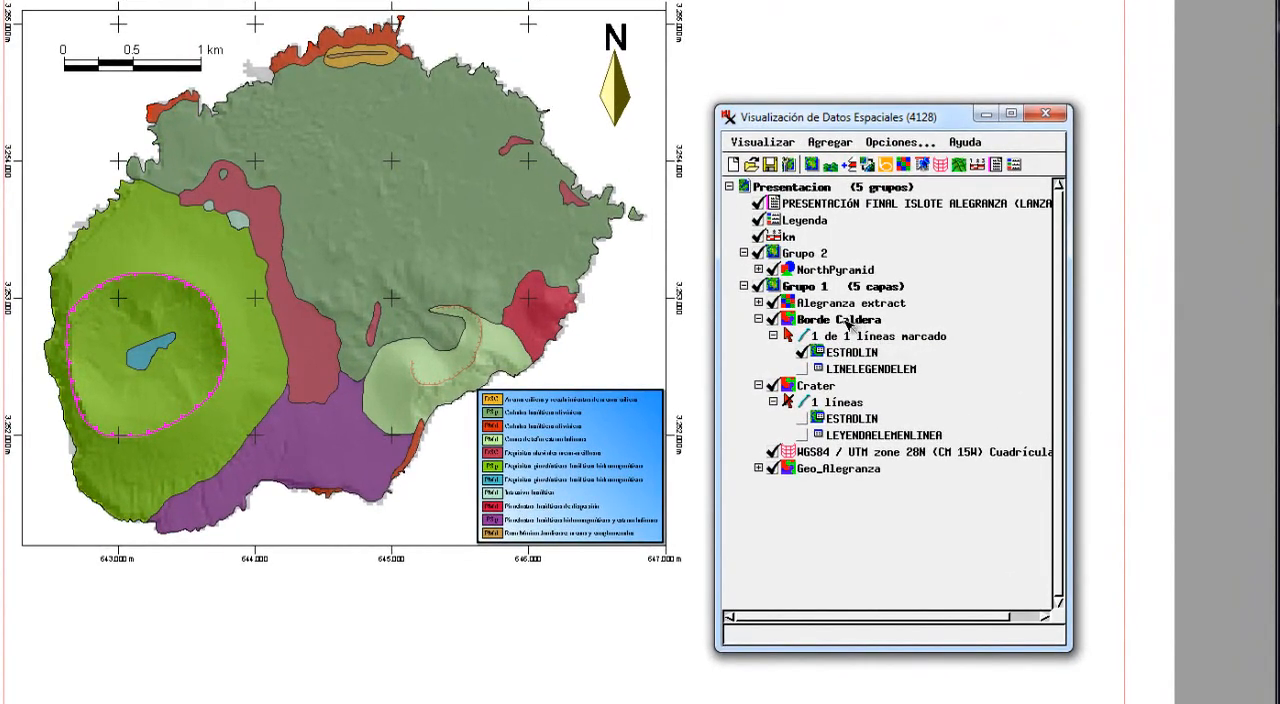
Add the Borde Caldera layer's active line to the legend with the label Borde Caldera.
{"action": "right_click", "coordinate": [848, 325]}
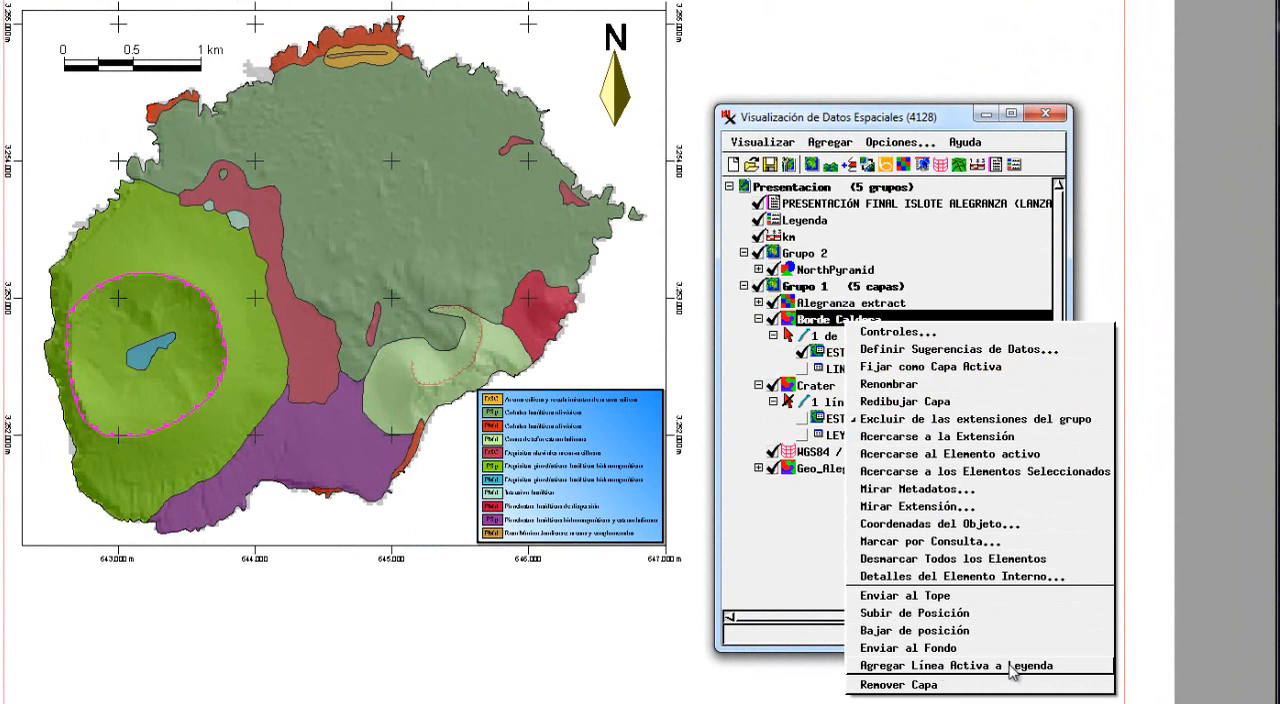
{"action": "left_click", "coordinate": [963, 666]}
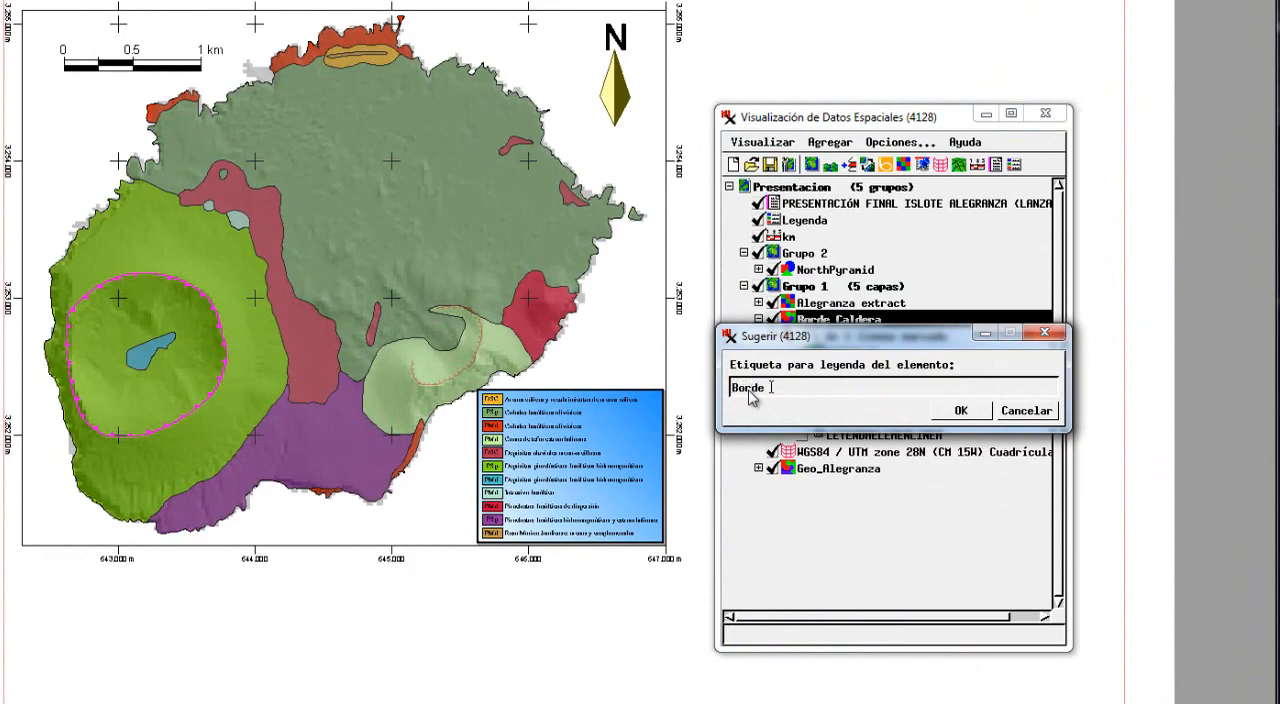
{"action": "type", "text": "Caldera"}
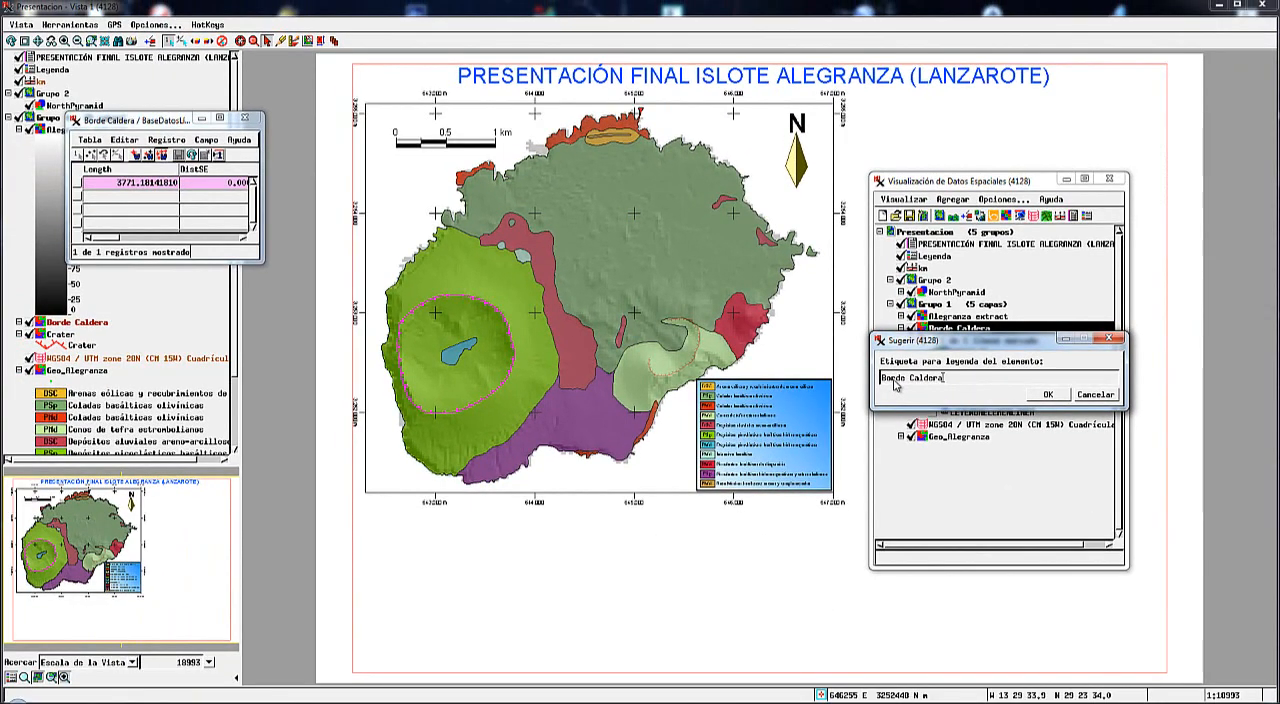
{"action": "left_click", "coordinate": [1063, 398]}
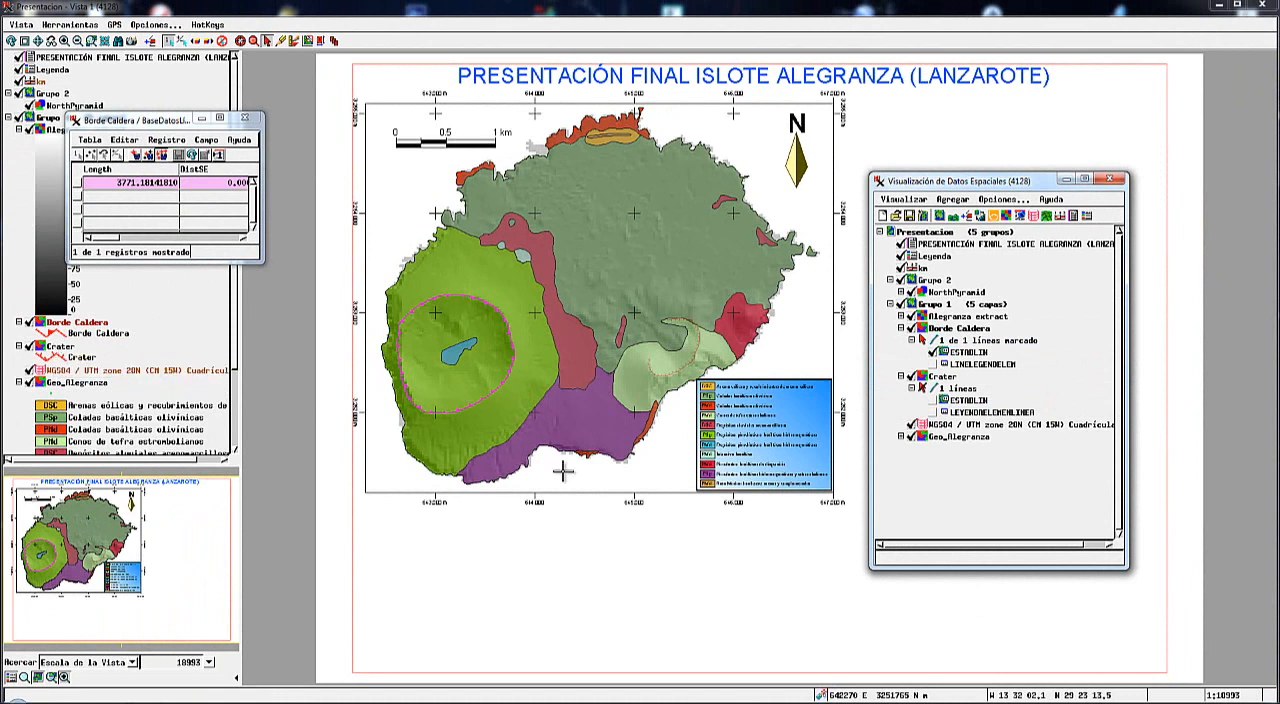
Open the display controls of the Leyenda layer and add a horizontal guide below the last legend entry.
{"action": "left_click", "coordinate": [900, 376]}
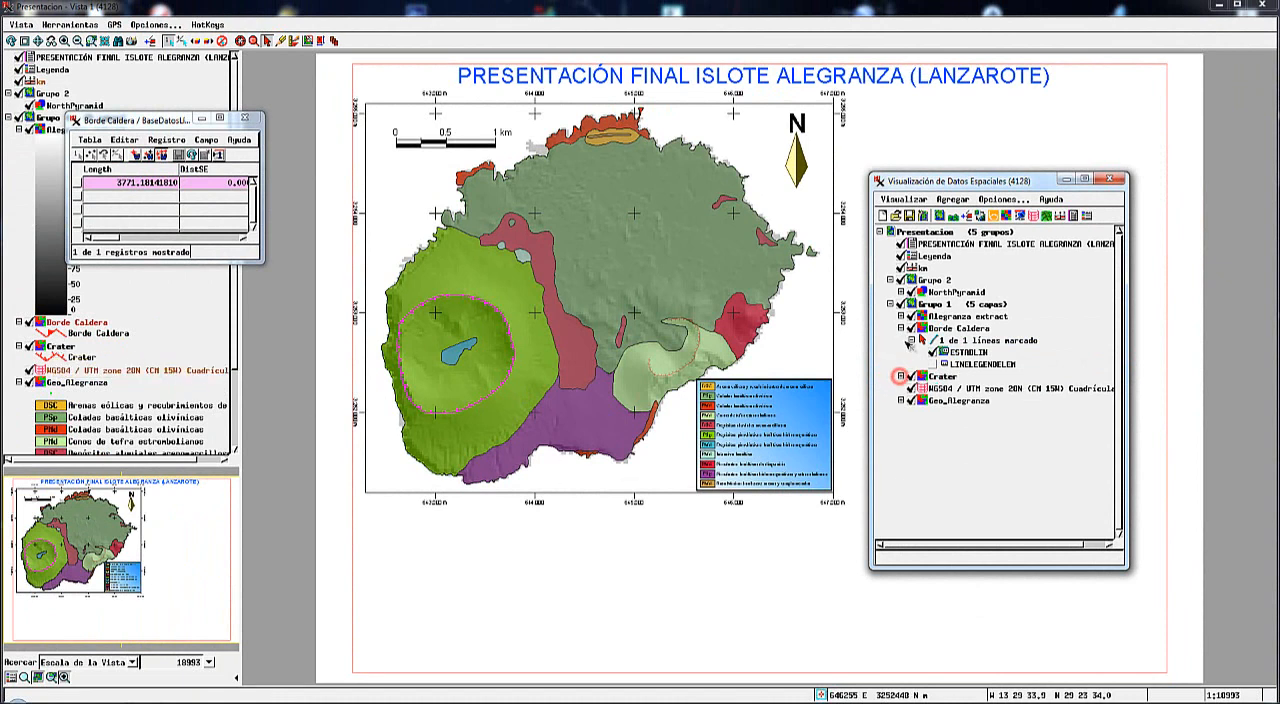
{"action": "left_click", "coordinate": [900, 328]}
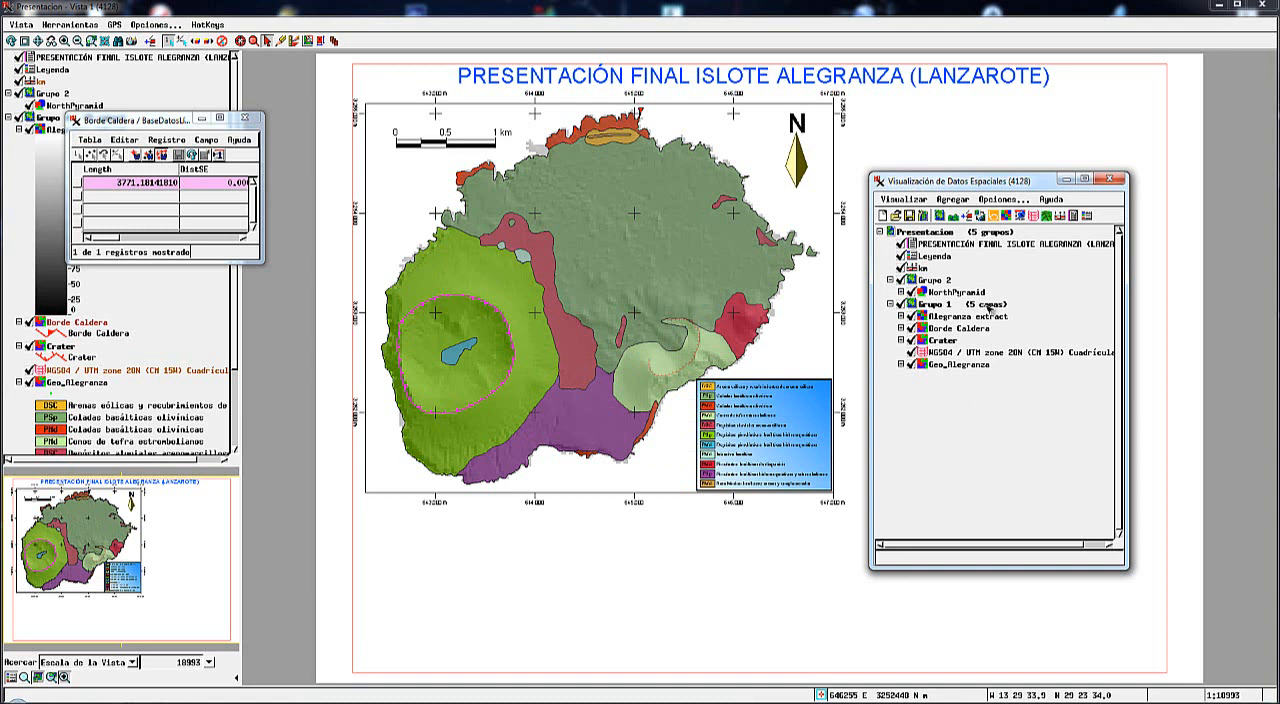
{"action": "left_click", "coordinate": [936, 257]}
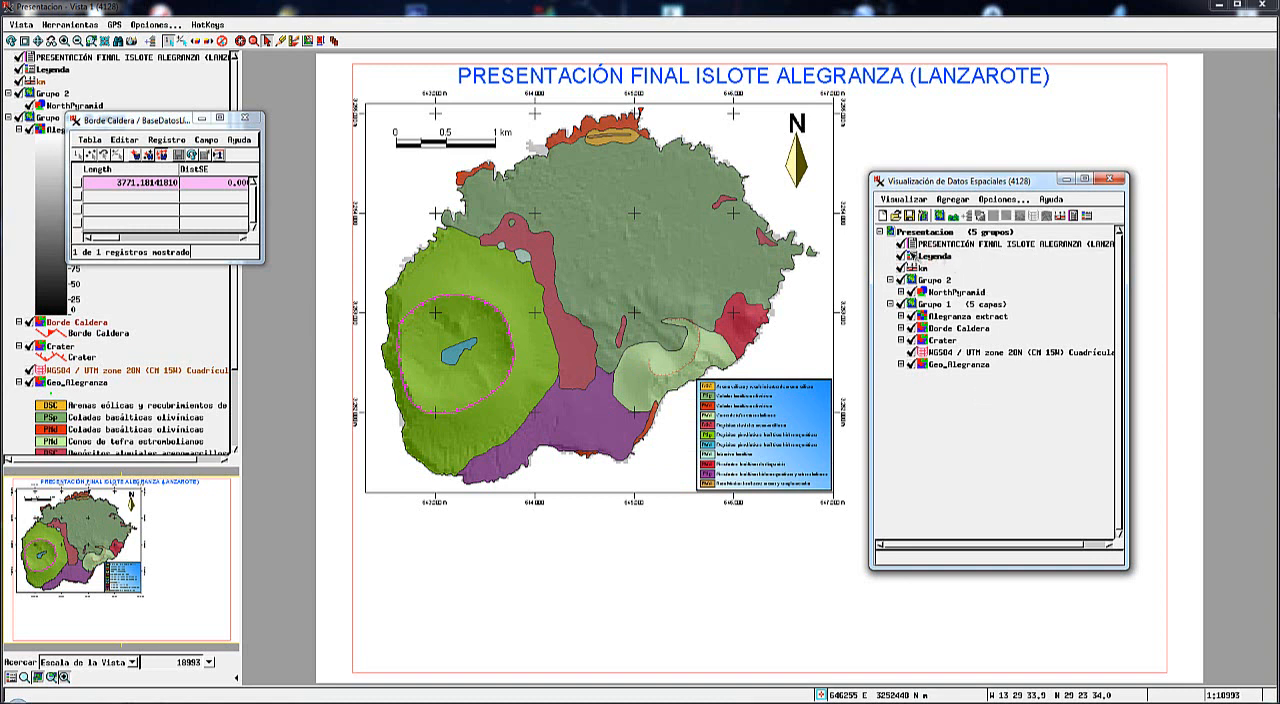
{"action": "left_click", "coordinate": [912, 258]}
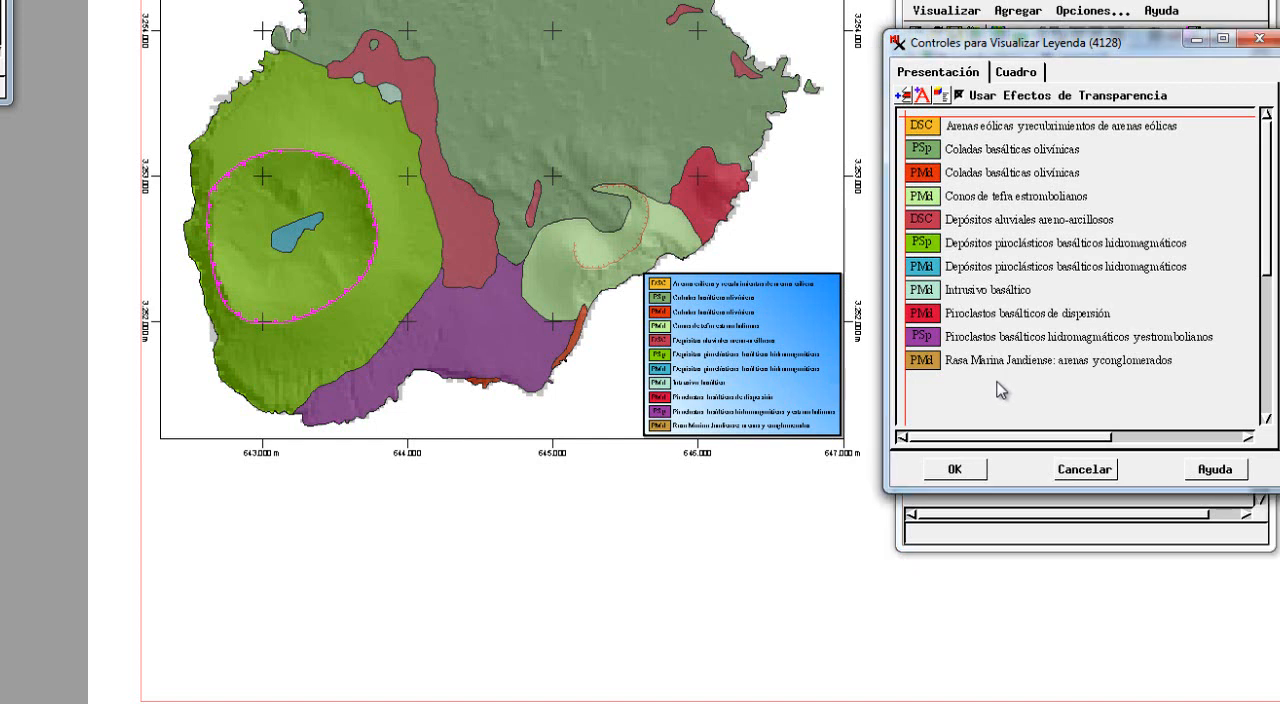
{"action": "right_click", "coordinate": [1003, 390]}
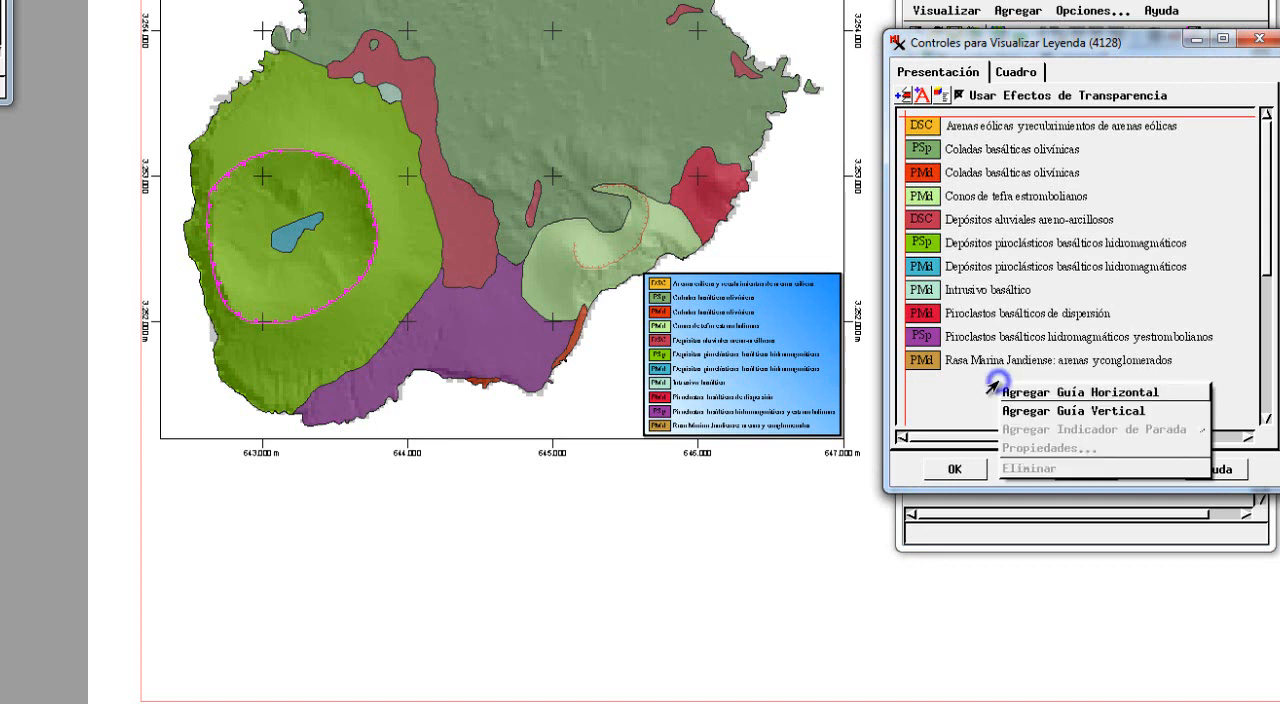
{"action": "left_click", "coordinate": [1117, 393]}
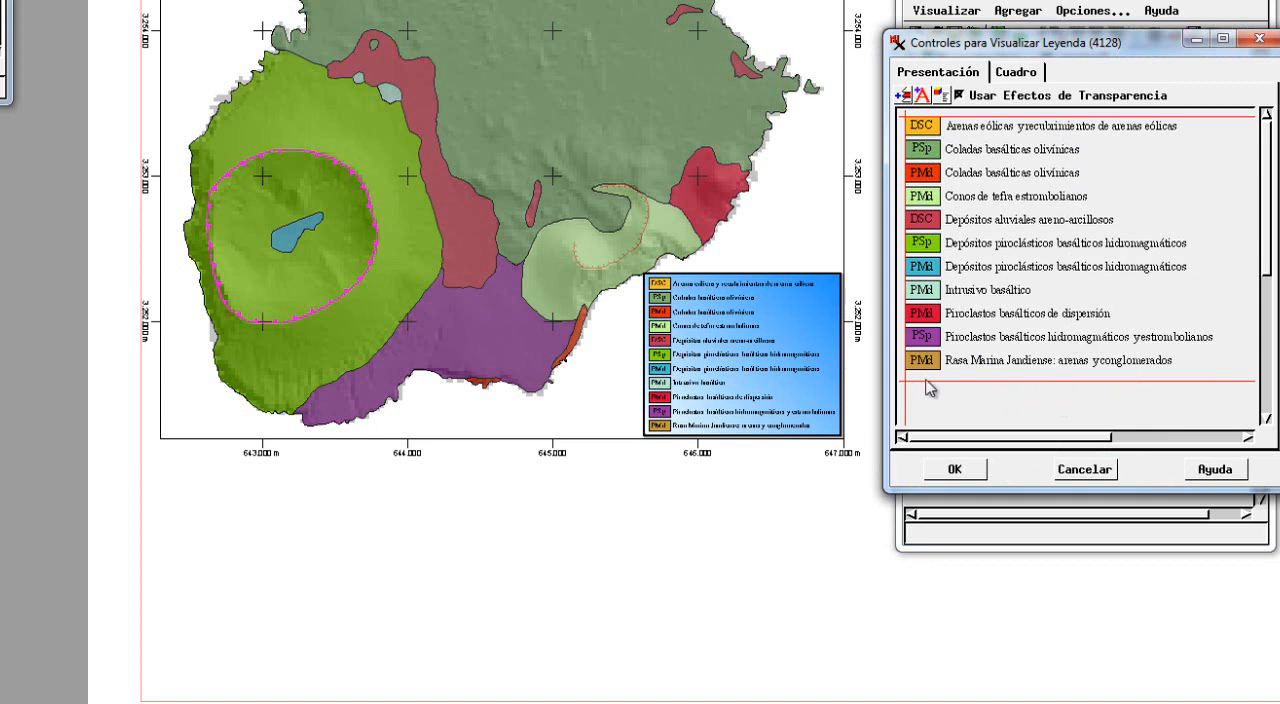
{"action": "right_click", "coordinate": [1045, 398]}
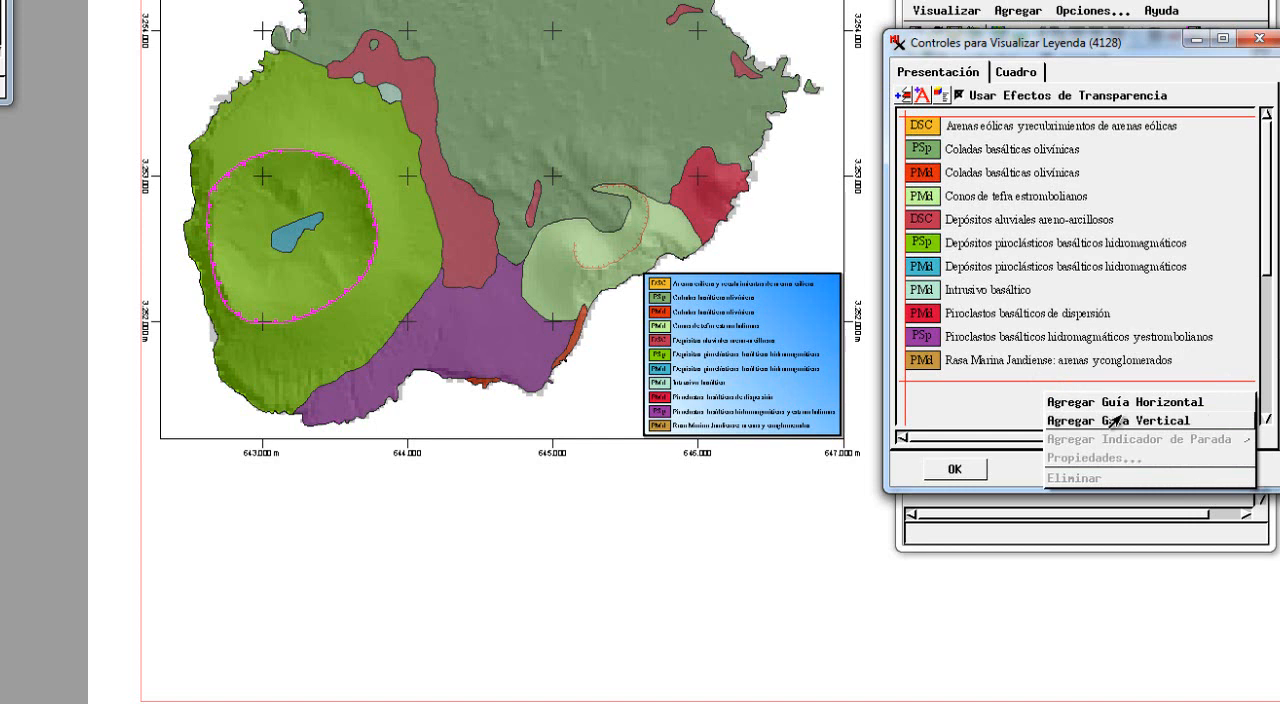
{"action": "left_click", "coordinate": [1005, 405]}
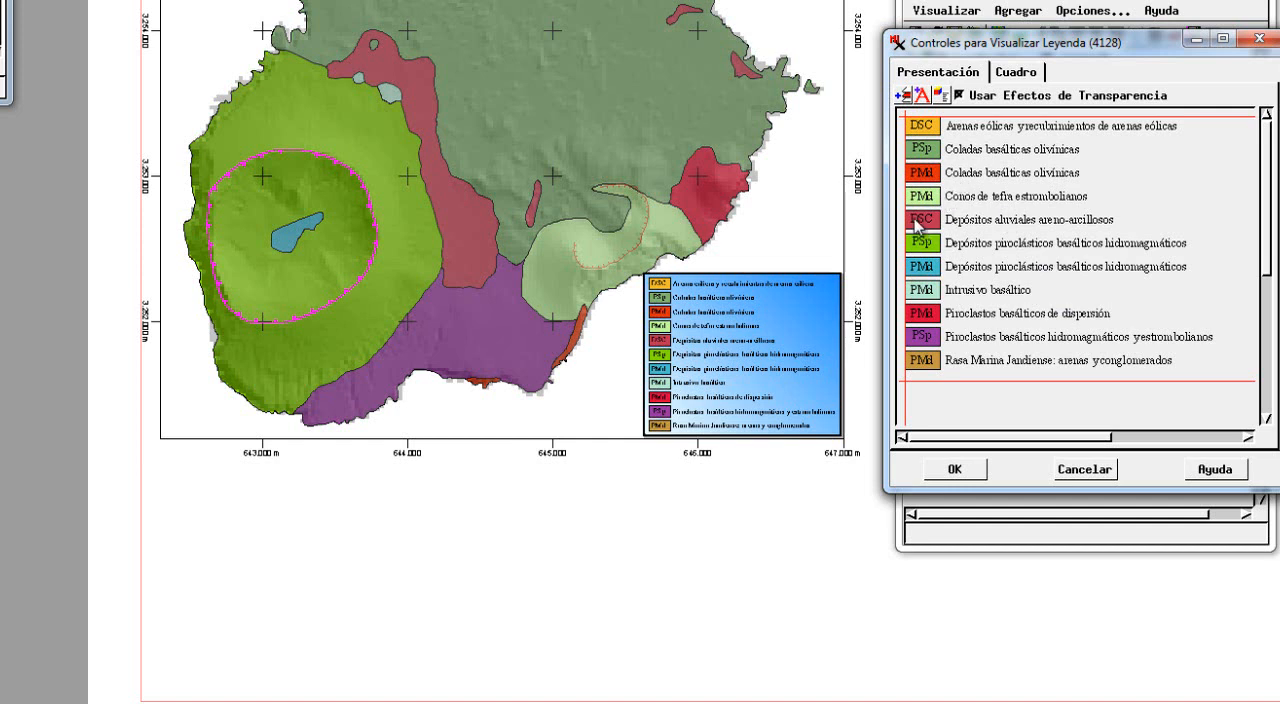
Move the DSC legend entry Depósitos aluviales areno-arcillosos directly below the DSC entry Arenas eólicas.
{"action": "left_click", "coordinate": [1058, 229]}
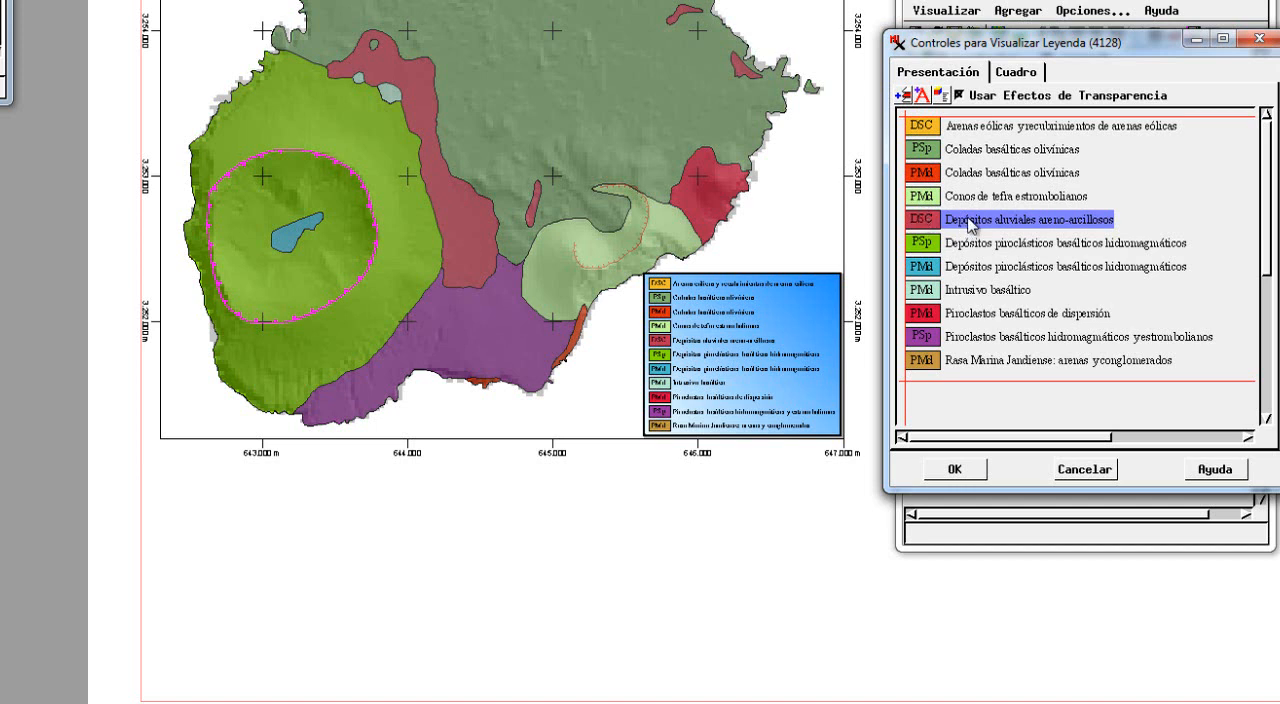
{"action": "left_click_drag", "start_coordinate": [968, 220], "coordinate": [968, 142]}
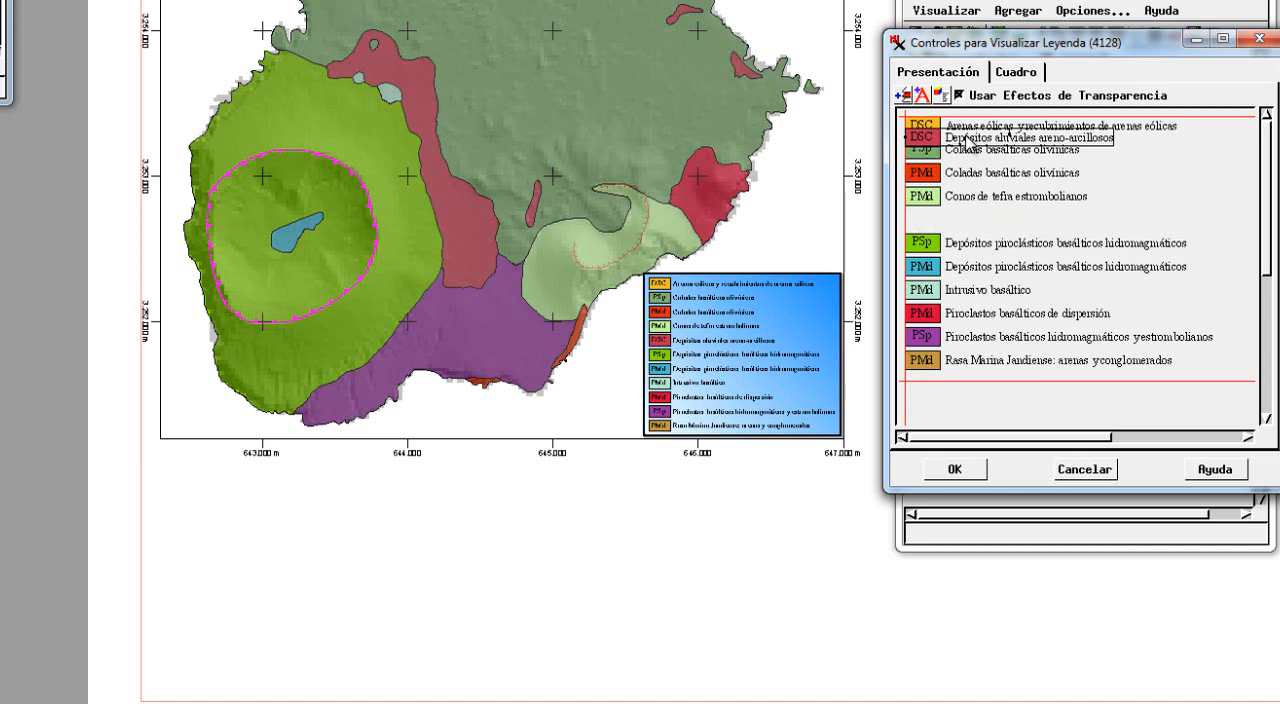
{"action": "left_click_drag", "start_coordinate": [966, 141], "coordinate": [967, 143]}
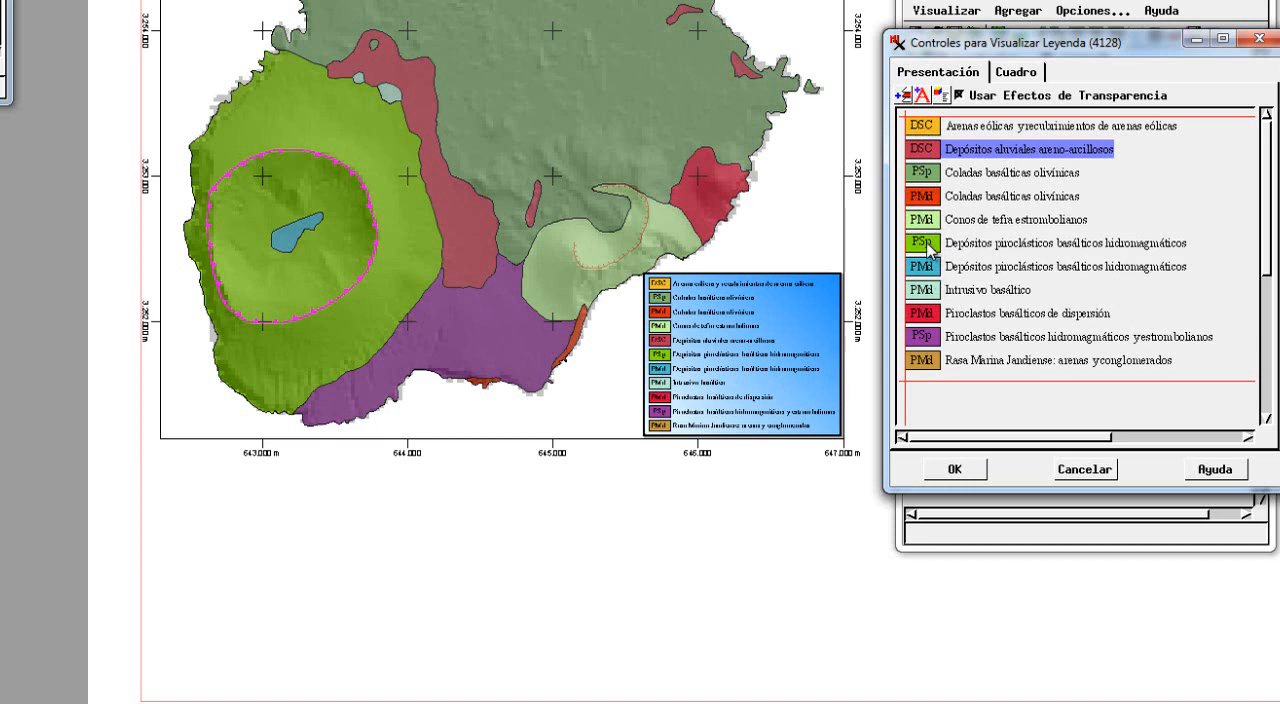
Group the PSp entries by moving Depósitos piroclásticos and Piroclastos basálticos hidromagmáticos y estrombolianos below the PSp entry Coladas basálticas olivínicas.
{"action": "left_click_drag", "start_coordinate": [928, 249], "coordinate": [930, 195]}
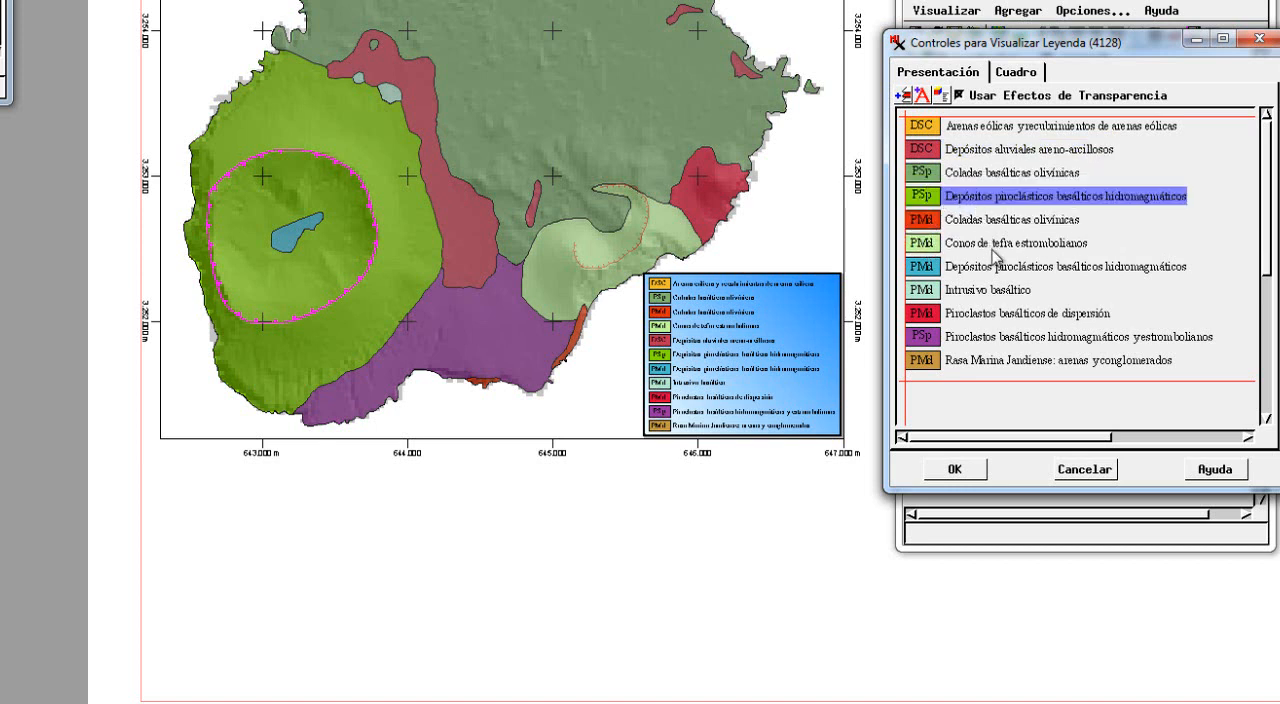
{"action": "left_click", "coordinate": [931, 339]}
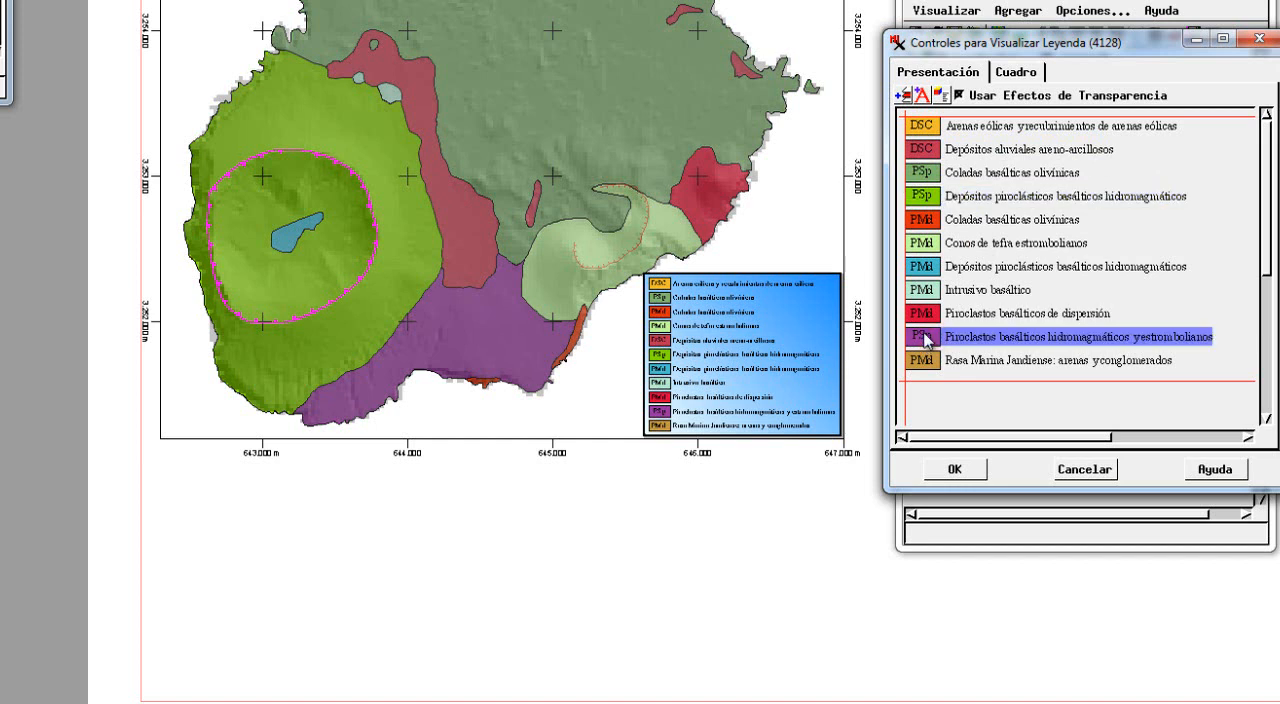
{"action": "left_click_drag", "start_coordinate": [924, 339], "coordinate": [923, 214]}
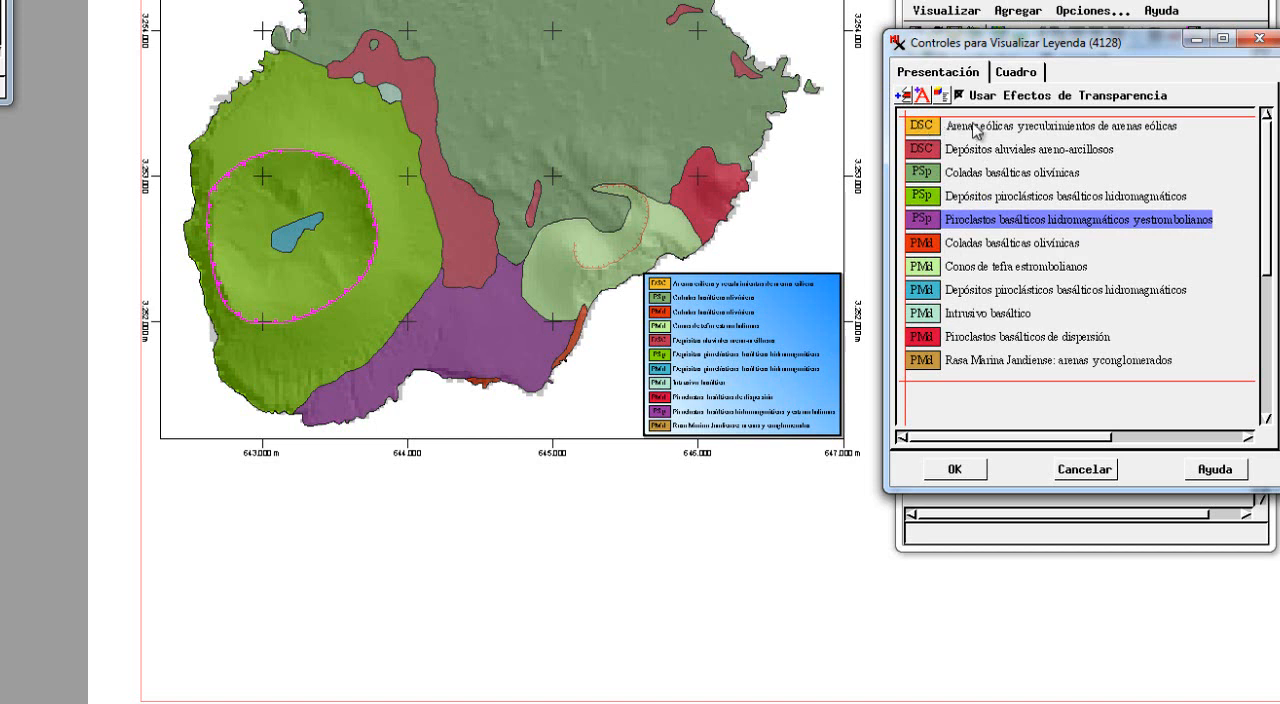
{"action": "left_click", "coordinate": [982, 373]}
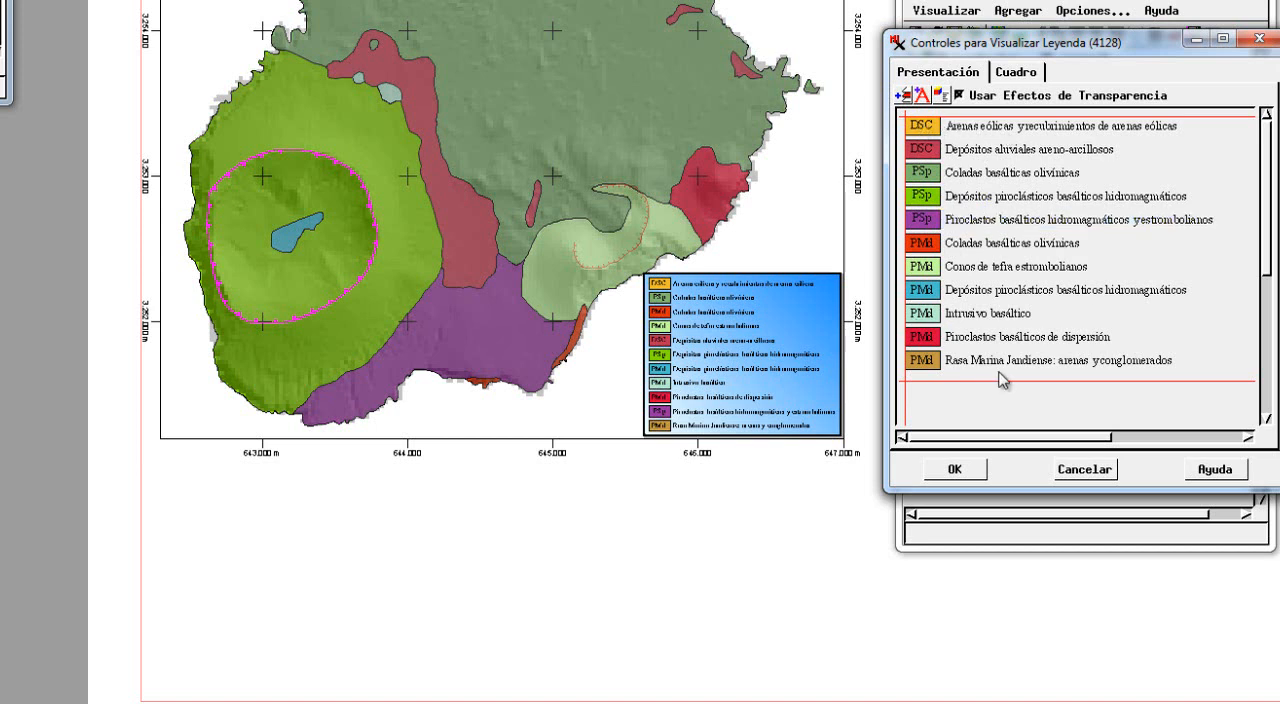
Add the heading GEOLOGÍA ALEGRANZA to the legend and place it above the Arenas eólicas entry as the first line.
{"action": "left_click", "coordinate": [922, 96]}
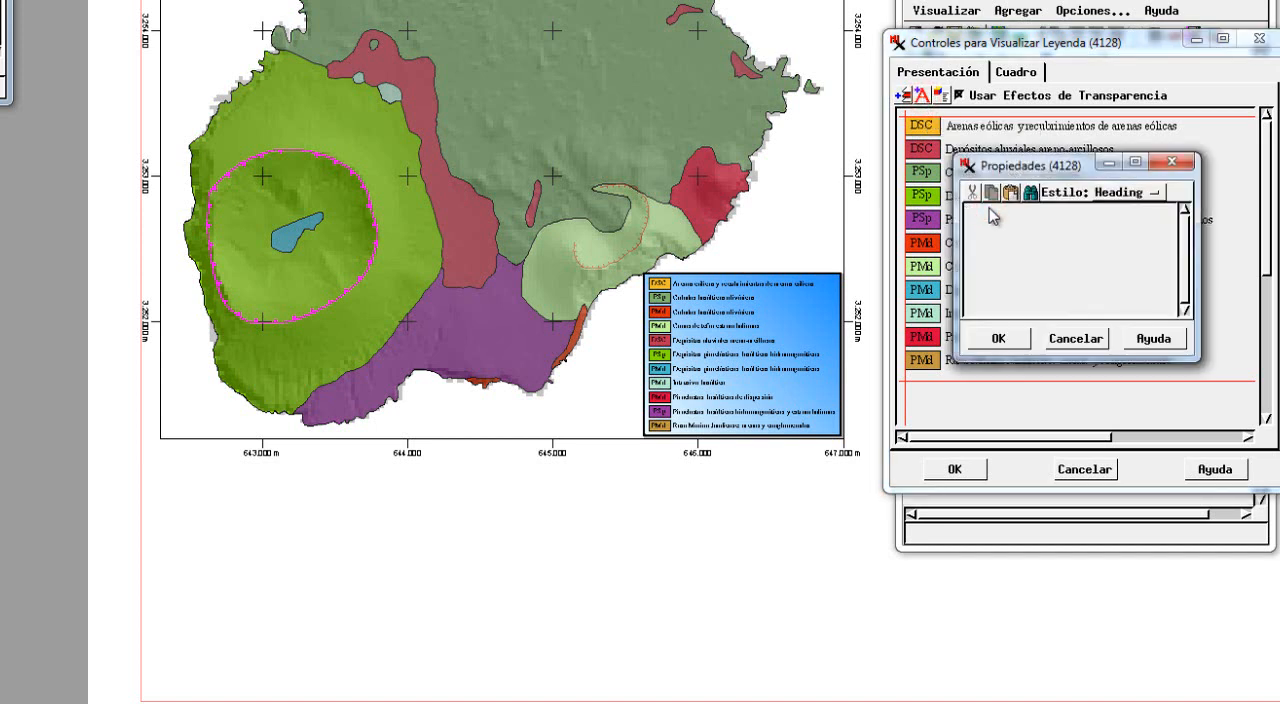
{"action": "type", "text": "GEOLOGÍA ALEGRANZA"}
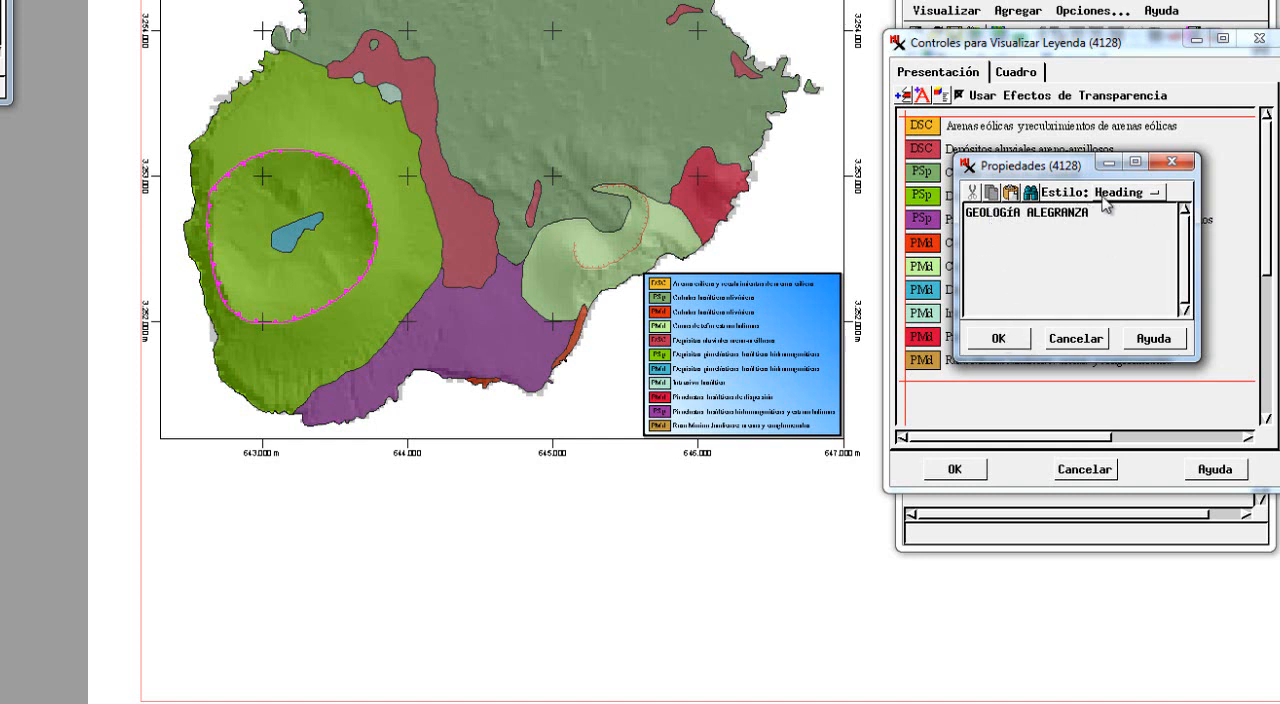
{"action": "left_click", "coordinate": [998, 339]}
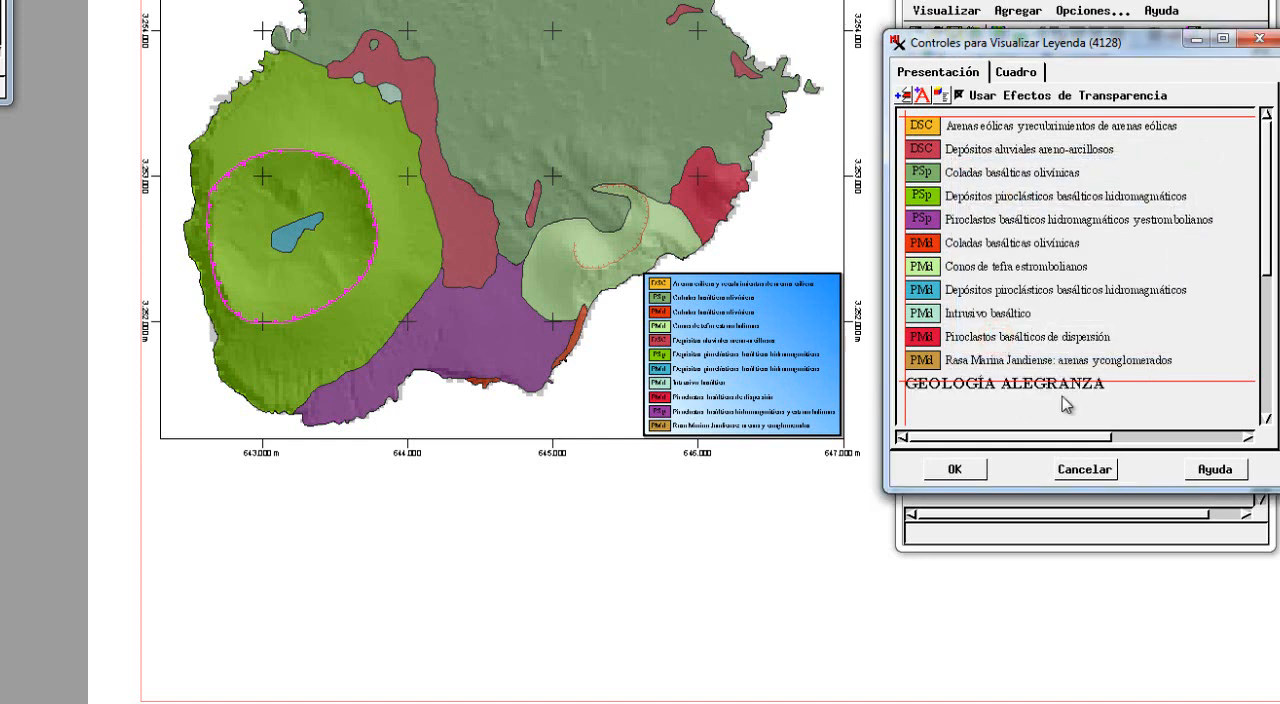
{"action": "left_click", "coordinate": [988, 386]}
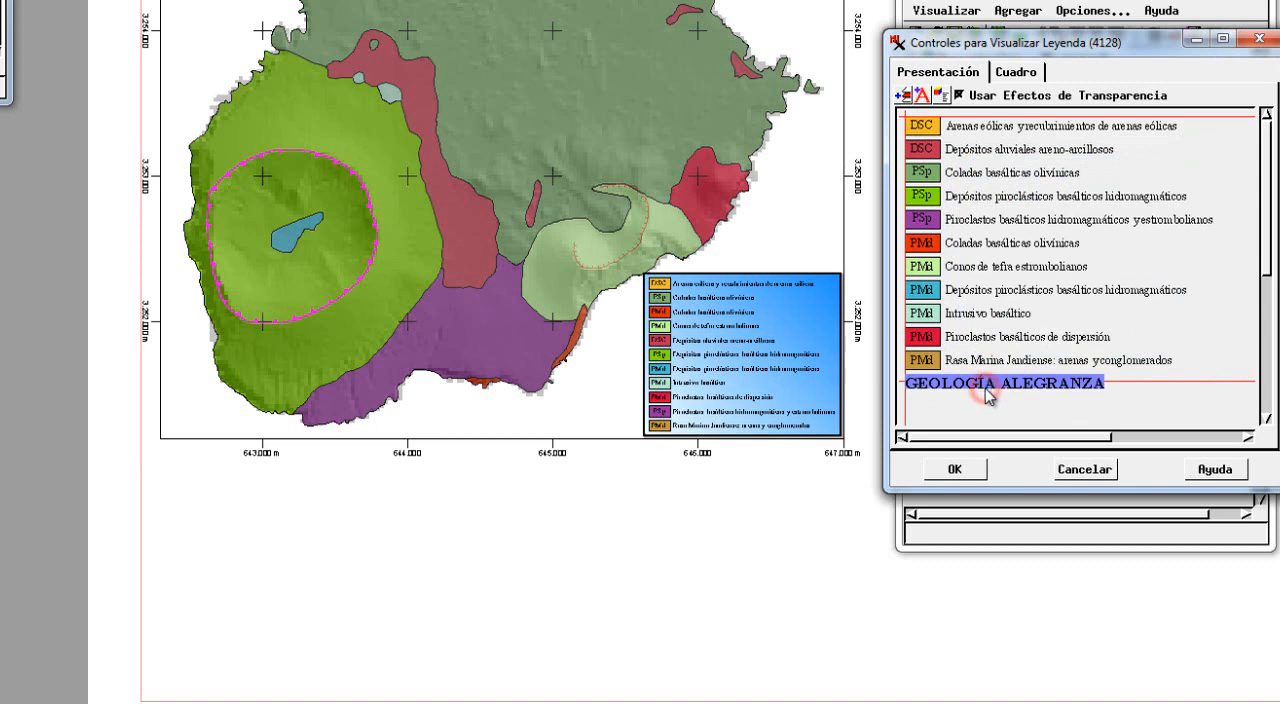
{"action": "left_click_drag", "start_coordinate": [986, 385], "coordinate": [989, 148]}
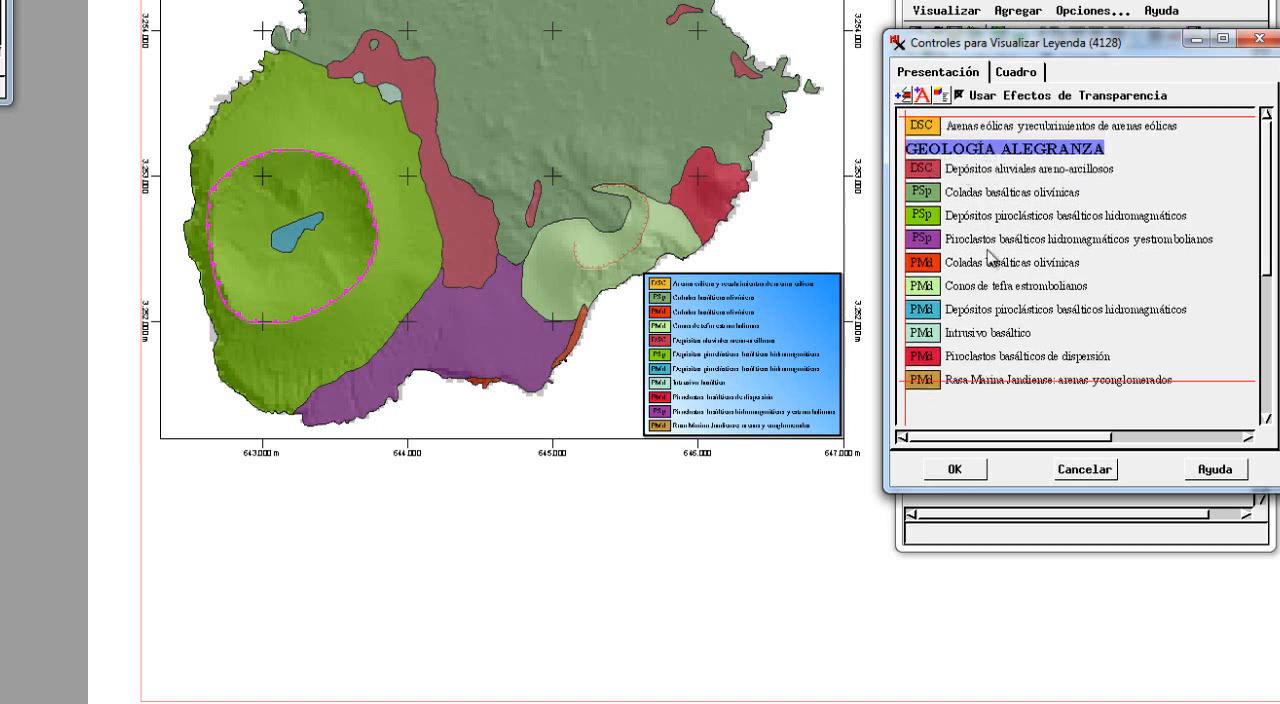
{"action": "left_click", "coordinate": [948, 134]}
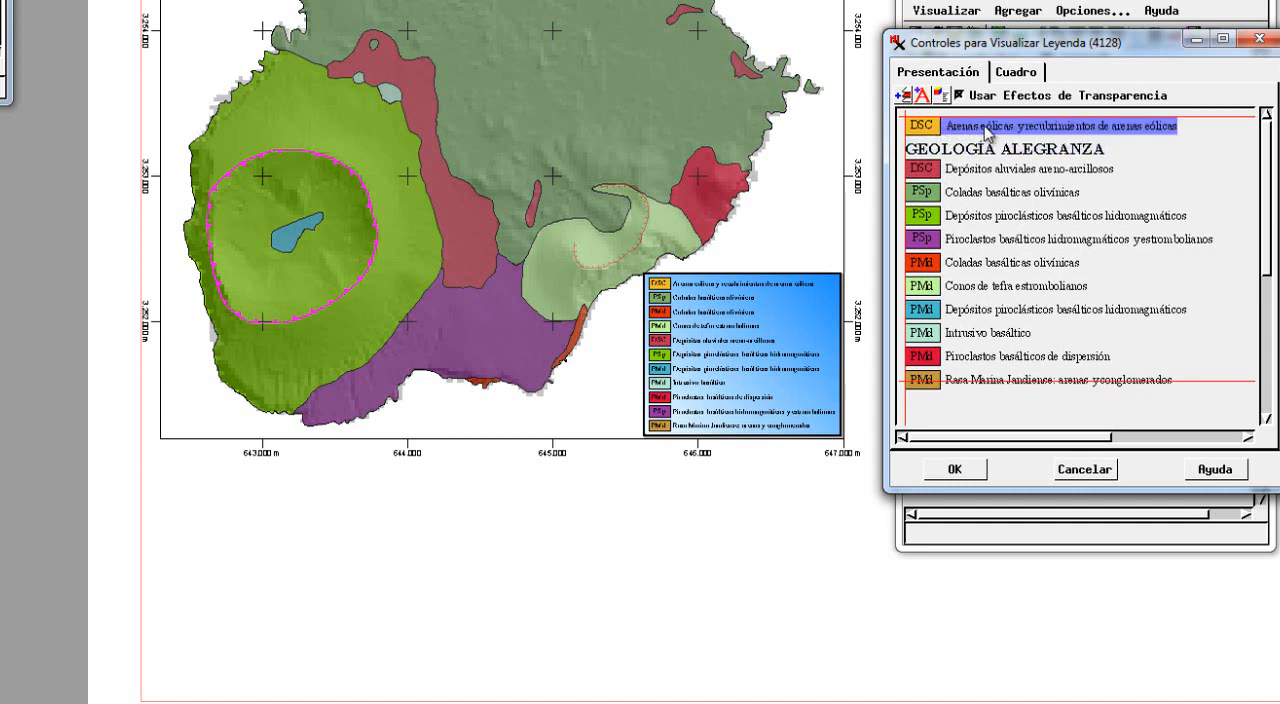
{"action": "left_click_drag", "start_coordinate": [988, 133], "coordinate": [986, 168]}
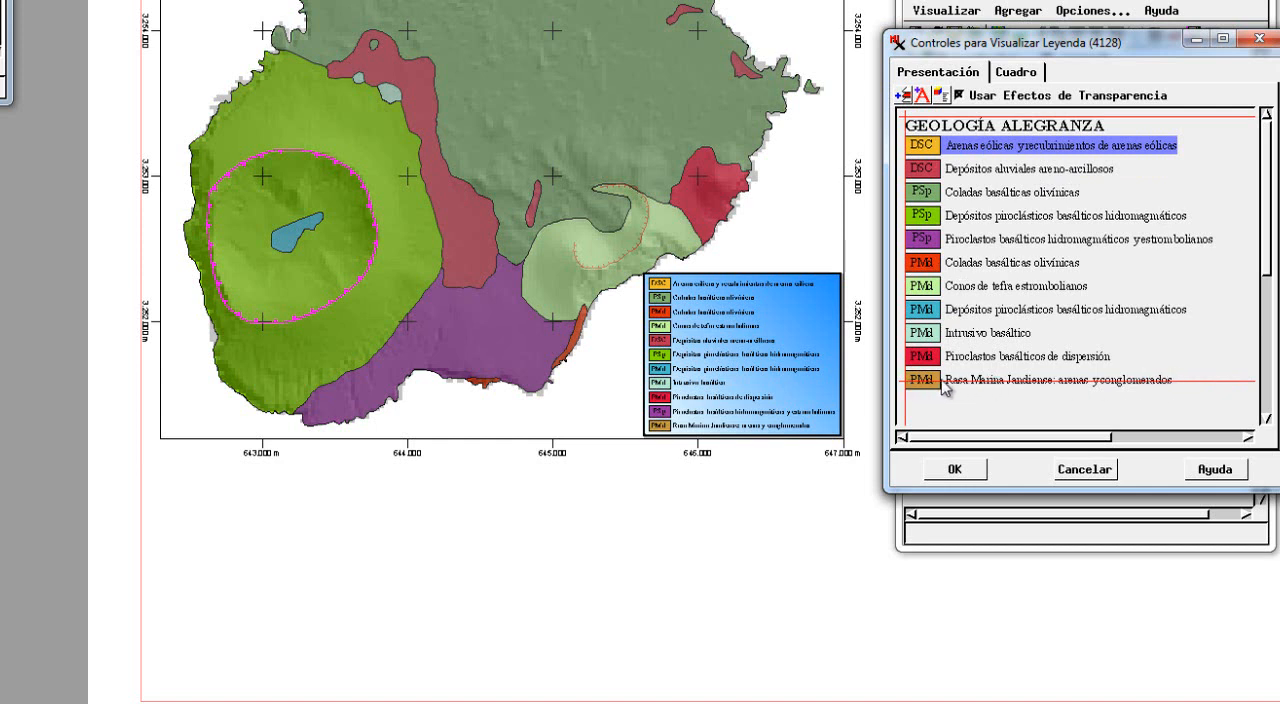
Lower the horizontal guide so it sits just below the last legend entry, Rasa Marina Jandiense.
{"action": "left_click", "coordinate": [1221, 383]}
{"action": "left_click", "coordinate": [1221, 383]}
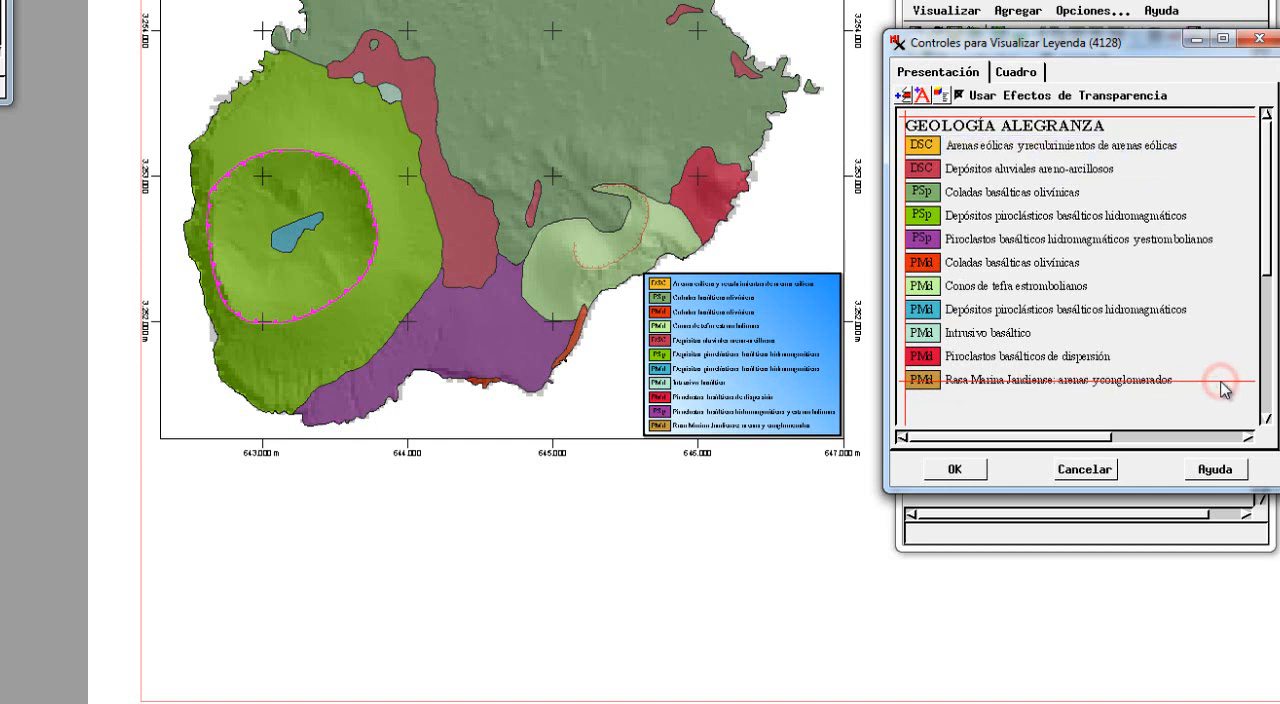
{"action": "left_click_drag", "start_coordinate": [1221, 383], "coordinate": [1221, 396]}
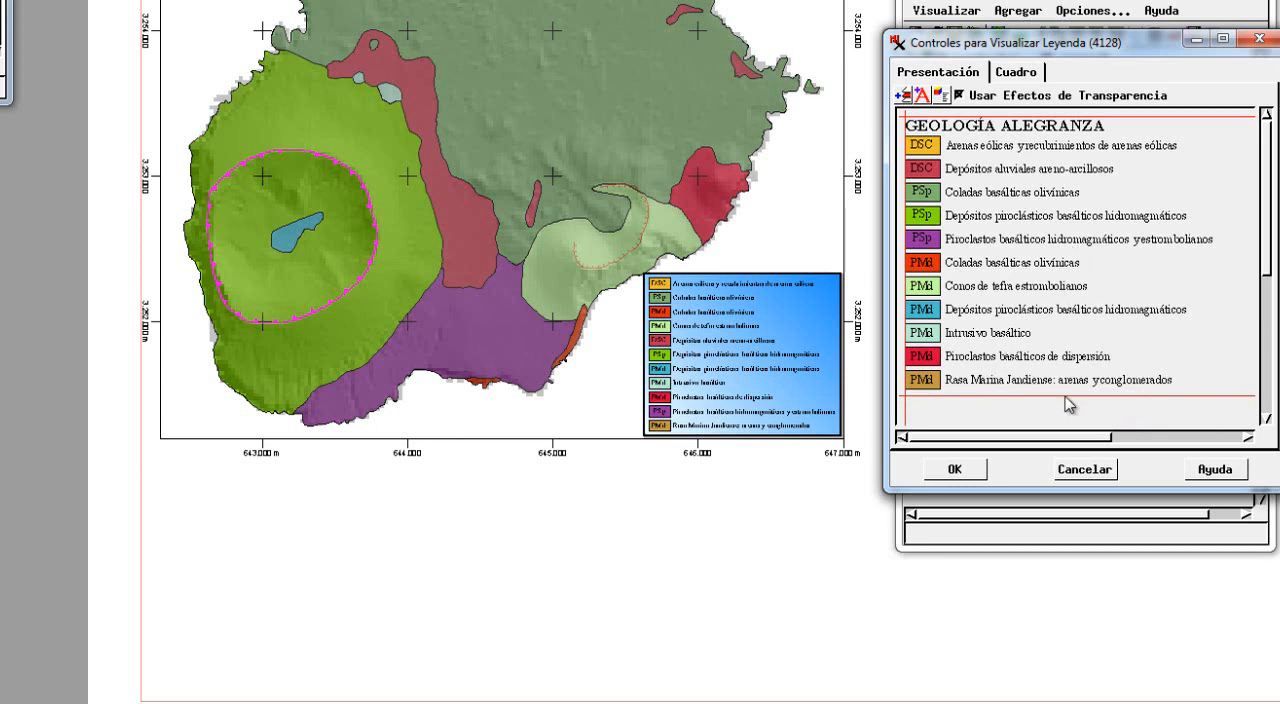
Add a second legend heading, ESTRUCTURAS VOLCÁNICAS, below the last geological entry.
{"action": "left_click", "coordinate": [924, 97]}
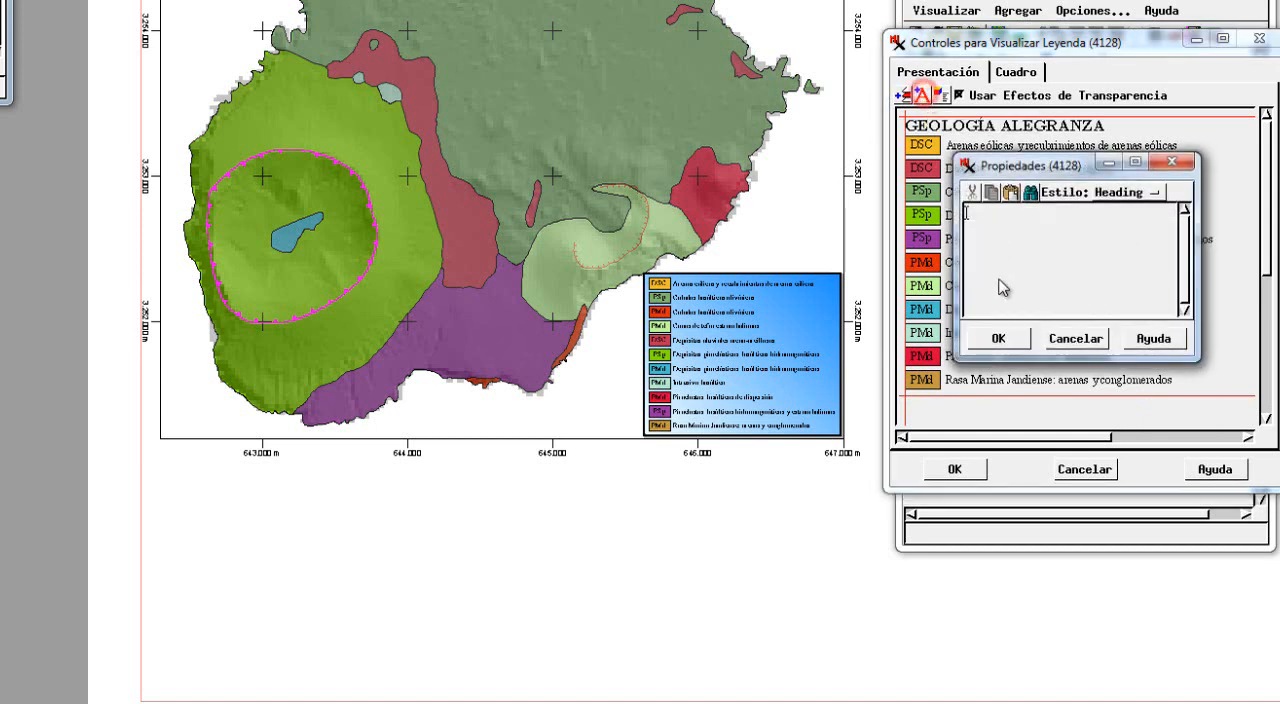
{"action": "type", "text": "ESTRUCTUR"}
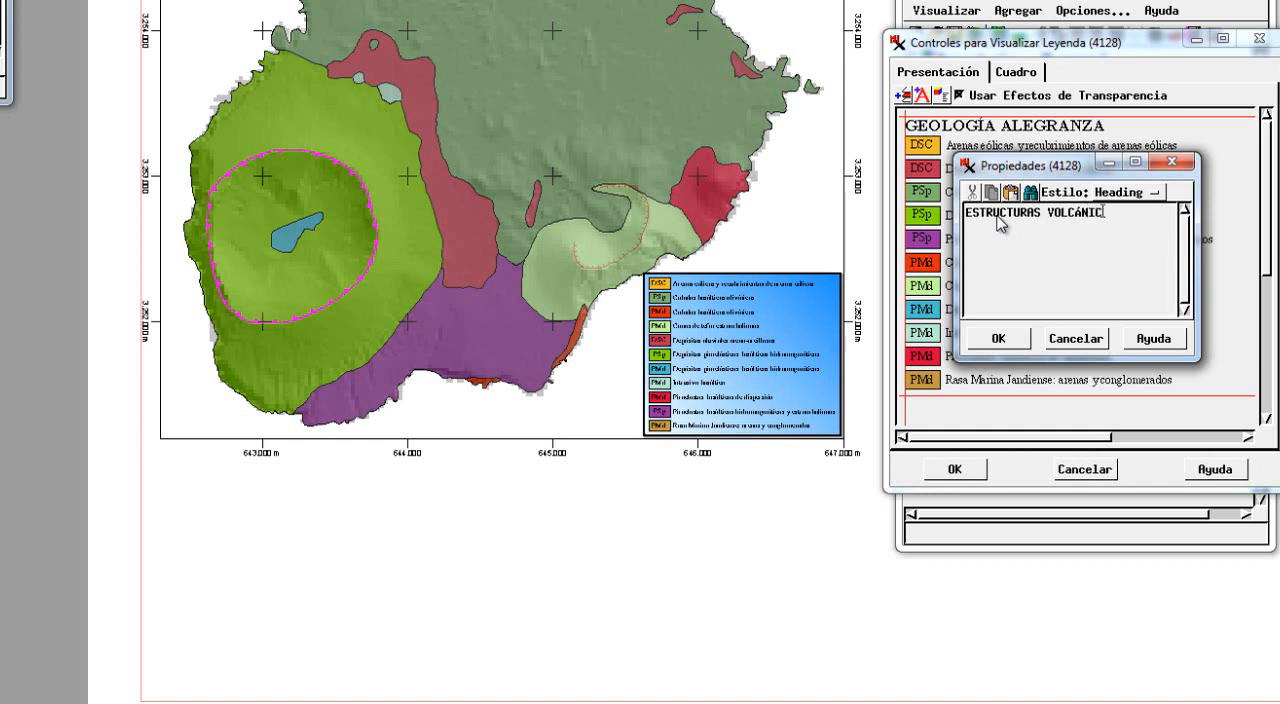
{"action": "type", "text": "AS"}
{"action": "left_click", "coordinate": [998, 338]}
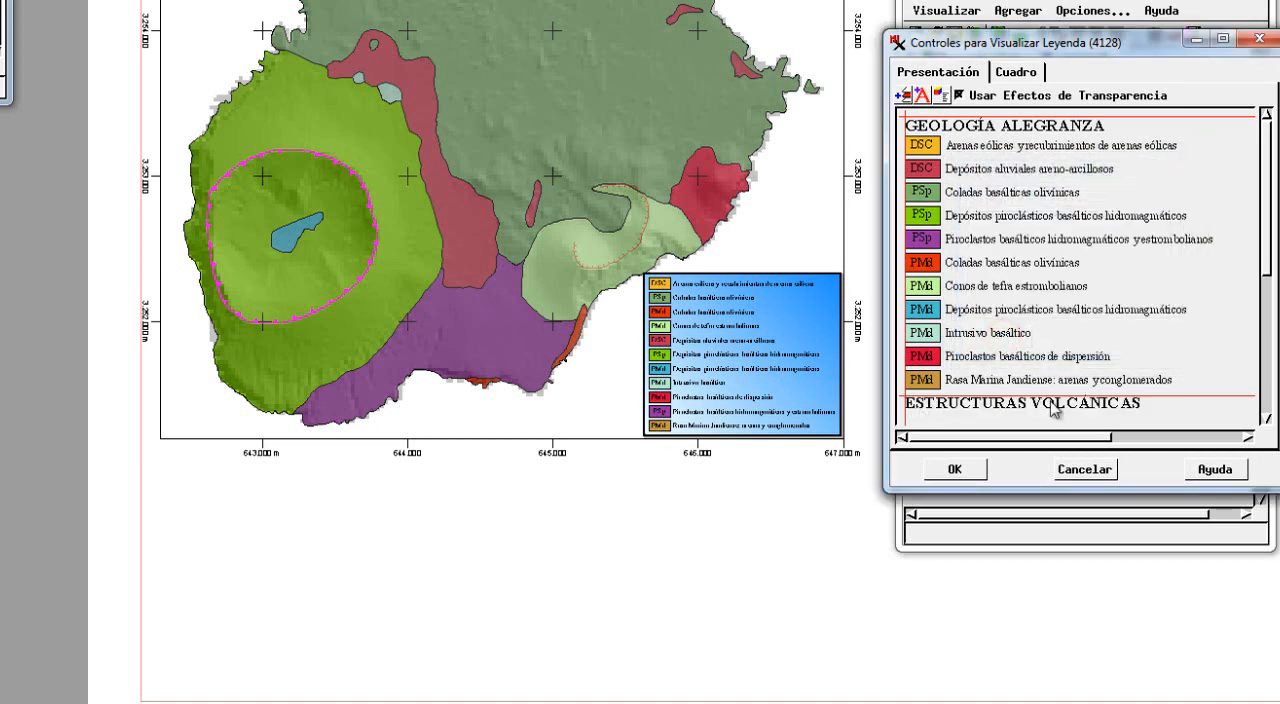
Add the Borde Caldera layer's line symbol to the legend under the ESTRUCTURAS VOLCÁNICAS heading.
{"action": "left_click", "coordinate": [1268, 420]}
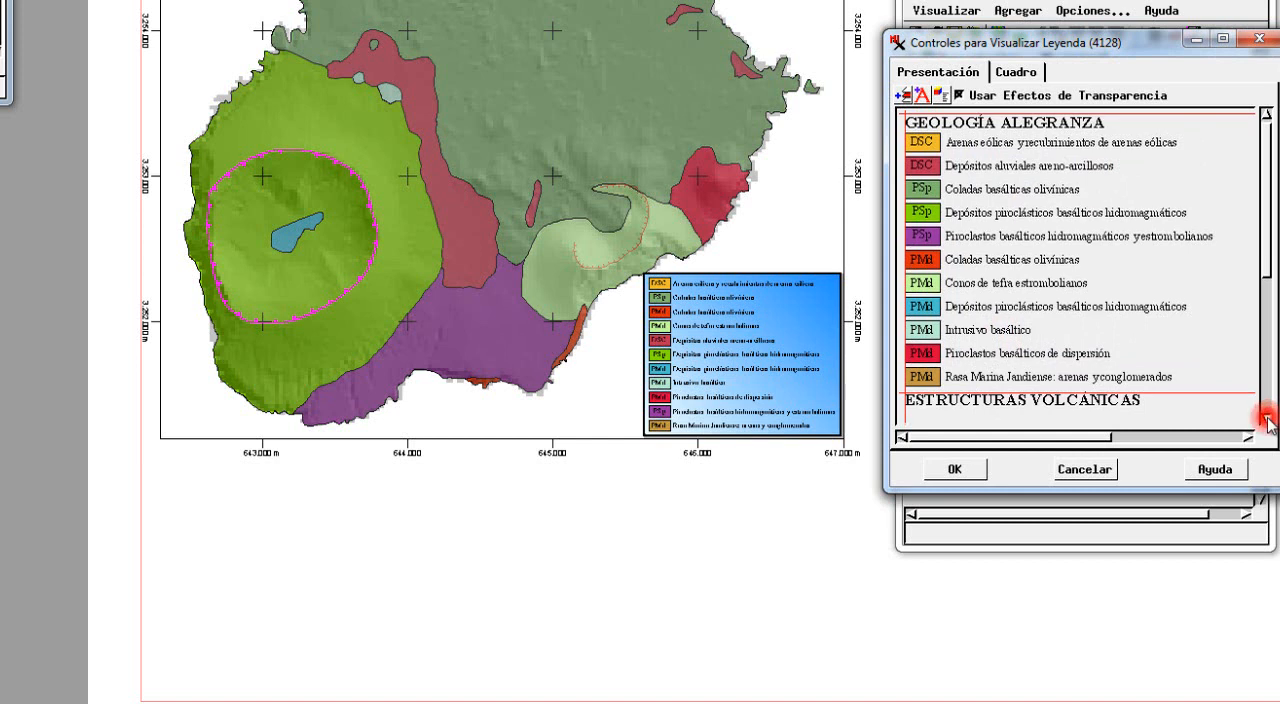
{"action": "scroll", "coordinate": [1268, 236], "scroll_direction": "down", "scroll_amount": 5}
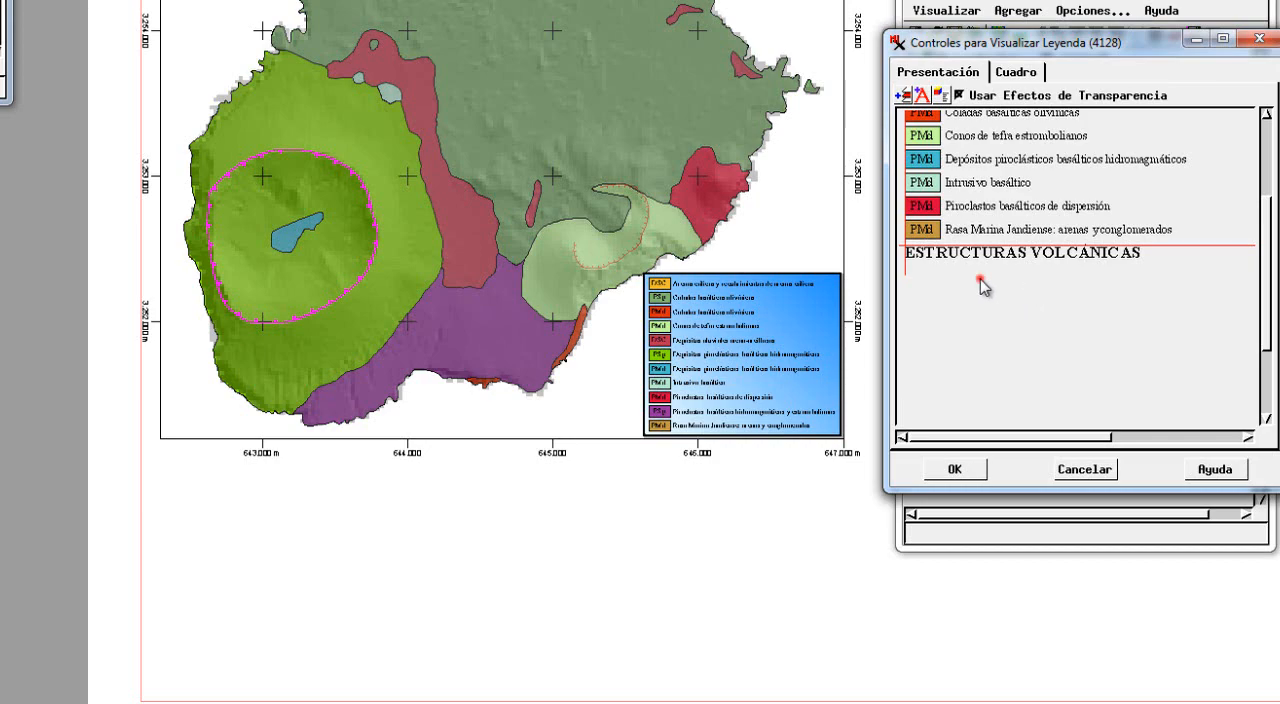
{"action": "left_click", "coordinate": [979, 276]}
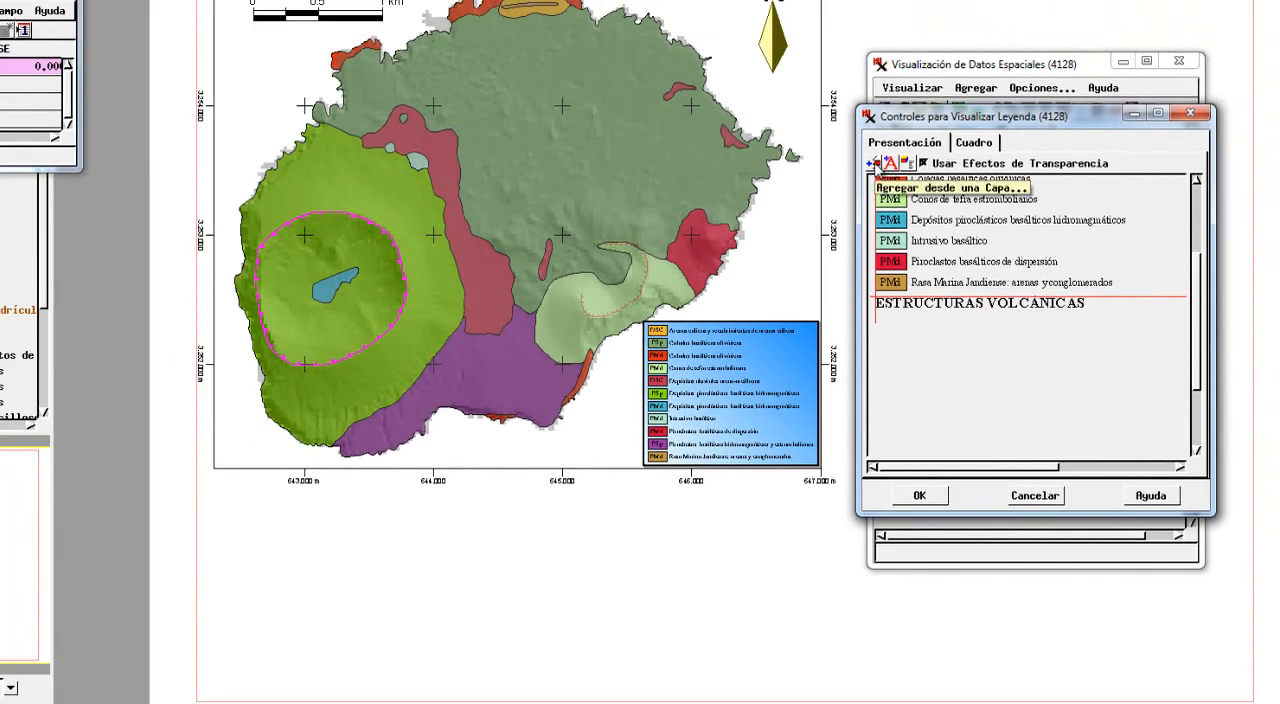
{"action": "left_click", "coordinate": [875, 163]}
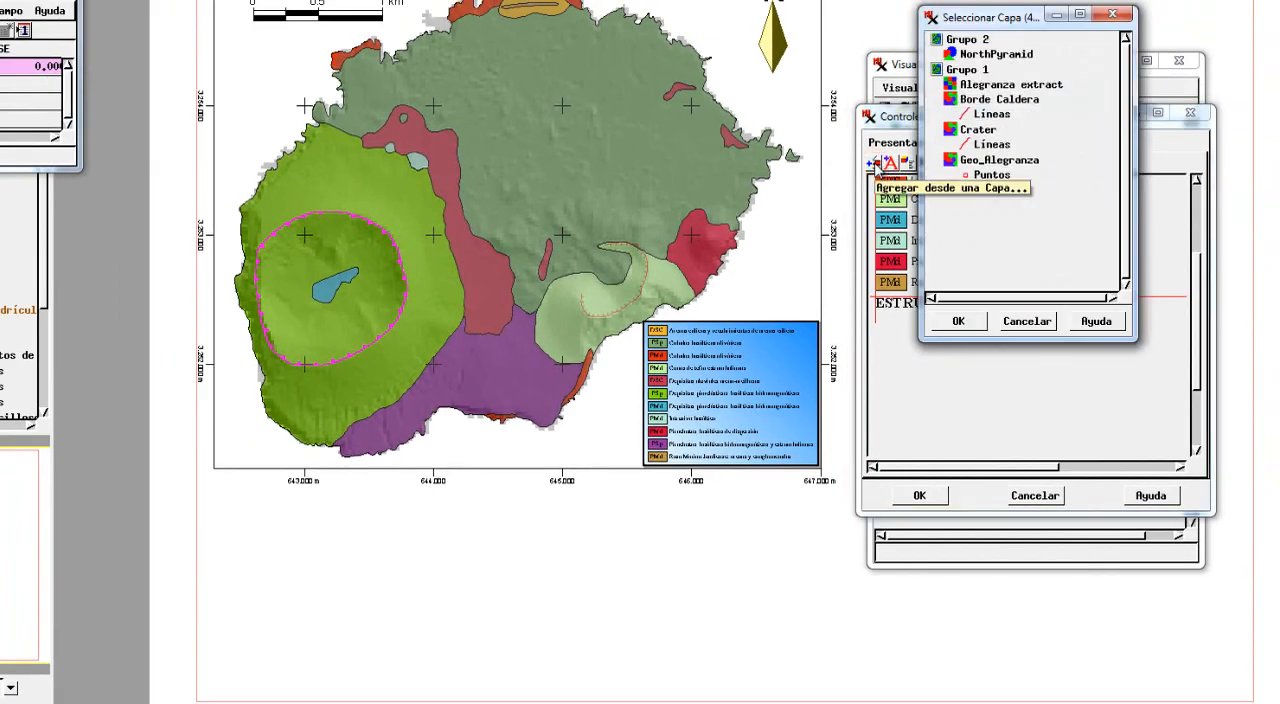
{"action": "left_click", "coordinate": [1003, 103]}
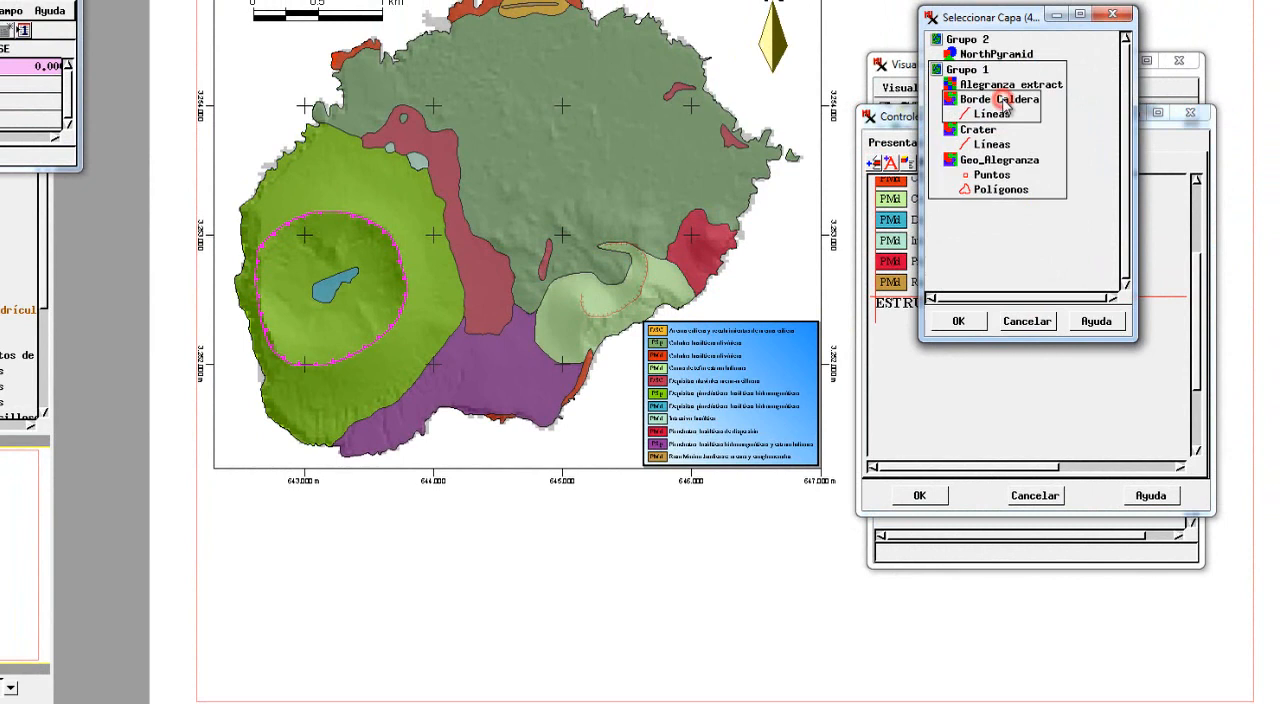
{"action": "left_click", "coordinate": [960, 321]}
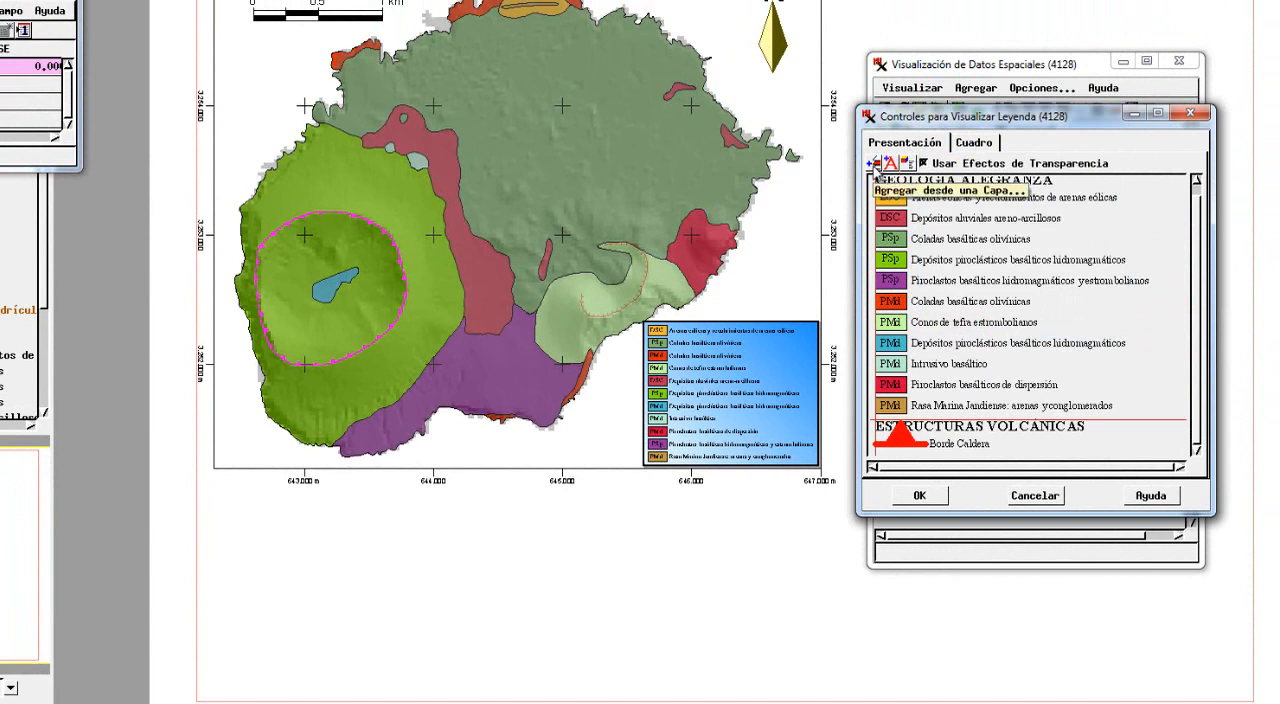
Add the Crater layer's line symbol below the Borde Caldera entry and apply the legend changes.
{"action": "left_click", "coordinate": [873, 166]}
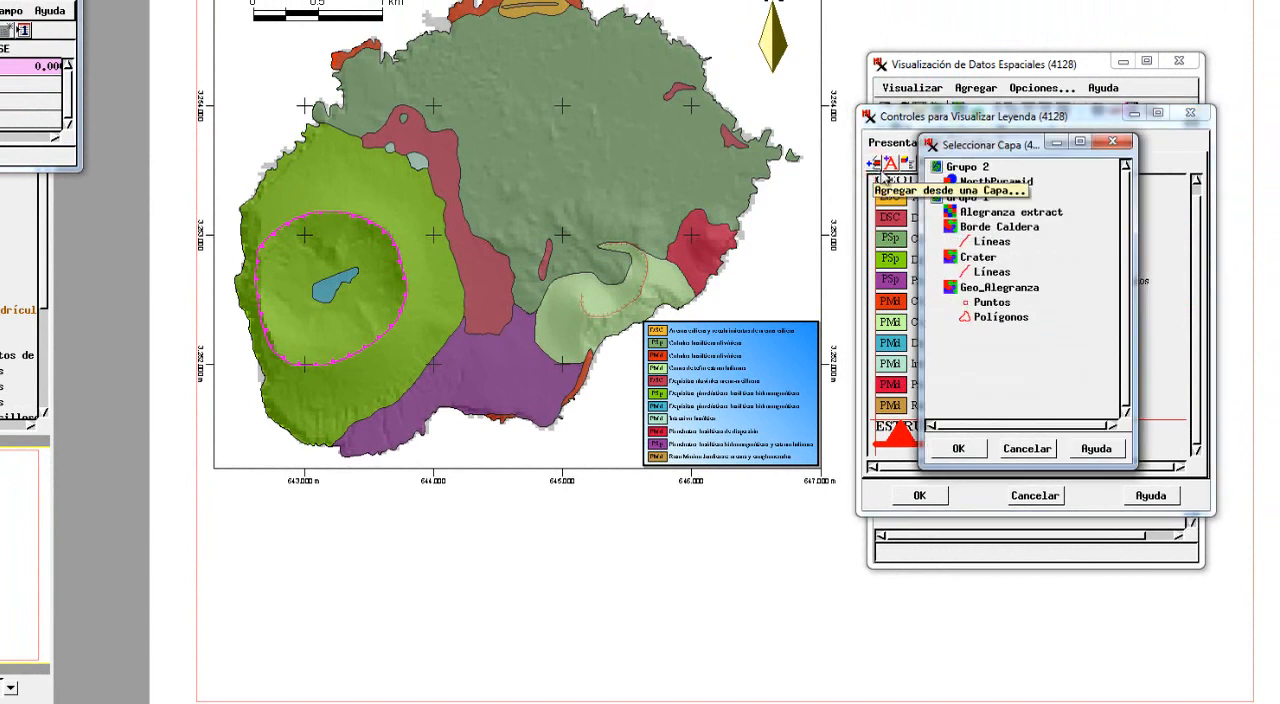
{"action": "left_click", "coordinate": [978, 258]}
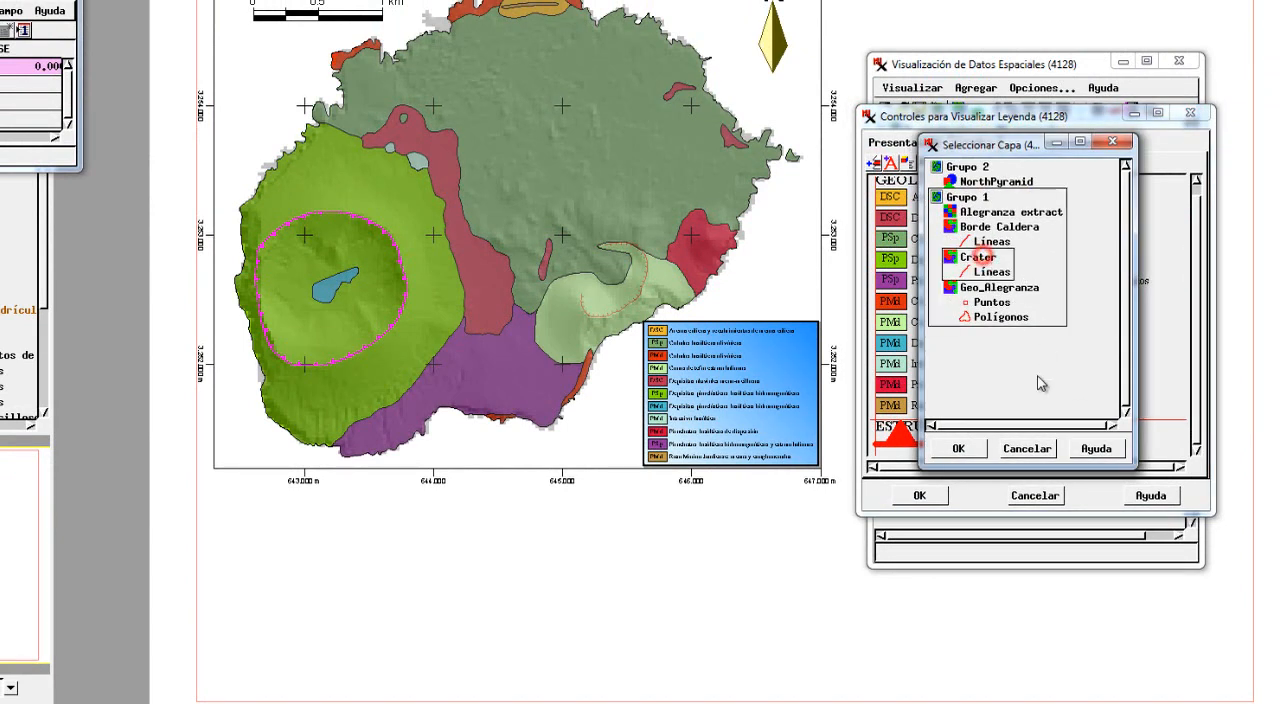
{"action": "left_click", "coordinate": [958, 448]}
{"action": "left_click", "coordinate": [1197, 455]}
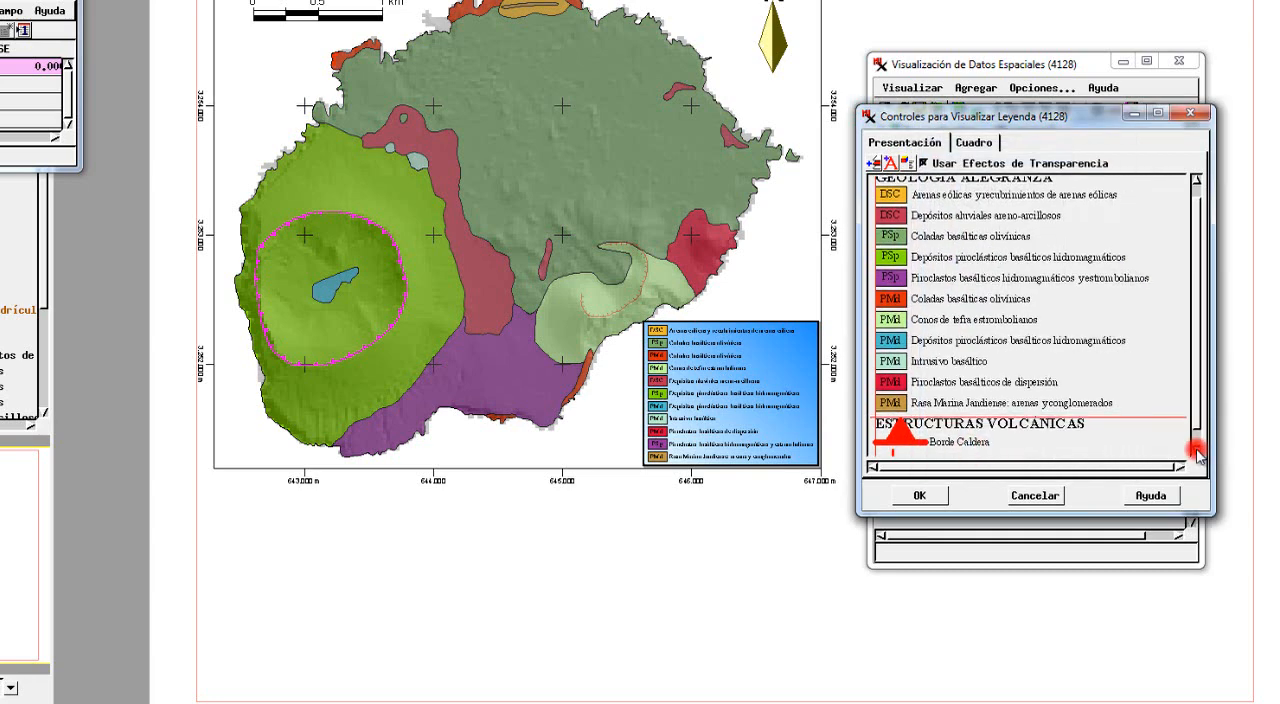
{"action": "left_click", "coordinate": [1197, 455]}
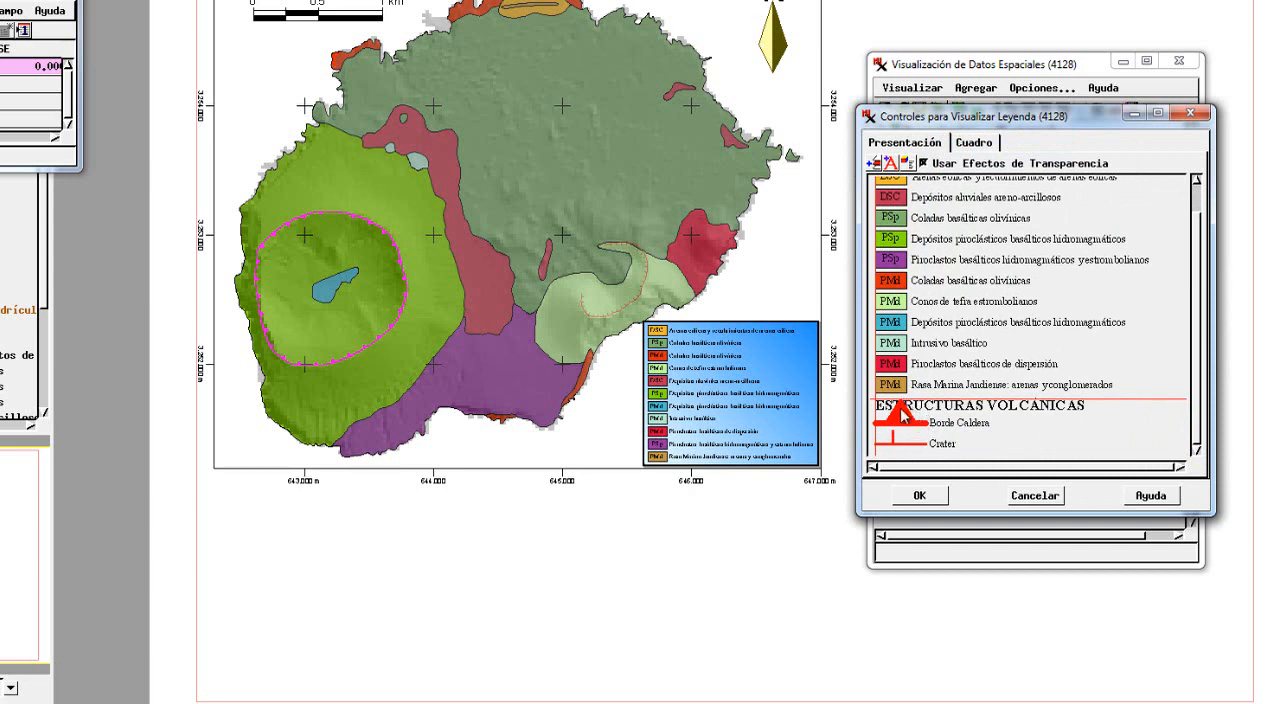
{"action": "left_click", "coordinate": [920, 495]}
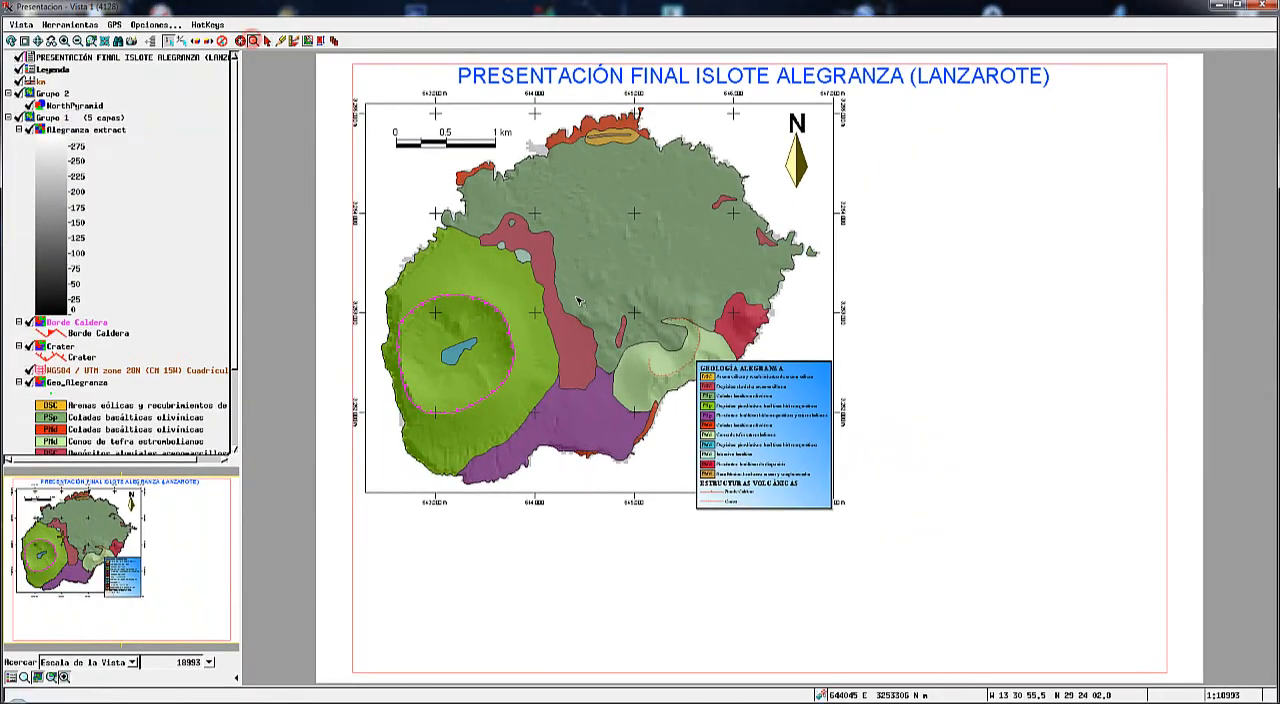
Move the legend group up on the page until it fits inside the lower-right corner of the map frame.
{"action": "left_click_drag", "start_coordinate": [630, 320], "coordinate": [966, 528]}
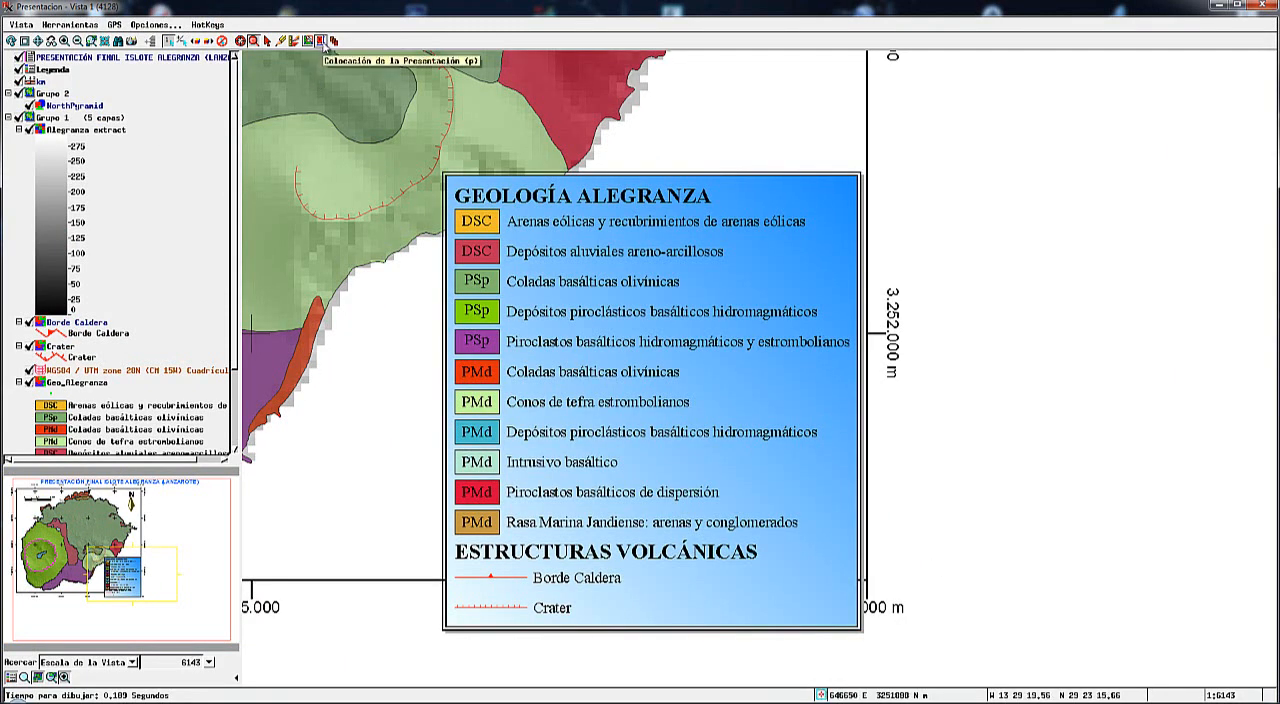
{"action": "left_click", "coordinate": [321, 41]}
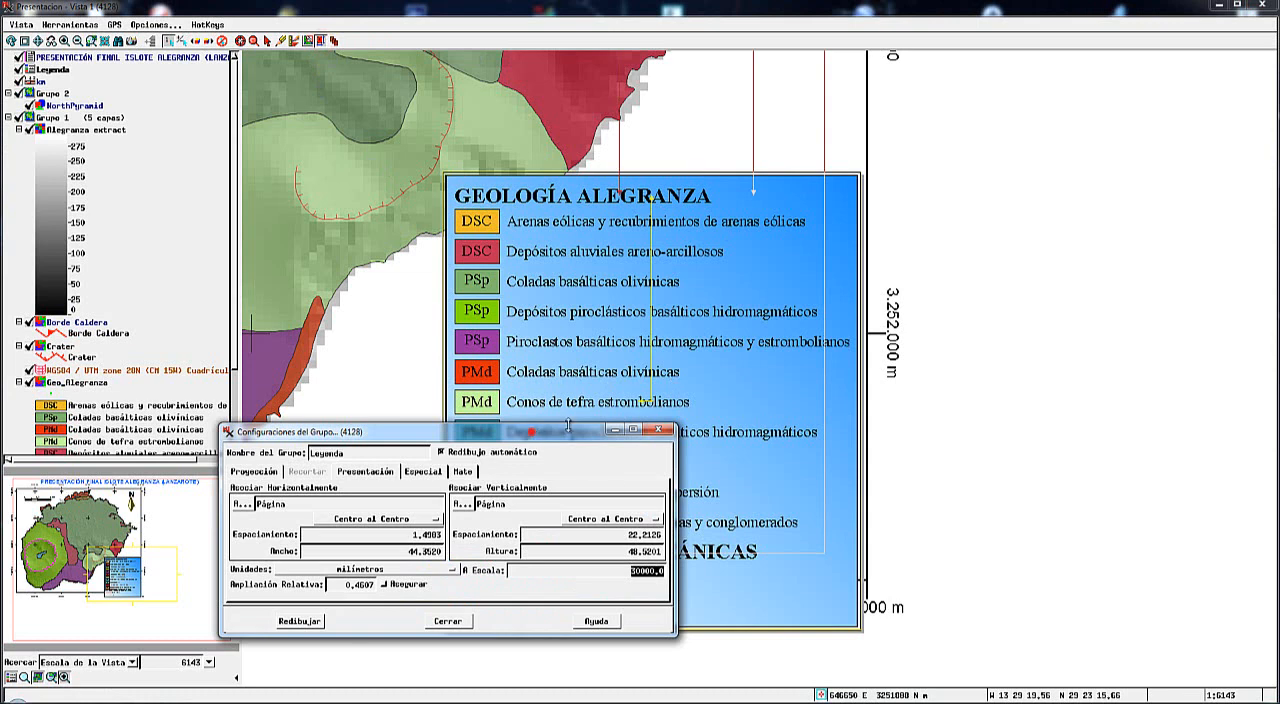
{"action": "left_click_drag", "start_coordinate": [532, 432], "coordinate": [353, 459]}
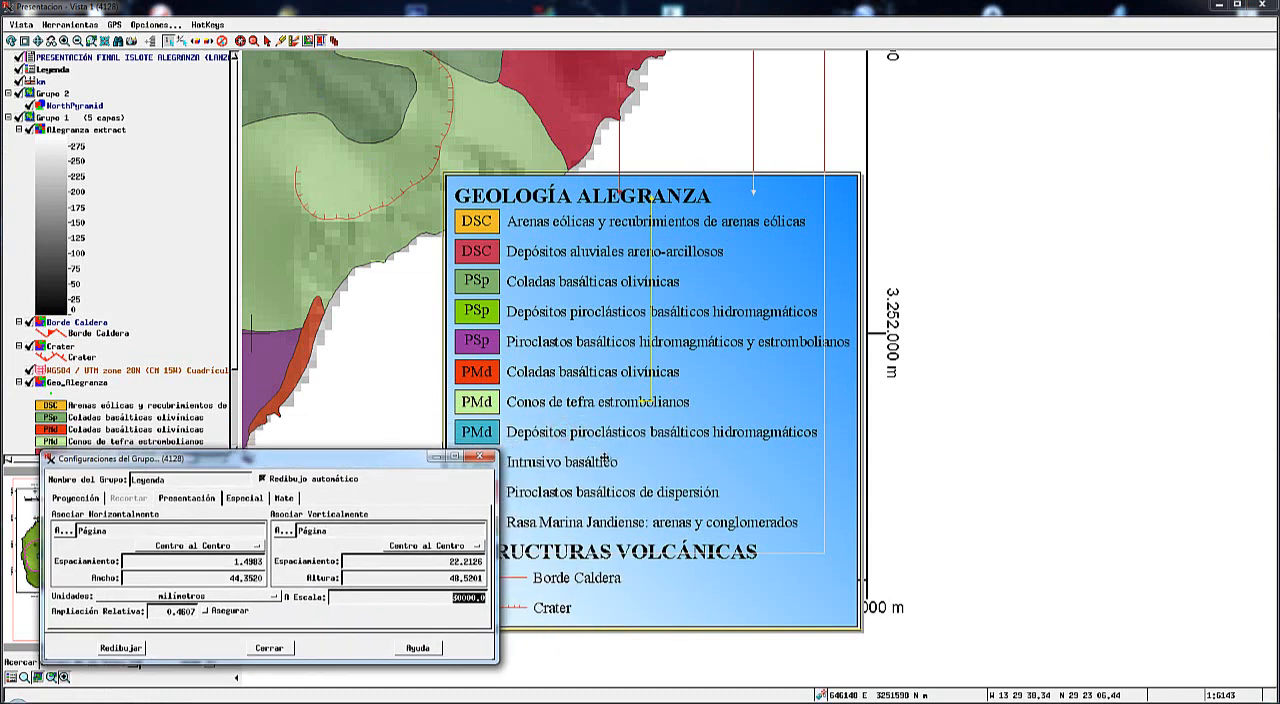
{"action": "left_click_drag", "start_coordinate": [604, 458], "coordinate": [598, 420]}
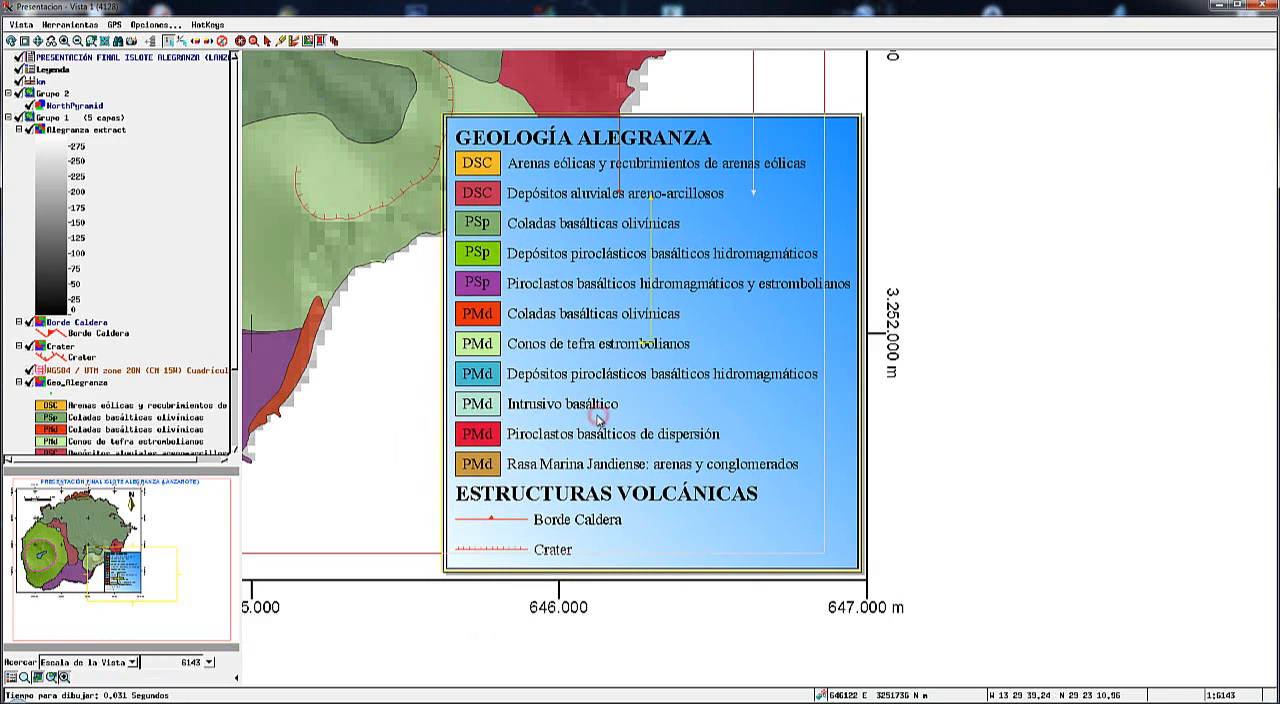
{"action": "left_click", "coordinate": [39, 40]}
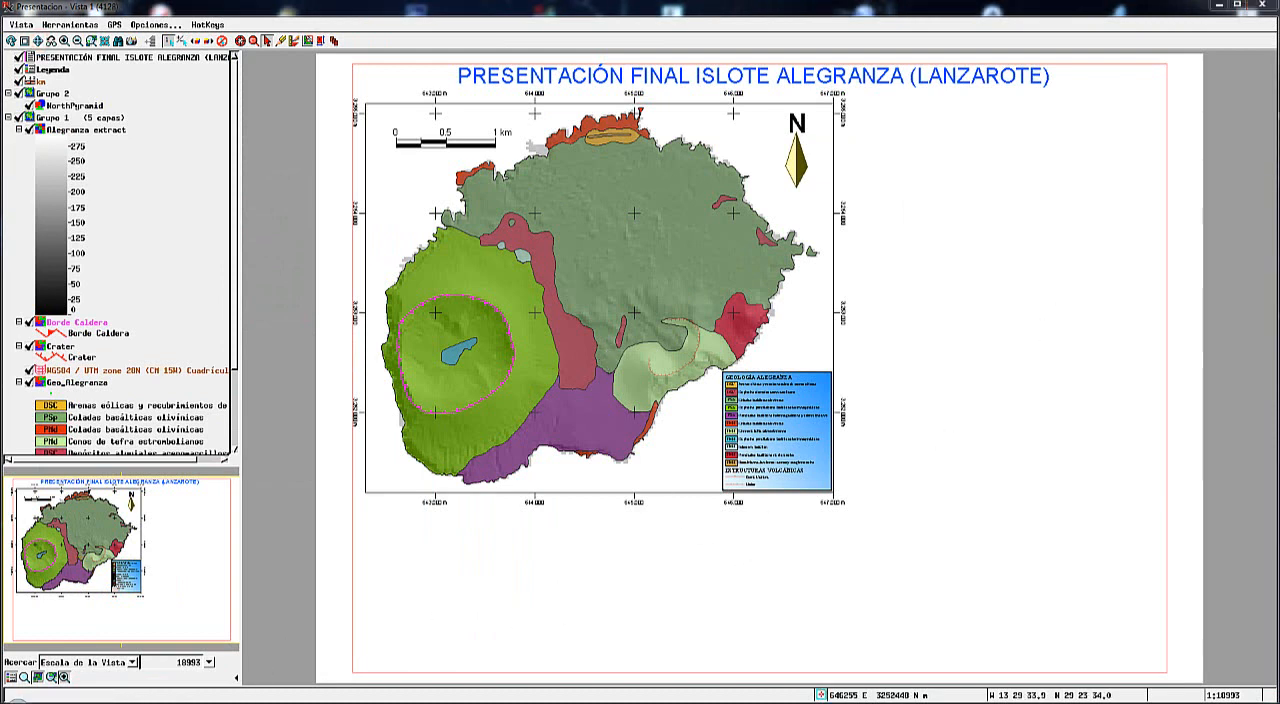
Bring up the spatial data layer list and collapse Grupo 1 and Grupo 2.
{"action": "left_click", "coordinate": [235, 630]}
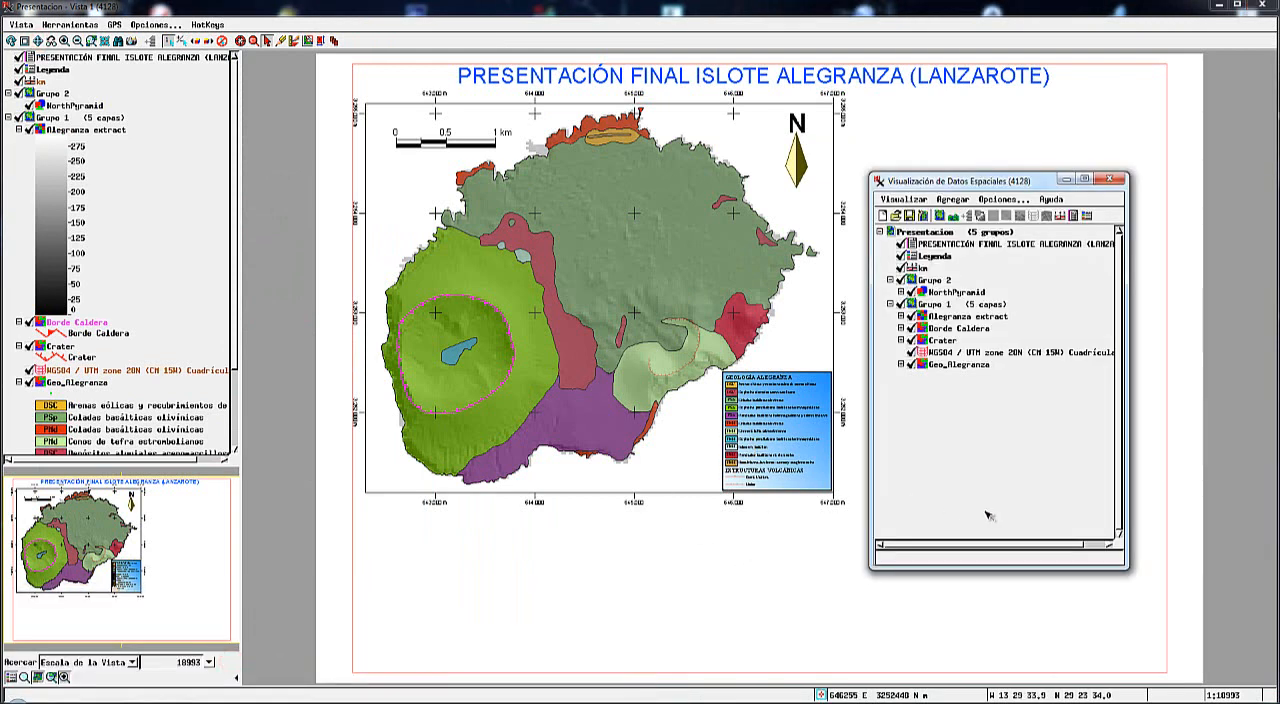
{"action": "left_click", "coordinate": [890, 304]}
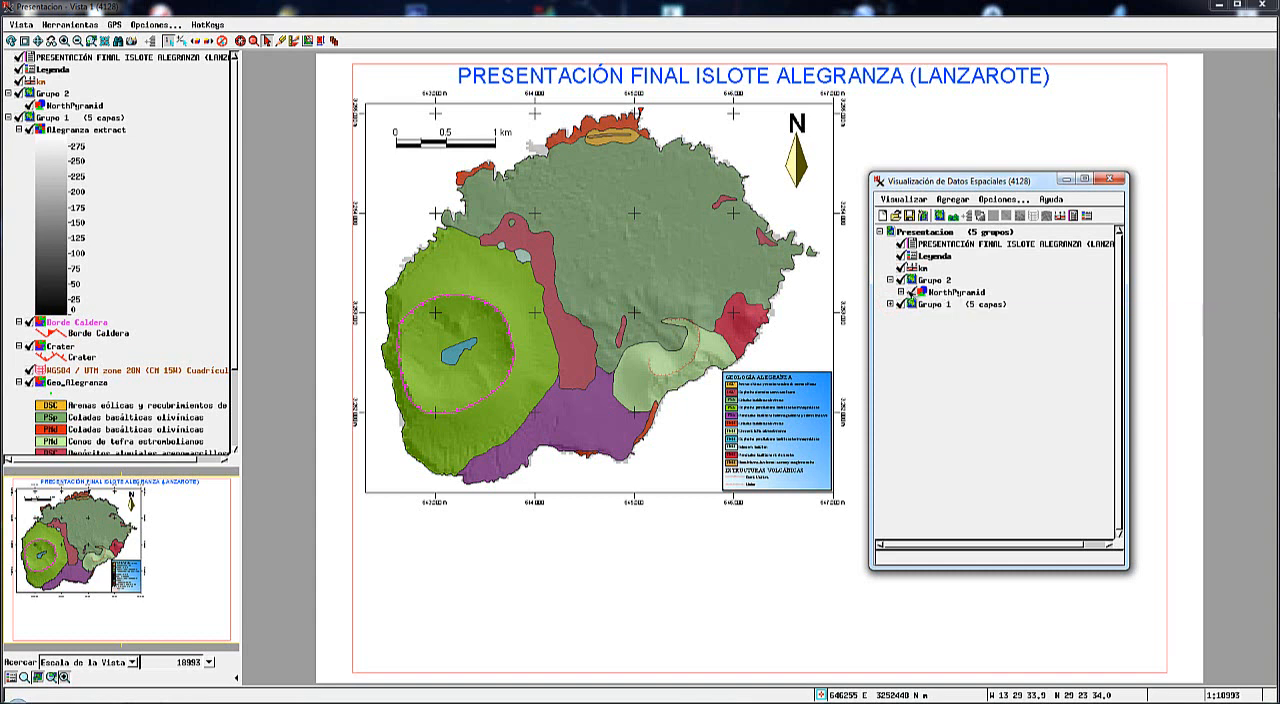
{"action": "left_click", "coordinate": [890, 280]}
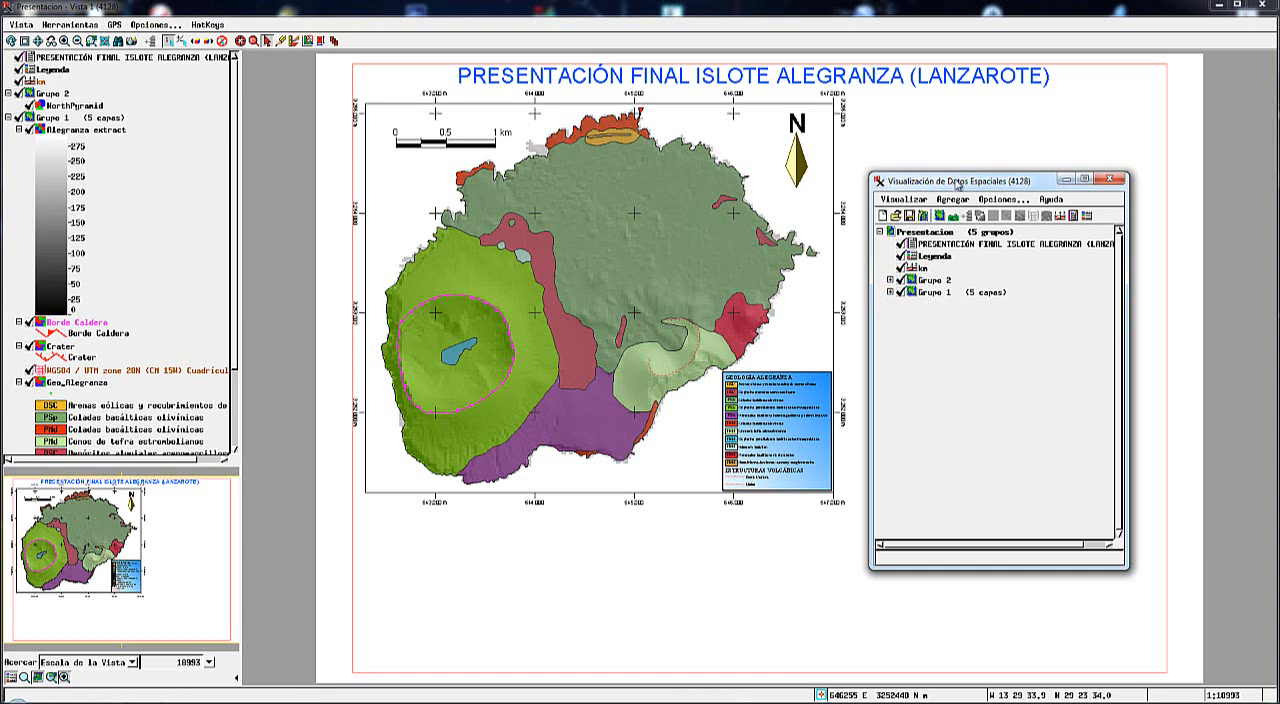
Rename the Grupo 1 map group as "Mapa Principal" in its group settings and redraw.
{"action": "left_click_drag", "start_coordinate": [955, 178], "coordinate": [469, 196]}
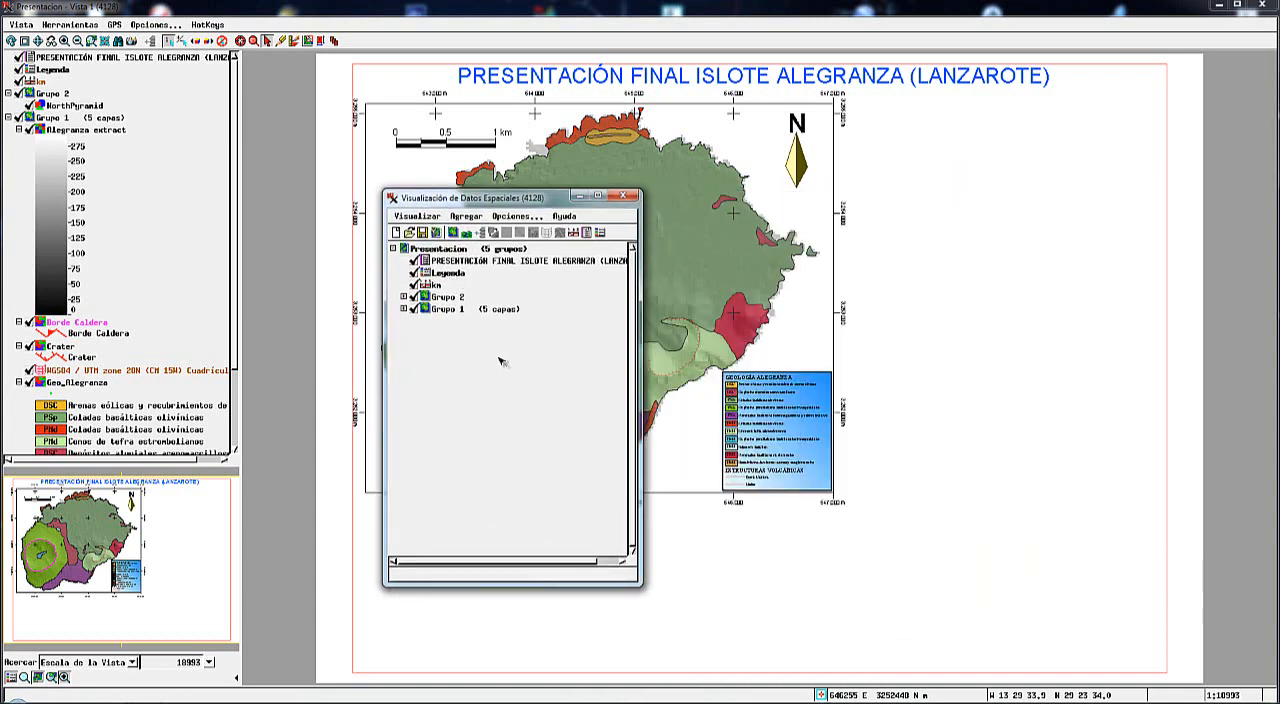
{"action": "left_click", "coordinate": [450, 311]}
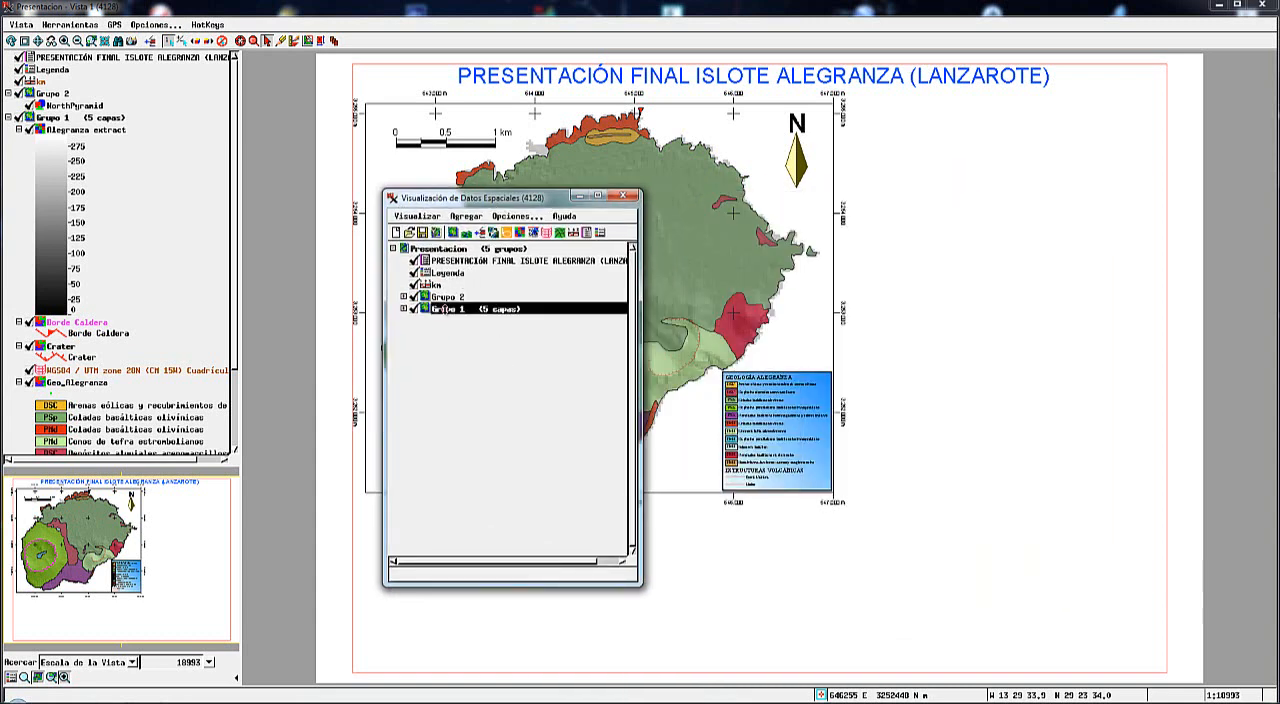
{"action": "right_click", "coordinate": [449, 313]}
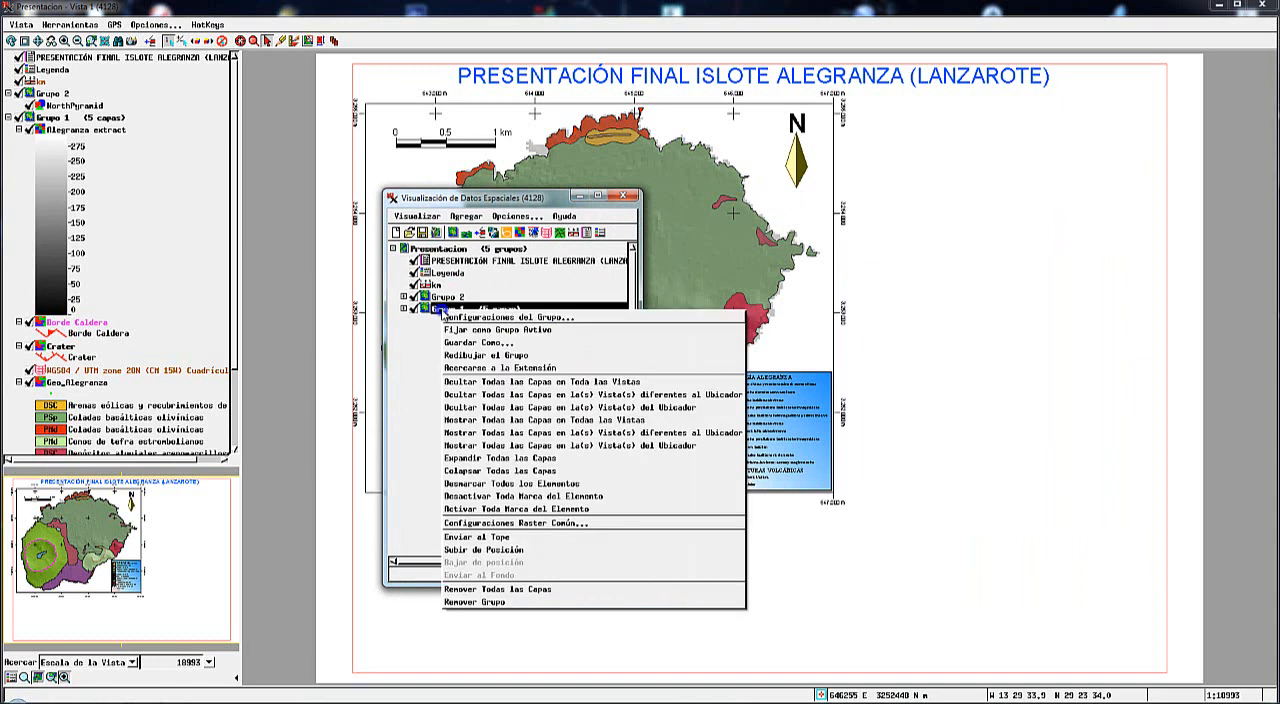
{"action": "left_click", "coordinate": [448, 318]}
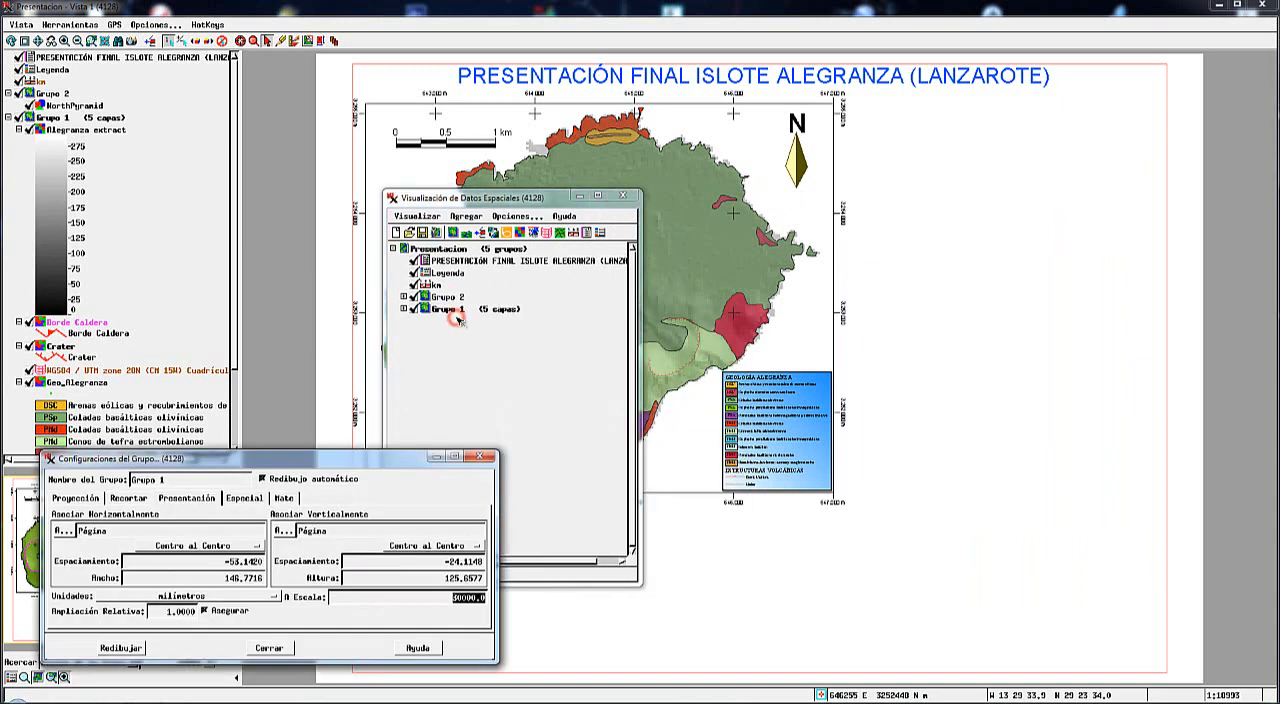
{"action": "left_click_drag", "start_coordinate": [174, 482], "coordinate": [112, 489]}
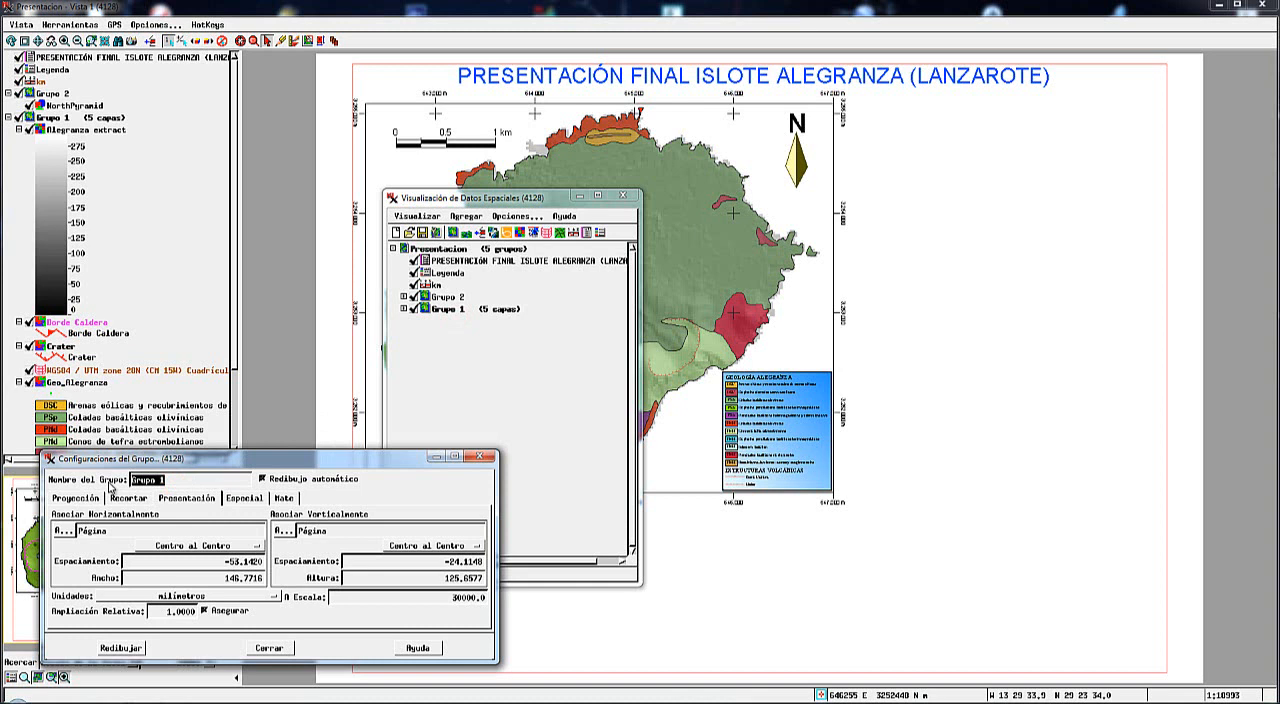
{"action": "type", "text": "H"}
{"action": "type", "text": "apa Principal"}
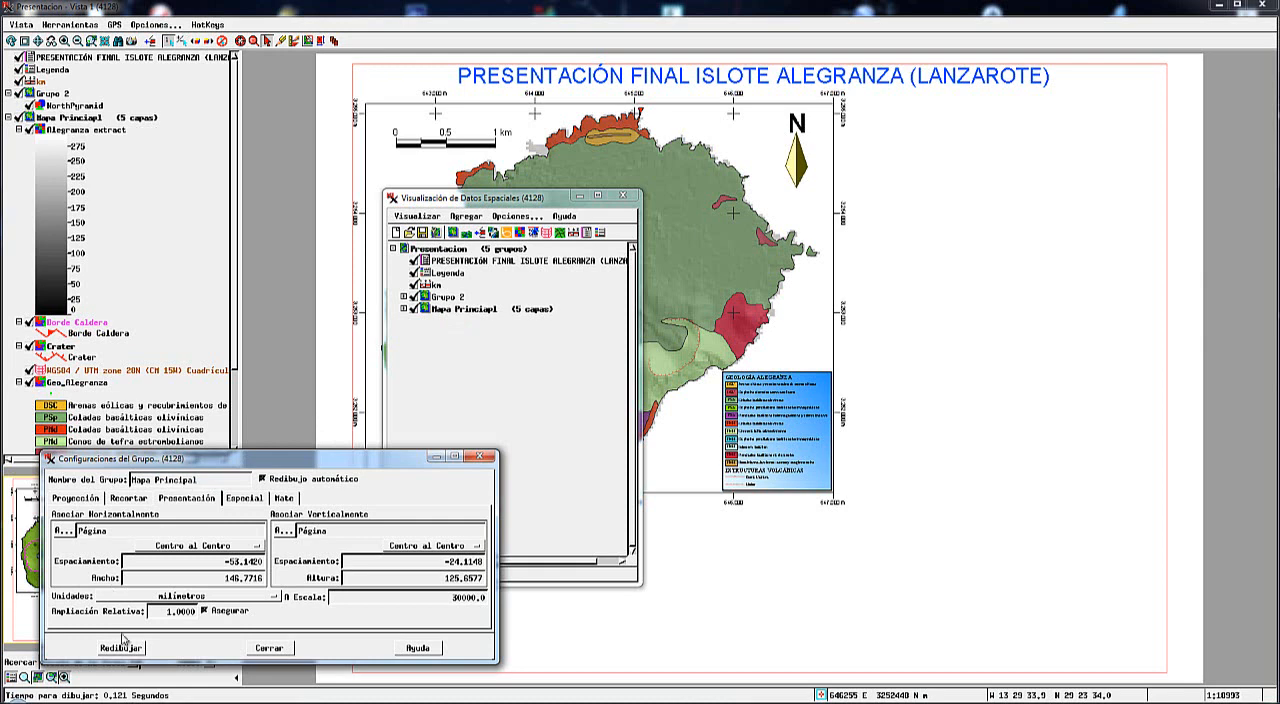
{"action": "left_click", "coordinate": [262, 648]}
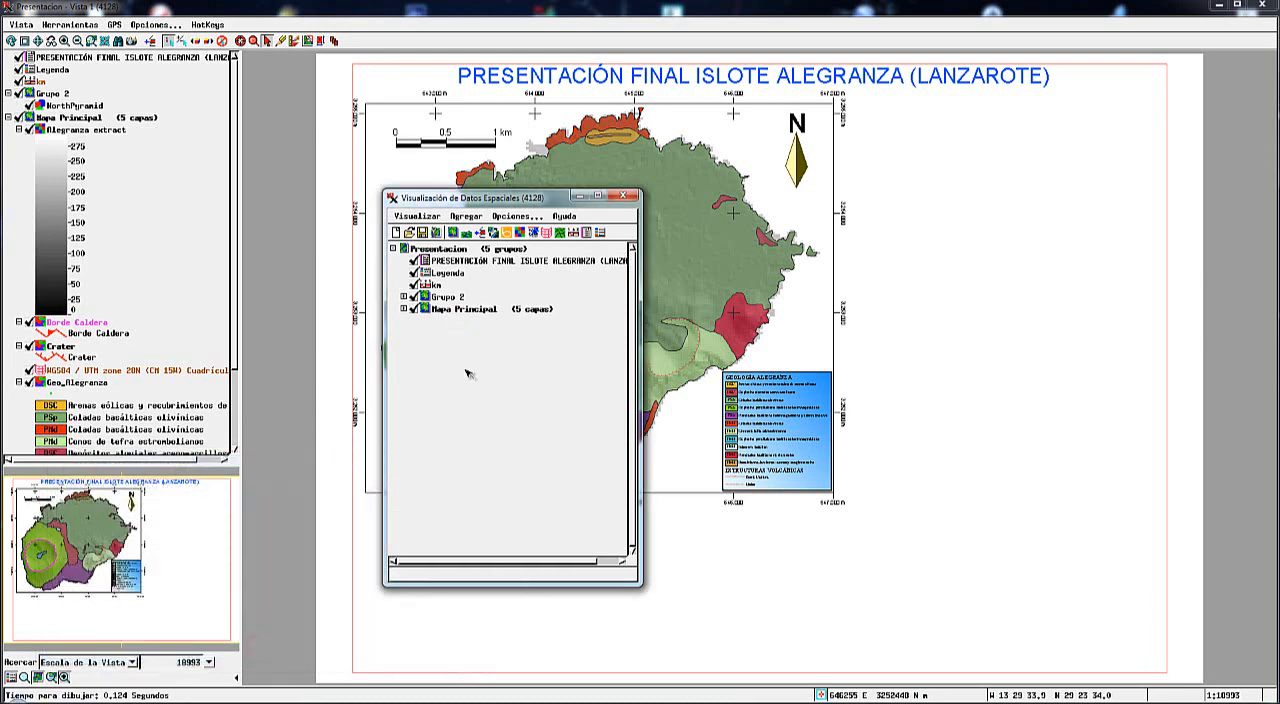
Rename the Grupo 2 north arrow group as "Norte Mapa Princp" and redraw.
{"action": "left_click", "coordinate": [404, 297]}
{"action": "left_click", "coordinate": [404, 297]}
{"action": "right_click", "coordinate": [448, 298]}
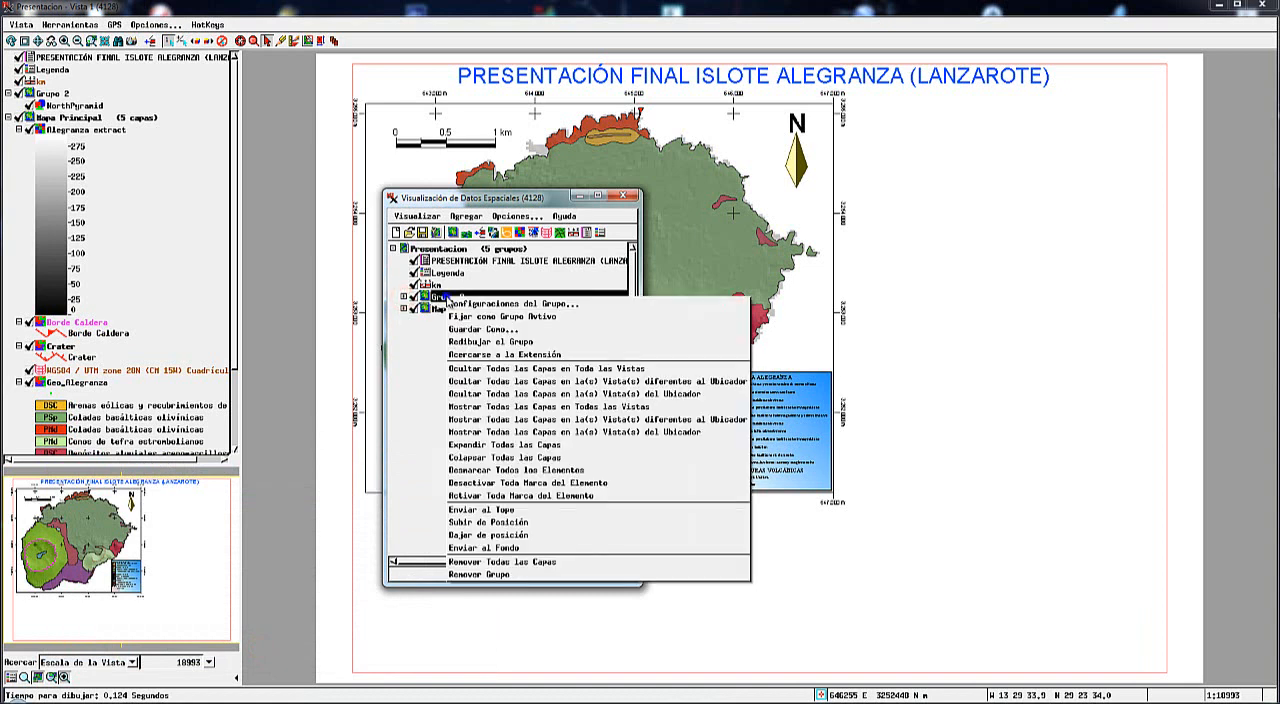
{"action": "left_click", "coordinate": [472, 307]}
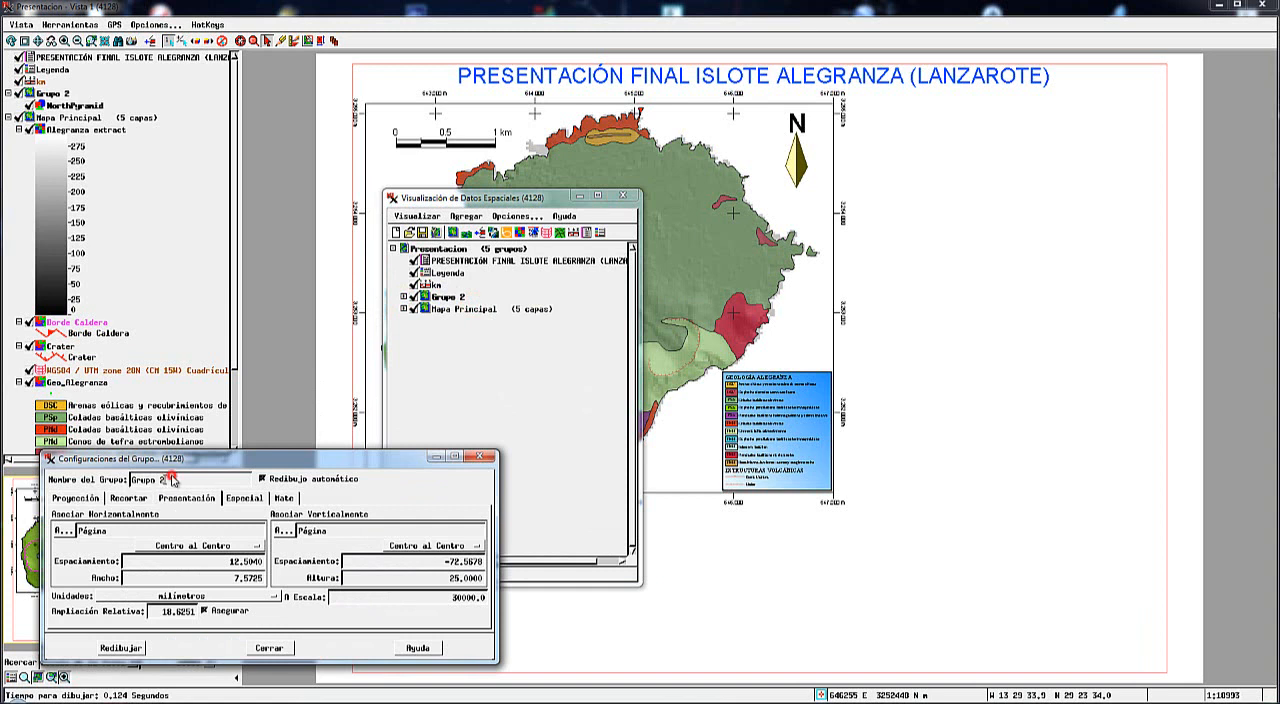
{"action": "left_click_drag", "start_coordinate": [168, 480], "coordinate": [124, 486]}
{"action": "type", "text": "Na"}
{"action": "left_click", "coordinate": [120, 648]}
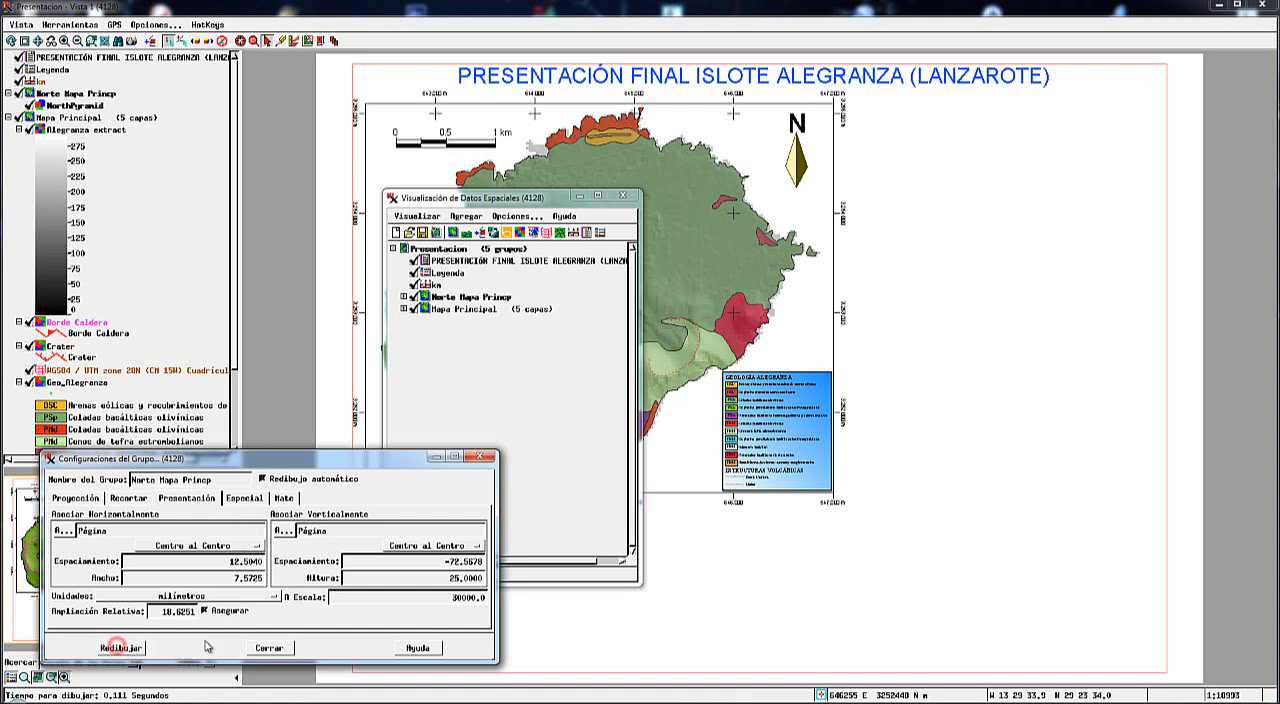
{"action": "left_click", "coordinate": [272, 648]}
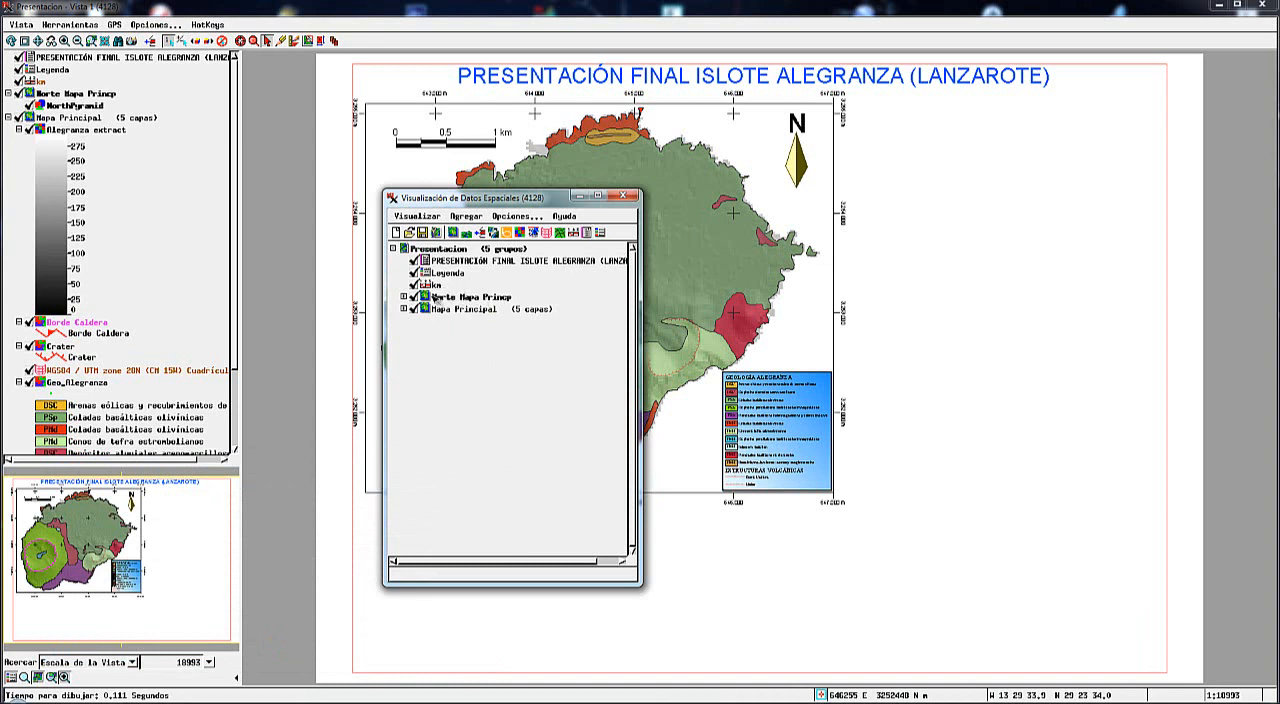
{"action": "right_click", "coordinate": [438, 287]}
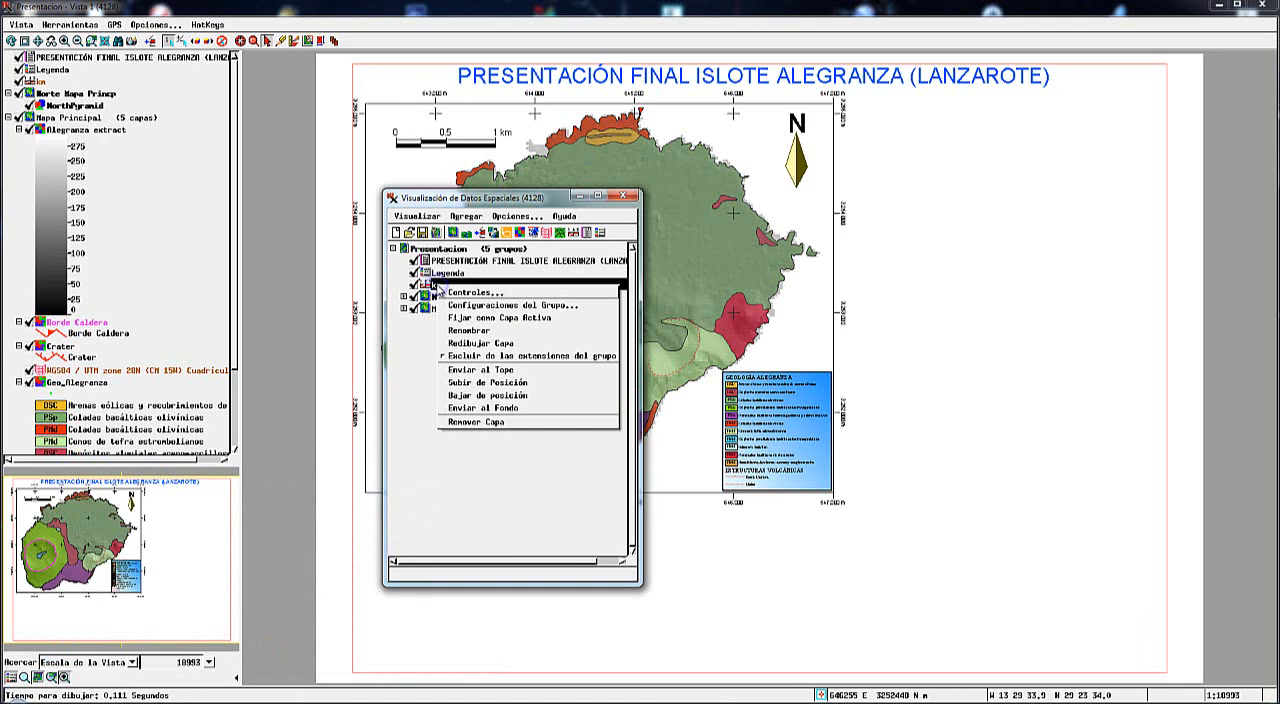
{"action": "left_click", "coordinate": [470, 302]}
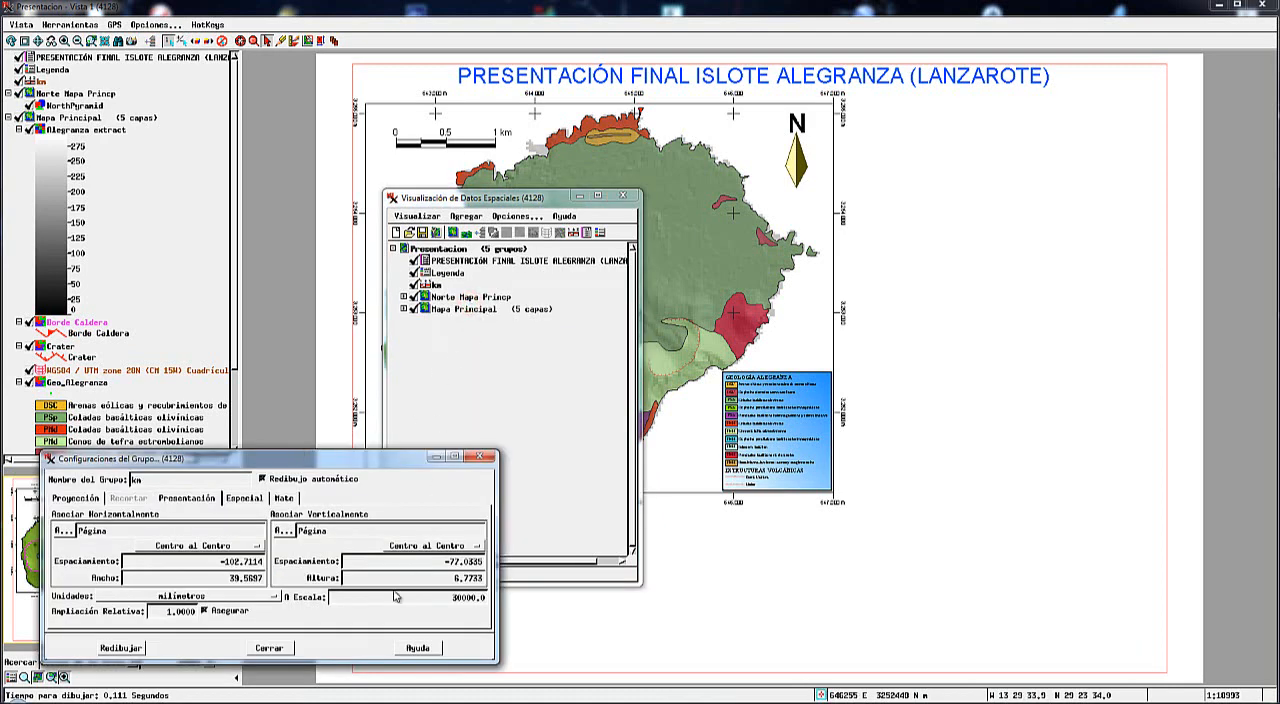
{"action": "left_click", "coordinate": [269, 648]}
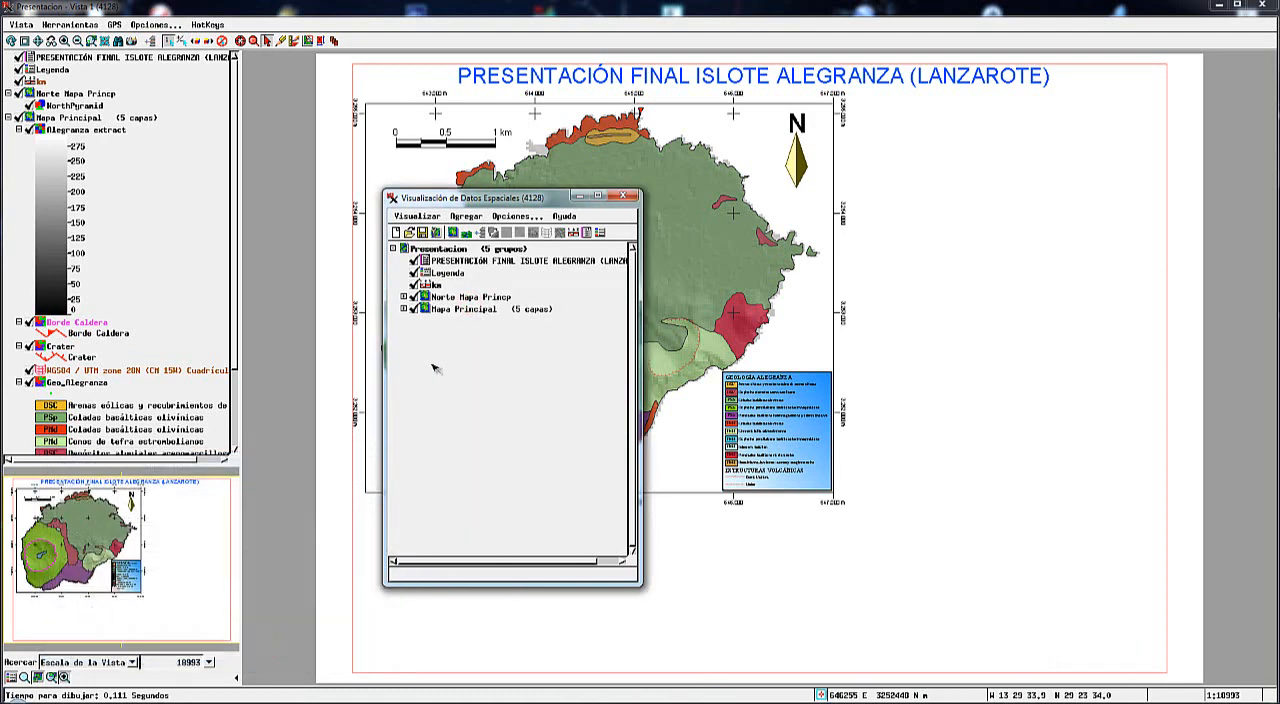
Rename the km scale bar group as "Escala MP" in its group settings and redraw.
{"action": "right_click", "coordinate": [437, 286]}
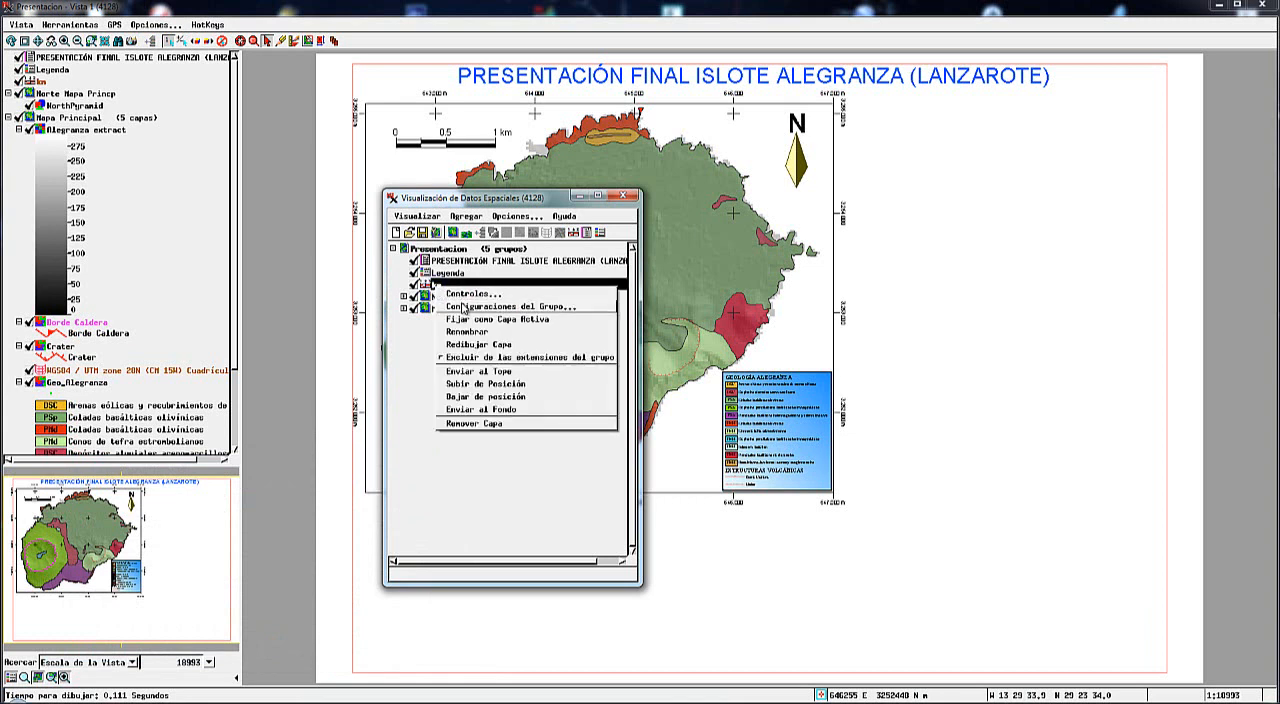
{"action": "left_click", "coordinate": [462, 307]}
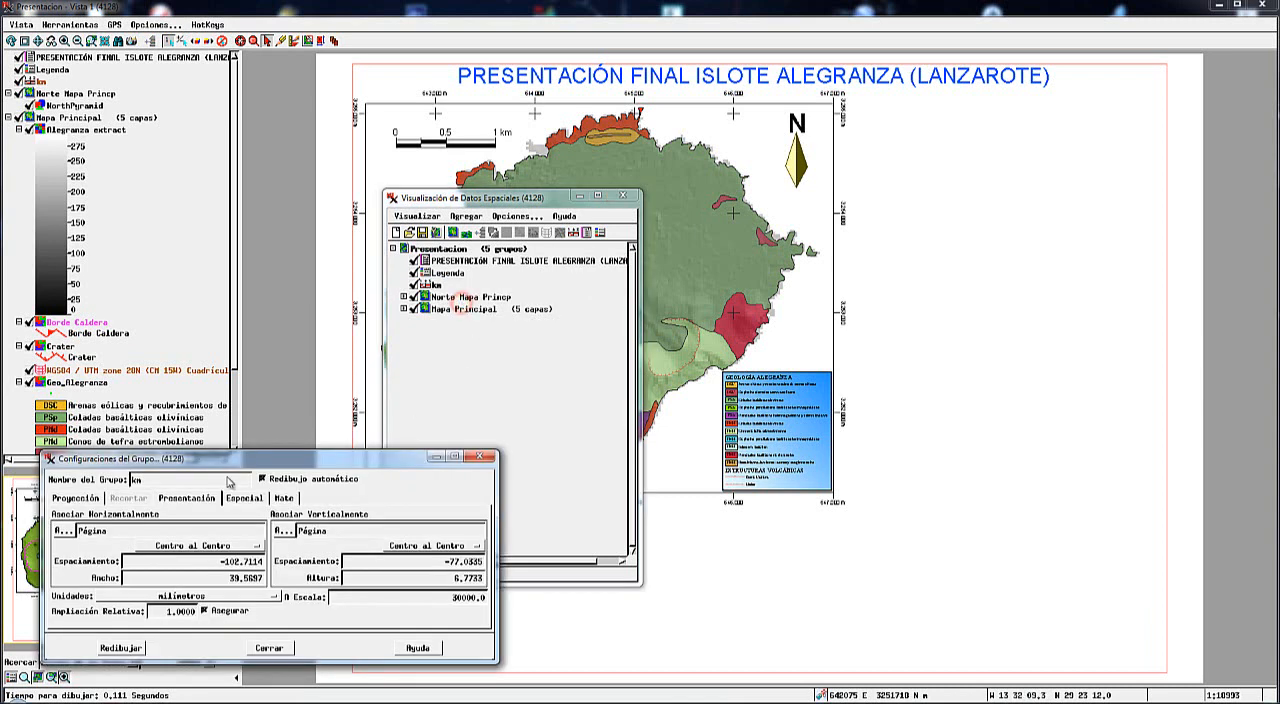
{"action": "left_click", "coordinate": [151, 482]}
{"action": "left_click_drag", "start_coordinate": [133, 481], "coordinate": [149, 482]}
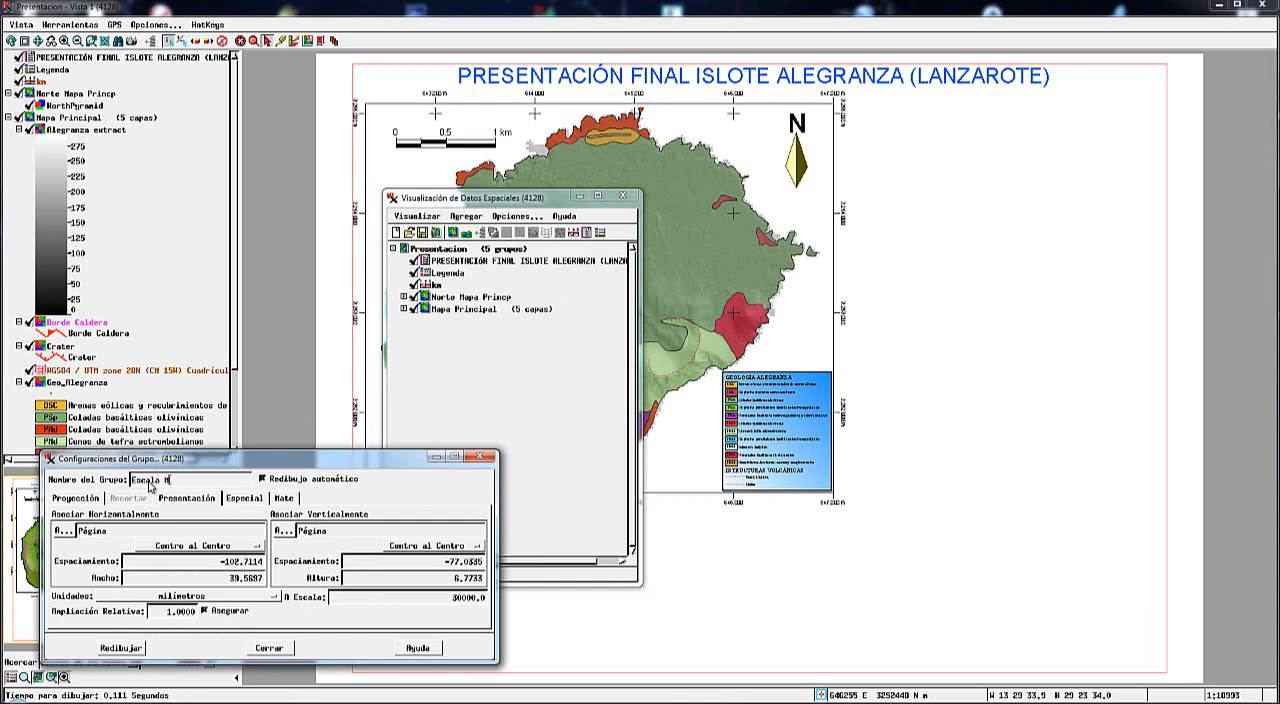
{"action": "type", "text": "Escala MP"}
{"action": "left_click", "coordinate": [121, 648]}
{"action": "left_click", "coordinate": [270, 648]}
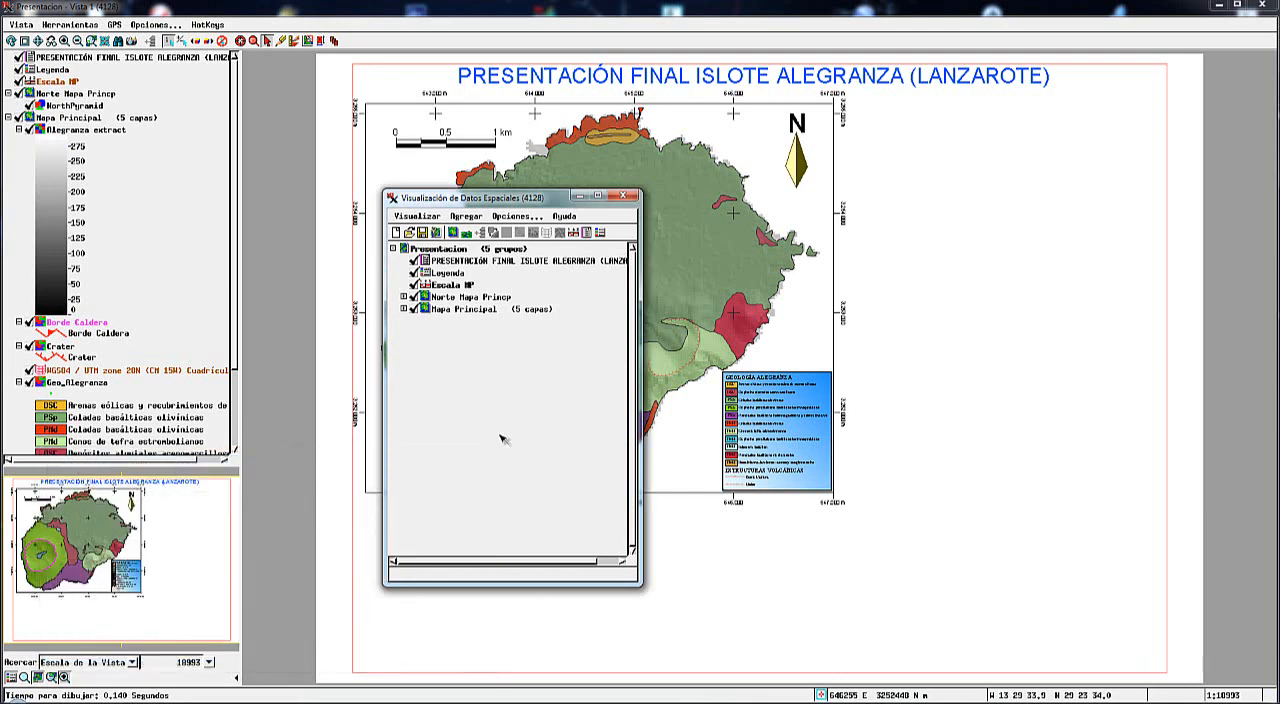
Rename the Leyenda group as "Leyenda MP" in its group settings and redraw.
{"action": "right_click", "coordinate": [446, 276]}
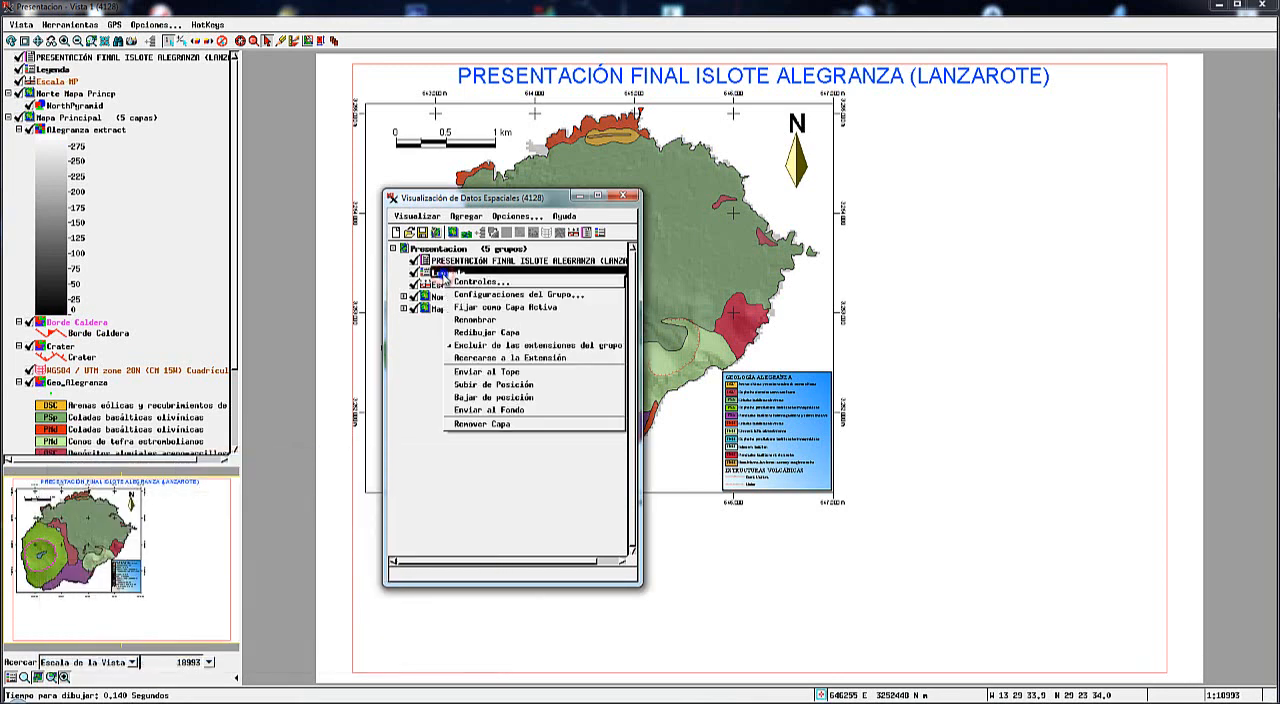
{"action": "left_click", "coordinate": [476, 296]}
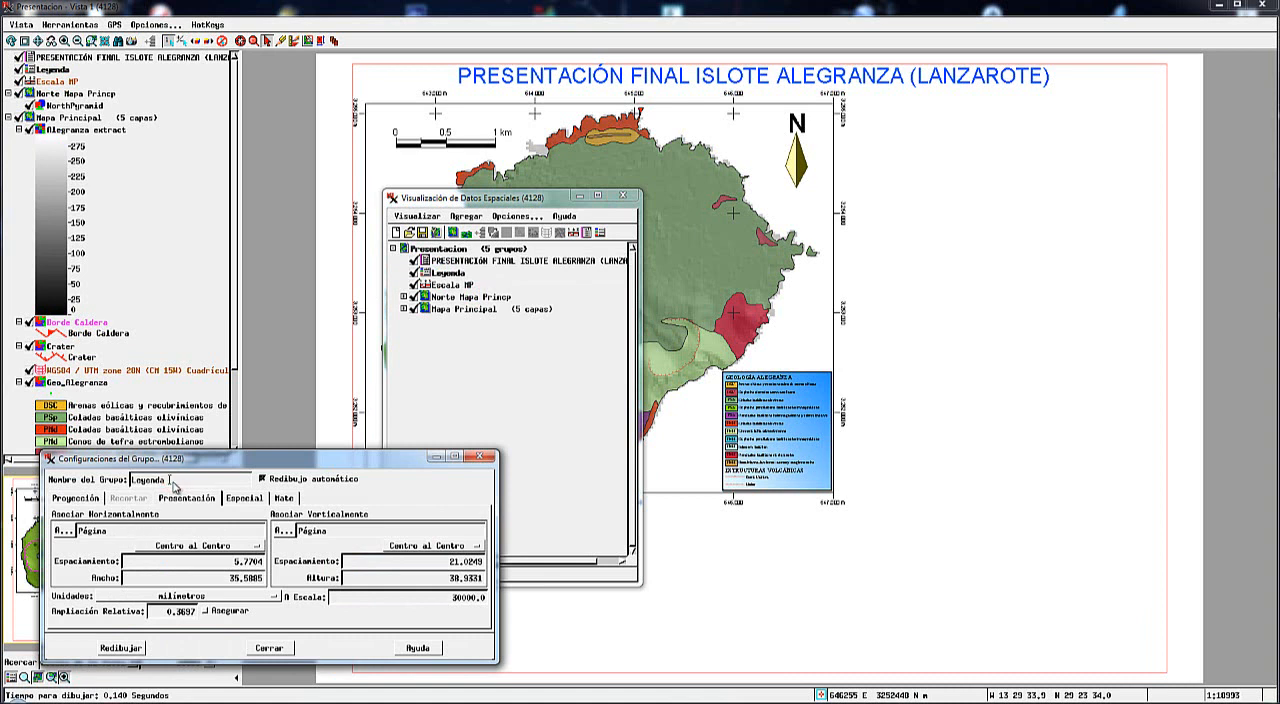
{"action": "type", "text": "MP"}
{"action": "left_click", "coordinate": [120, 648]}
{"action": "left_click", "coordinate": [278, 650]}
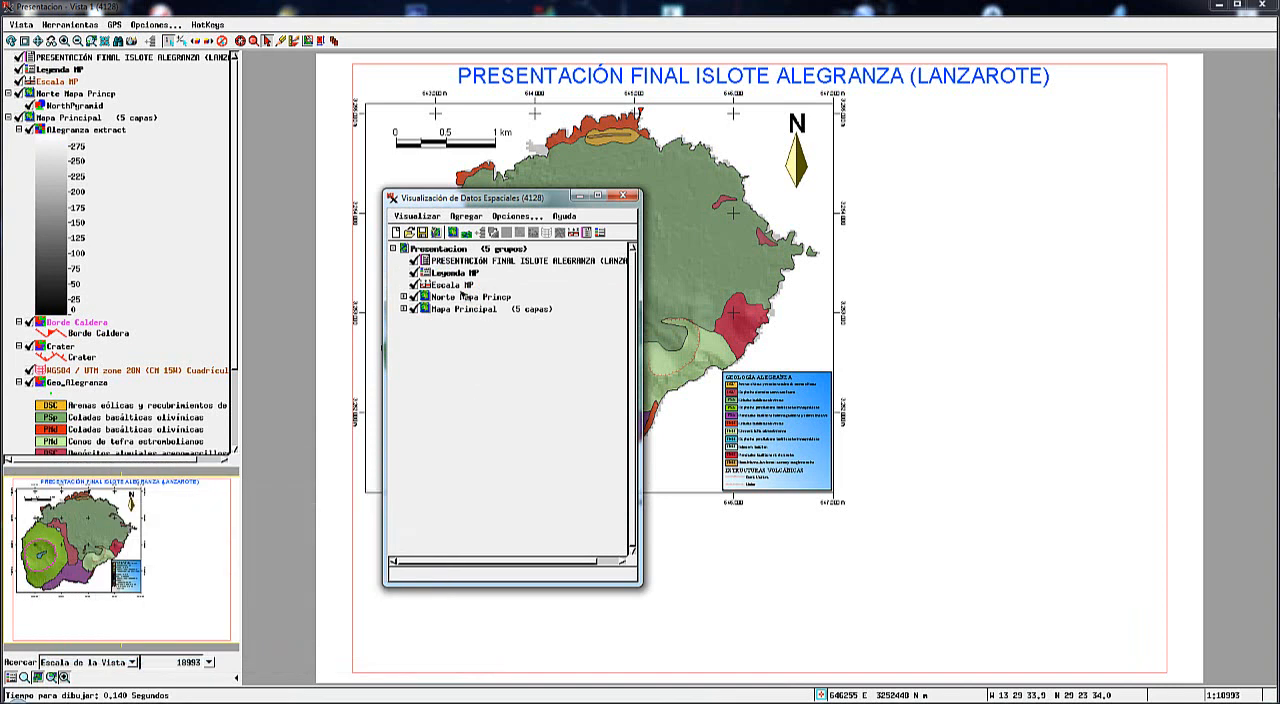
Add a new group above Norte Mapa Princp and name it "Pendiente".
{"action": "left_click", "coordinate": [461, 298]}
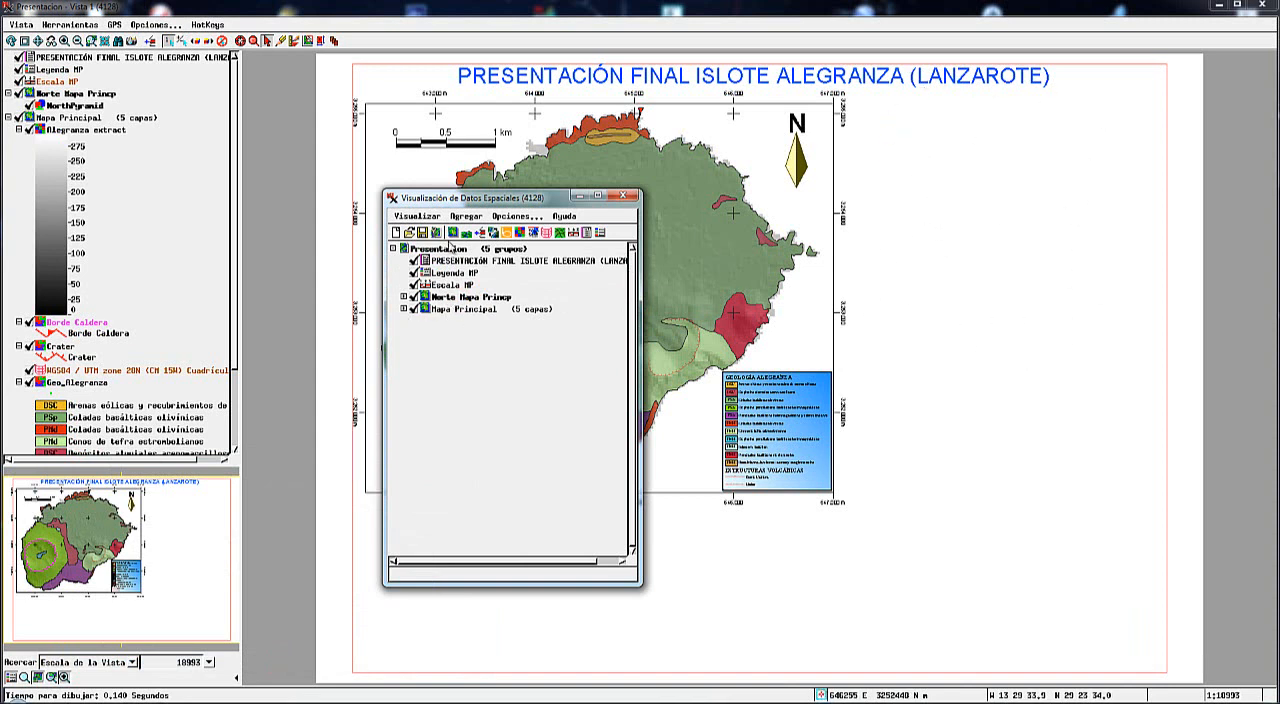
{"action": "left_click", "coordinate": [452, 233]}
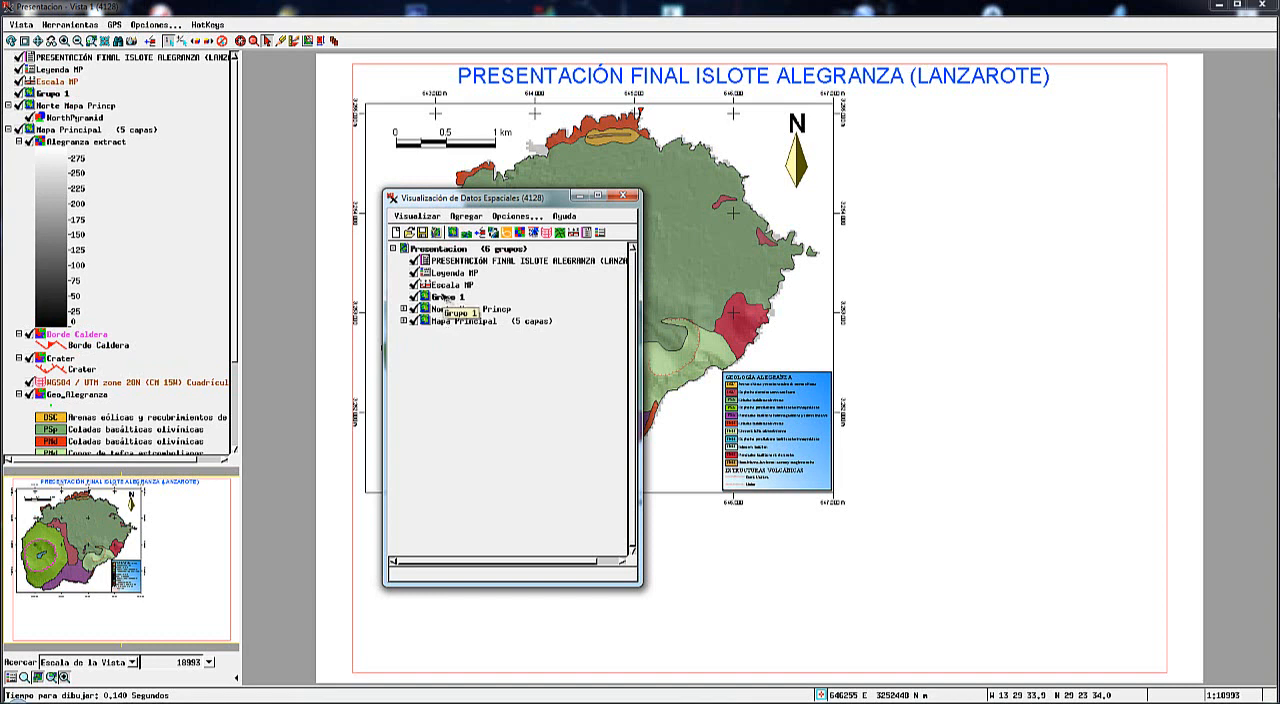
{"action": "right_click", "coordinate": [446, 298]}
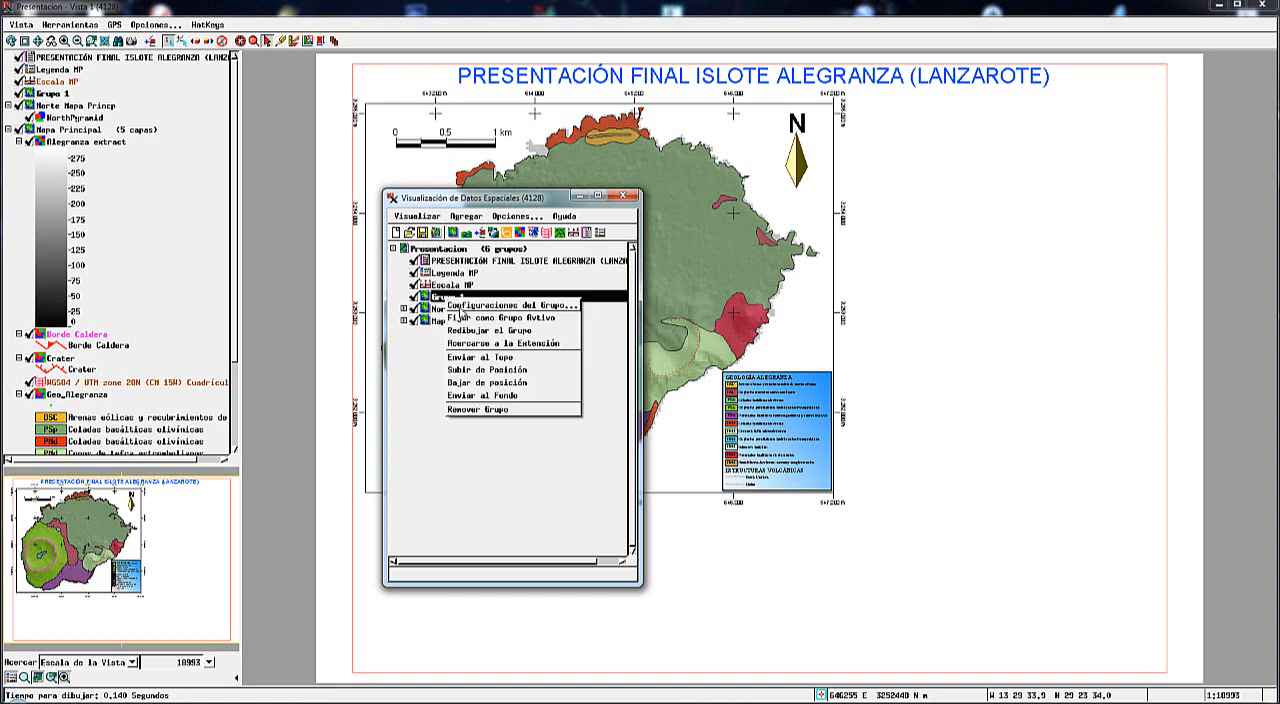
{"action": "left_click", "coordinate": [466, 305]}
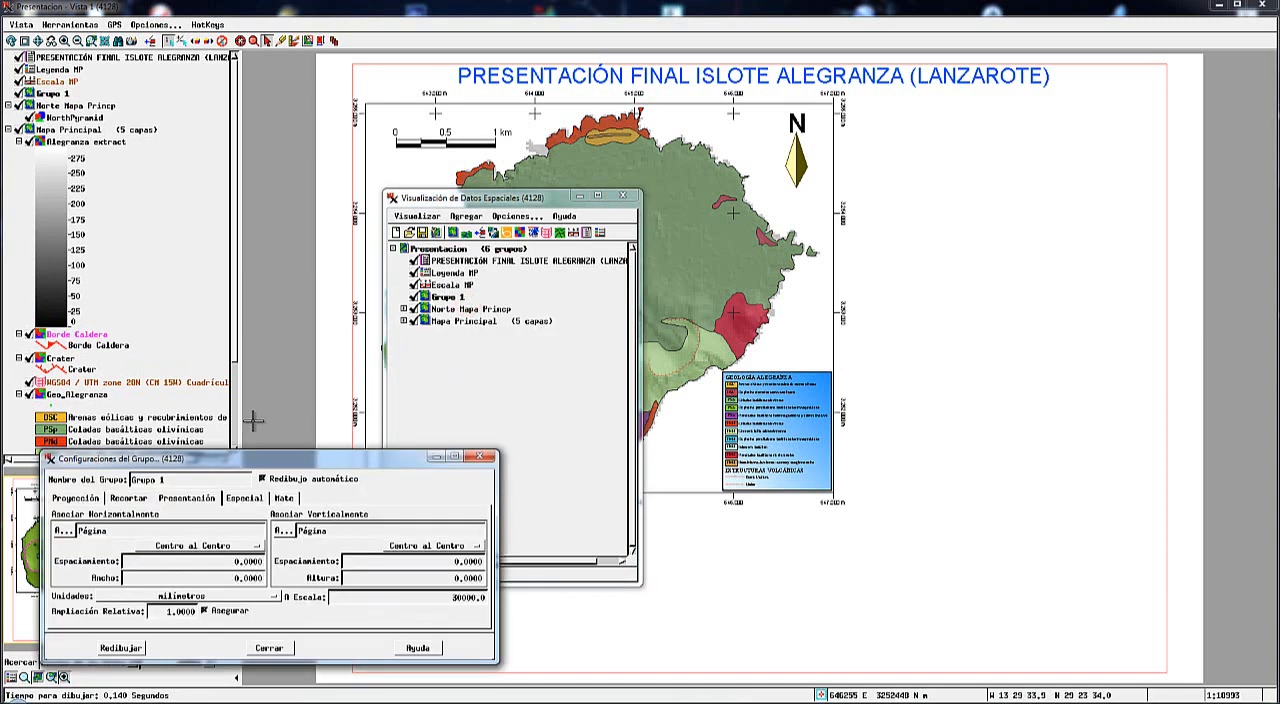
{"action": "left_click", "coordinate": [180, 478]}
{"action": "left_click_drag", "start_coordinate": [176, 480], "coordinate": [122, 484]}
{"action": "type", "text": "Pendiente"}
{"action": "left_click", "coordinate": [121, 648]}
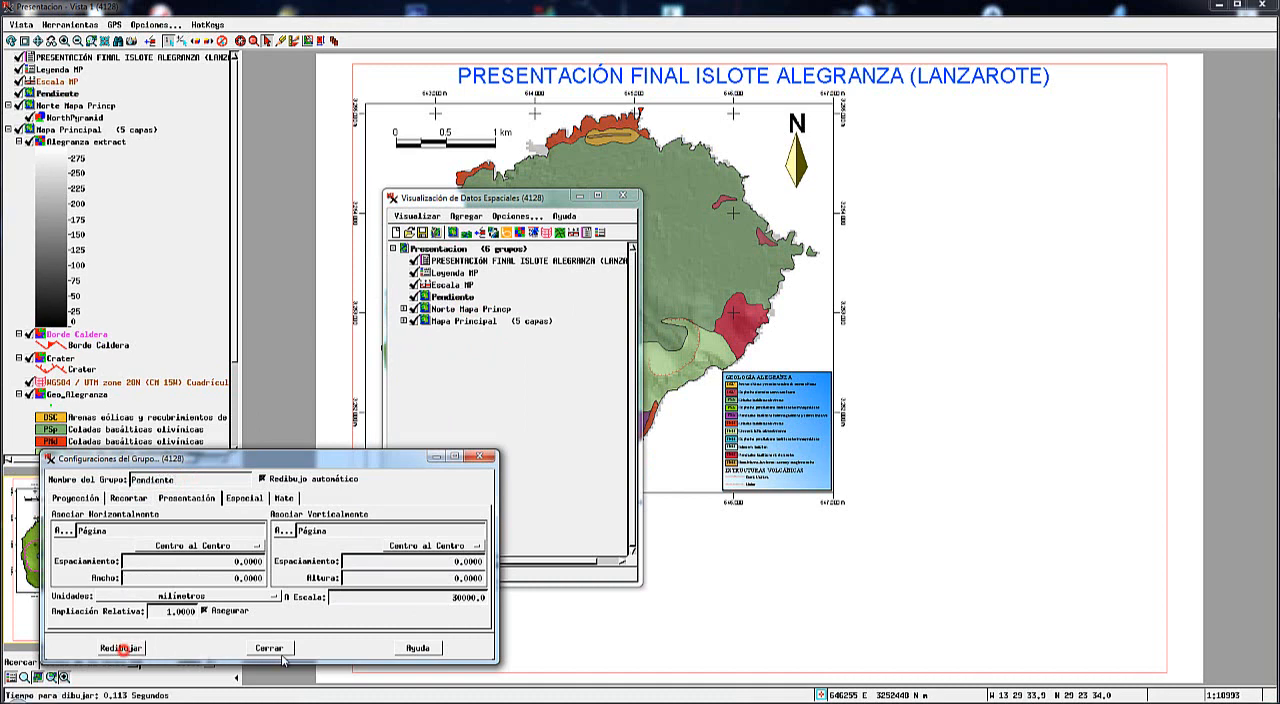
{"action": "left_click", "coordinate": [268, 648]}
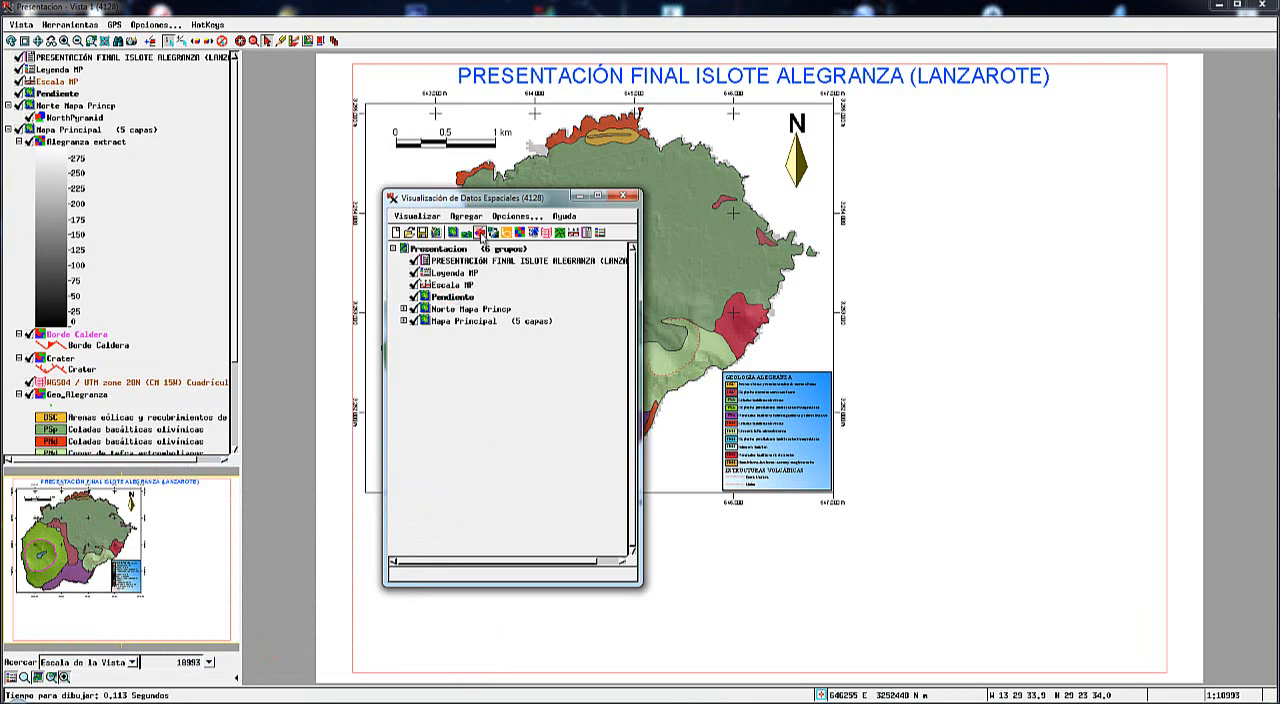
Add the PENDIENTE raster from Mapa.rvc on the Desktop to the Pendiente group.
{"action": "left_click", "coordinate": [480, 233]}
{"action": "left_click", "coordinate": [704, 242]}
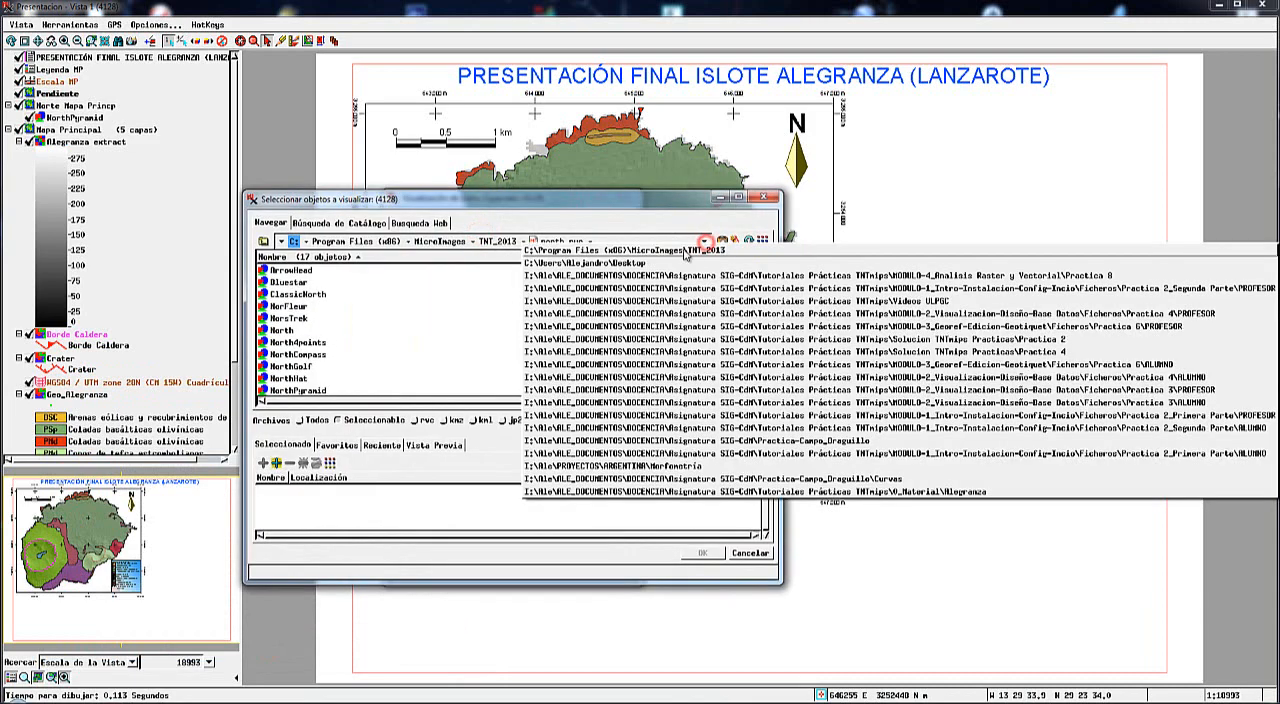
{"action": "left_click", "coordinate": [635, 260]}
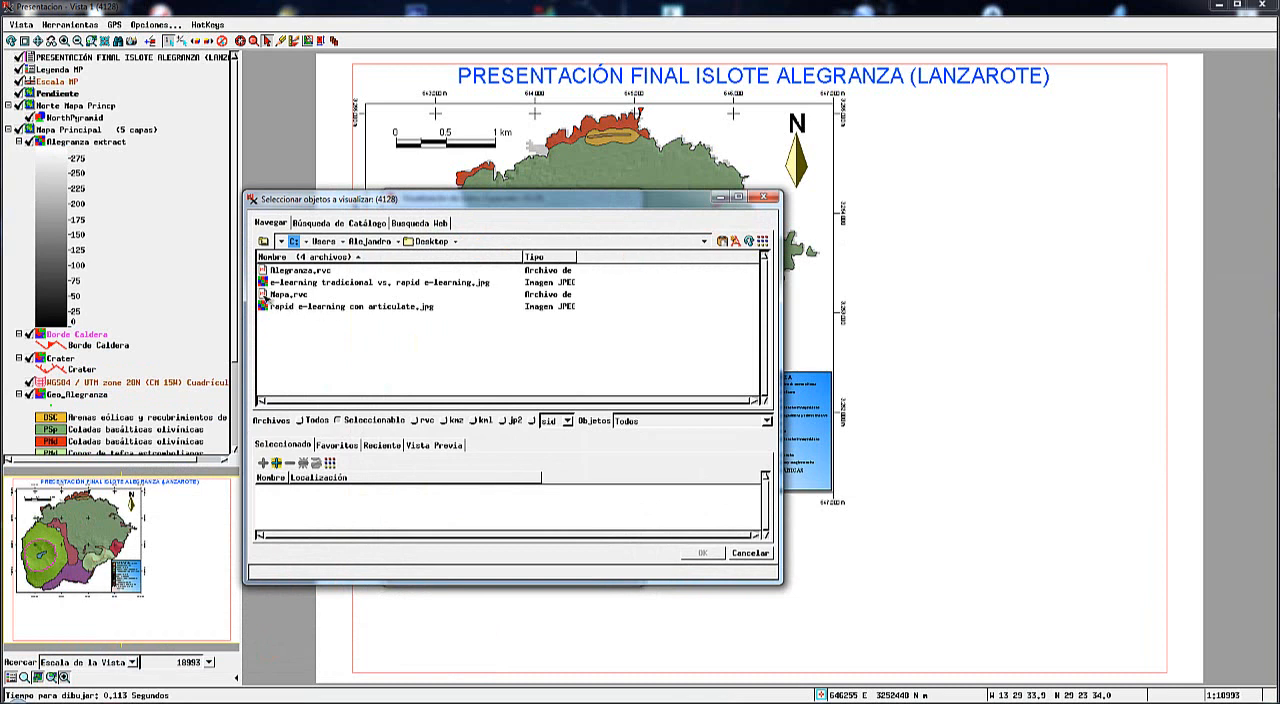
{"action": "double_click", "coordinate": [263, 294]}
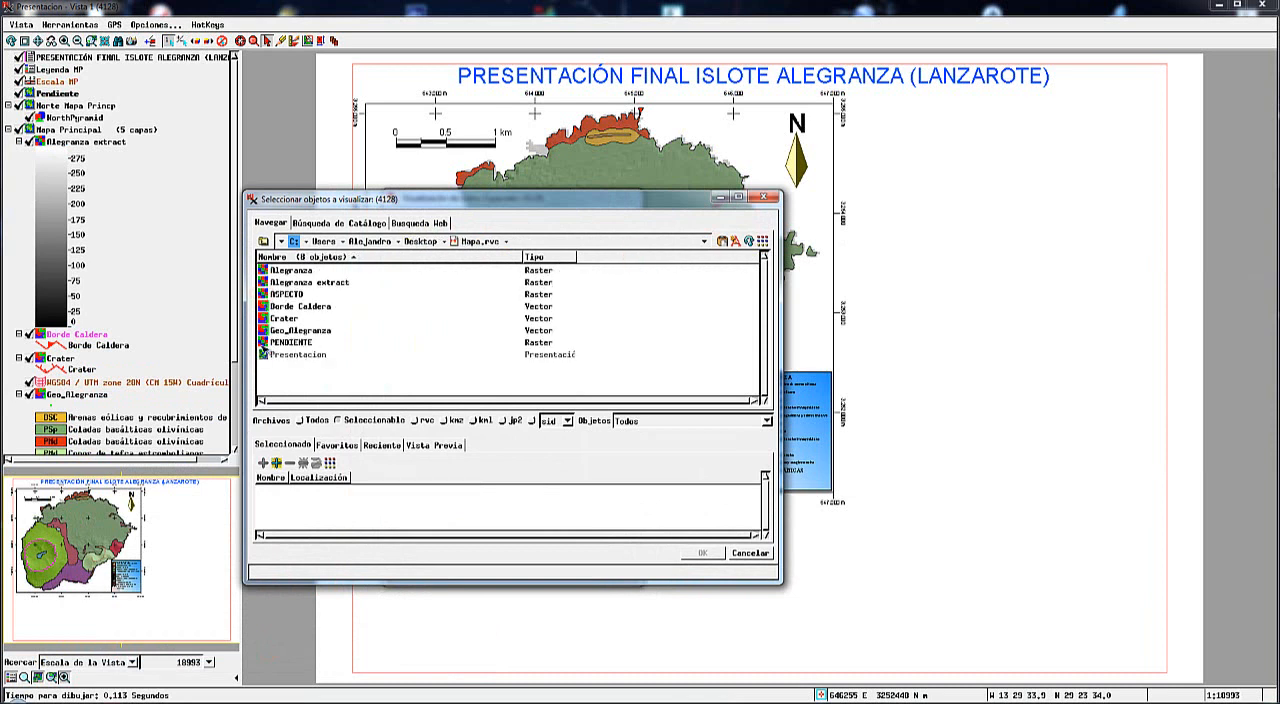
{"action": "double_click", "coordinate": [263, 342]}
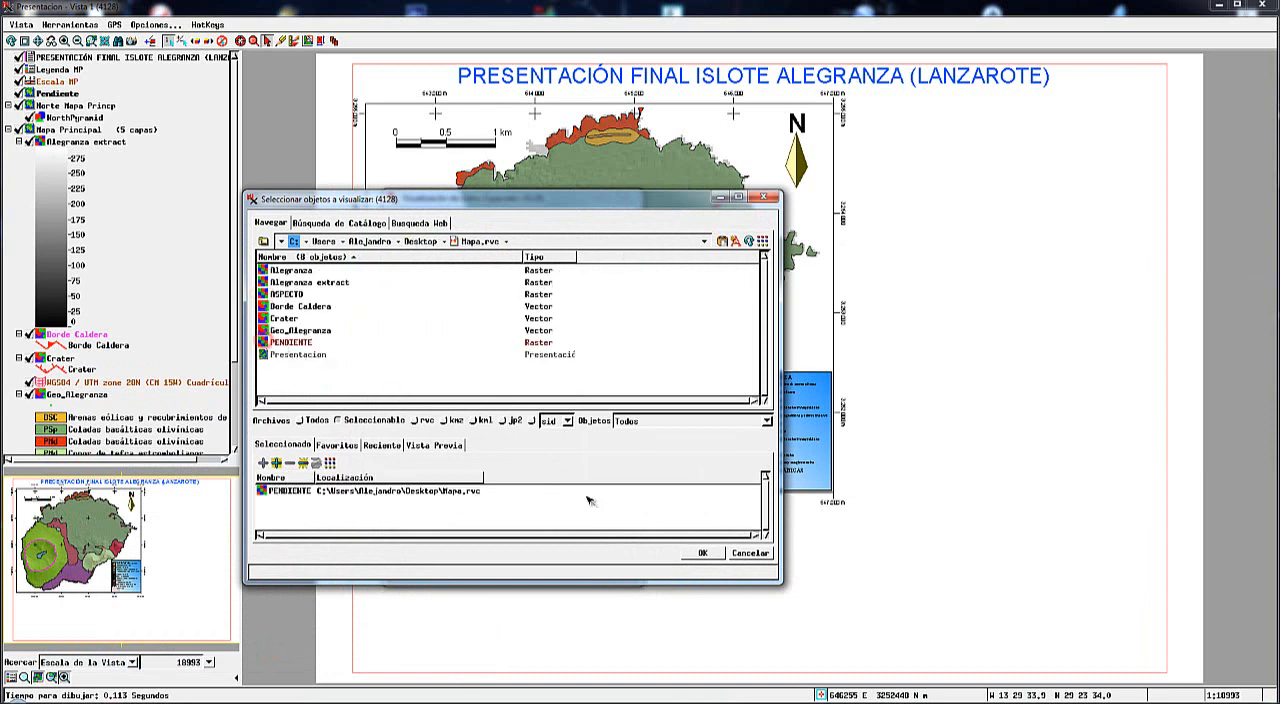
{"action": "left_click", "coordinate": [703, 553]}
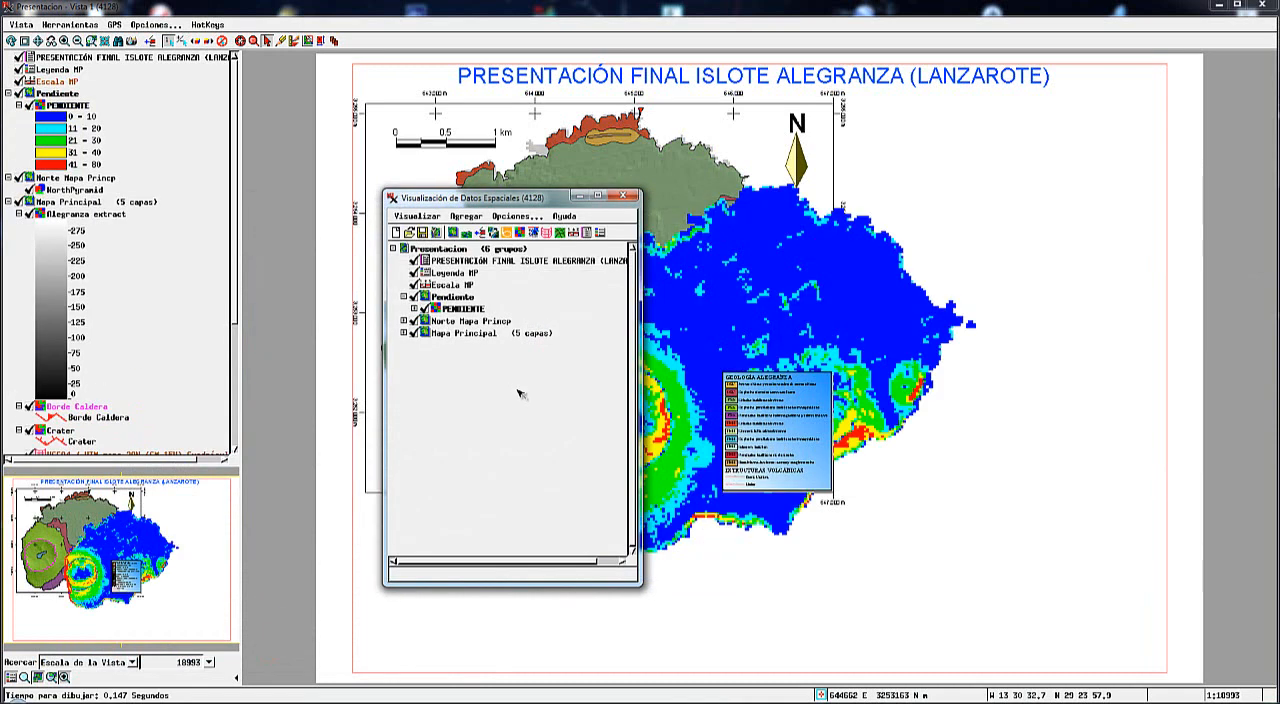
Set the Pendiente group's relative magnification to 0.5 in its group settings.
{"action": "left_click_drag", "start_coordinate": [525, 198], "coordinate": [257, 191]}
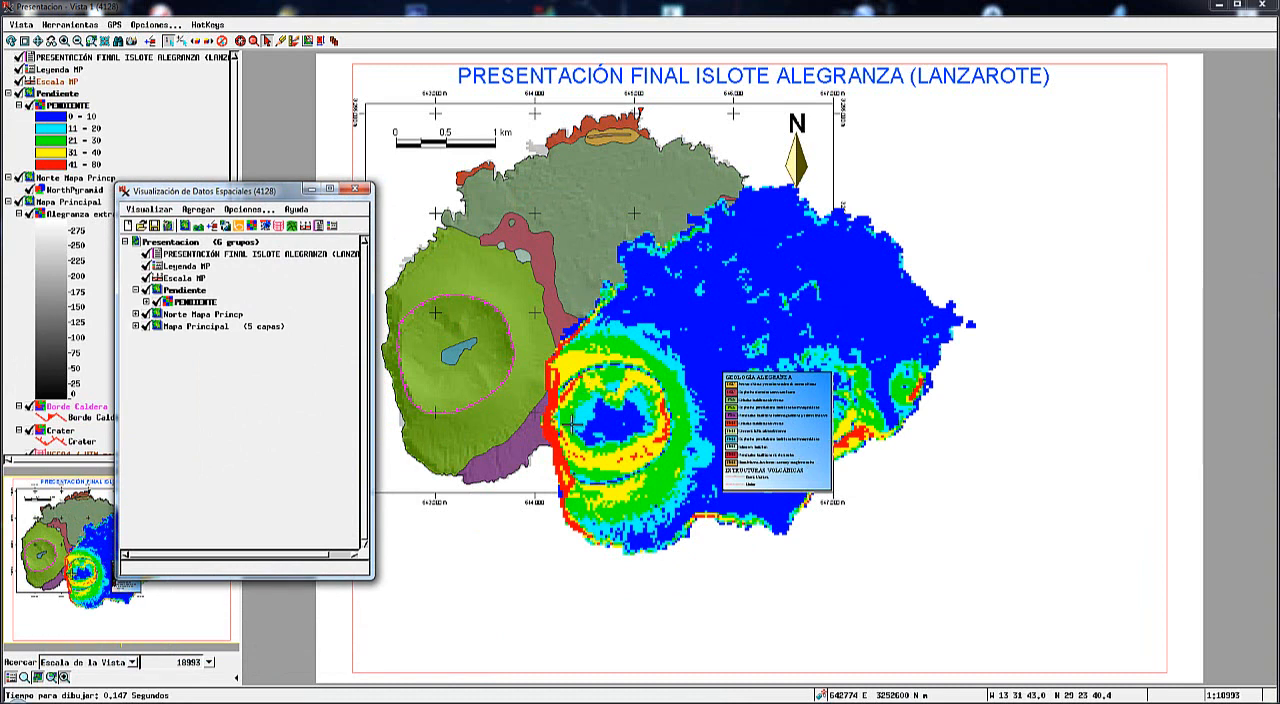
{"action": "mouse_move", "coordinate": [572, 424]}
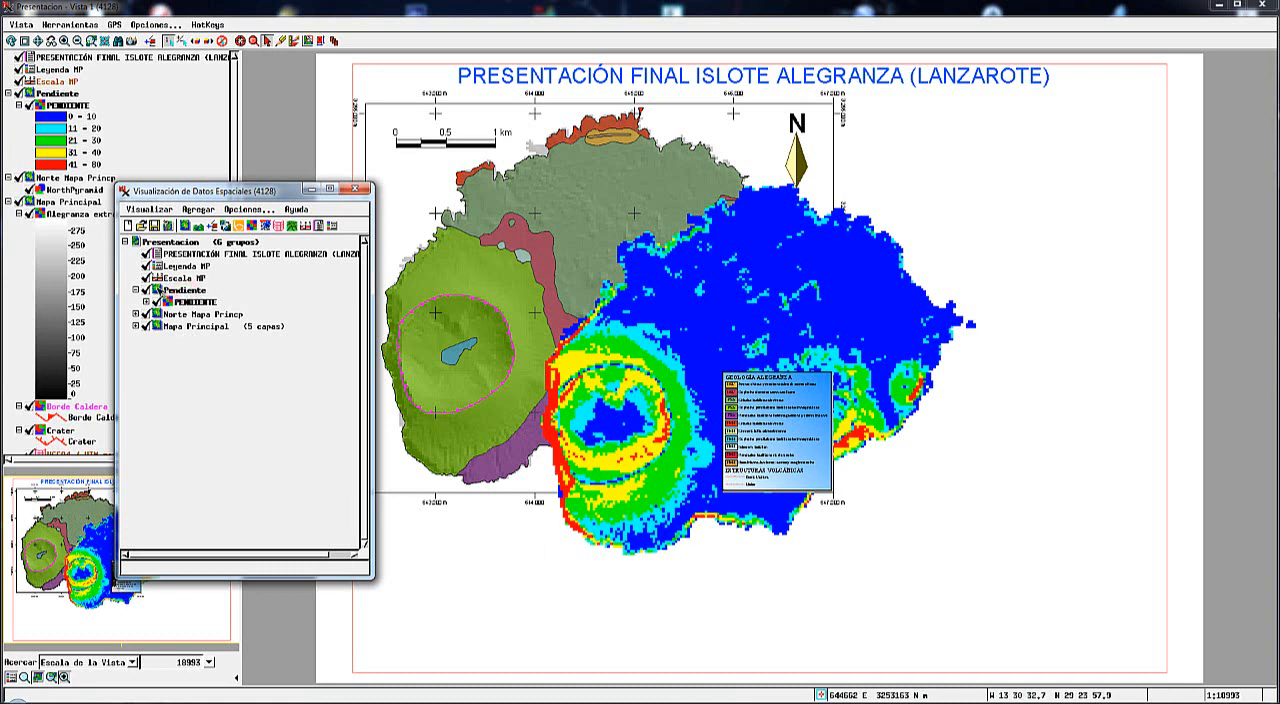
{"action": "left_click", "coordinate": [157, 298]}
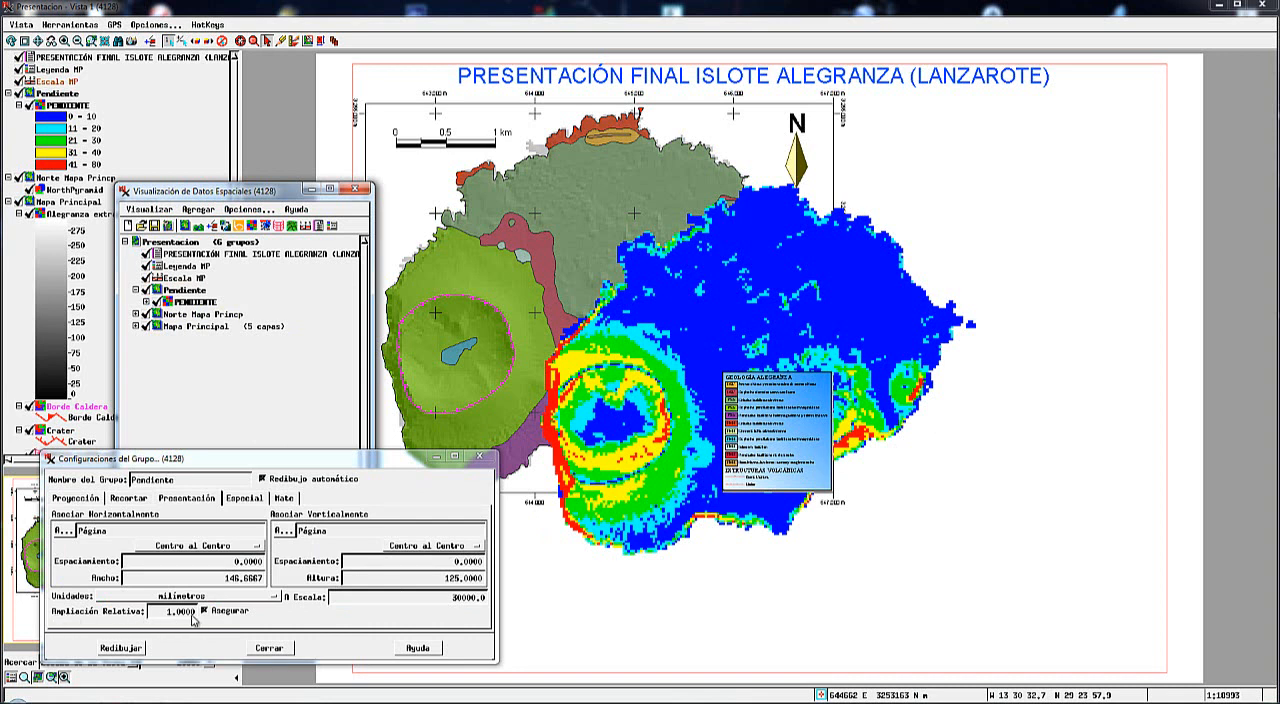
{"action": "double_click", "coordinate": [166, 615]}
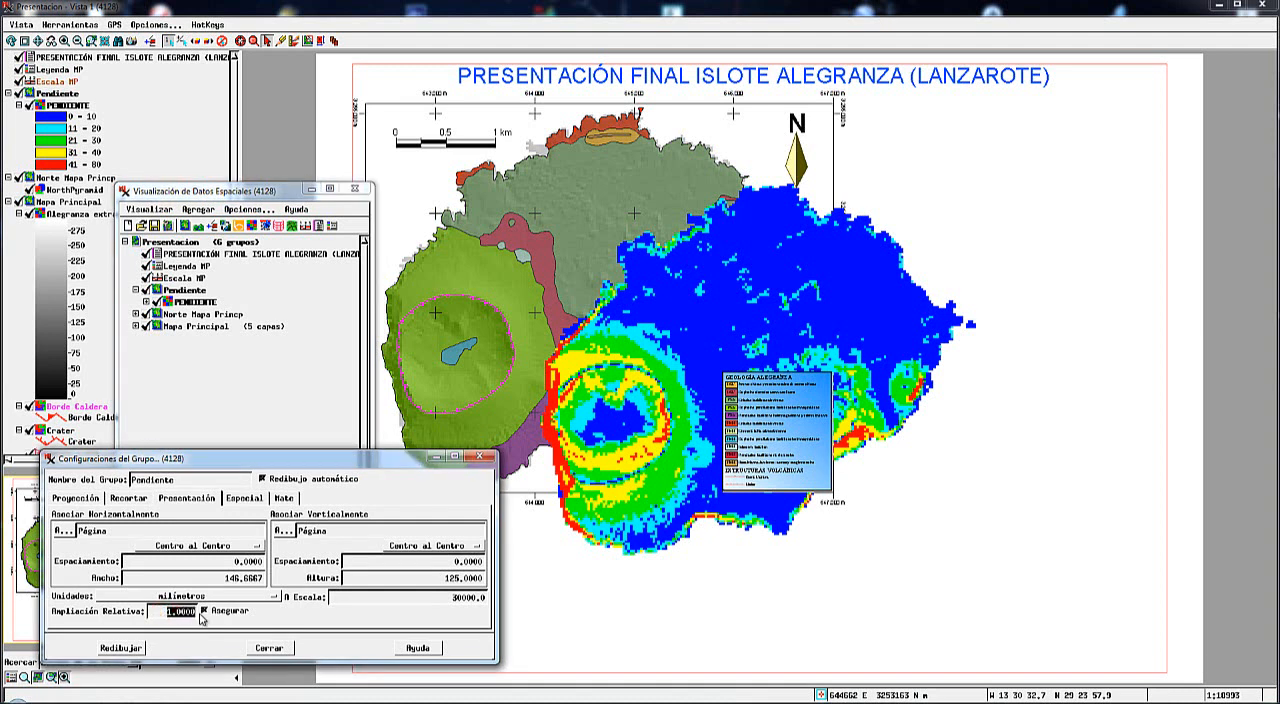
{"action": "type", "text": "0.5"}
{"action": "key", "text": "Return"}
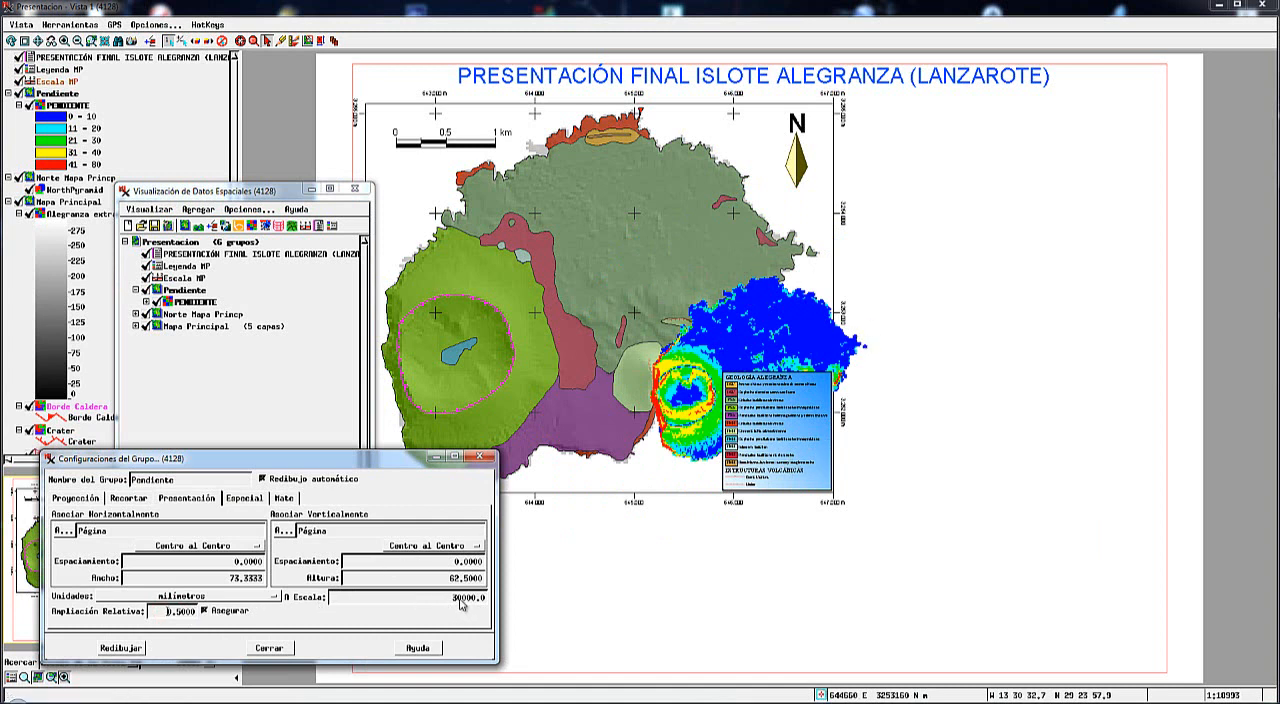
{"action": "left_click", "coordinate": [268, 648]}
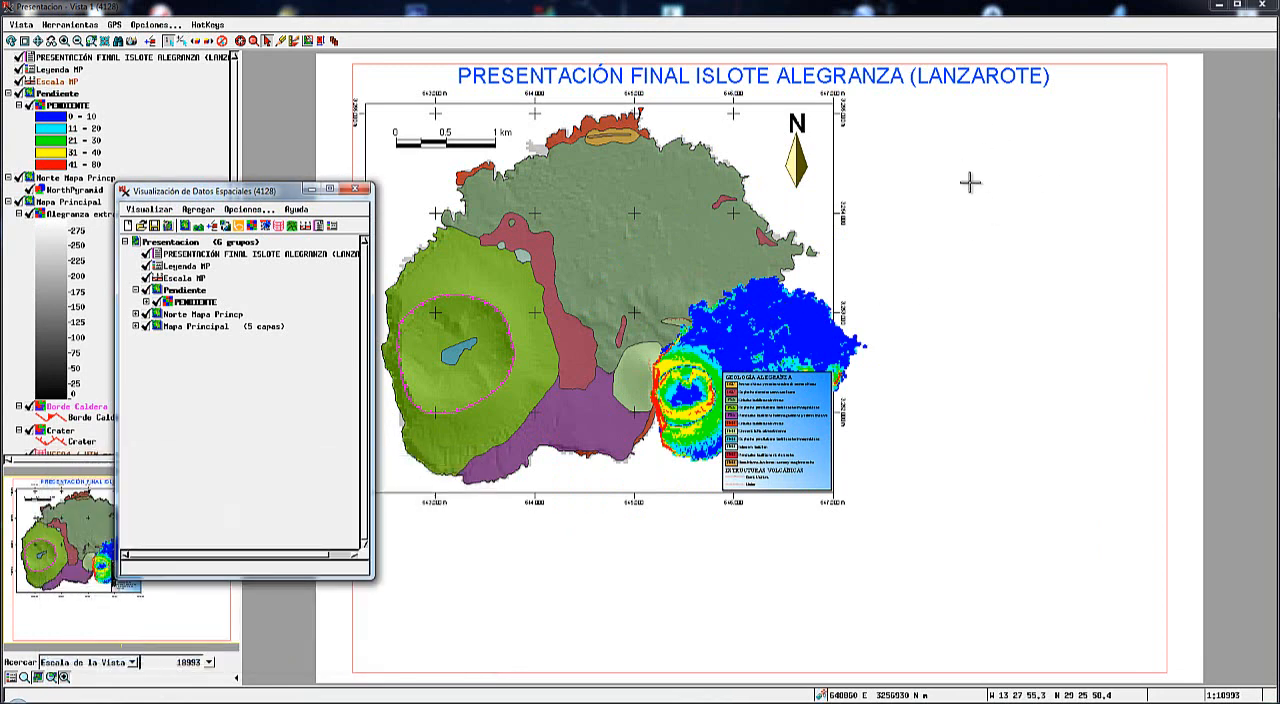
Place the Pendiente map in the empty upper area of the page to the right of the main map.
{"action": "left_click", "coordinate": [322, 44]}
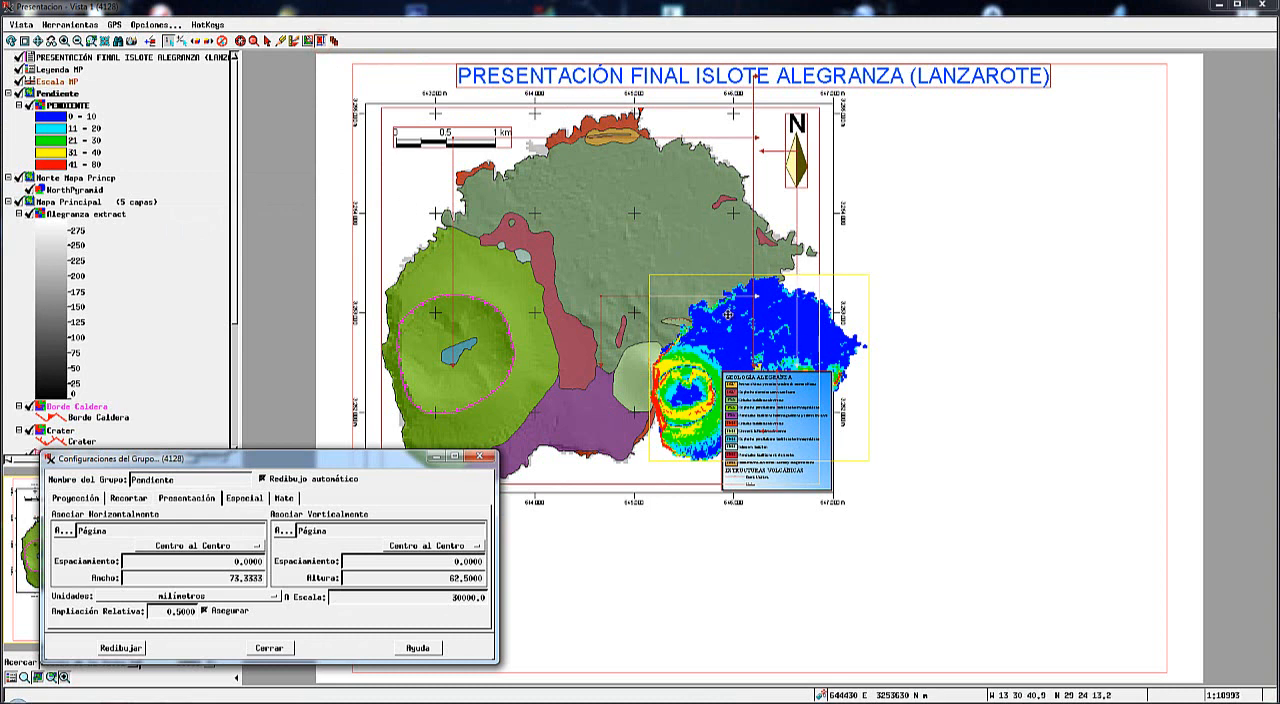
{"action": "left_click_drag", "start_coordinate": [727, 353], "coordinate": [980, 192]}
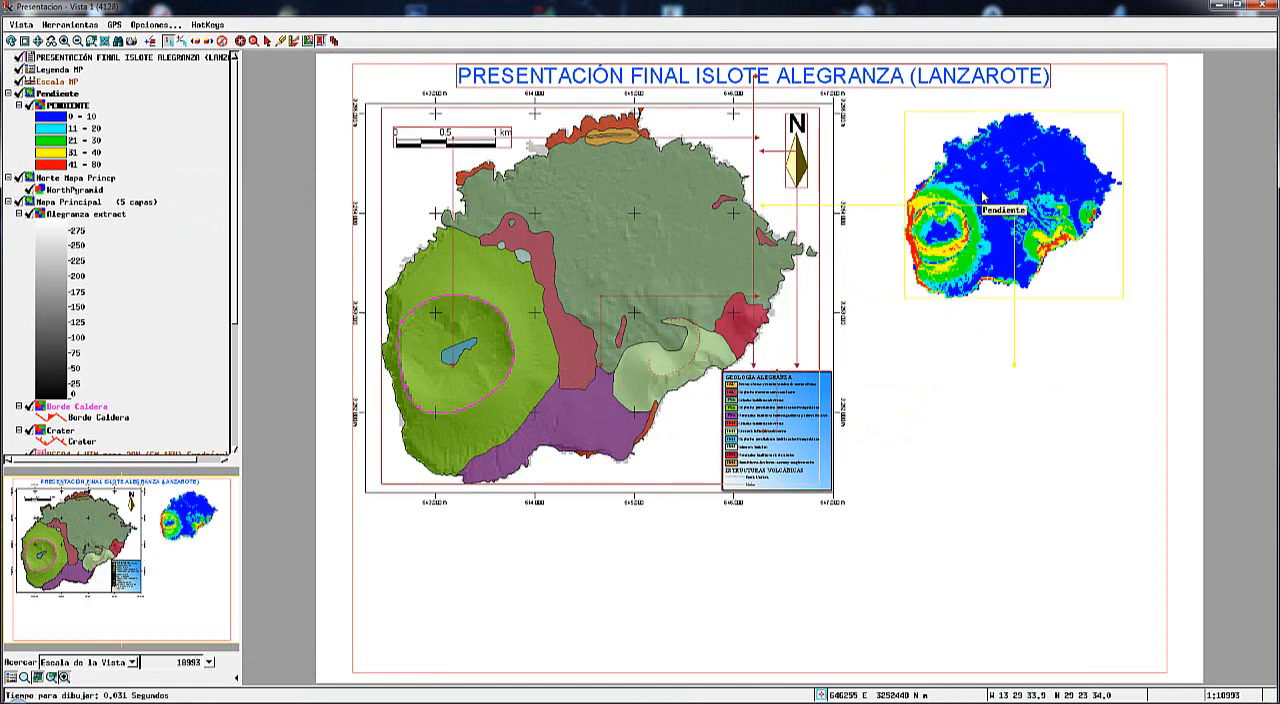
{"action": "left_click", "coordinate": [938, 367]}
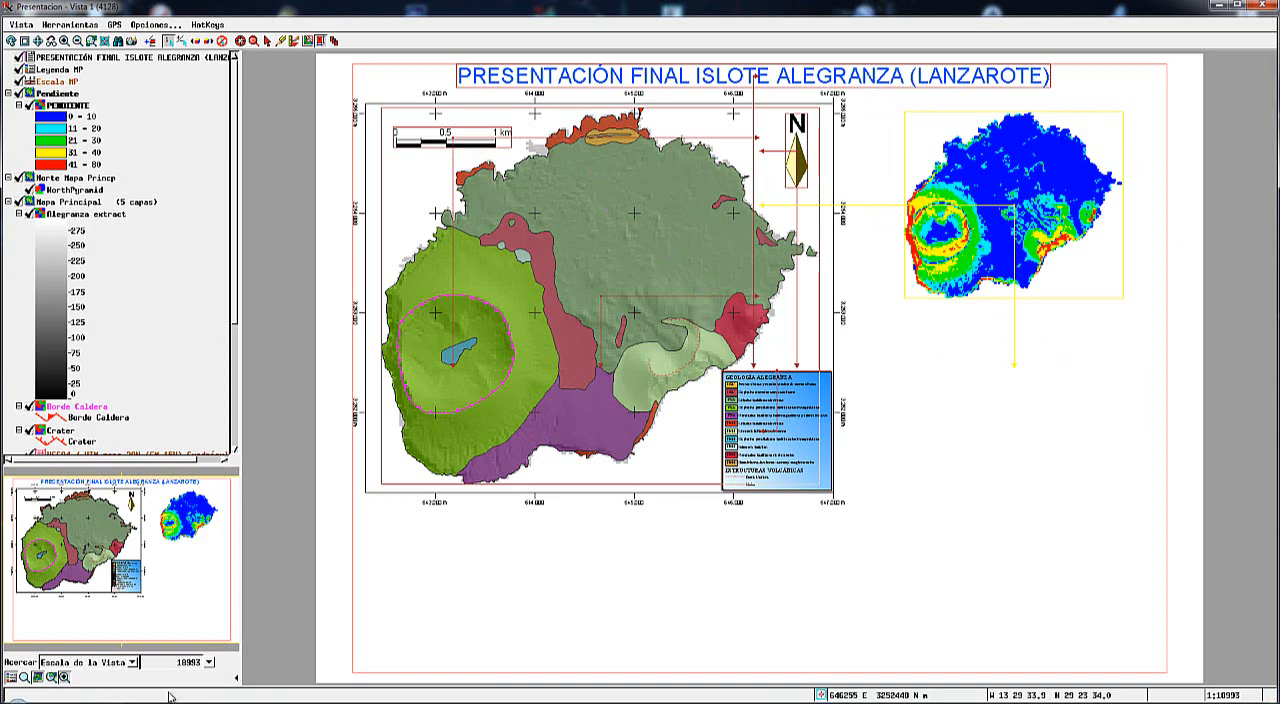
{"action": "mouse_move", "coordinate": [171, 699]}
{"action": "left_click", "coordinate": [582, 605]}
{"action": "left_click", "coordinate": [232, 640]}
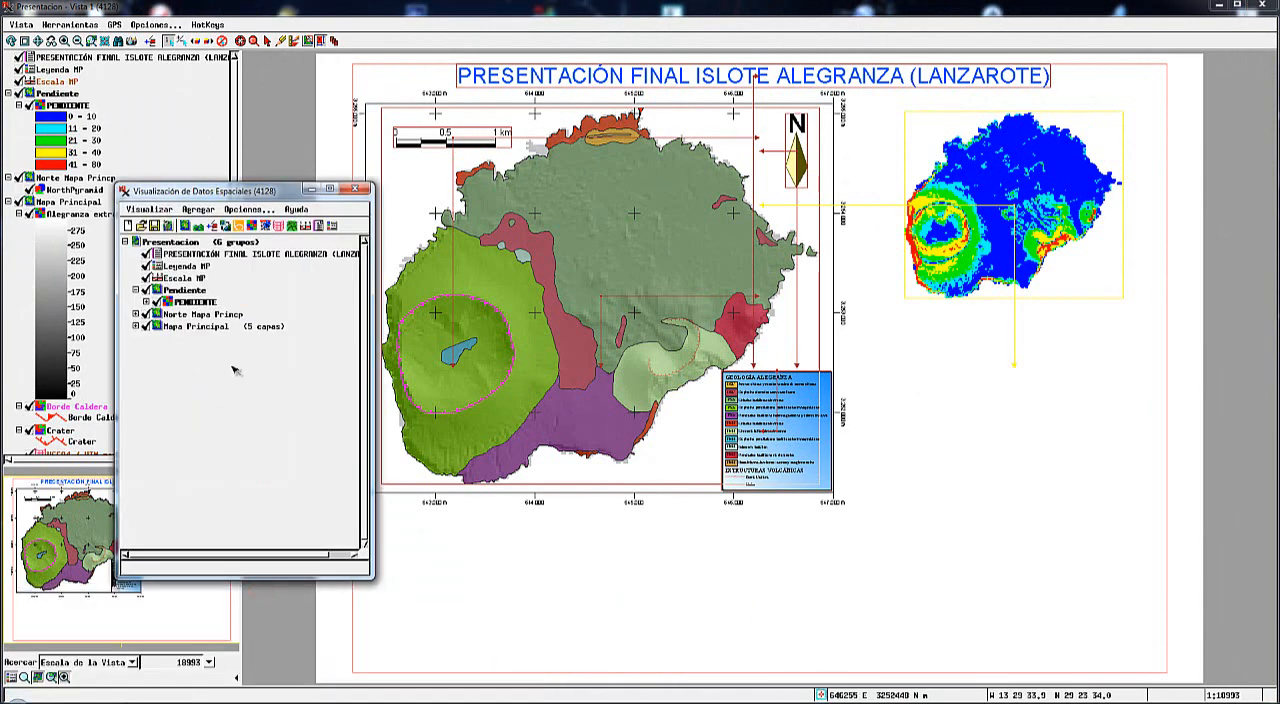
{"action": "left_click", "coordinate": [311, 188]}
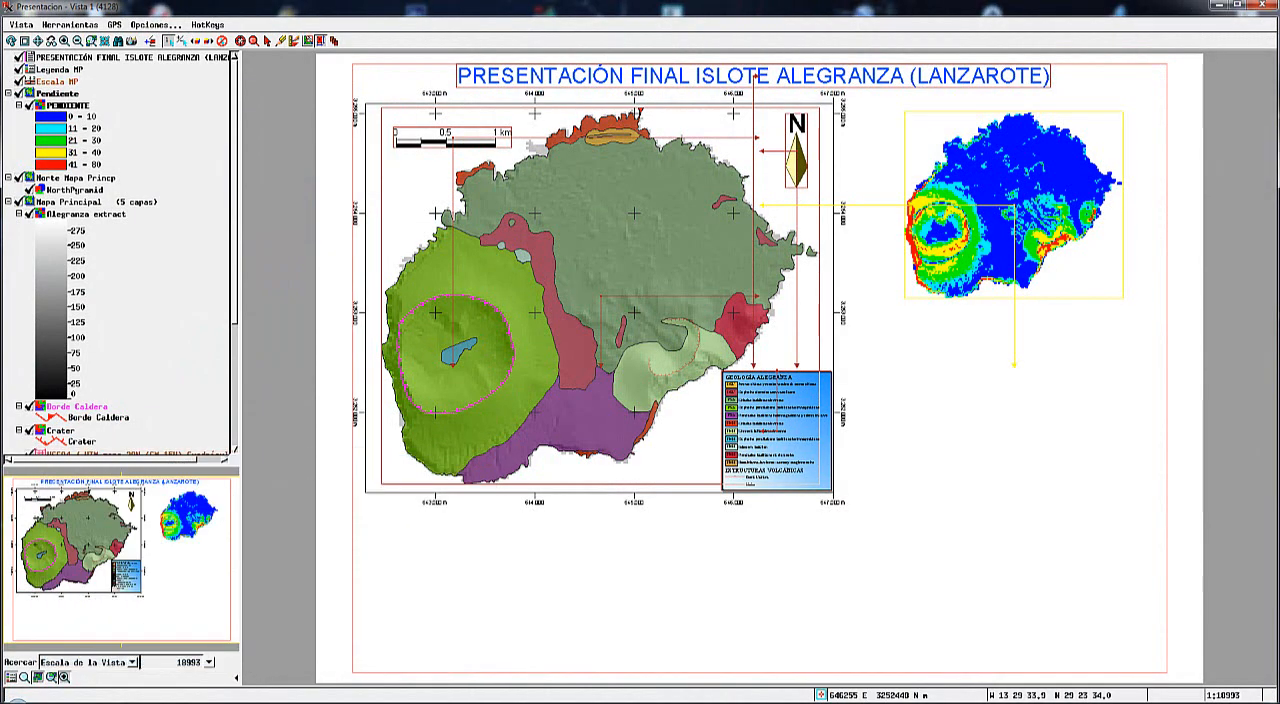
{"action": "mouse_move", "coordinate": [232, 702]}
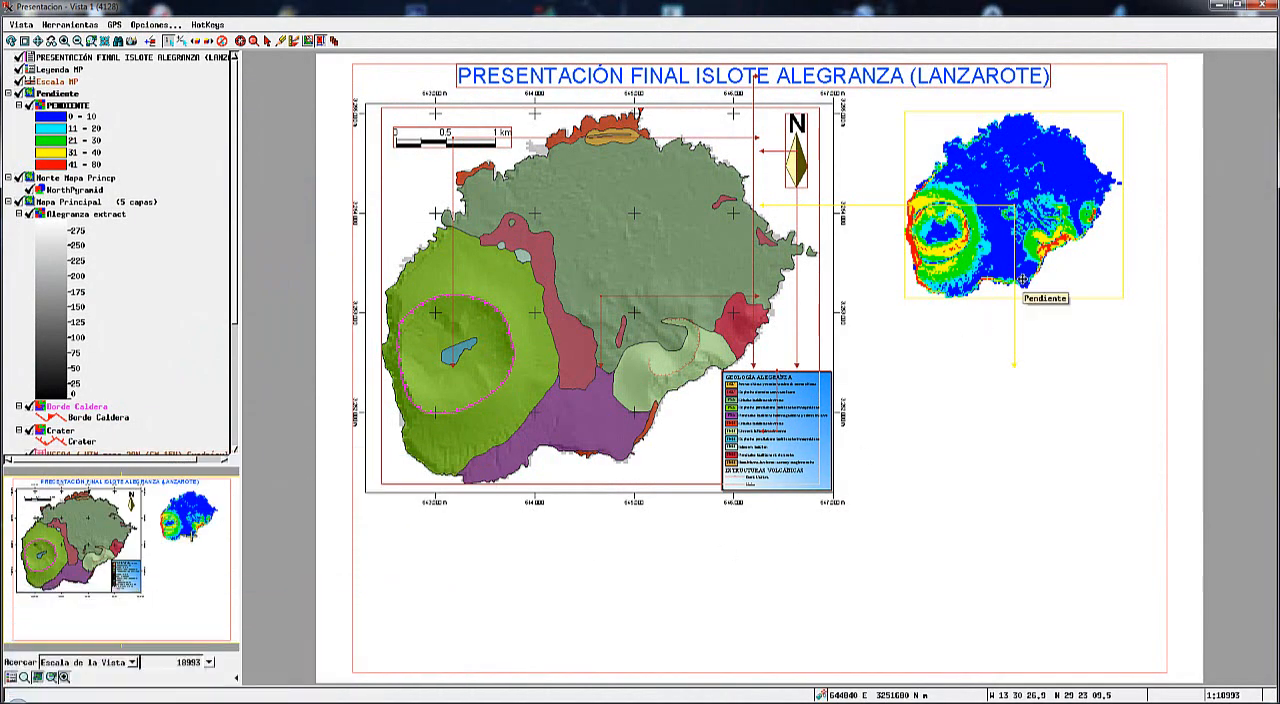
Add a WGS84 / UTM zone 28N map grid with 1000 m intervals to the Pendiente group.
{"action": "left_click", "coordinate": [267, 41]}
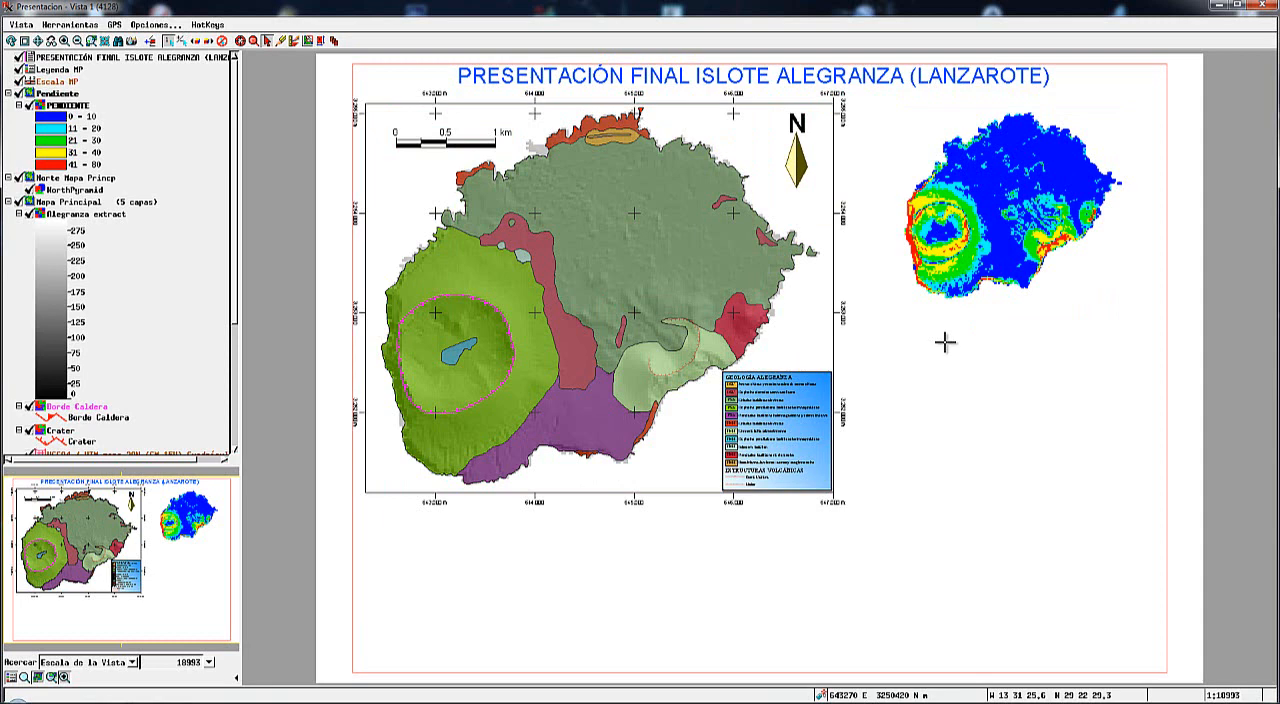
{"action": "mouse_move", "coordinate": [232, 702]}
{"action": "left_click", "coordinate": [236, 645]}
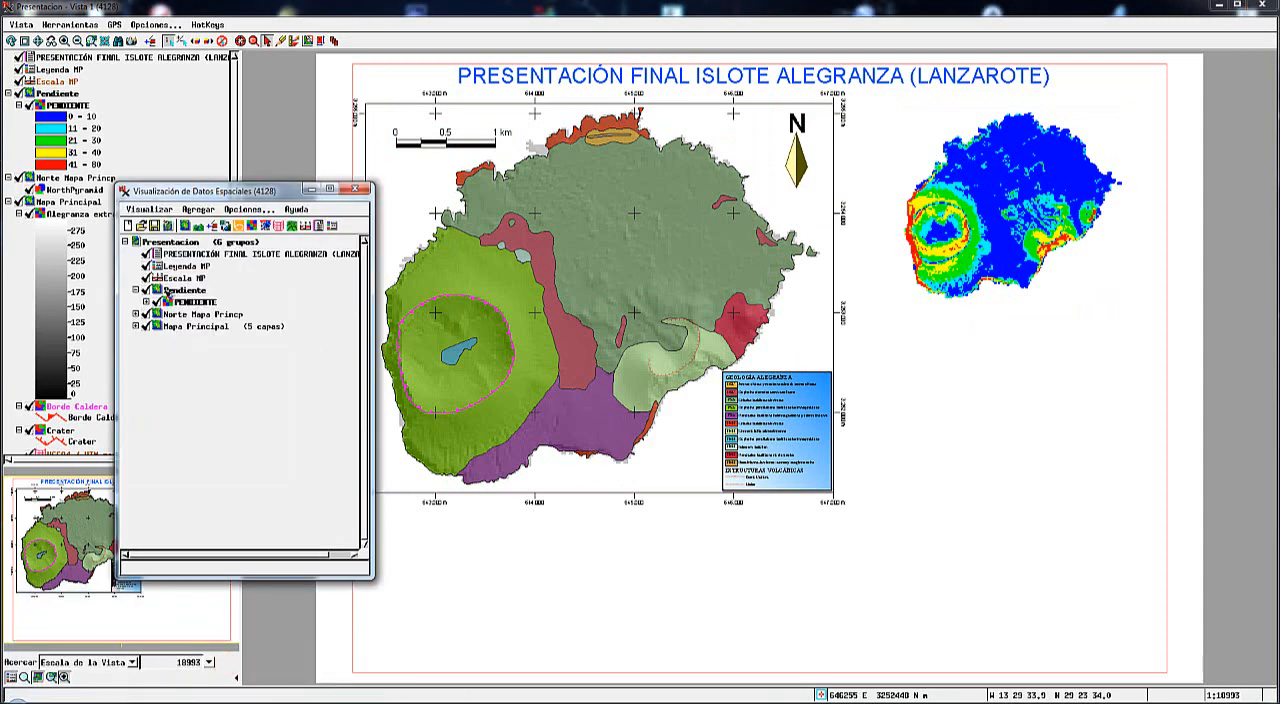
{"action": "left_click", "coordinate": [279, 227]}
{"action": "left_click", "coordinate": [134, 269]}
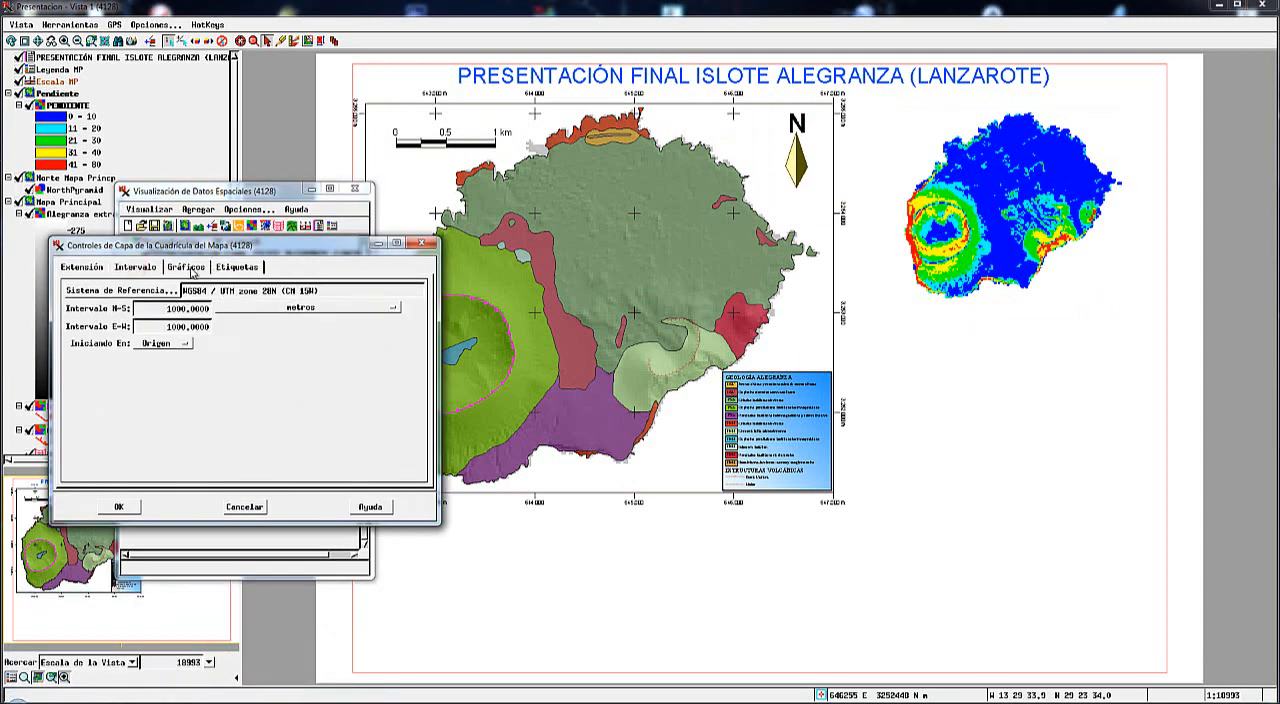
{"action": "left_click", "coordinate": [186, 267]}
{"action": "left_click", "coordinate": [118, 506]}
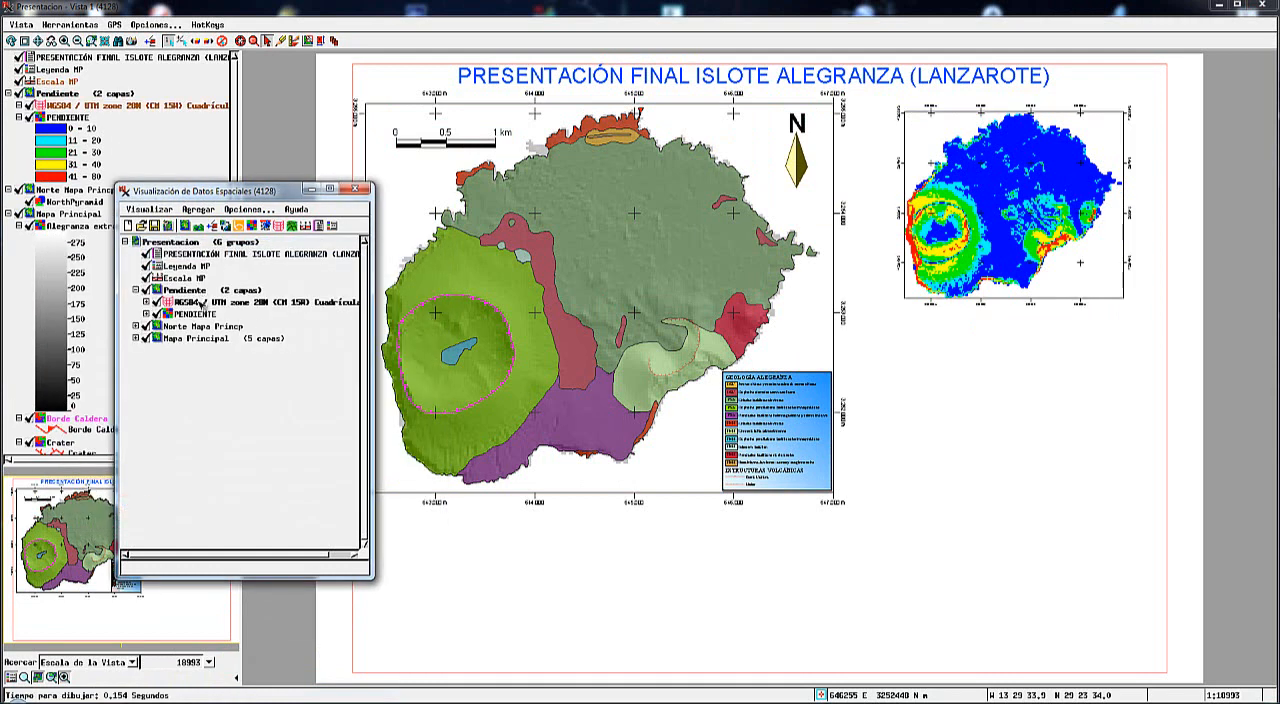
Add a legend based on the PENDIENTE raster and place it just below the slope map.
{"action": "left_click", "coordinate": [204, 313]}
{"action": "left_click", "coordinate": [331, 227]}
{"action": "left_click", "coordinate": [209, 286]}
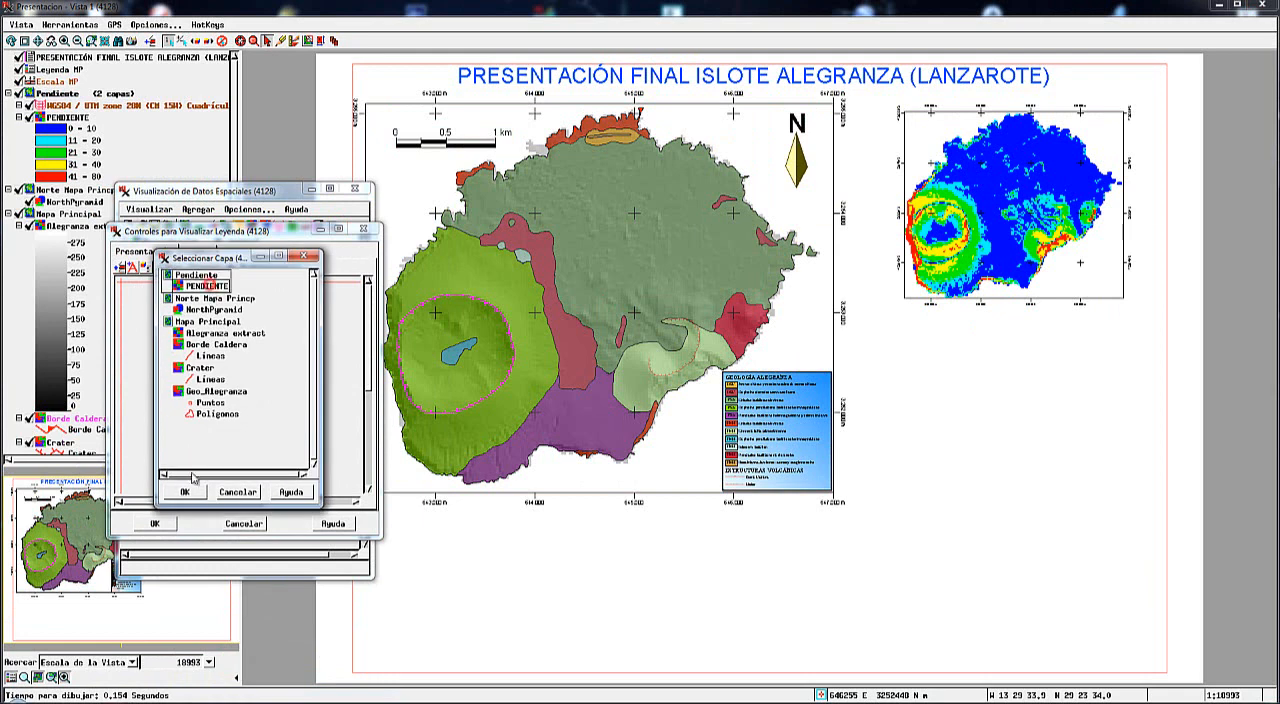
{"action": "left_click", "coordinate": [184, 491]}
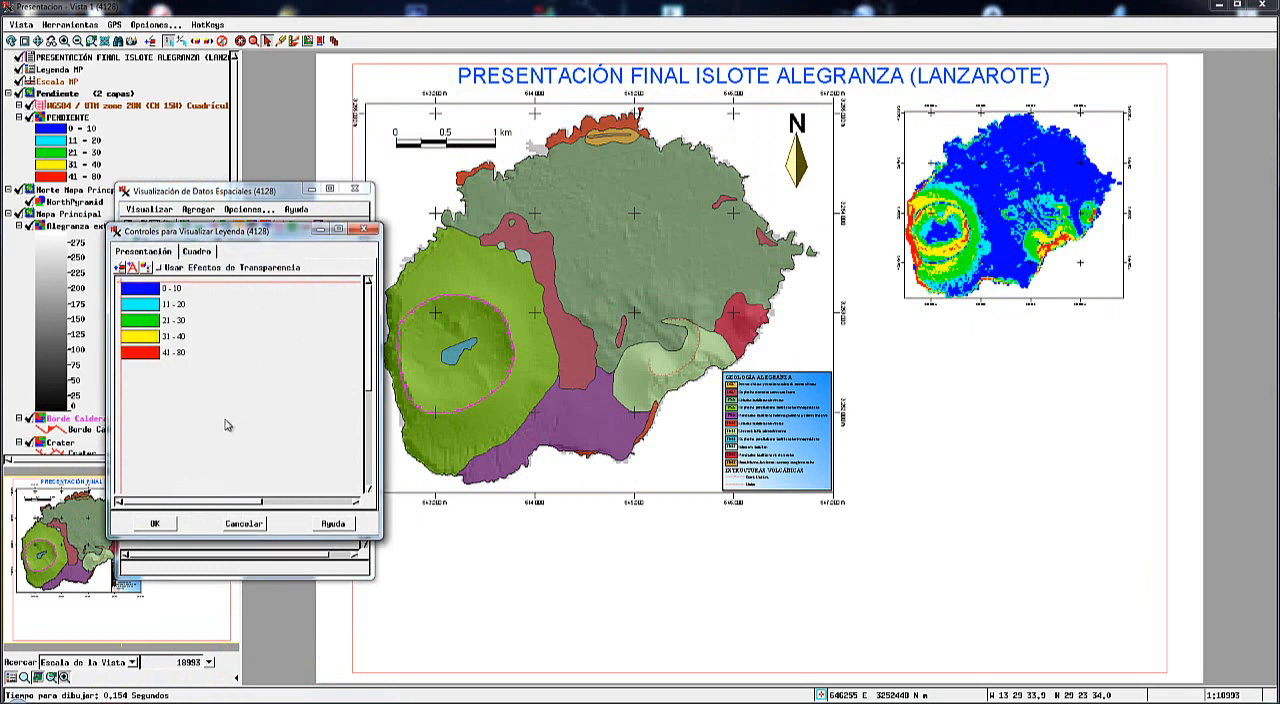
{"action": "left_click", "coordinate": [157, 524]}
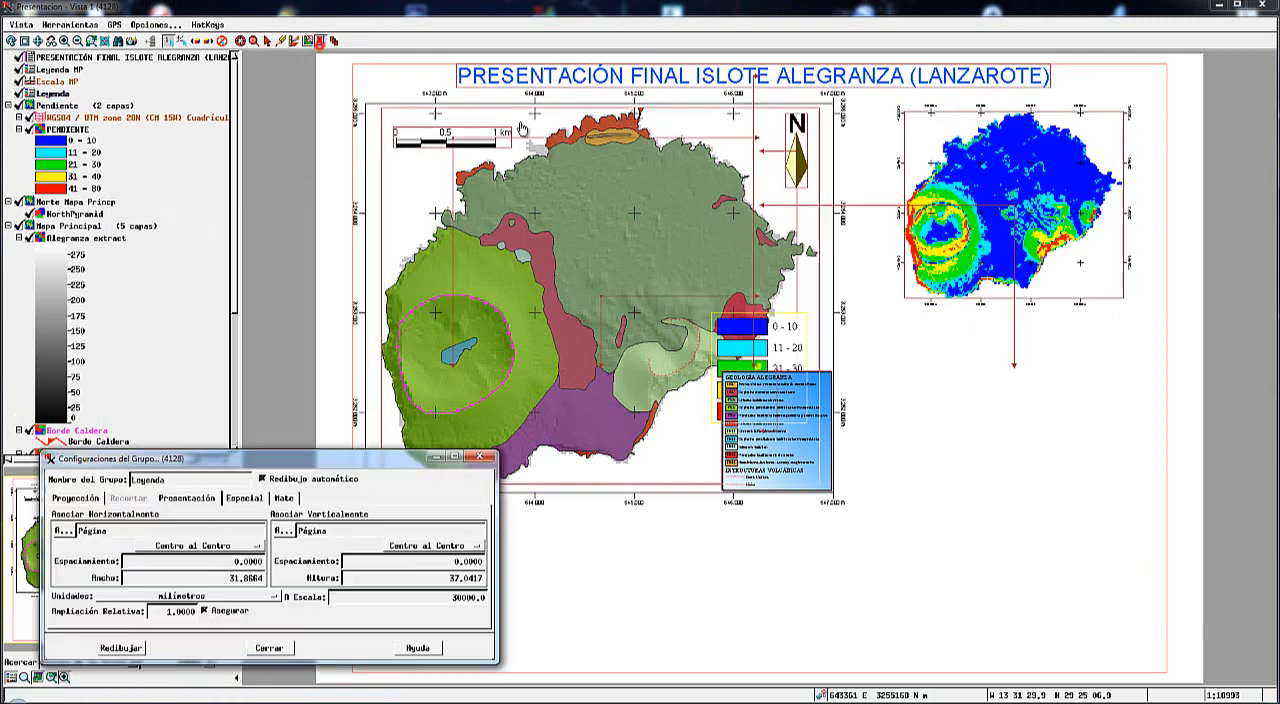
{"action": "left_click_drag", "start_coordinate": [770, 352], "coordinate": [1060, 363]}
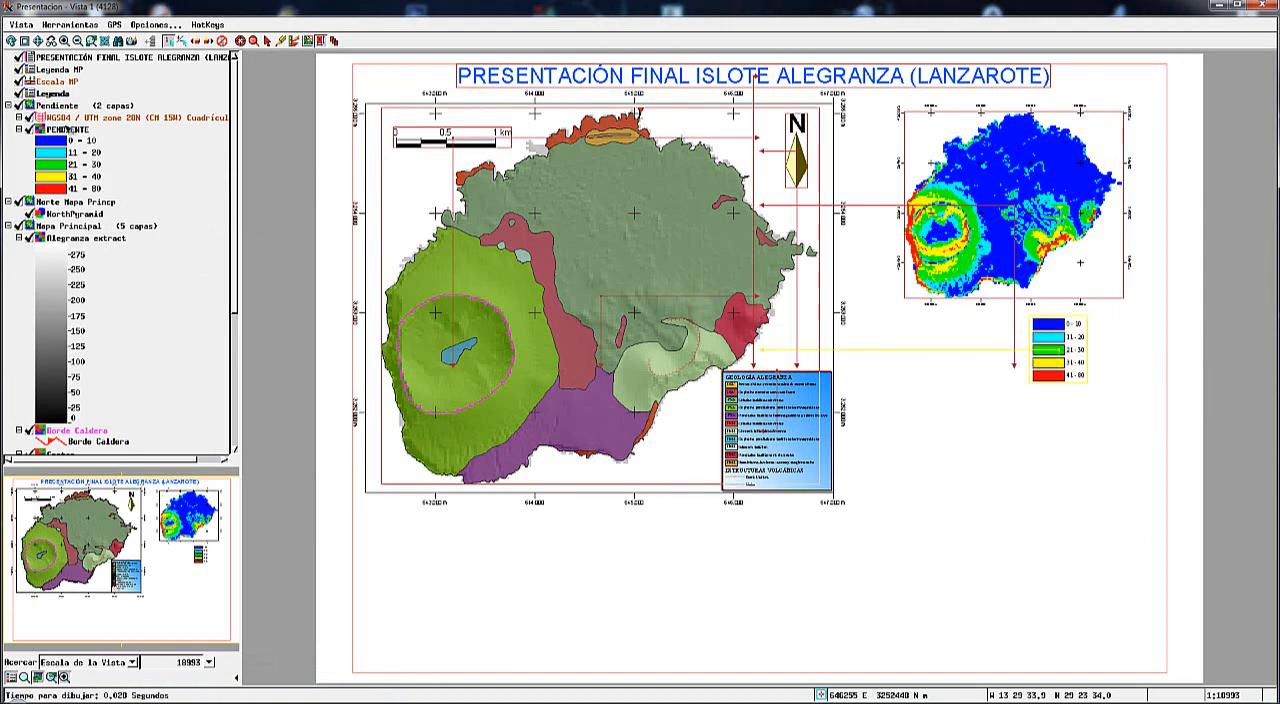
Reduce the slope legend's entries through their properties and move the legend into the slope map's lower-right corner.
{"action": "left_click", "coordinate": [32, 93]}
{"action": "left_click_drag", "start_coordinate": [603, 380], "coordinate": [536, 257]}
{"action": "right_click", "coordinate": [536, 257]}
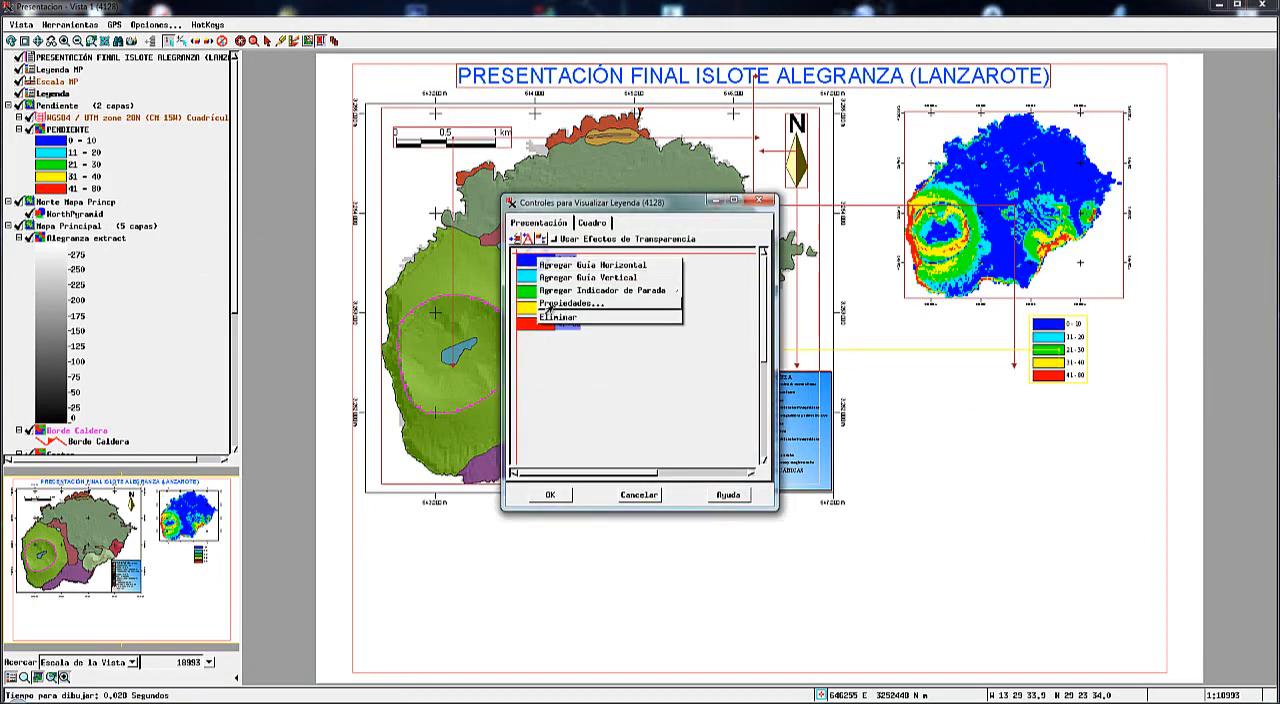
{"action": "left_click", "coordinate": [567, 302]}
{"action": "left_click", "coordinate": [565, 410]}
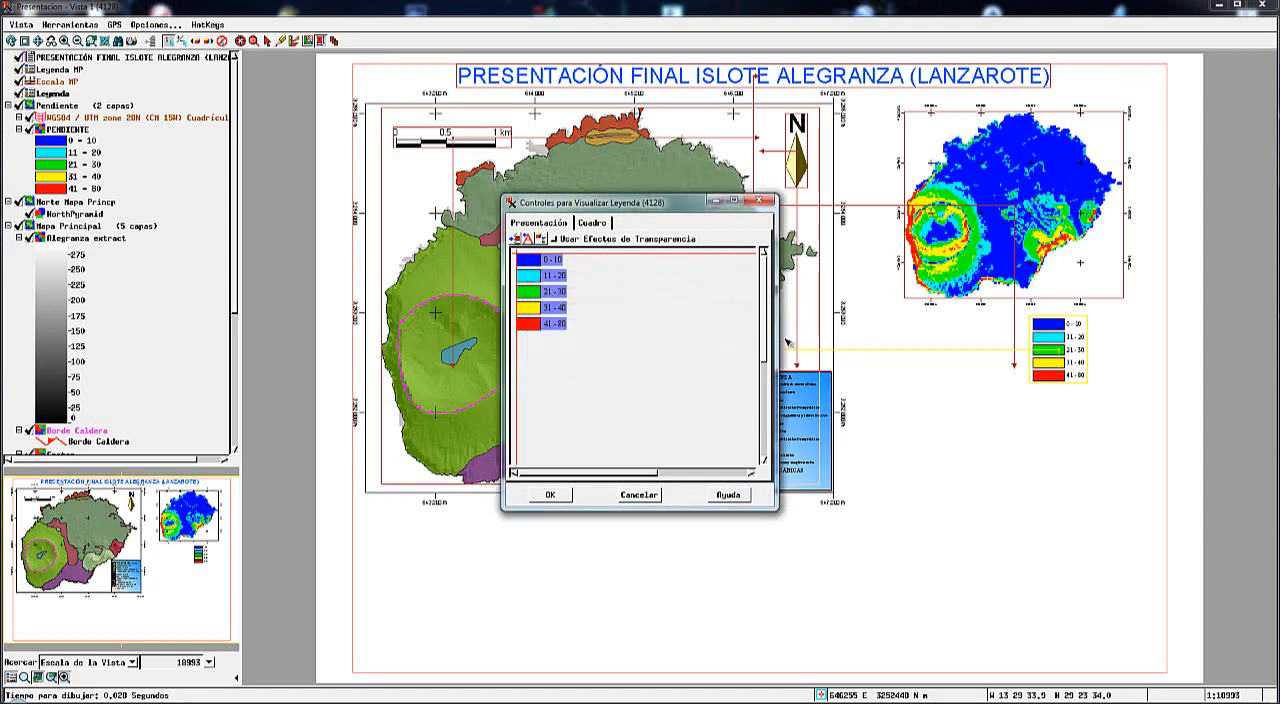
{"action": "left_click", "coordinate": [556, 493]}
{"action": "left_click_drag", "start_coordinate": [1086, 382], "coordinate": [1101, 280]}
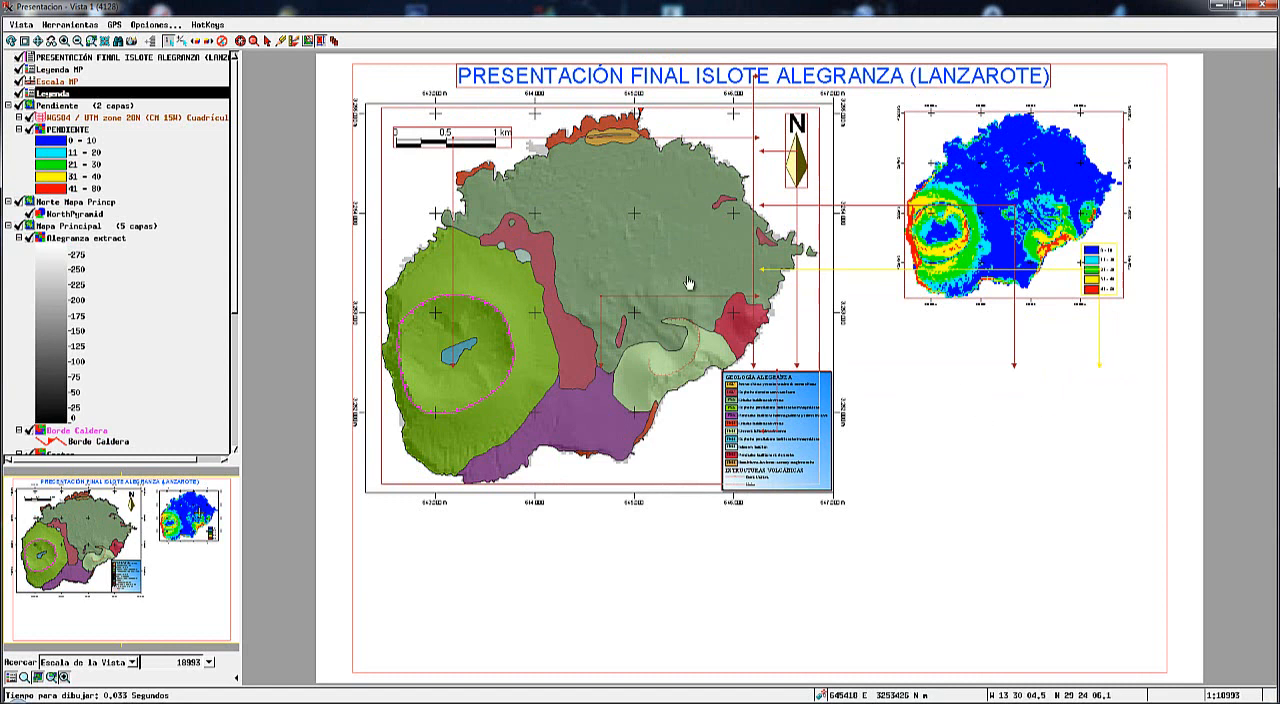
Add a new group above Pendiente and name it "Norte MPend".
{"action": "left_click", "coordinate": [97, 105]}
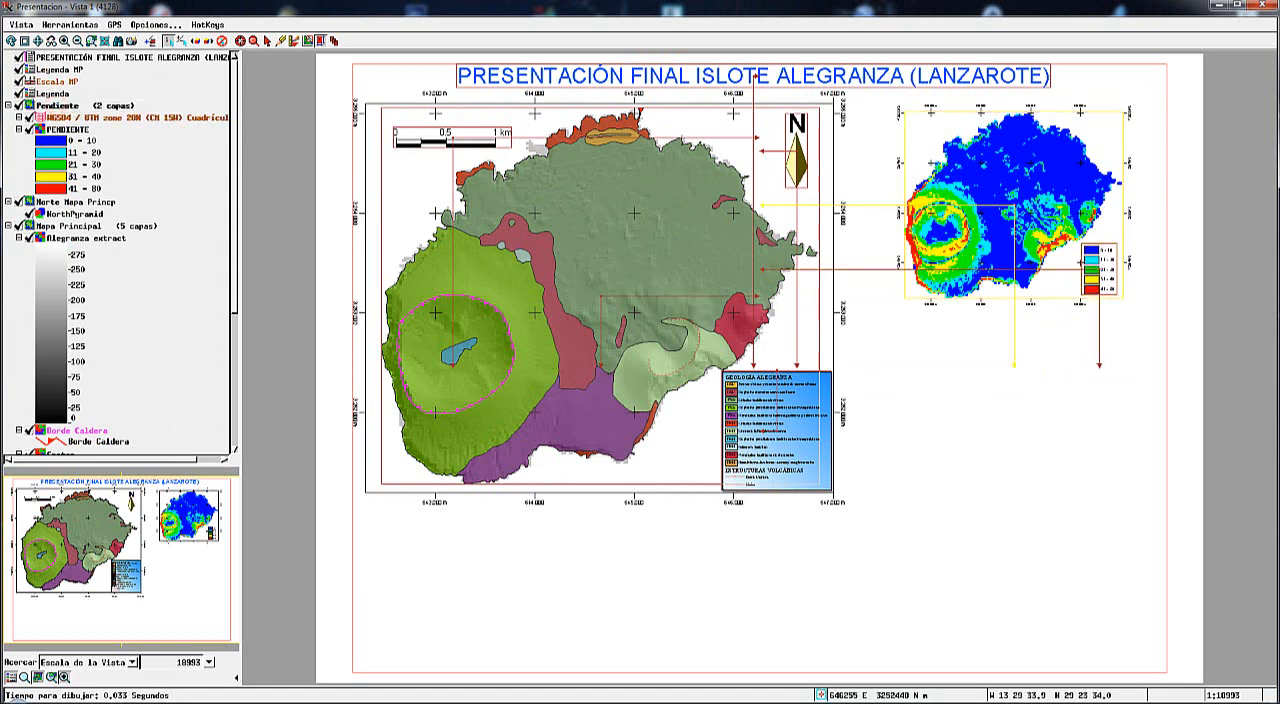
{"action": "left_click", "coordinate": [267, 645]}
{"action": "left_click", "coordinate": [136, 302]}
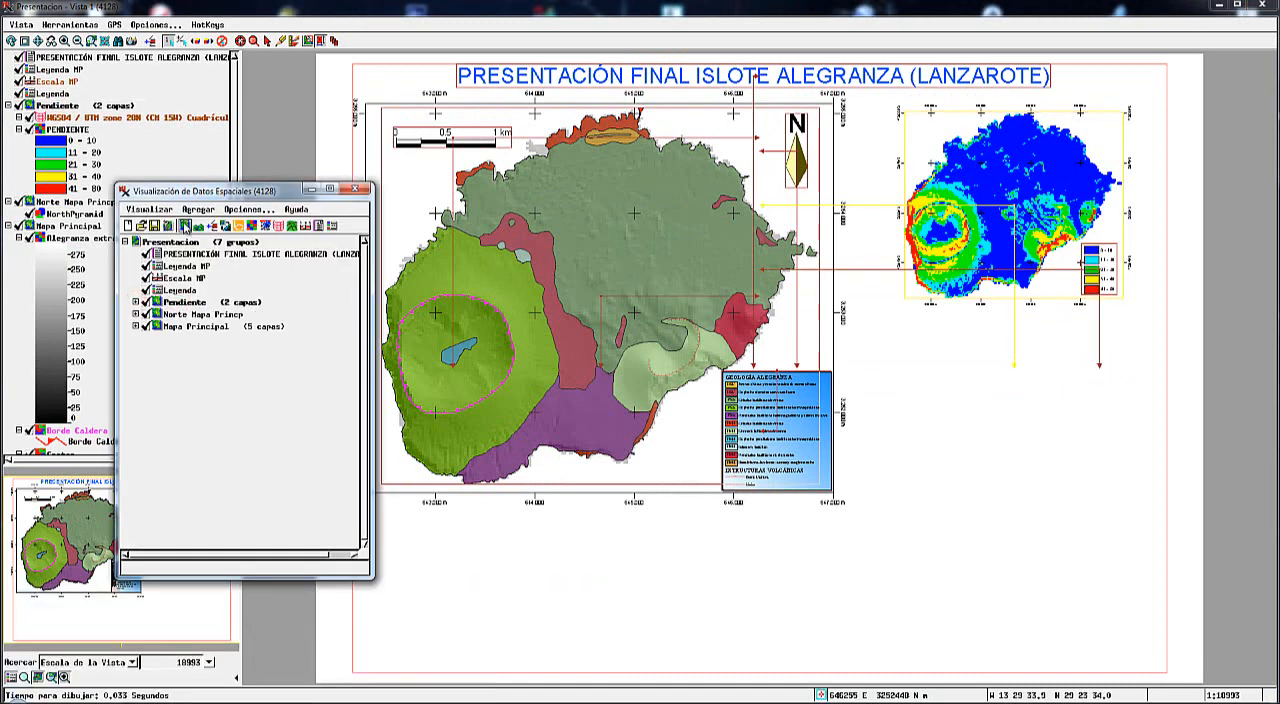
{"action": "left_click", "coordinate": [185, 226]}
{"action": "right_click", "coordinate": [177, 302]}
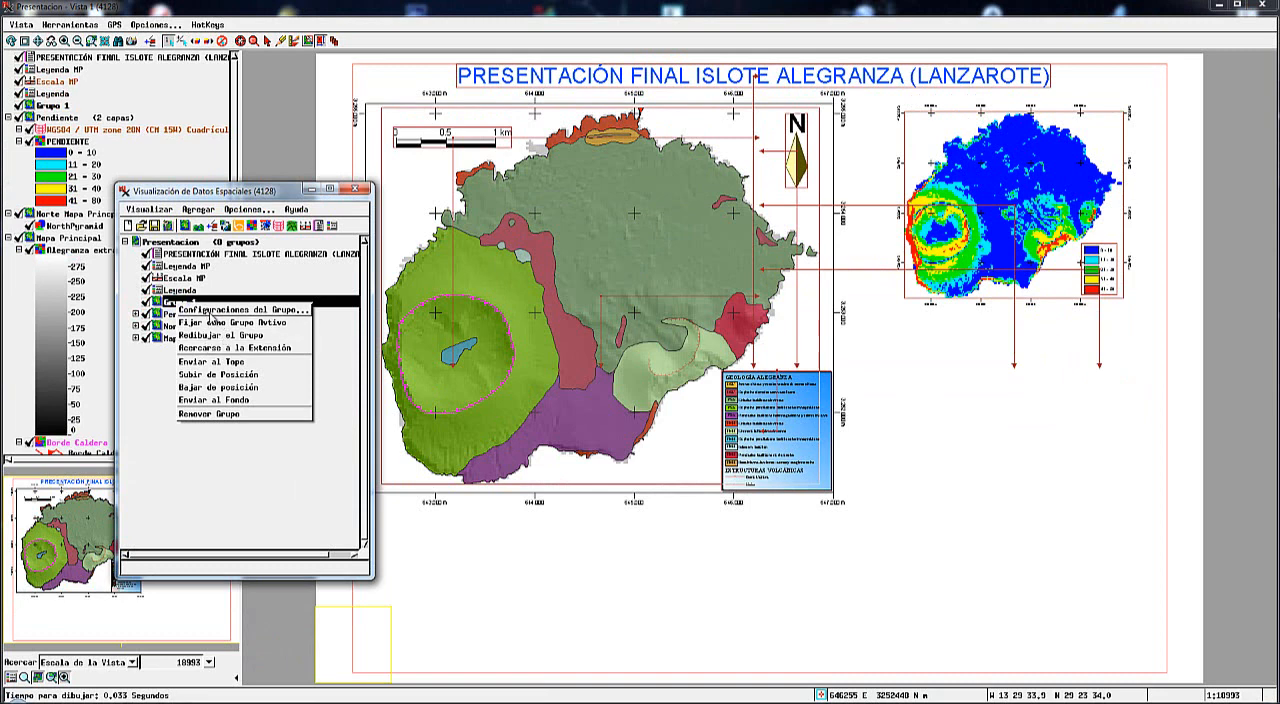
{"action": "left_click", "coordinate": [209, 311]}
{"action": "left_click_drag", "start_coordinate": [175, 479], "coordinate": [97, 480]}
{"action": "type", "text": "Na"}
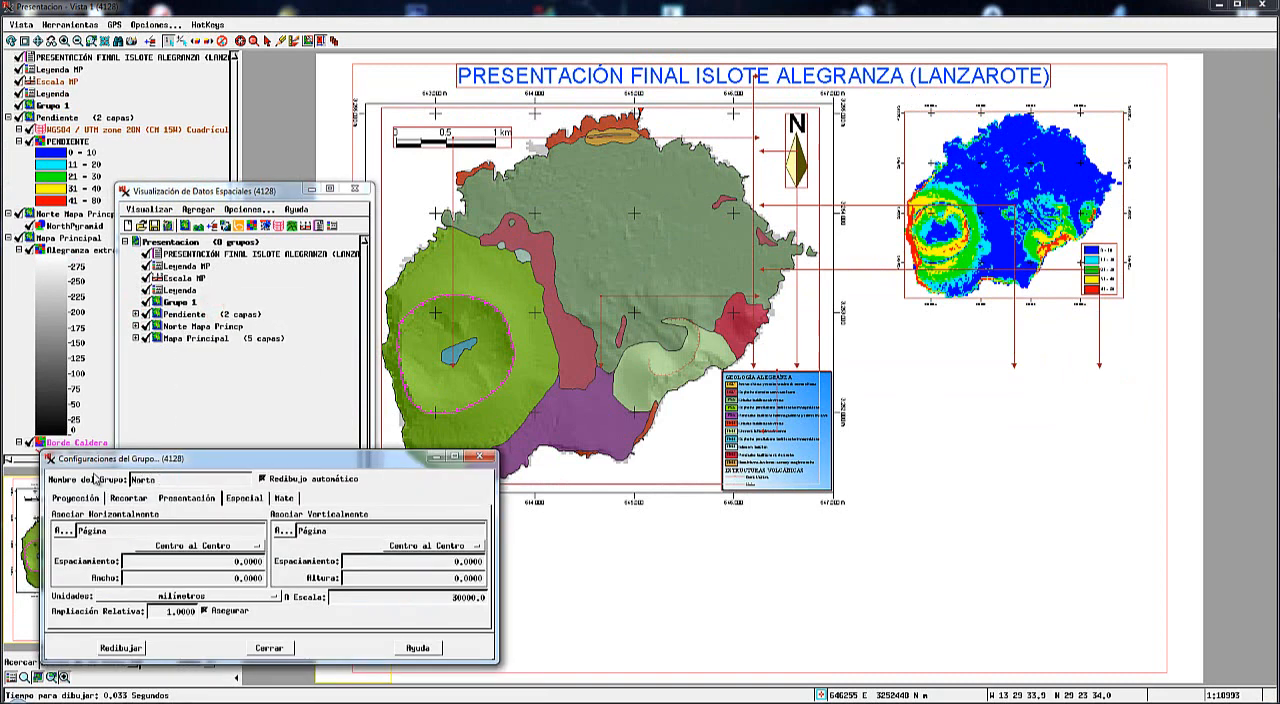
{"action": "left_click", "coordinate": [118, 650]}
{"action": "left_click", "coordinate": [279, 647]}
Add the NorthHat arrow from north.rvc in the TNT_2013 folder to the Norte MPend group.
{"action": "left_click", "coordinate": [202, 304]}
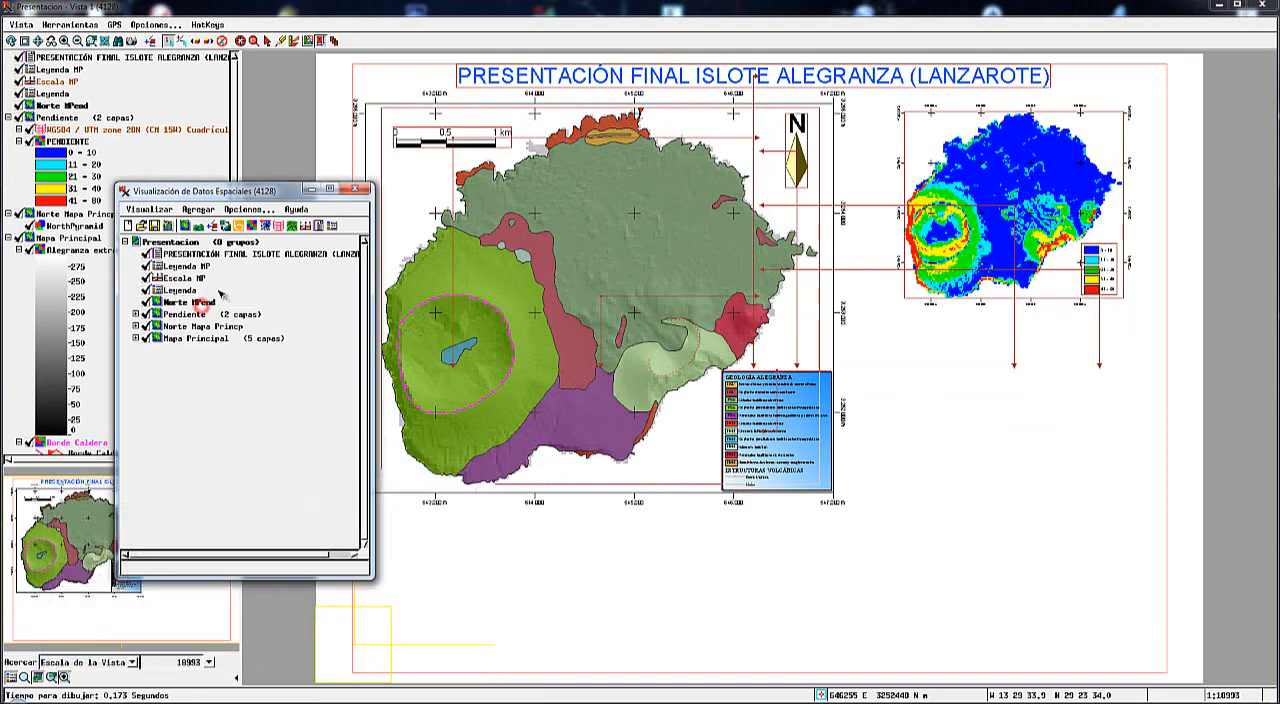
{"action": "left_click", "coordinate": [212, 227]}
{"action": "left_click", "coordinate": [458, 238]}
{"action": "left_click", "coordinate": [486, 256]}
{"action": "scroll", "coordinate": [240, 310], "scroll_direction": "down", "scroll_amount": 10}
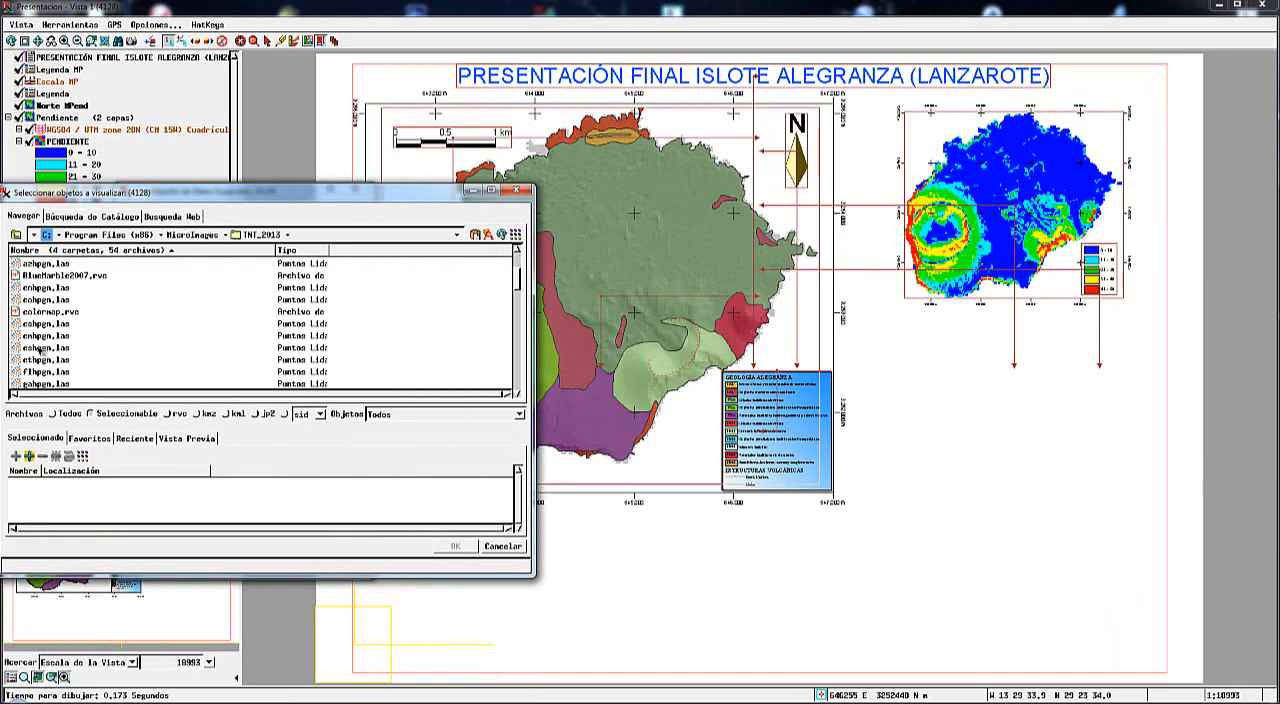
{"action": "left_click", "coordinate": [17, 323]}
{"action": "scroll", "coordinate": [54, 346], "scroll_direction": "down", "scroll_amount": 5}
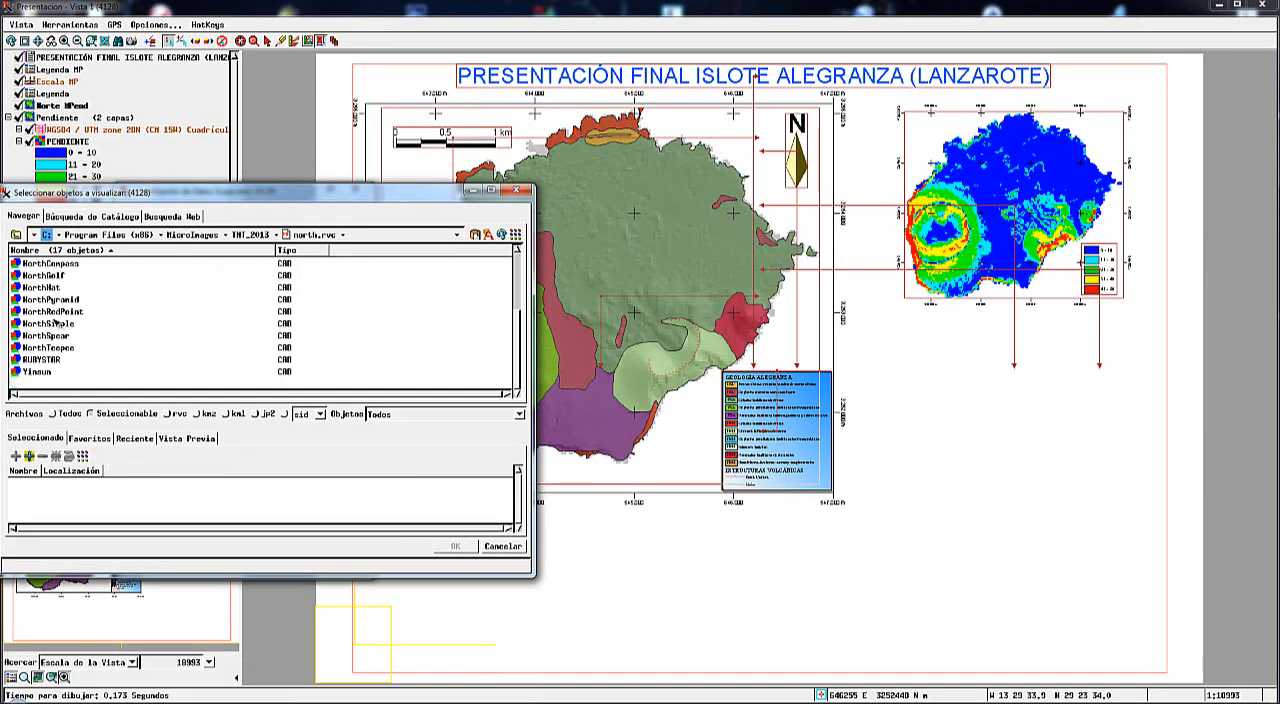
{"action": "left_click", "coordinate": [13, 287]}
{"action": "left_click", "coordinate": [456, 546]}
Set the Norte MPend group's height to 10 mm and place the arrow in the slope map's upper-right corner.
{"action": "left_click", "coordinate": [157, 303]}
{"action": "left_click_drag", "start_coordinate": [450, 577], "coordinate": [499, 581]}
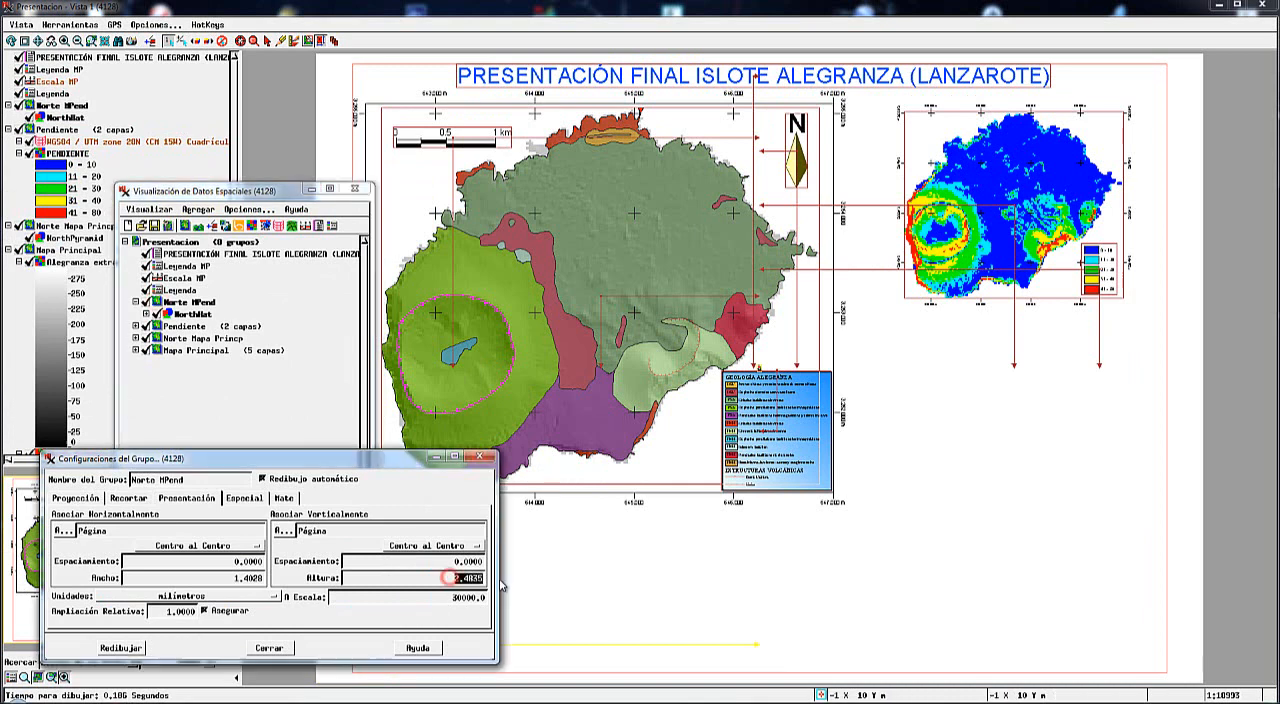
{"action": "type", "text": "10"}
{"action": "key", "text": "Tab"}
{"action": "left_click", "coordinate": [270, 645]}
{"action": "mouse_move", "coordinate": [760, 363]}
{"action": "left_mouse_down"}
{"action": "mouse_move", "coordinate": [1112, 232]}
{"action": "mouse_move", "coordinate": [1117, 146]}
{"action": "mouse_move", "coordinate": [1104, 133]}
{"action": "left_mouse_up"}
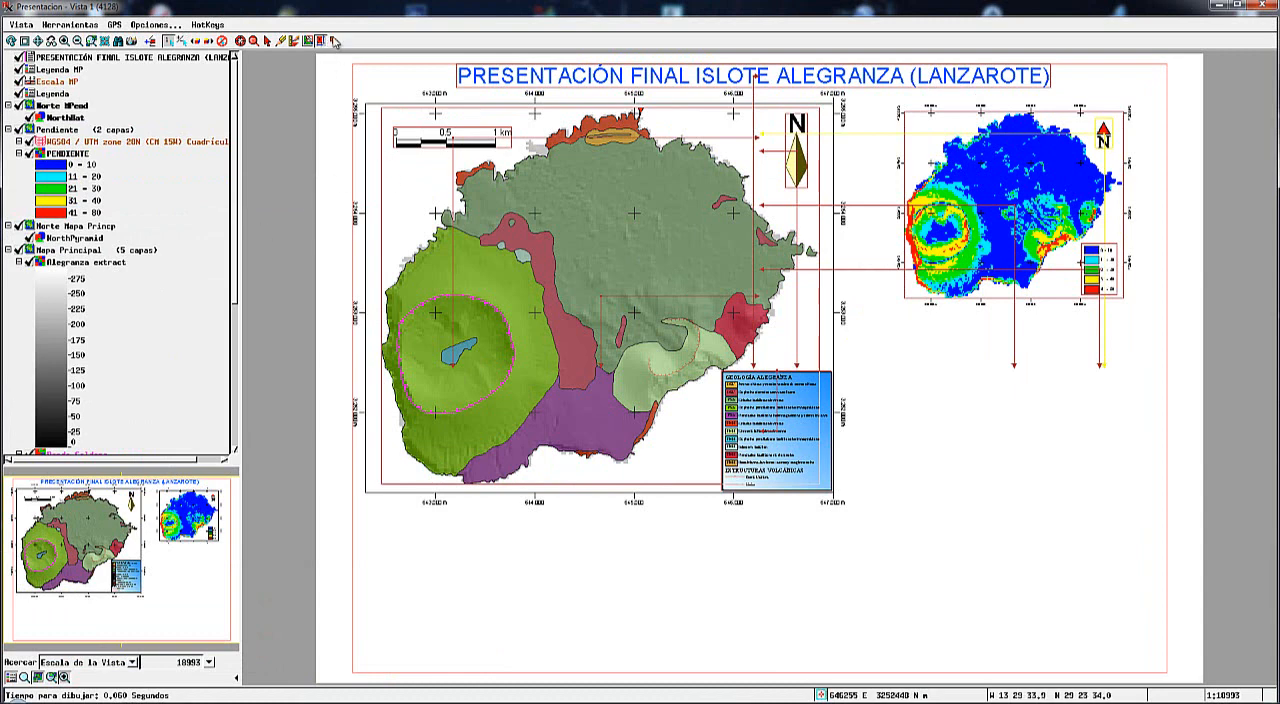
Give the slope map's legend a light beige background fill and a drawn border.
{"action": "left_click", "coordinate": [253, 40]}
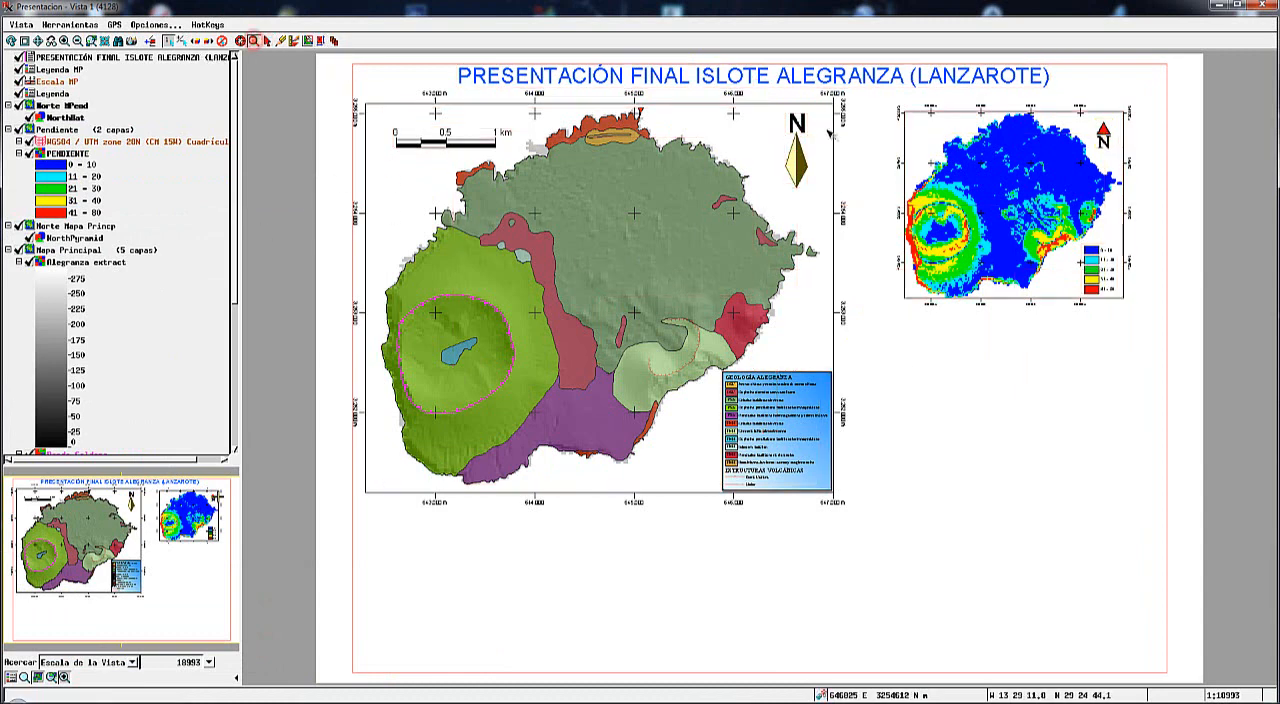
{"action": "left_click_drag", "start_coordinate": [880, 108], "coordinate": [1206, 288]}
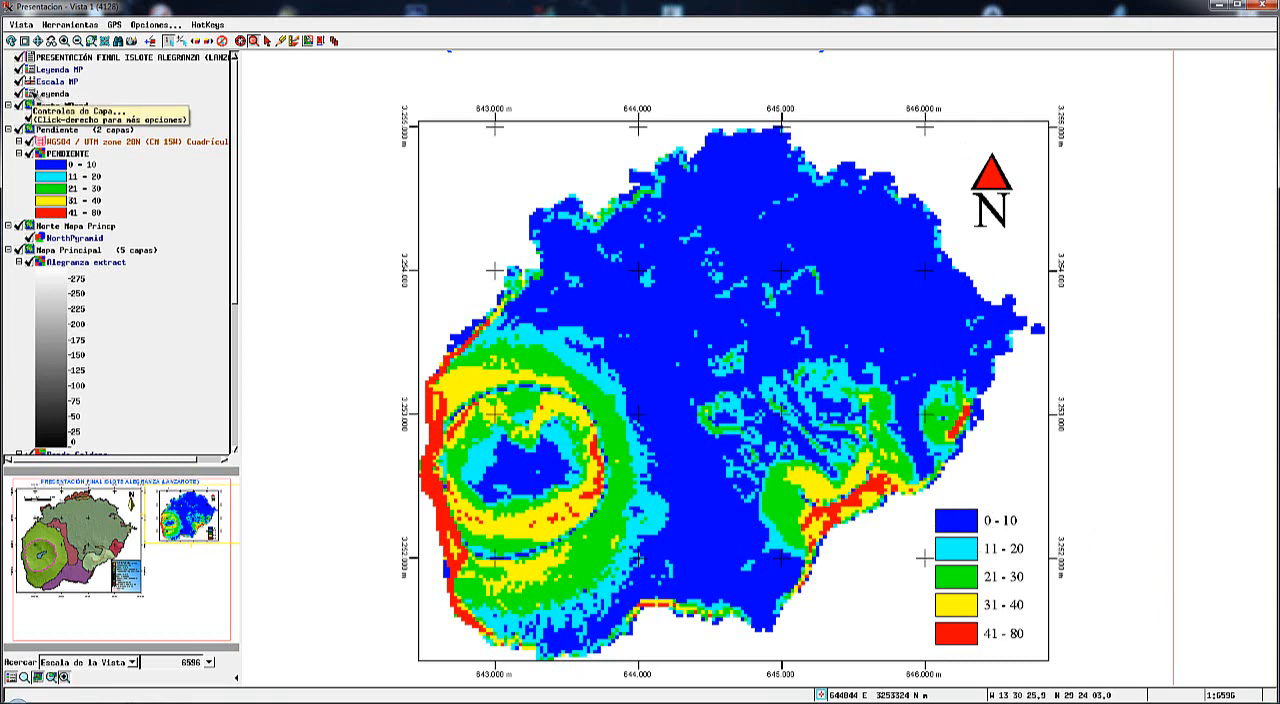
{"action": "left_click", "coordinate": [30, 94]}
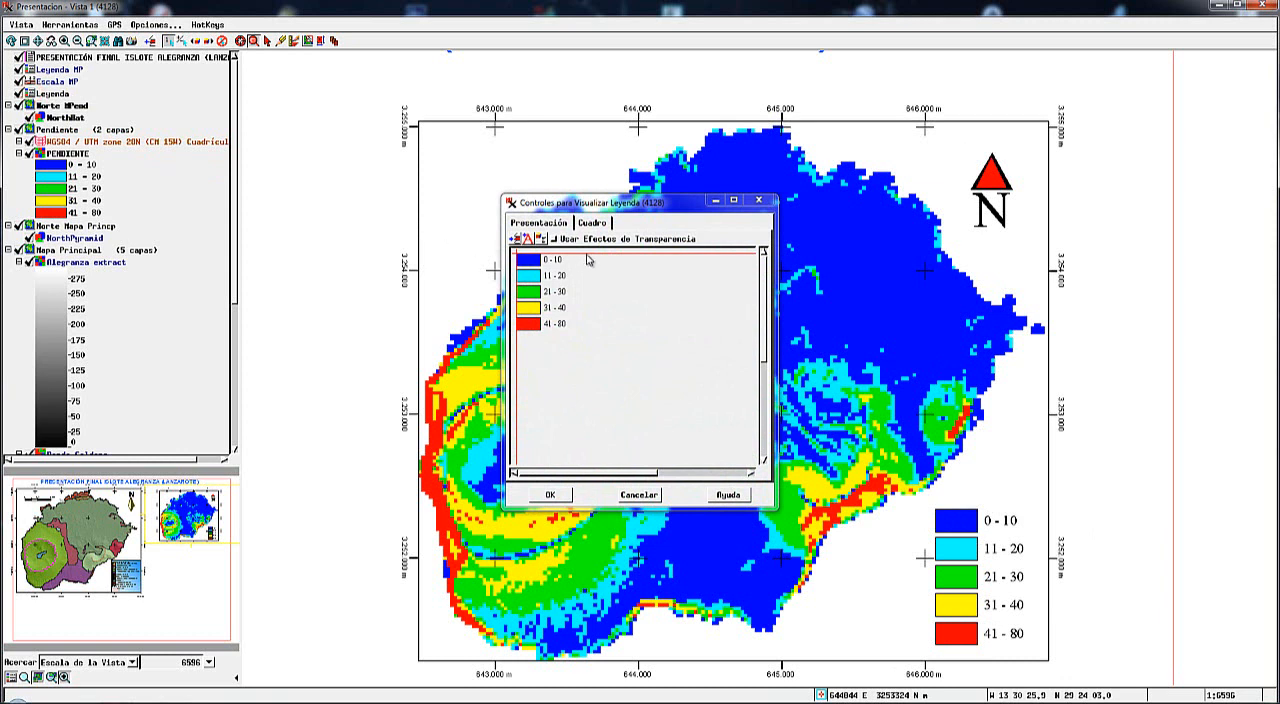
{"action": "left_click", "coordinate": [593, 224]}
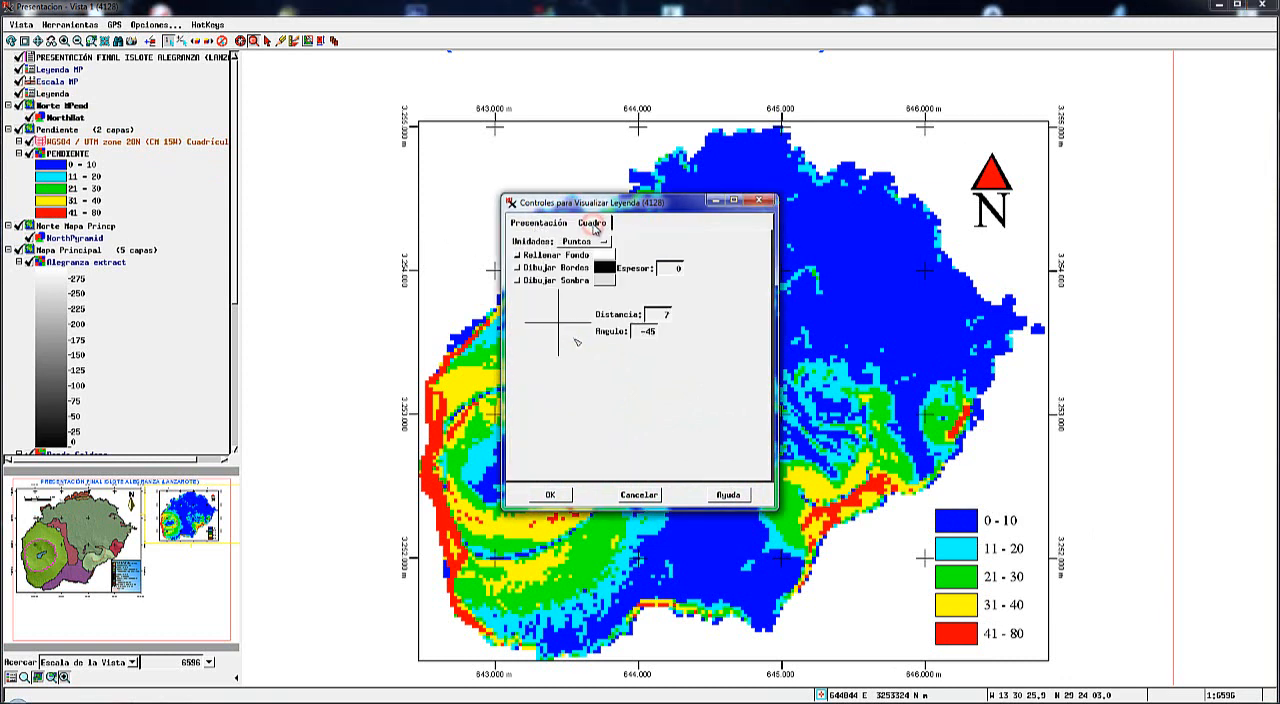
{"action": "left_click", "coordinate": [519, 258]}
{"action": "left_click", "coordinate": [604, 256]}
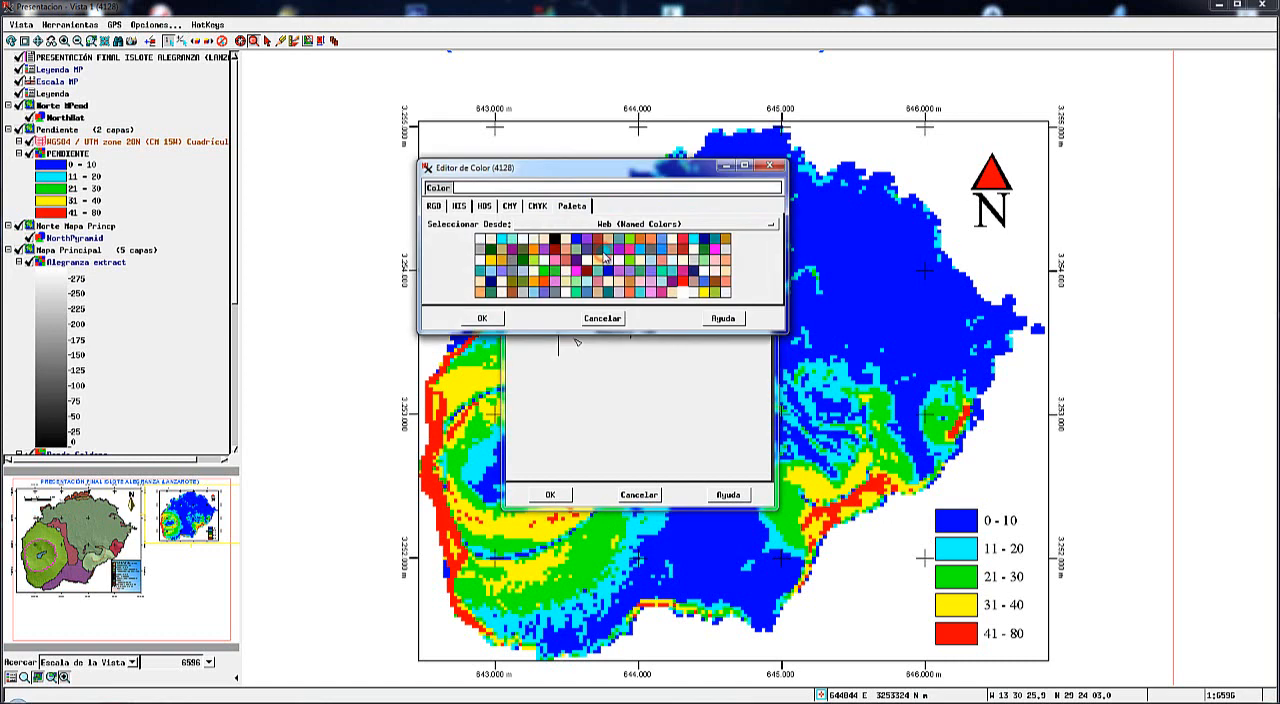
{"action": "left_click", "coordinate": [490, 240]}
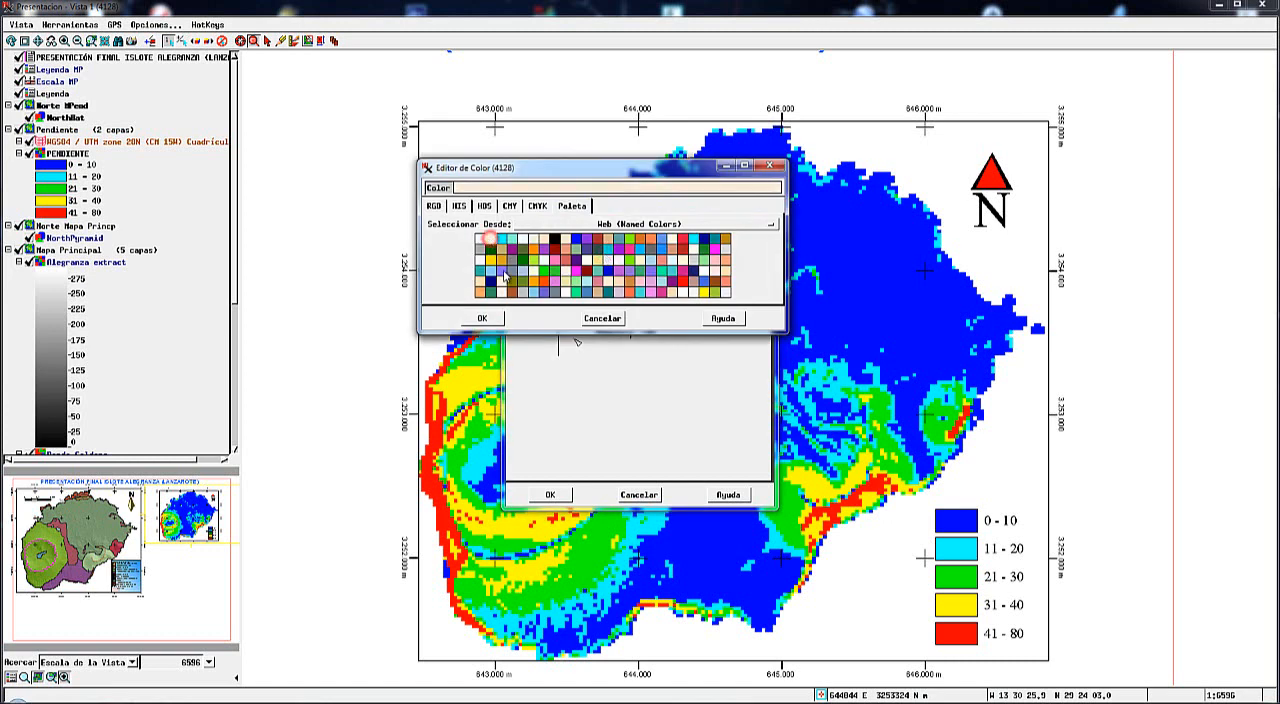
{"action": "left_click", "coordinate": [490, 320]}
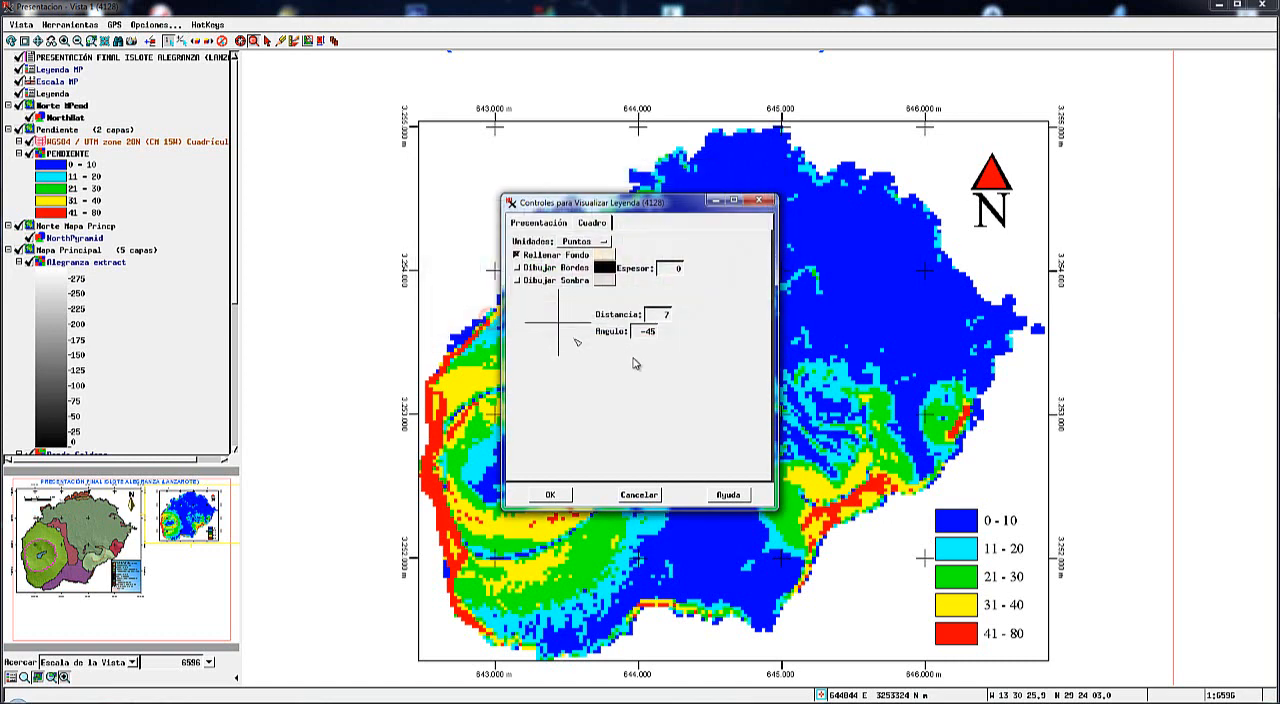
{"action": "left_click", "coordinate": [517, 268]}
{"action": "left_click", "coordinate": [549, 495]}
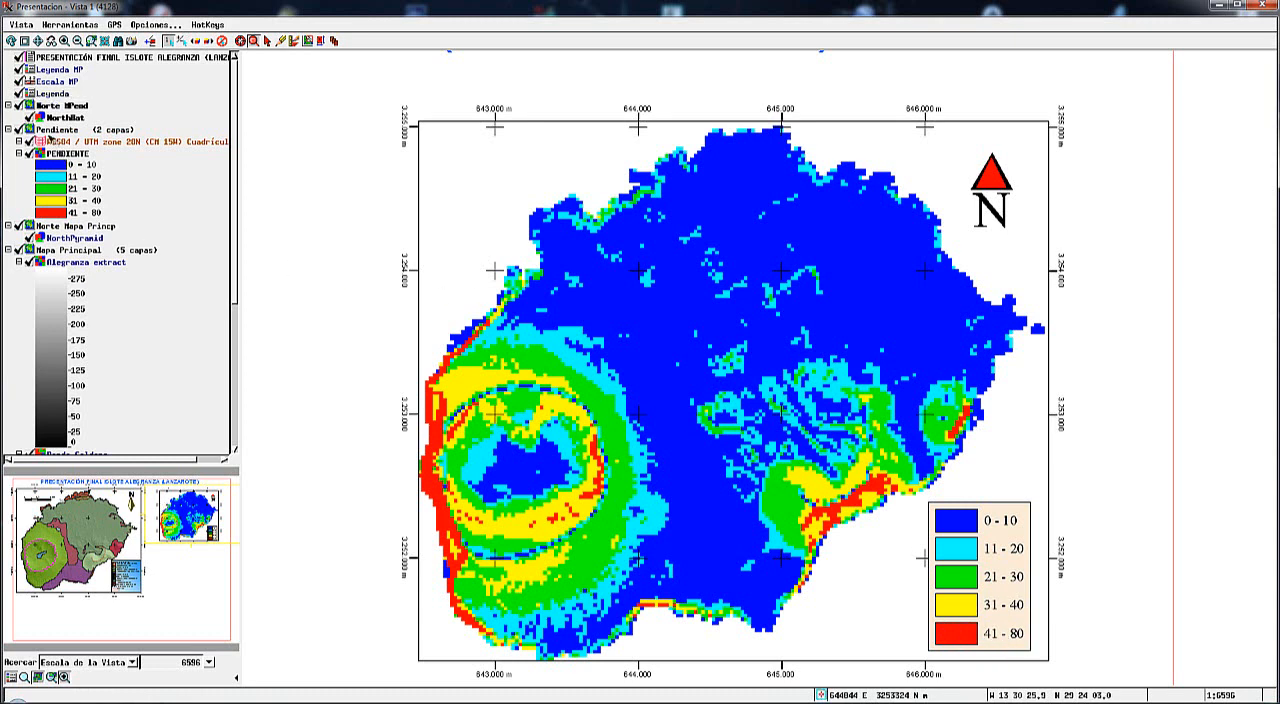
Change the label of the slope legend's red entry to "> 40".
{"action": "left_click", "coordinate": [32, 95]}
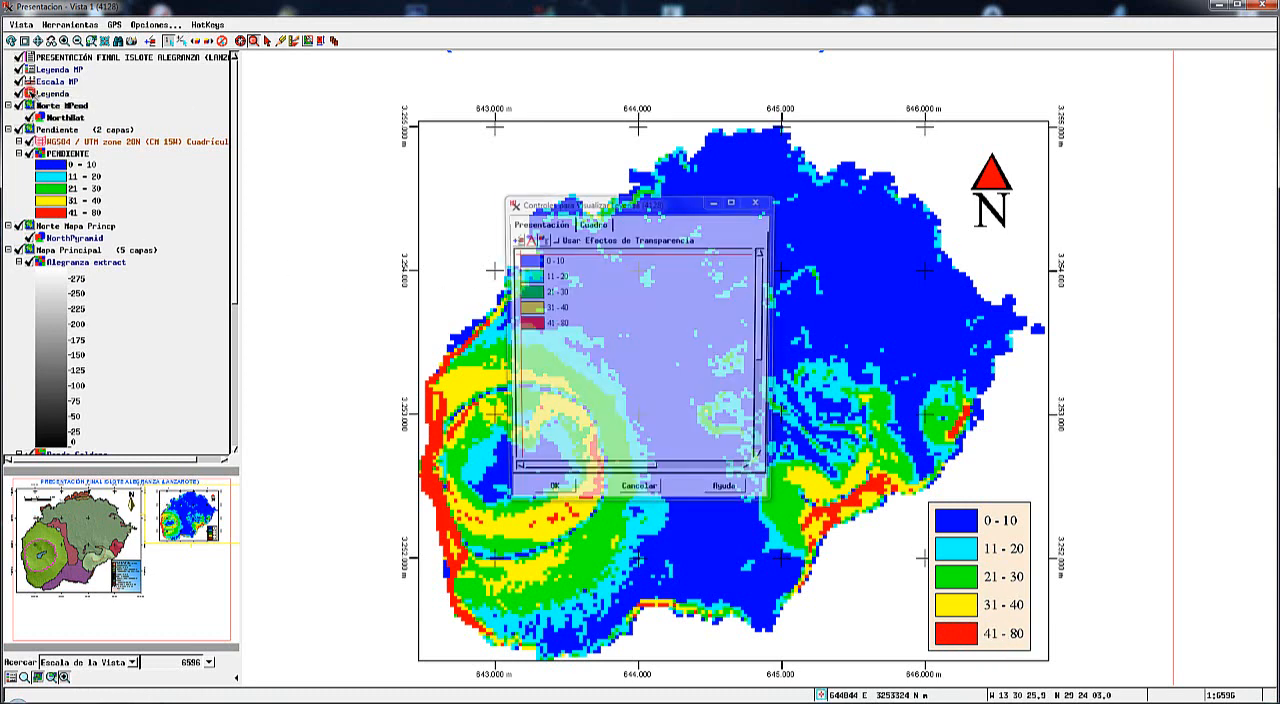
{"action": "left_click", "coordinate": [549, 327]}
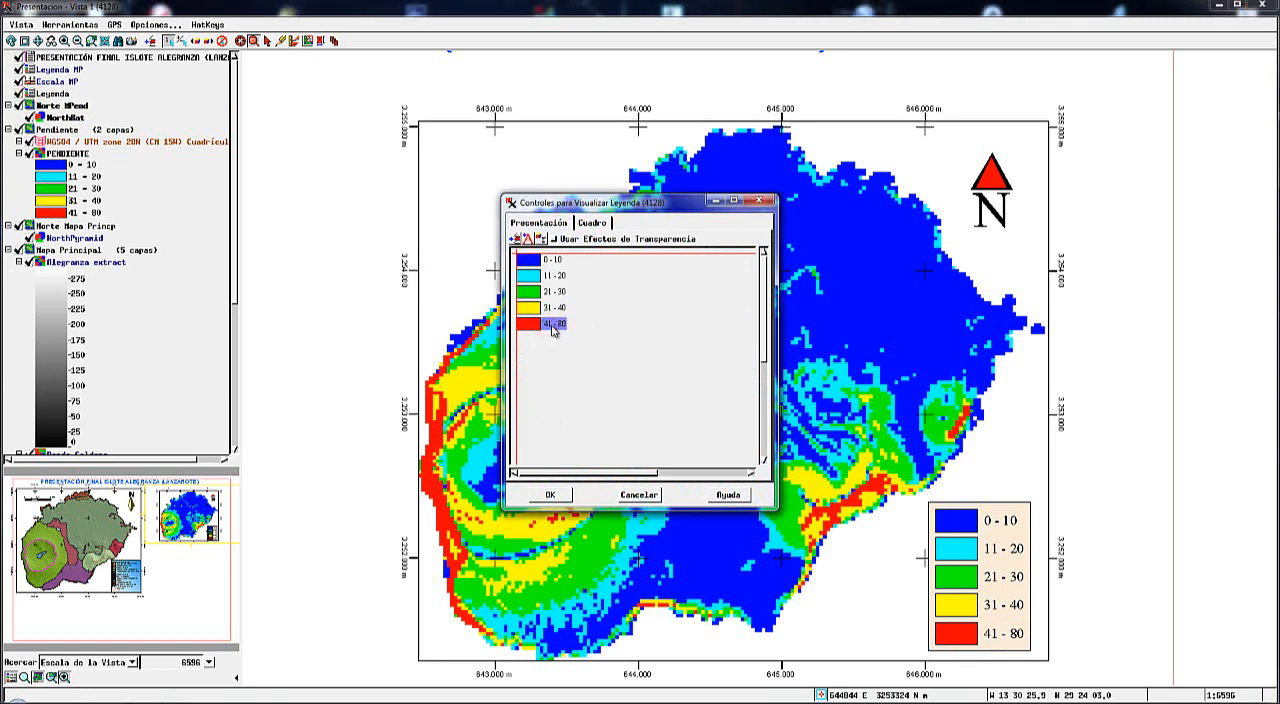
{"action": "right_click", "coordinate": [552, 330]}
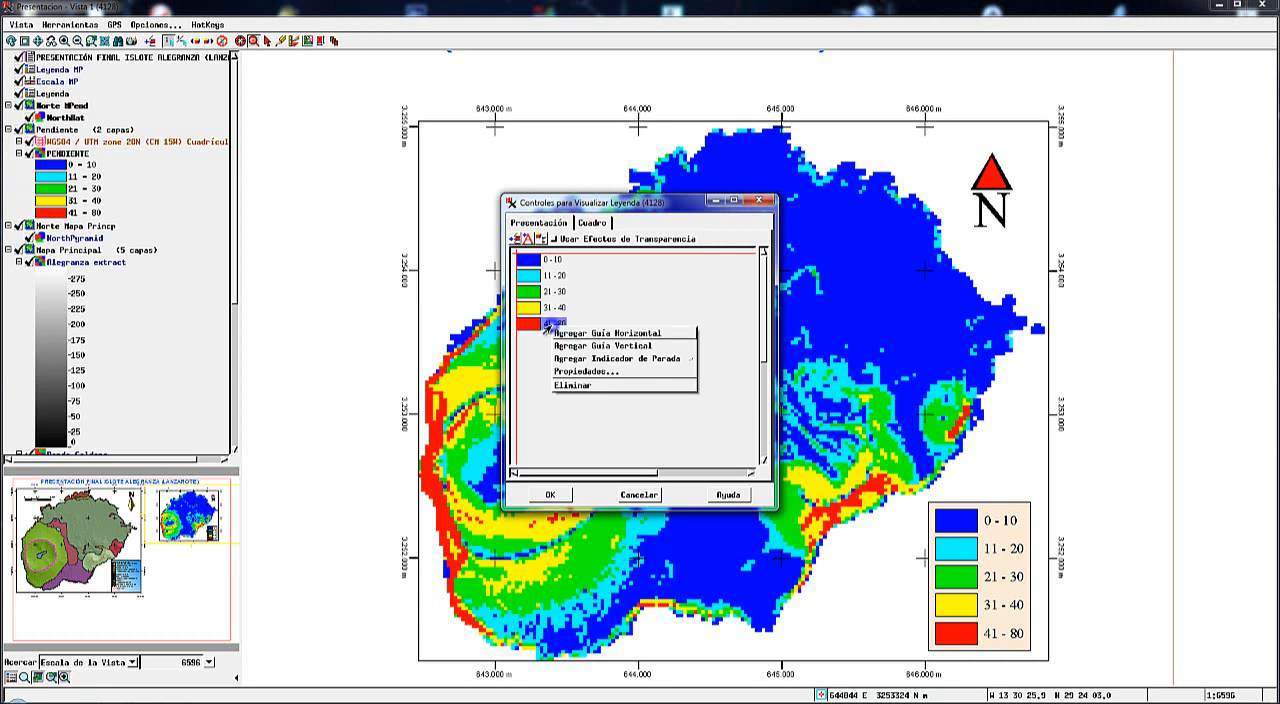
{"action": "left_click", "coordinate": [581, 374]}
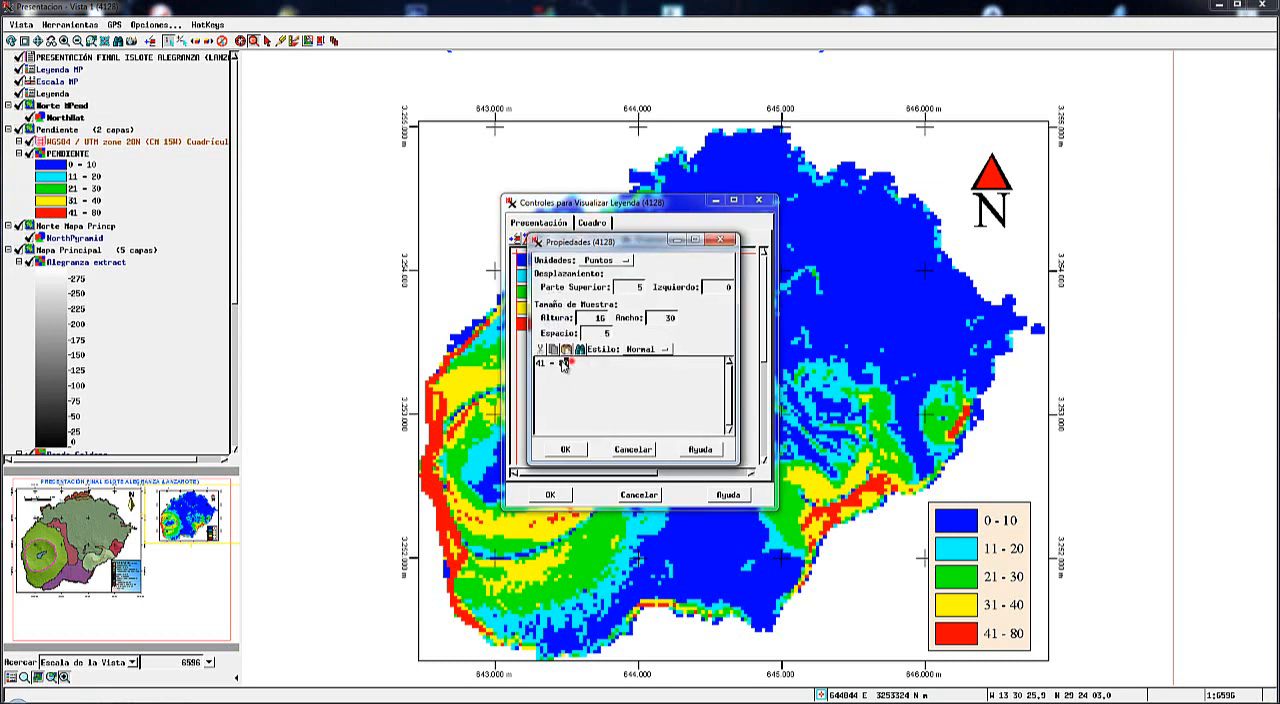
{"action": "left_click_drag", "start_coordinate": [570, 364], "coordinate": [533, 365]}
{"action": "key", "text": "Delete"}
{"action": "left_click", "coordinate": [565, 451]}
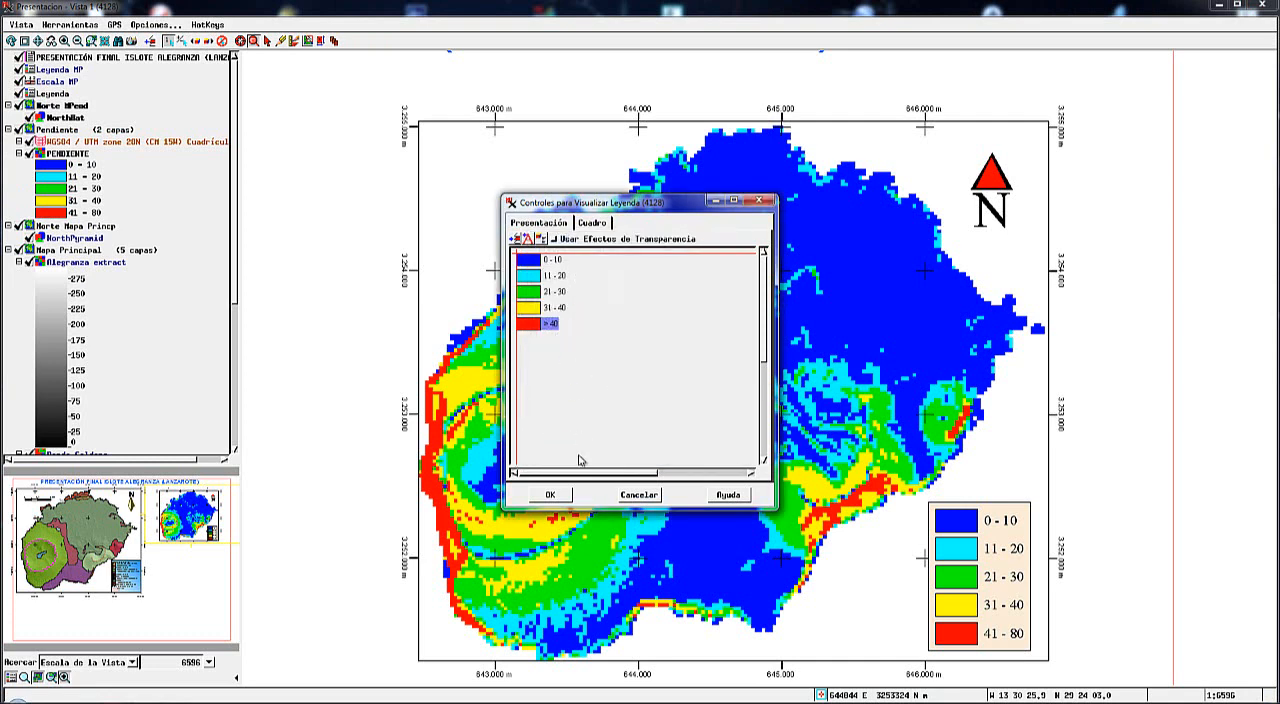
{"action": "left_click", "coordinate": [551, 495]}
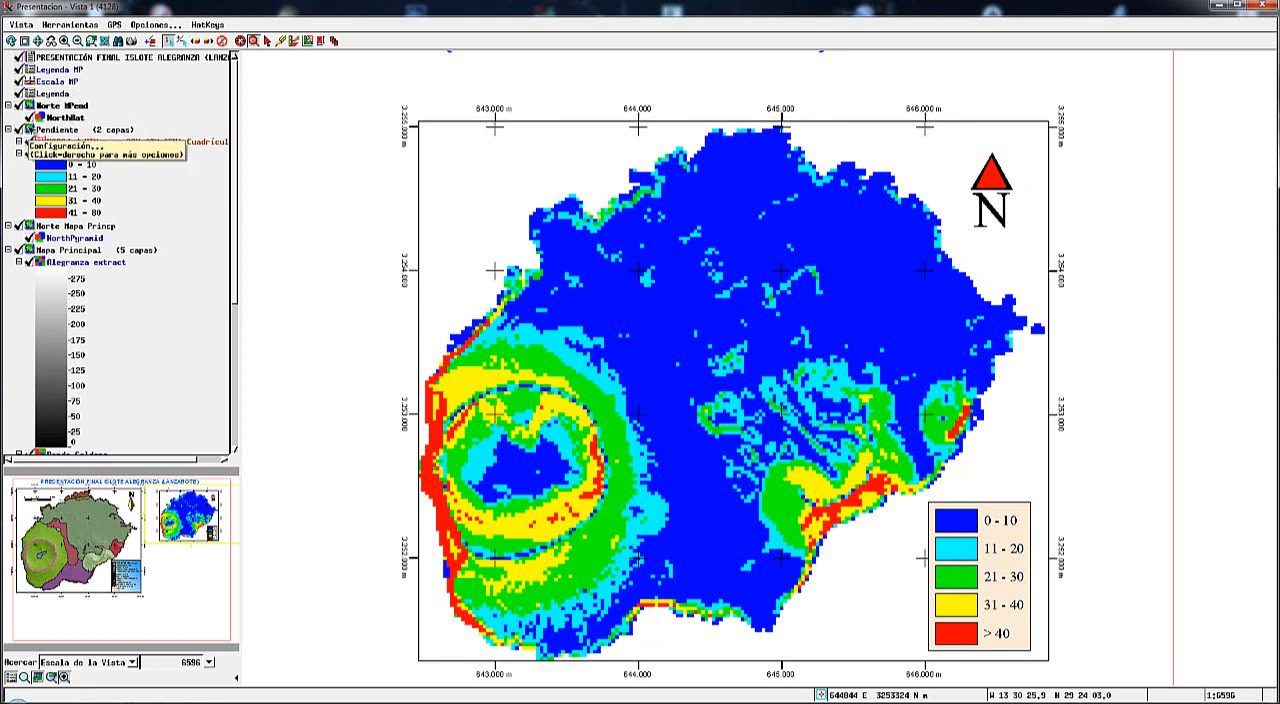
Add a 1 km graphic scale bar at 1:30000 and place it in the slope map's upper-left area.
{"action": "left_click", "coordinate": [29, 130]}
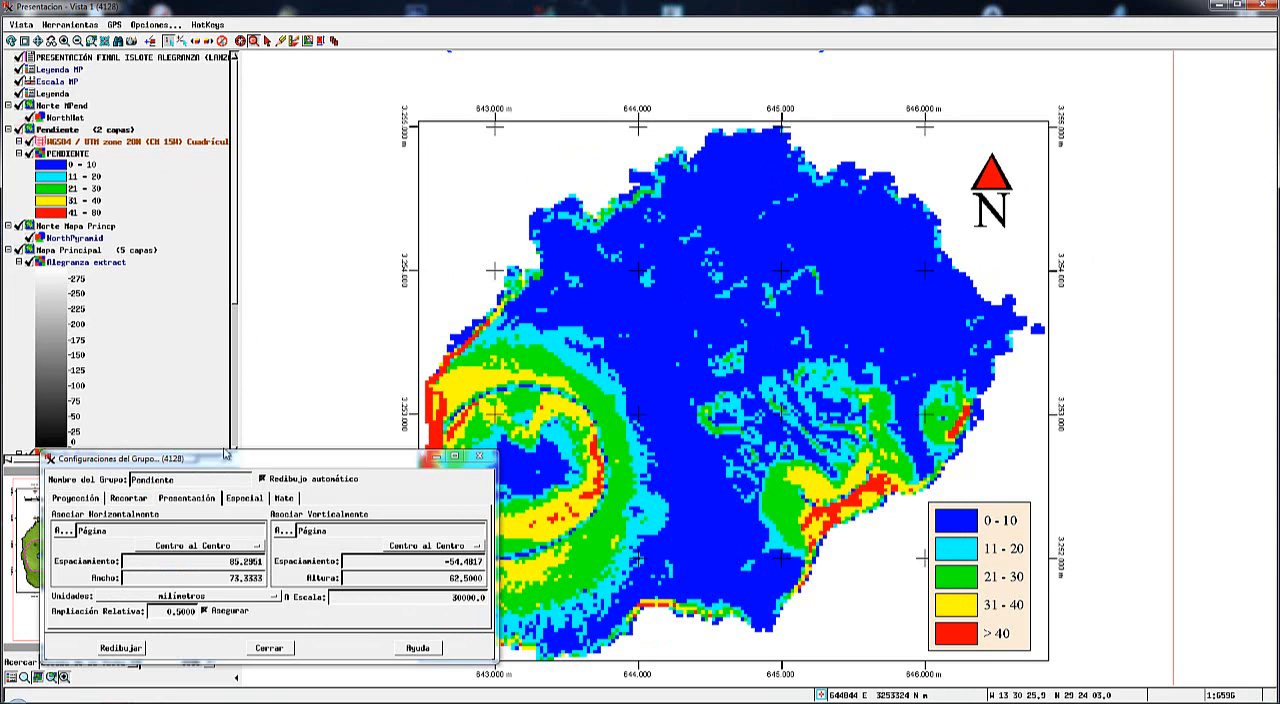
{"action": "left_click_drag", "start_coordinate": [214, 460], "coordinate": [214, 306]}
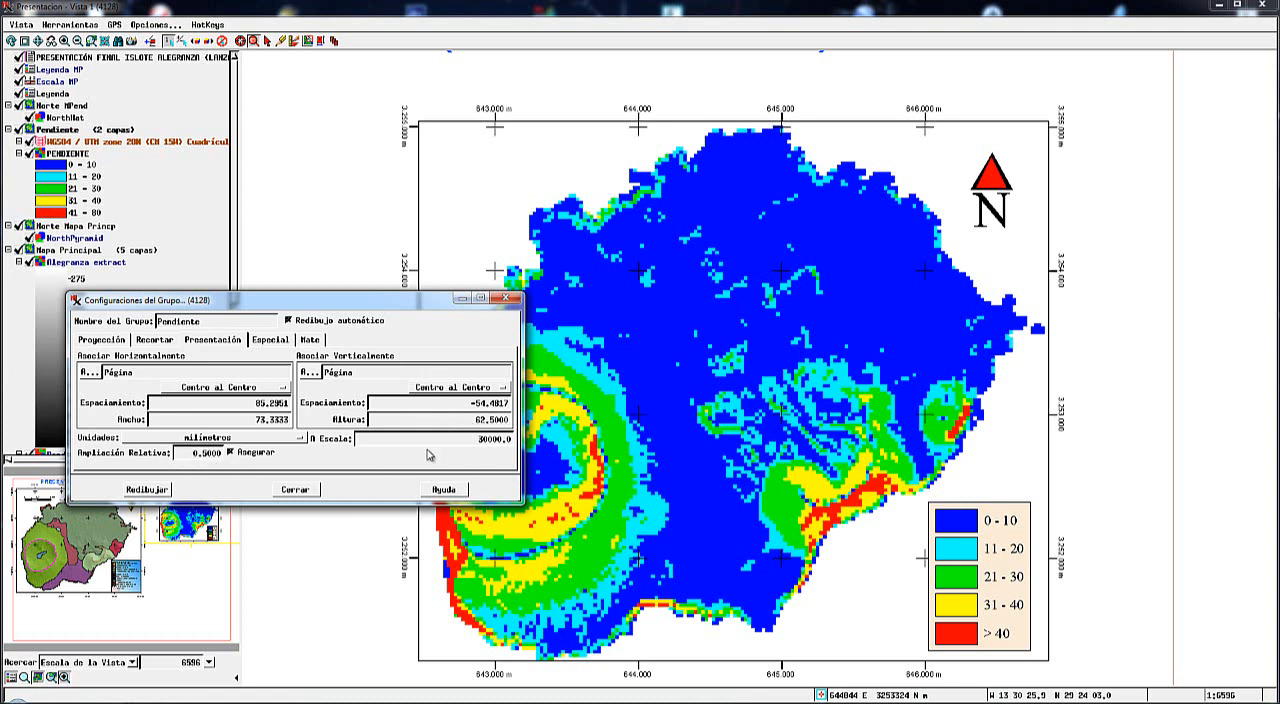
{"action": "left_click", "coordinate": [295, 490]}
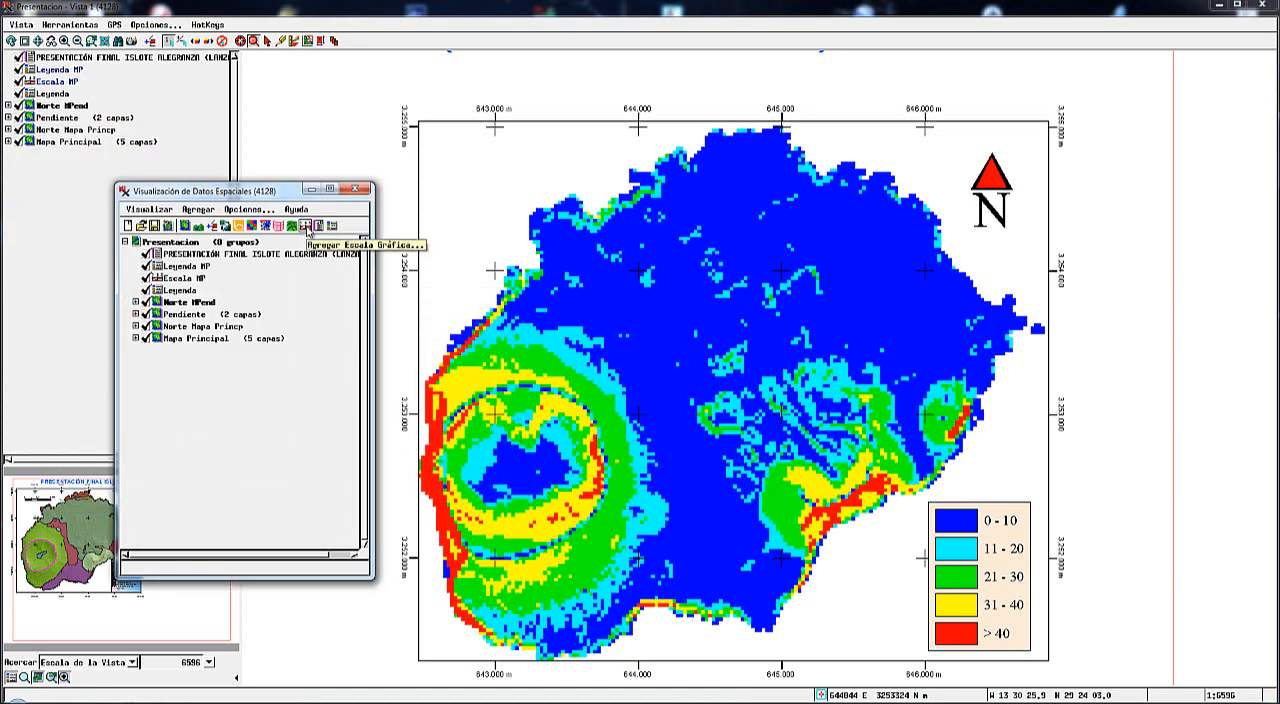
{"action": "left_click", "coordinate": [306, 226]}
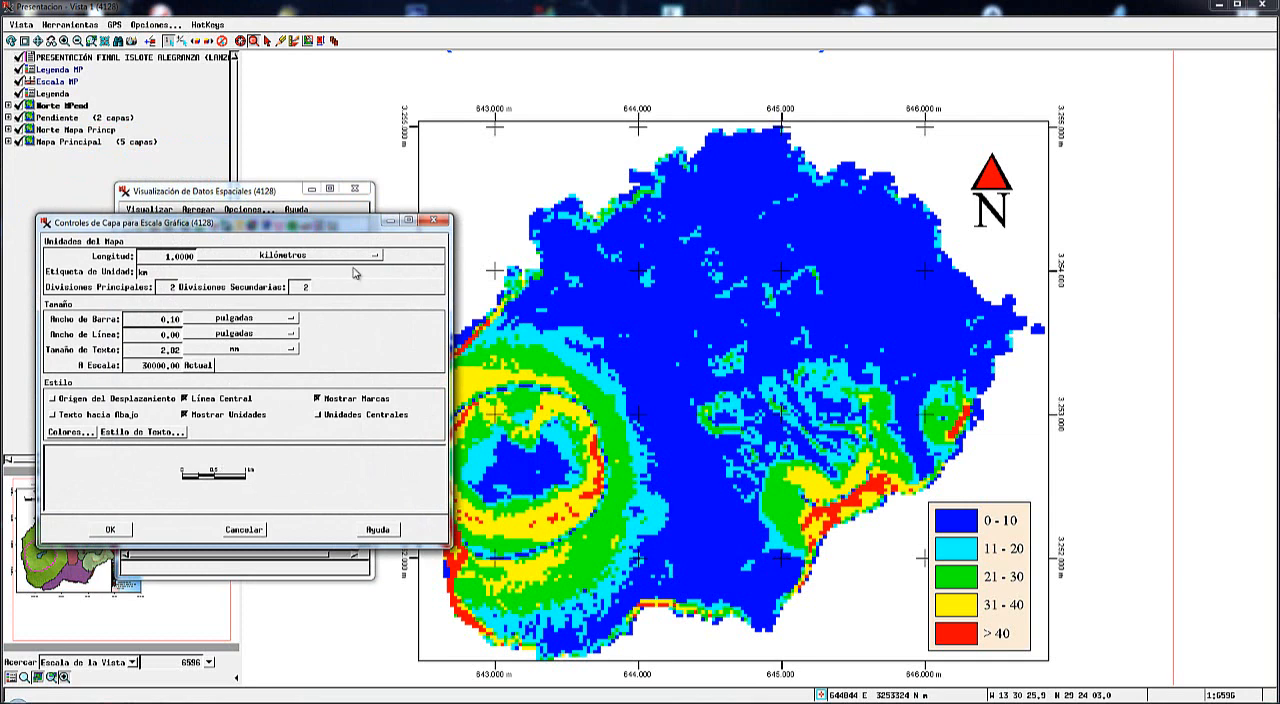
{"action": "left_click", "coordinate": [112, 530]}
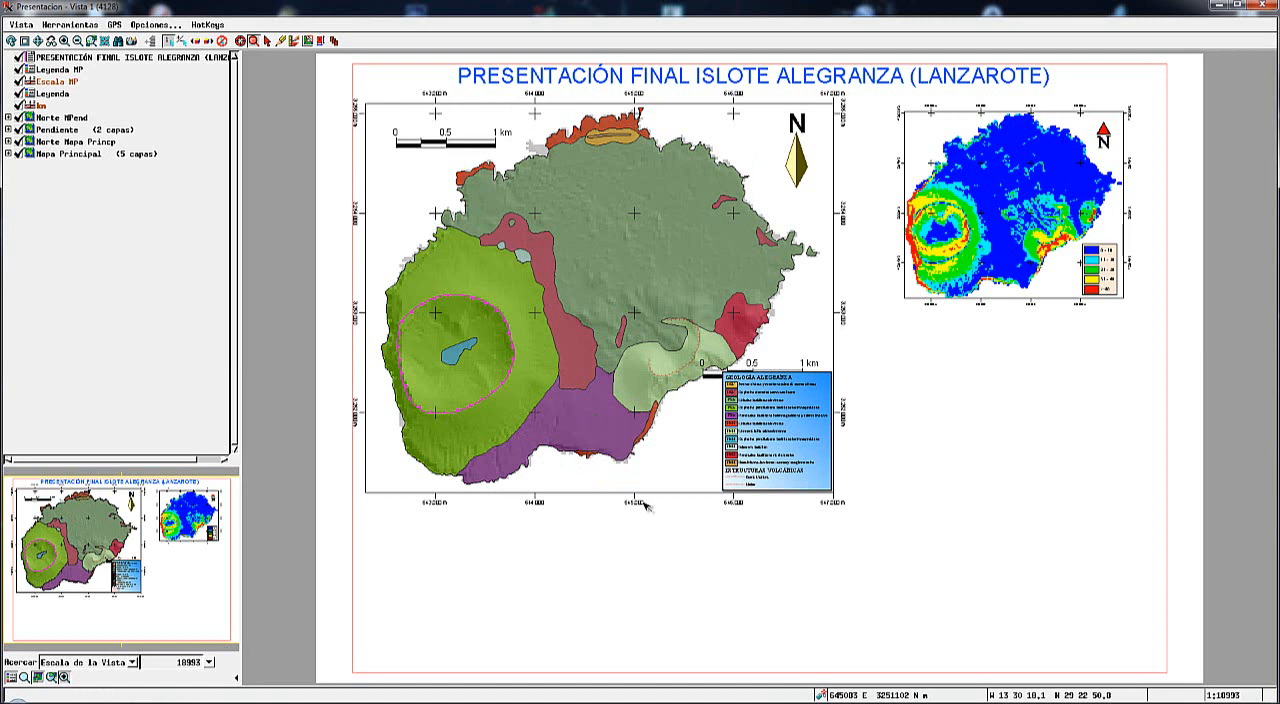
{"action": "left_click", "coordinate": [321, 41]}
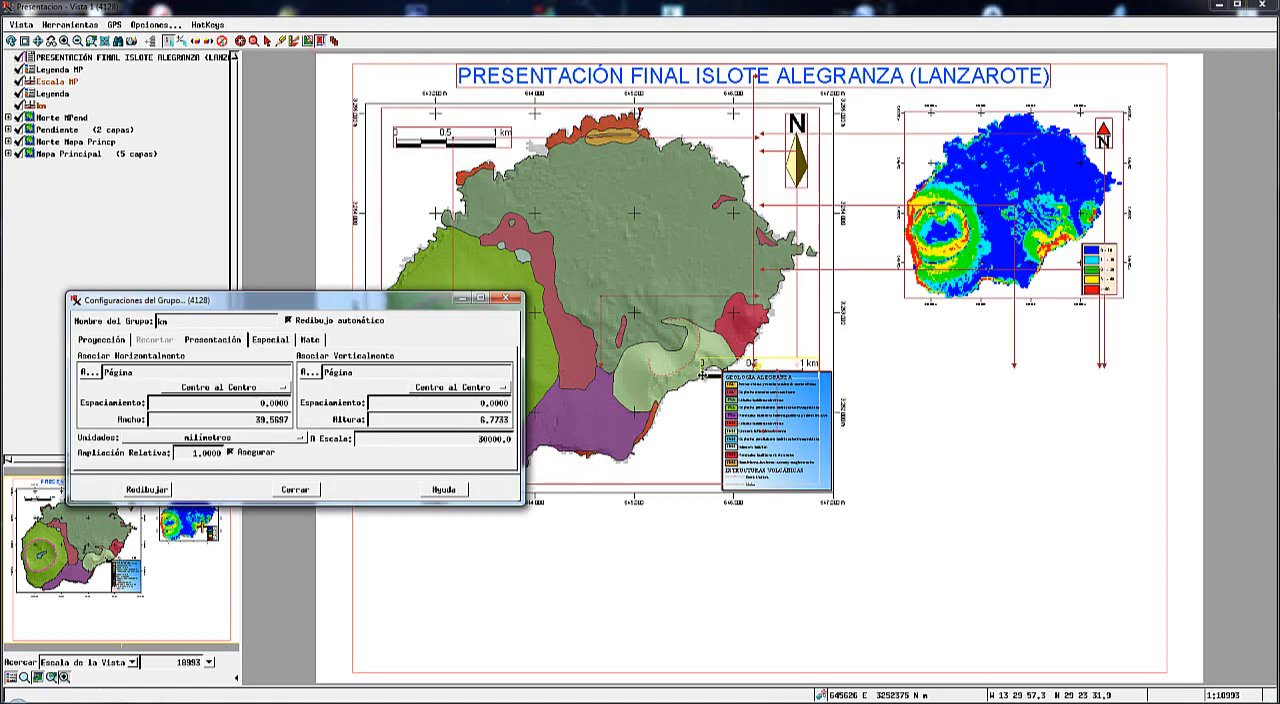
{"action": "left_click_drag", "start_coordinate": [716, 367], "coordinate": [921, 124]}
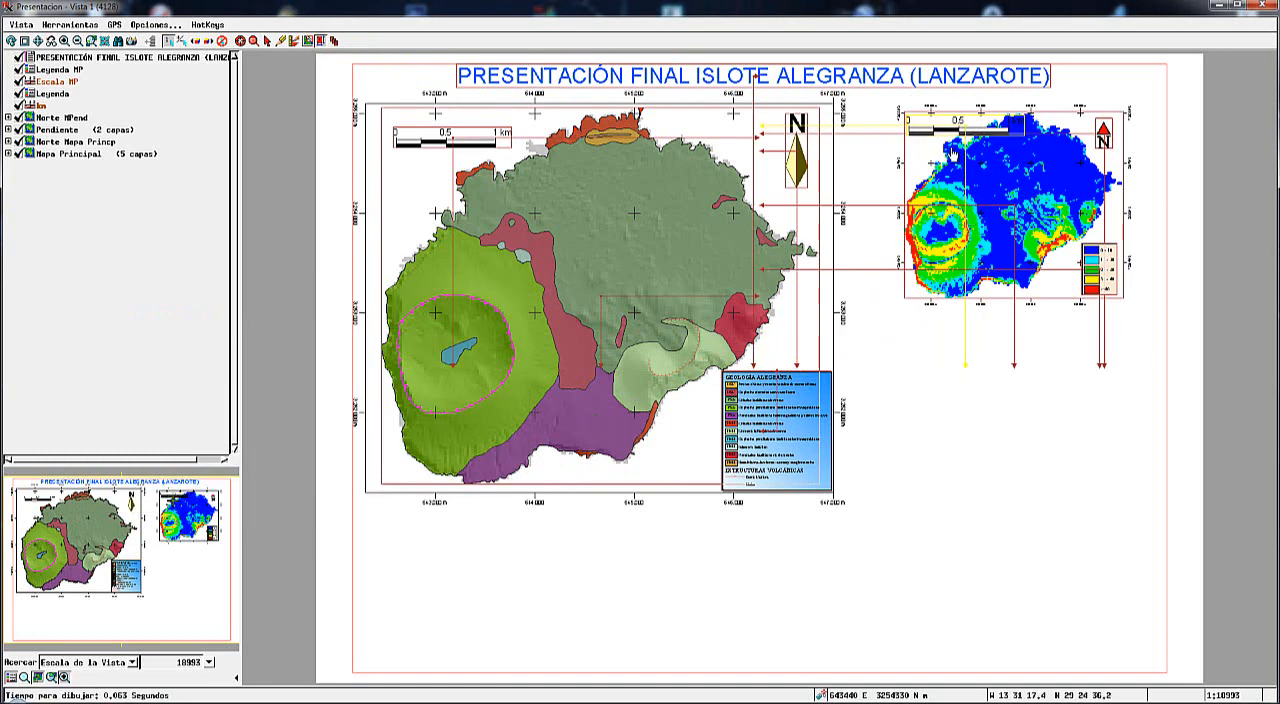
Set the new scale bar's relative zoom to 0.5 to match the slope map.
{"action": "right_click", "coordinate": [40, 106]}
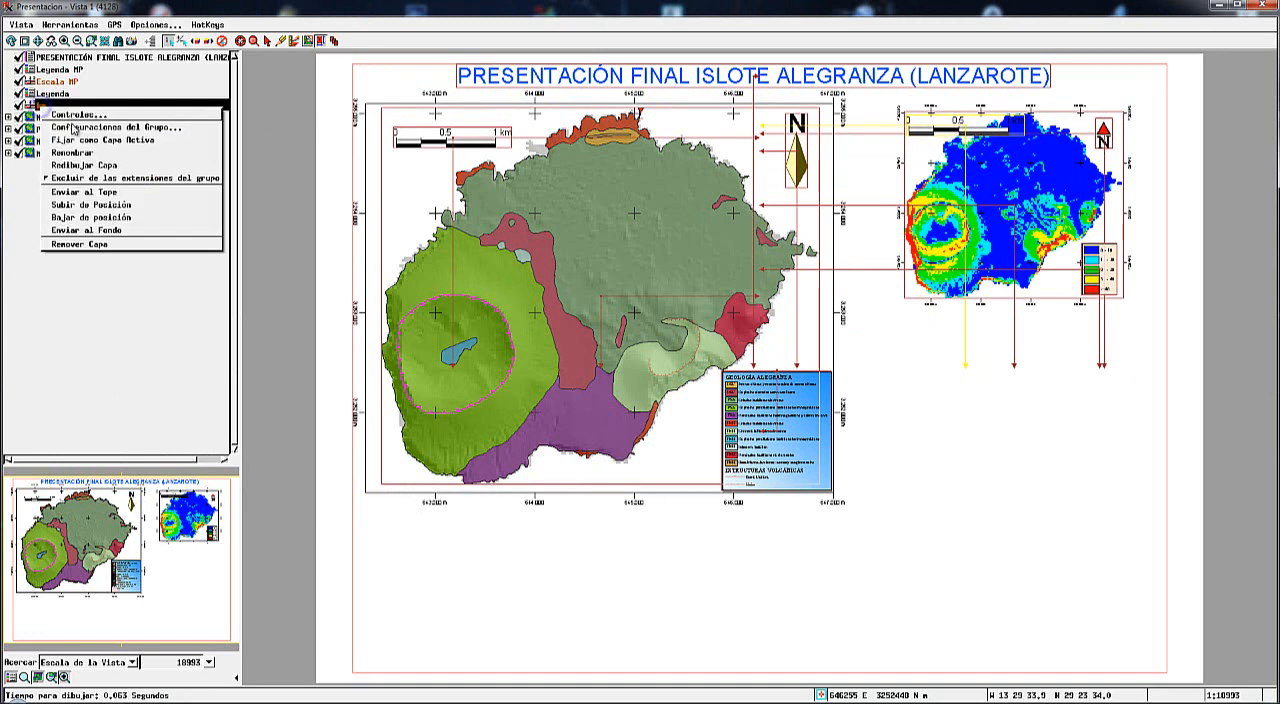
{"action": "left_click", "coordinate": [73, 128]}
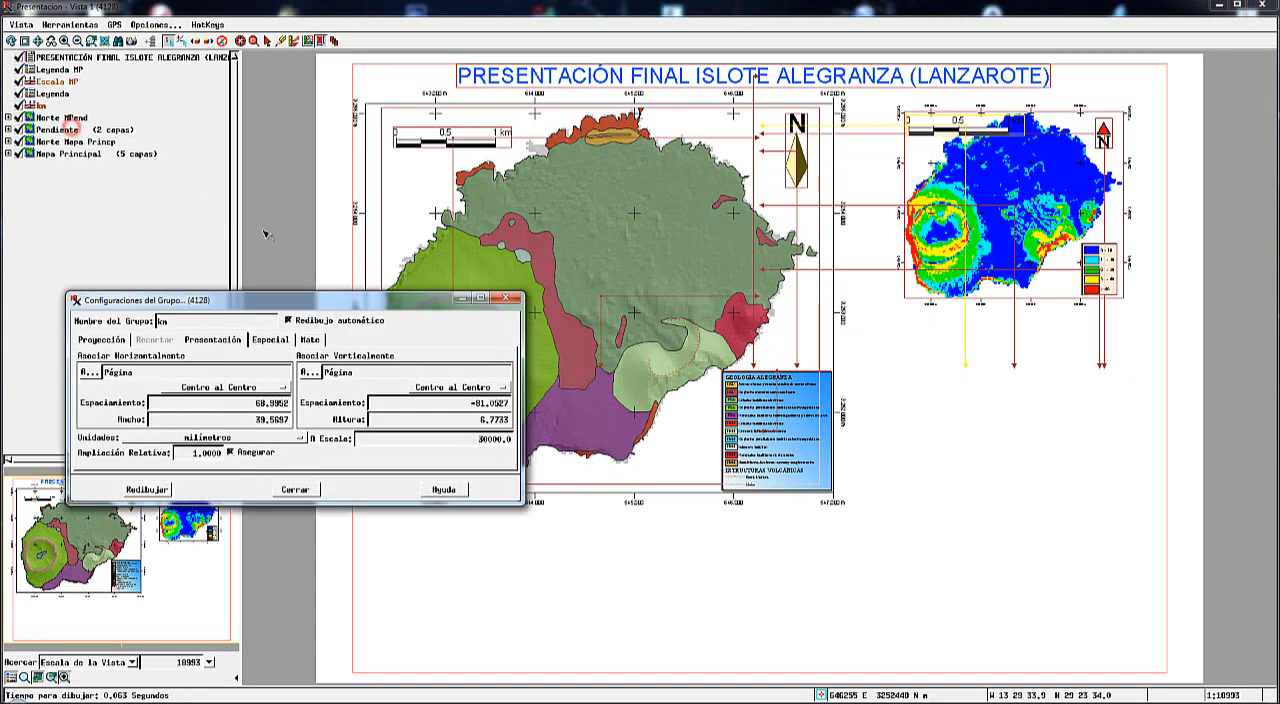
{"action": "double_click", "coordinate": [190, 456]}
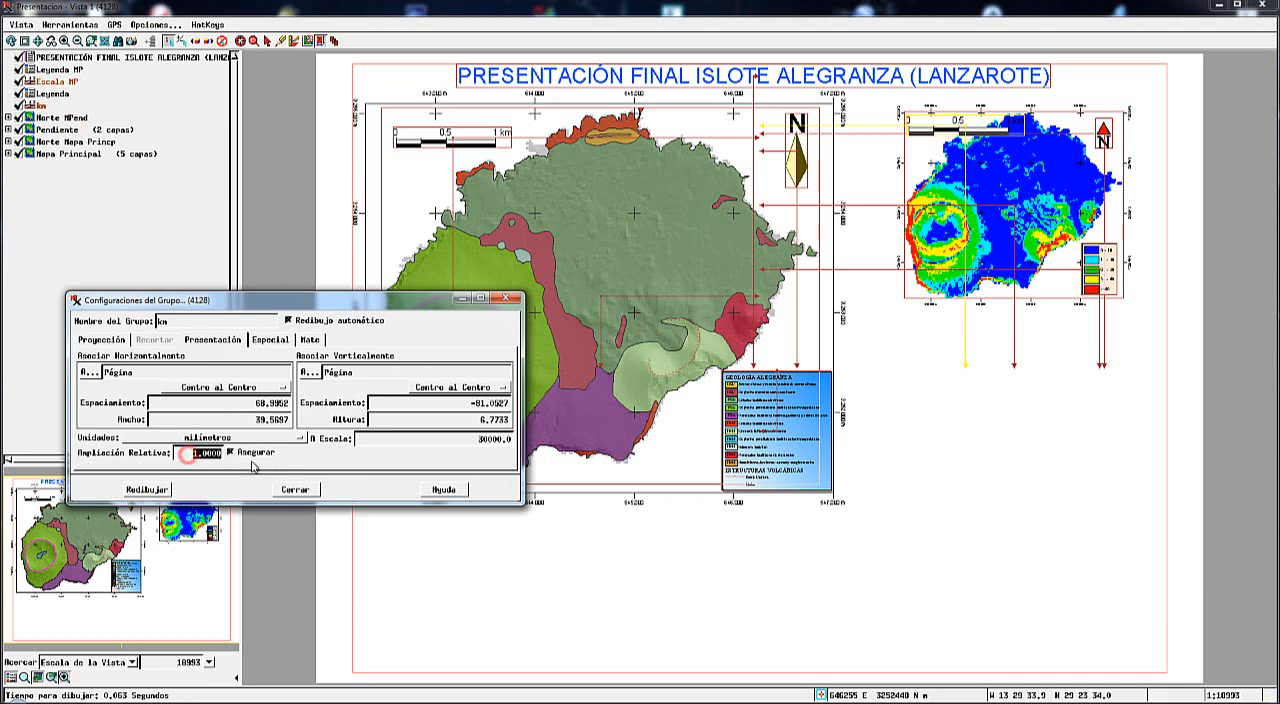
{"action": "type", "text": "0.5"}
{"action": "key", "text": "Return"}
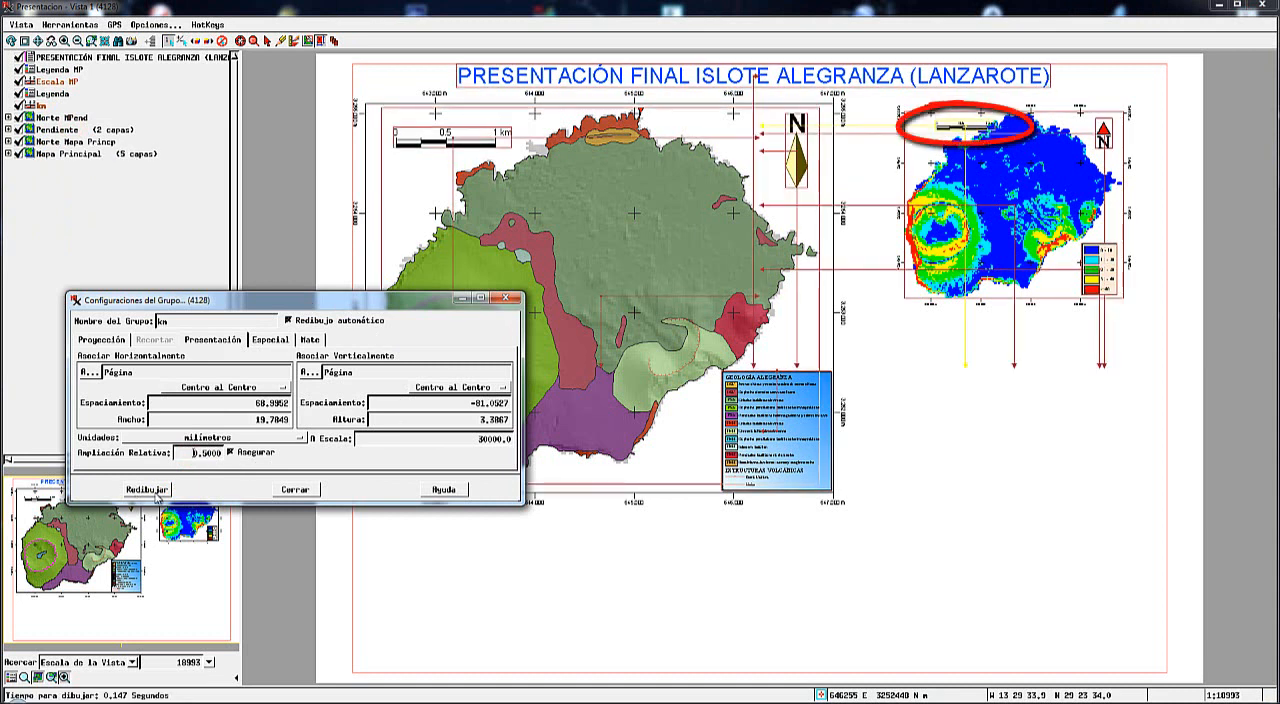
{"action": "left_click", "coordinate": [295, 490]}
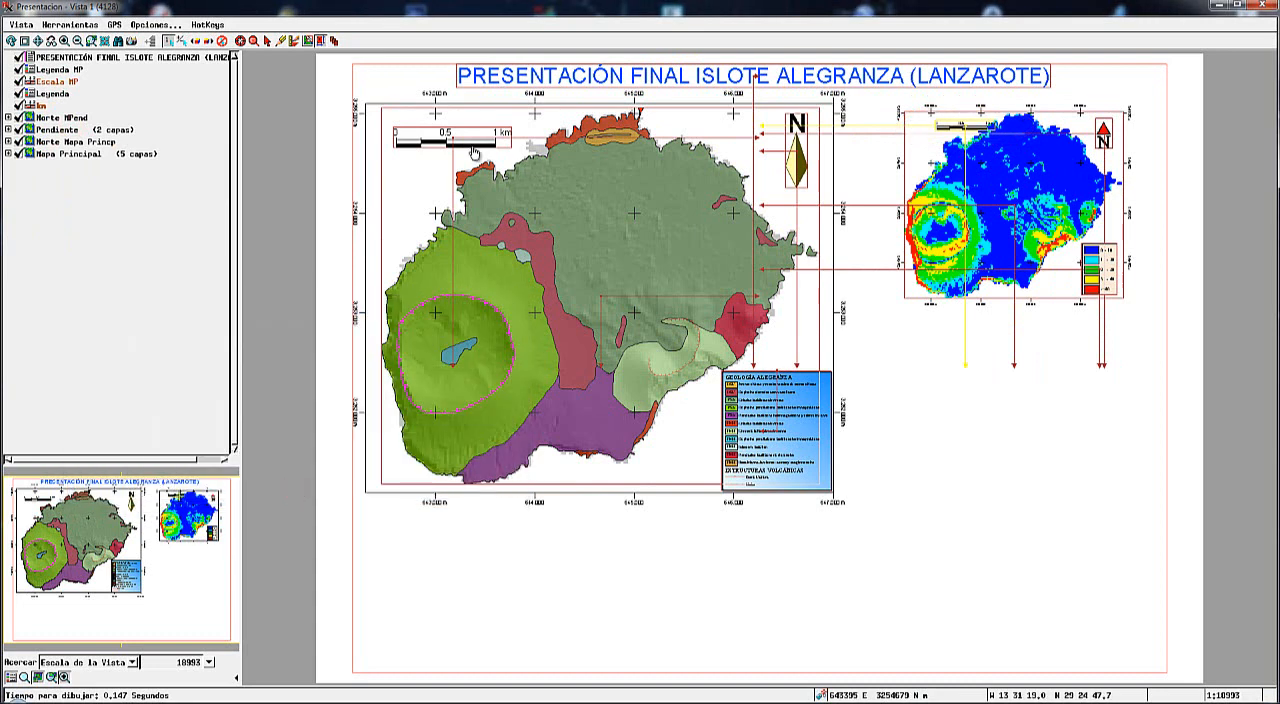
Align the scale bar with the 643.000 and 644.000 grid marks on the slope map's upper edge to check its length.
{"action": "left_click", "coordinate": [254, 41]}
{"action": "left_click_drag", "start_coordinate": [856, 83], "coordinate": [1236, 320]}
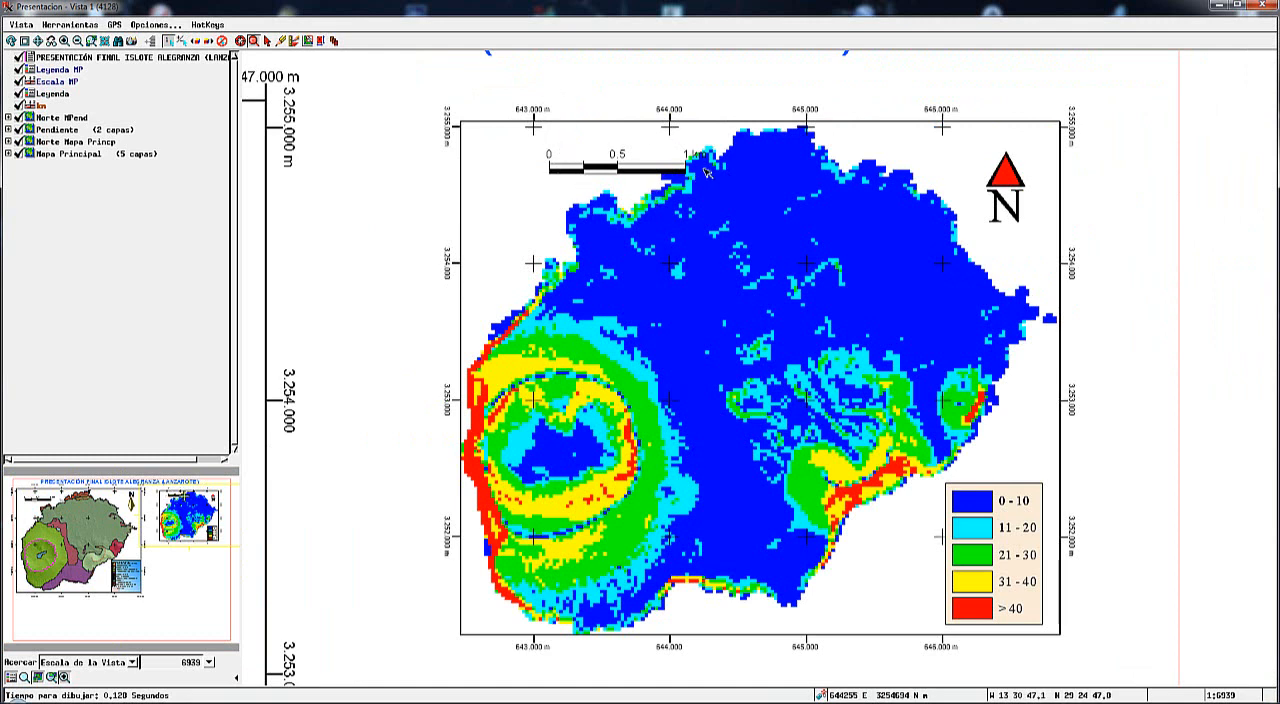
{"action": "left_click", "coordinate": [321, 44]}
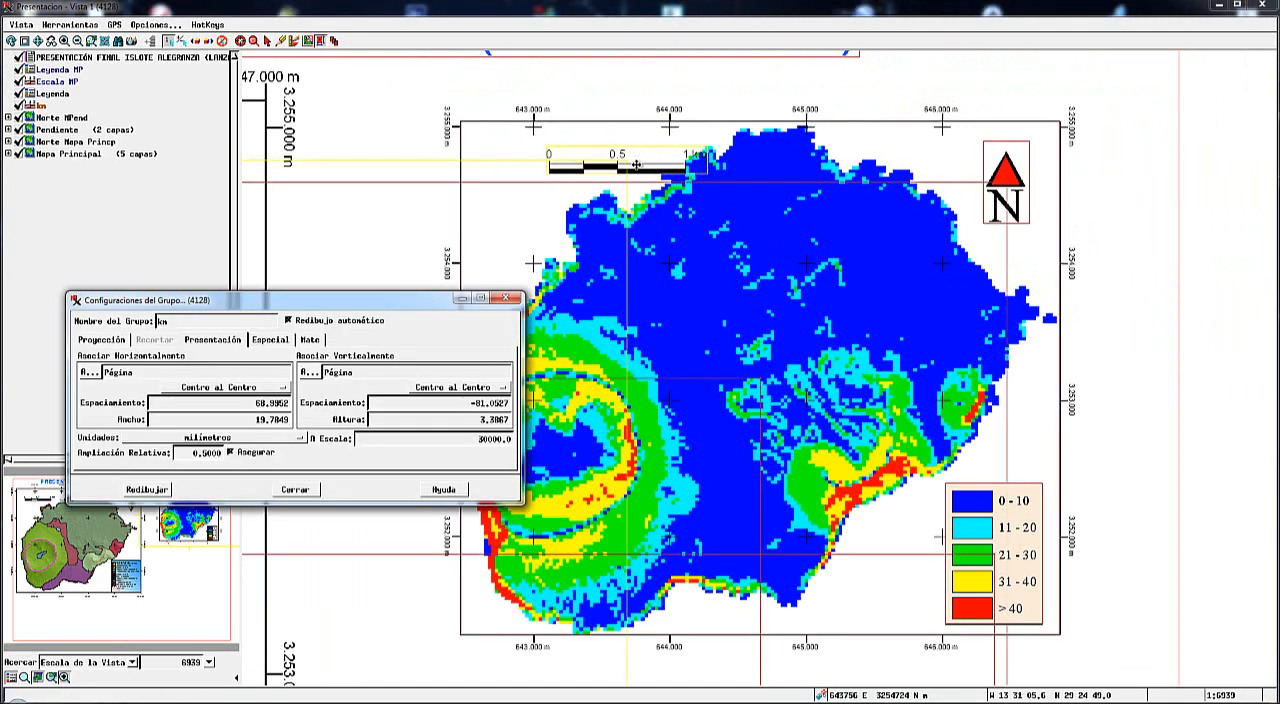
{"action": "mouse_move", "coordinate": [636, 165]}
{"action": "left_mouse_down"}
{"action": "mouse_move", "coordinate": [628, 104]}
{"action": "mouse_move", "coordinate": [633, 148]}
{"action": "left_mouse_up"}
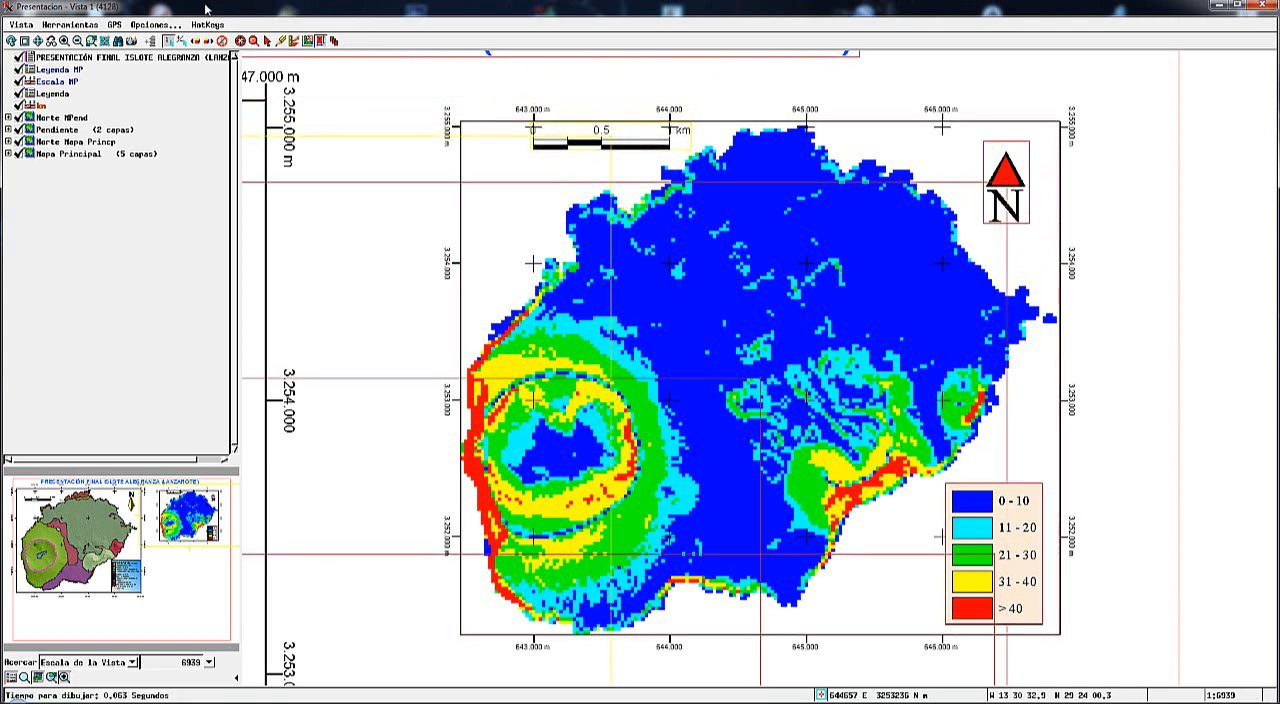
{"action": "left_click", "coordinate": [253, 40]}
{"action": "left_click_drag", "start_coordinate": [506, 94], "coordinate": [708, 218]}
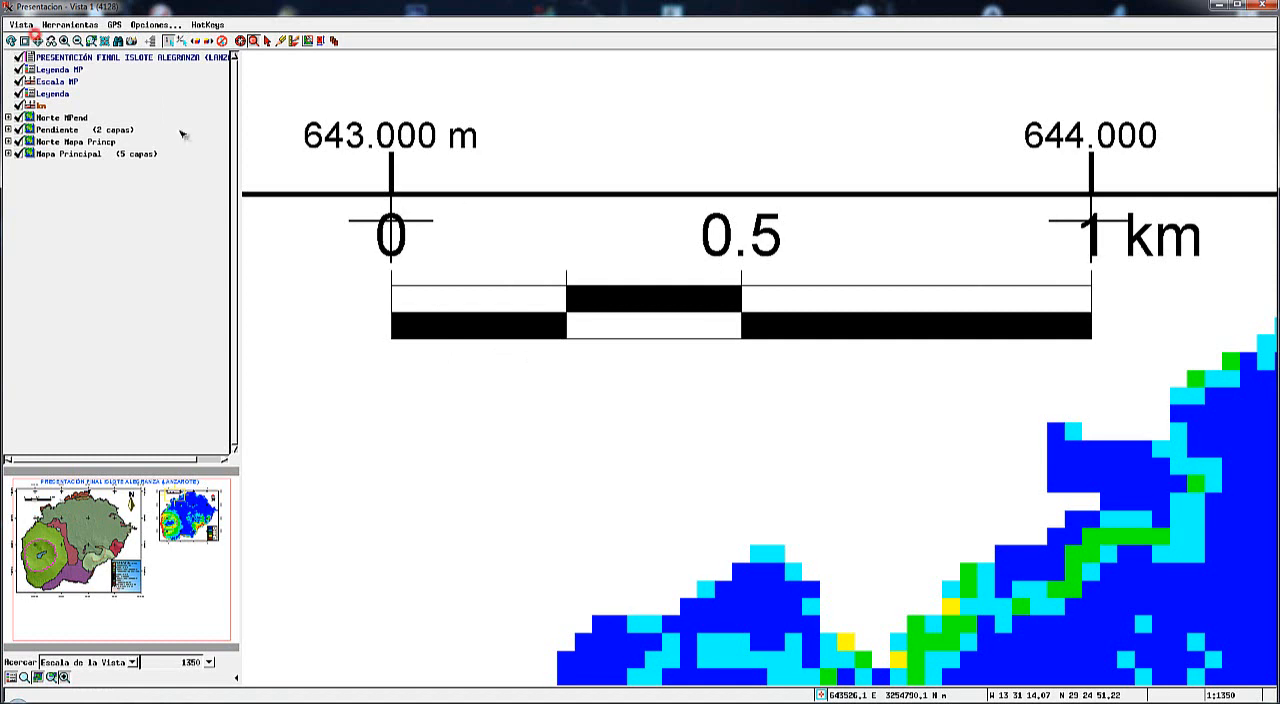
{"action": "left_click", "coordinate": [38, 41]}
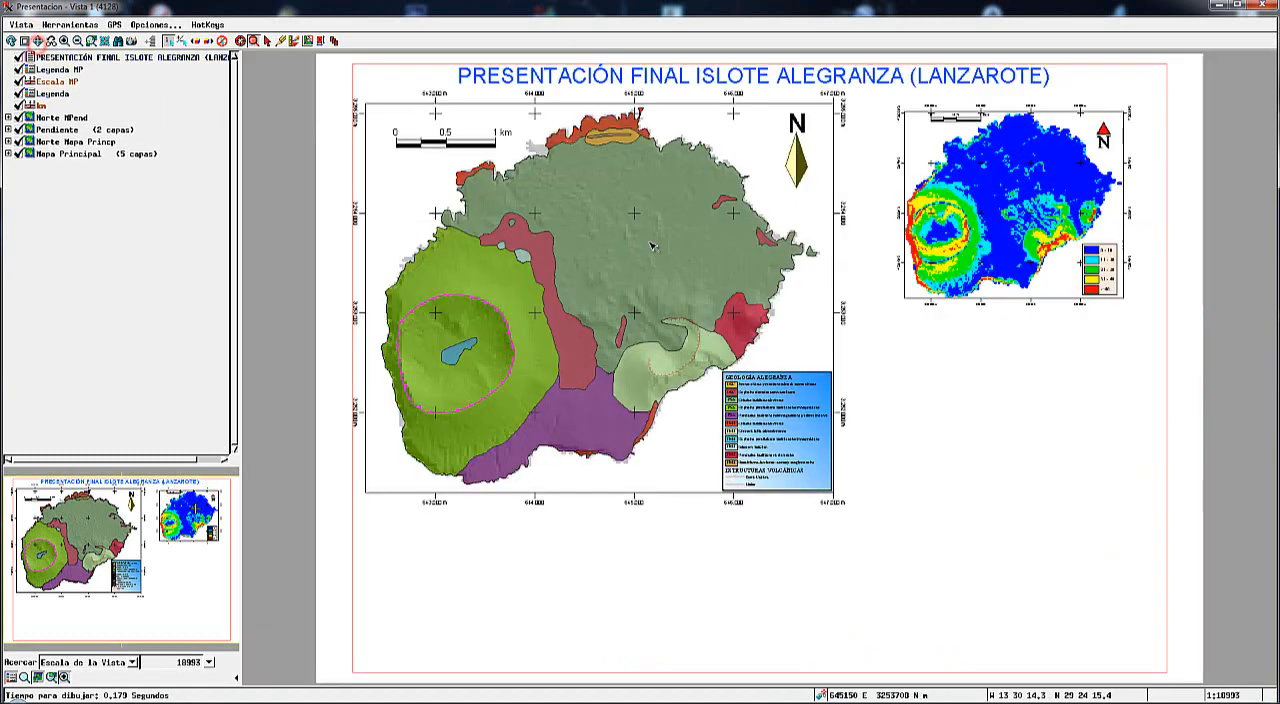
Move the scale bar into the slope map's upper-left corner and leave placement mode.
{"action": "left_click", "coordinate": [320, 42]}
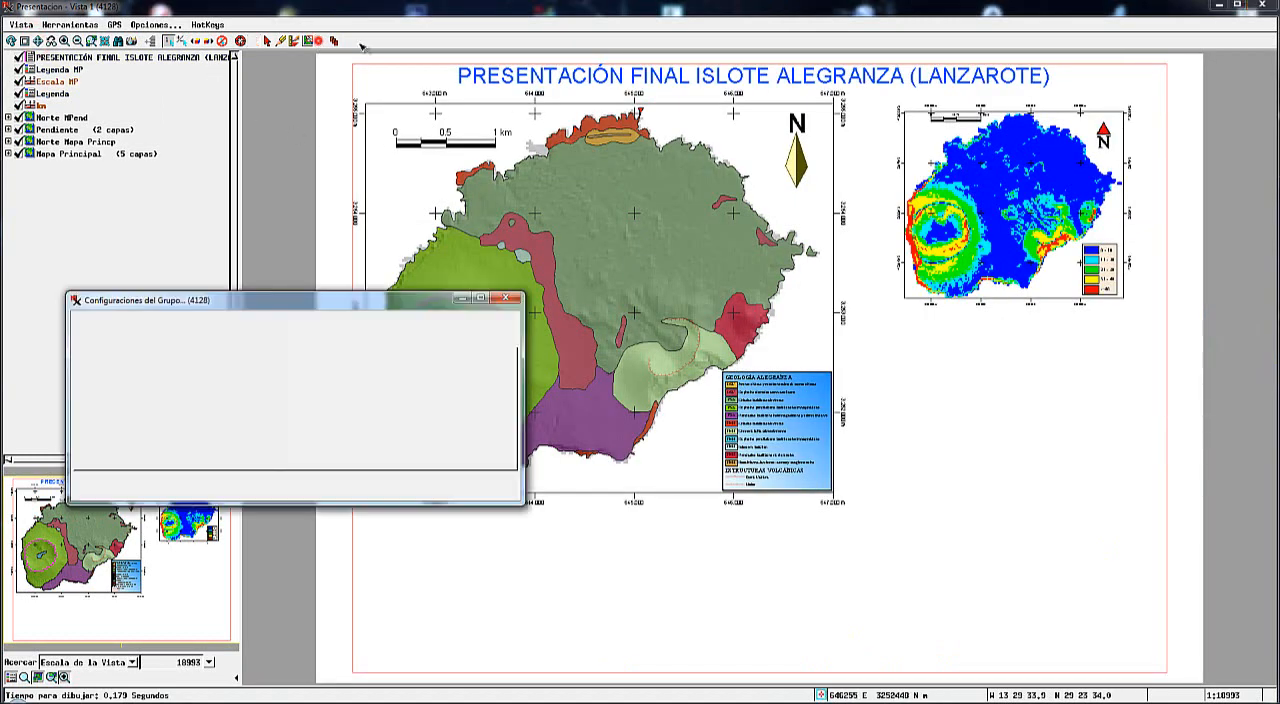
{"action": "left_click_drag", "start_coordinate": [970, 119], "coordinate": [951, 127]}
{"action": "right_click", "coordinate": [990, 304]}
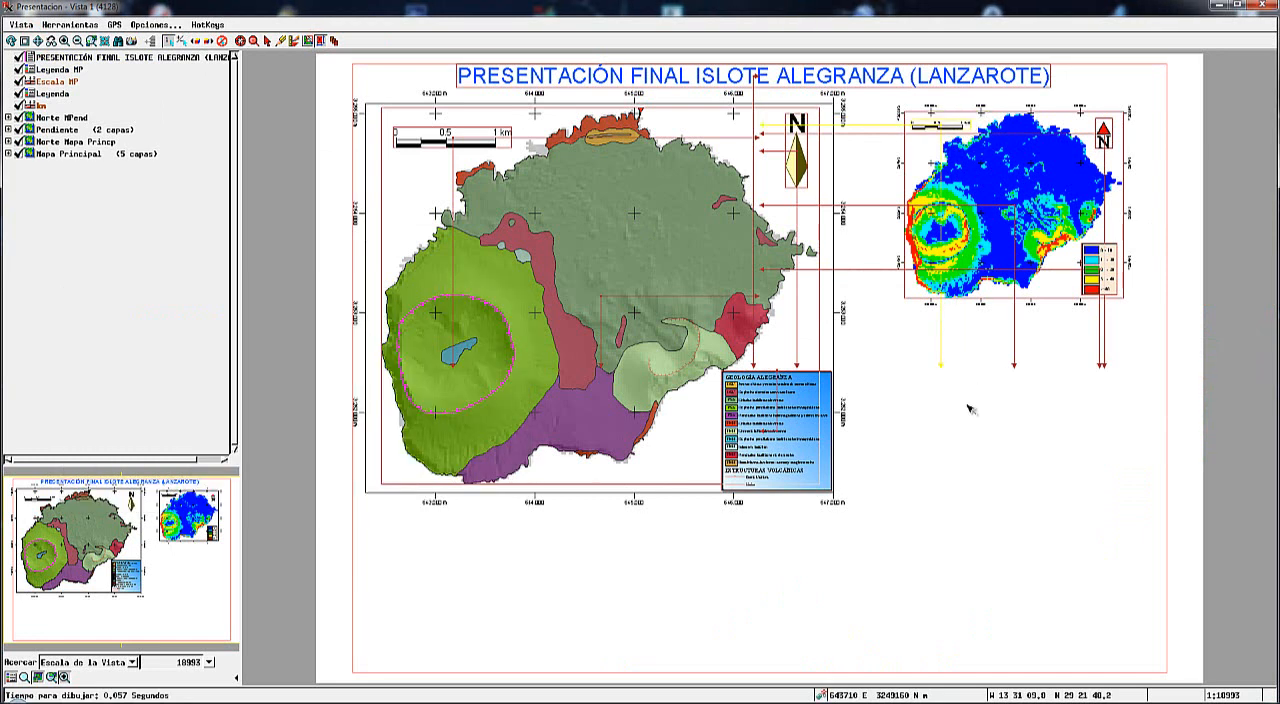
{"action": "left_click", "coordinate": [266, 42]}
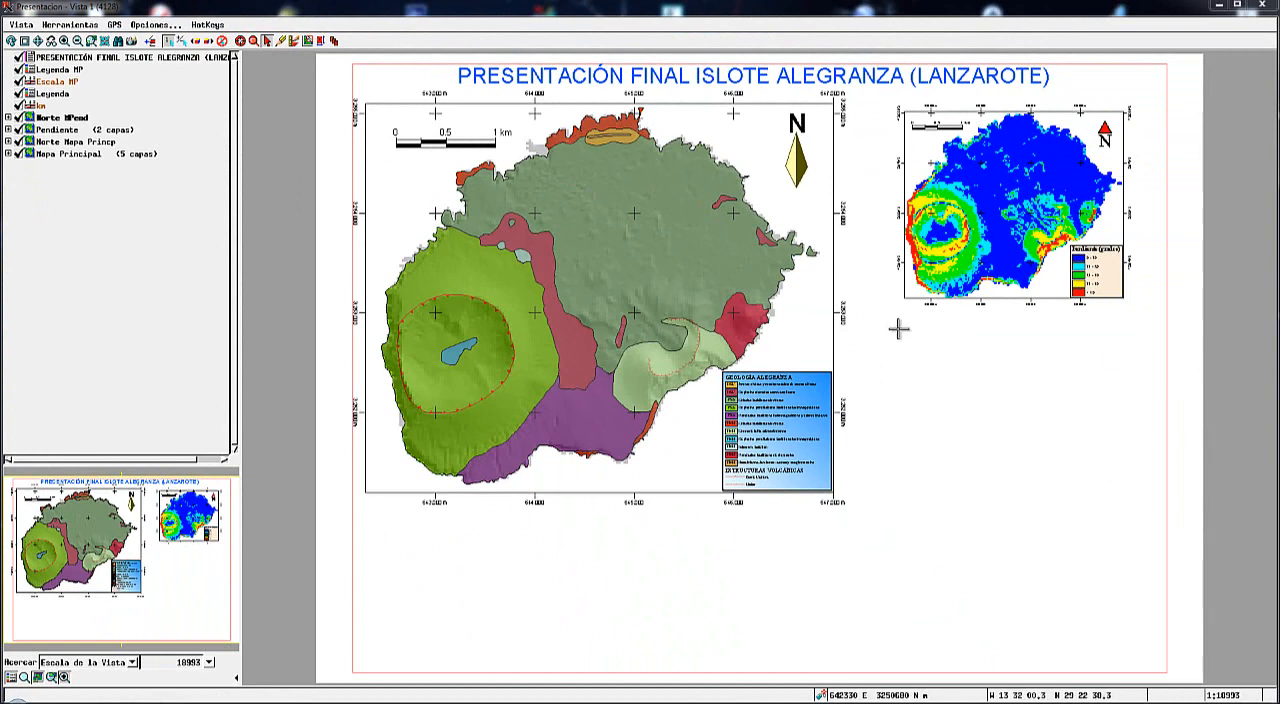
Add a new 3D group to the presentation and load the Alegranza raster from Alegranza.rvc as its terrain surface.
{"action": "mouse_move", "coordinate": [135, 695]}
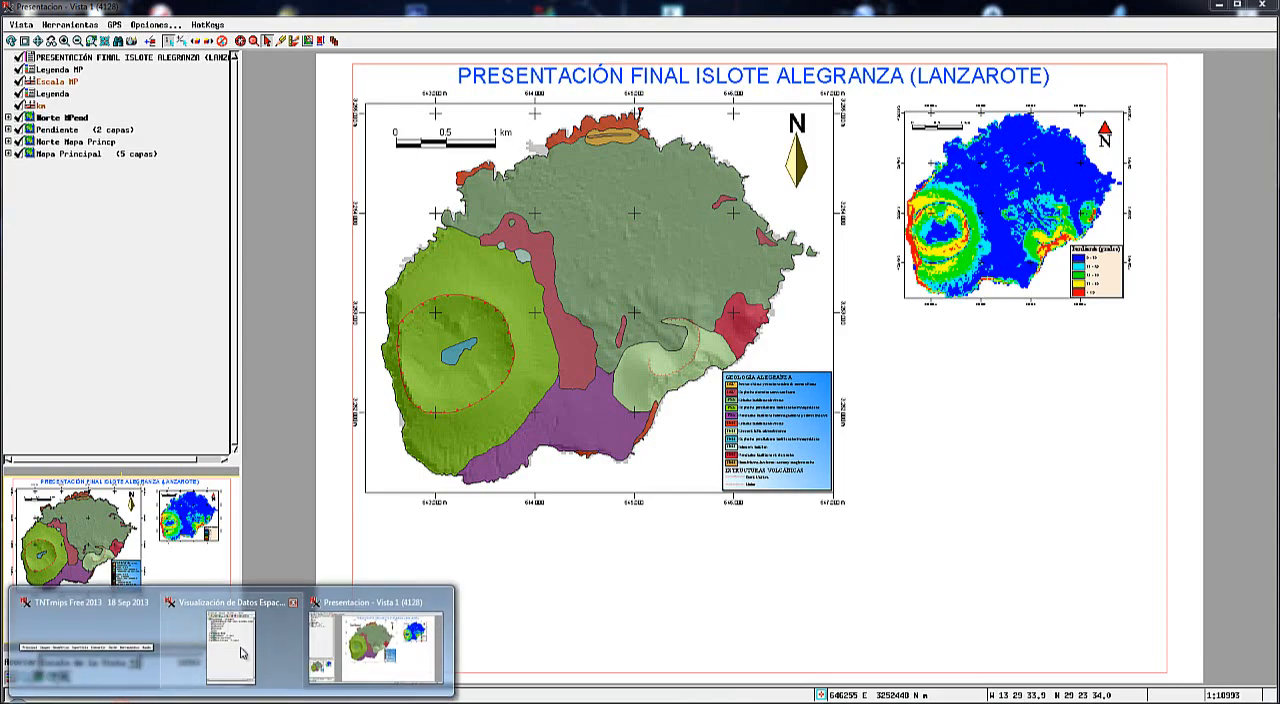
{"action": "left_click", "coordinate": [242, 648]}
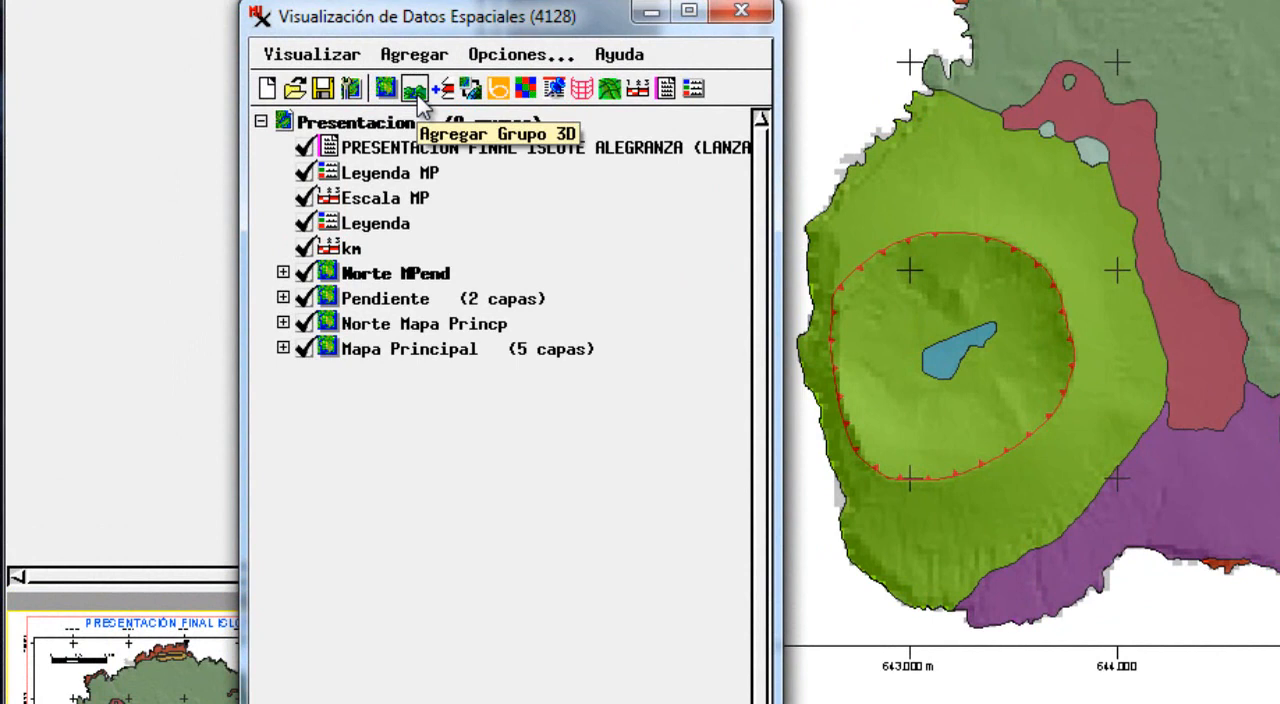
{"action": "left_click", "coordinate": [416, 94]}
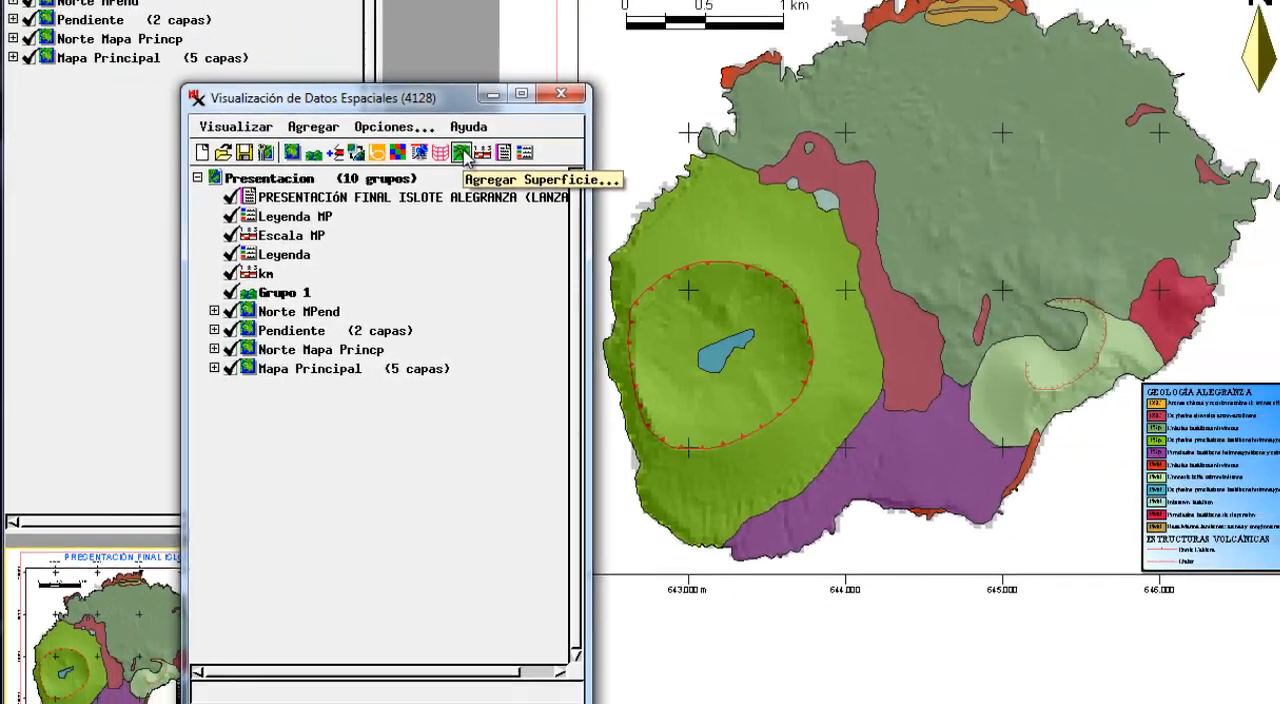
{"action": "left_click", "coordinate": [609, 89]}
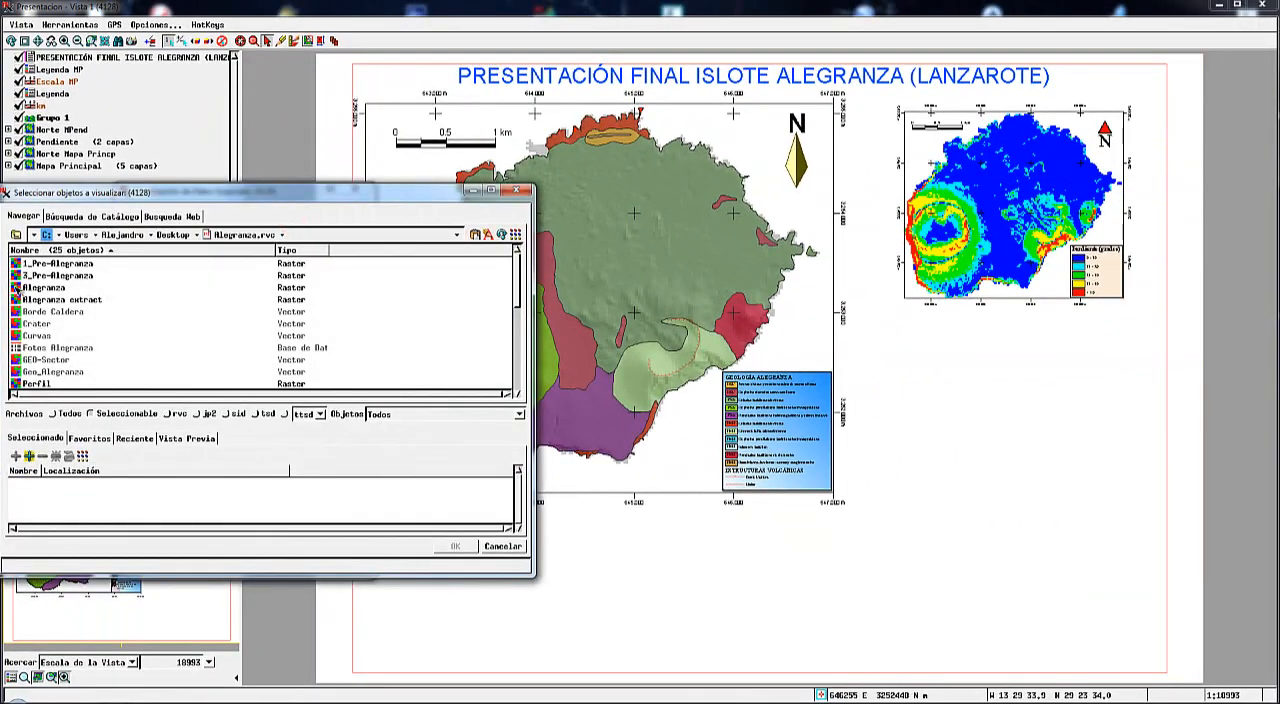
{"action": "double_click", "coordinate": [16, 288]}
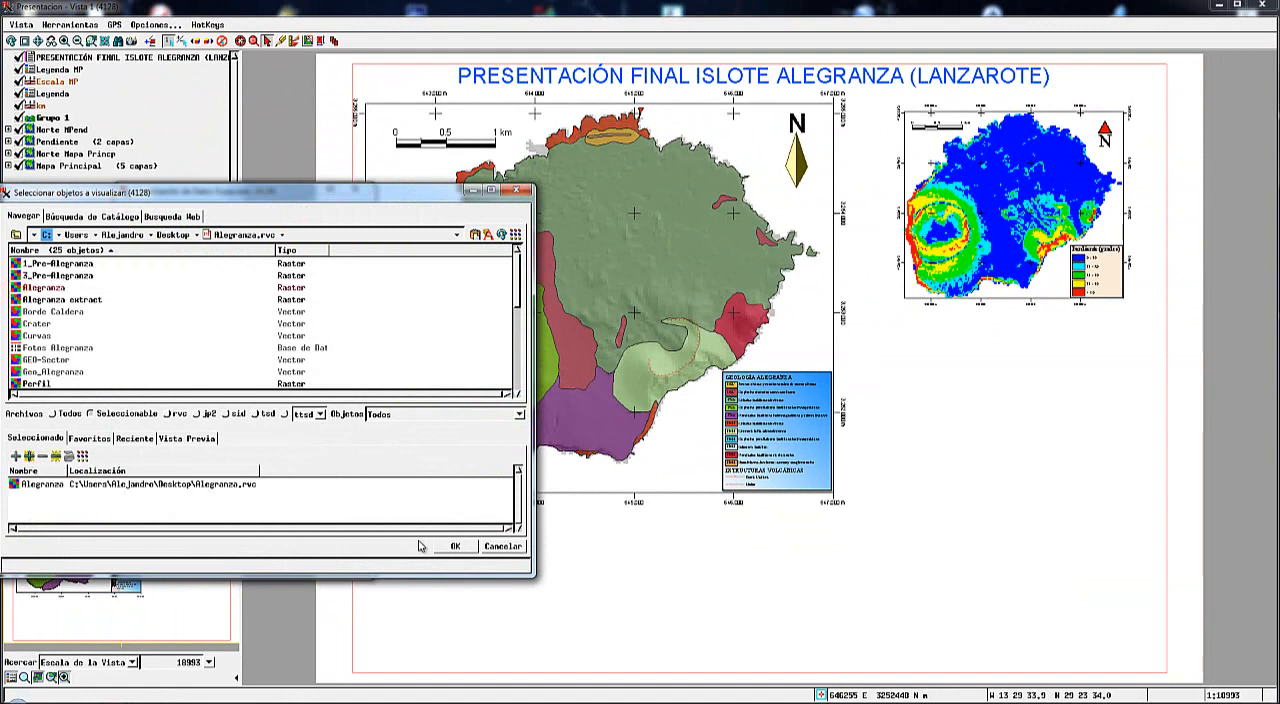
{"action": "left_click", "coordinate": [457, 547]}
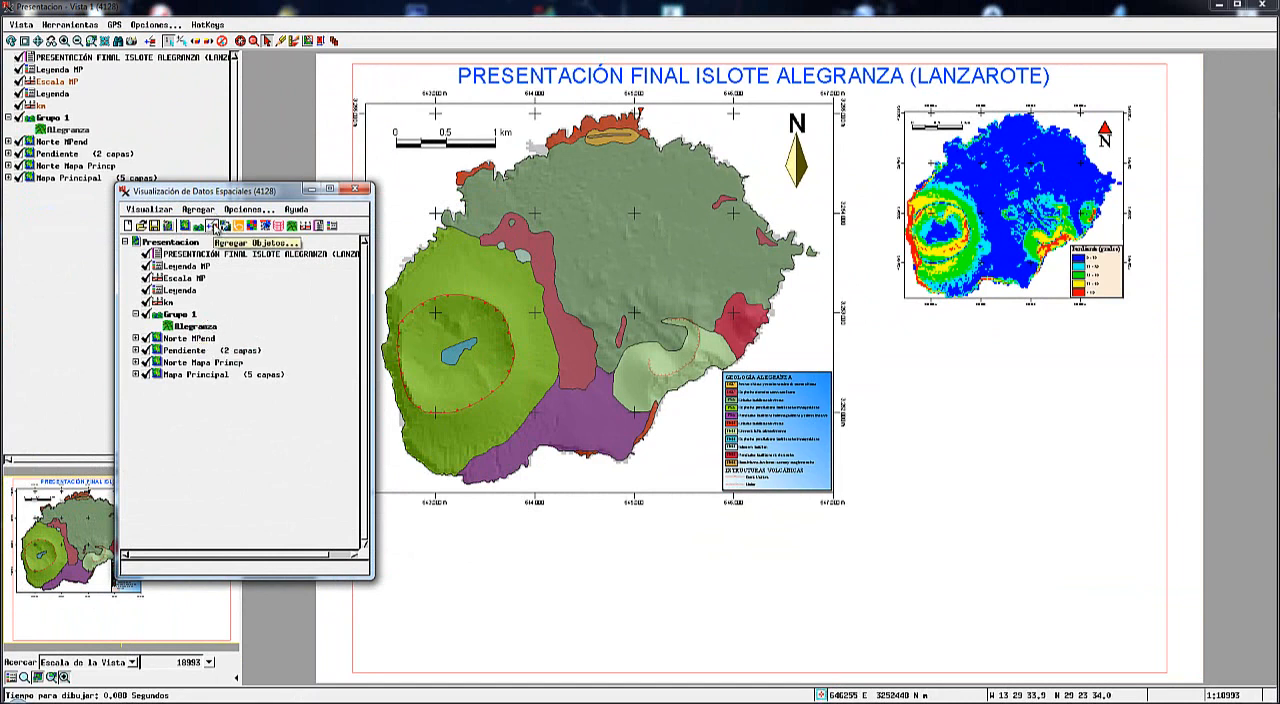
Add the Geo_Alegranza vector from Mapa.rvc on the desktop to the 3D group as a drape layer over the terrain.
{"action": "left_click", "coordinate": [212, 227]}
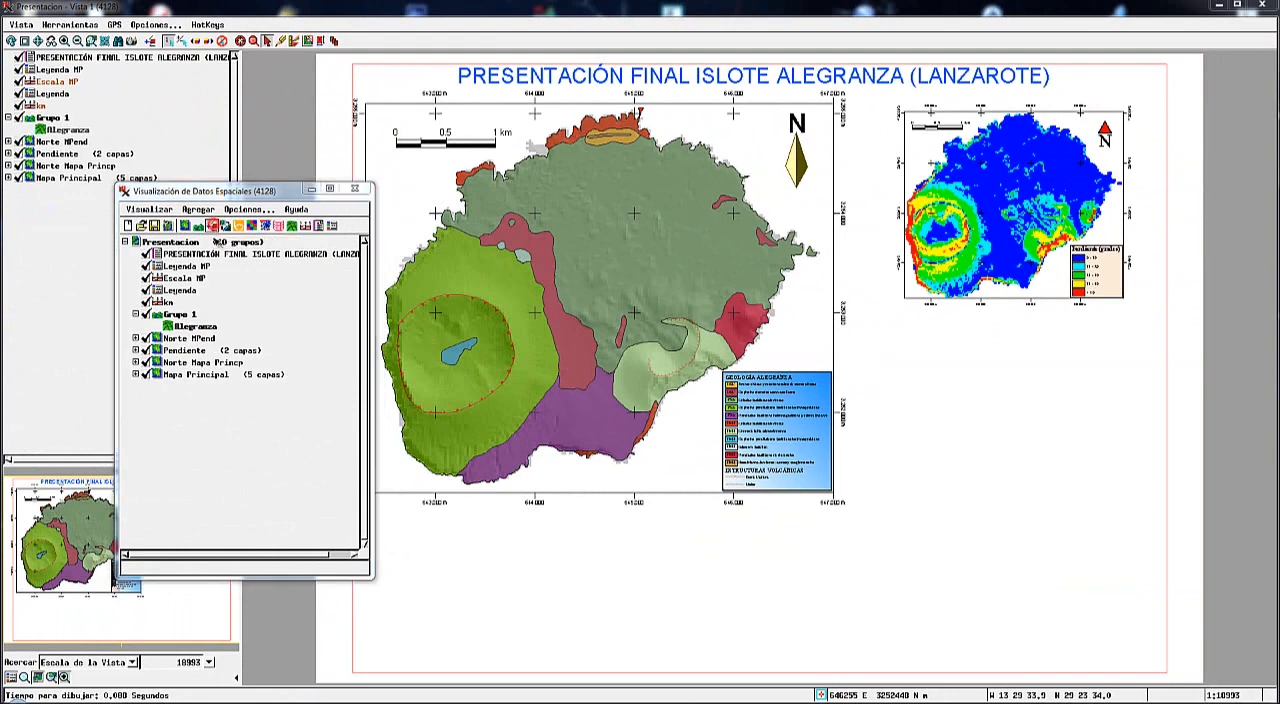
{"action": "left_click", "coordinate": [455, 235]}
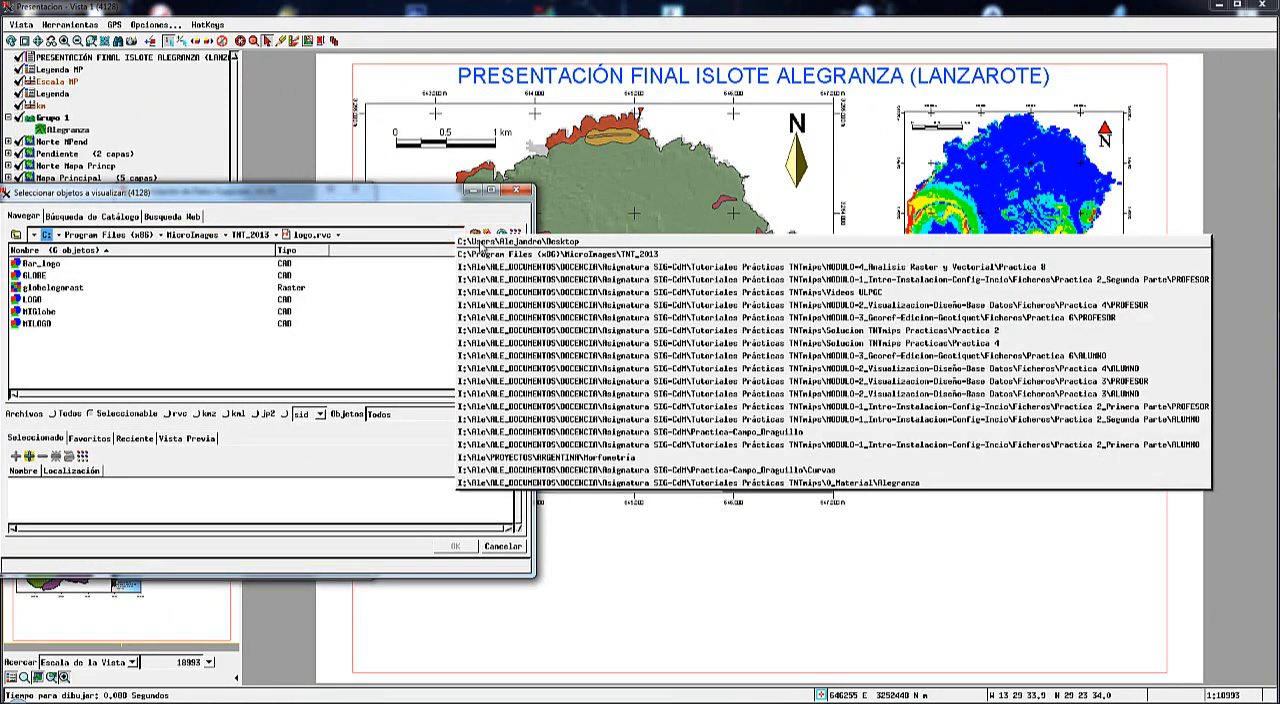
{"action": "left_click", "coordinate": [500, 241]}
{"action": "double_click", "coordinate": [100, 288]}
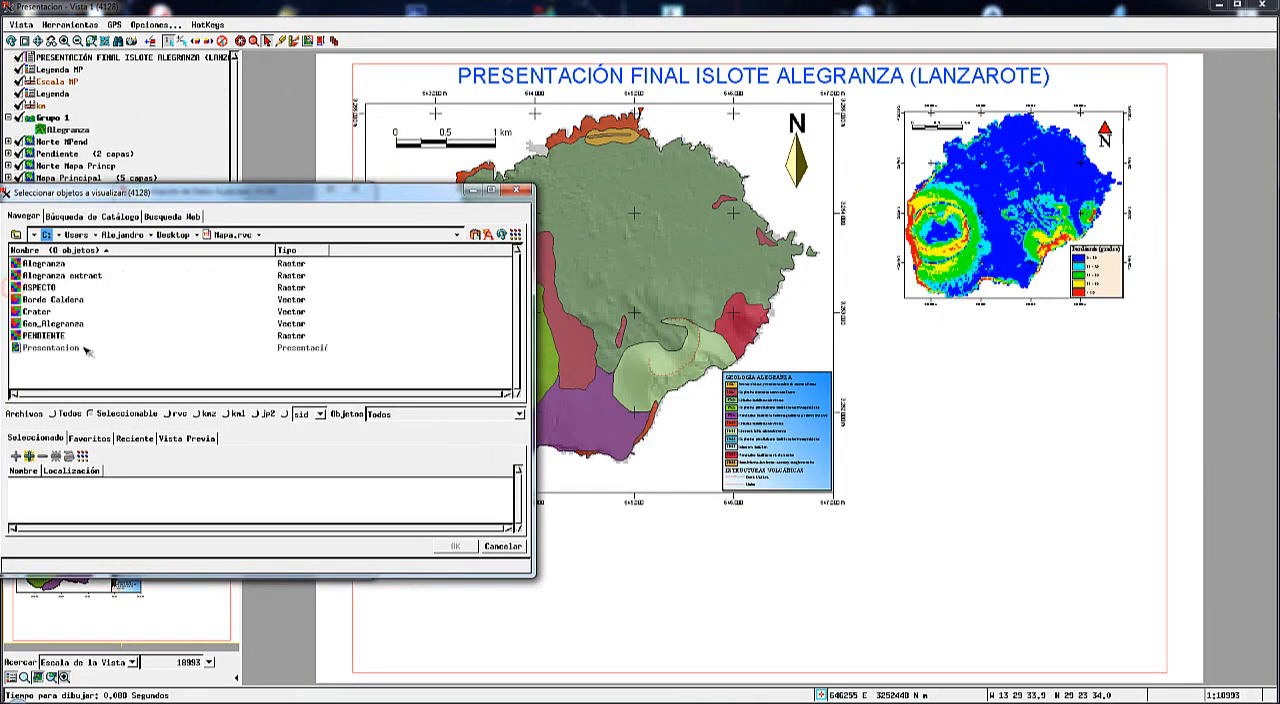
{"action": "double_click", "coordinate": [24, 324]}
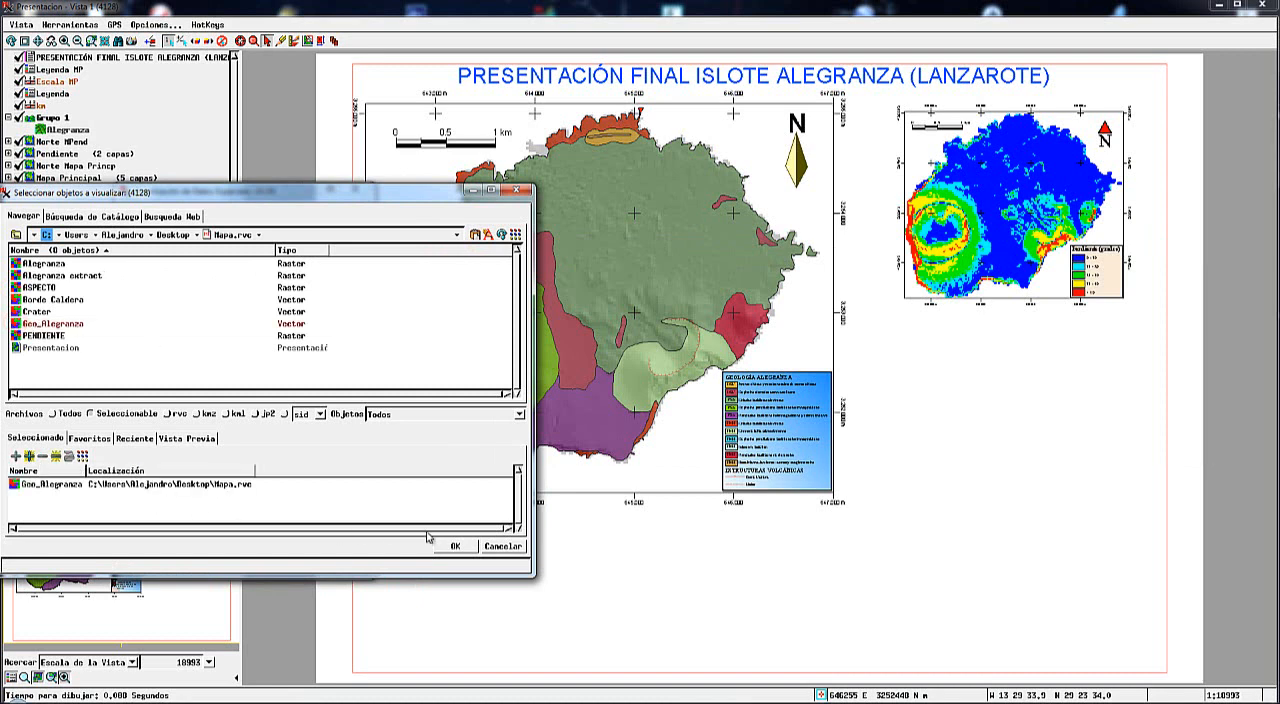
{"action": "left_click", "coordinate": [456, 547]}
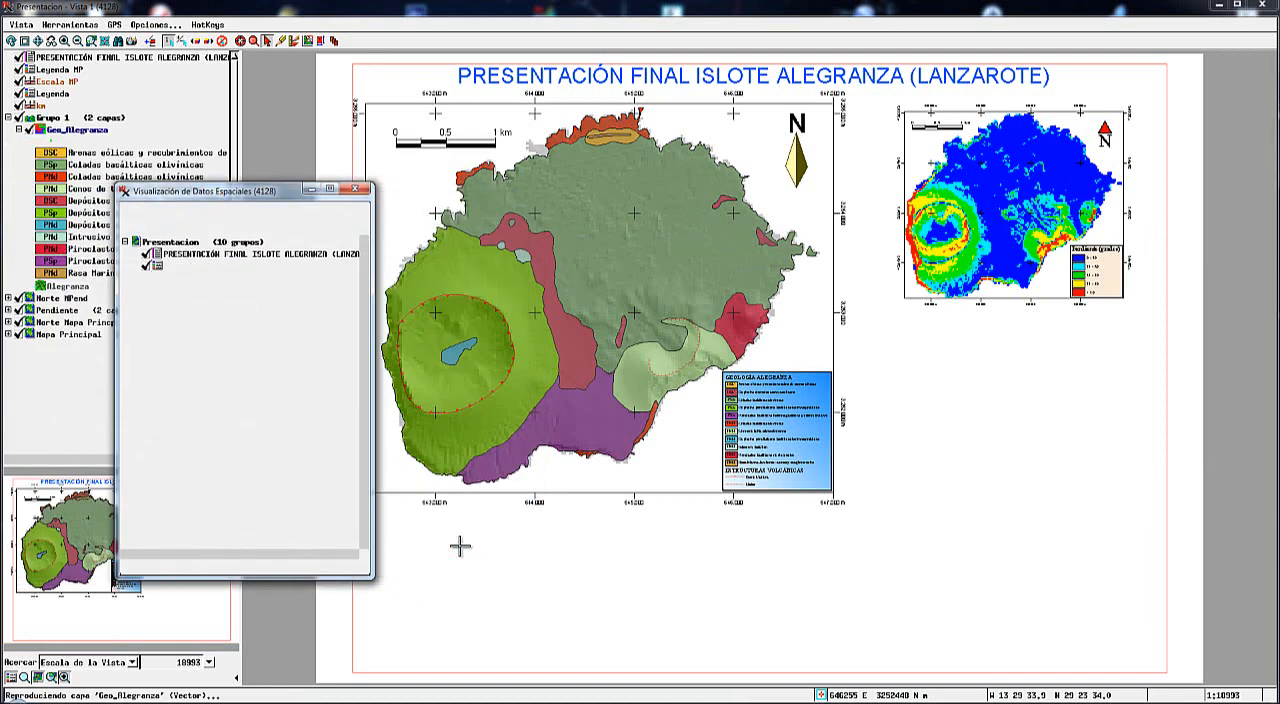
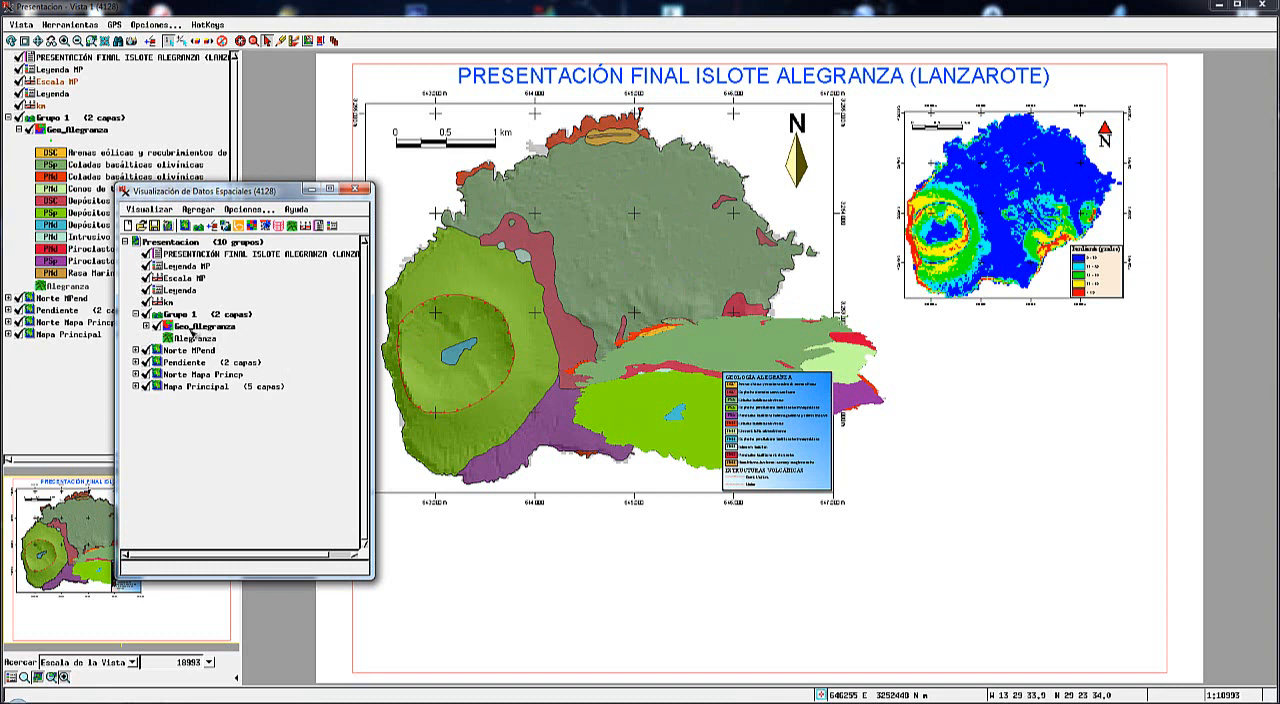
Add the Alegranza extract raster from Mapa.rvc to the 3D group as a drape layer over the geology.
{"action": "left_click", "coordinate": [213, 228]}
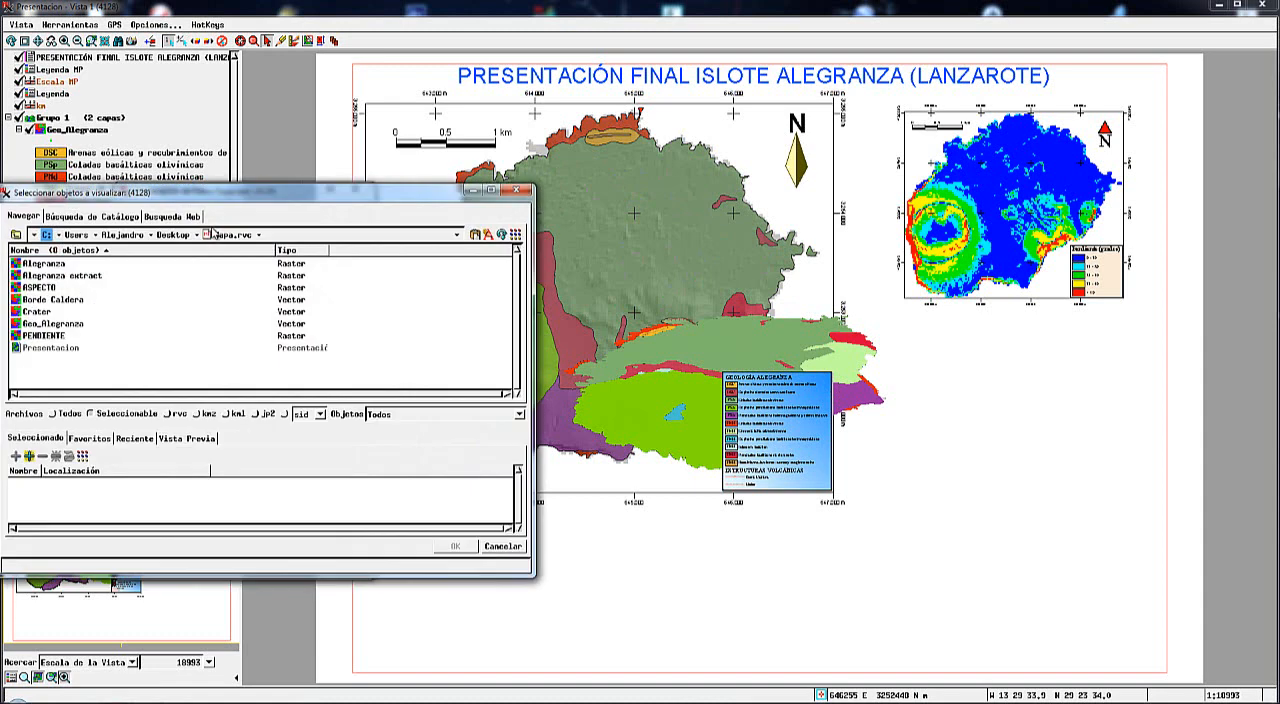
{"action": "left_click", "coordinate": [16, 276]}
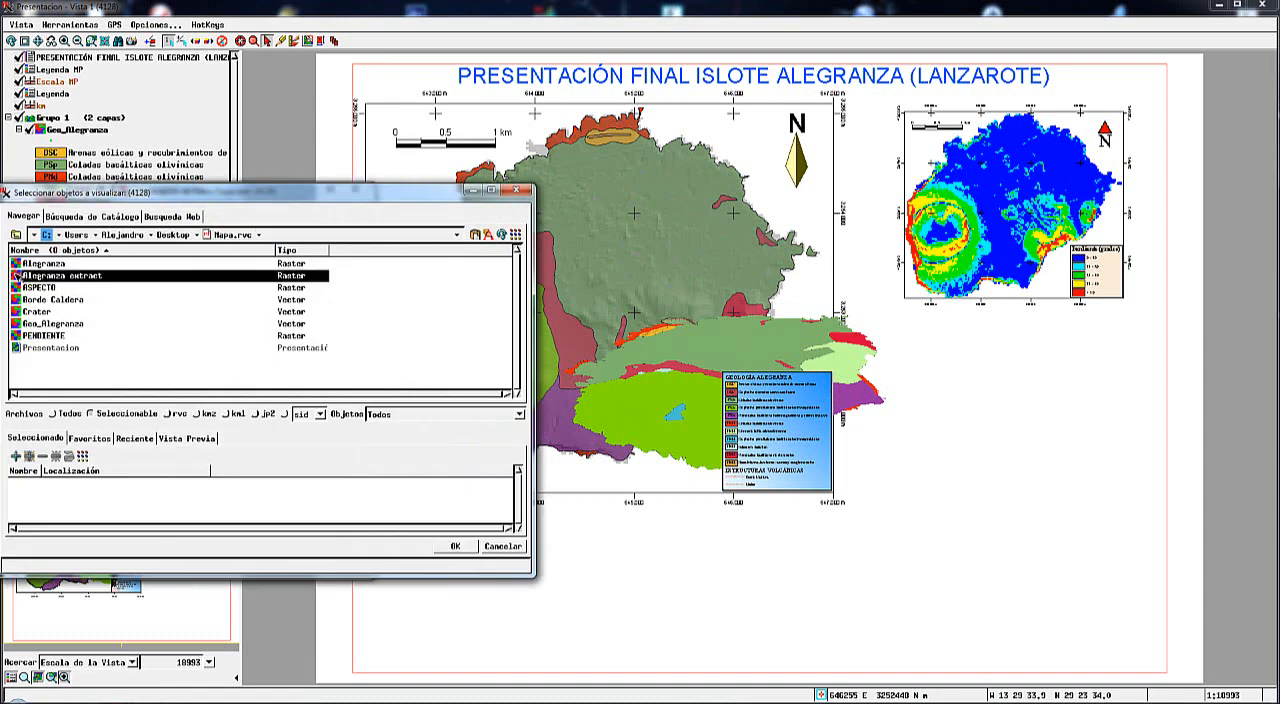
{"action": "left_click", "coordinate": [453, 546]}
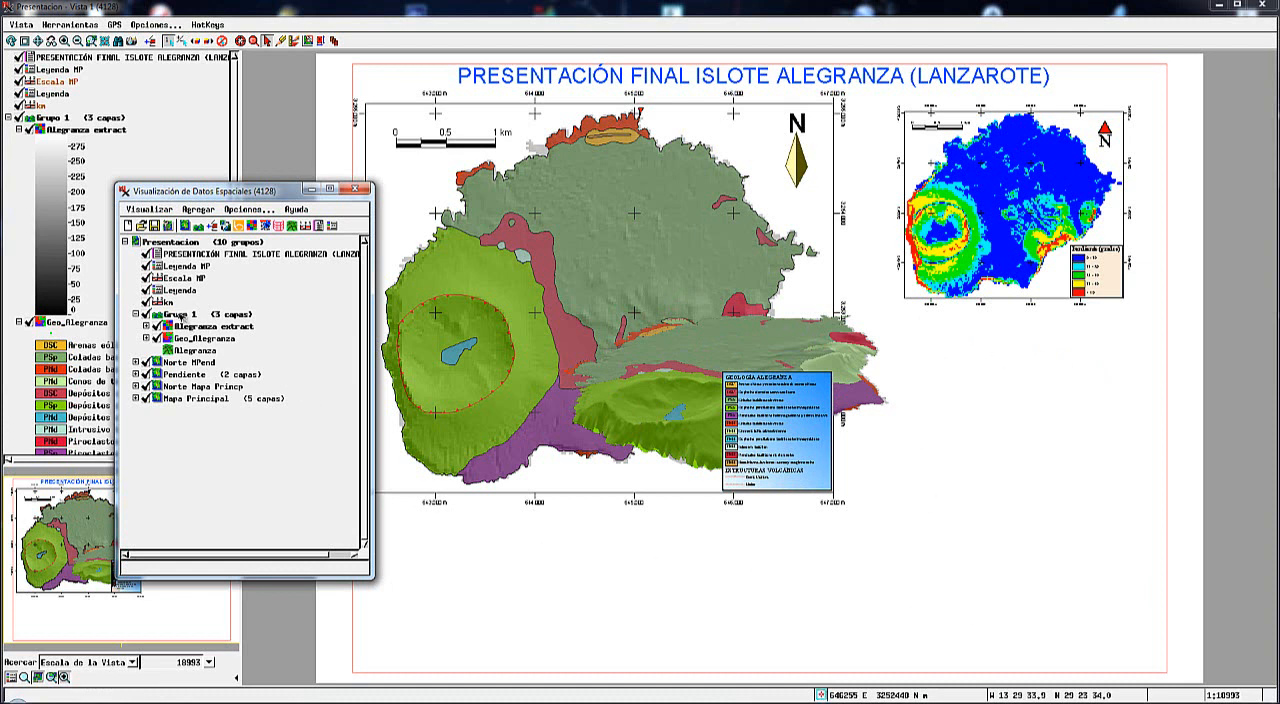
Make the 3D group active and place it in the empty lower-right part of the page, below the slope map.
{"action": "left_click", "coordinate": [182, 316]}
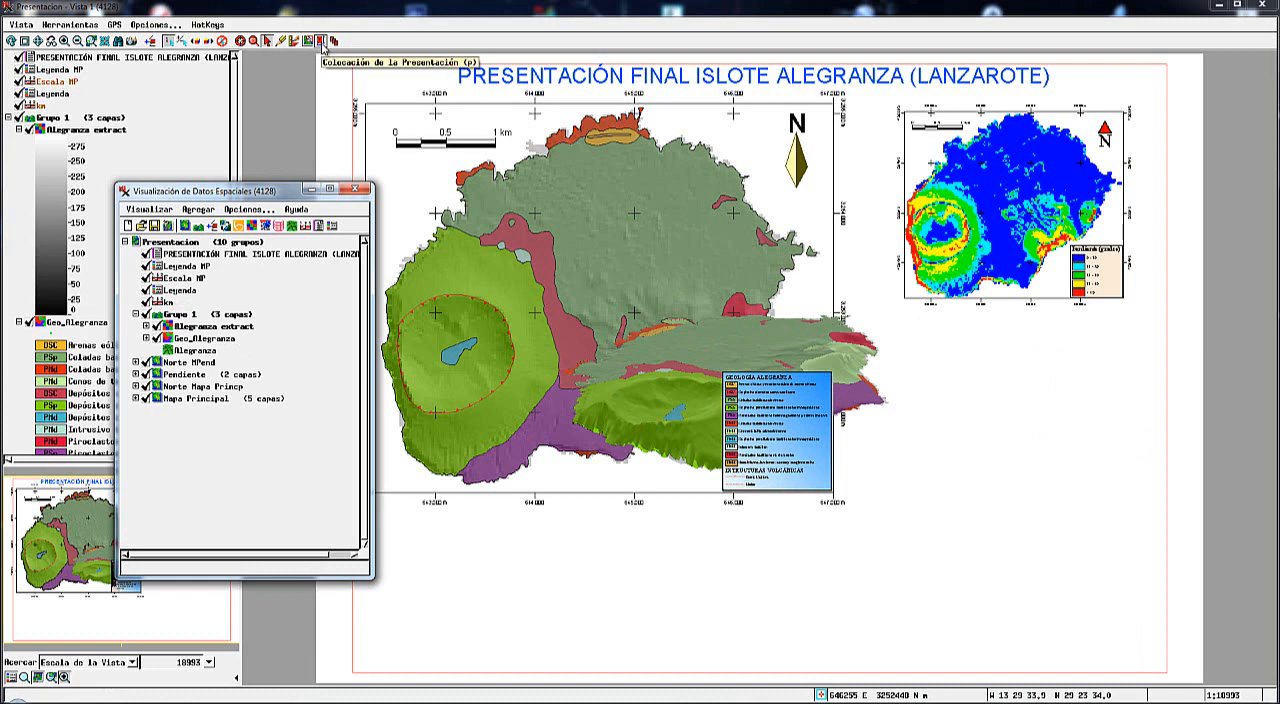
{"action": "left_click", "coordinate": [321, 42]}
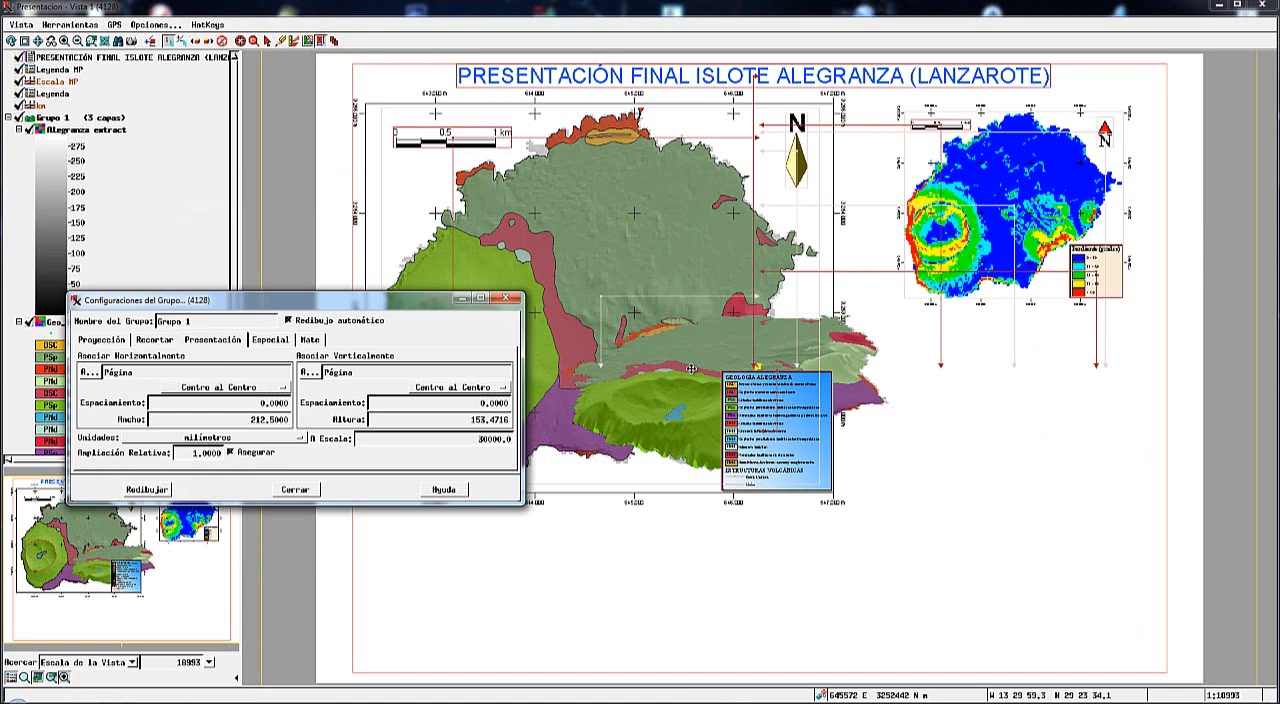
{"action": "left_click_drag", "start_coordinate": [691, 369], "coordinate": [974, 486]}
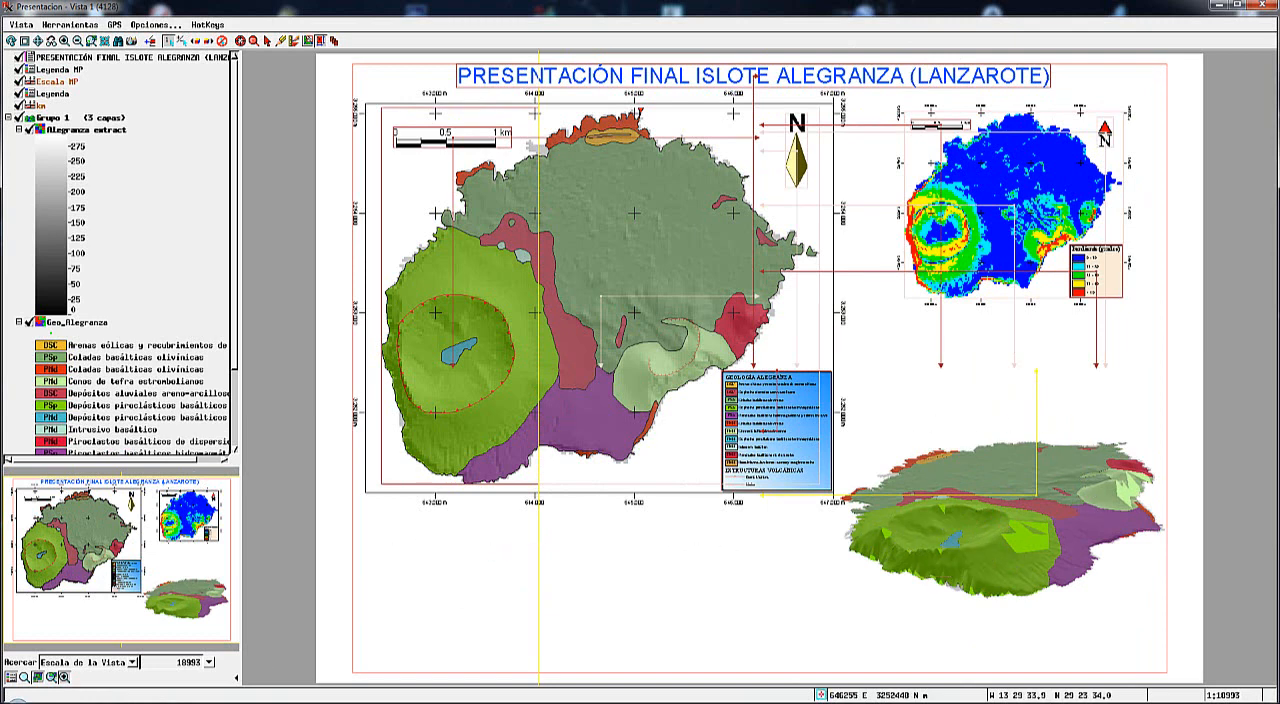
Open the 3D viewpoint controls for Grupo 1 and arrange the controls and preview windows so both can be used.
{"action": "left_click", "coordinate": [250, 640]}
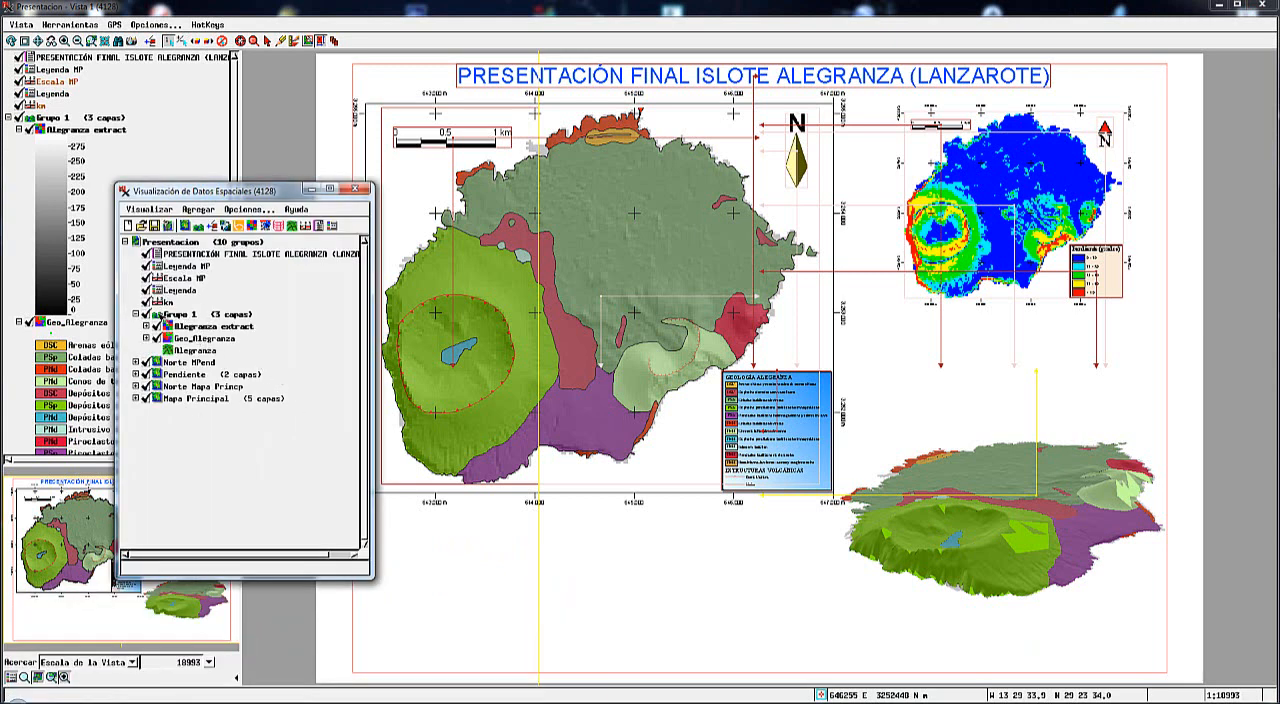
{"action": "right_click", "coordinate": [158, 315]}
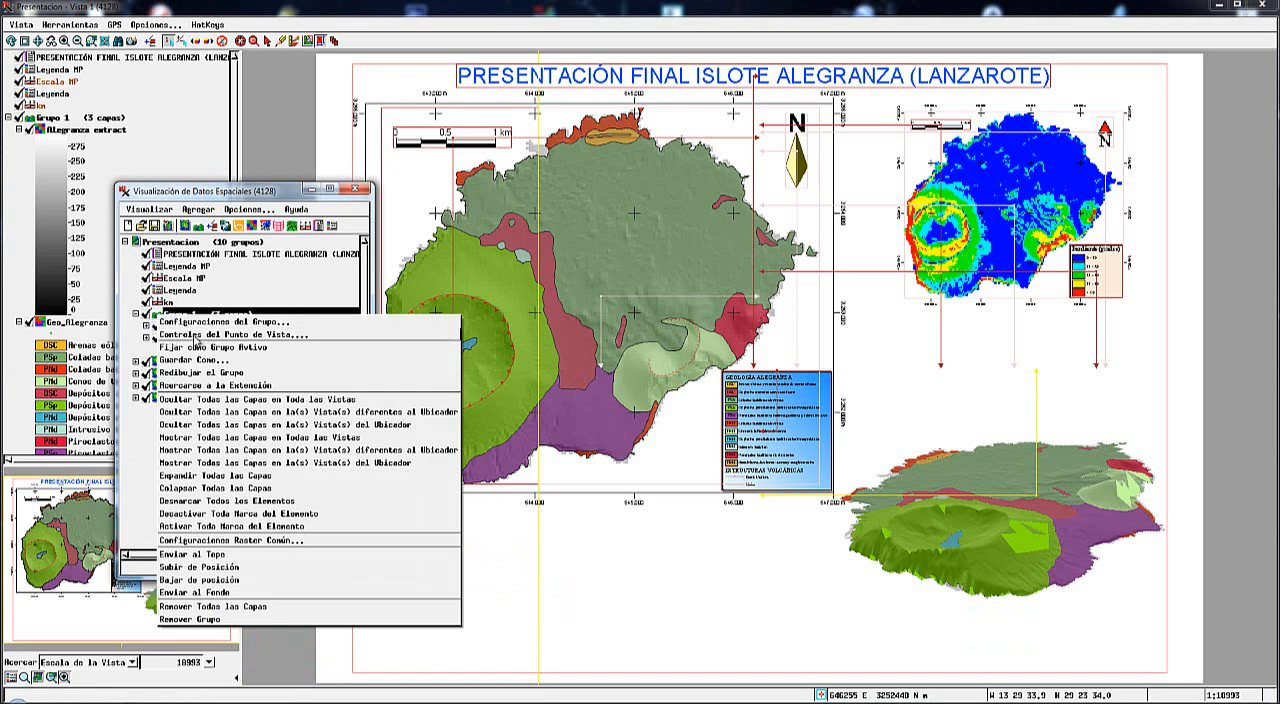
{"action": "left_click", "coordinate": [197, 337]}
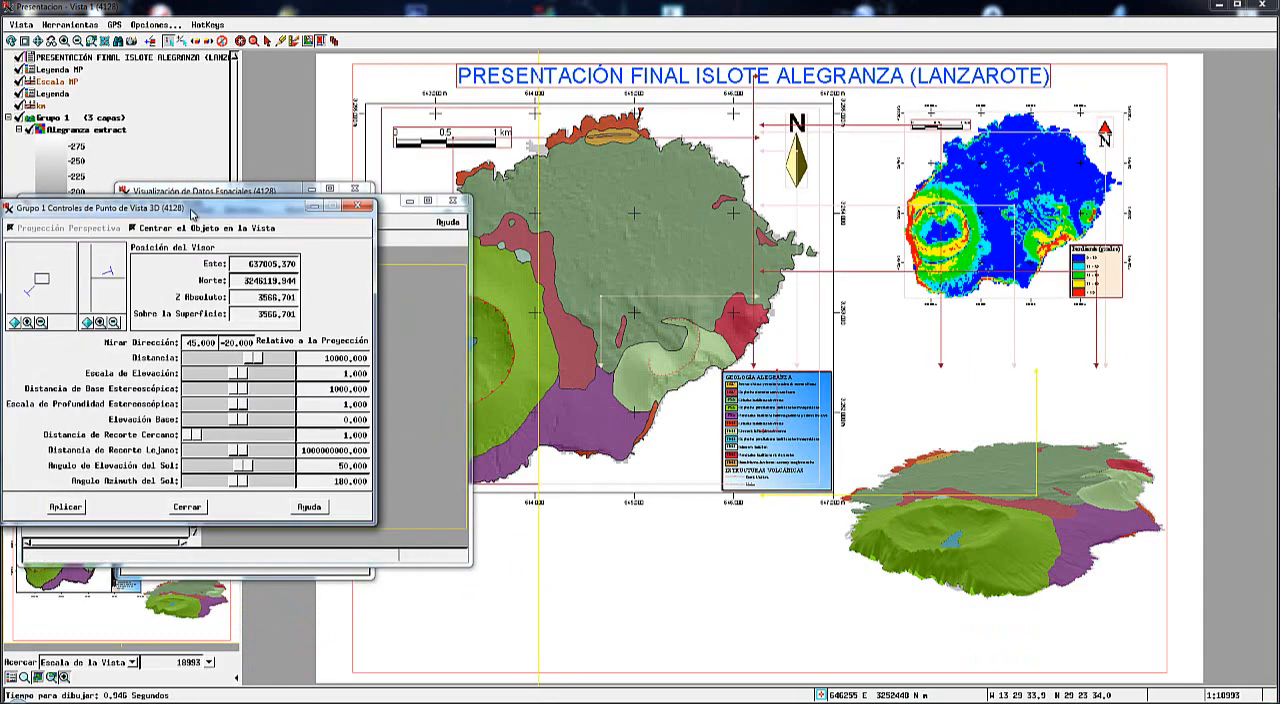
{"action": "left_click_drag", "start_coordinate": [193, 214], "coordinate": [200, 338]}
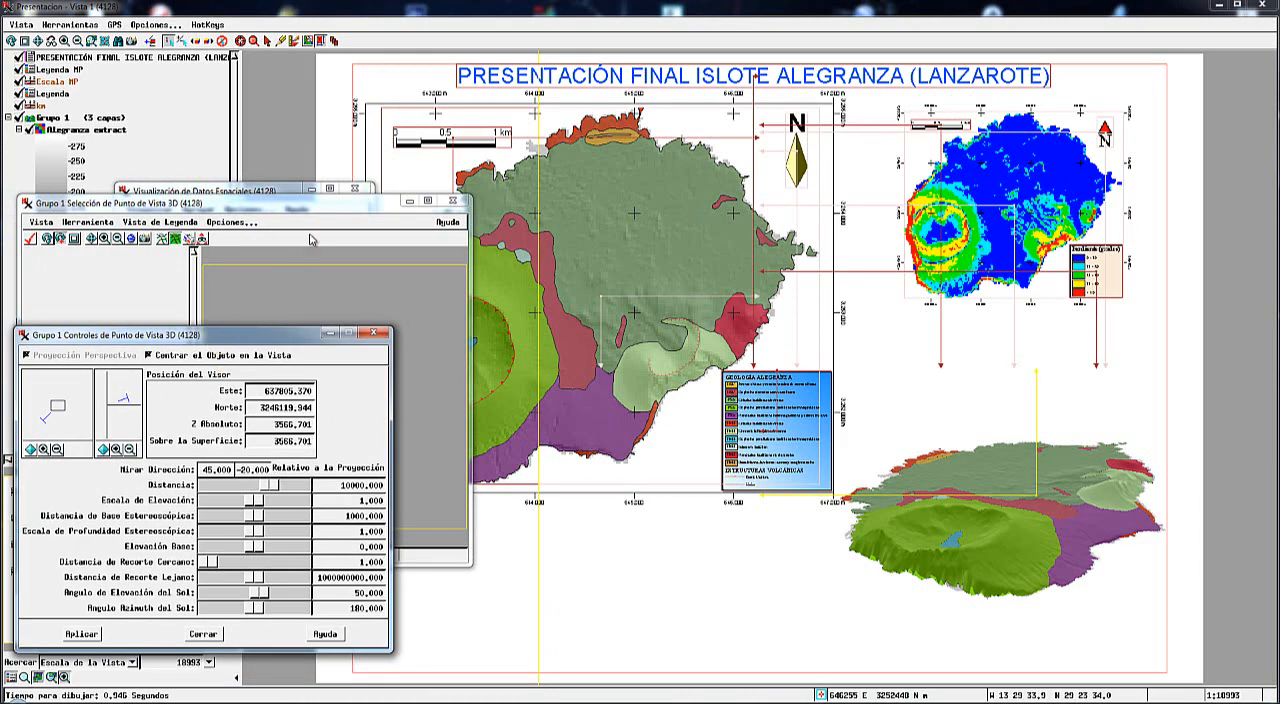
{"action": "left_click_drag", "start_coordinate": [277, 210], "coordinate": [297, 87]}
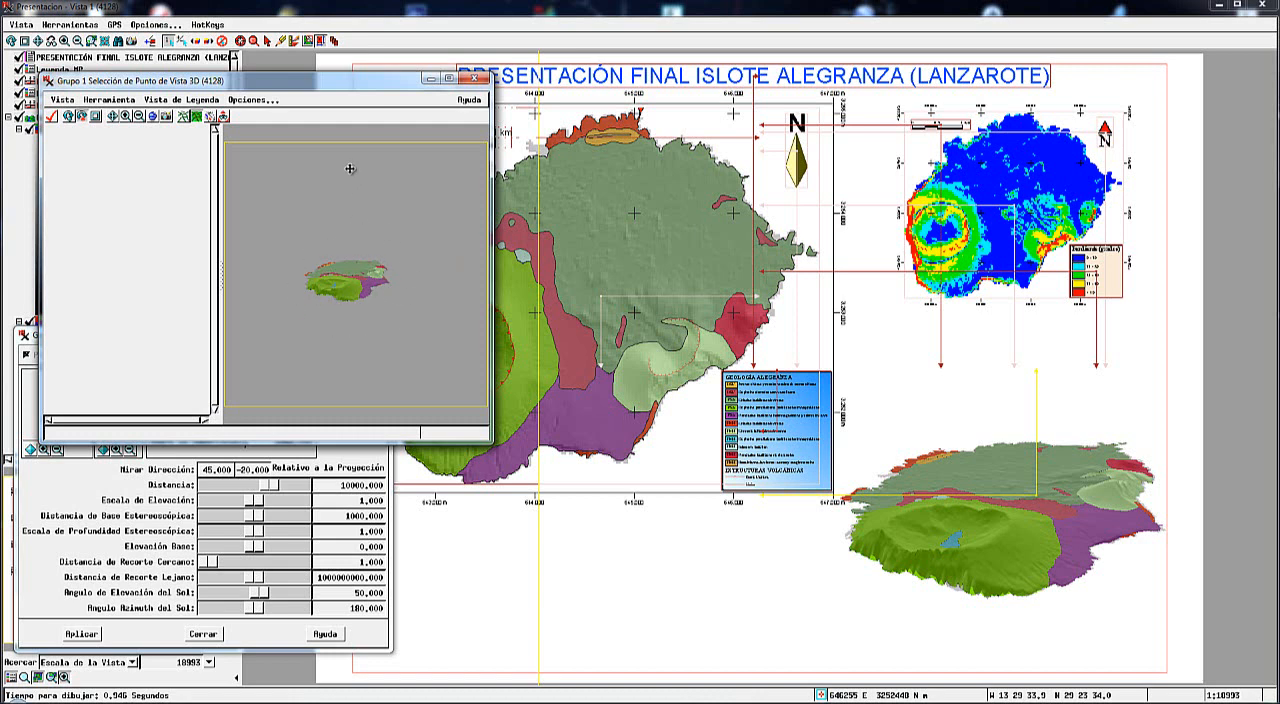
Shrink the view frame in the 3D viewpoint preview on all four sides so it tightly encloses the islet.
{"action": "left_click_drag", "start_coordinate": [350, 148], "coordinate": [350, 250]}
{"action": "left_click_drag", "start_coordinate": [227, 321], "coordinate": [296, 329]}
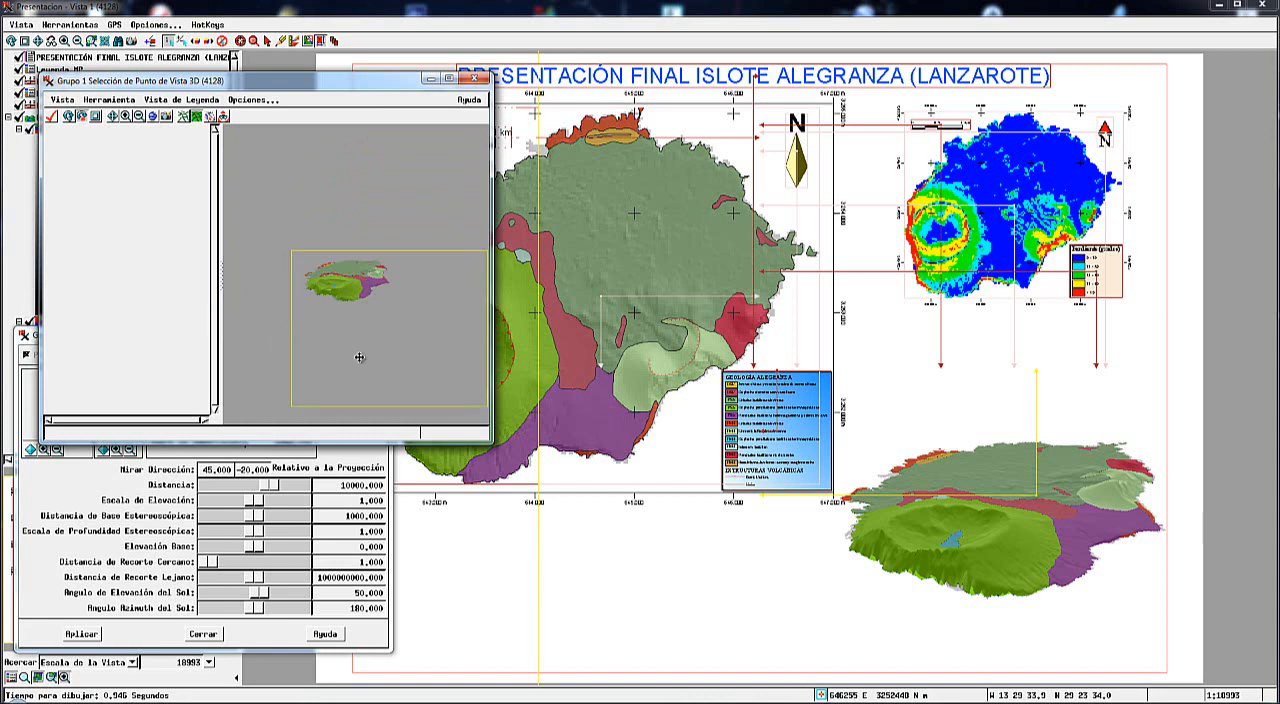
{"action": "left_click_drag", "start_coordinate": [368, 400], "coordinate": [368, 310]}
{"action": "left_click_drag", "start_coordinate": [478, 283], "coordinate": [400, 287]}
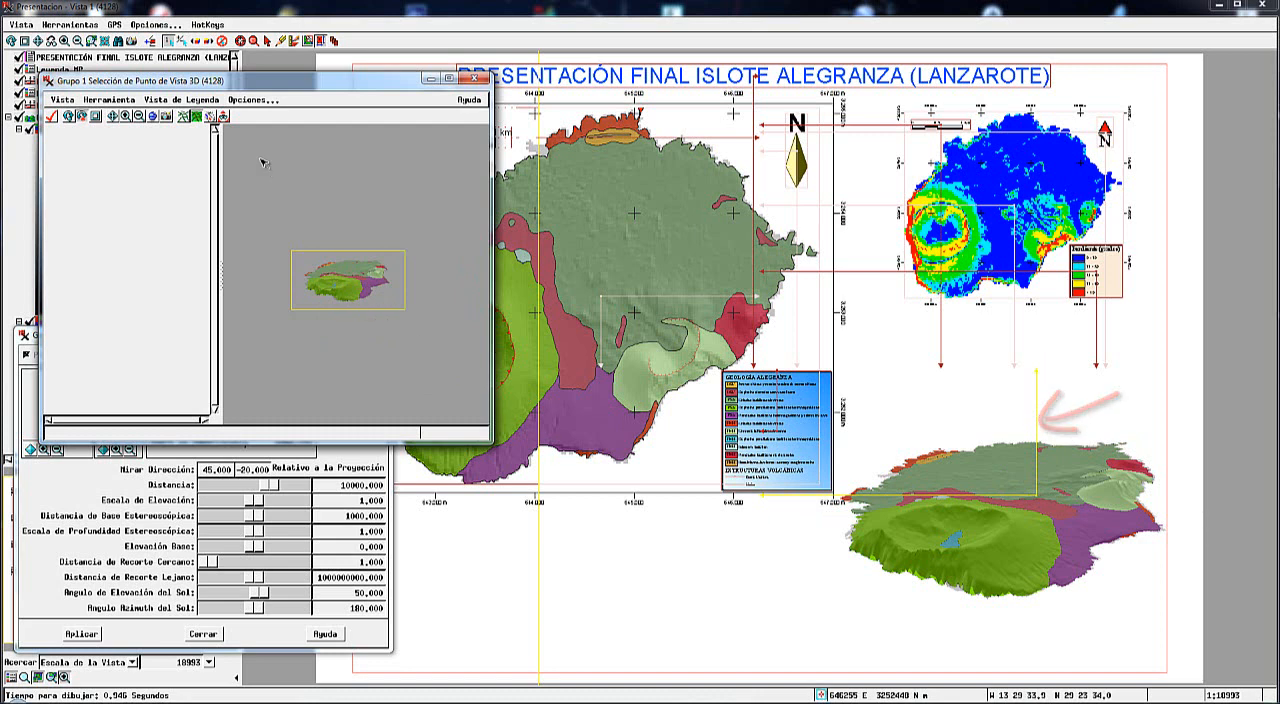
Turn the 3D viewpoint to look from the northeast, direction 225 and tilt about -30.7, and apply it to the presentation.
{"action": "left_click", "coordinate": [222, 115]}
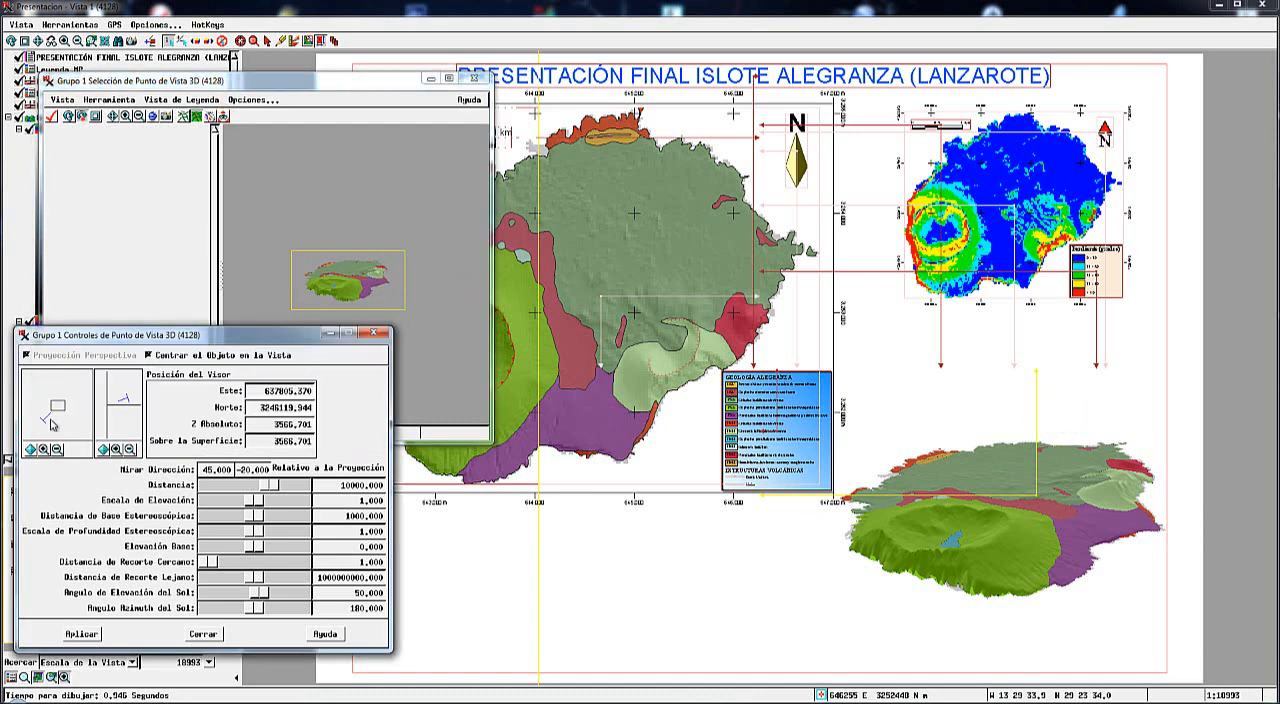
{"action": "left_click_drag", "start_coordinate": [43, 424], "coordinate": [86, 397]}
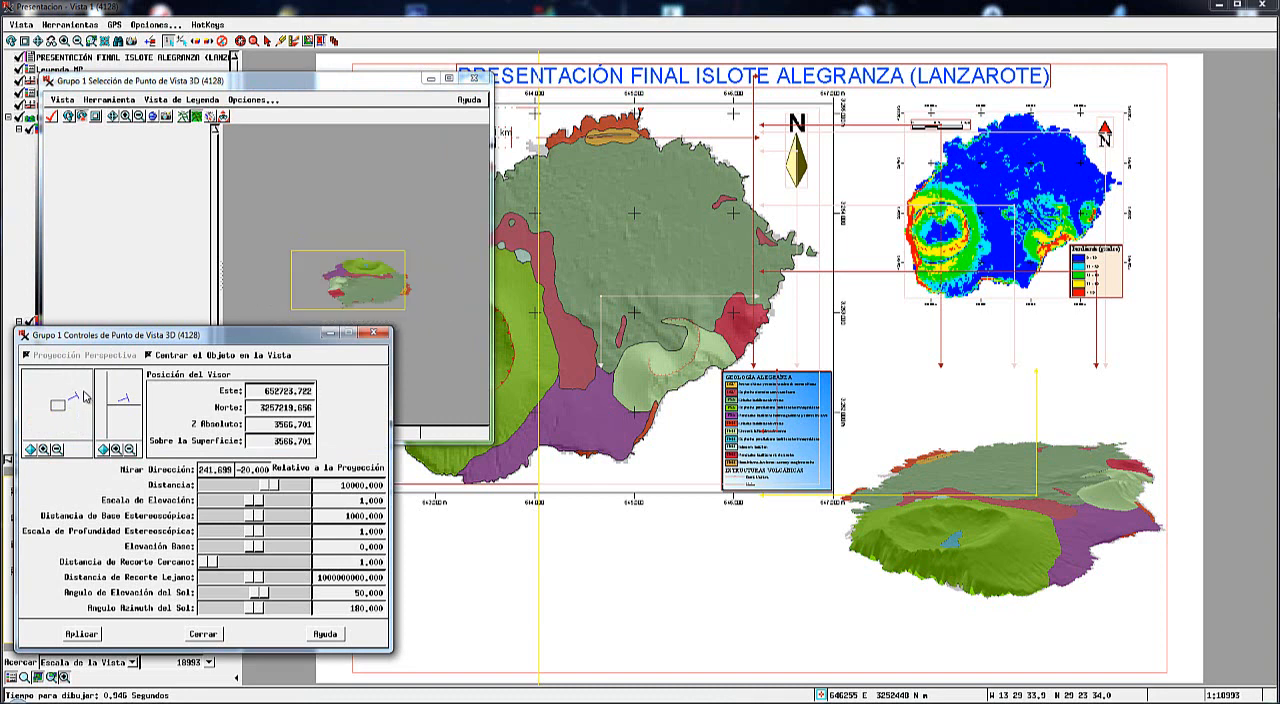
{"action": "left_click_drag", "start_coordinate": [78, 398], "coordinate": [85, 404]}
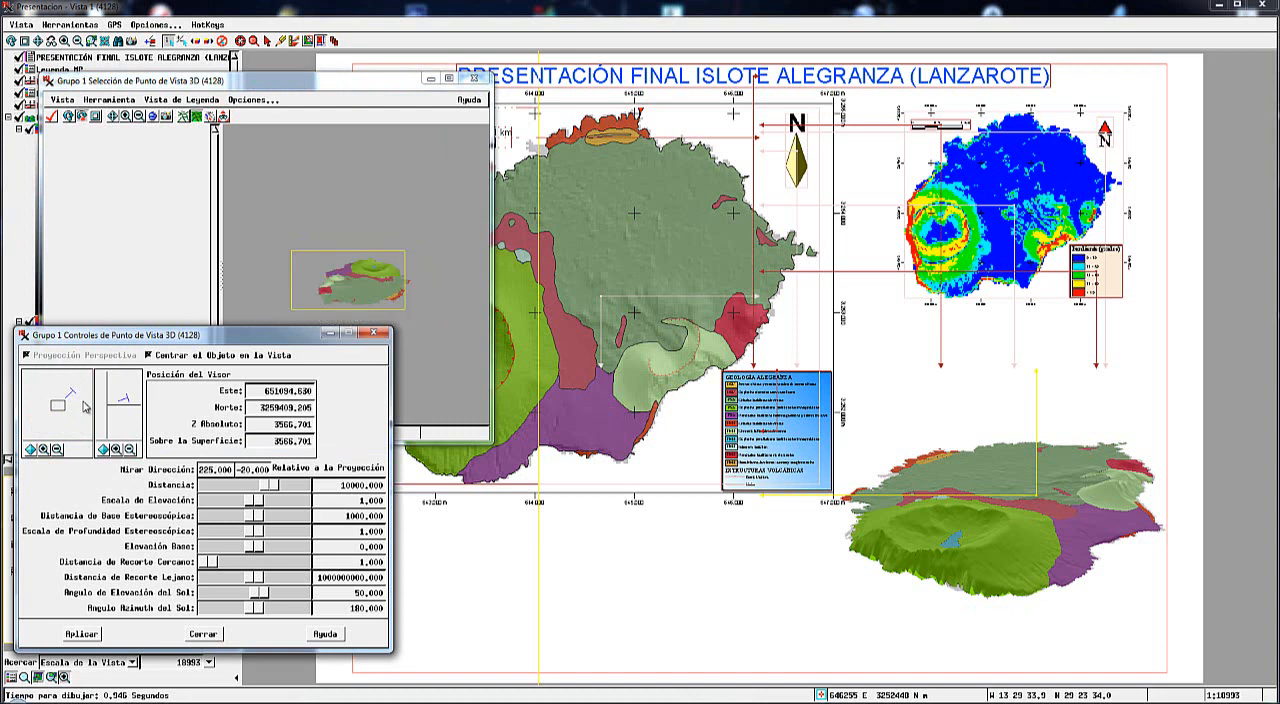
{"action": "left_click_drag", "start_coordinate": [127, 397], "coordinate": [124, 393]}
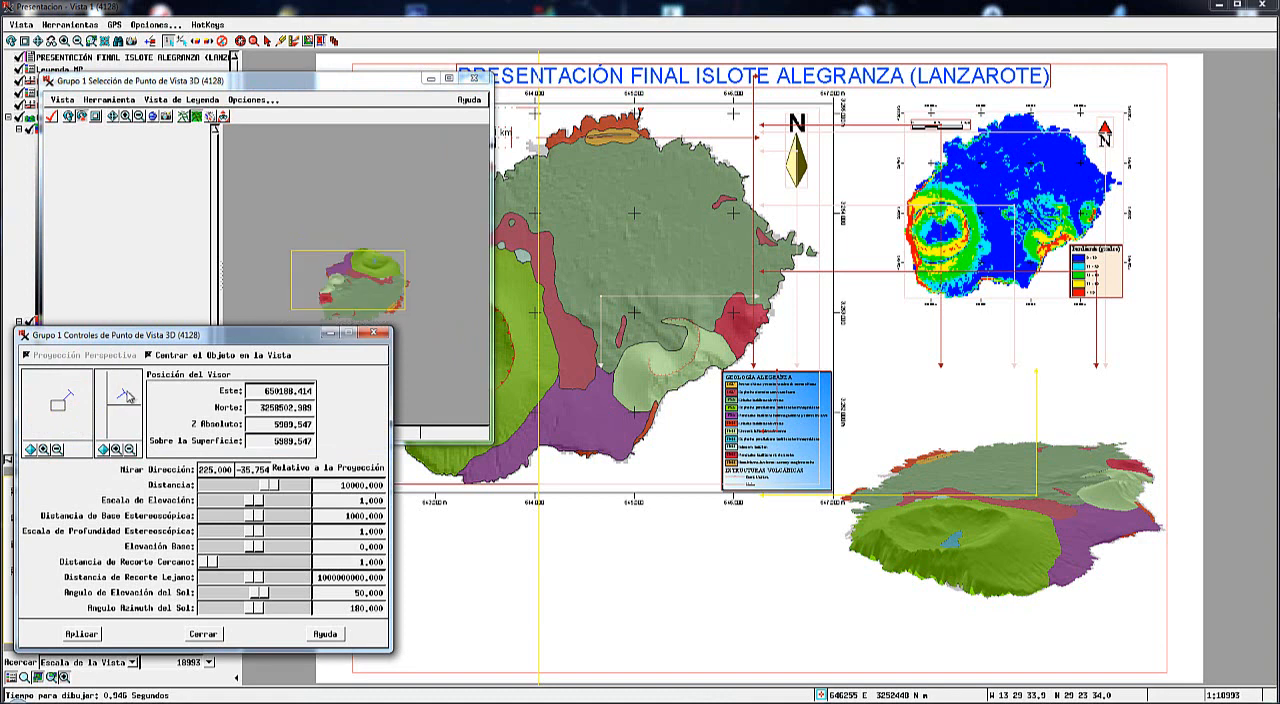
{"action": "left_click_drag", "start_coordinate": [128, 396], "coordinate": [130, 398]}
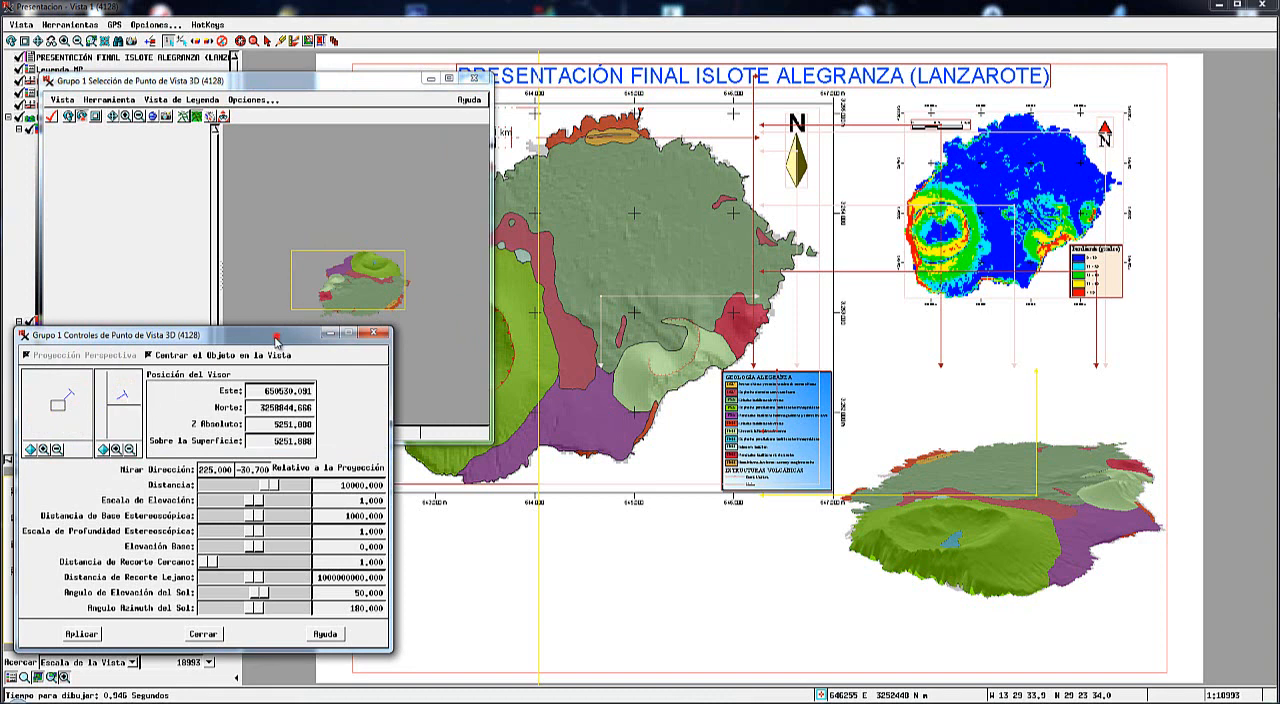
{"action": "left_click_drag", "start_coordinate": [276, 340], "coordinate": [270, 366]}
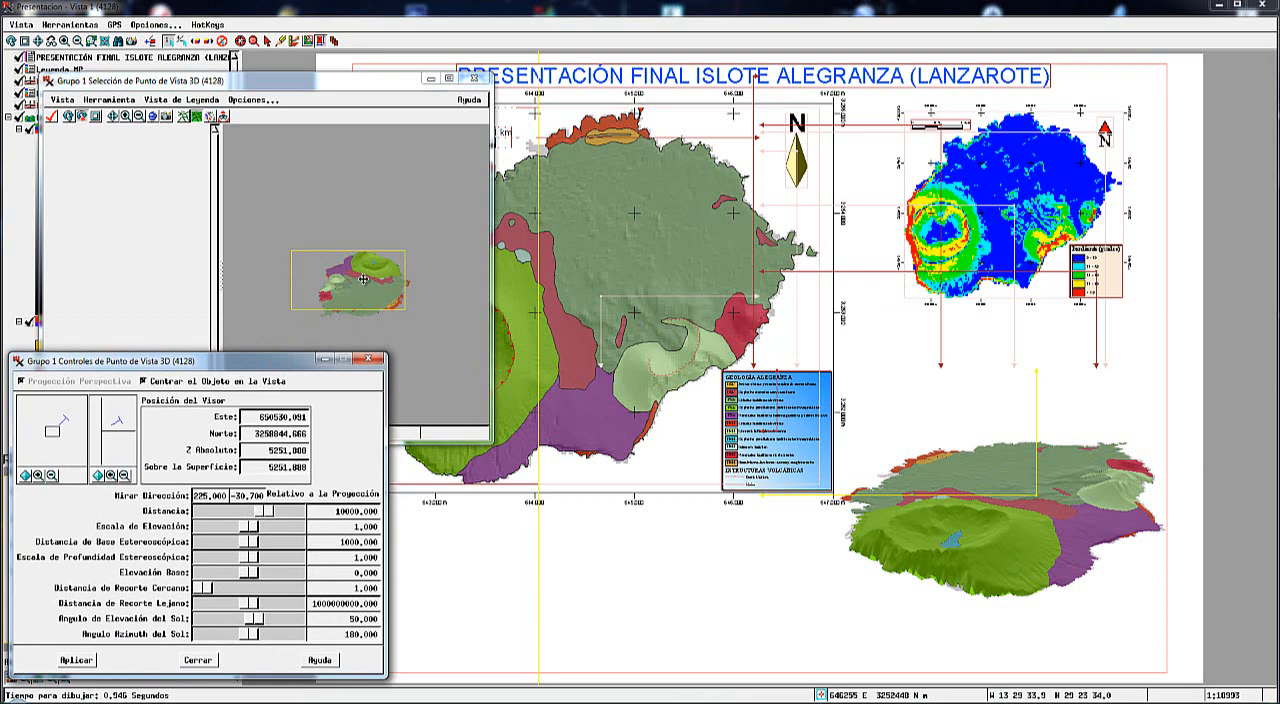
{"action": "left_click", "coordinate": [76, 660]}
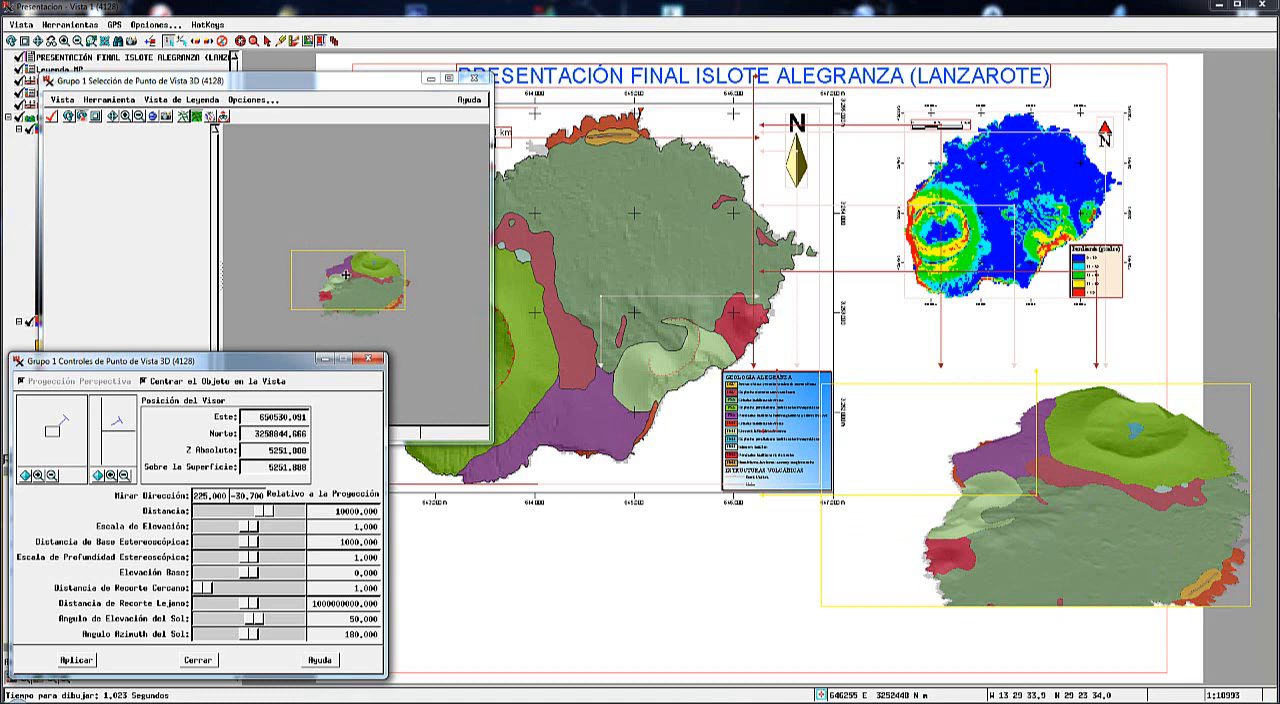
Shift and heighten the preview's view frame so it encloses the whole rotated islet, and apply the new extent.
{"action": "left_click_drag", "start_coordinate": [343, 281], "coordinate": [352, 317]}
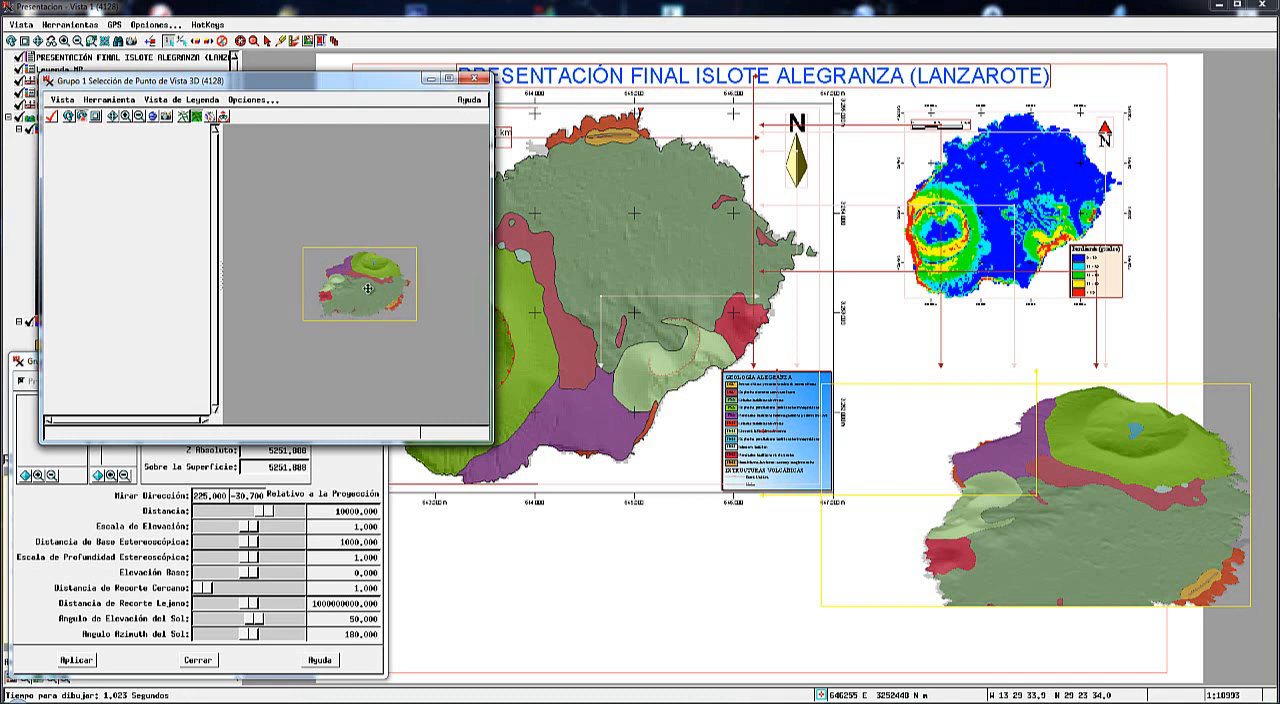
{"action": "left_click", "coordinate": [350, 703]}
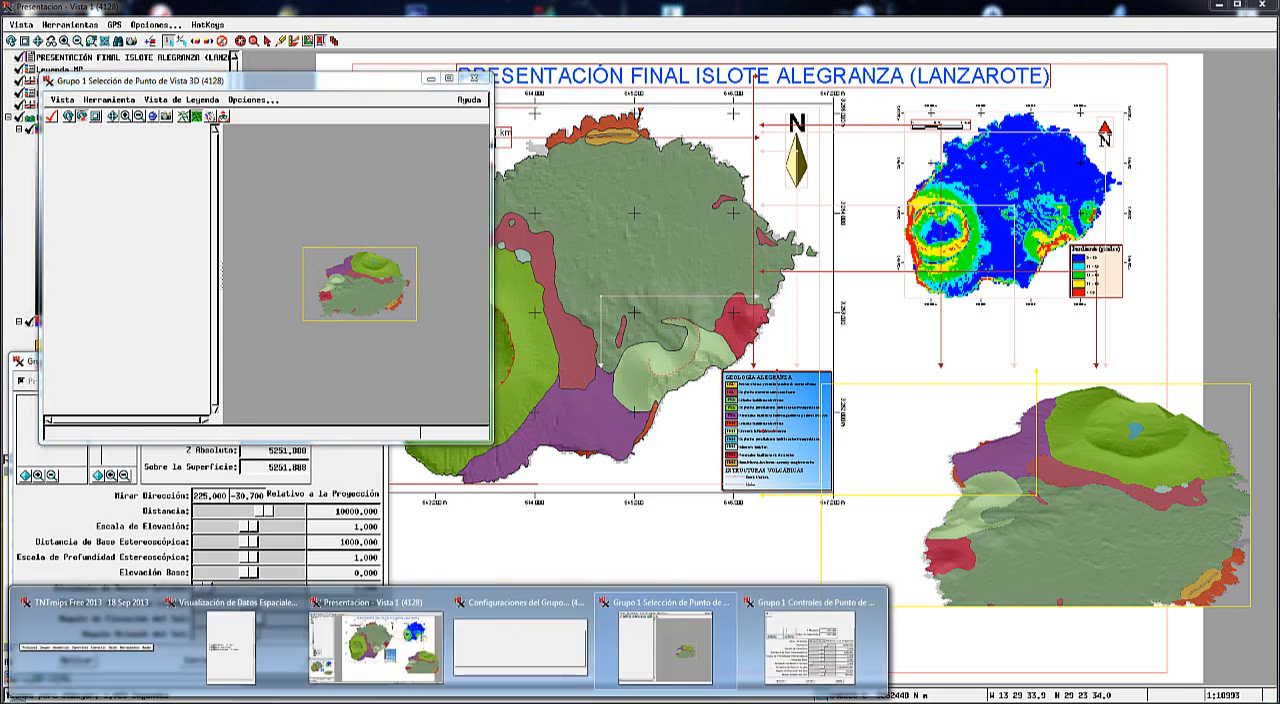
{"action": "left_click", "coordinate": [808, 645]}
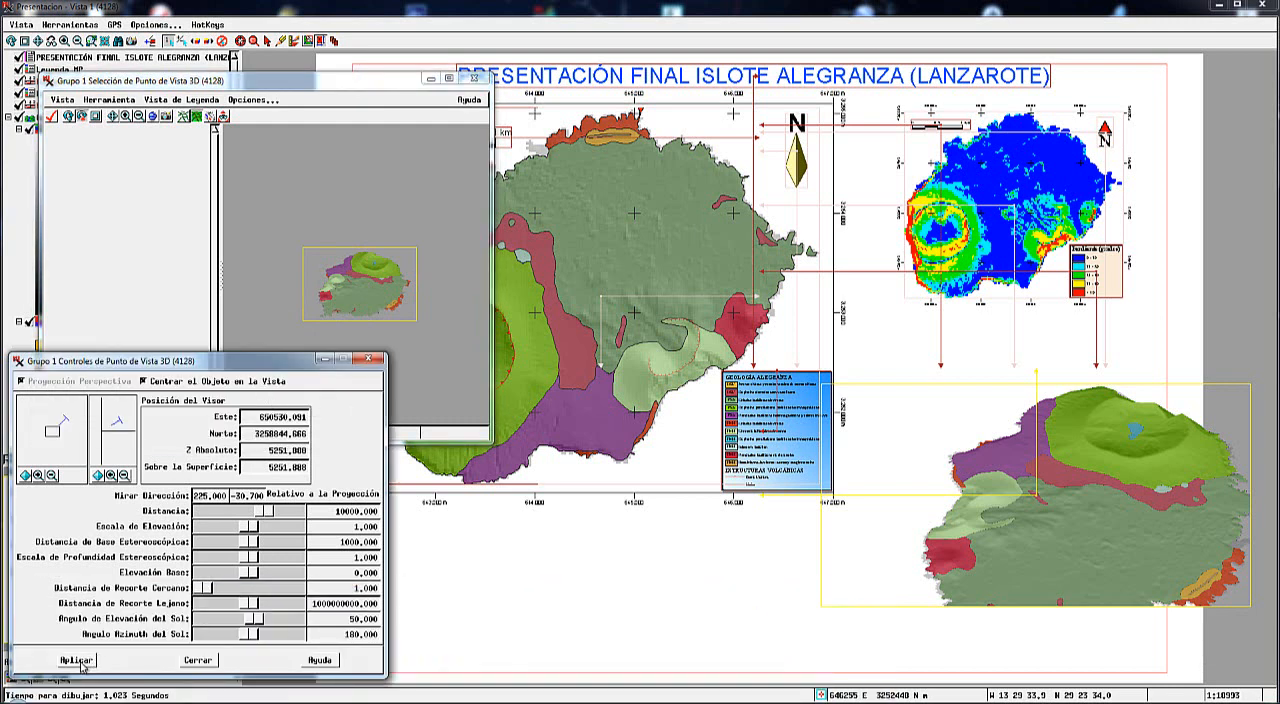
{"action": "left_click", "coordinate": [360, 290]}
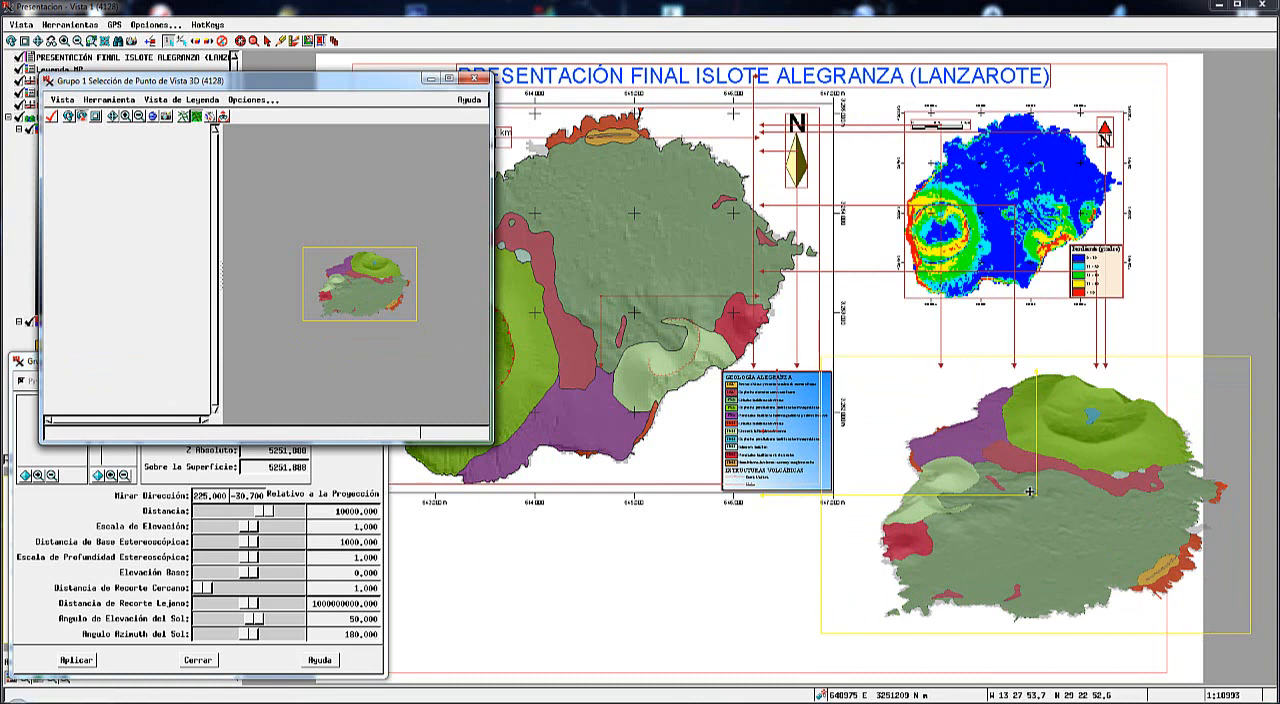
Move the 3D group inside the page's lower-right margins, with its centre about 70 mm right of the page centre.
{"action": "left_click_drag", "start_coordinate": [1031, 491], "coordinate": [991, 519]}
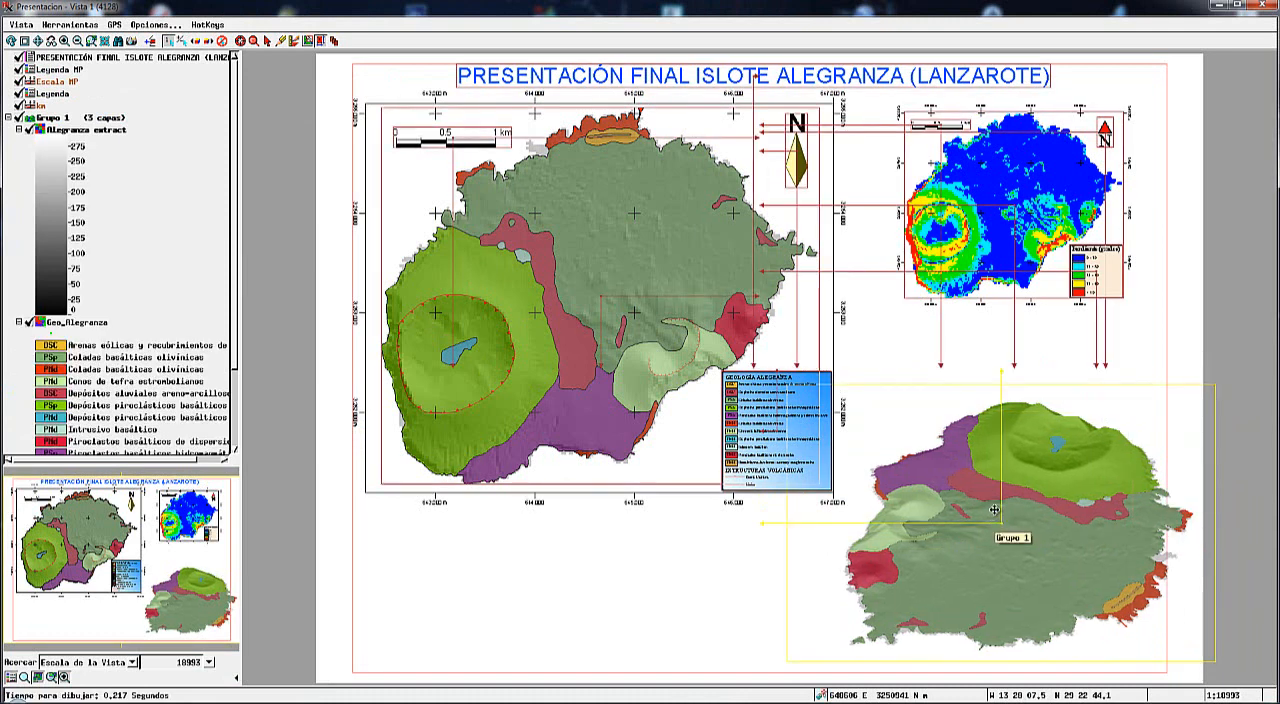
{"action": "left_click_drag", "start_coordinate": [978, 516], "coordinate": [969, 529]}
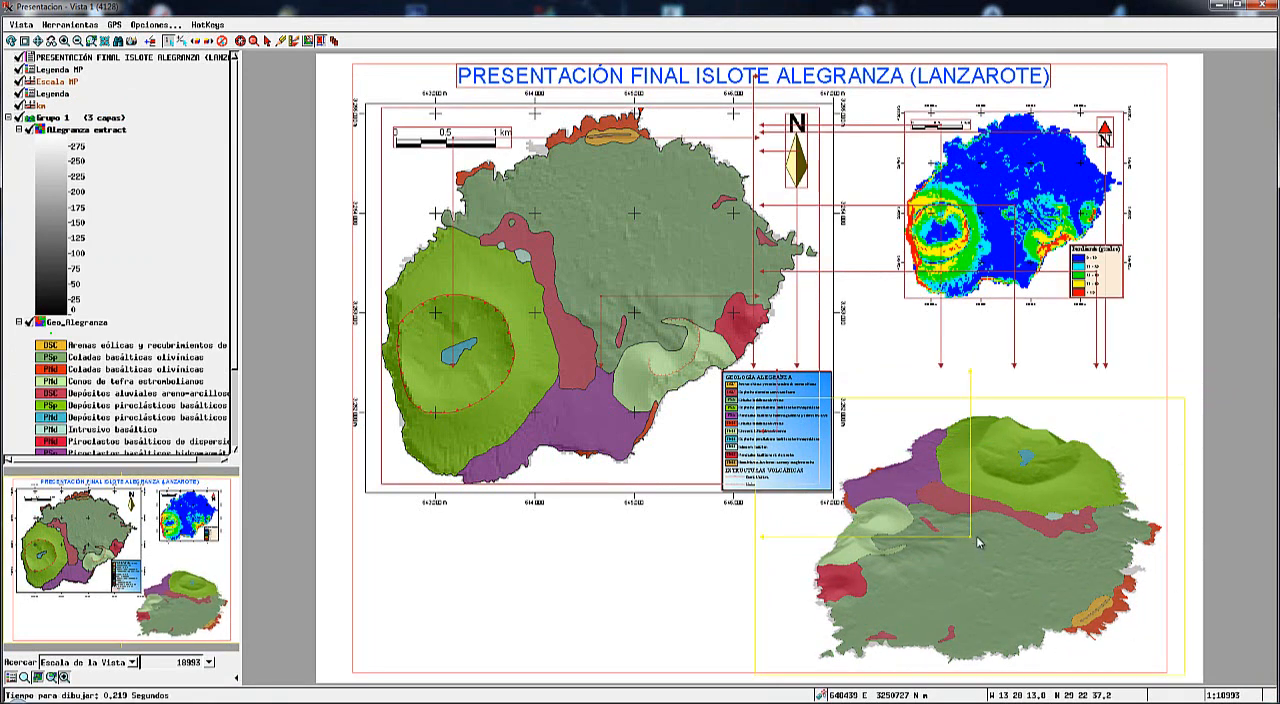
{"action": "left_click_drag", "start_coordinate": [963, 517], "coordinate": [951, 508]}
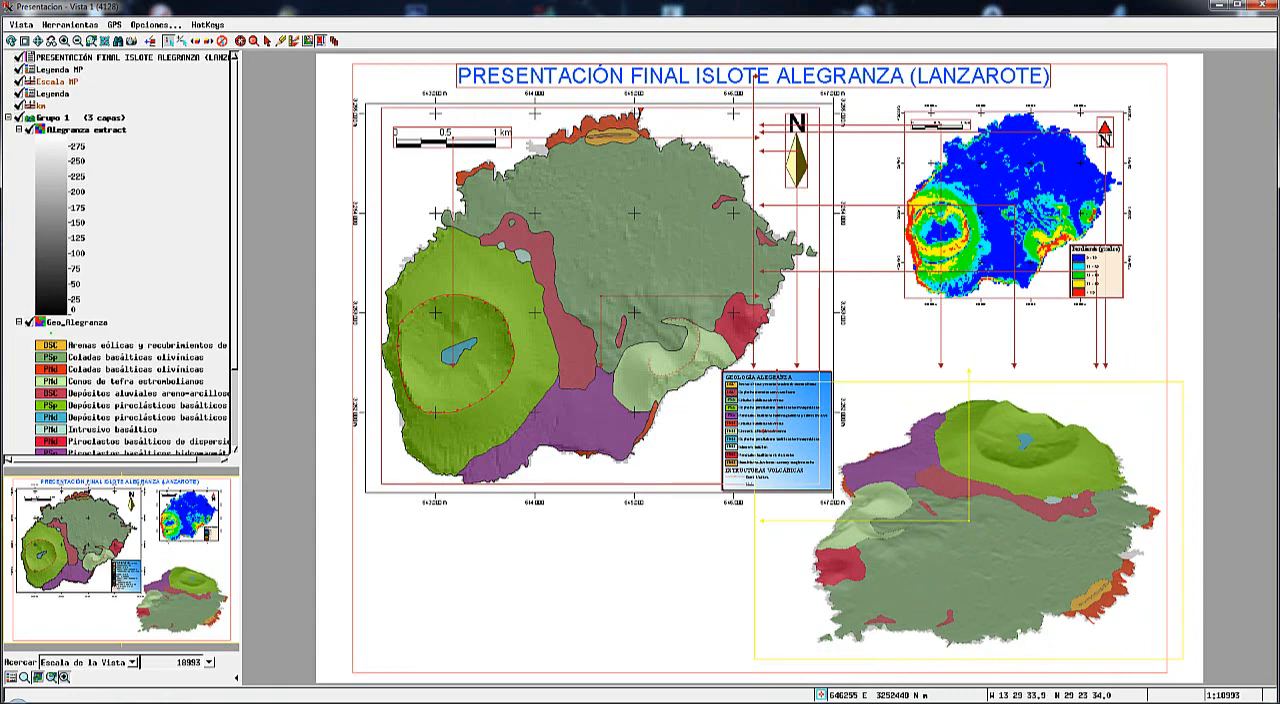
Close the 3D viewpoint preview with its controls and the group settings of Grupo 1.
{"action": "key", "text": "alt+Tab"}
{"action": "mouse_move", "coordinate": [590, 660]}
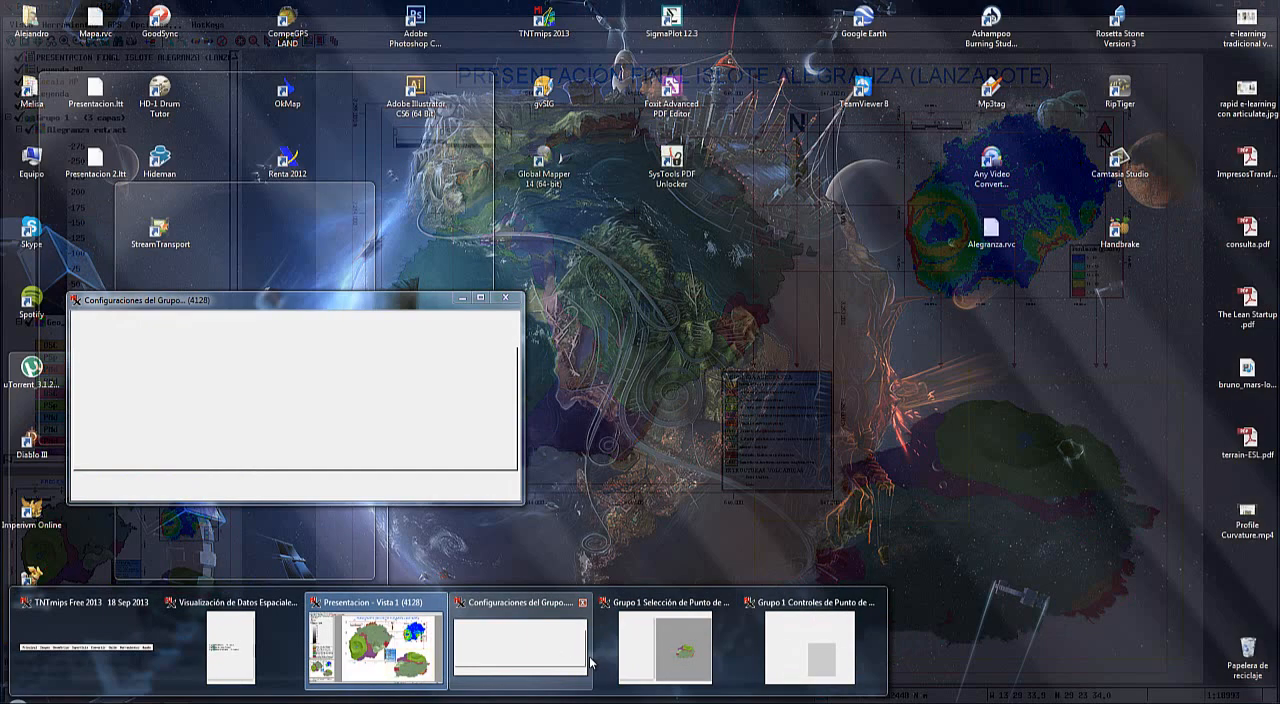
{"action": "left_click", "coordinate": [665, 645]}
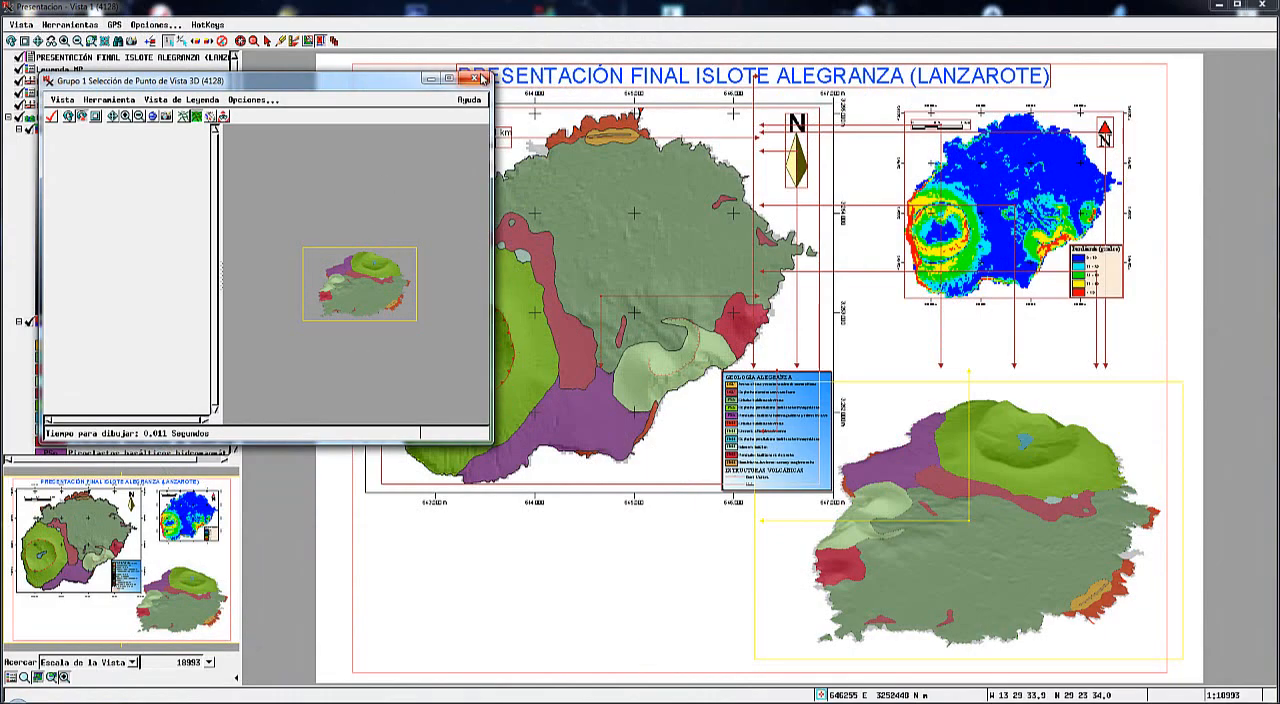
{"action": "left_click", "coordinate": [482, 78]}
{"action": "key", "text": "alt+Tab"}
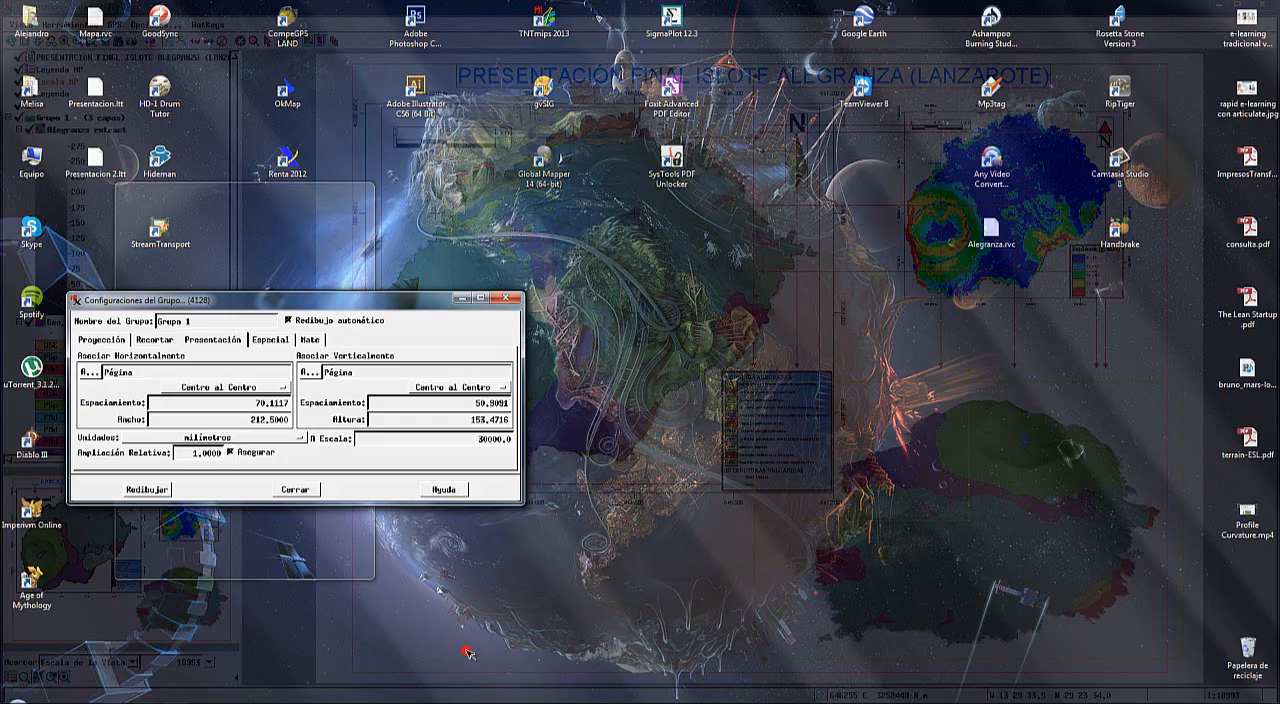
{"action": "left_click", "coordinate": [520, 645]}
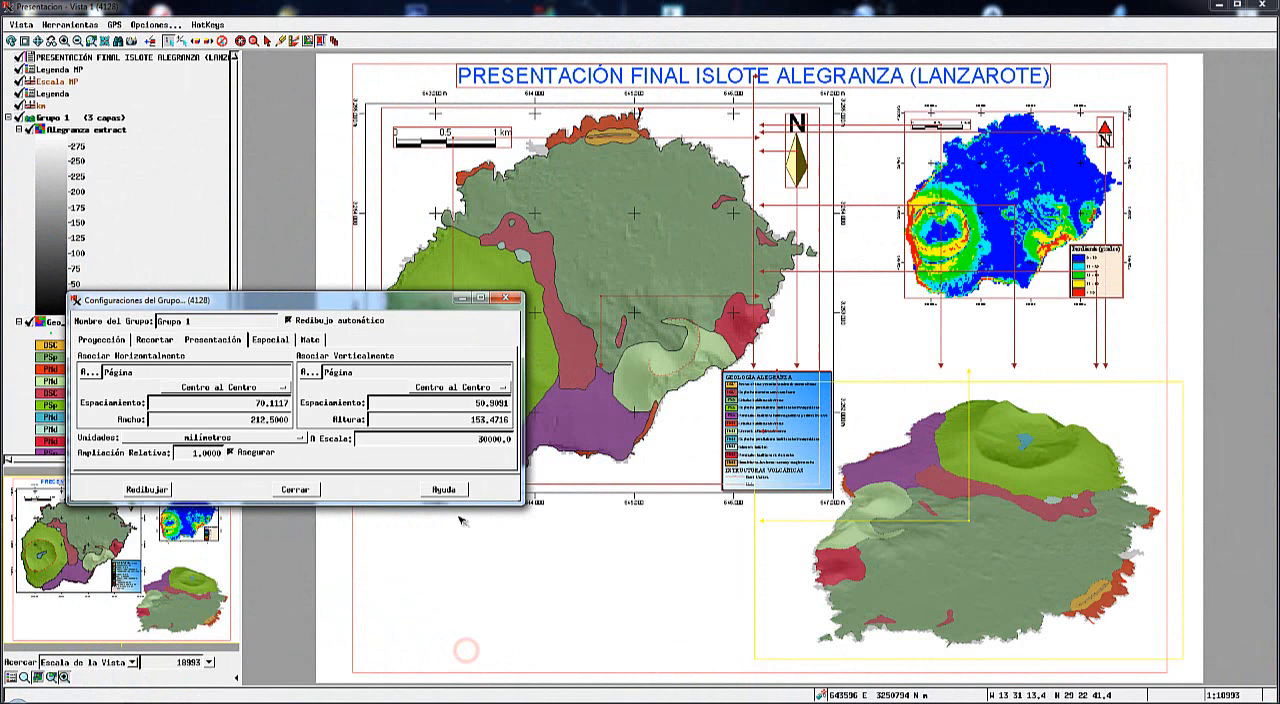
{"action": "left_click", "coordinate": [293, 489]}
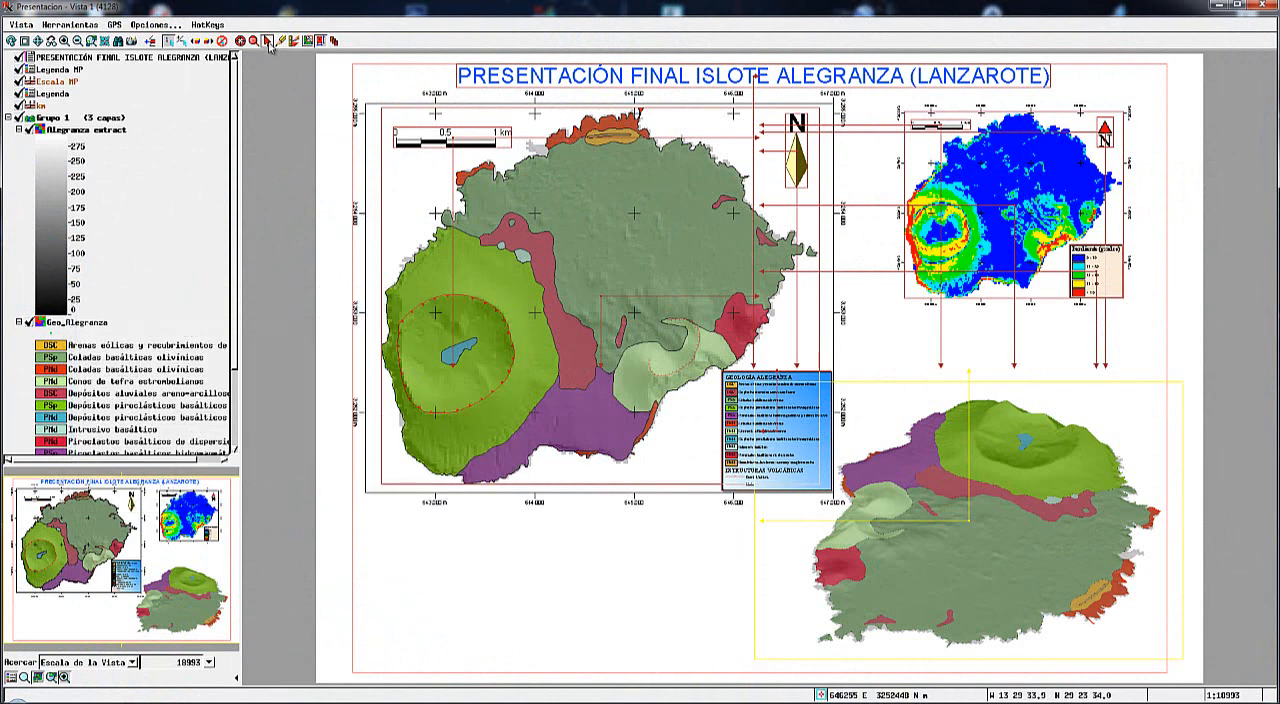
Leave placement mode and bring the spatial data window with the presentation's group list to the front.
{"action": "left_click", "coordinate": [267, 42]}
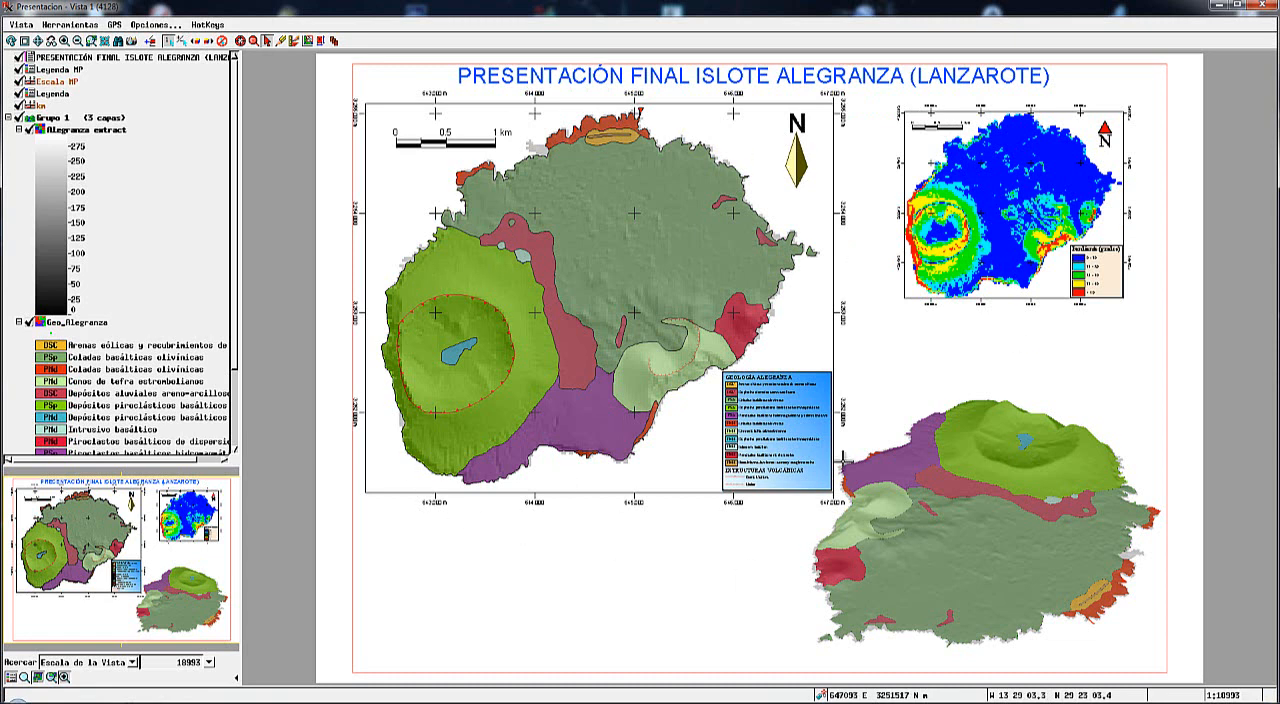
{"action": "mouse_move", "coordinate": [240, 702]}
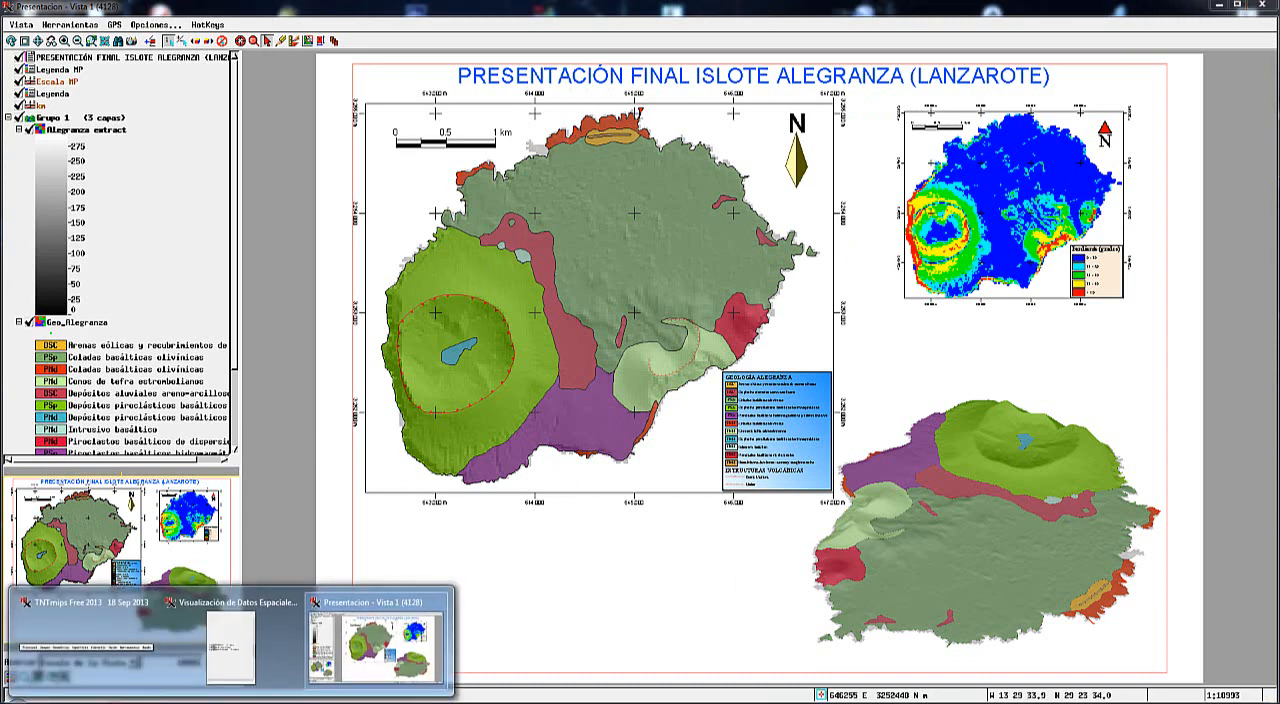
{"action": "left_click", "coordinate": [231, 648]}
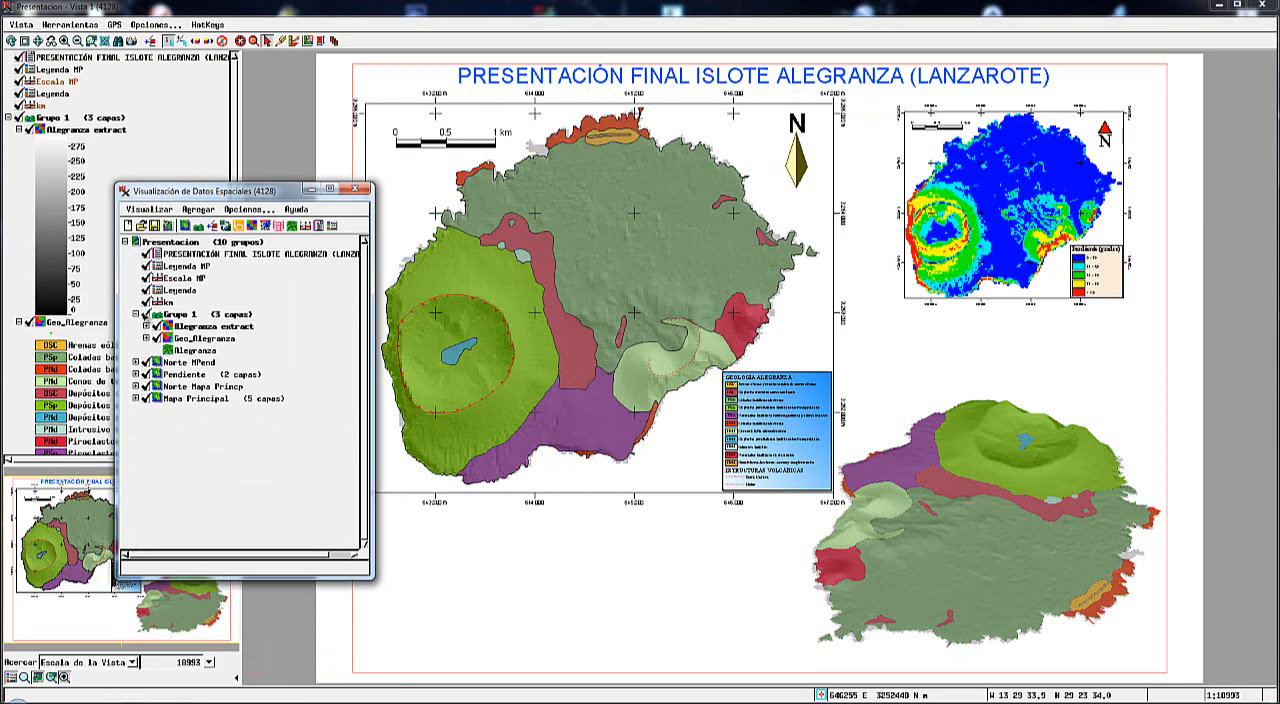
Collapse Grupo 1 and save the presentation as a new object called Presentacion FINAL in Mapa.rvc.
{"action": "left_click", "coordinate": [136, 314]}
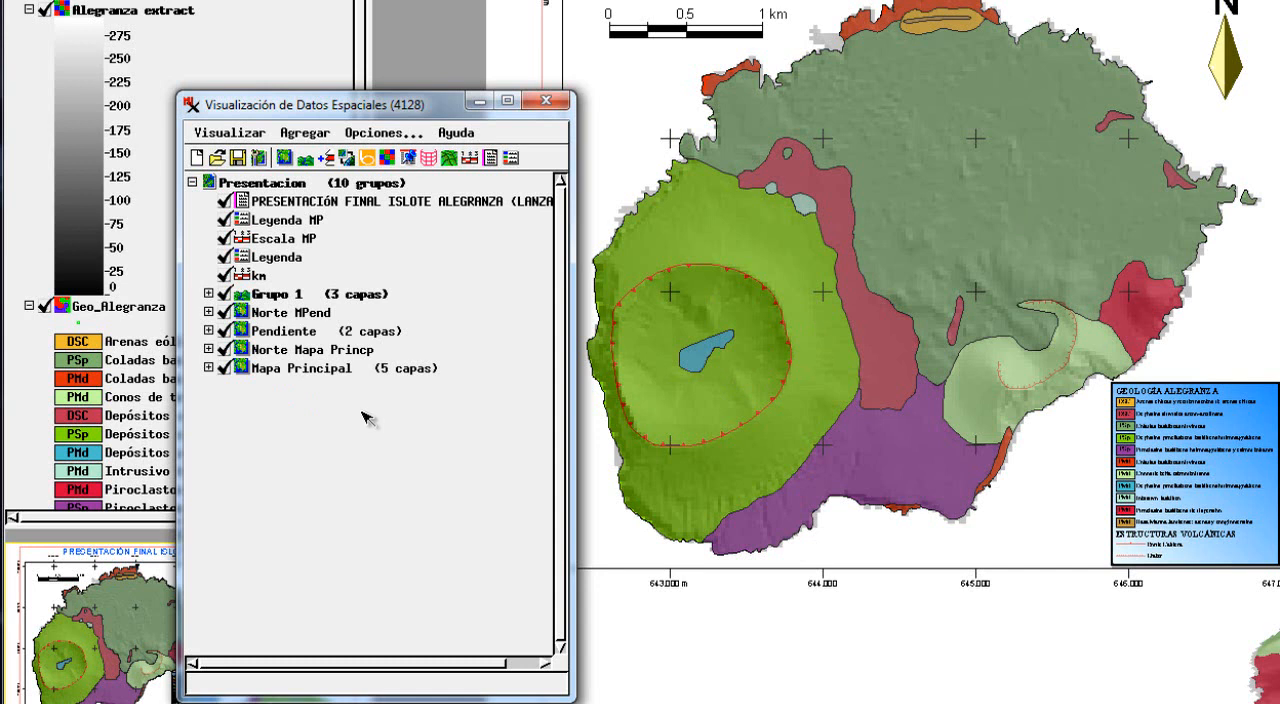
{"action": "left_click", "coordinate": [226, 136]}
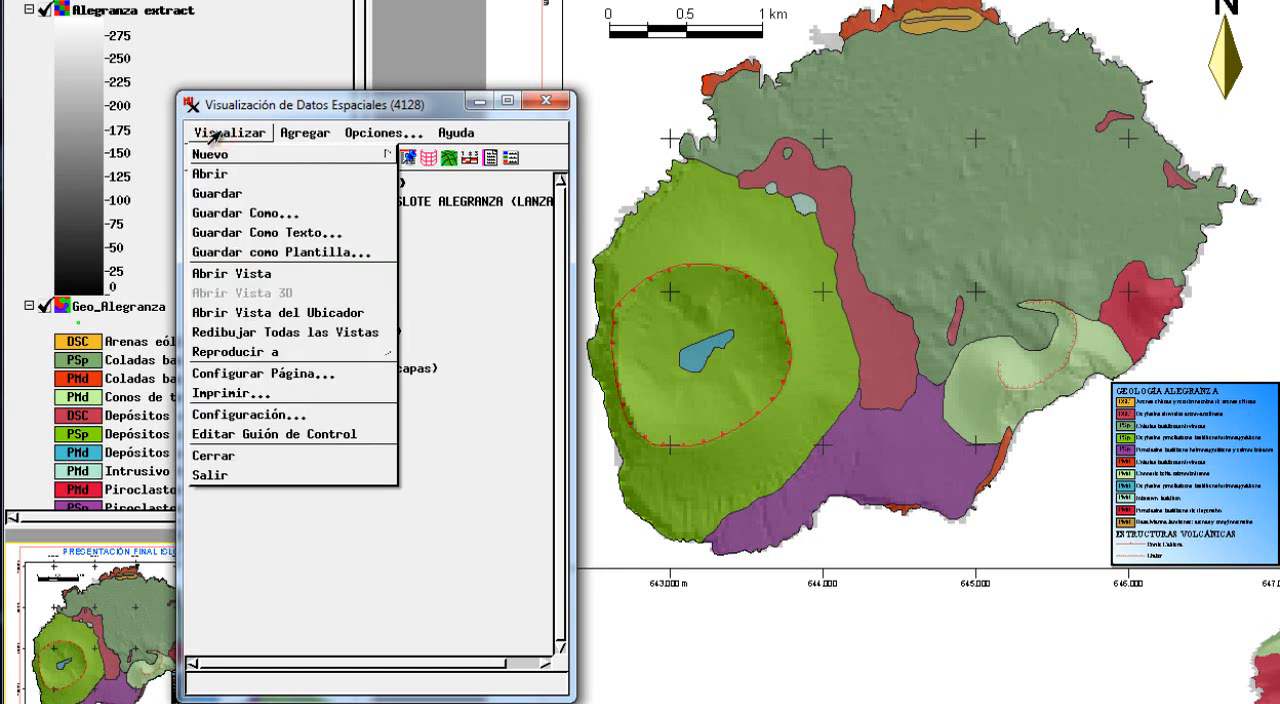
{"action": "left_click", "coordinate": [243, 214]}
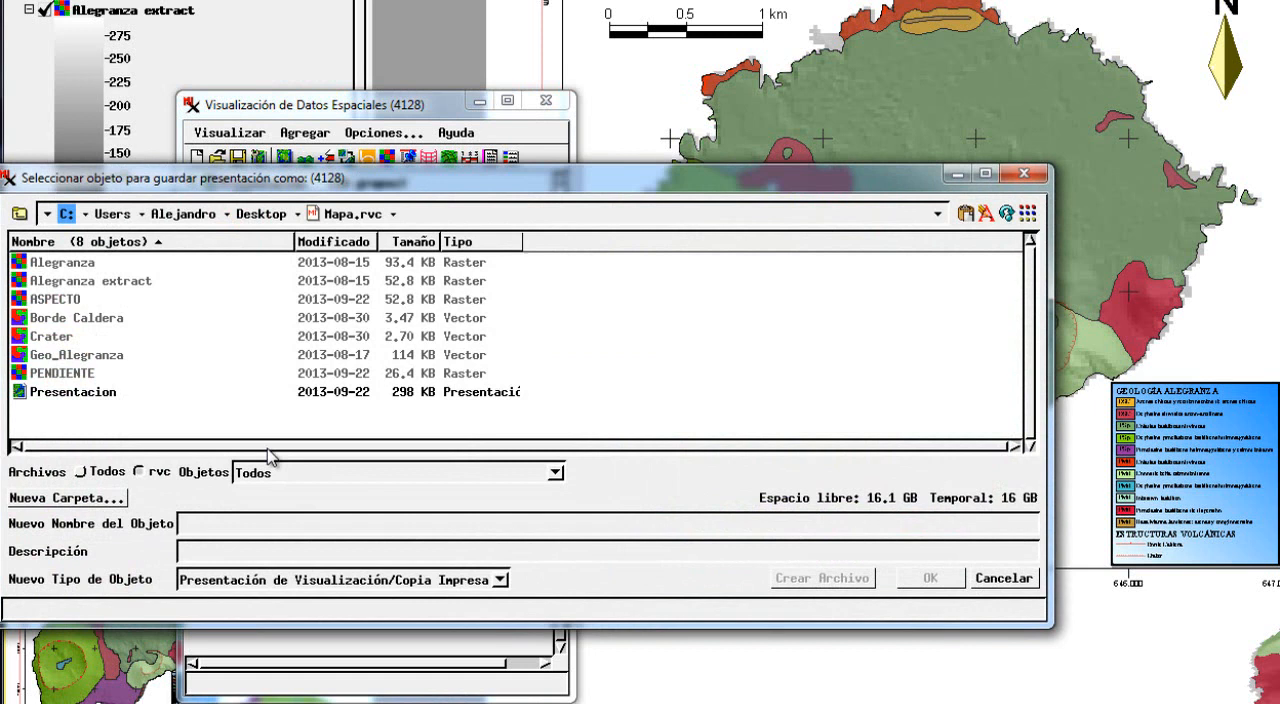
{"action": "left_click", "coordinate": [195, 523]}
{"action": "type", "text": "Presentacion FINAL"}
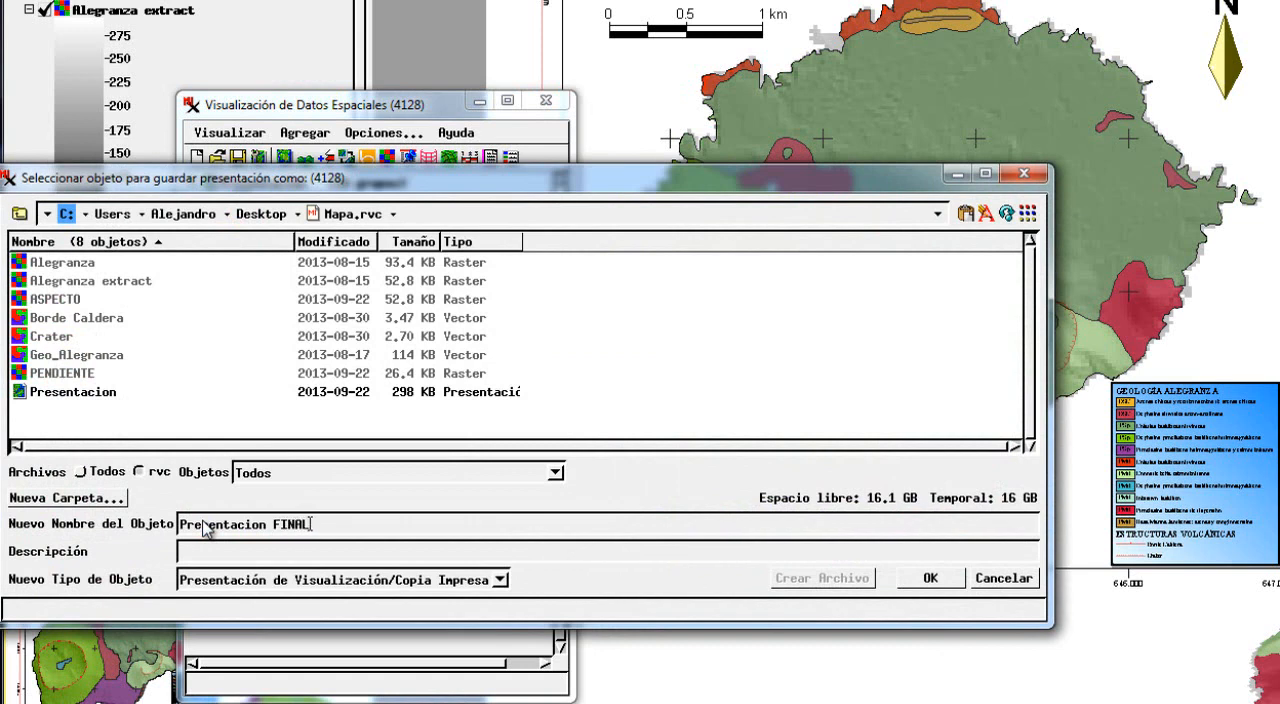
{"action": "left_click", "coordinate": [911, 576]}
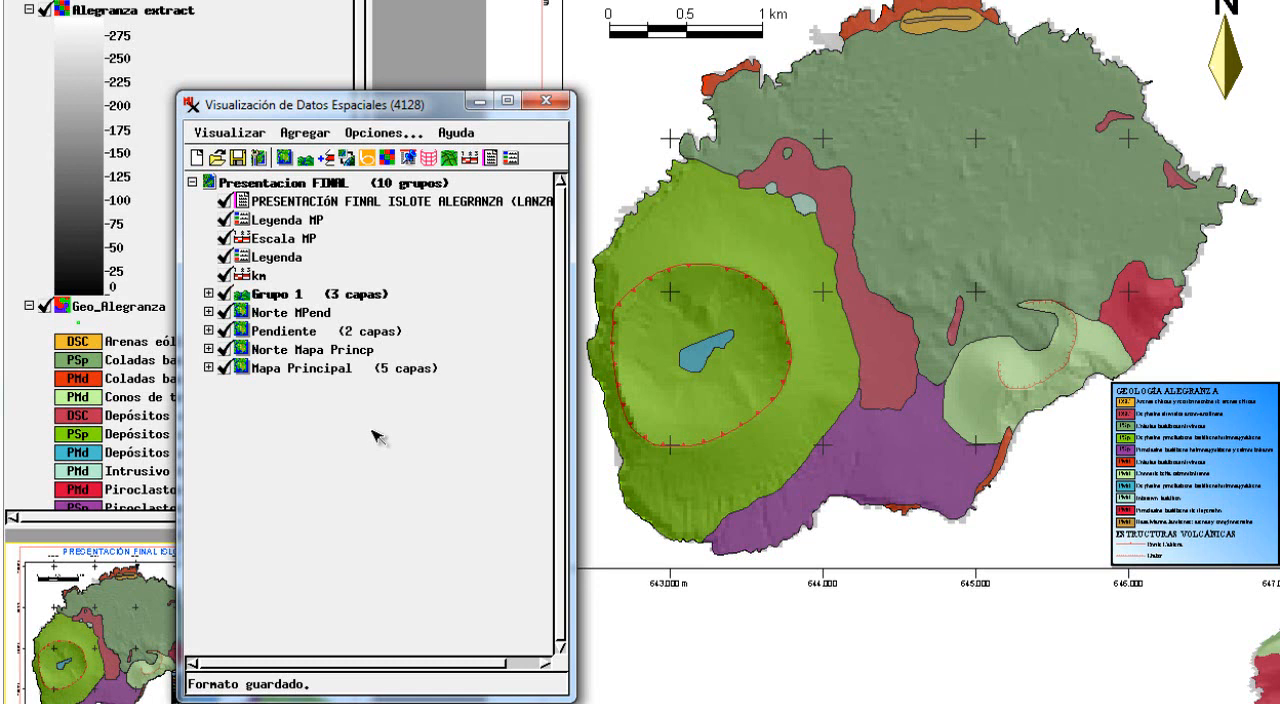
Exit the display session with all its views and start a new one, placing its empty window below the TNTmips bar.
{"action": "left_click", "coordinate": [221, 133]}
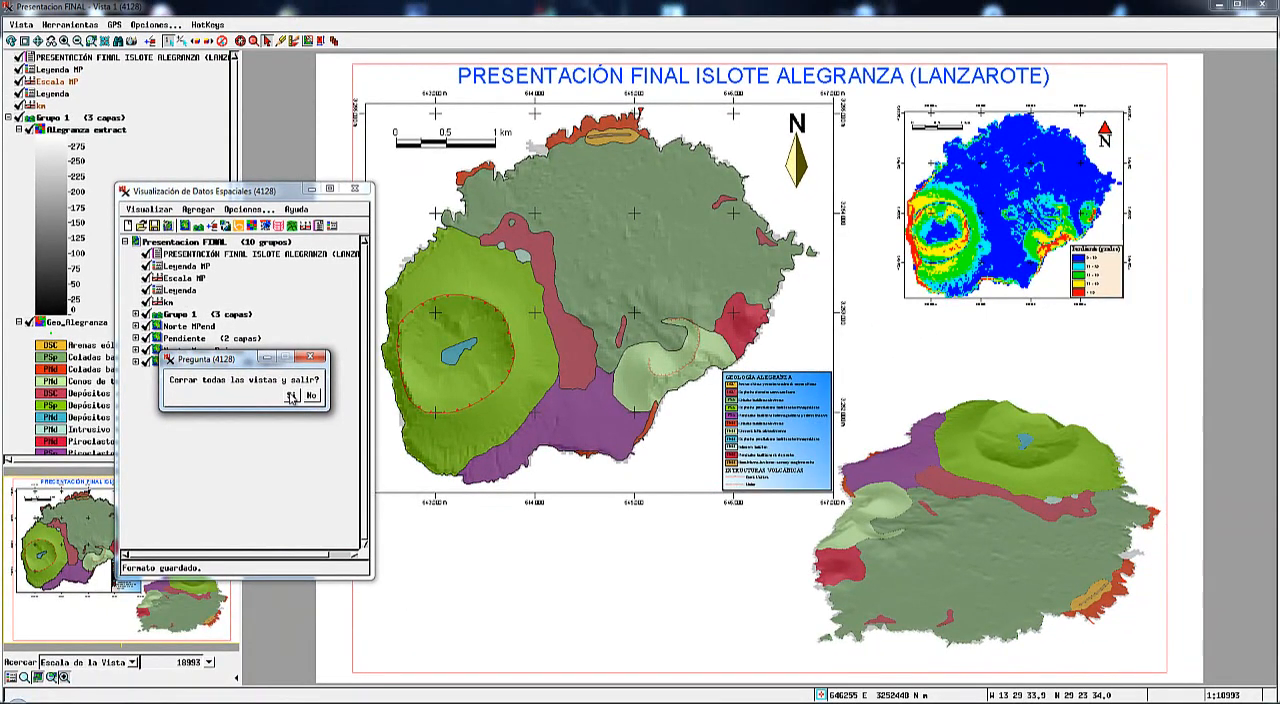
{"action": "left_click", "coordinate": [301, 396]}
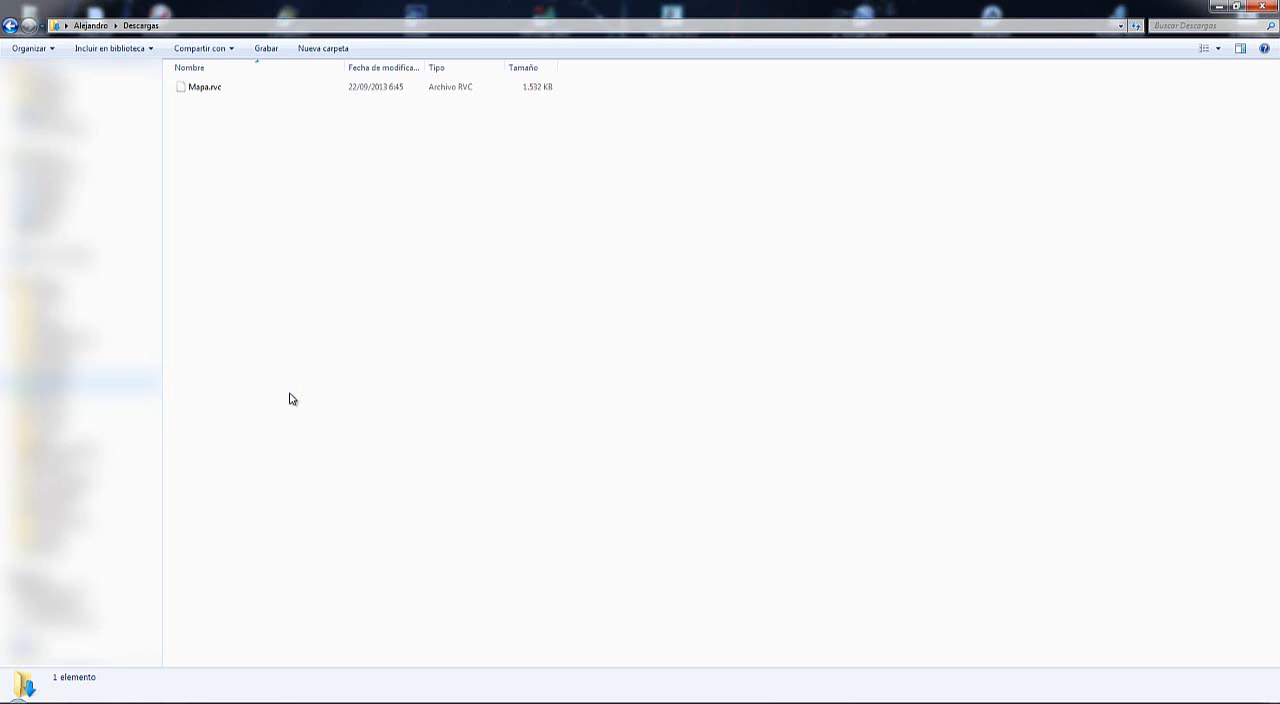
{"action": "left_click", "coordinate": [115, 702]}
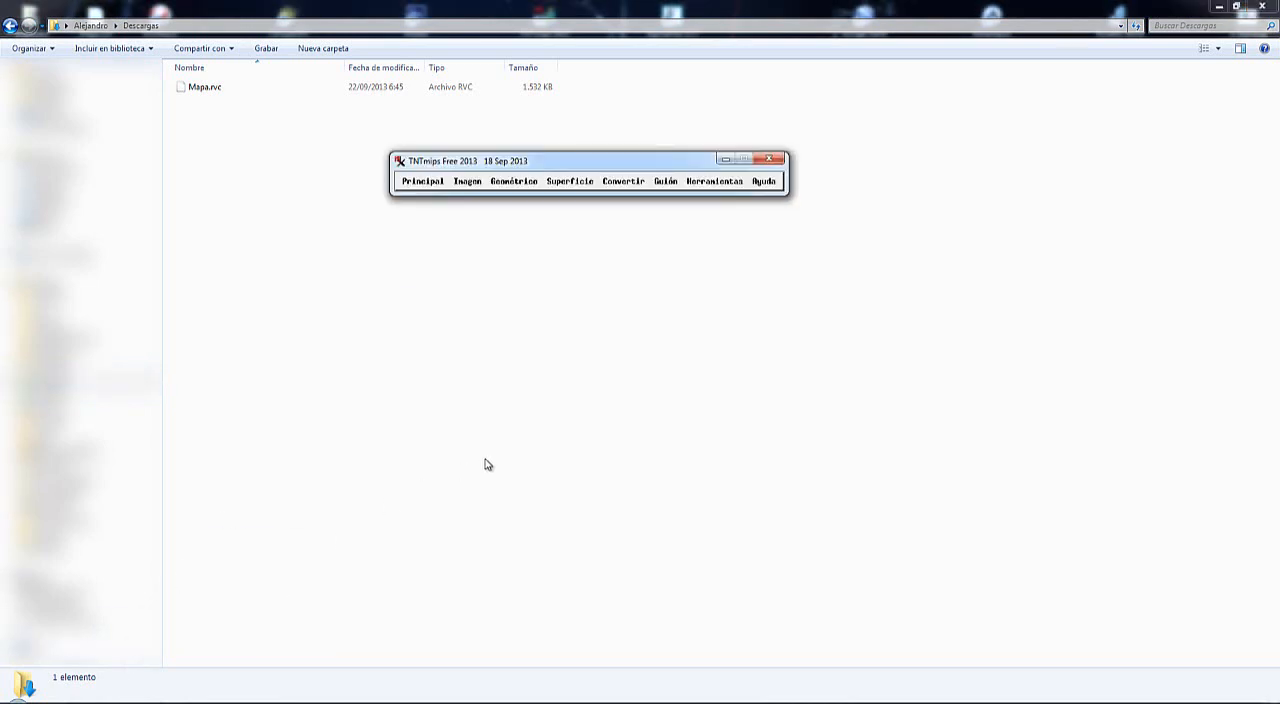
{"action": "left_click", "coordinate": [417, 188]}
{"action": "left_click", "coordinate": [422, 195]}
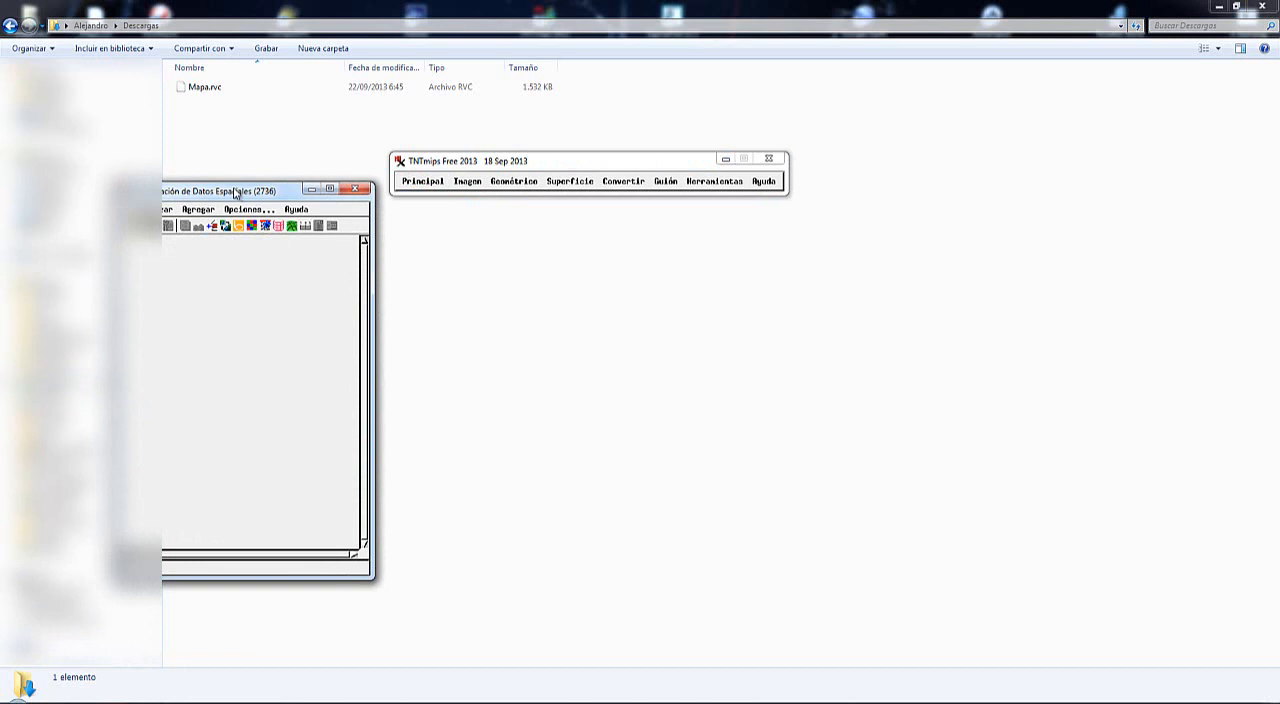
{"action": "left_click_drag", "start_coordinate": [235, 192], "coordinate": [521, 210]}
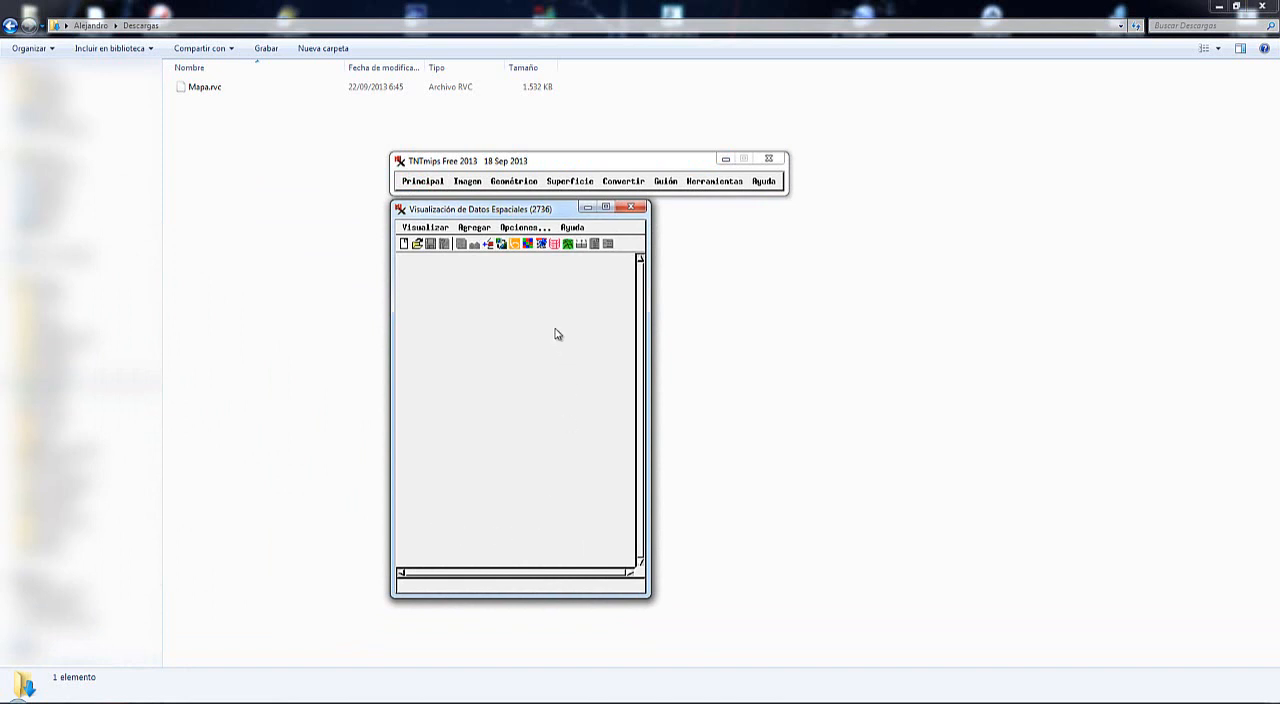
Open the saved presentation Presentacion FINAL from Mapa.rvc on the Desktop.
{"action": "left_click", "coordinate": [418, 245]}
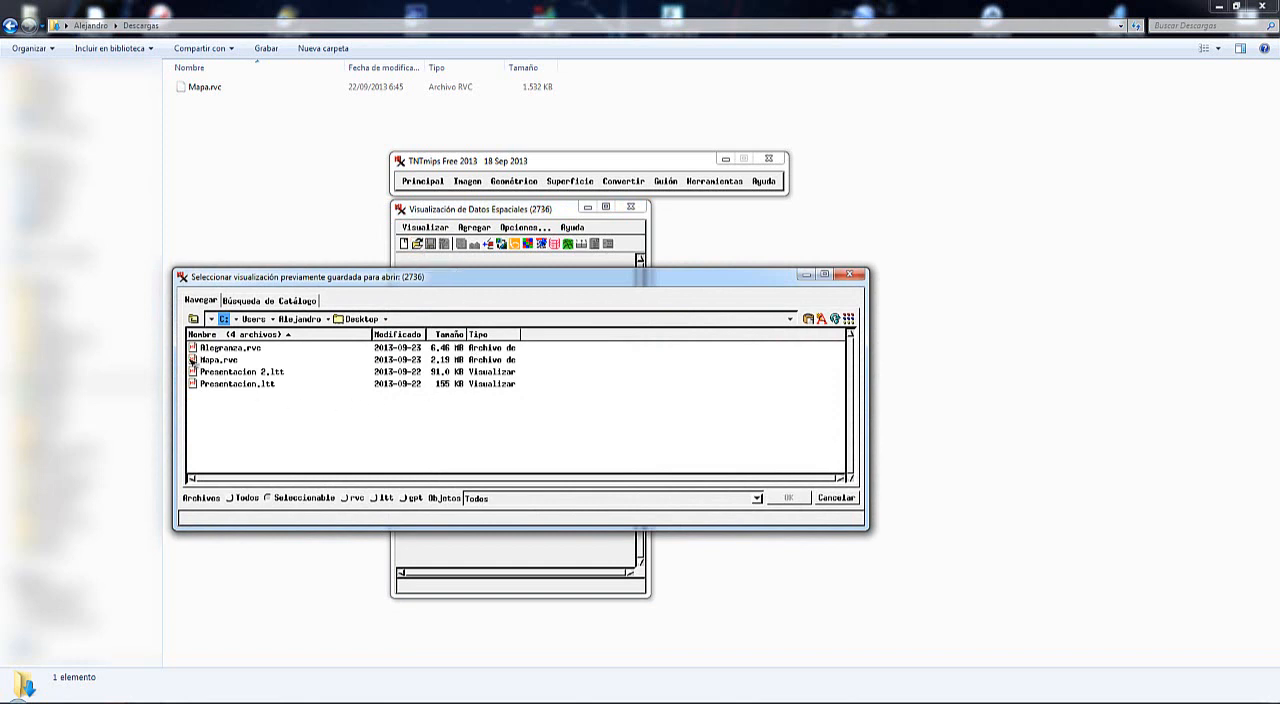
{"action": "double_click", "coordinate": [205, 360]}
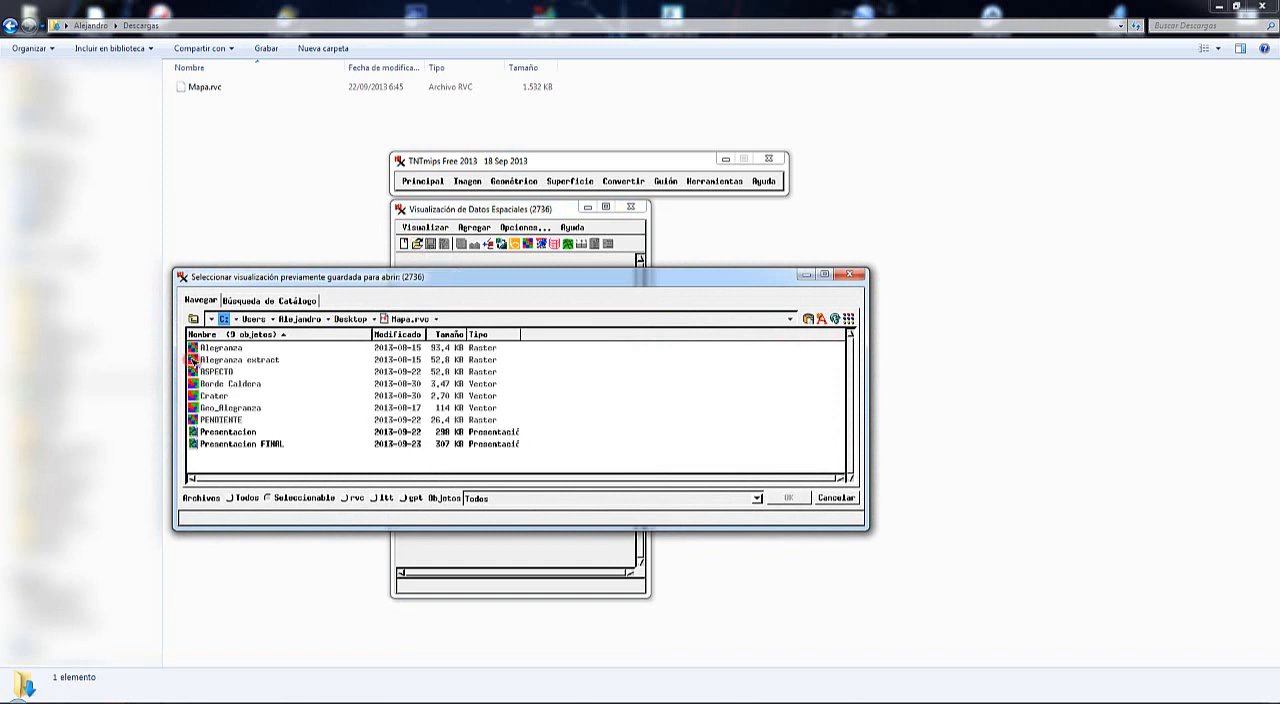
{"action": "double_click", "coordinate": [195, 445]}
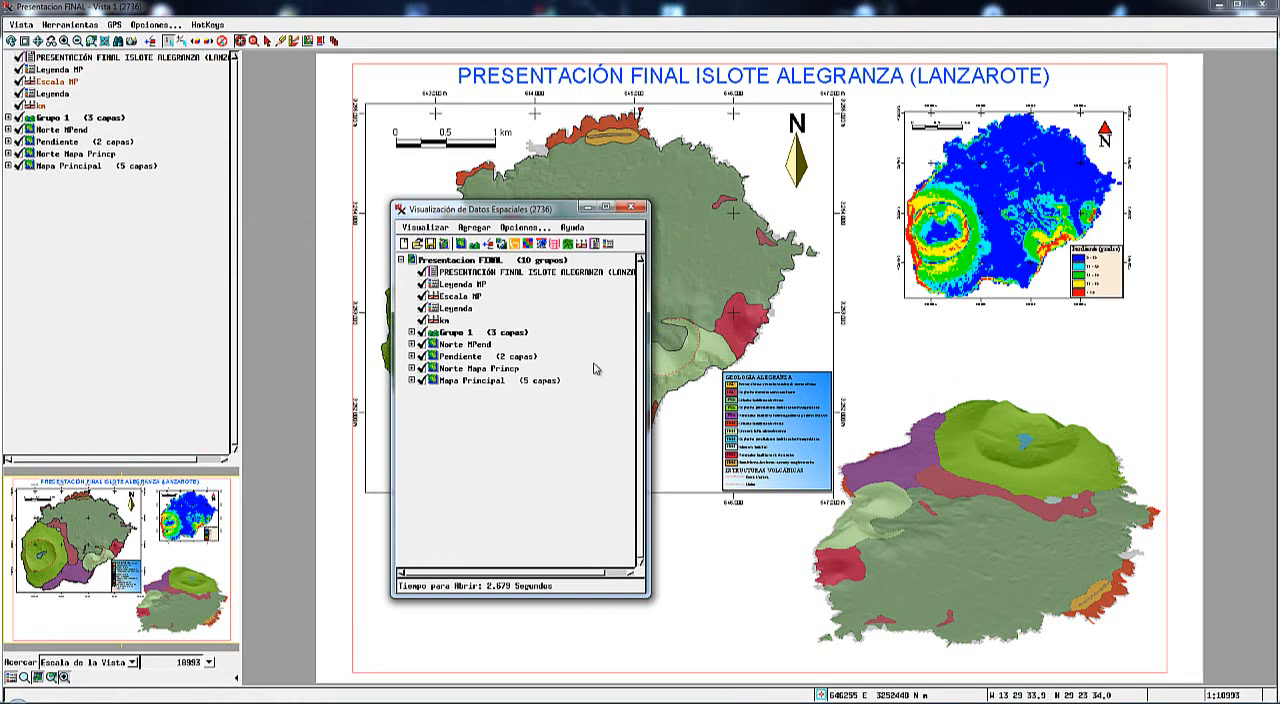
Save the presentation in text format as Presentacion FINAL (.ltt) on the Desktop.
{"action": "left_click", "coordinate": [420, 229]}
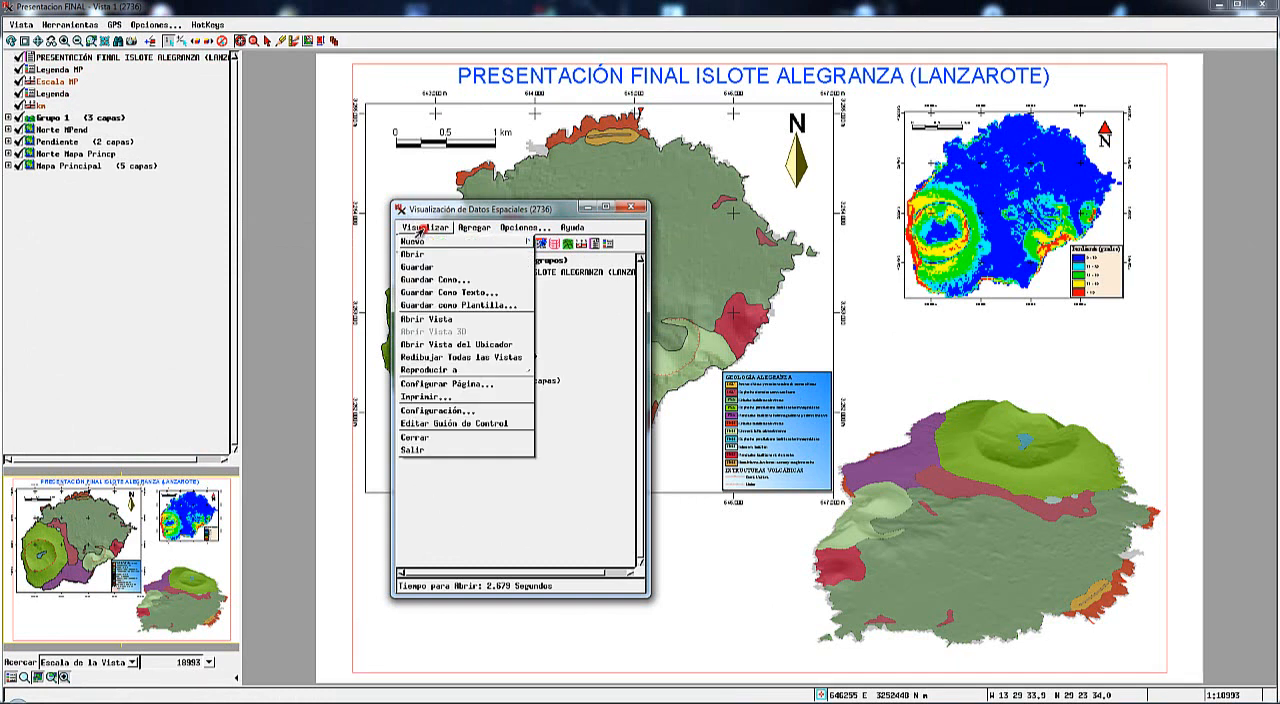
{"action": "left_click", "coordinate": [443, 292]}
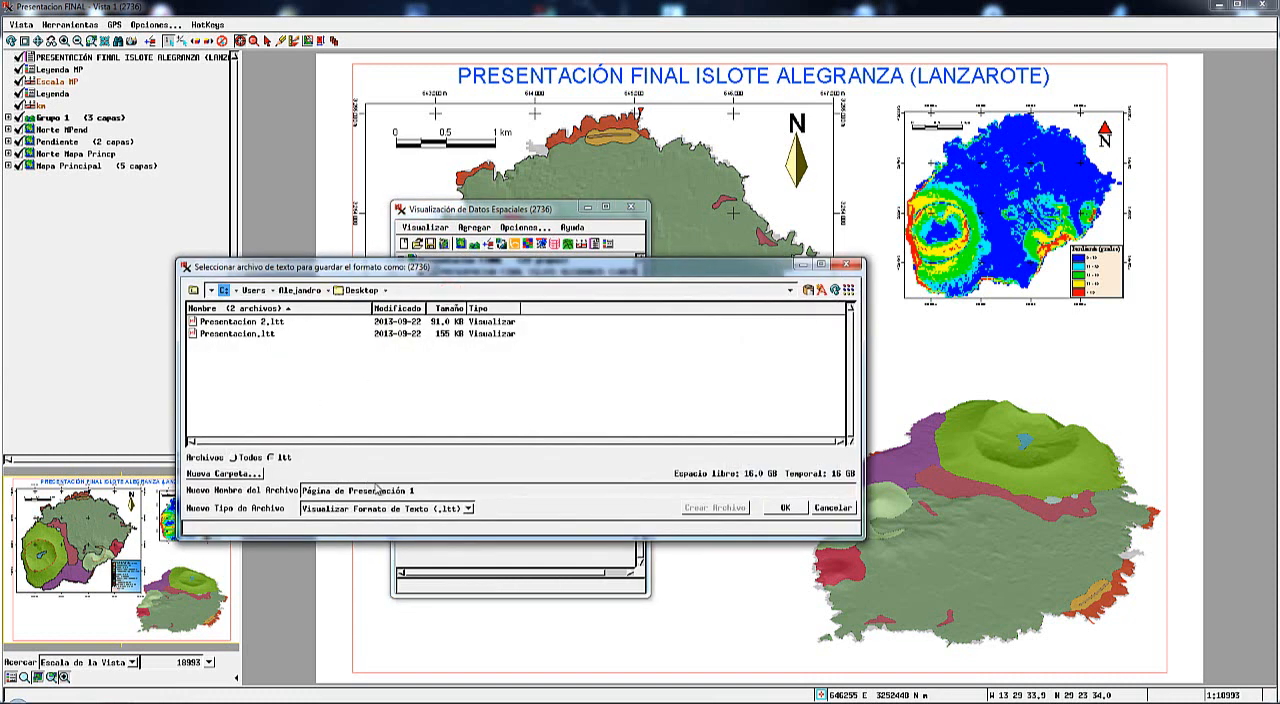
{"action": "triple_click", "coordinate": [390, 491]}
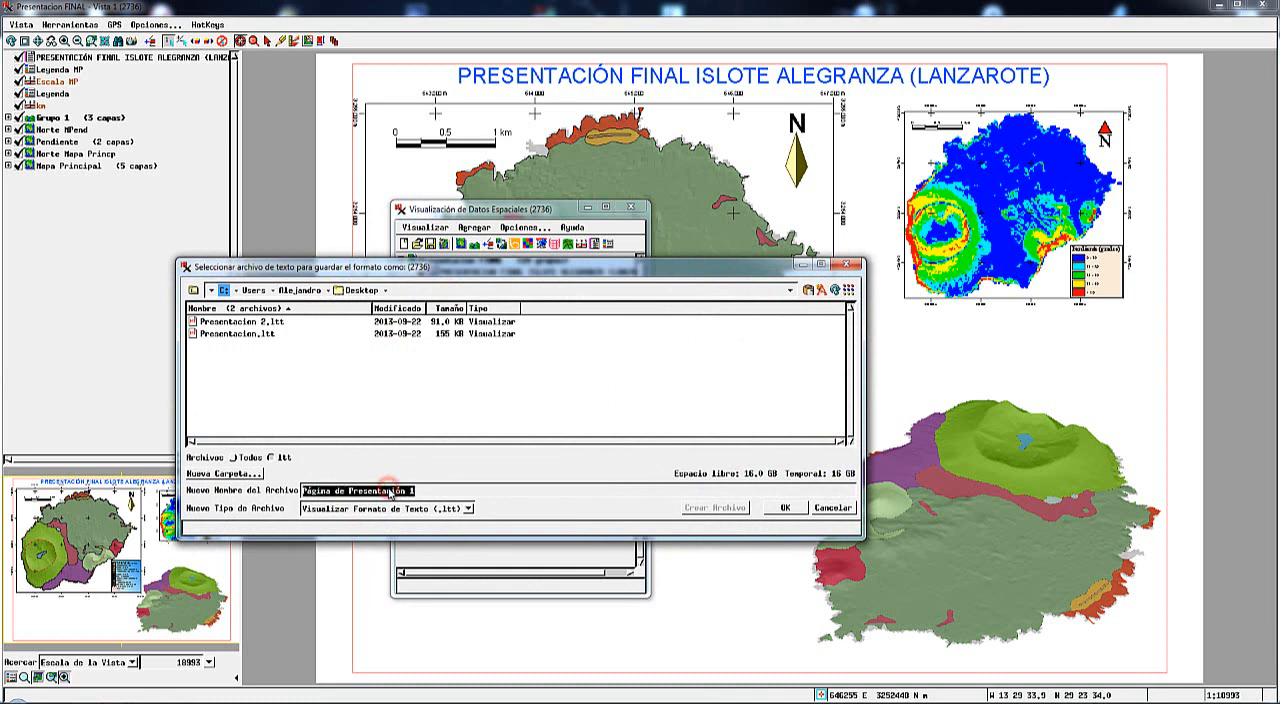
{"action": "type", "text": "Present"}
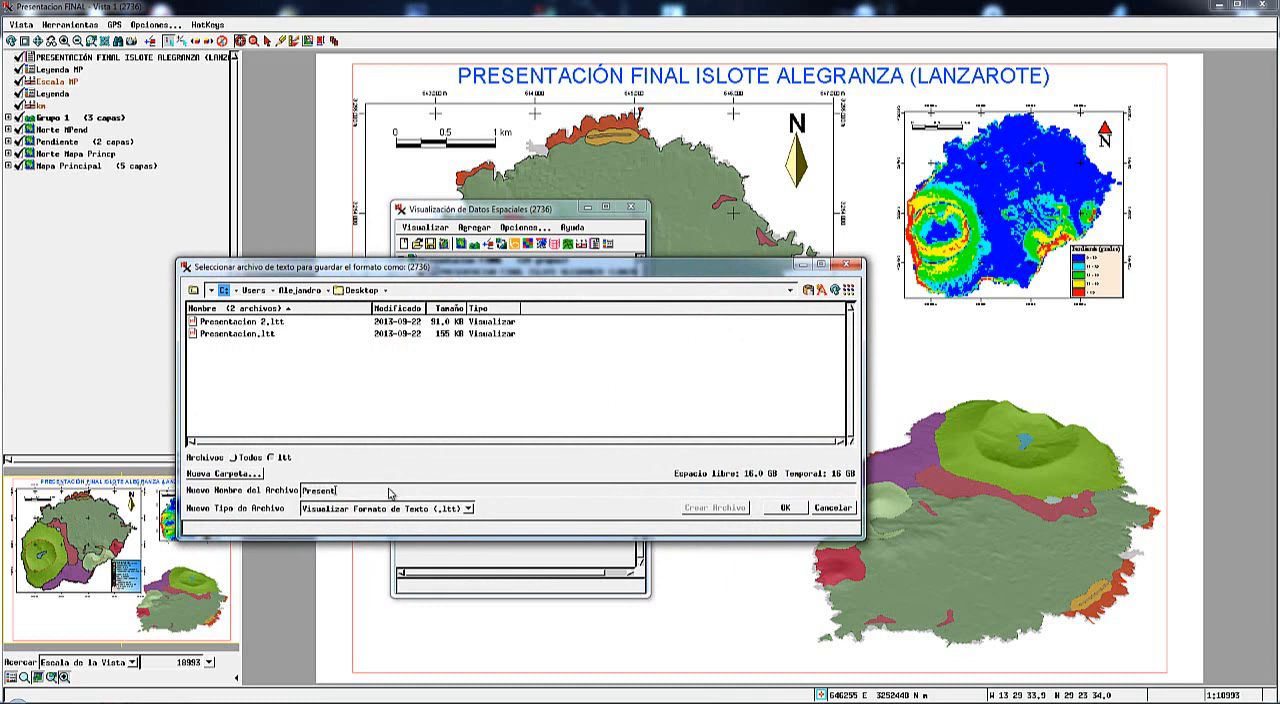
{"action": "type", "text": "acion FINAL"}
{"action": "left_click", "coordinate": [788, 508]}
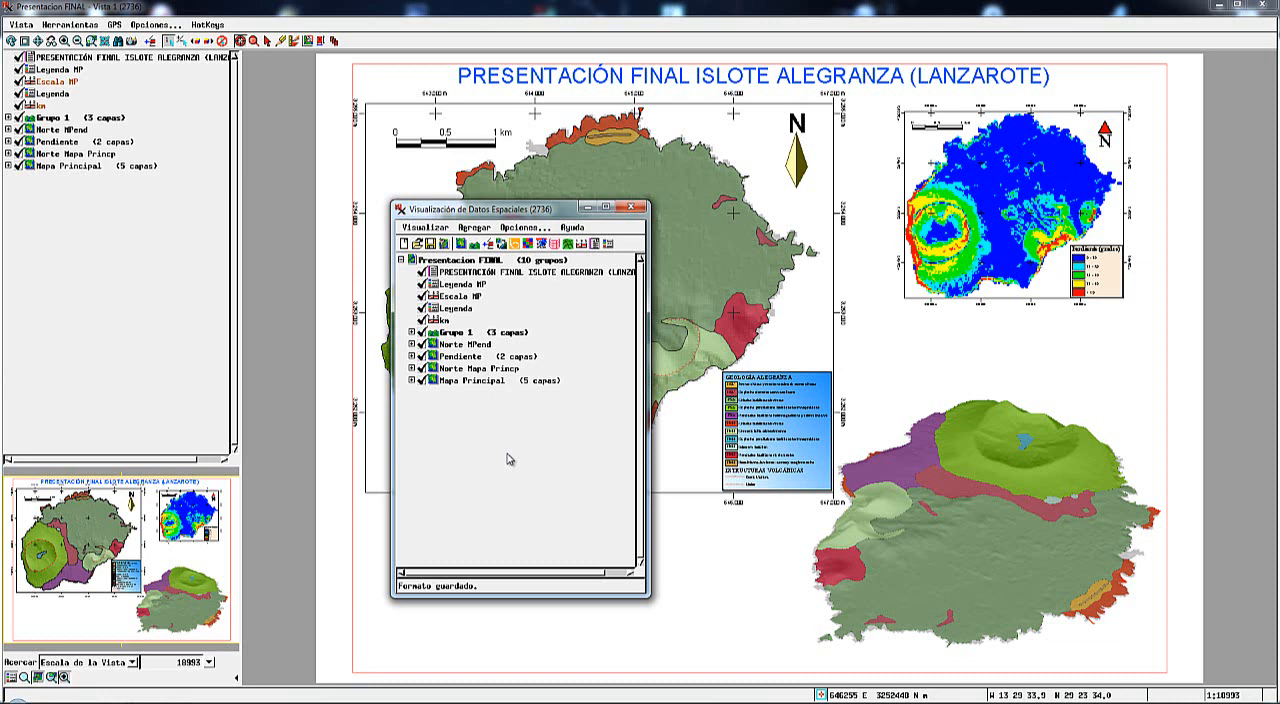
Exit the spatial data display and close all its views.
{"action": "left_click", "coordinate": [423, 228]}
{"action": "left_click", "coordinate": [412, 450]}
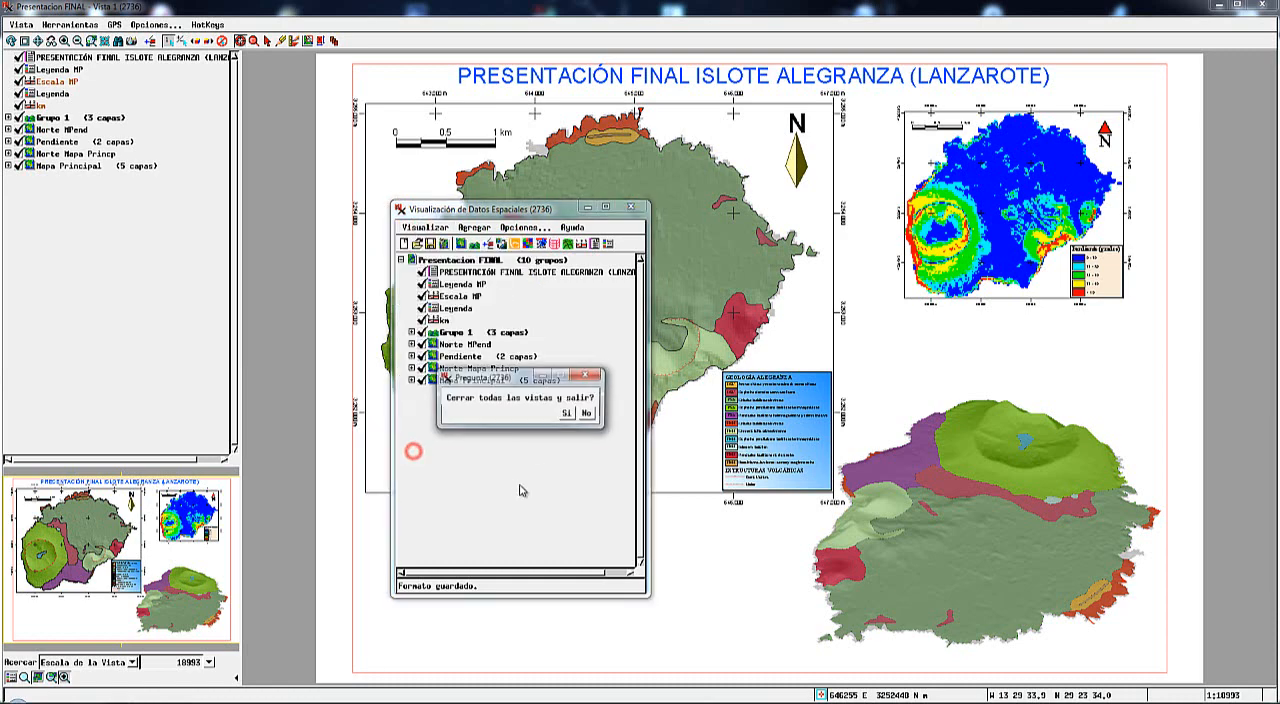
{"action": "left_click", "coordinate": [566, 414]}
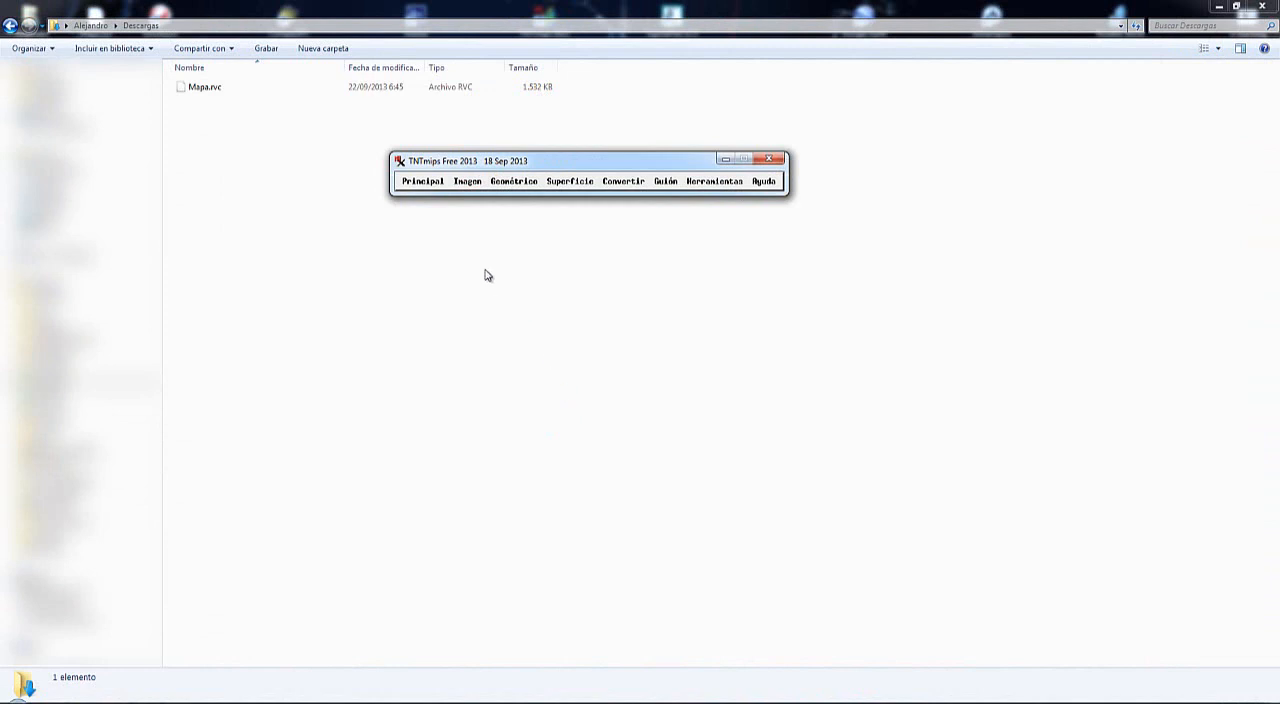
Start a new spatial data display and open Presentacion FINAL.ltt from the Desktop folder.
{"action": "left_click", "coordinate": [418, 186]}
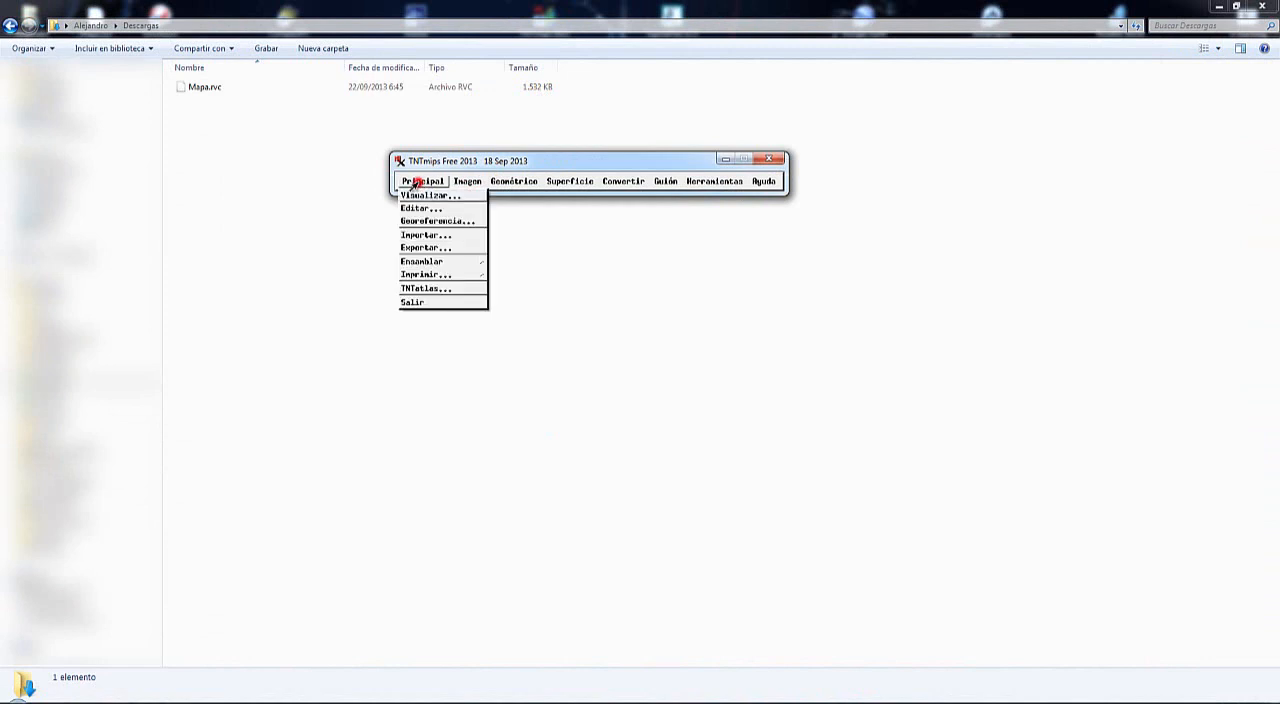
{"action": "left_click", "coordinate": [419, 193]}
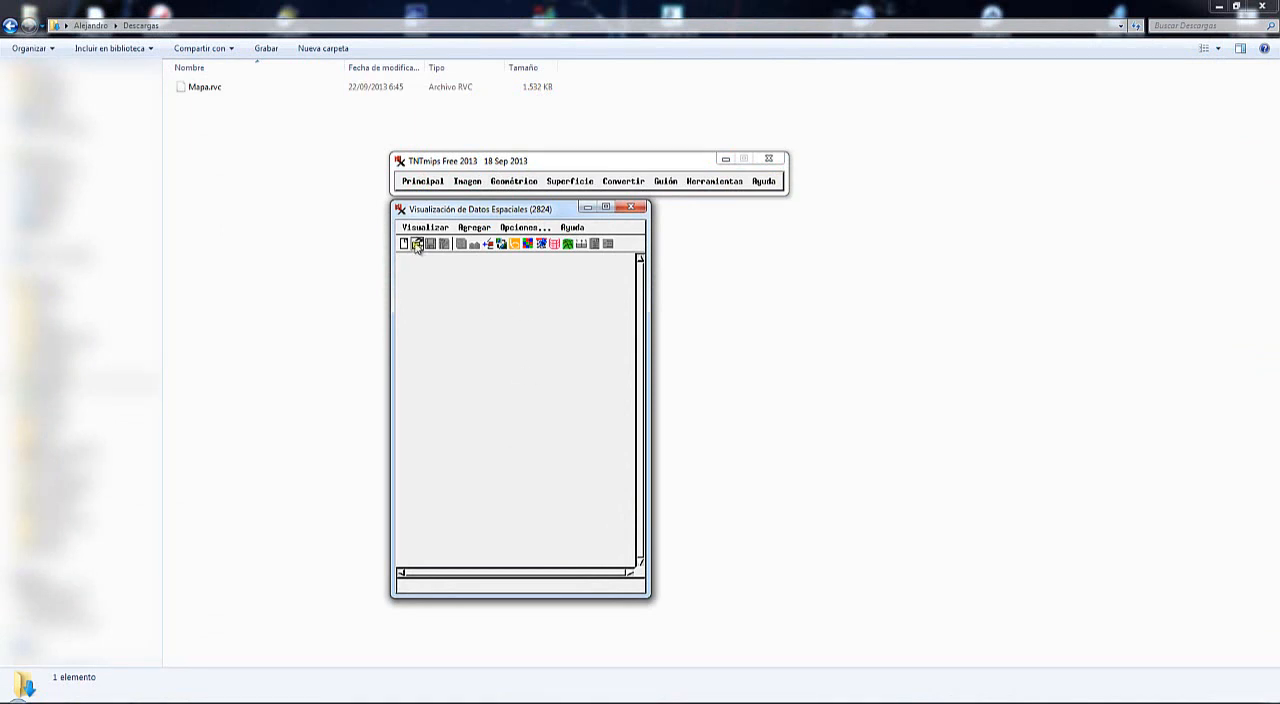
{"action": "left_click", "coordinate": [417, 245]}
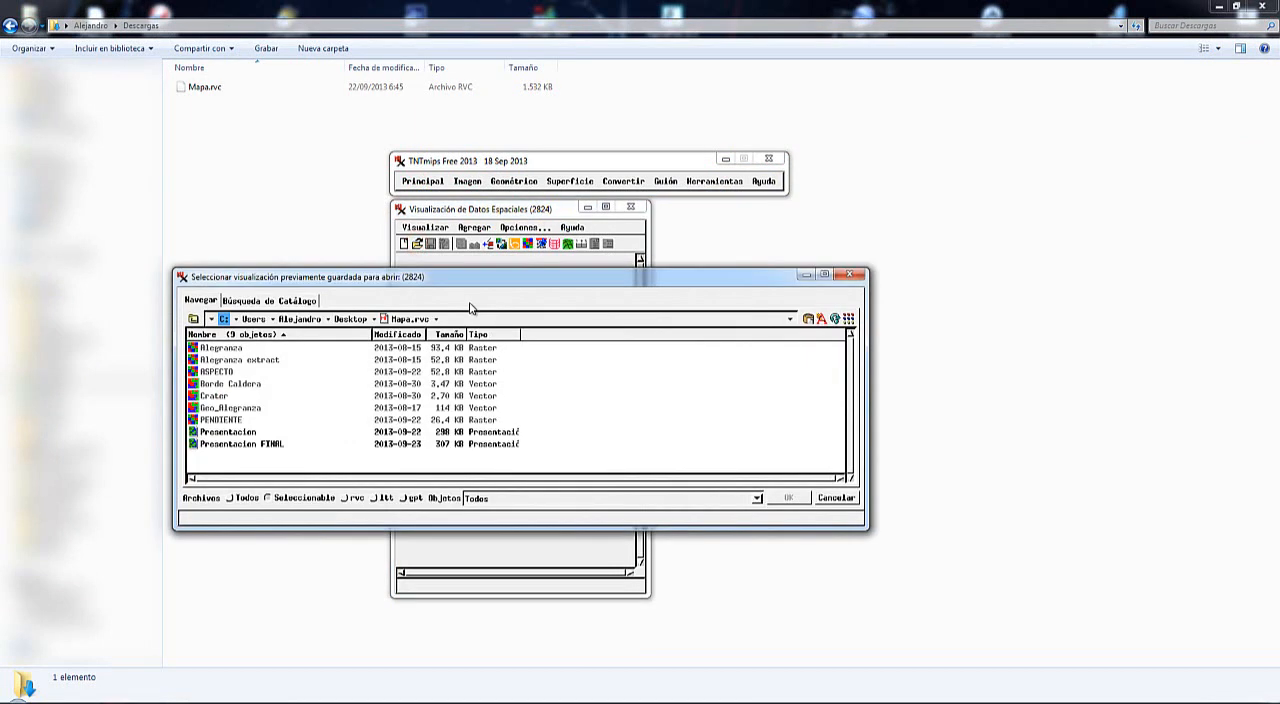
{"action": "left_click", "coordinate": [356, 320]}
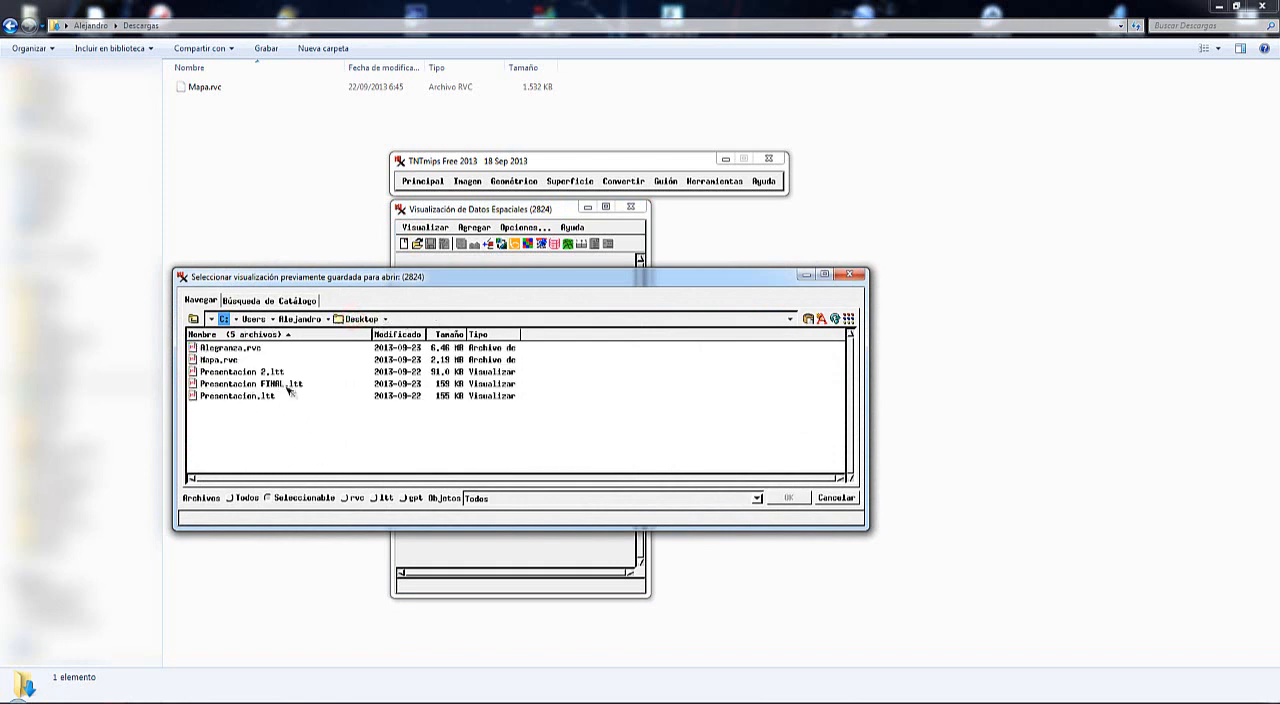
{"action": "double_click", "coordinate": [195, 384]}
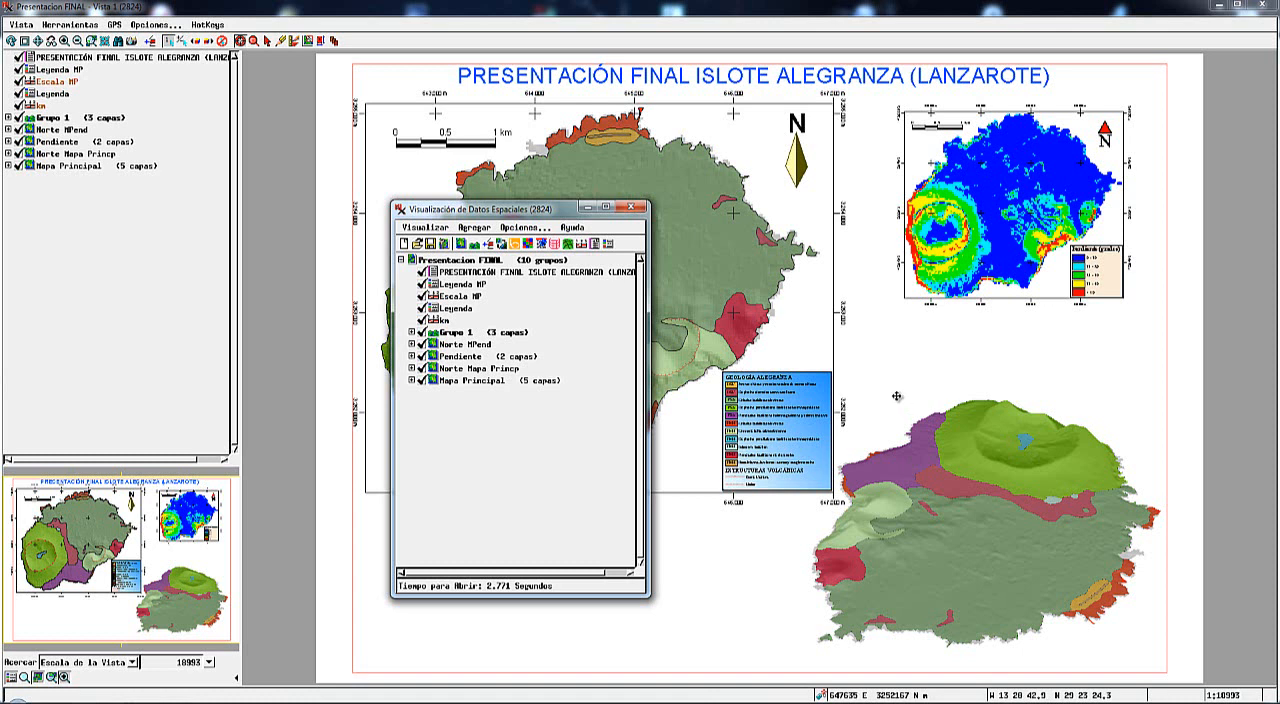
Export the complete presentation with its layer controls to PDF as Presentacion FINAL in the Desktop folder.
{"action": "left_click", "coordinate": [424, 228]}
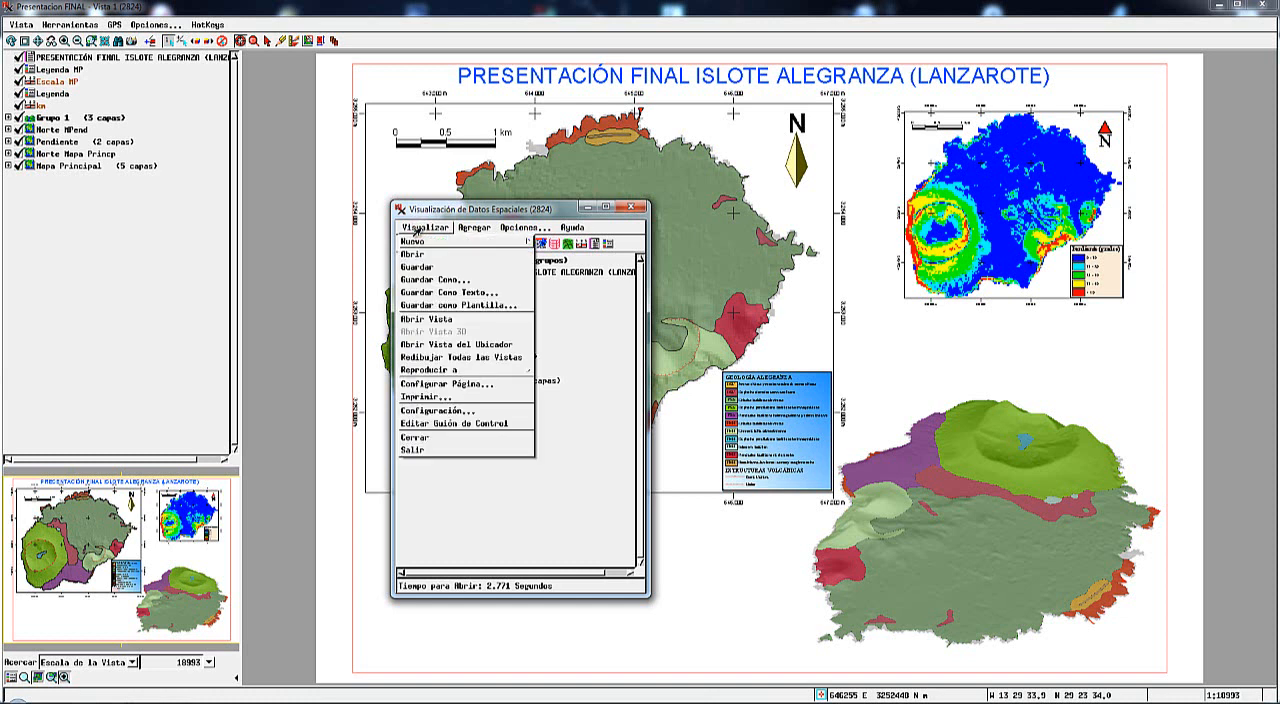
{"action": "left_click", "coordinate": [437, 370]}
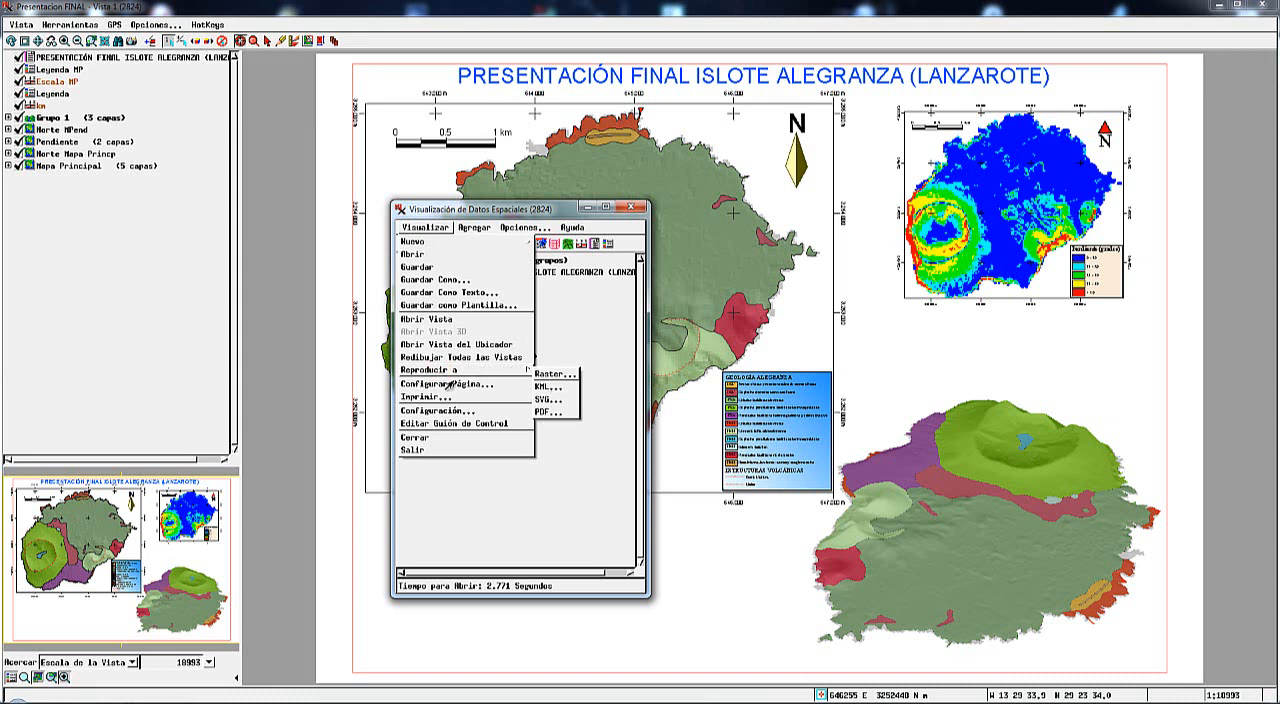
{"action": "left_click", "coordinate": [543, 412]}
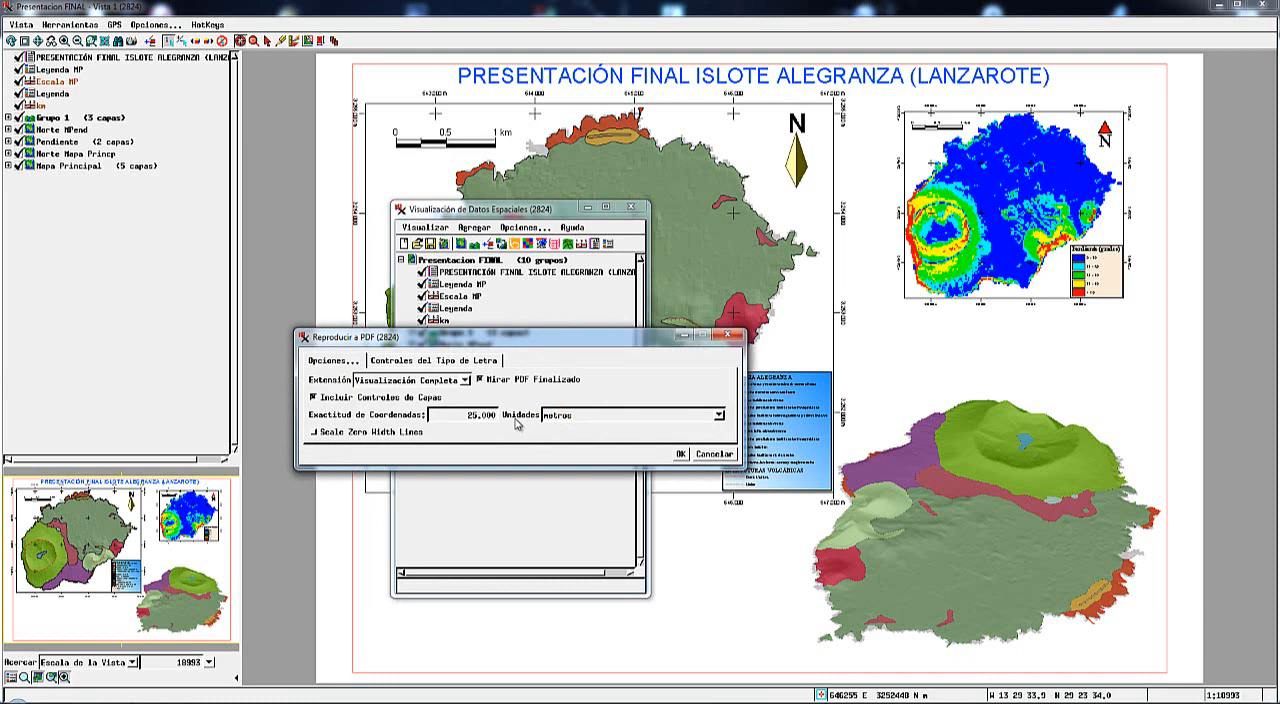
{"action": "left_click", "coordinate": [679, 454]}
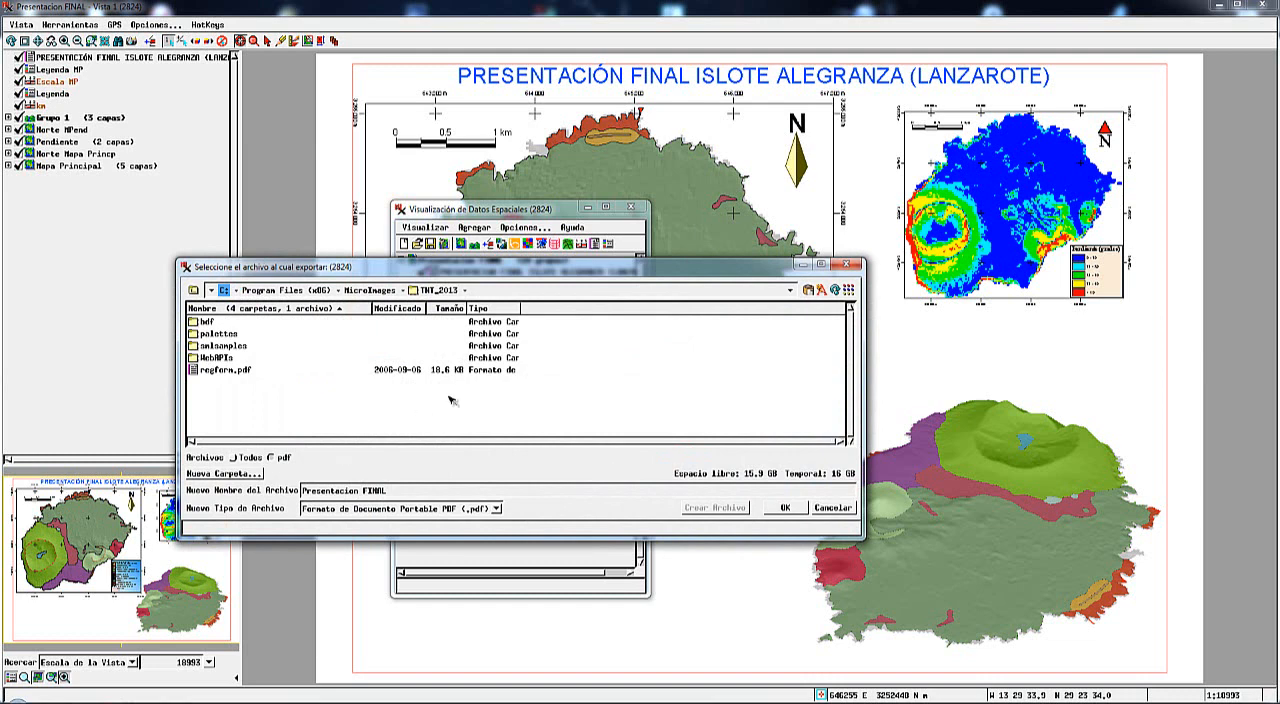
{"action": "left_click", "coordinate": [791, 291]}
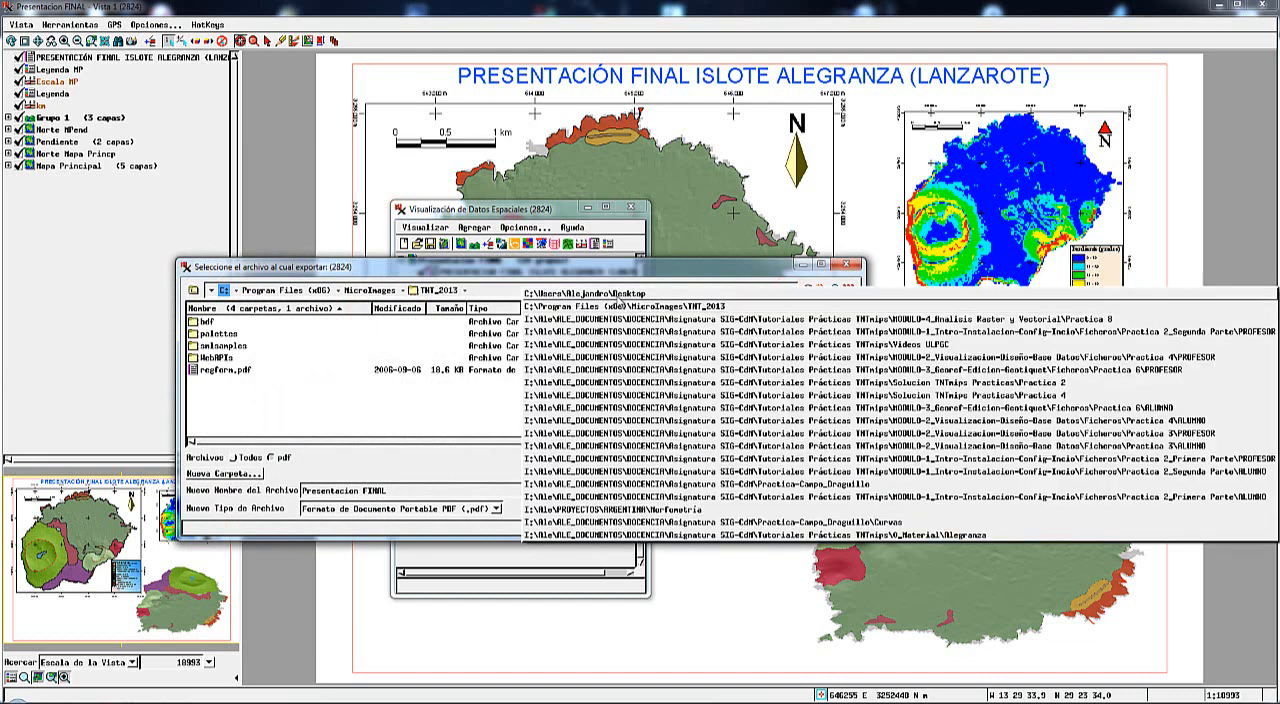
{"action": "left_click", "coordinate": [622, 296]}
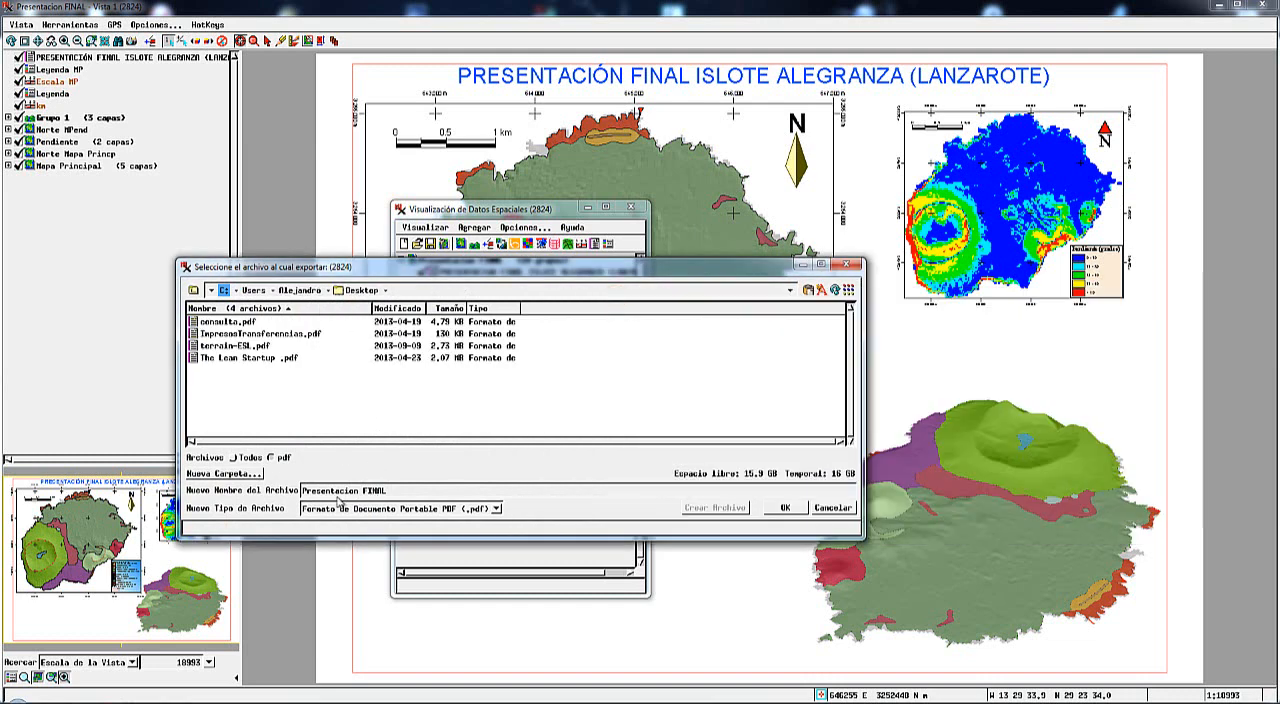
{"action": "left_click", "coordinate": [785, 508]}
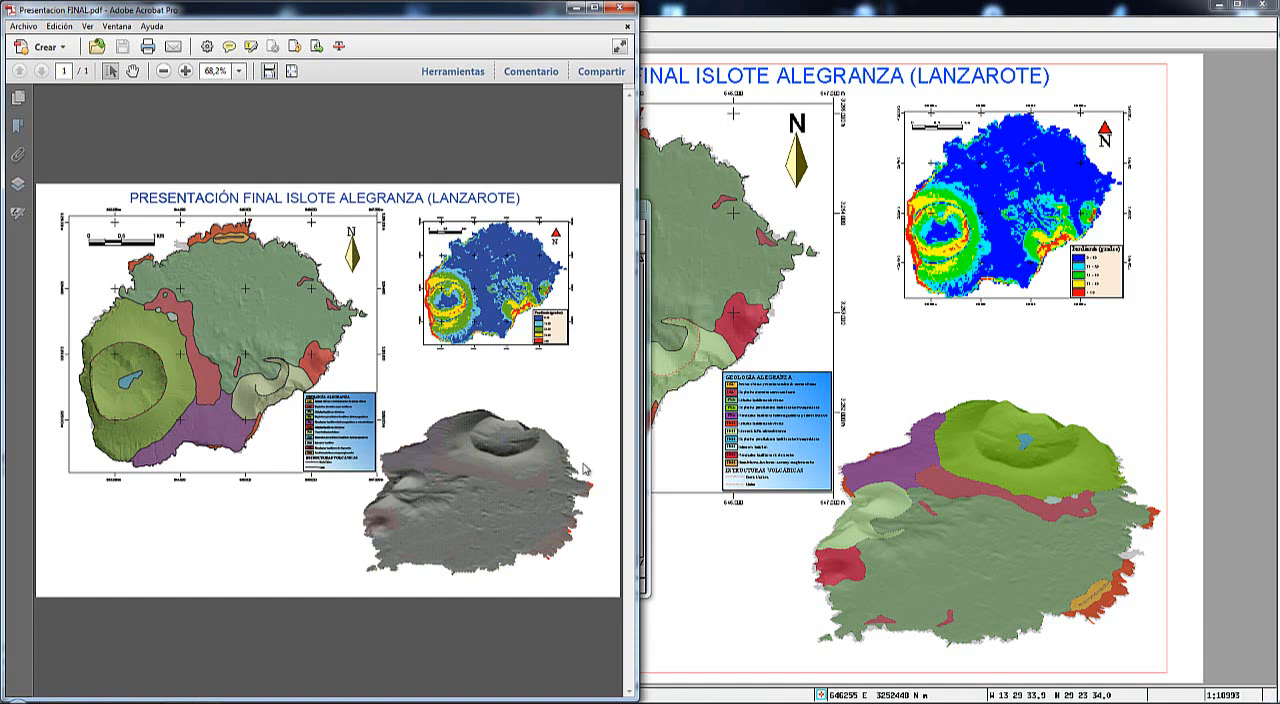
Examine the exported PDF at 300% zoom, from the main map's scale bar across to the slope map.
{"action": "left_click", "coordinate": [184, 71]}
{"action": "left_click", "coordinate": [184, 71]}
{"action": "left_click", "coordinate": [184, 71]}
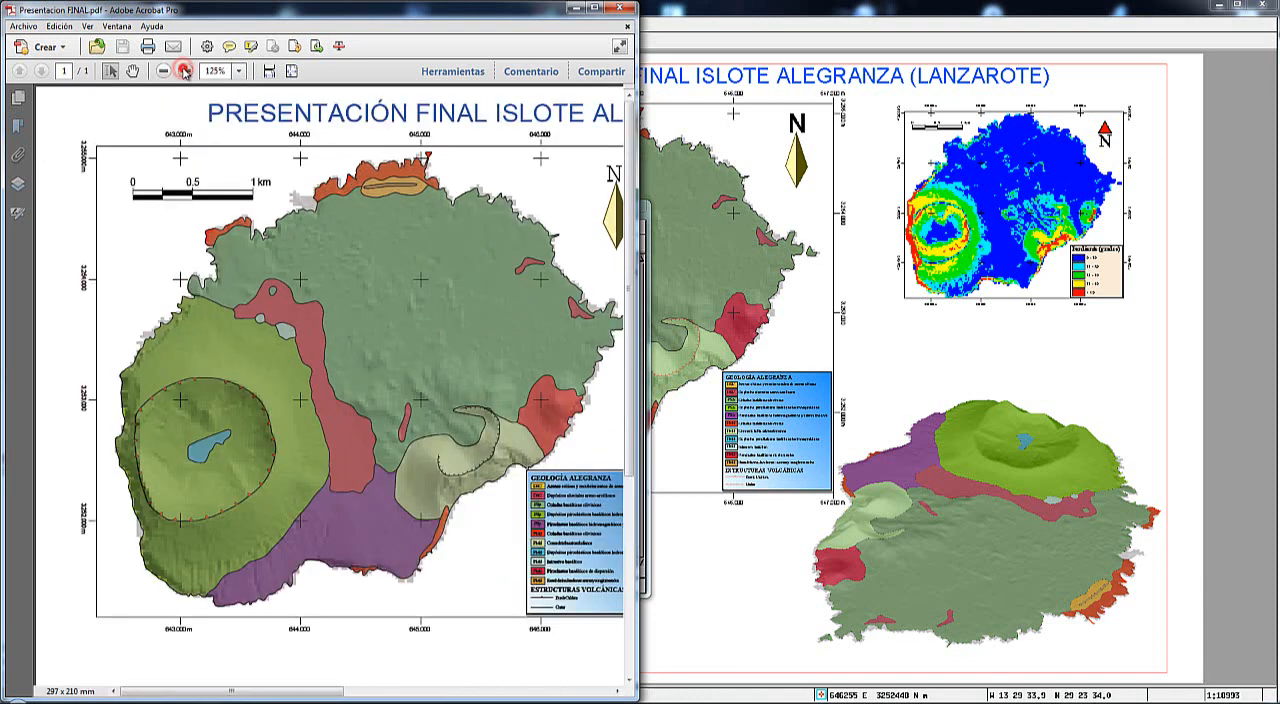
{"action": "left_click", "coordinate": [184, 71]}
{"action": "left_click", "coordinate": [184, 71]}
{"action": "left_click", "coordinate": [184, 71]}
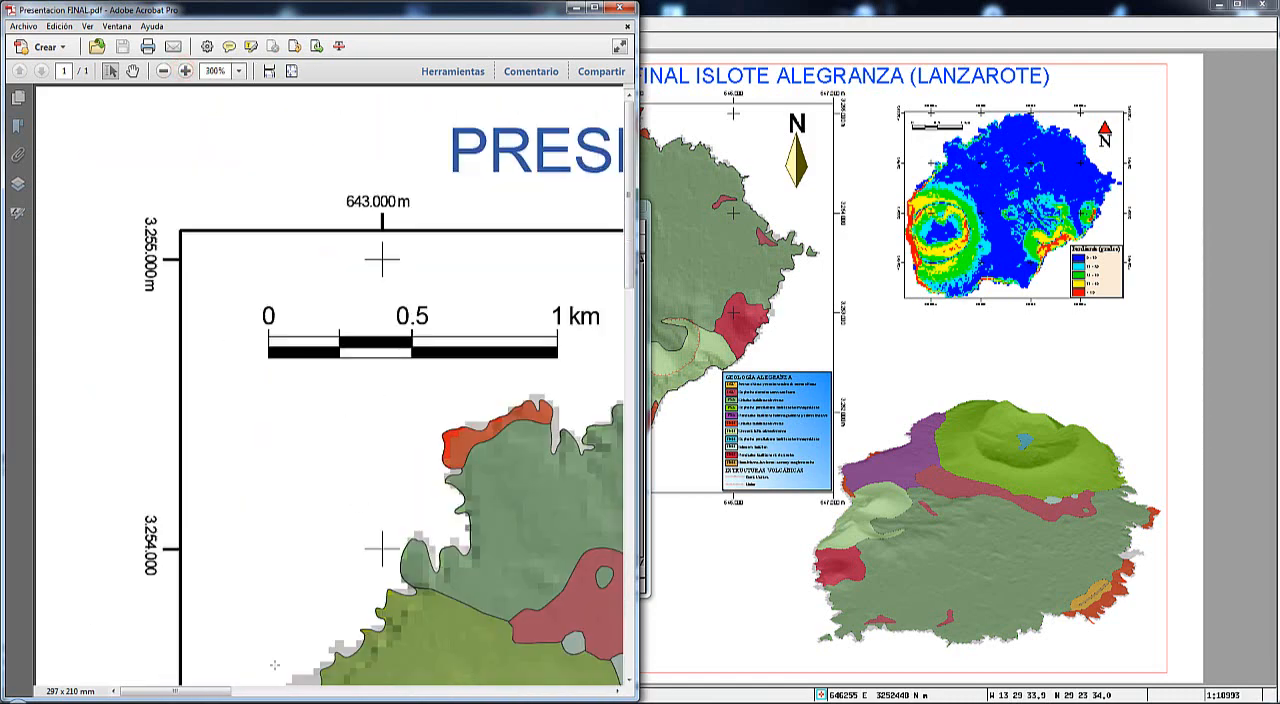
{"action": "left_click_drag", "start_coordinate": [220, 691], "coordinate": [548, 690]}
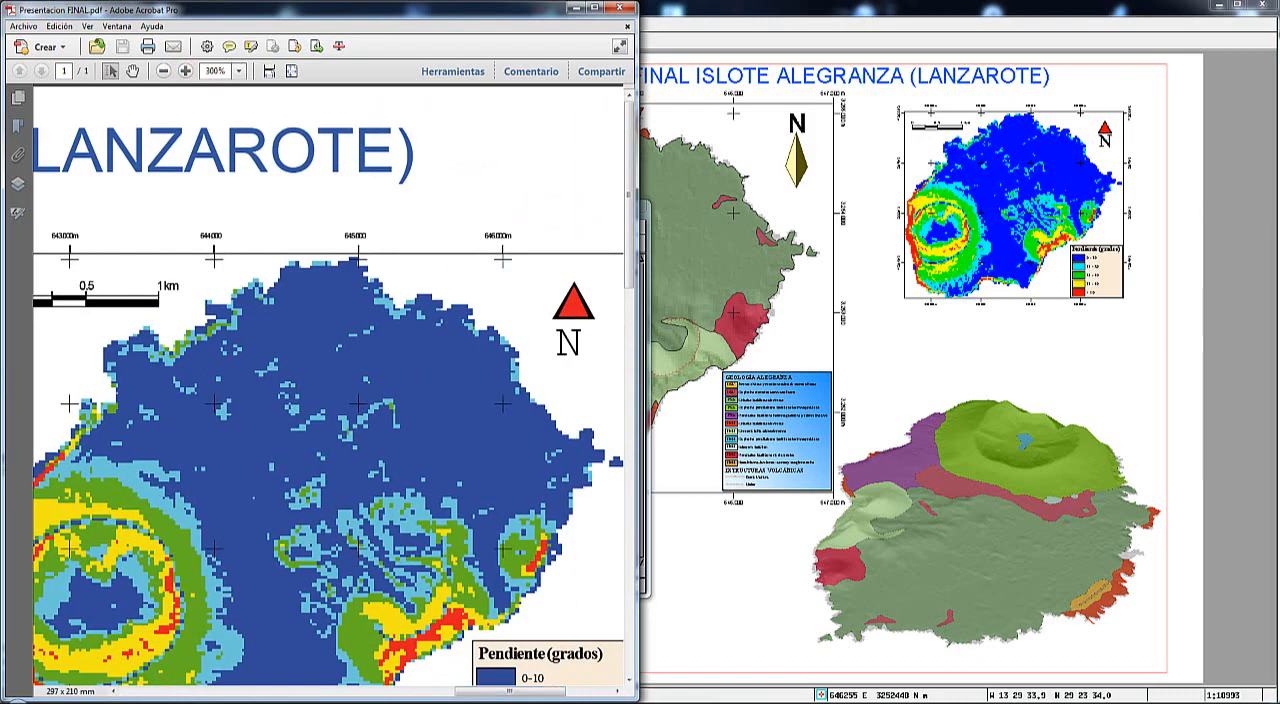
Examine the 3D view of the islet in the exported PDF and close the document.
{"action": "scroll", "coordinate": [460, 565], "scroll_direction": "down", "scroll_amount": 10}
{"action": "scroll", "coordinate": [459, 564], "scroll_direction": "down", "scroll_amount": 8}
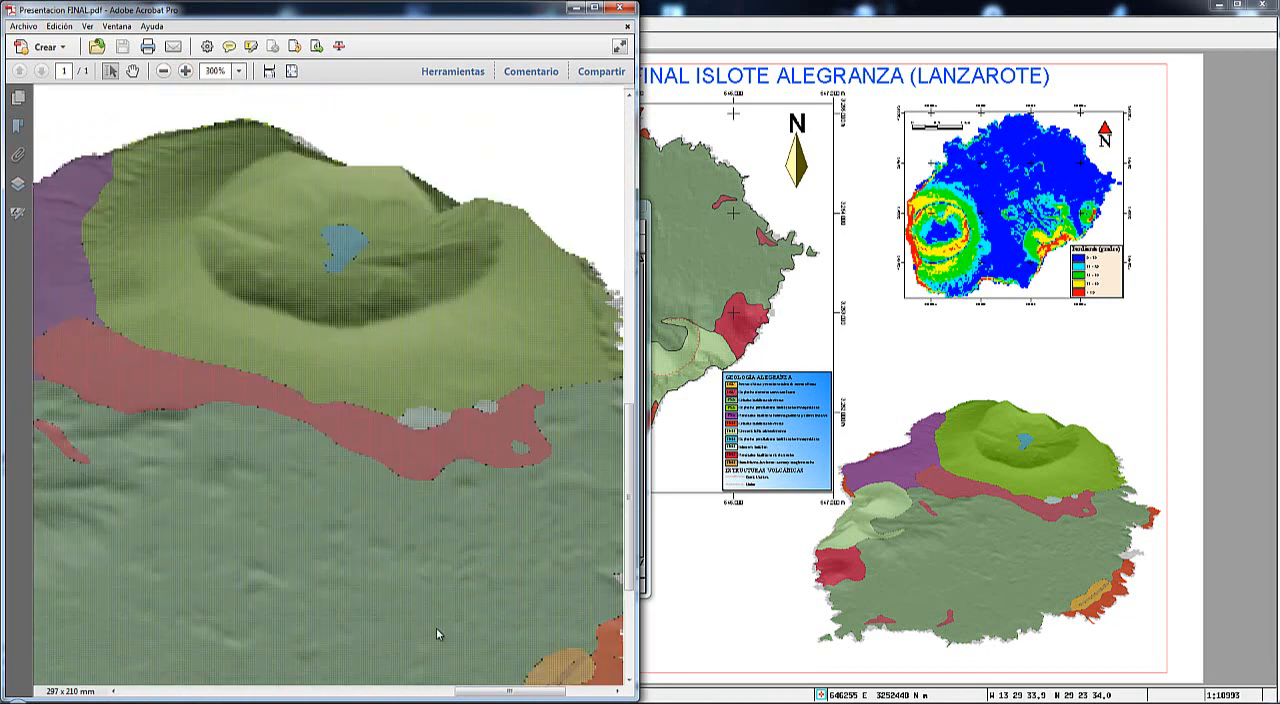
{"action": "left_click_drag", "start_coordinate": [487, 691], "coordinate": [455, 691]}
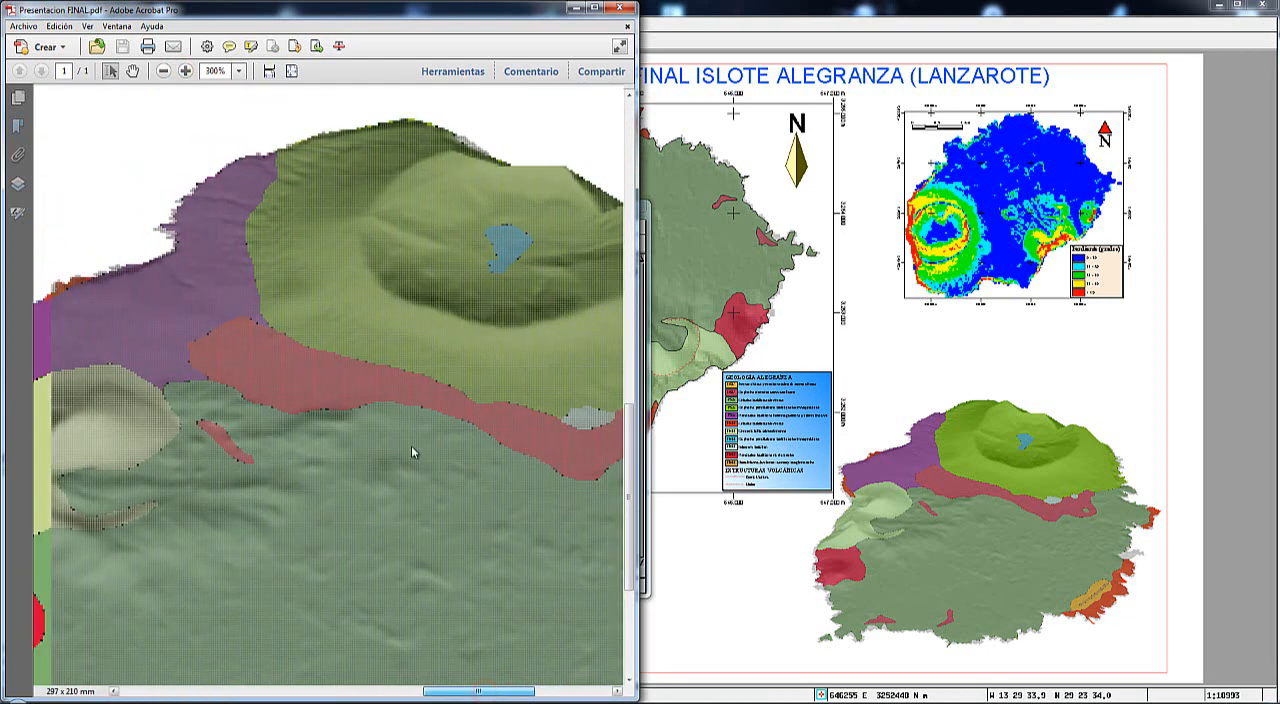
{"action": "scroll", "coordinate": [411, 452], "scroll_direction": "down", "scroll_amount": 3}
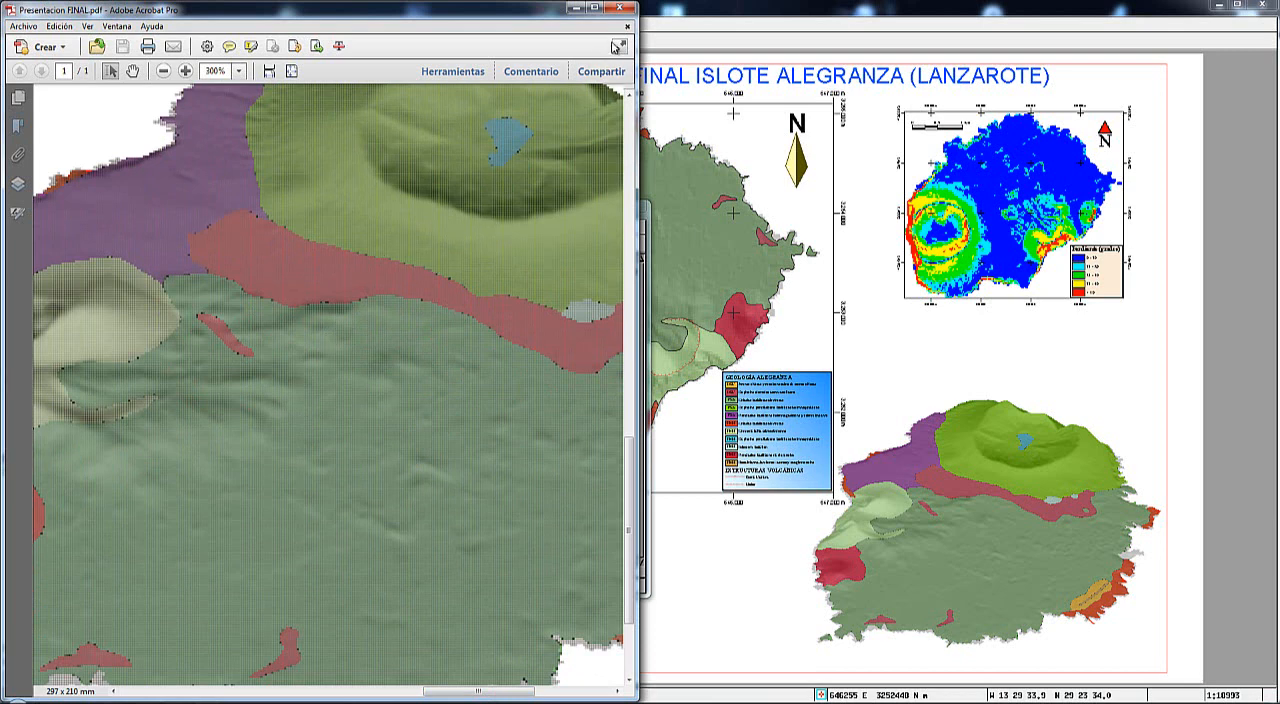
{"action": "left_click", "coordinate": [620, 9]}
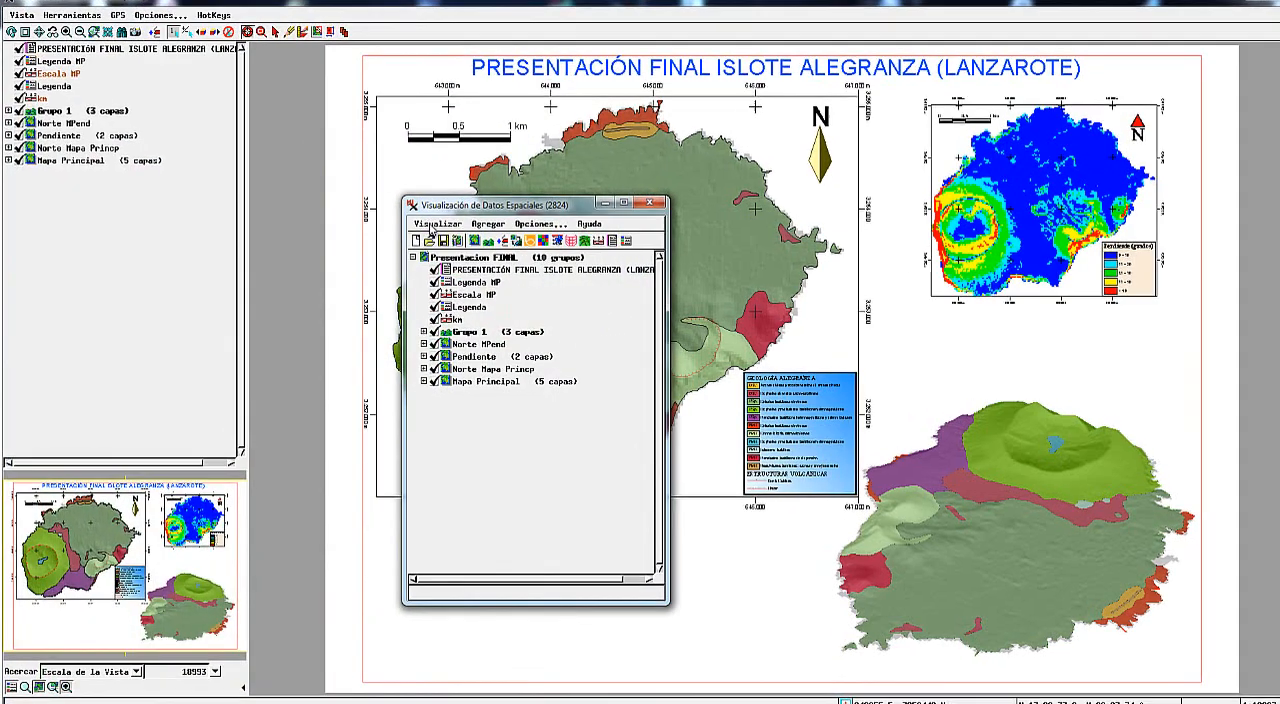
Review the output formats available for rendering the presentation, then minimise the spatial data display manager to reveal the full page.
{"action": "left_click", "coordinate": [420, 227]}
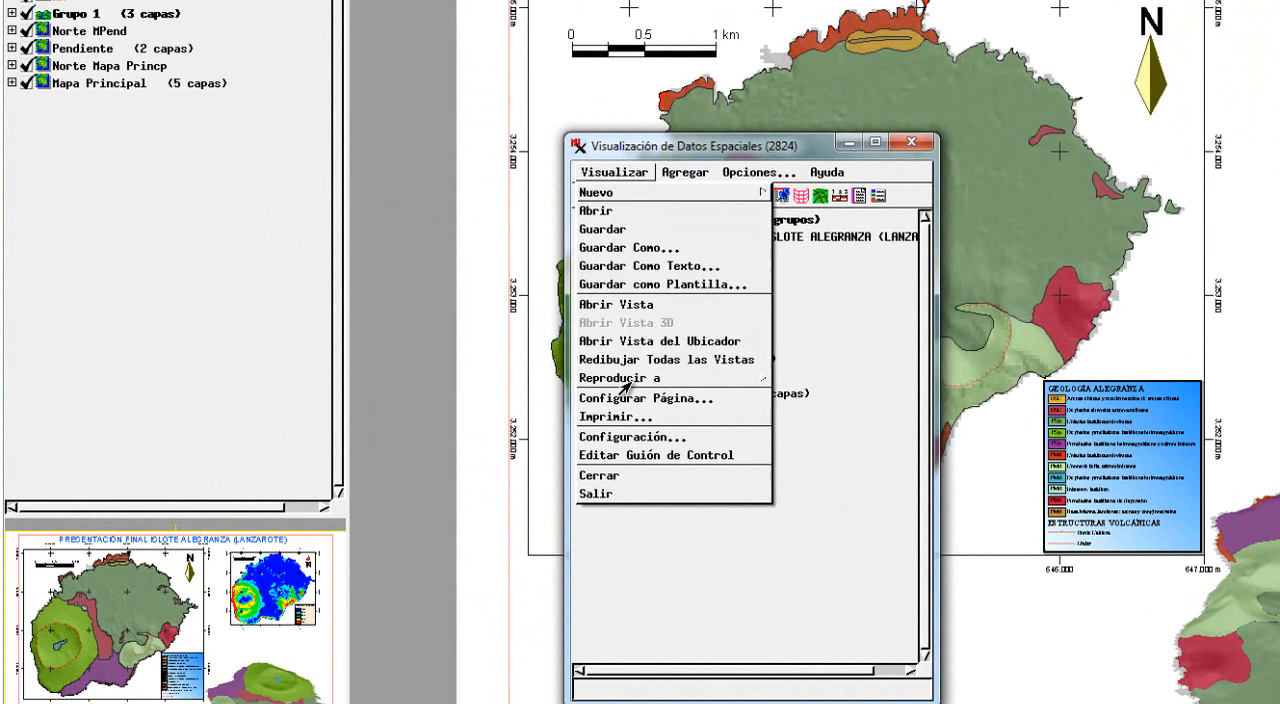
{"action": "mouse_move", "coordinate": [620, 380]}
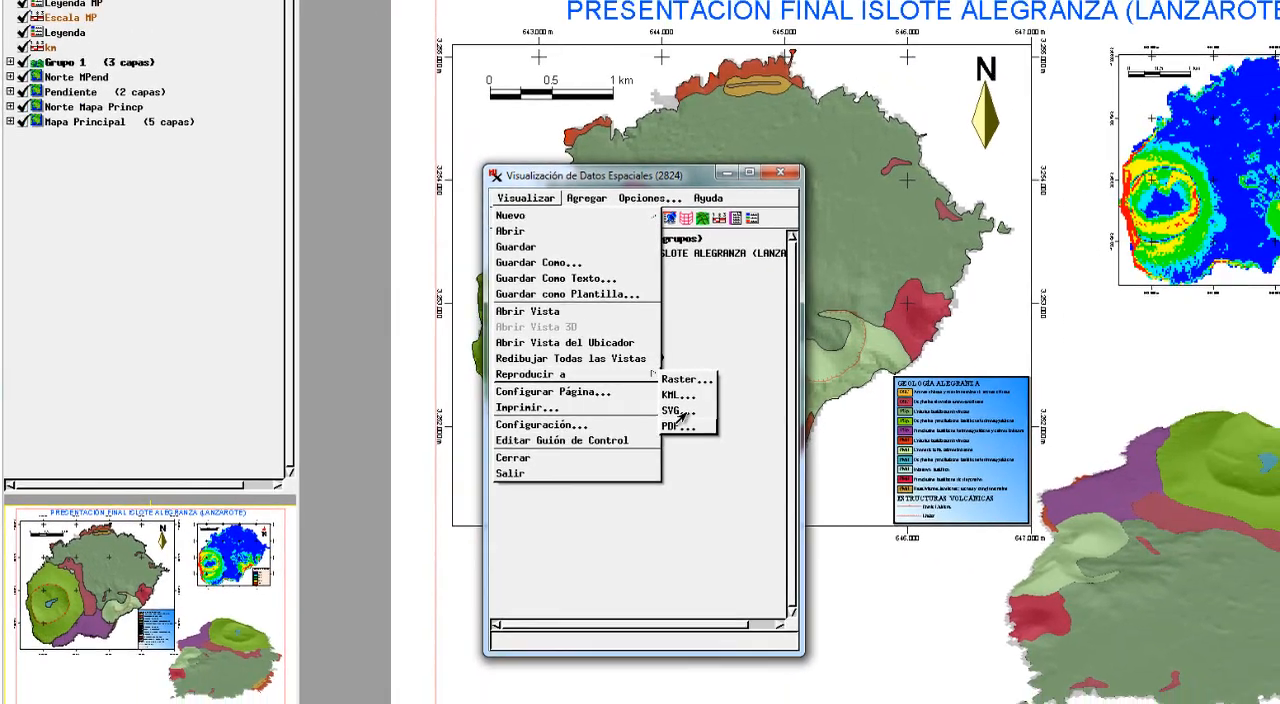
{"action": "left_click", "coordinate": [824, 471]}
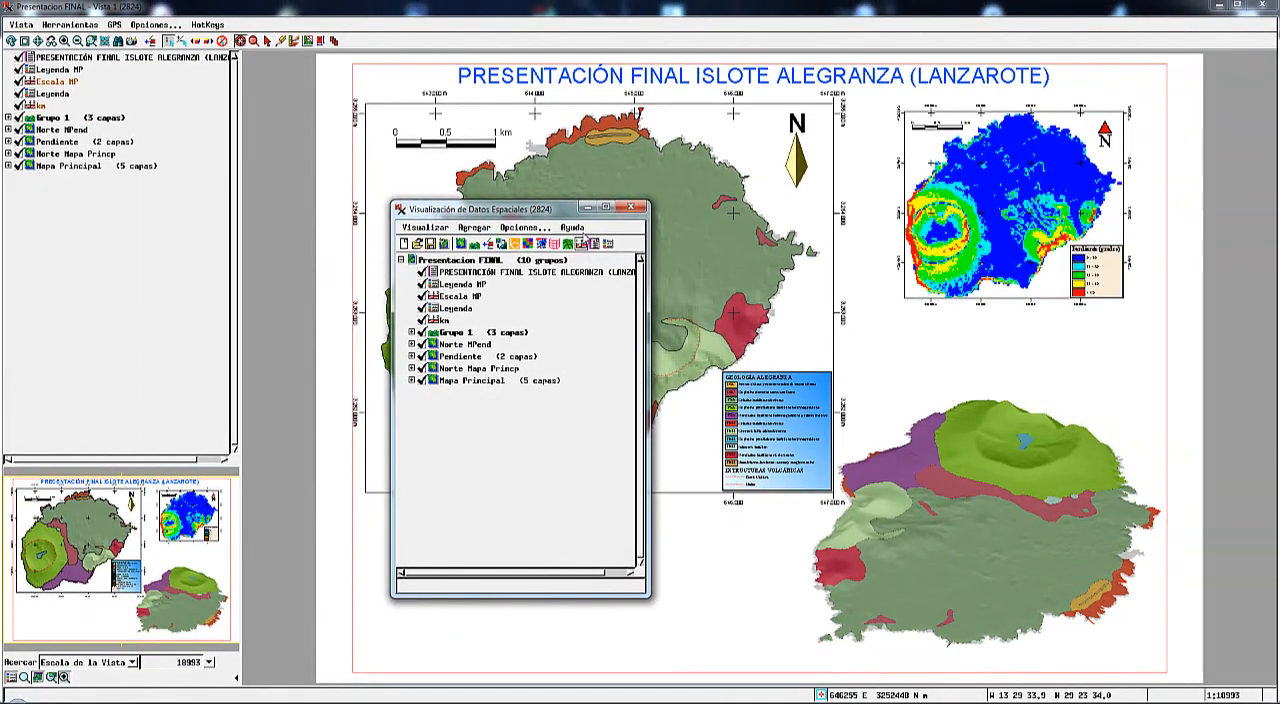
{"action": "left_click", "coordinate": [588, 209]}
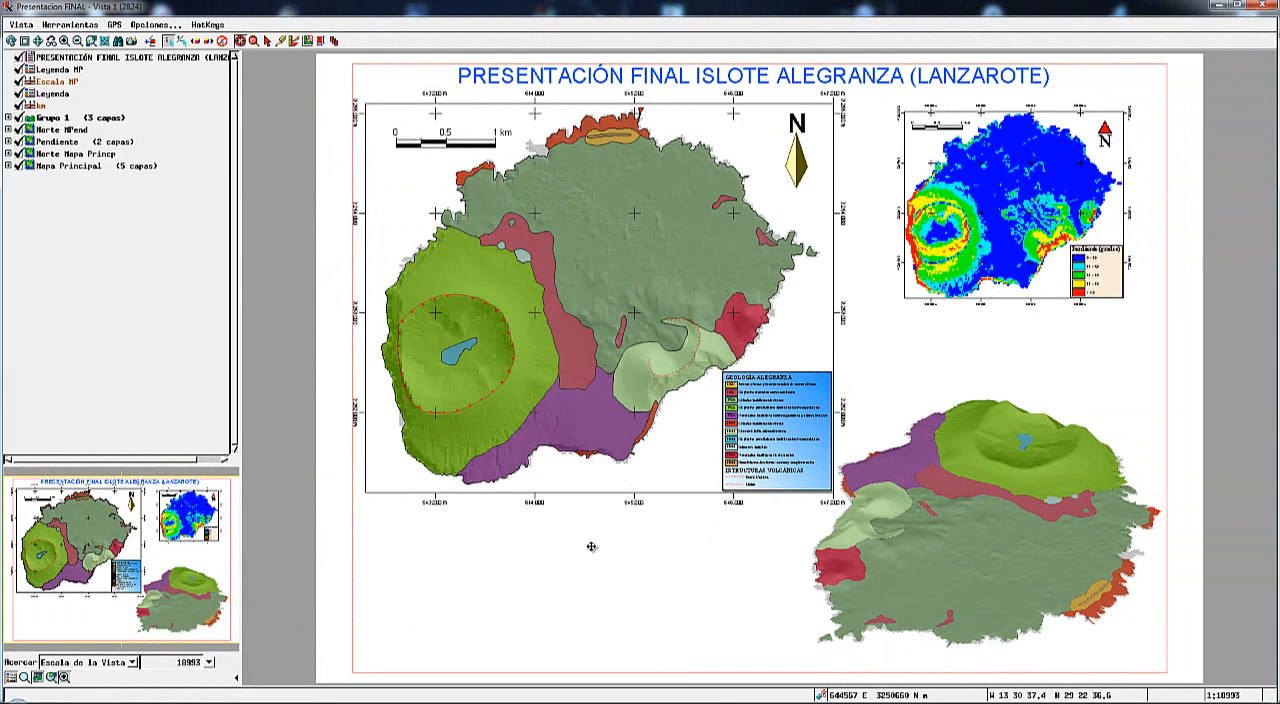